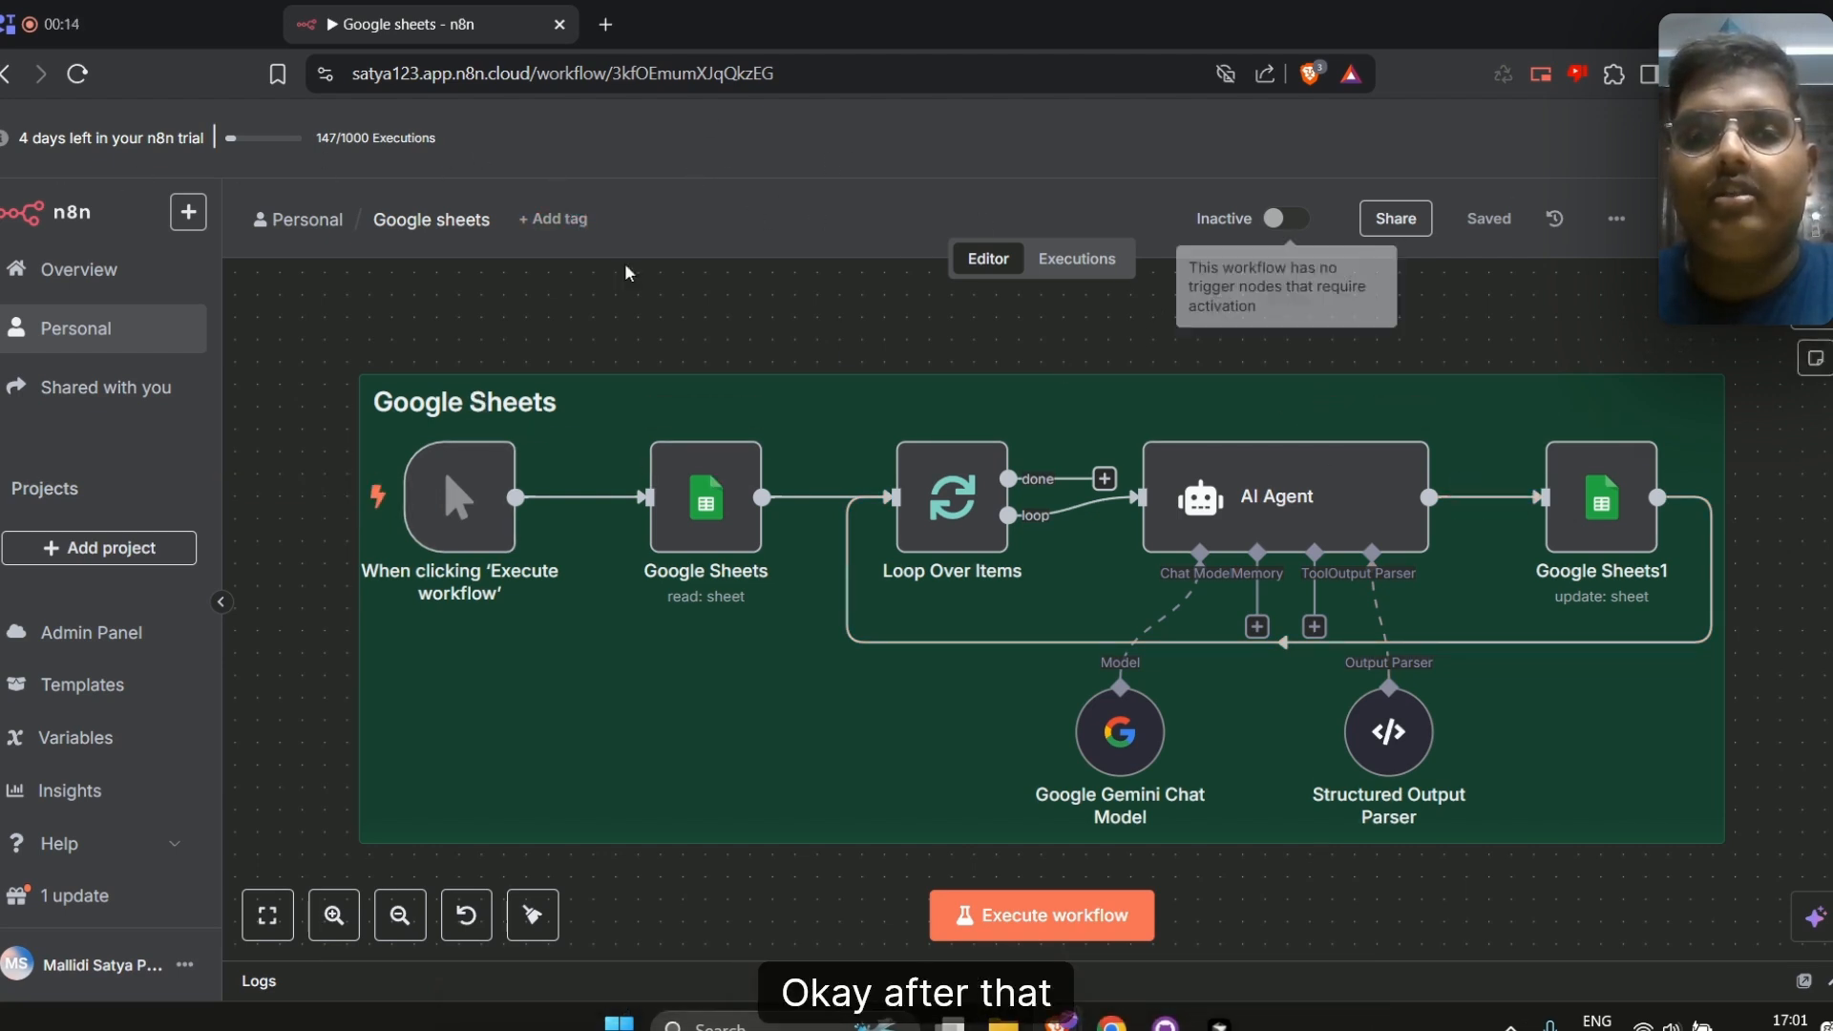
# Open the Google sheets workflow from the Personal workflows and inspect its existing Google Sheets node
pyautogui.click(122, 353)
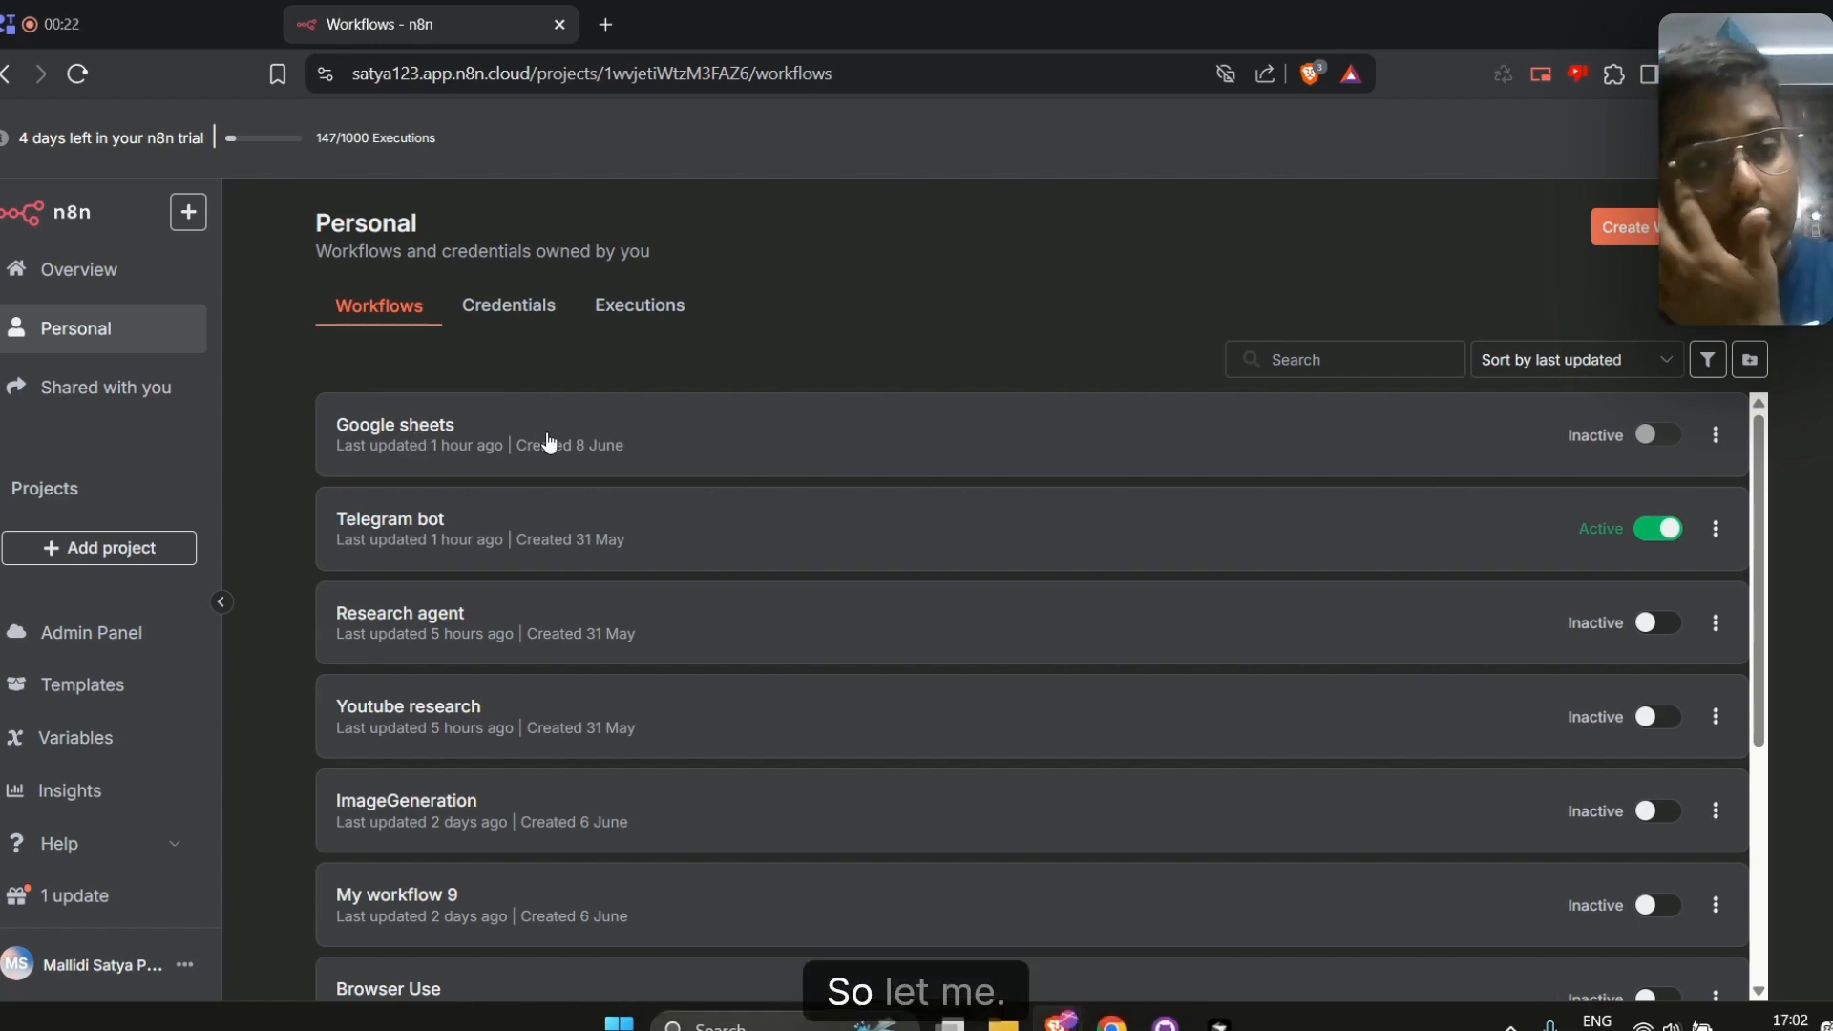
pyautogui.click(426, 426)
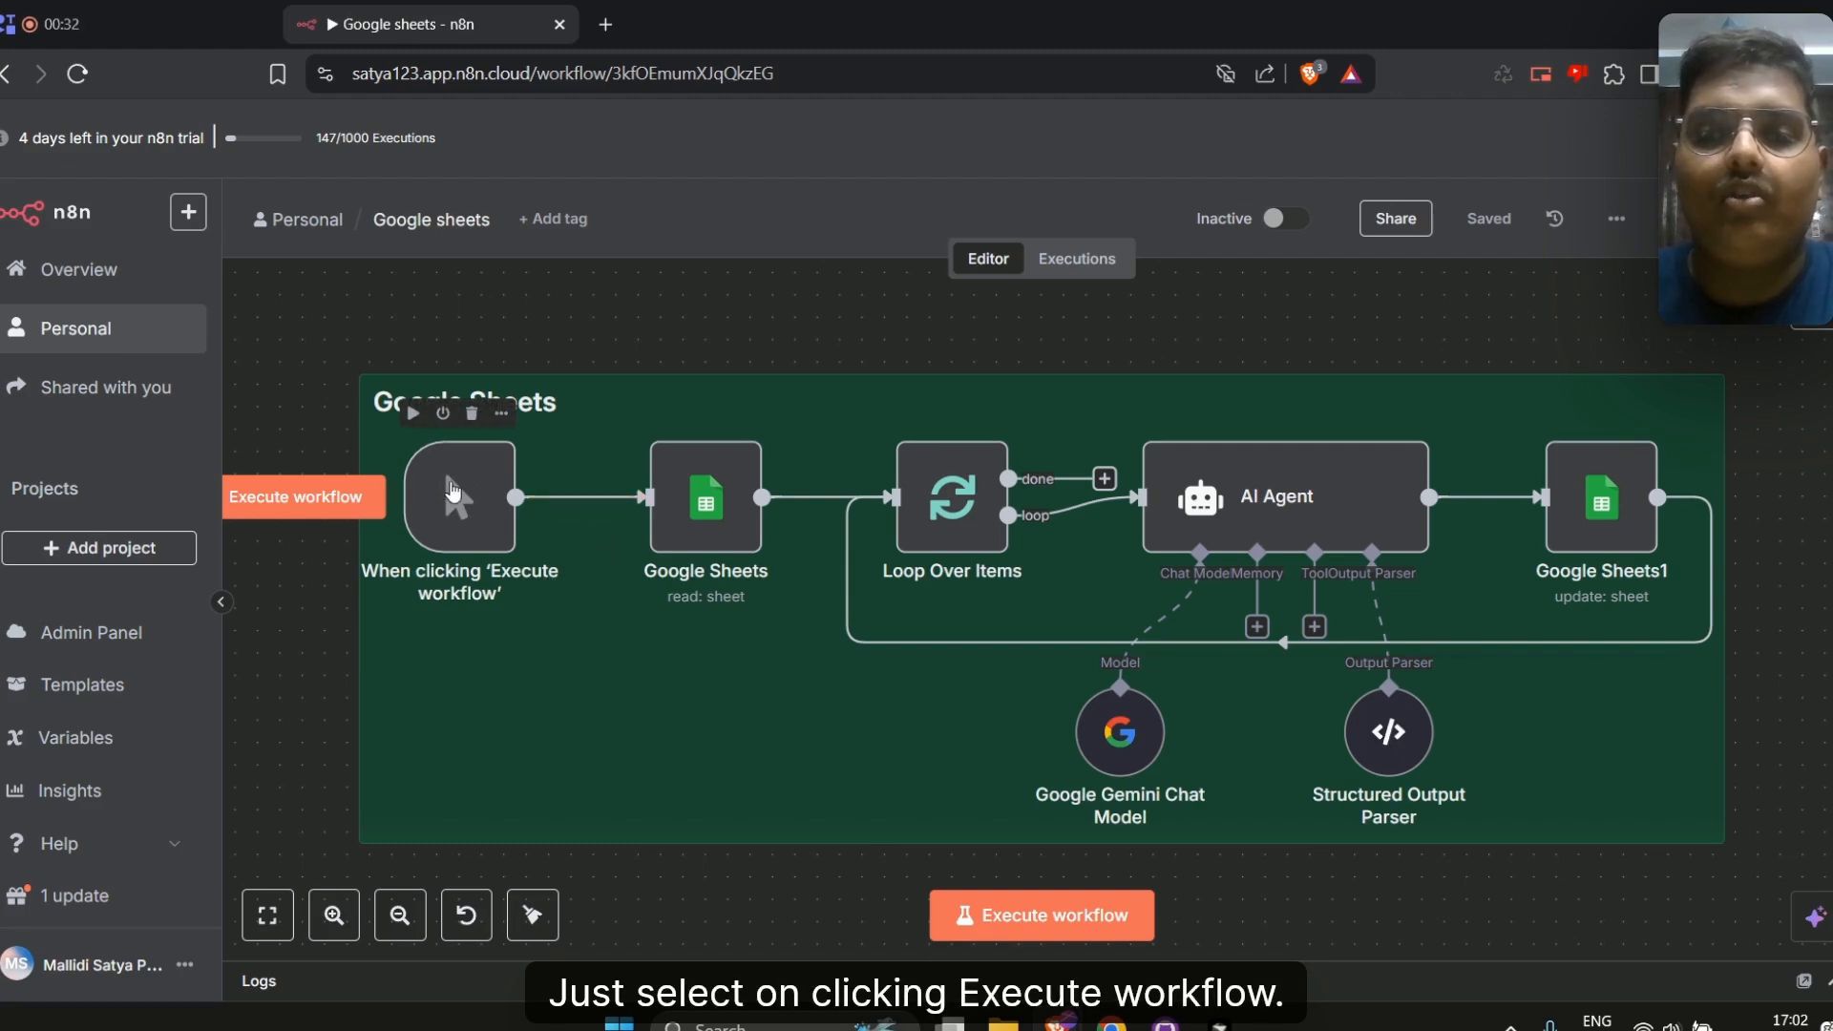
pyautogui.doubleClick(717, 497)
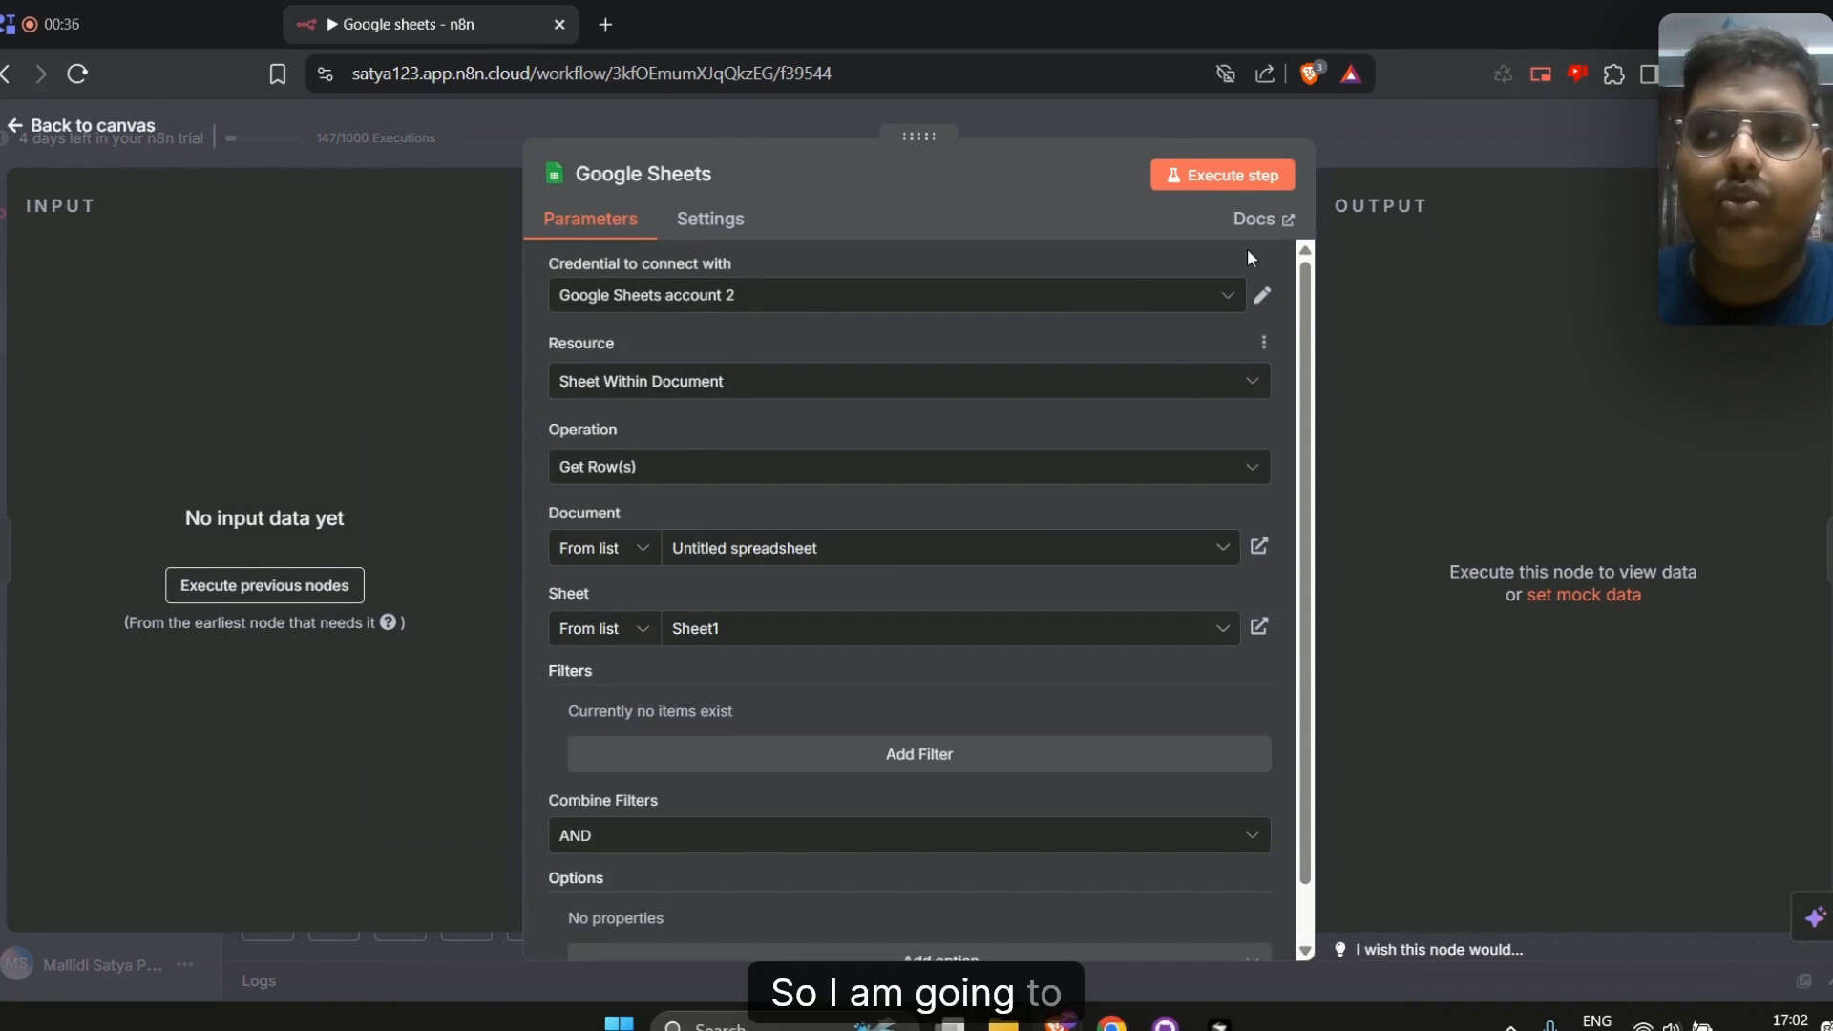
pyautogui.click(1384, 164)
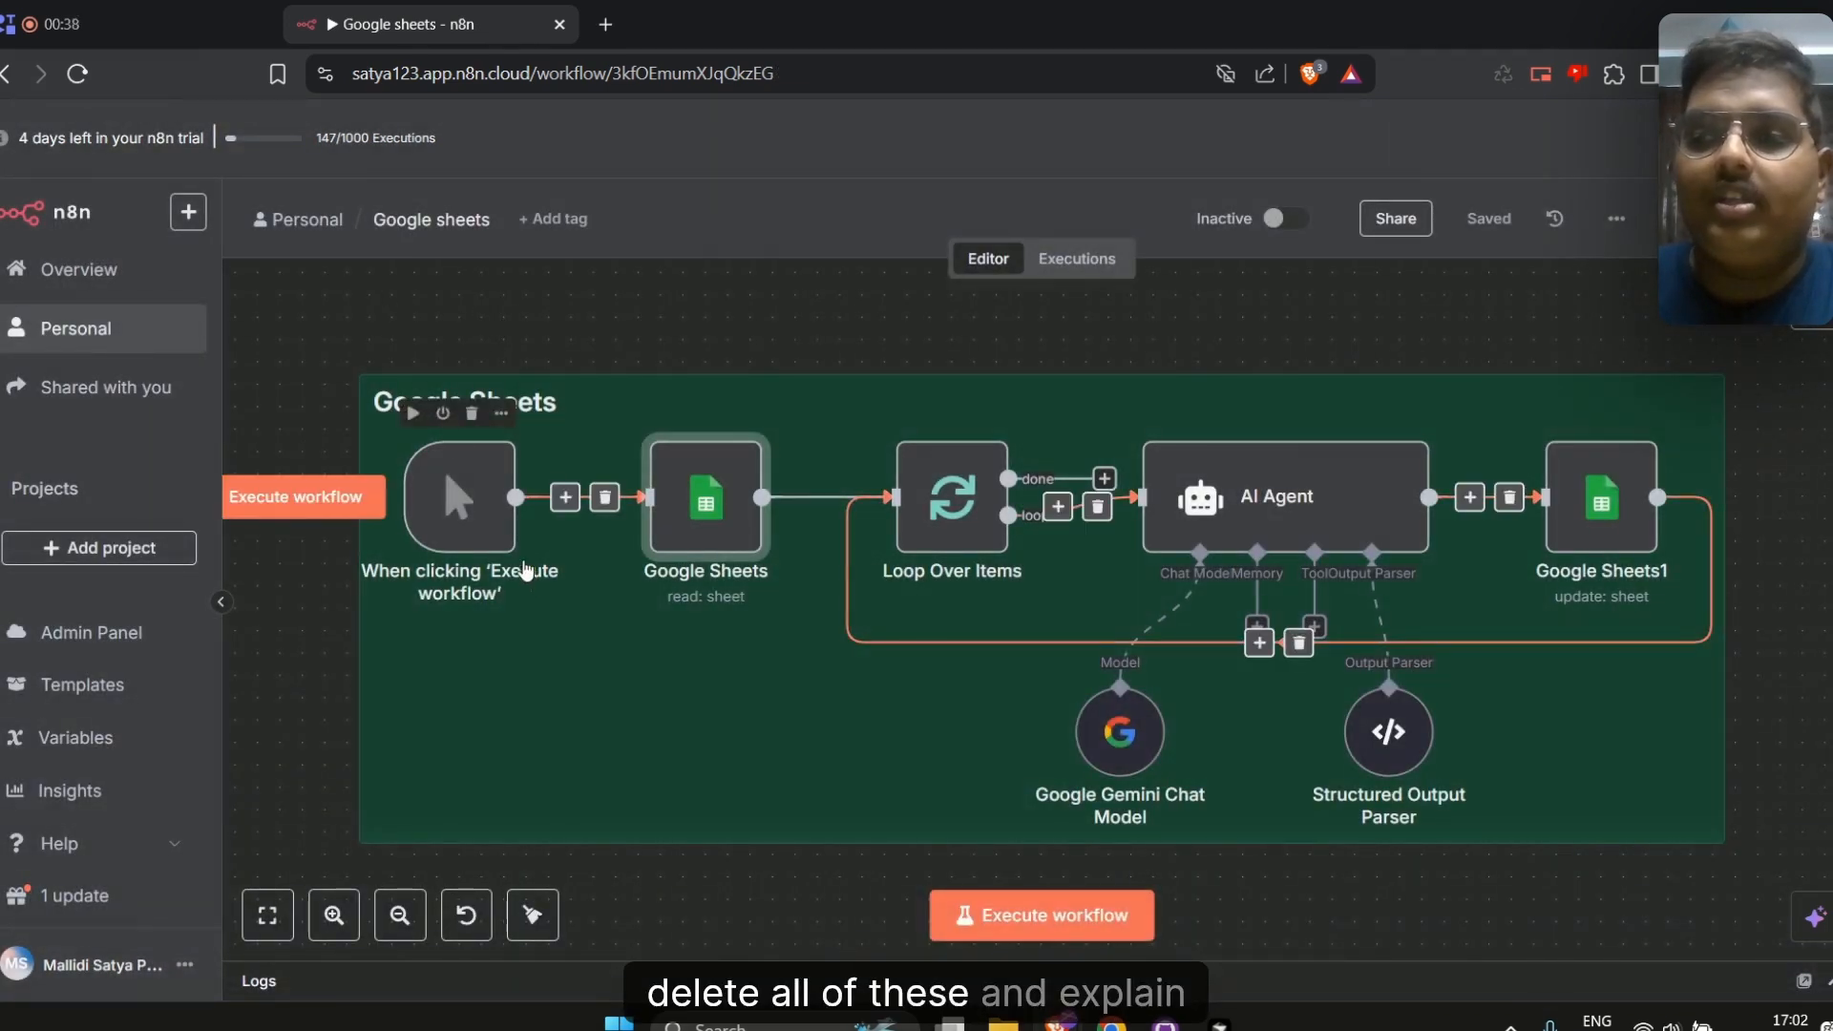
# Select every node in the workflow and delete them all
pyautogui.moveTo(282, 343); pyautogui.dragTo(1779, 851)
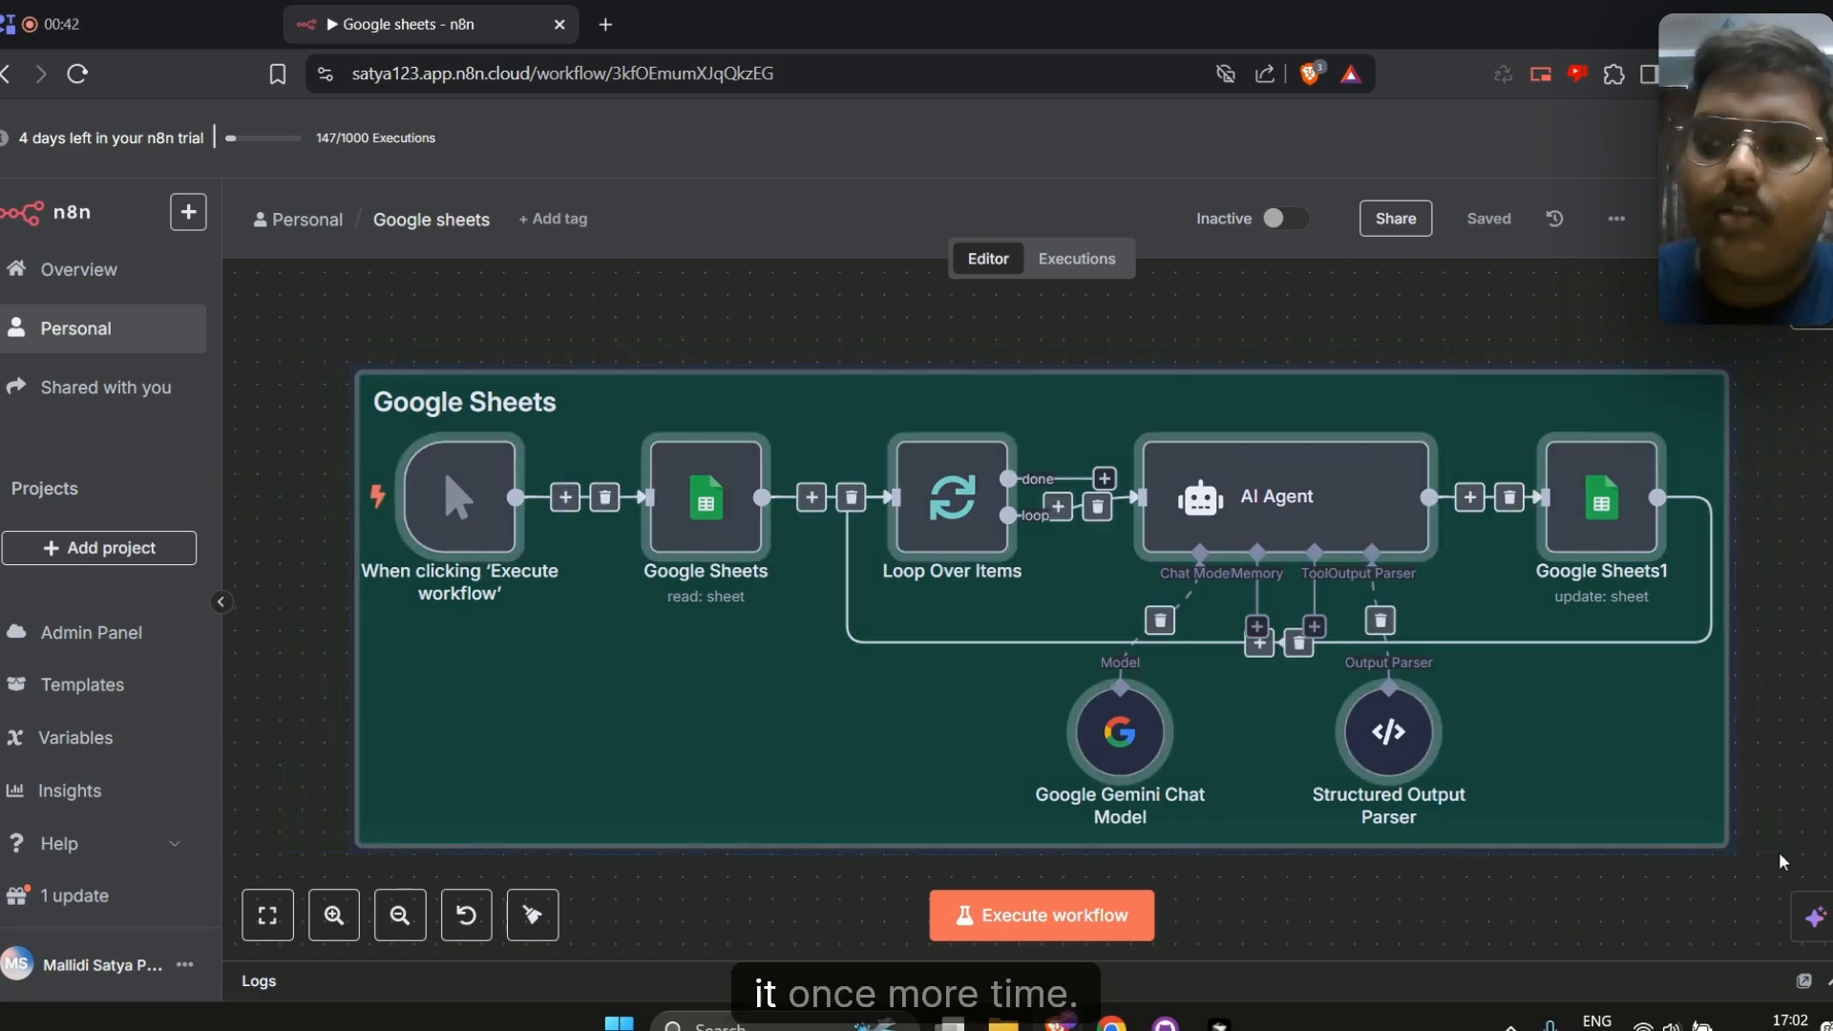
pyautogui.press('Delete')
# Add a manual trigger as the first step of the empty workflow
pyautogui.click(1067, 609)
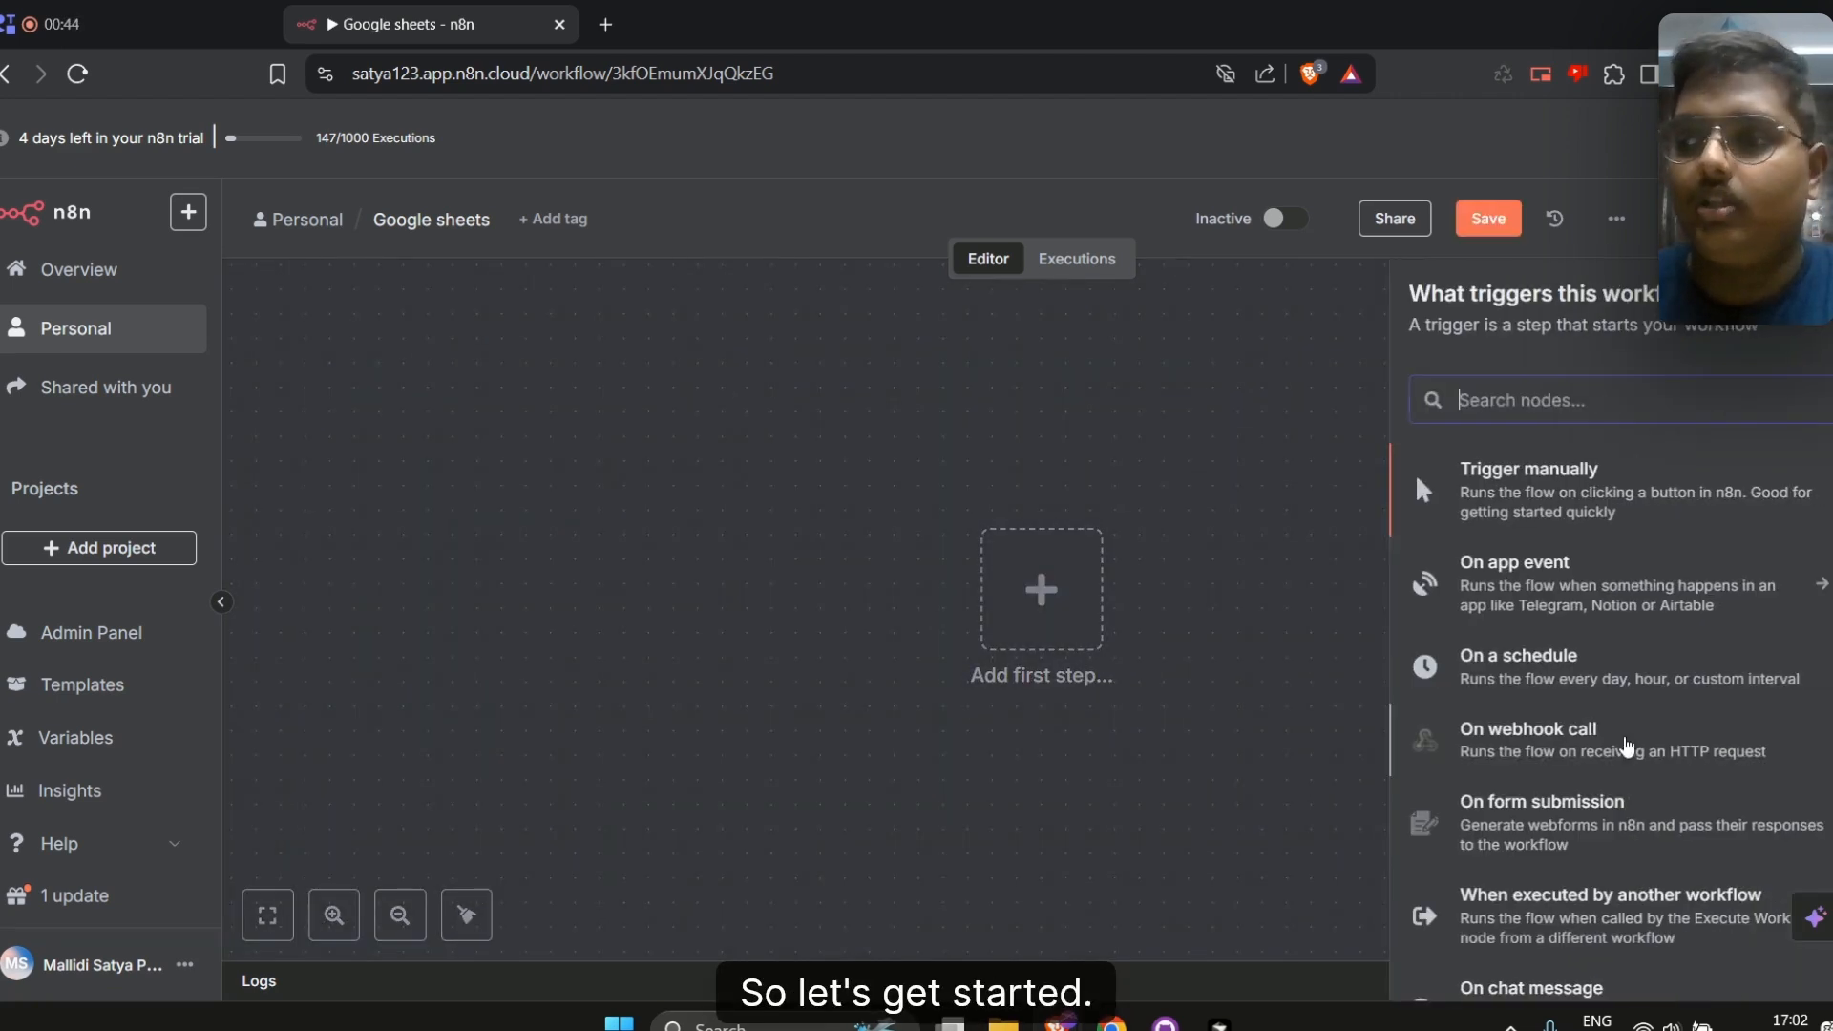
pyautogui.click(1509, 487)
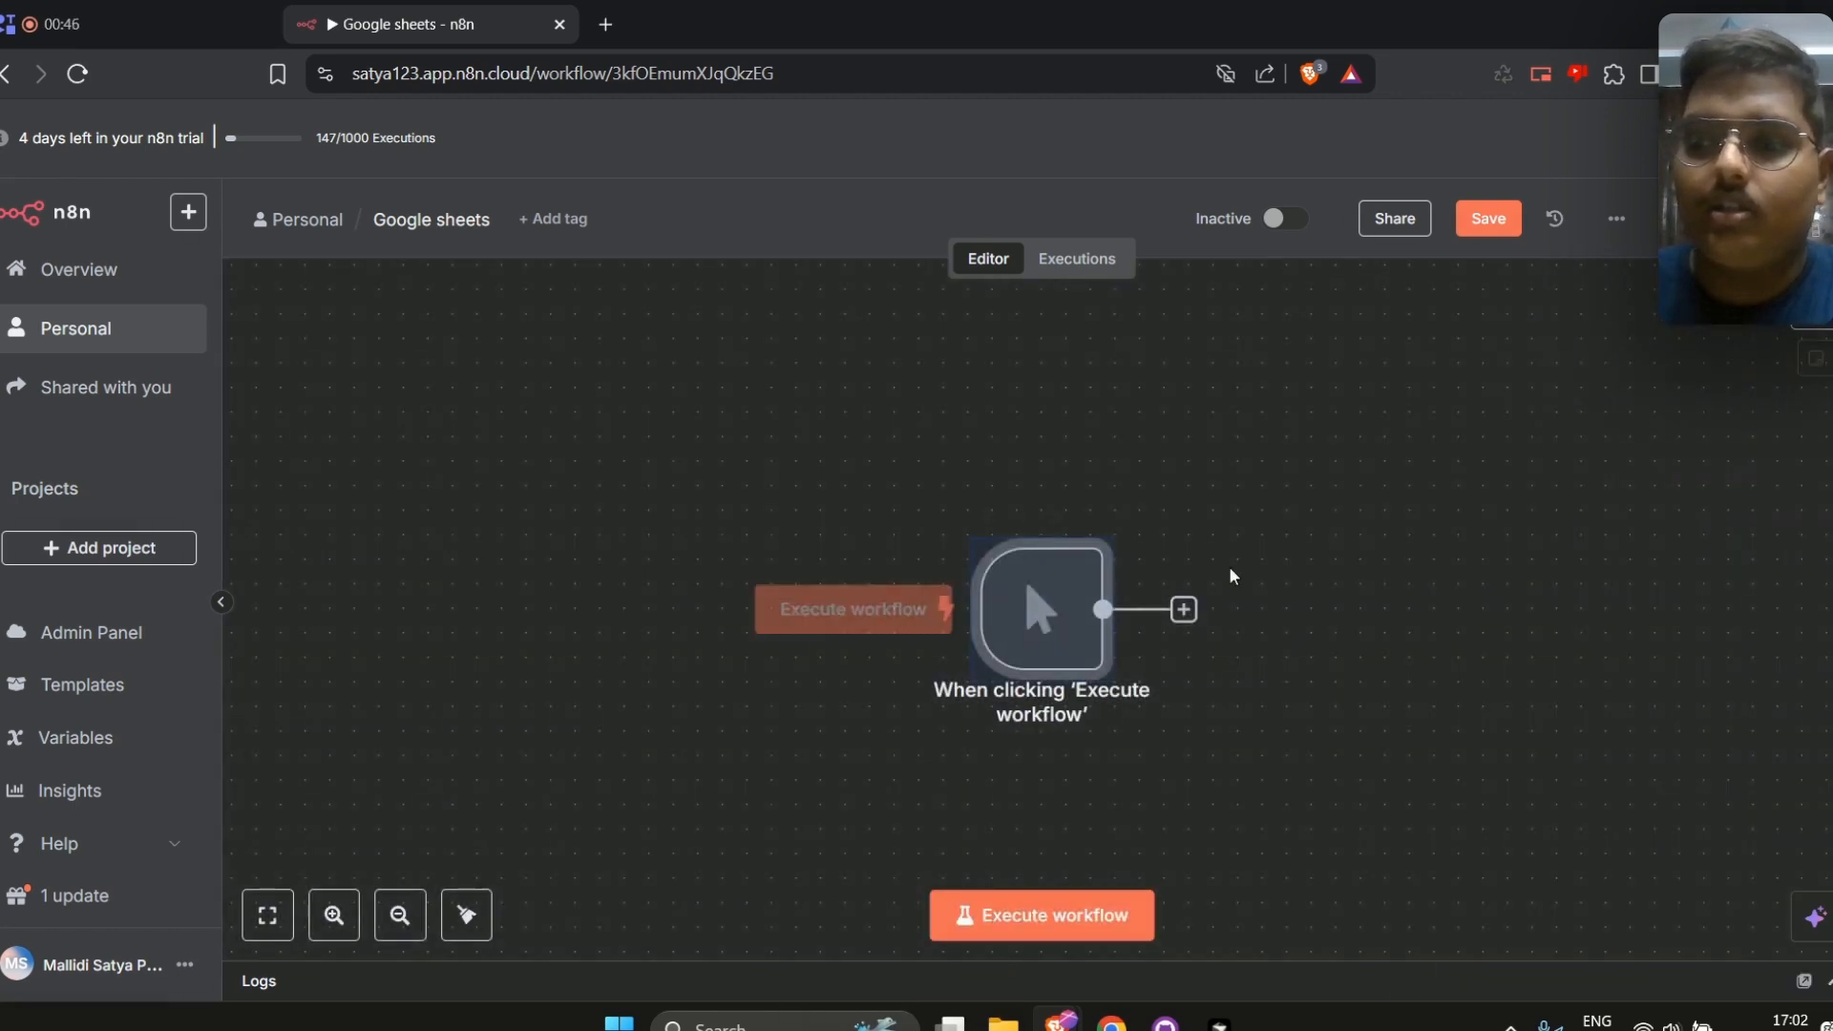
# Add a Google Sheets node with the Get row(s) in sheet action after the manual trigger
pyautogui.moveTo(1184, 609); pyautogui.dragTo(695, 571)
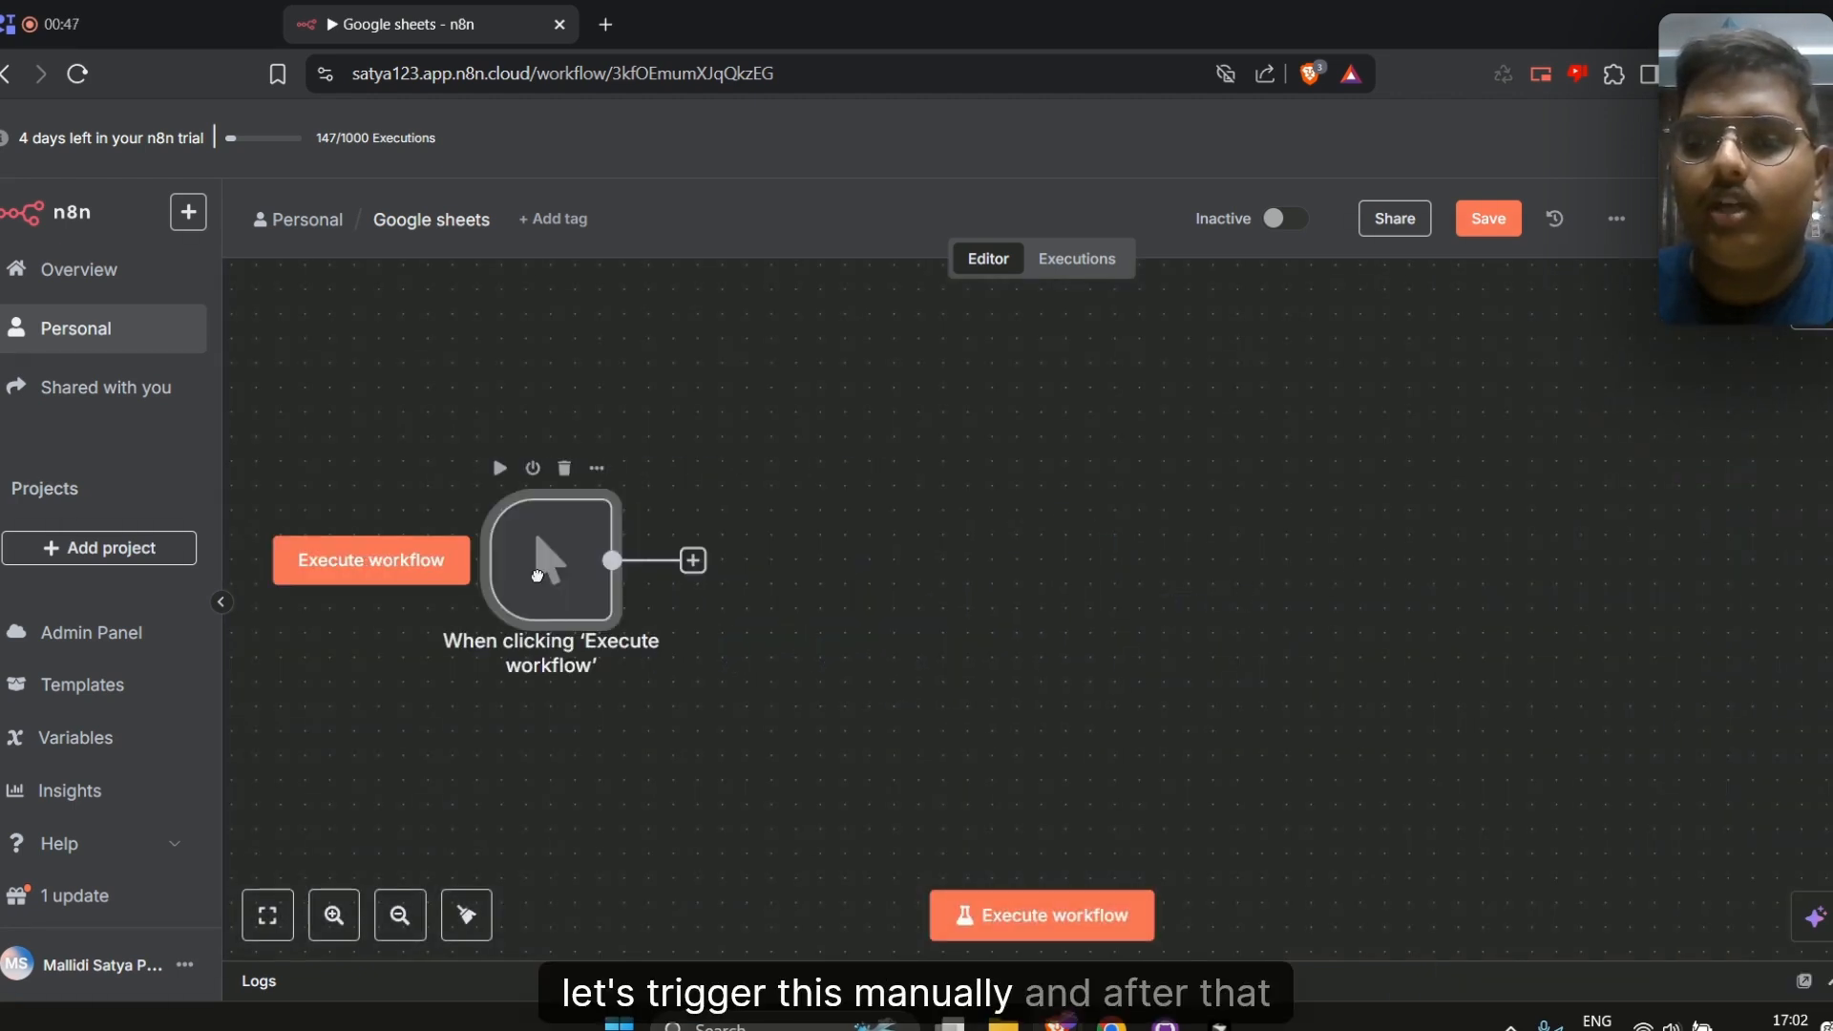
pyautogui.click(694, 563)
pyautogui.write('go')
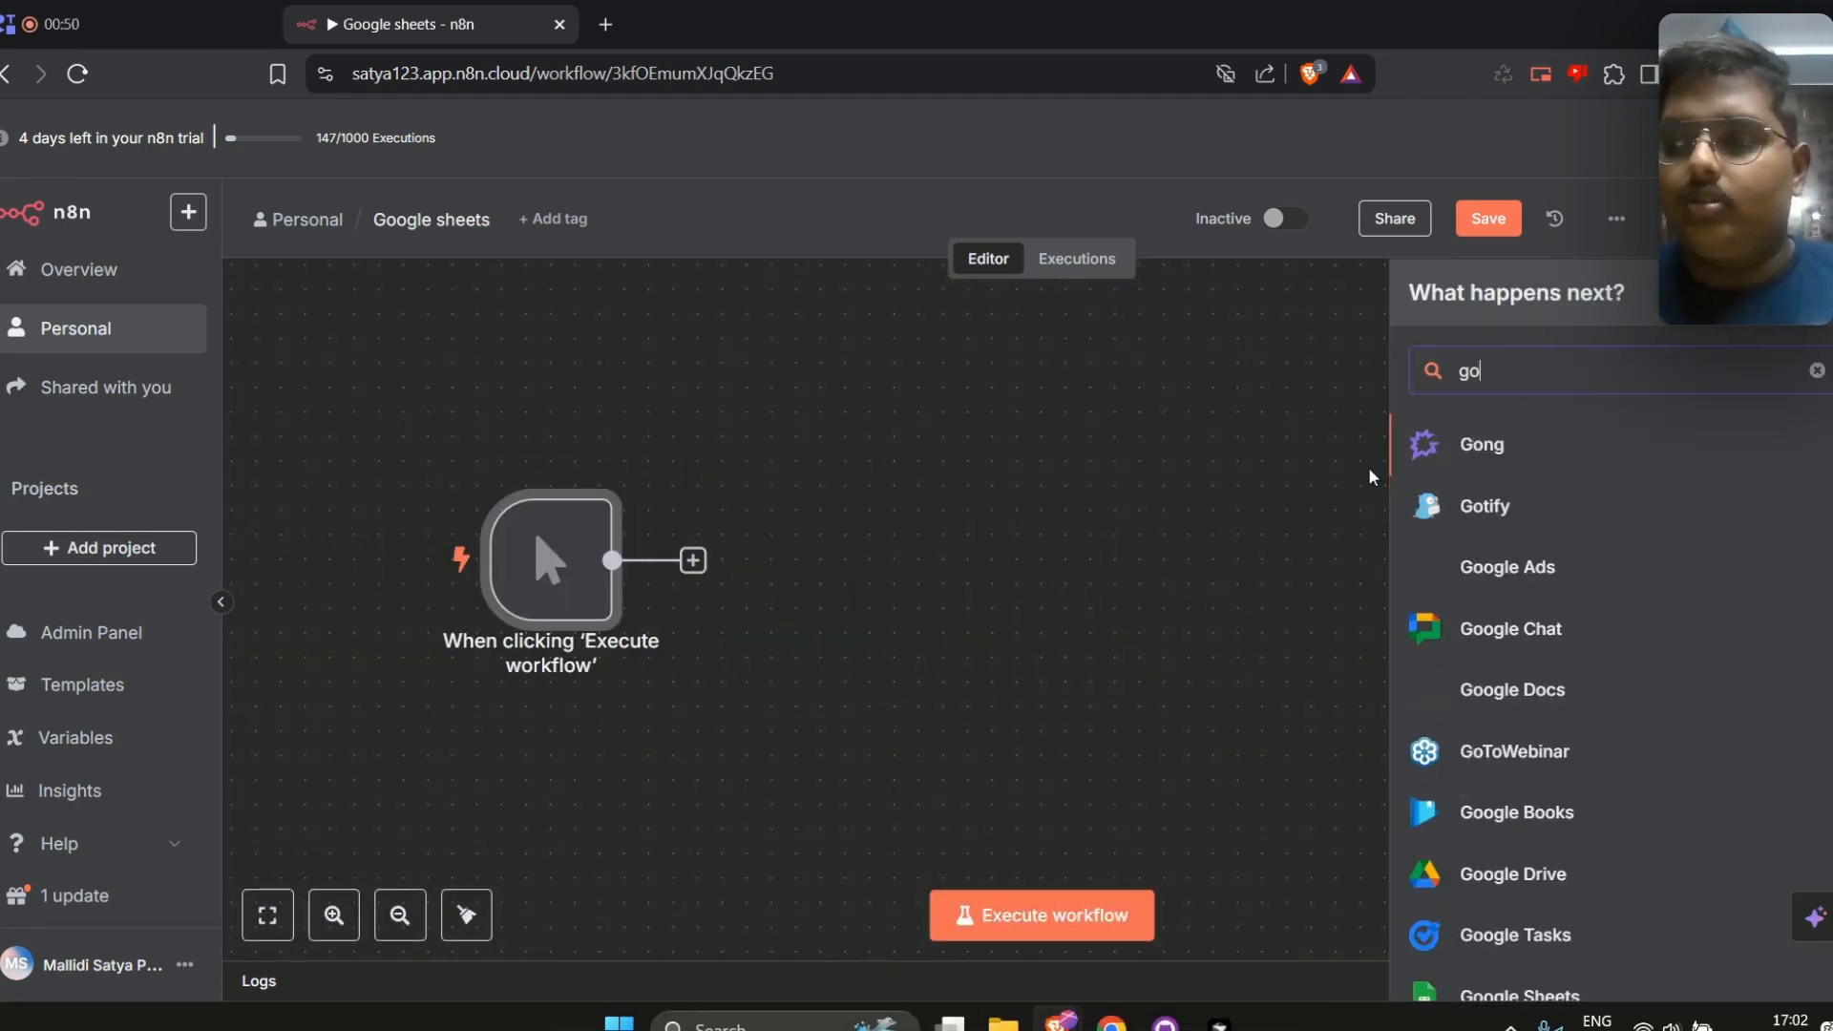
pyautogui.write('ogle')
pyautogui.click(1509, 813)
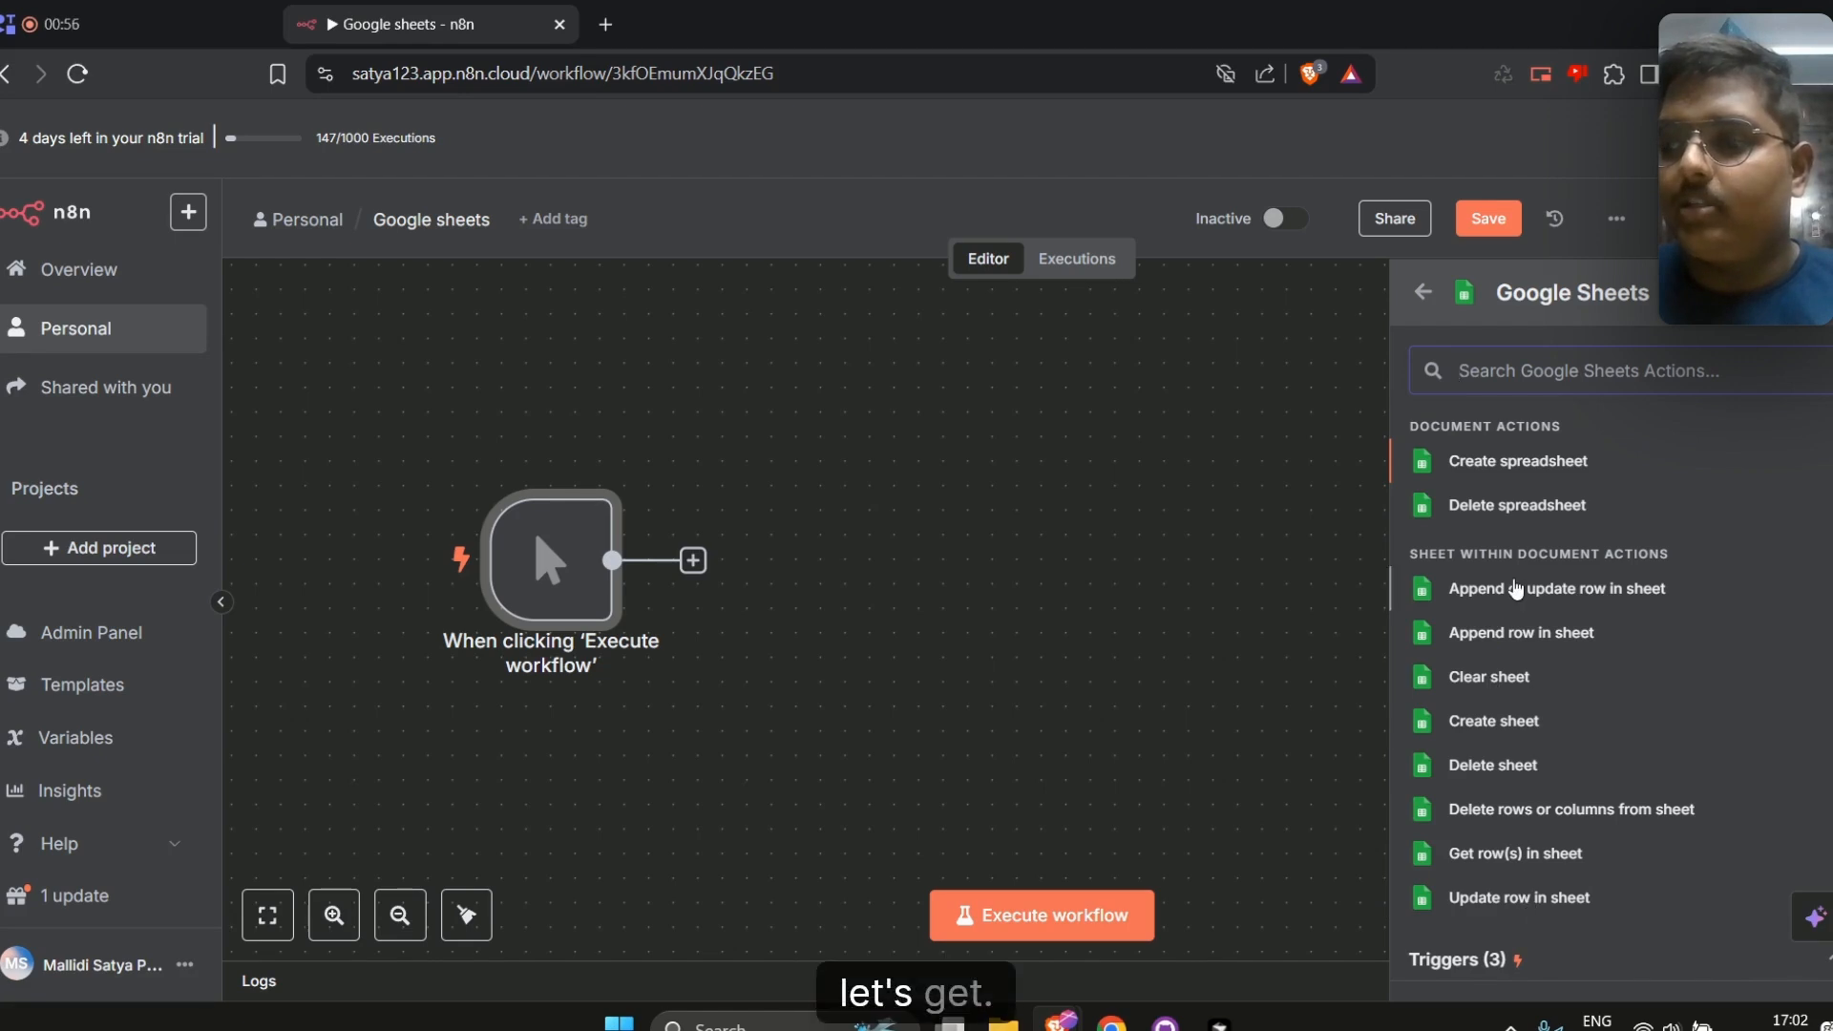
pyautogui.click(1524, 857)
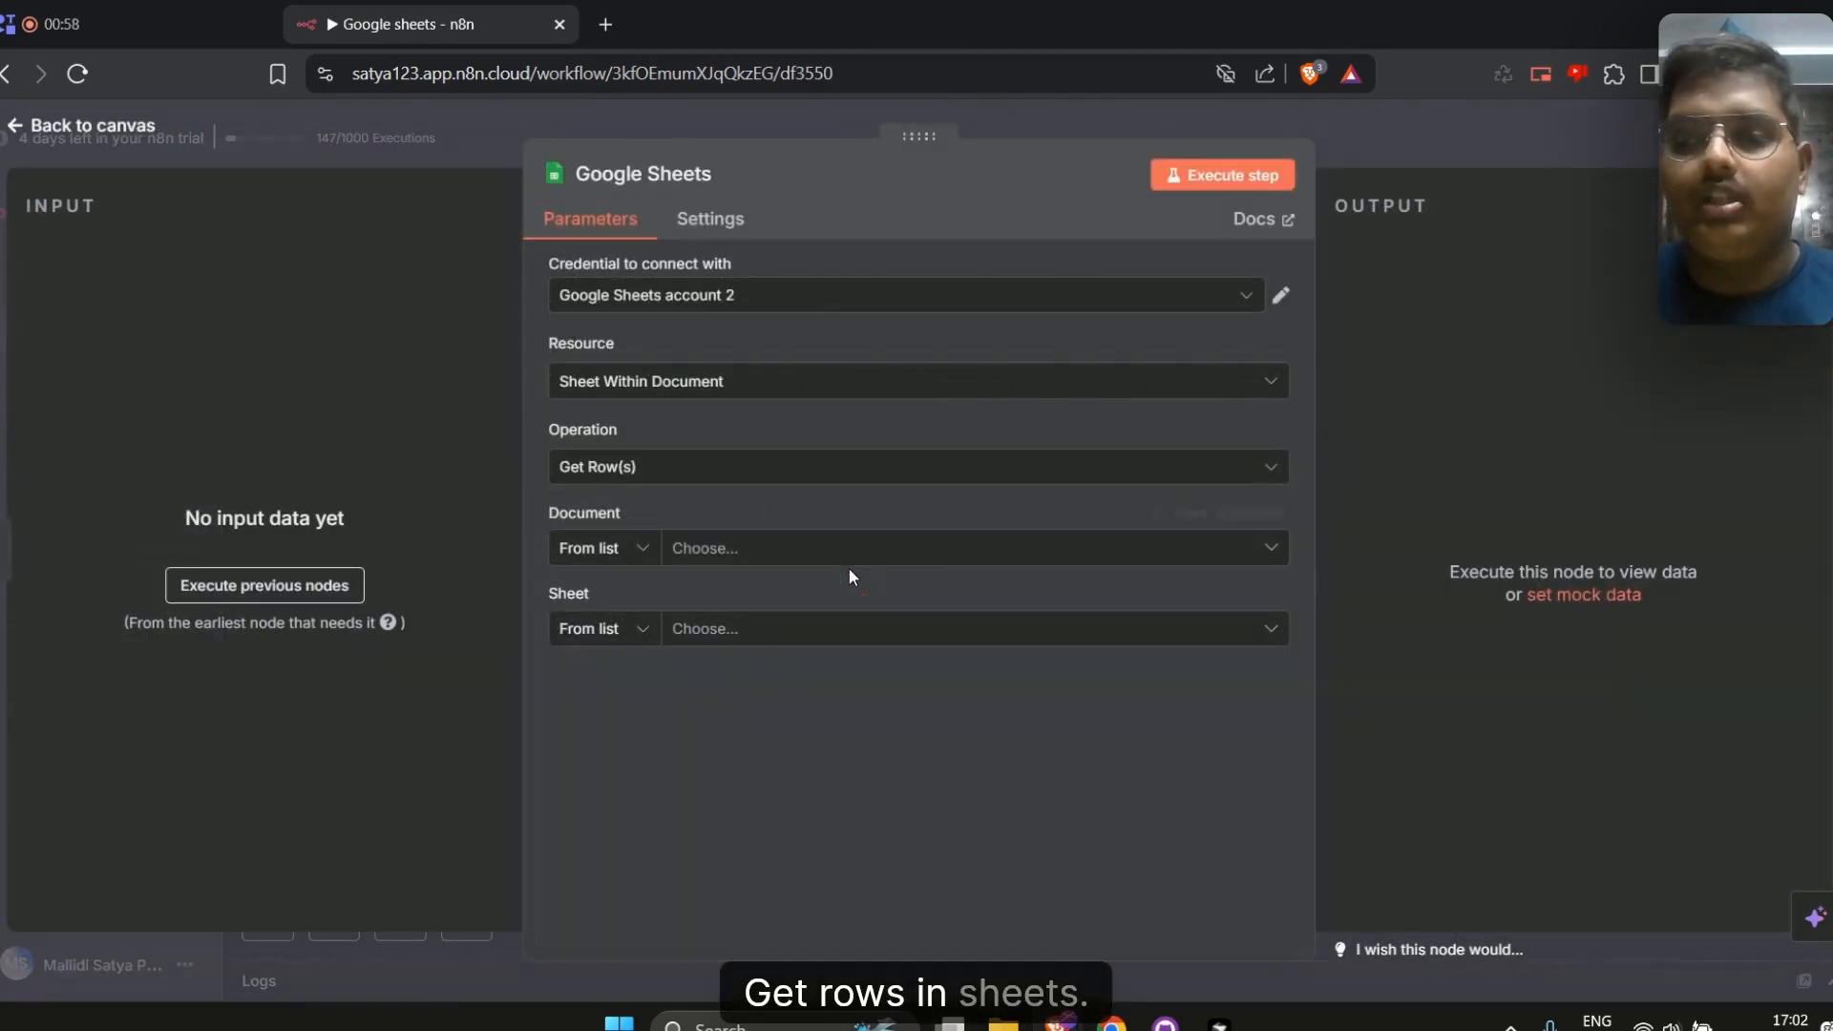
# Review the node's credential, resource and operation settings without changing them
pyautogui.click(723, 298)
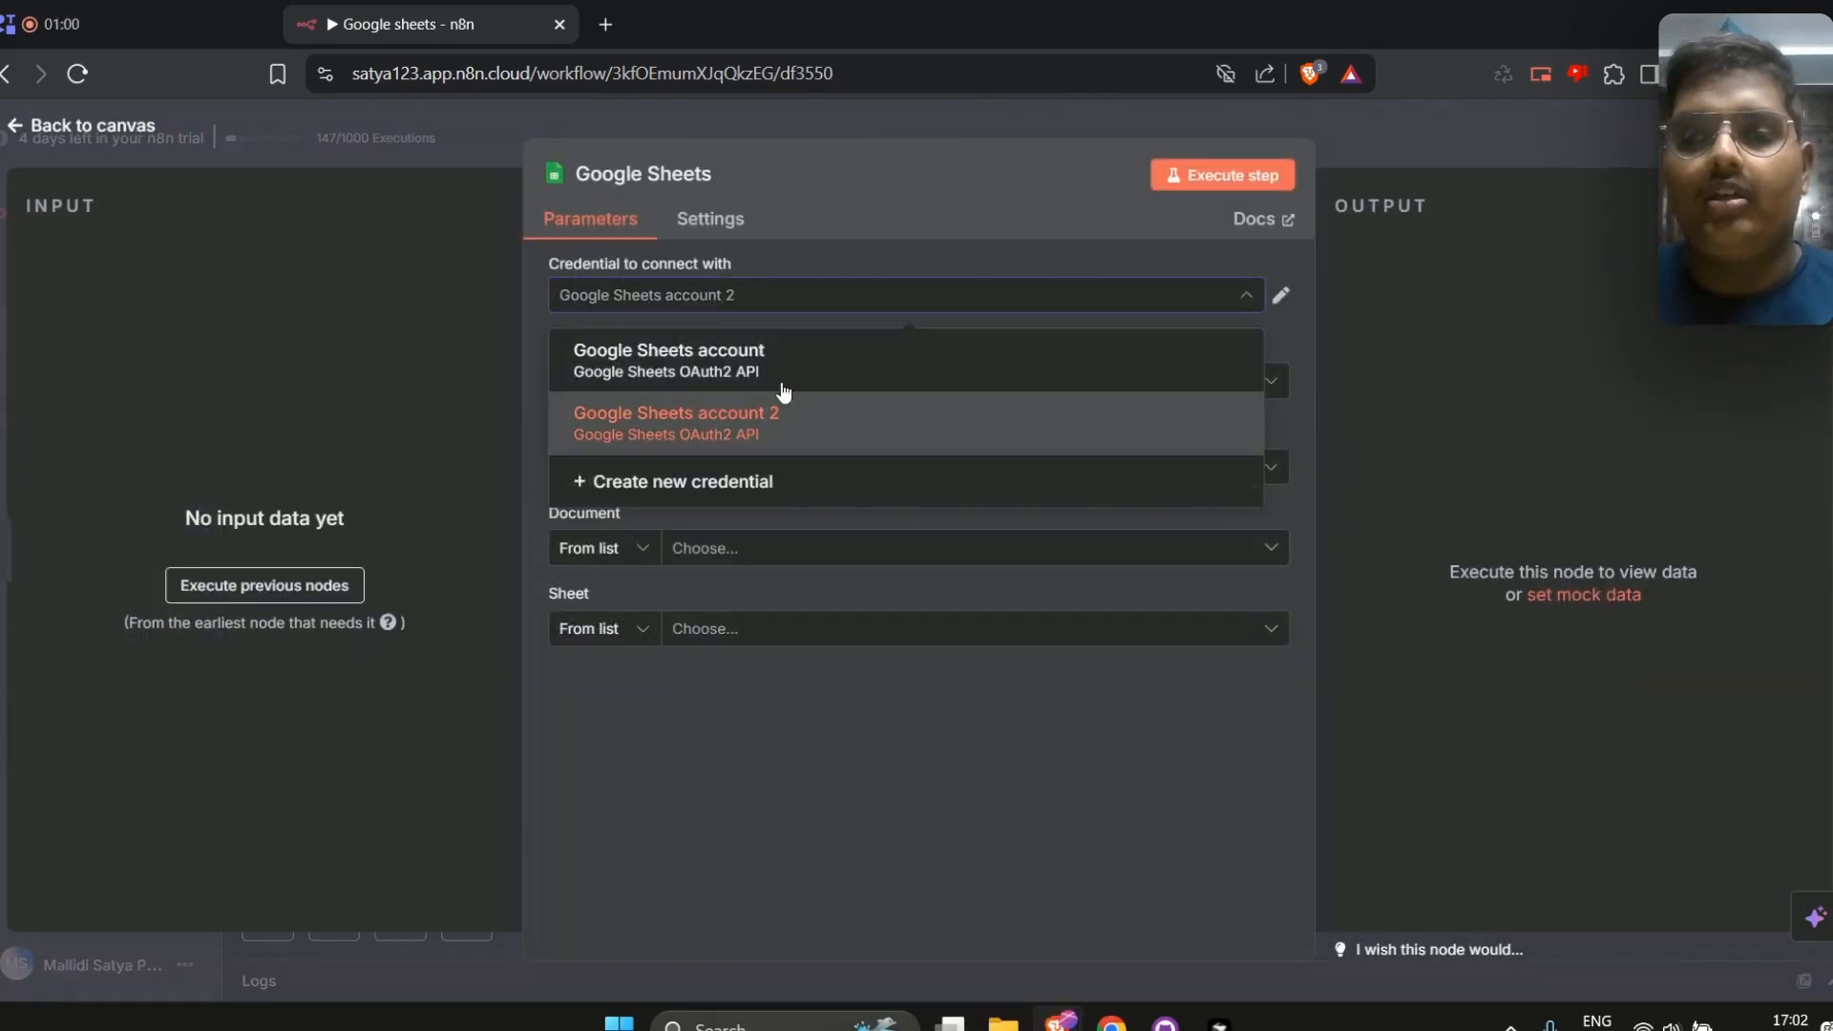
pyautogui.click(761, 294)
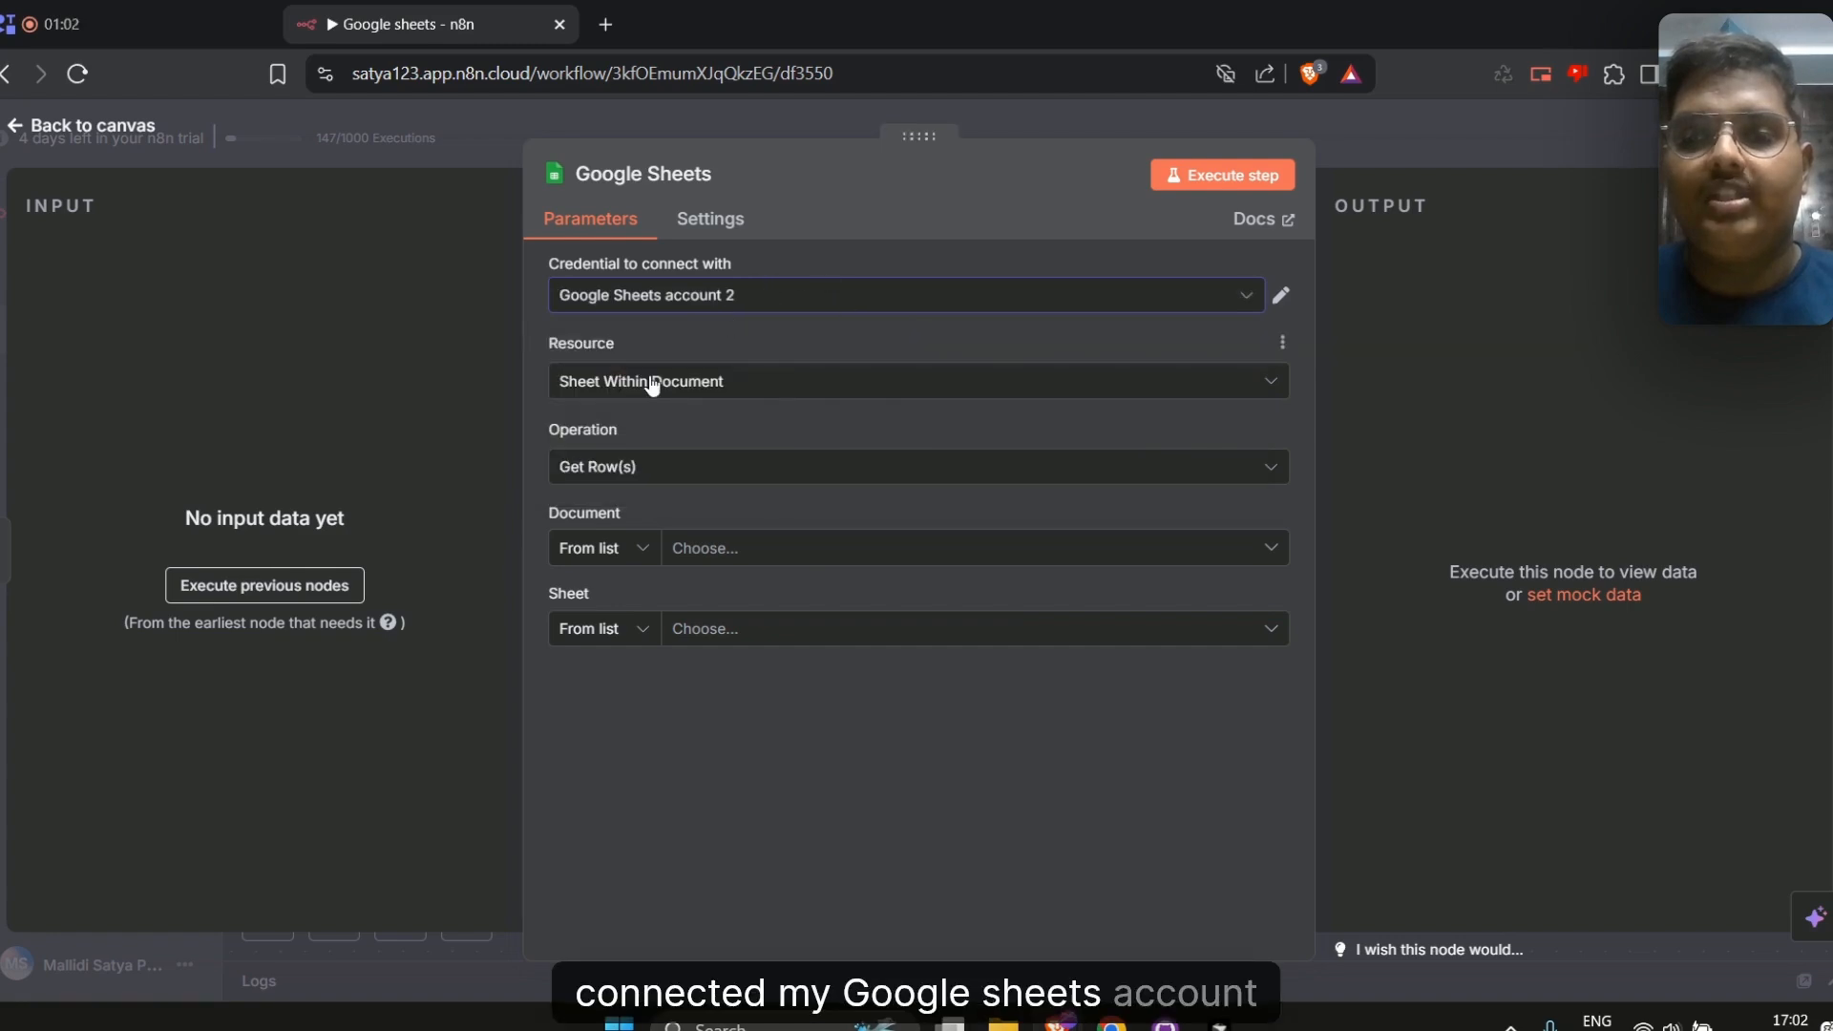
pyautogui.click(652, 384)
pyautogui.click(653, 385)
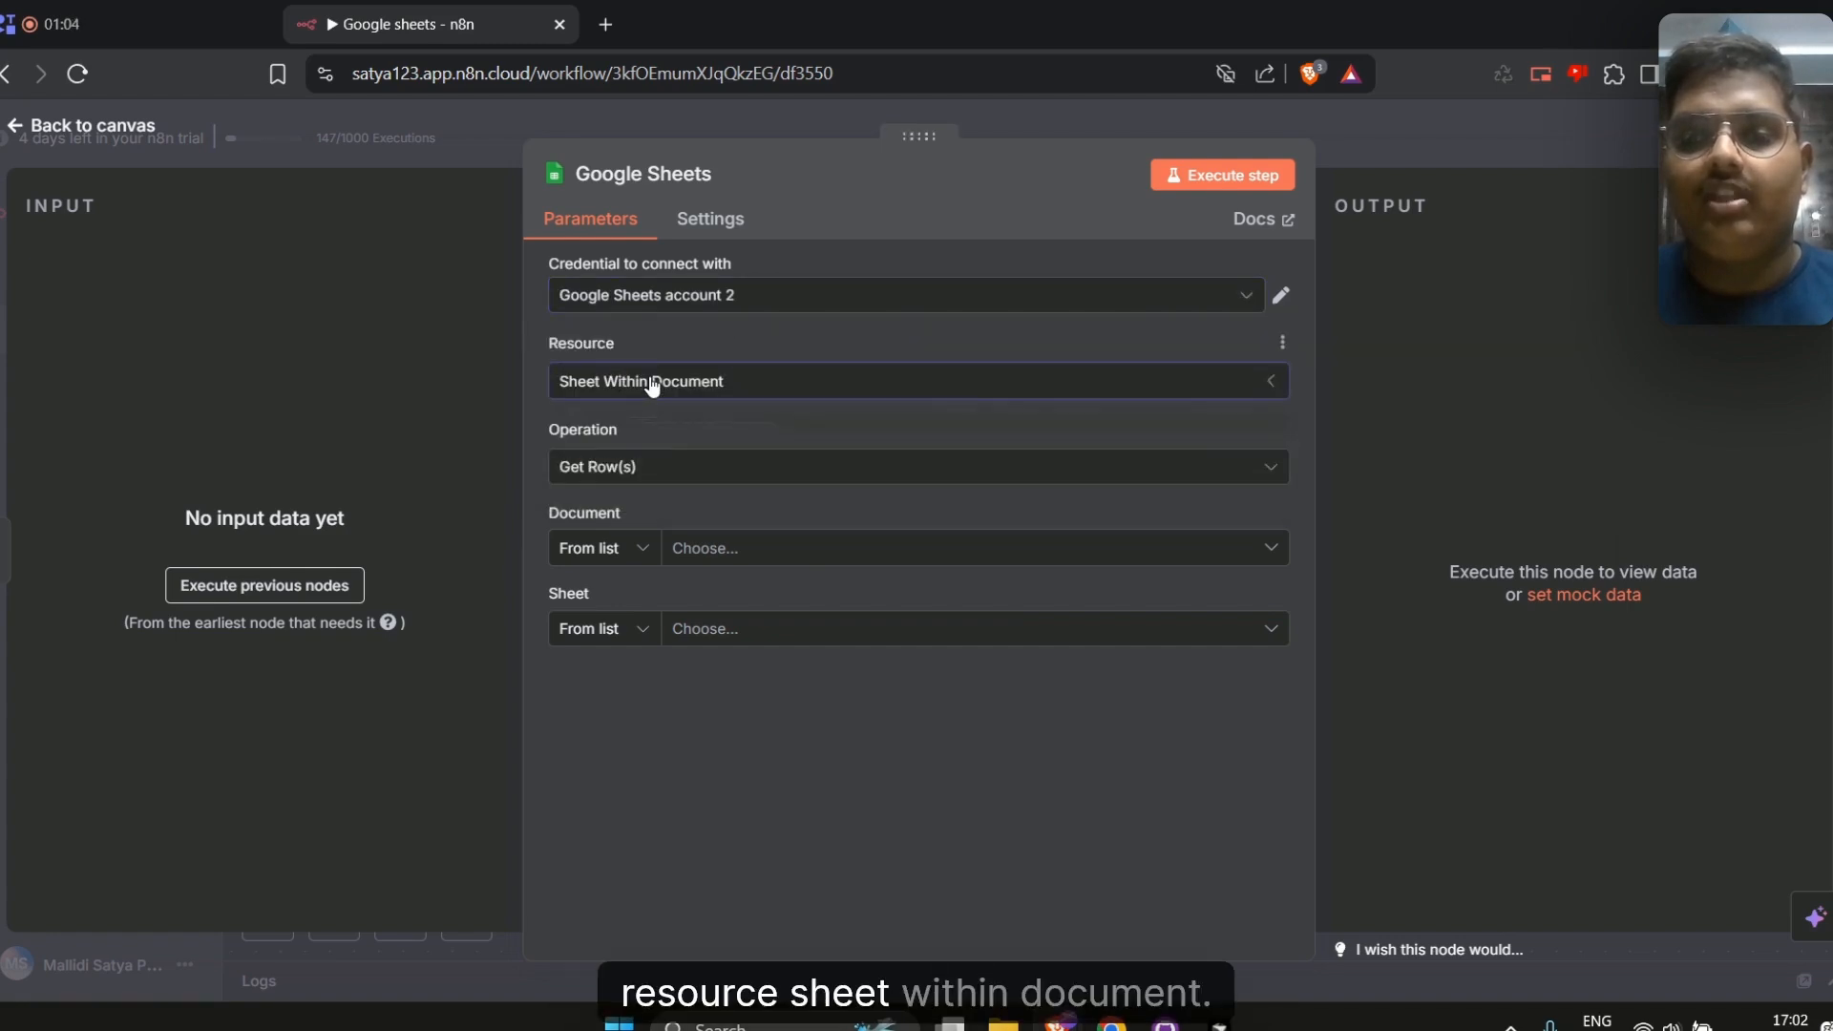
pyautogui.click(649, 468)
pyautogui.click(645, 472)
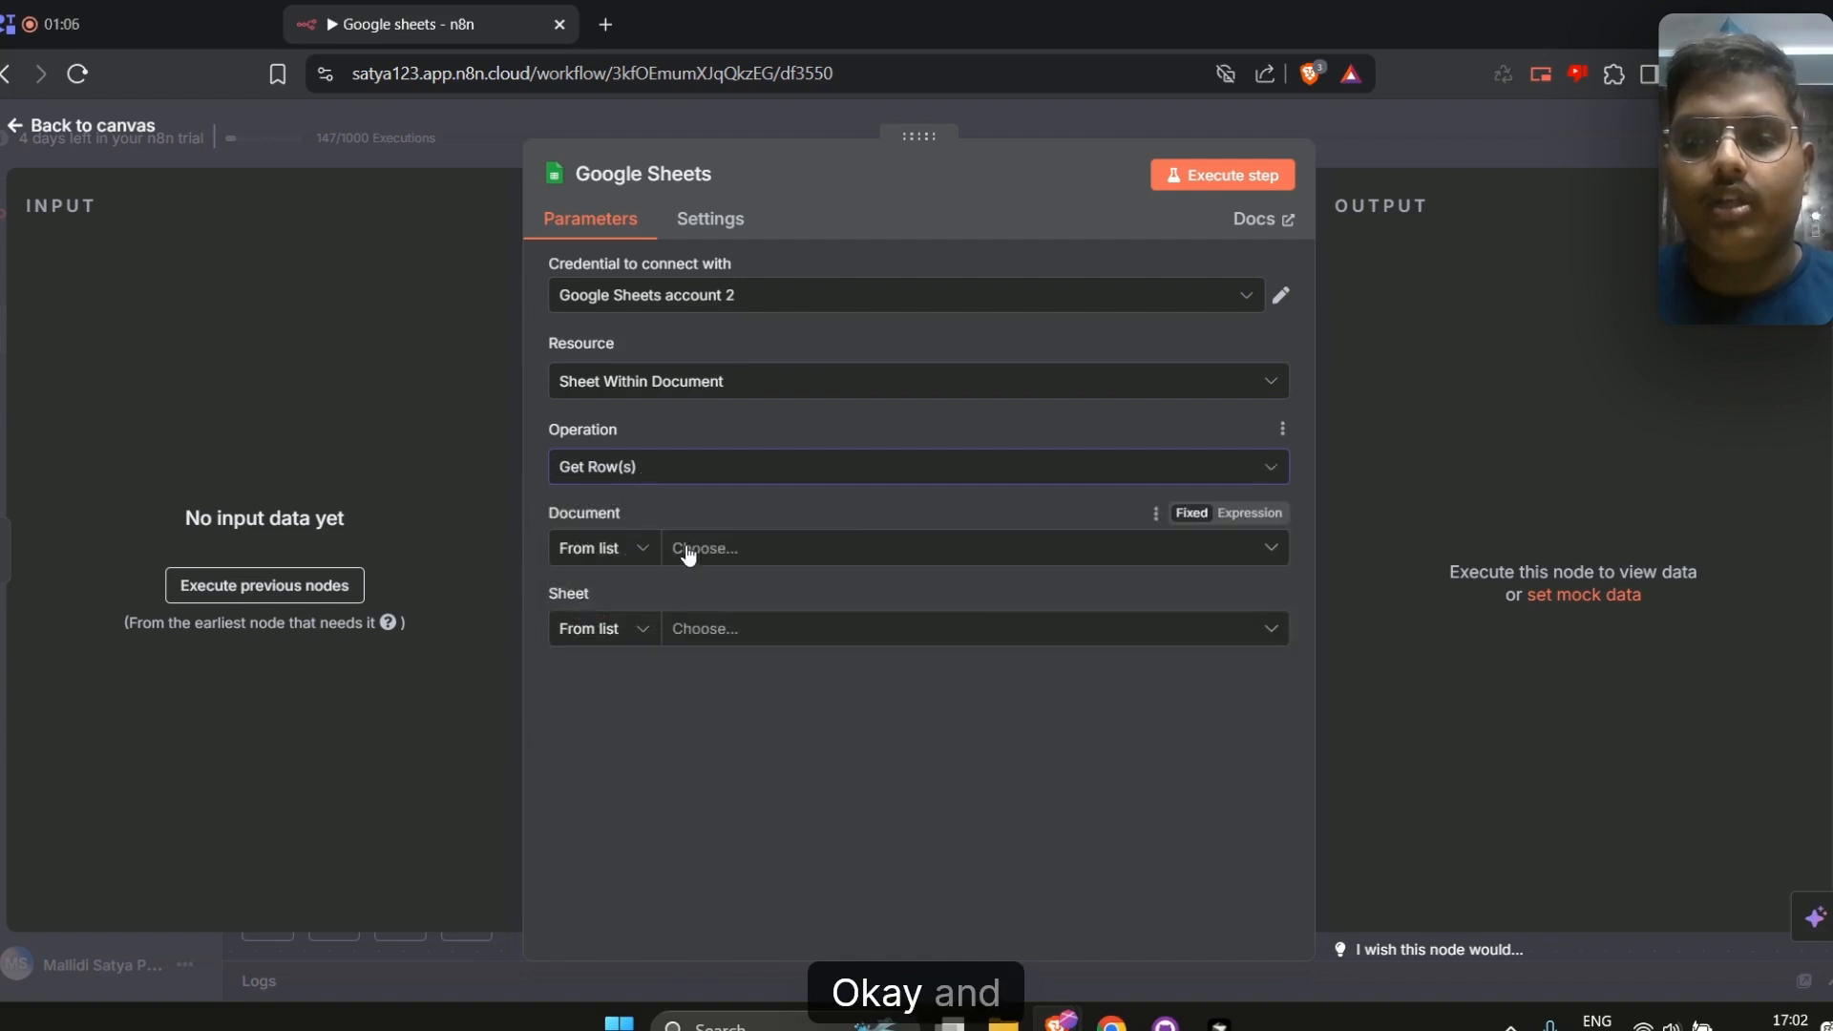
# Open the Untitled spreadsheet document in a new browser tab and zoom in on its student table
pyautogui.click(714, 552)
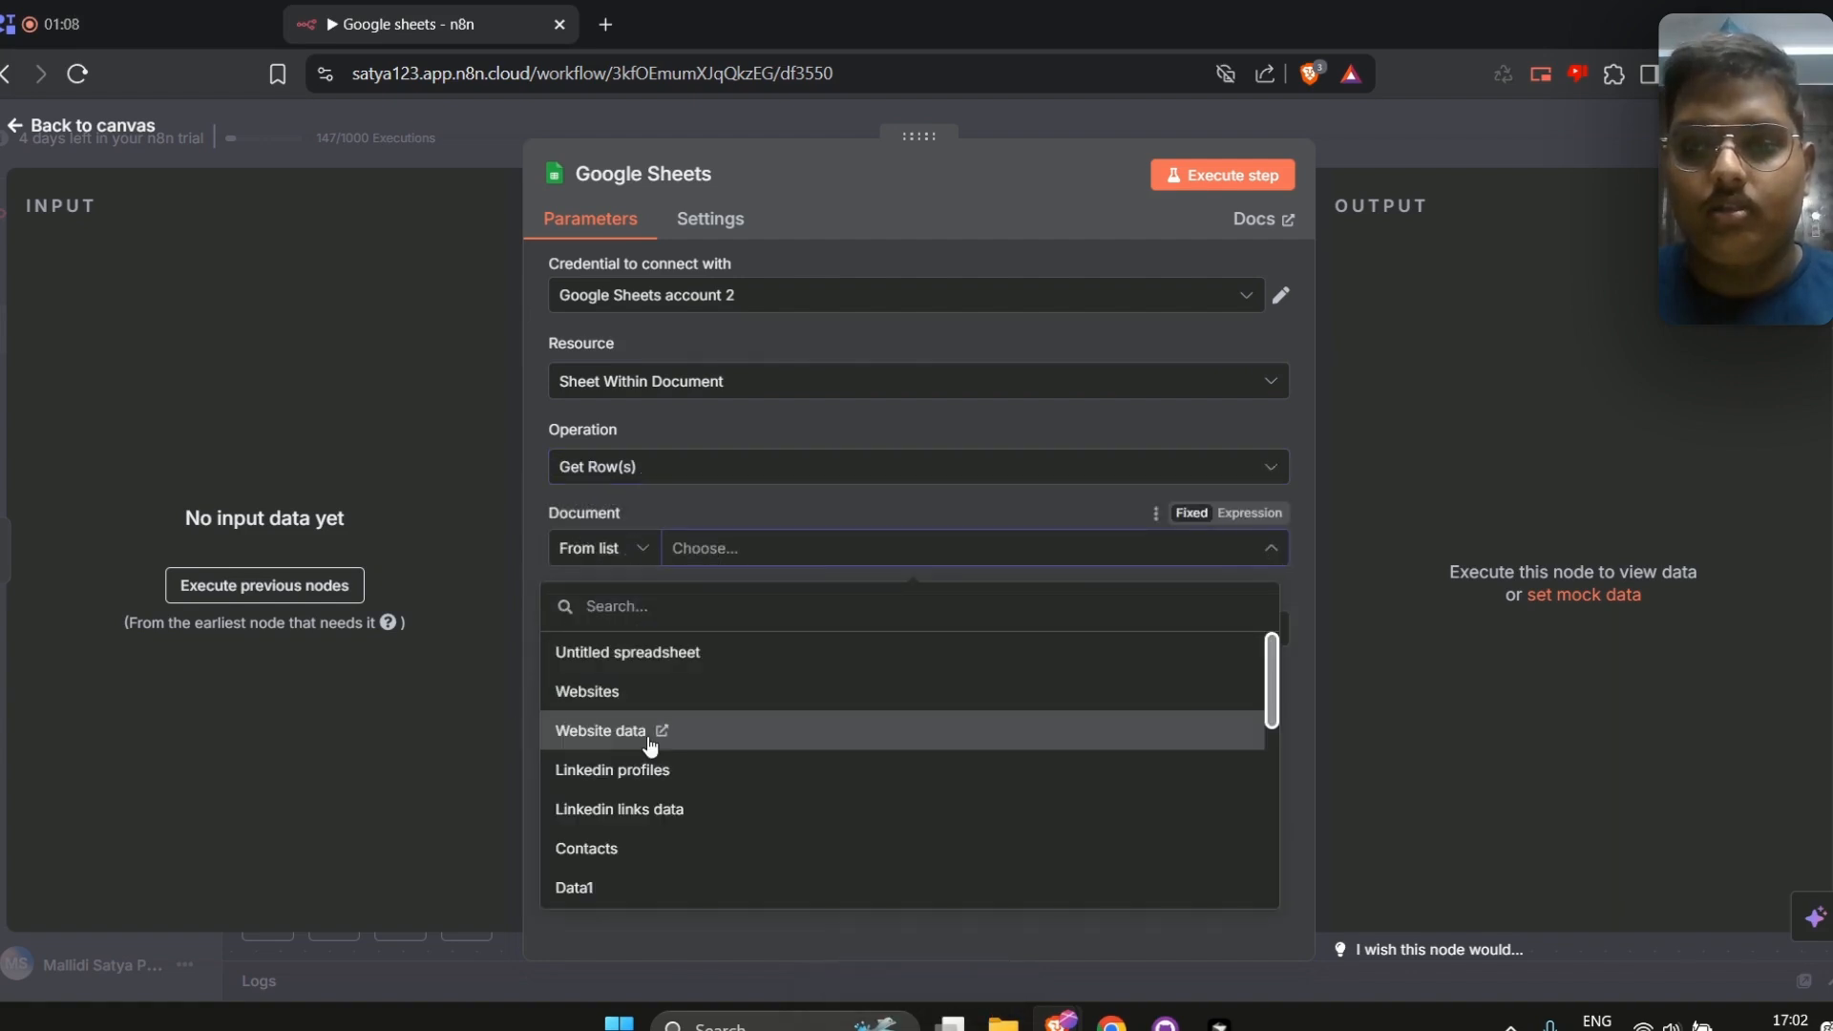
pyautogui.click(718, 655)
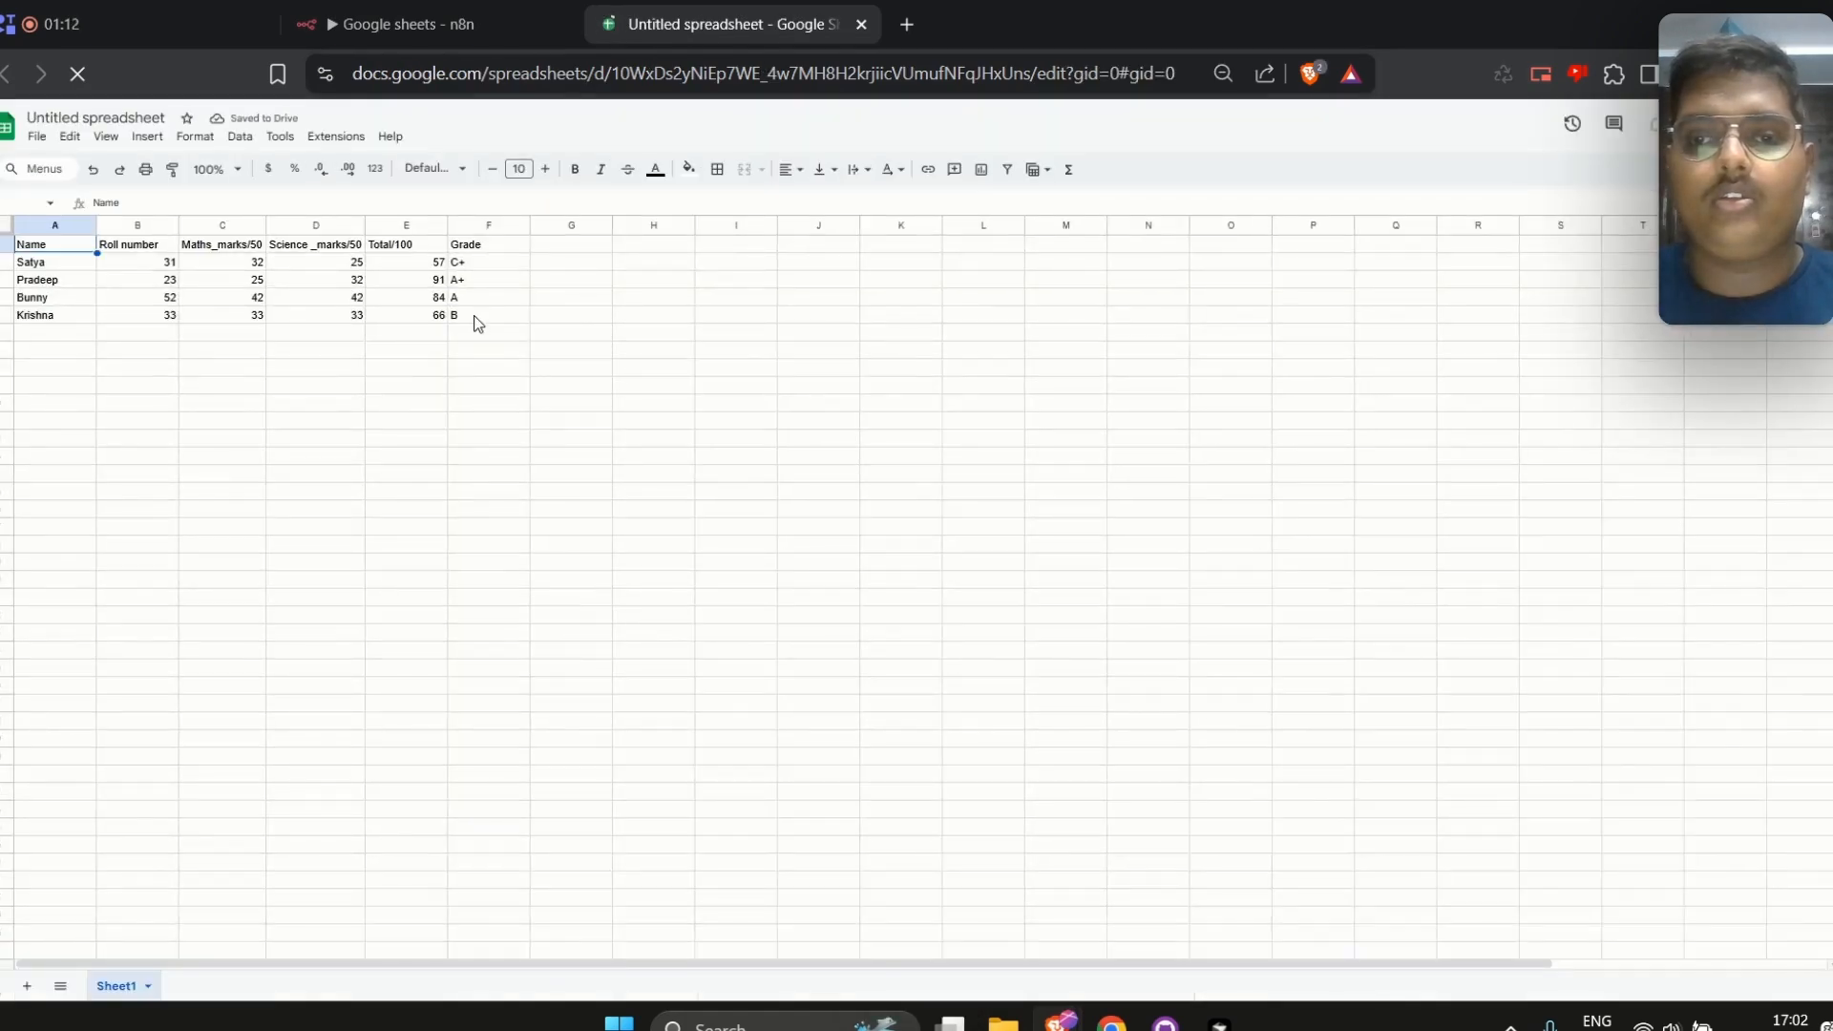
pyautogui.click(475, 317)
pyautogui.hotkey('ctrl', '=')
pyautogui.hotkey('ctrl', '=')
pyautogui.hotkey('ctrl', '=')
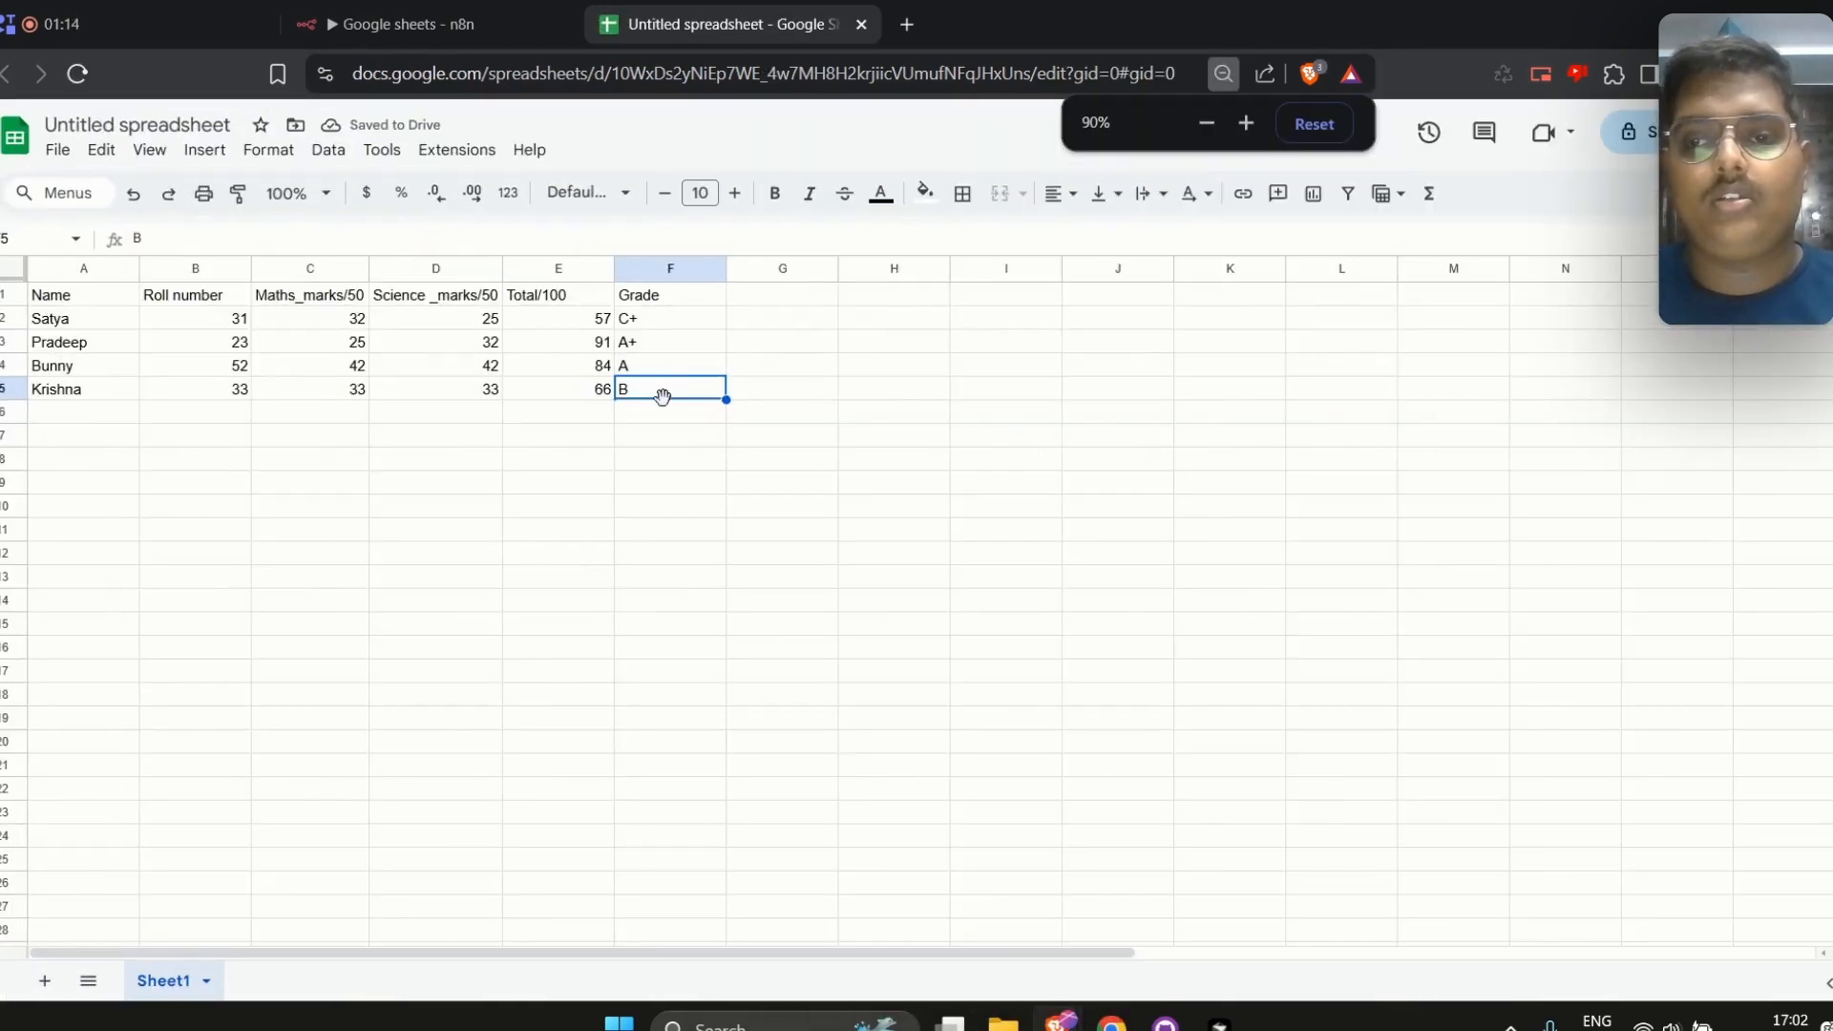
# Clear the Grade entries in column F for all four student rows
pyautogui.moveTo(646, 393); pyautogui.dragTo(655, 328)
pyautogui.press('BackSpace')
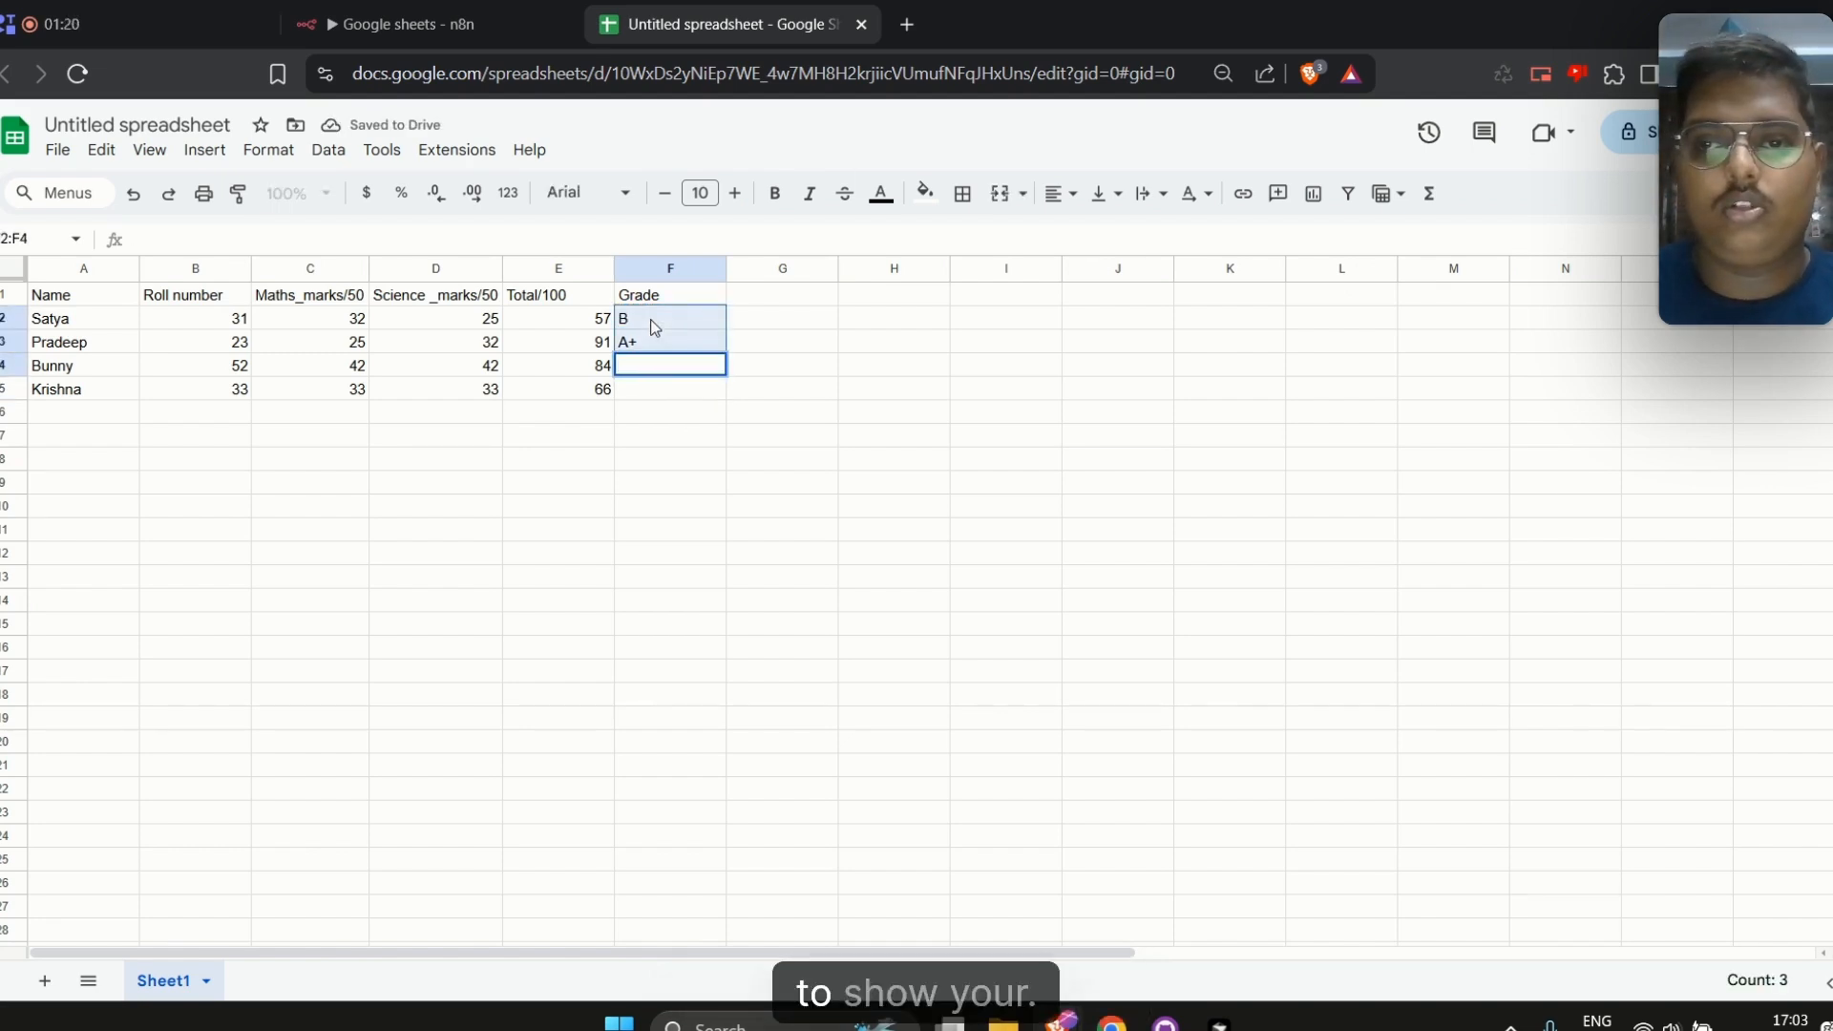
pyautogui.click(693, 337)
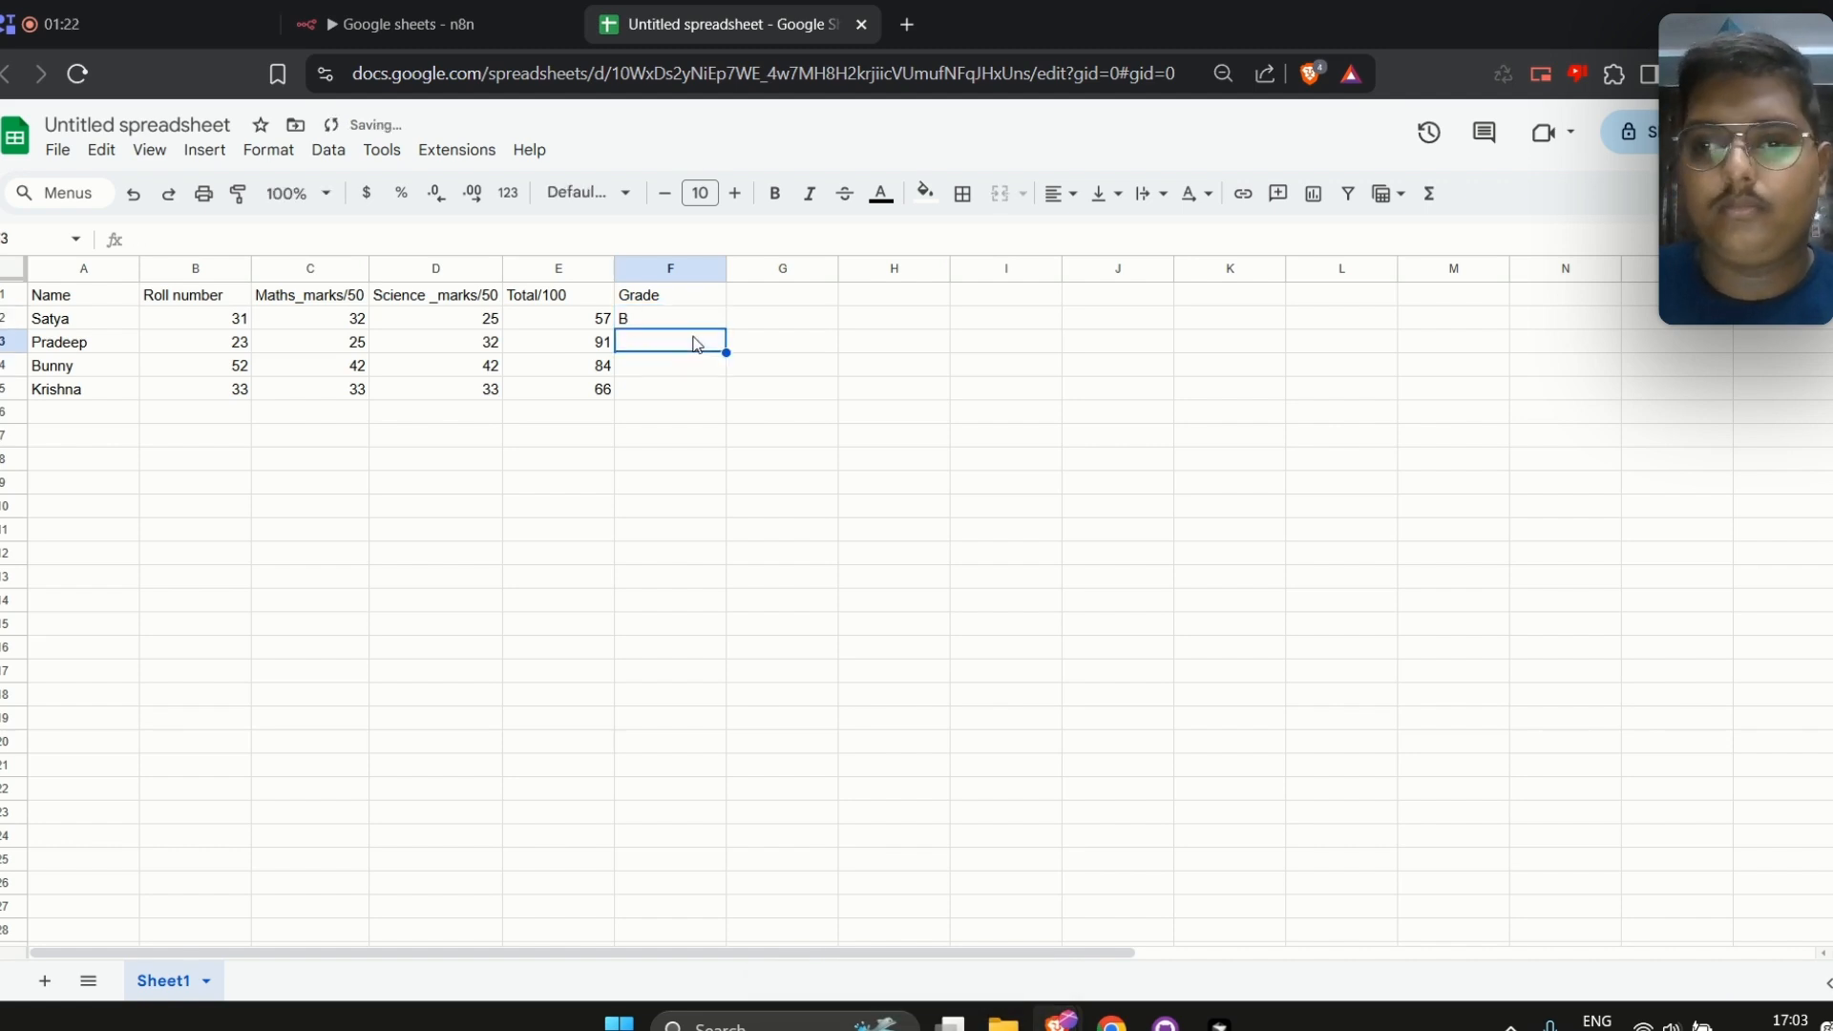
pyautogui.click(703, 320)
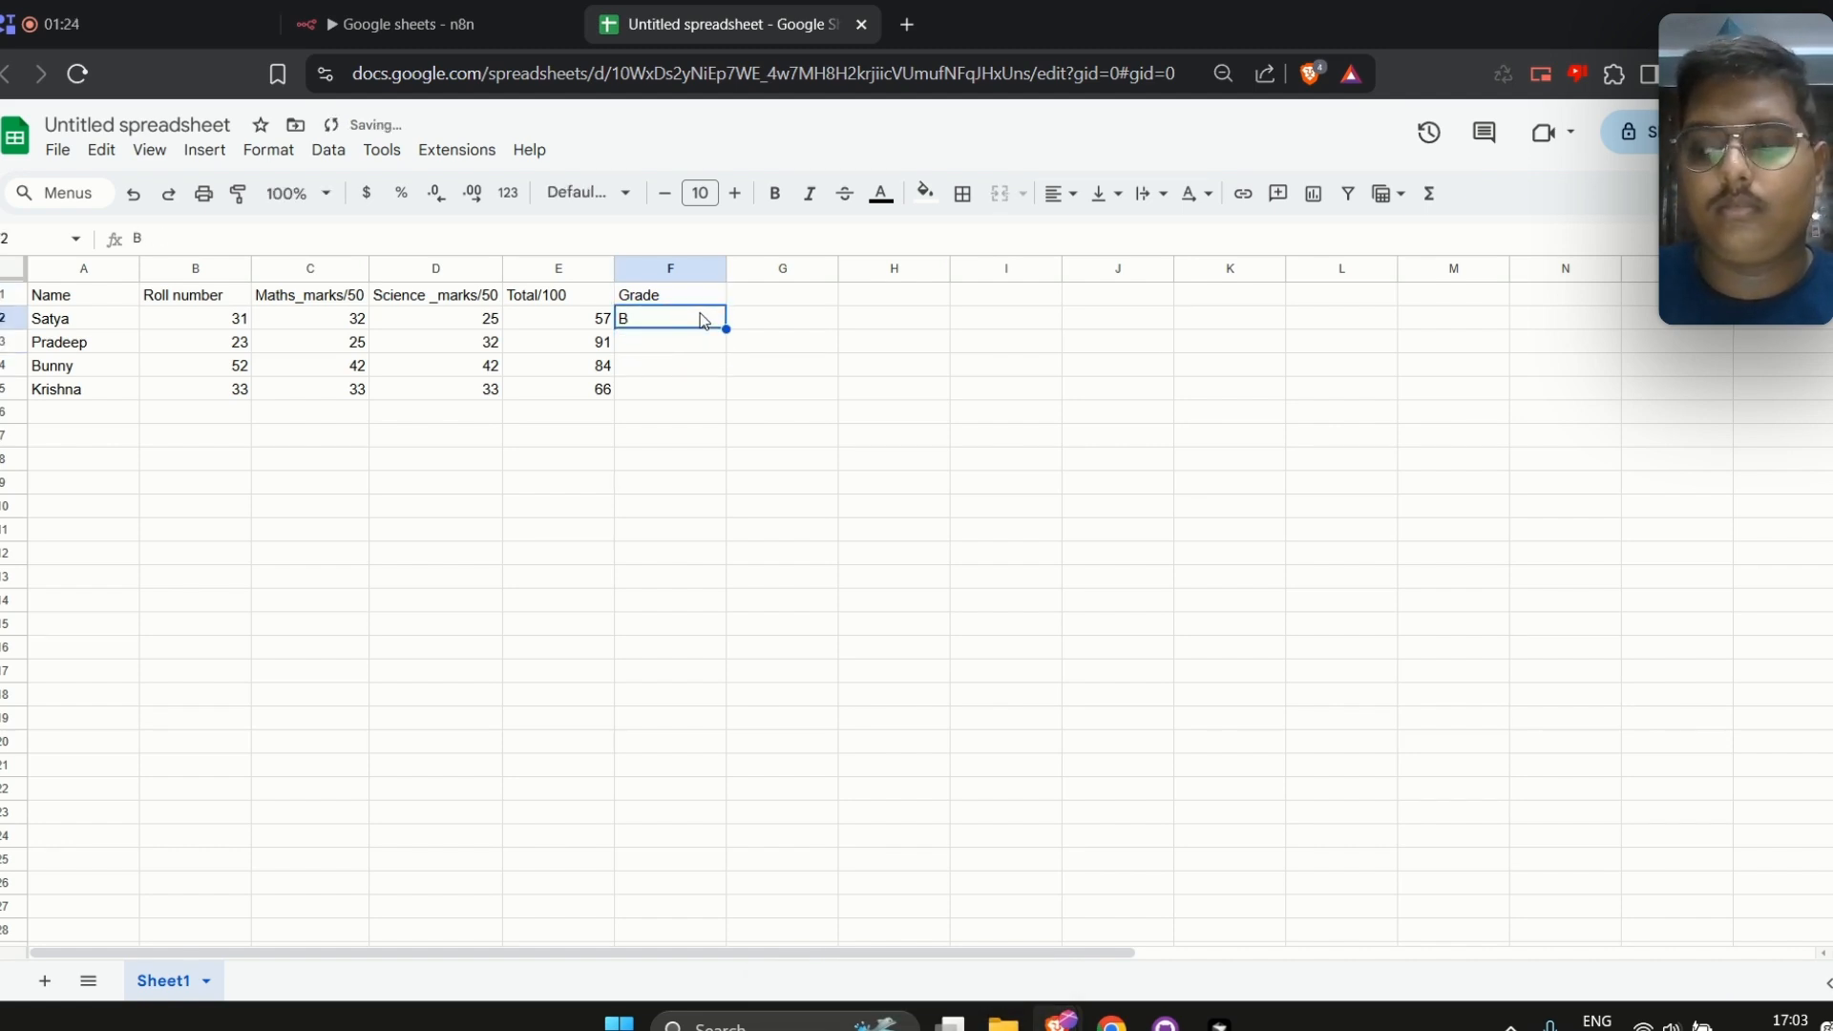
pyautogui.click(712, 387)
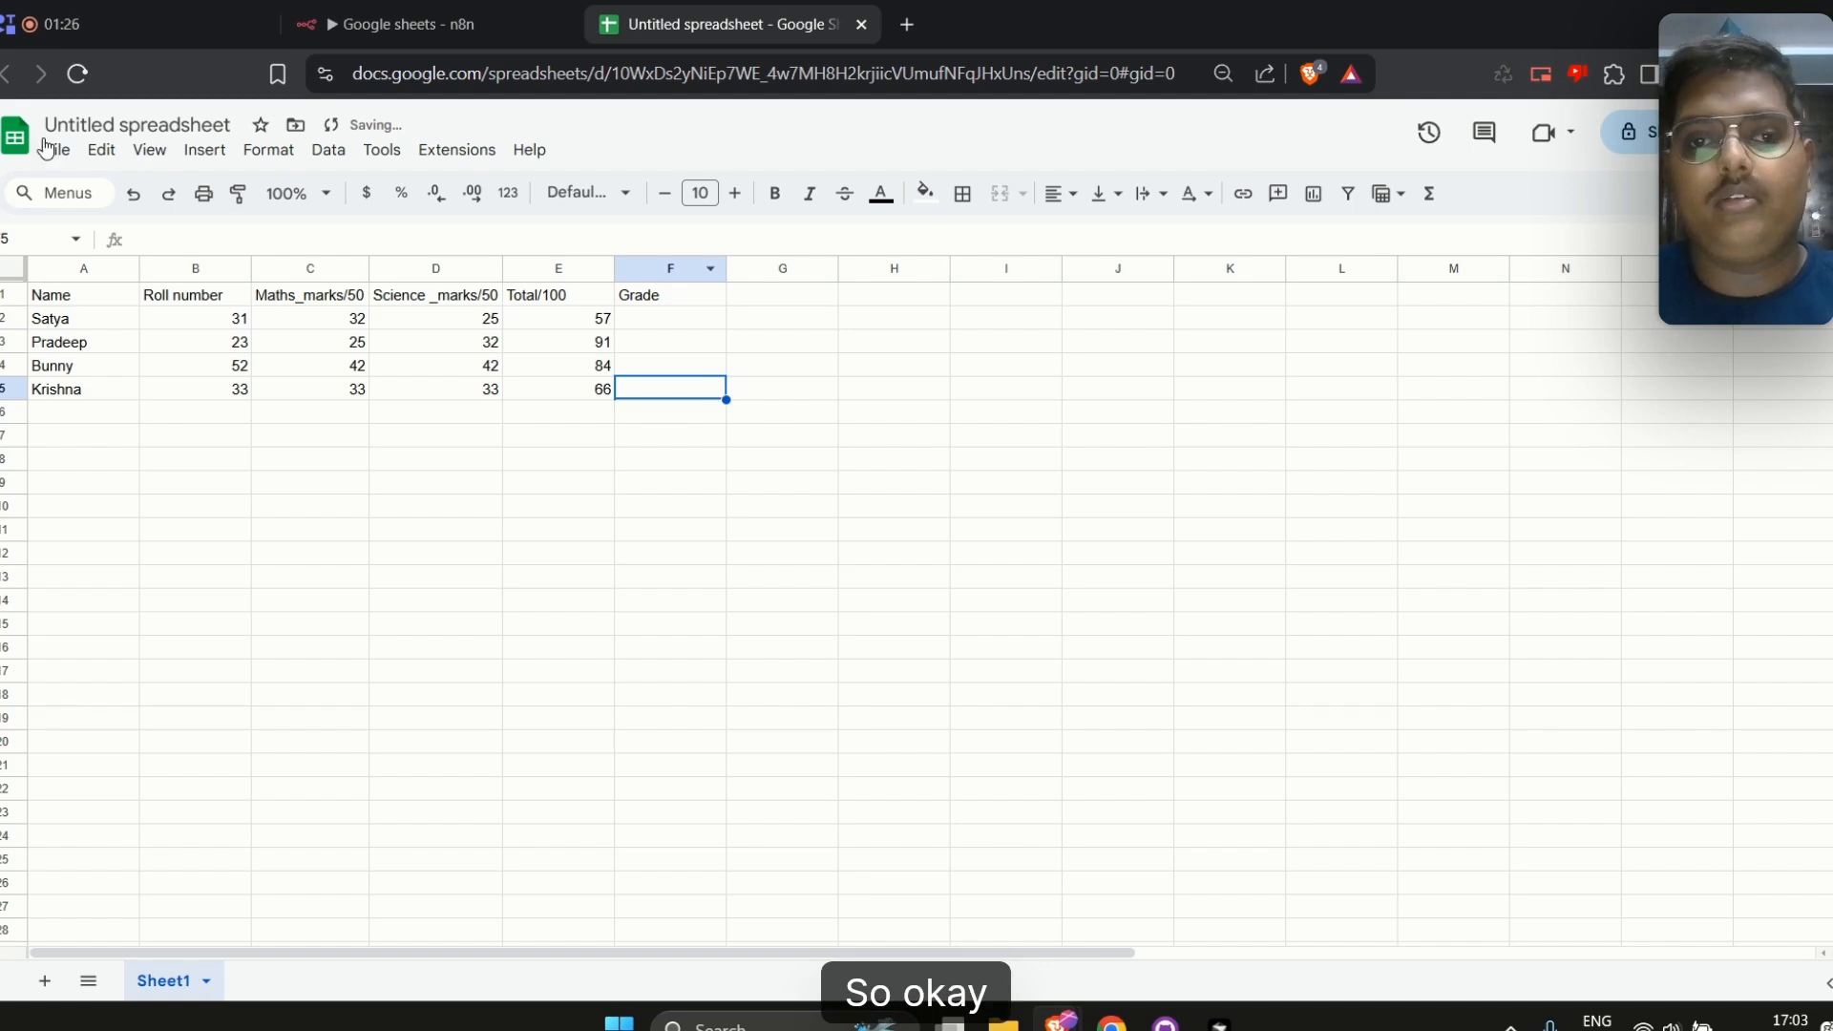
# Return to the workflow tab and set the node's Document to Untitled spreadsheet and Sheet to Sheet1
pyautogui.click(497, 10)
pyautogui.click(735, 24)
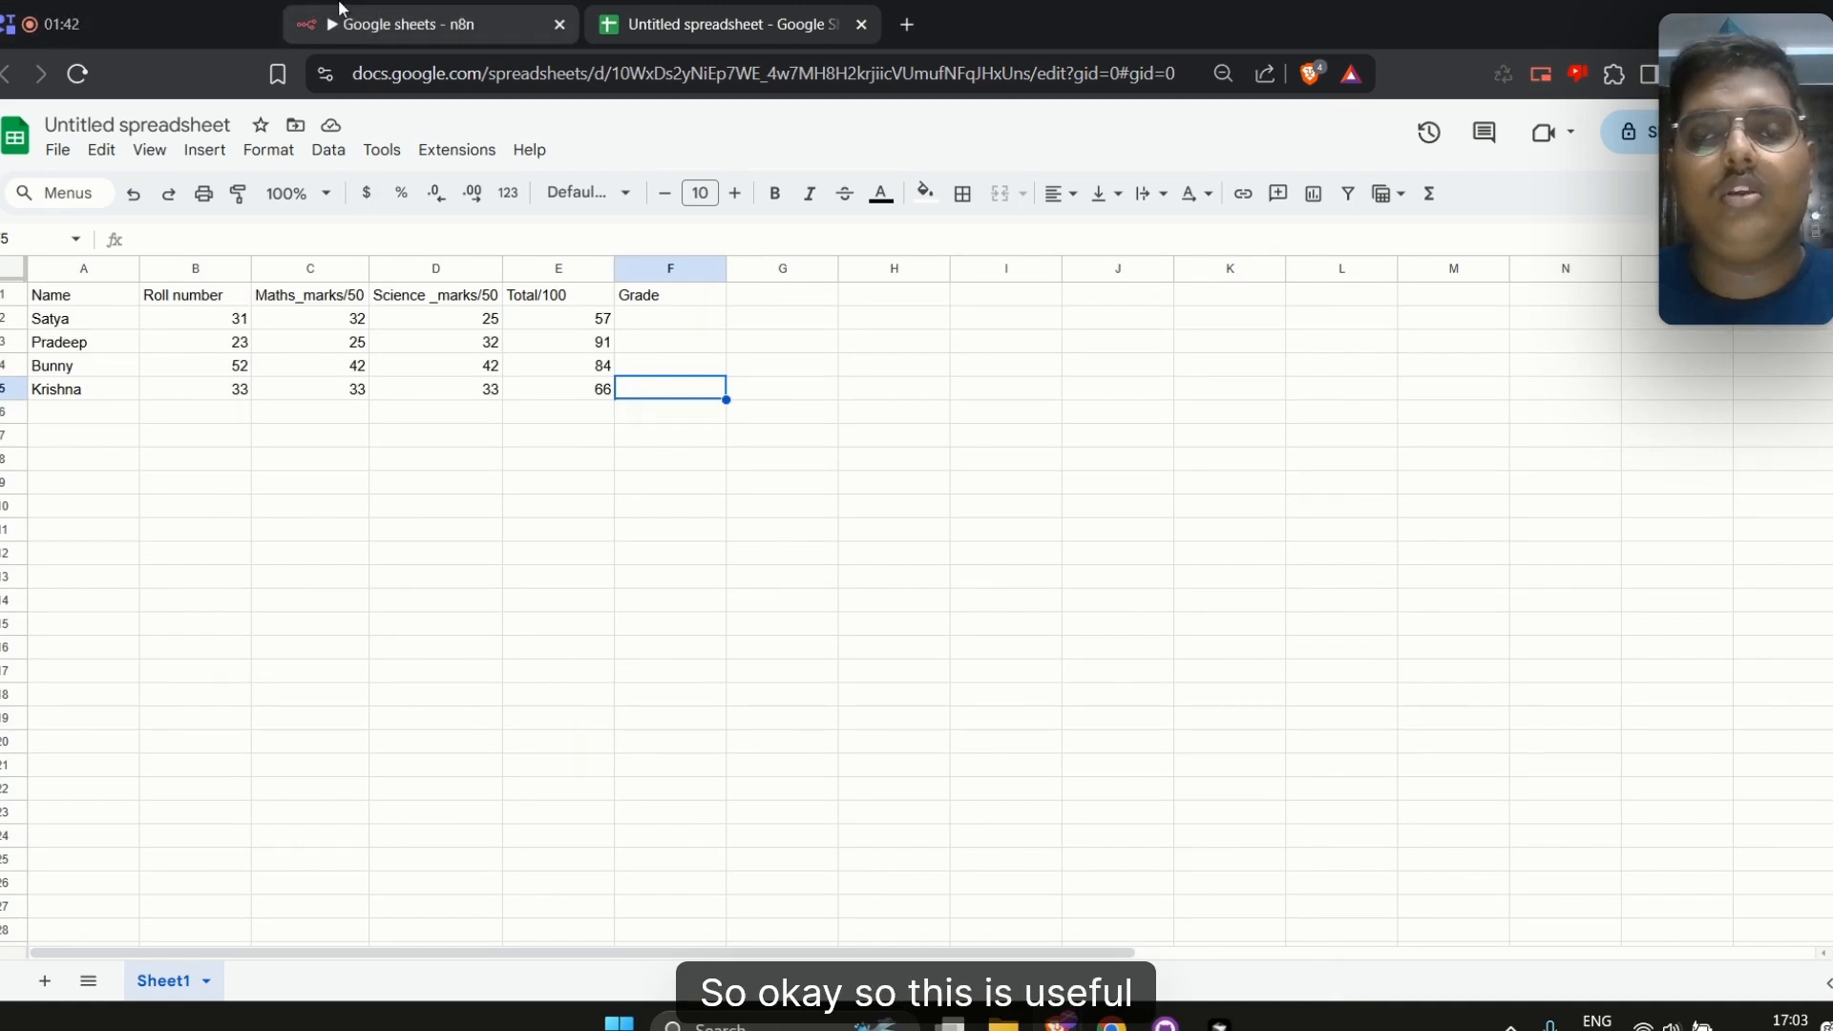
pyautogui.click(392, 9)
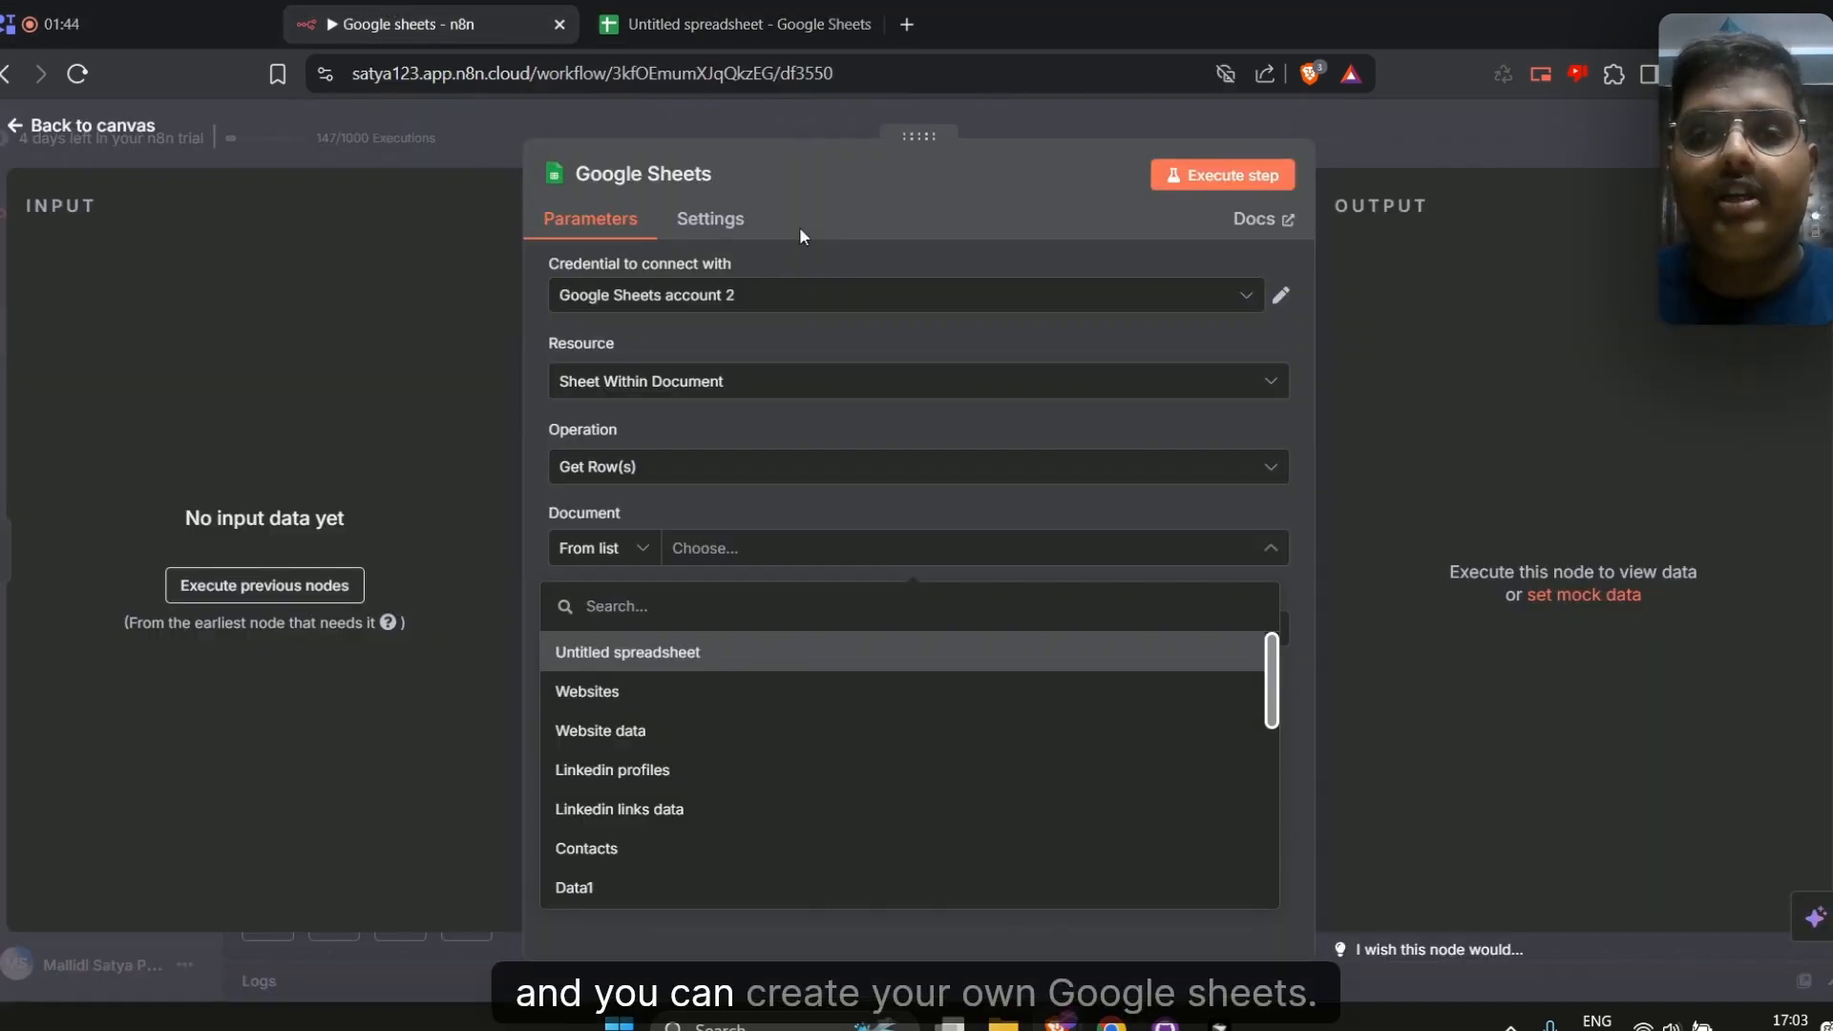
pyautogui.click(755, 657)
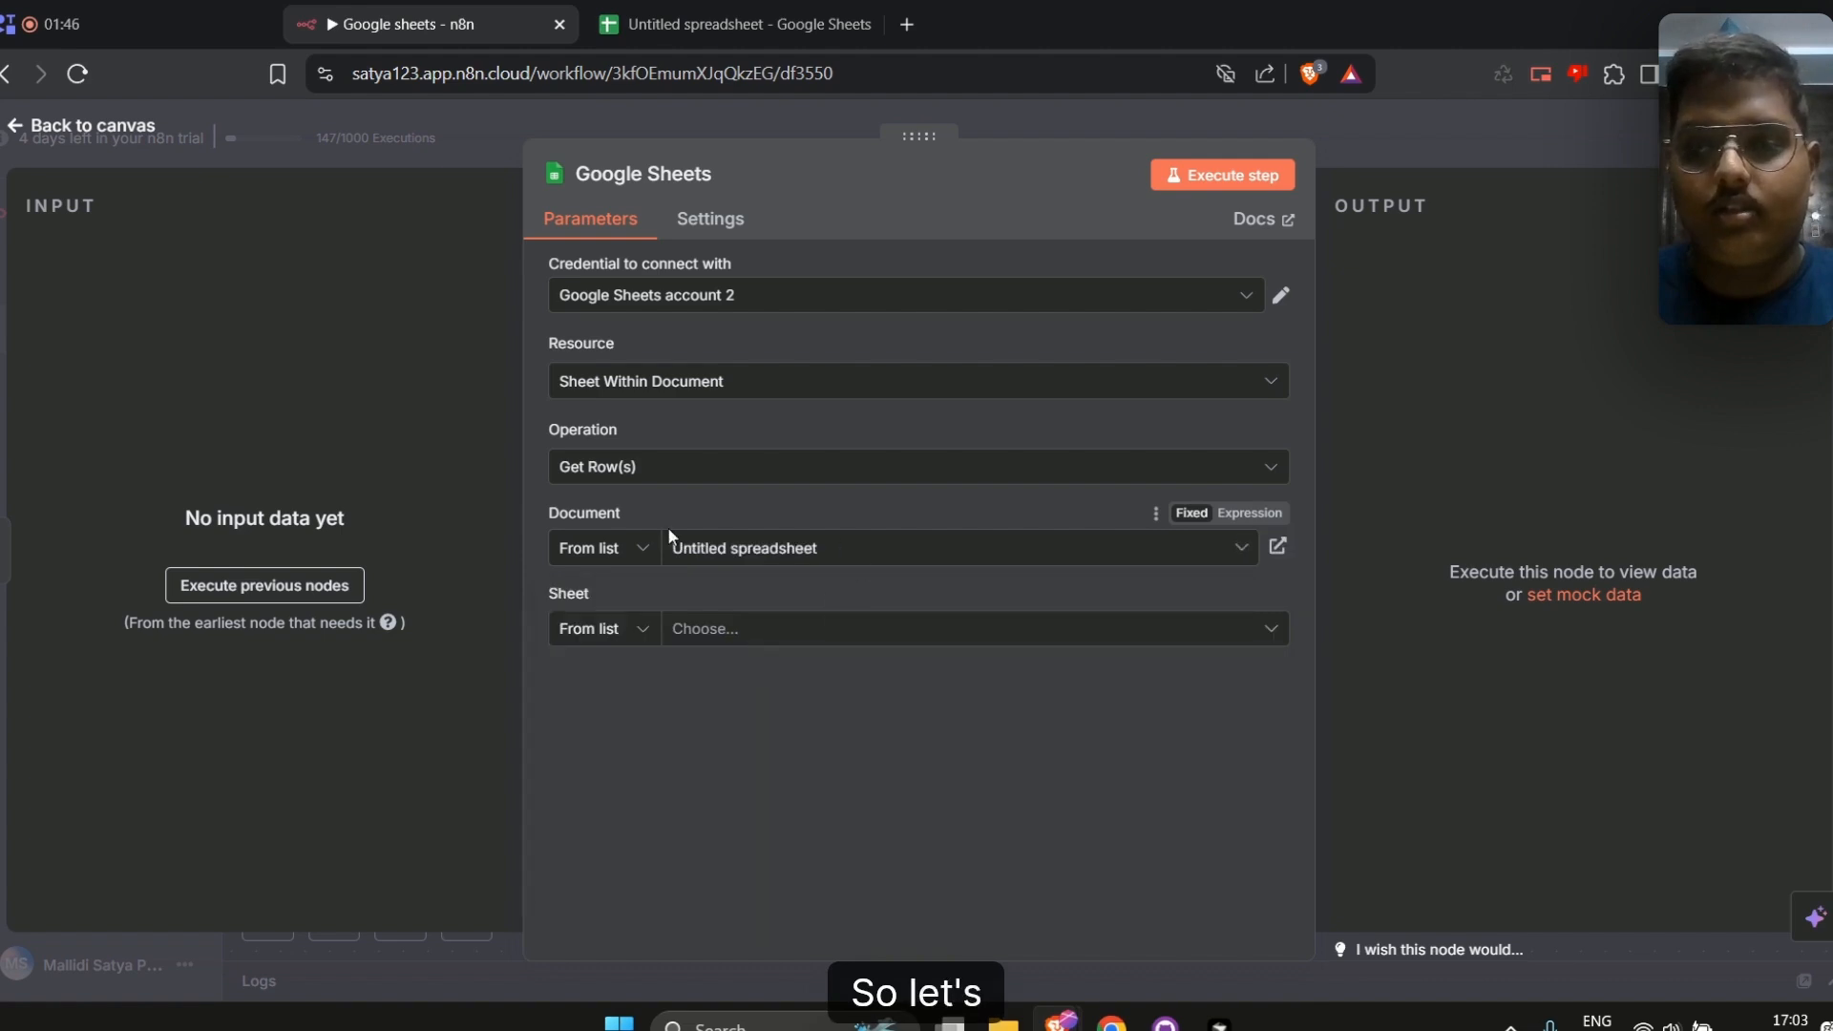
pyautogui.click(730, 630)
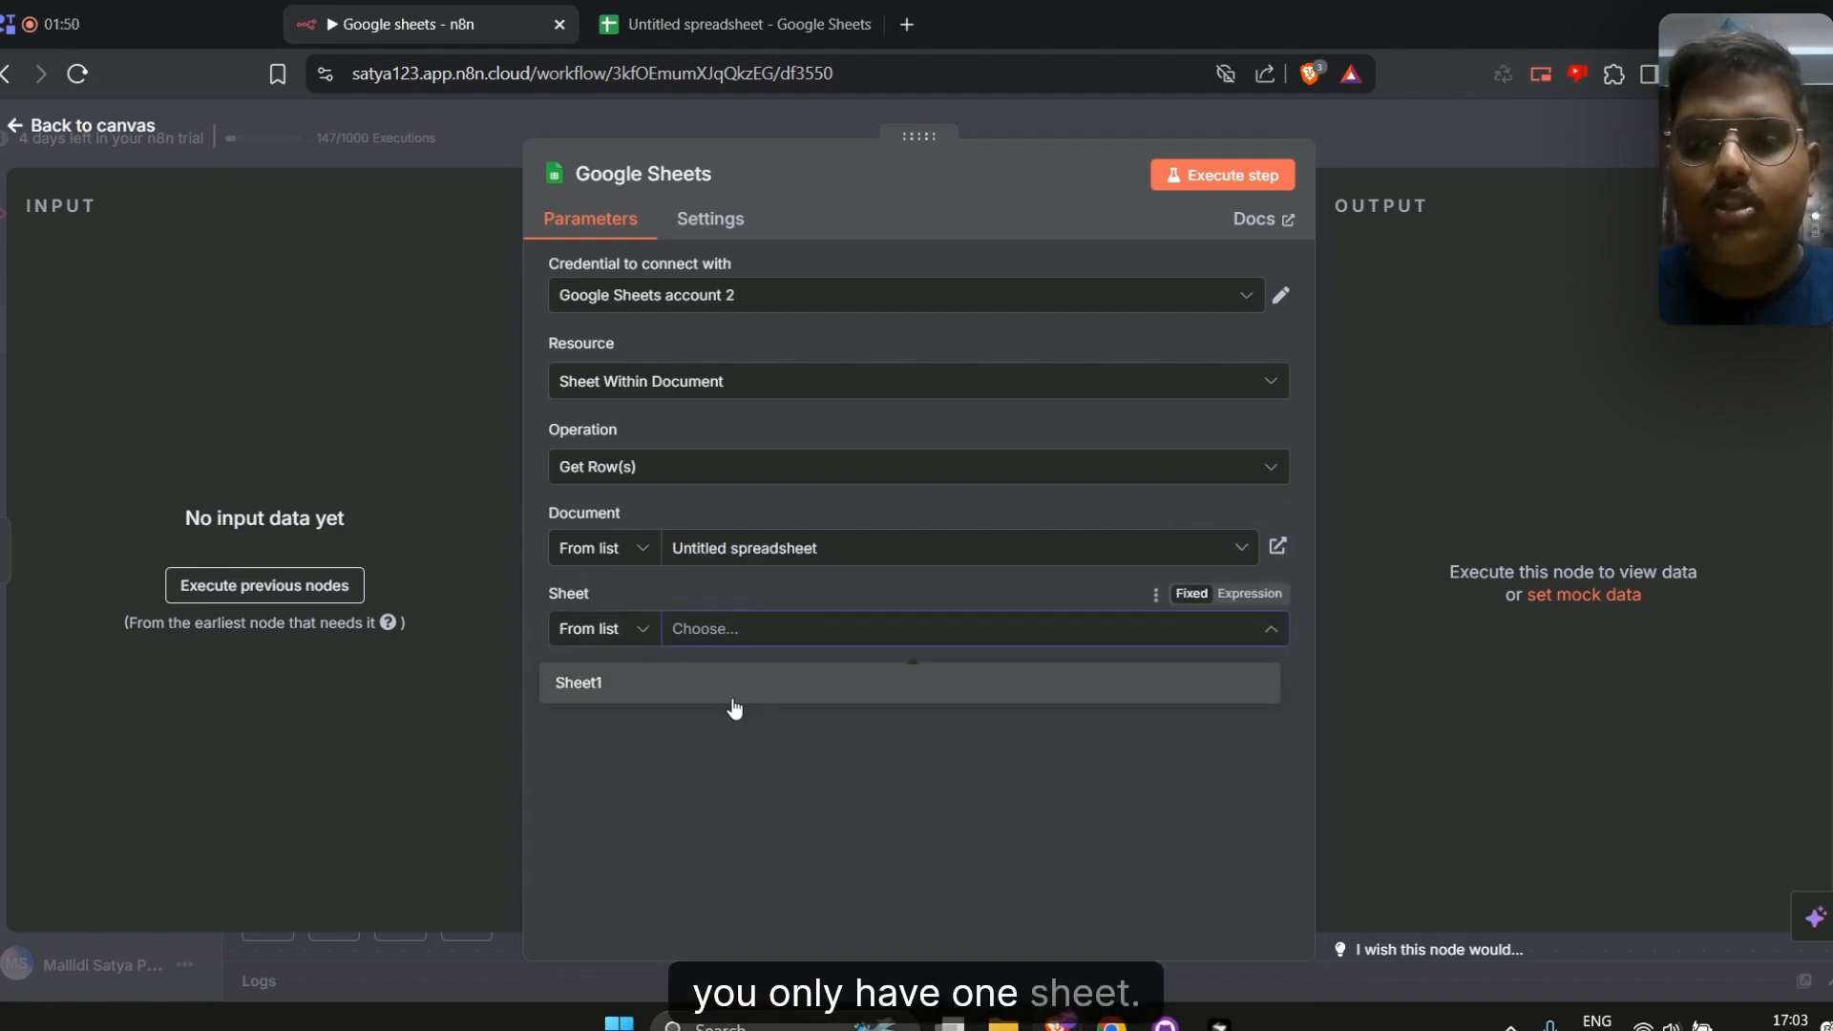
pyautogui.click(732, 695)
# Execute the Google Sheets step and review the fetched rows in the output table
pyautogui.scroll(-1, 840, 762)
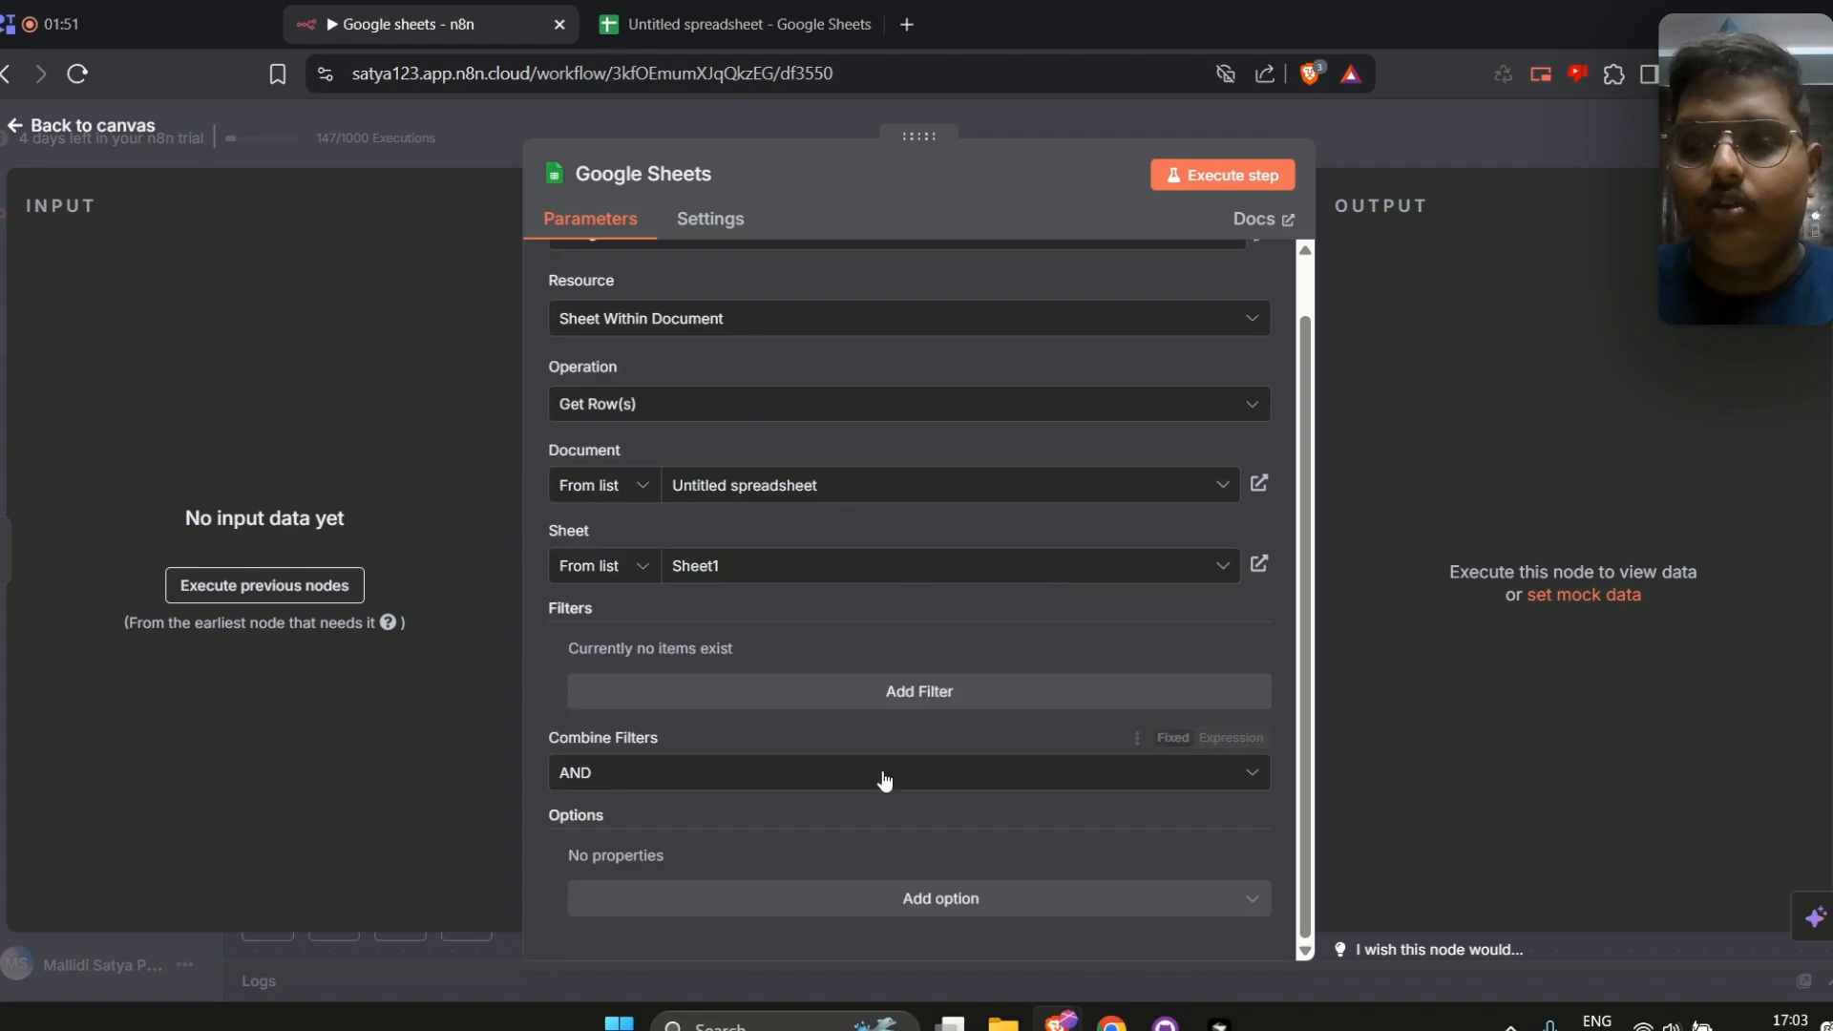
pyautogui.click(1177, 179)
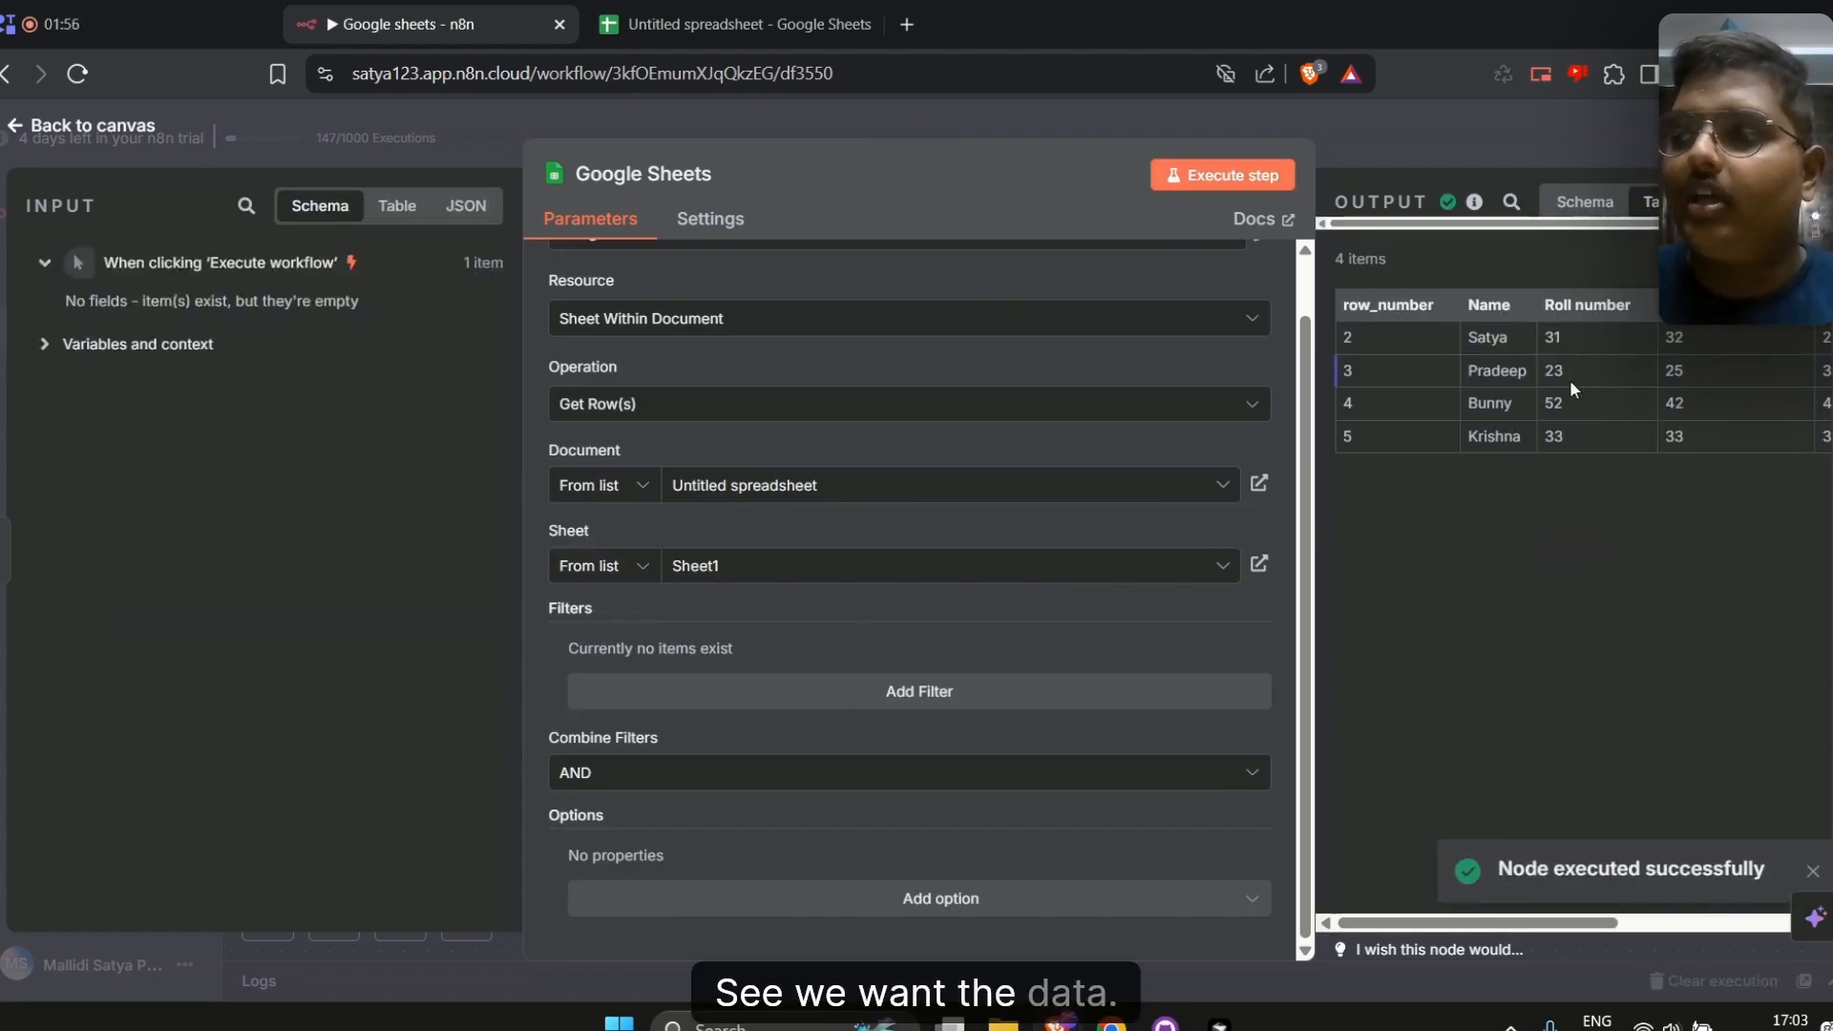
pyautogui.hscroll(5, 1569, 380)
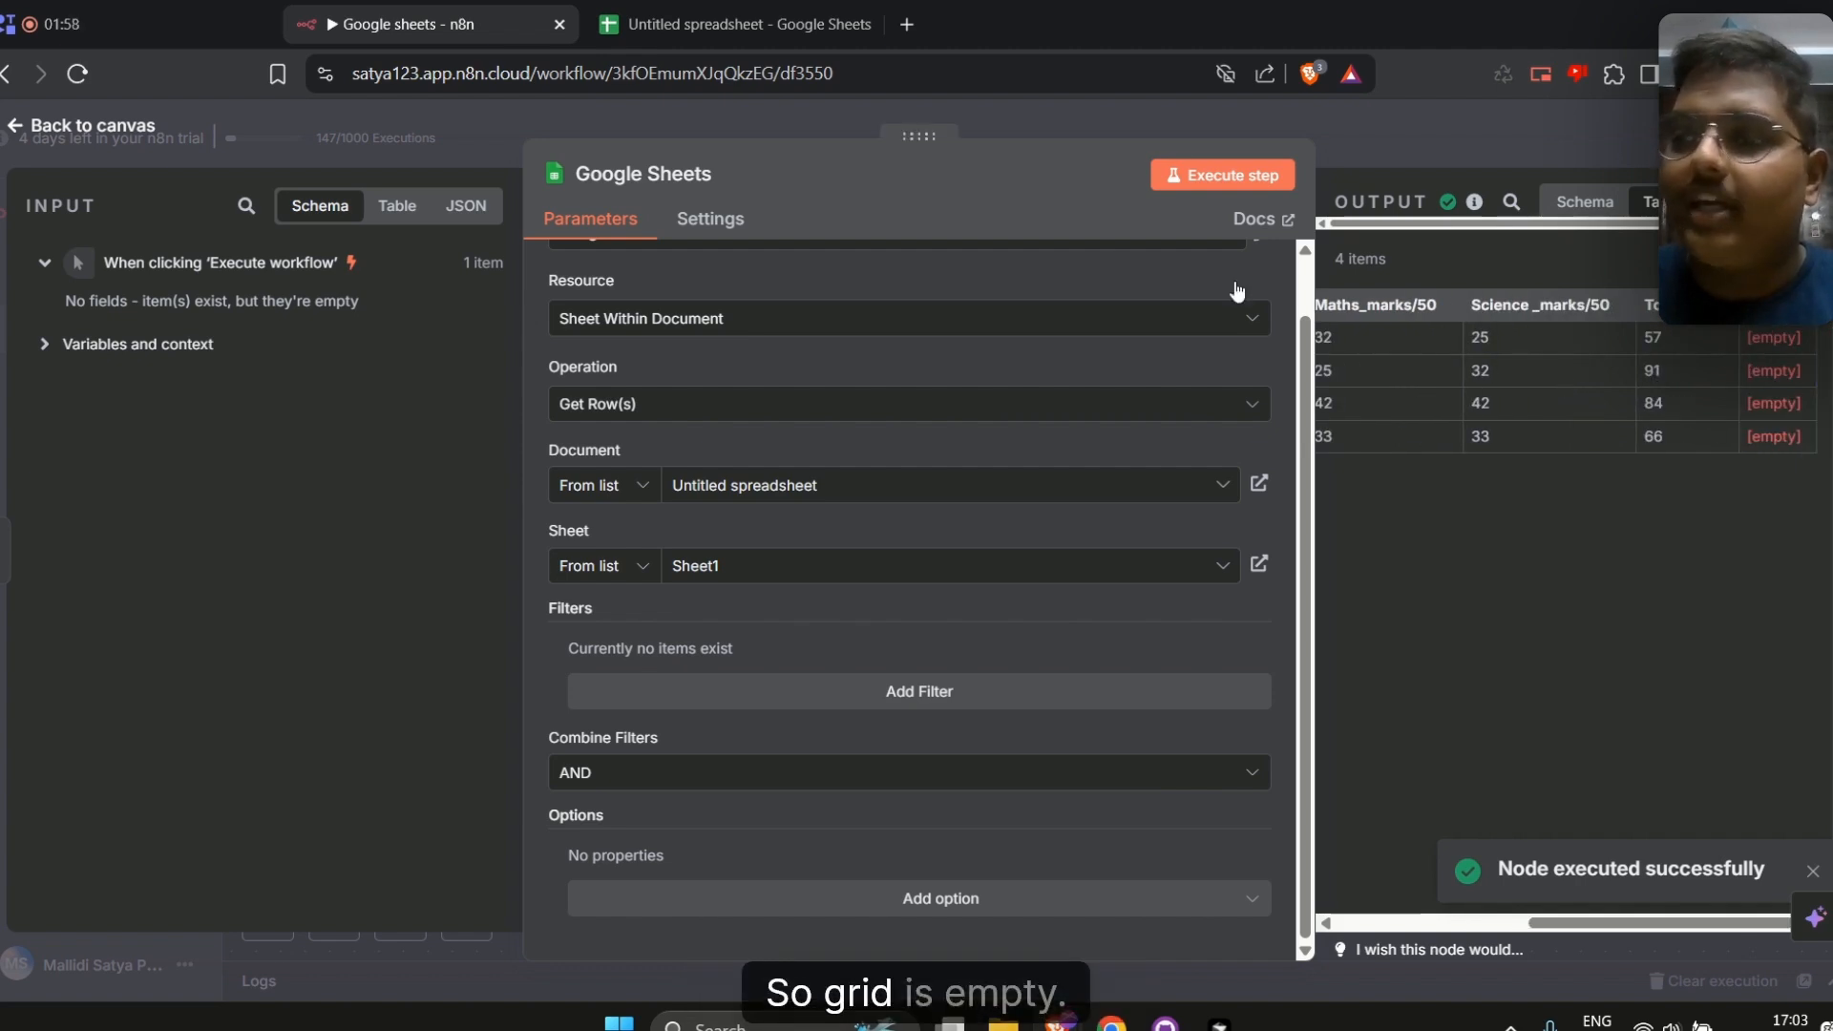
# Add an AI Agent node connected after the Google Sheets node
pyautogui.click(1376, 152)
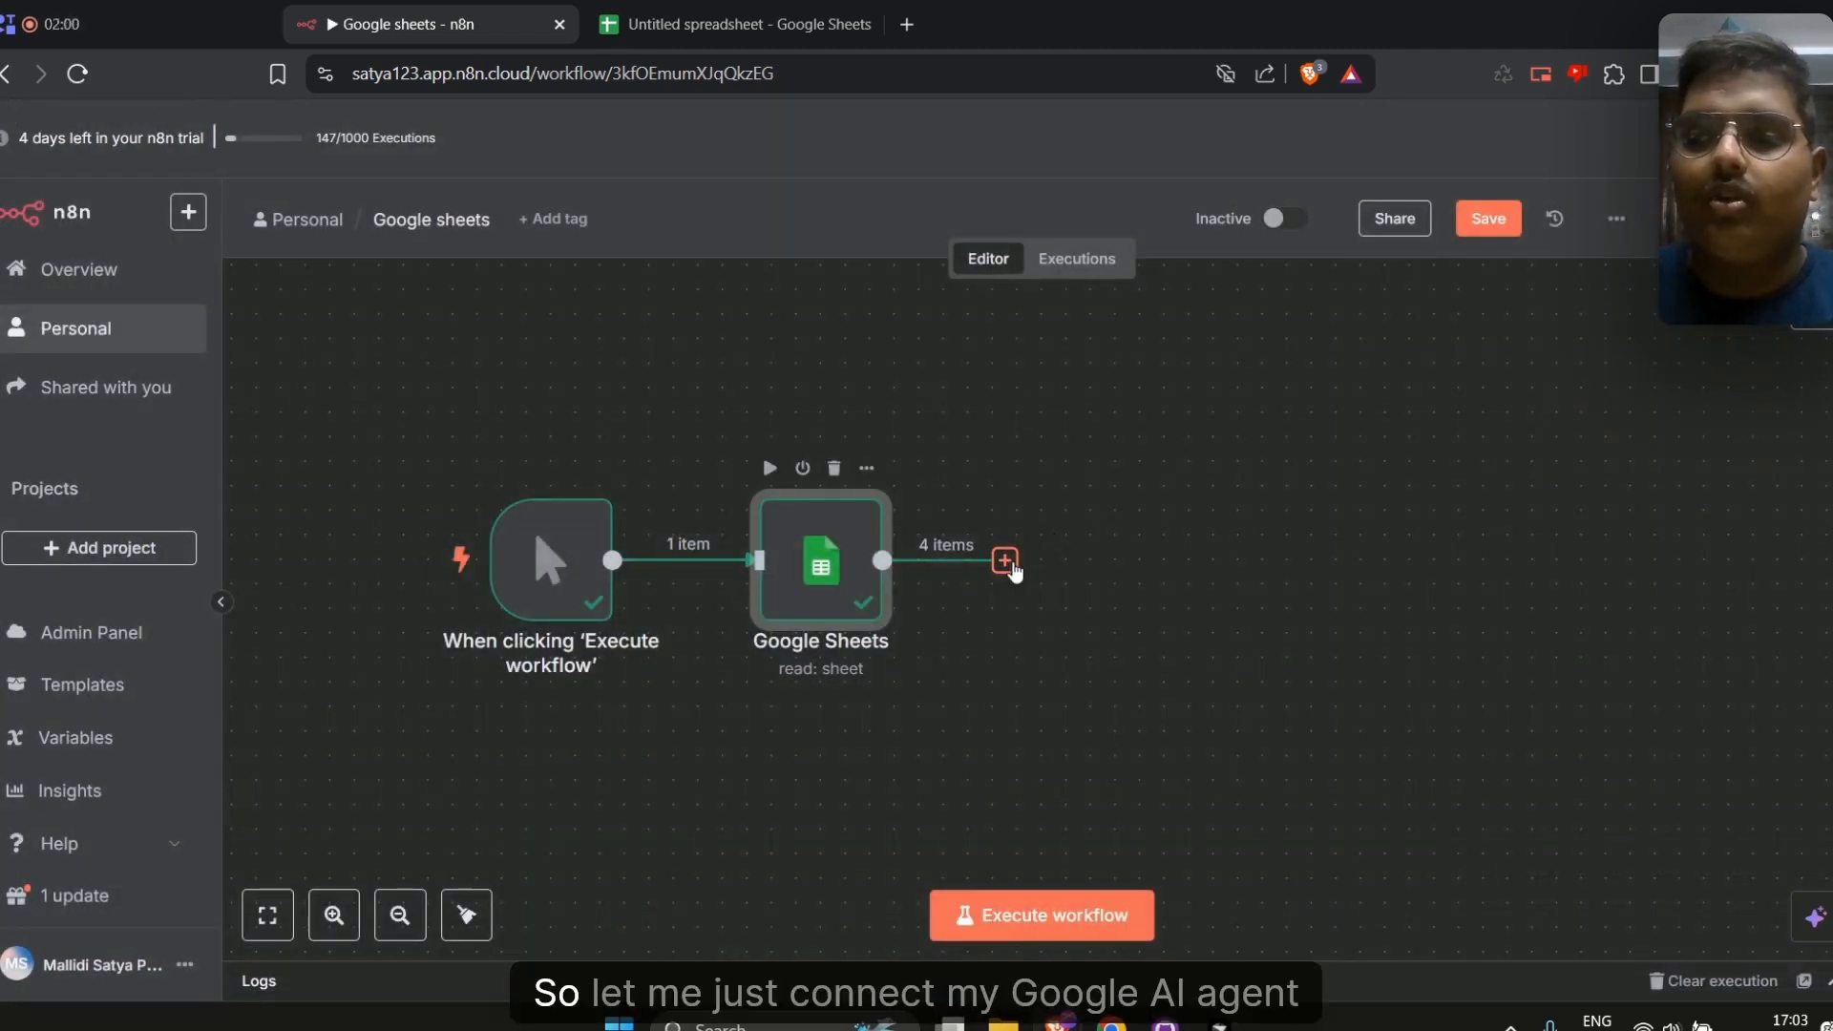
pyautogui.click(1004, 561)
pyautogui.click(1475, 447)
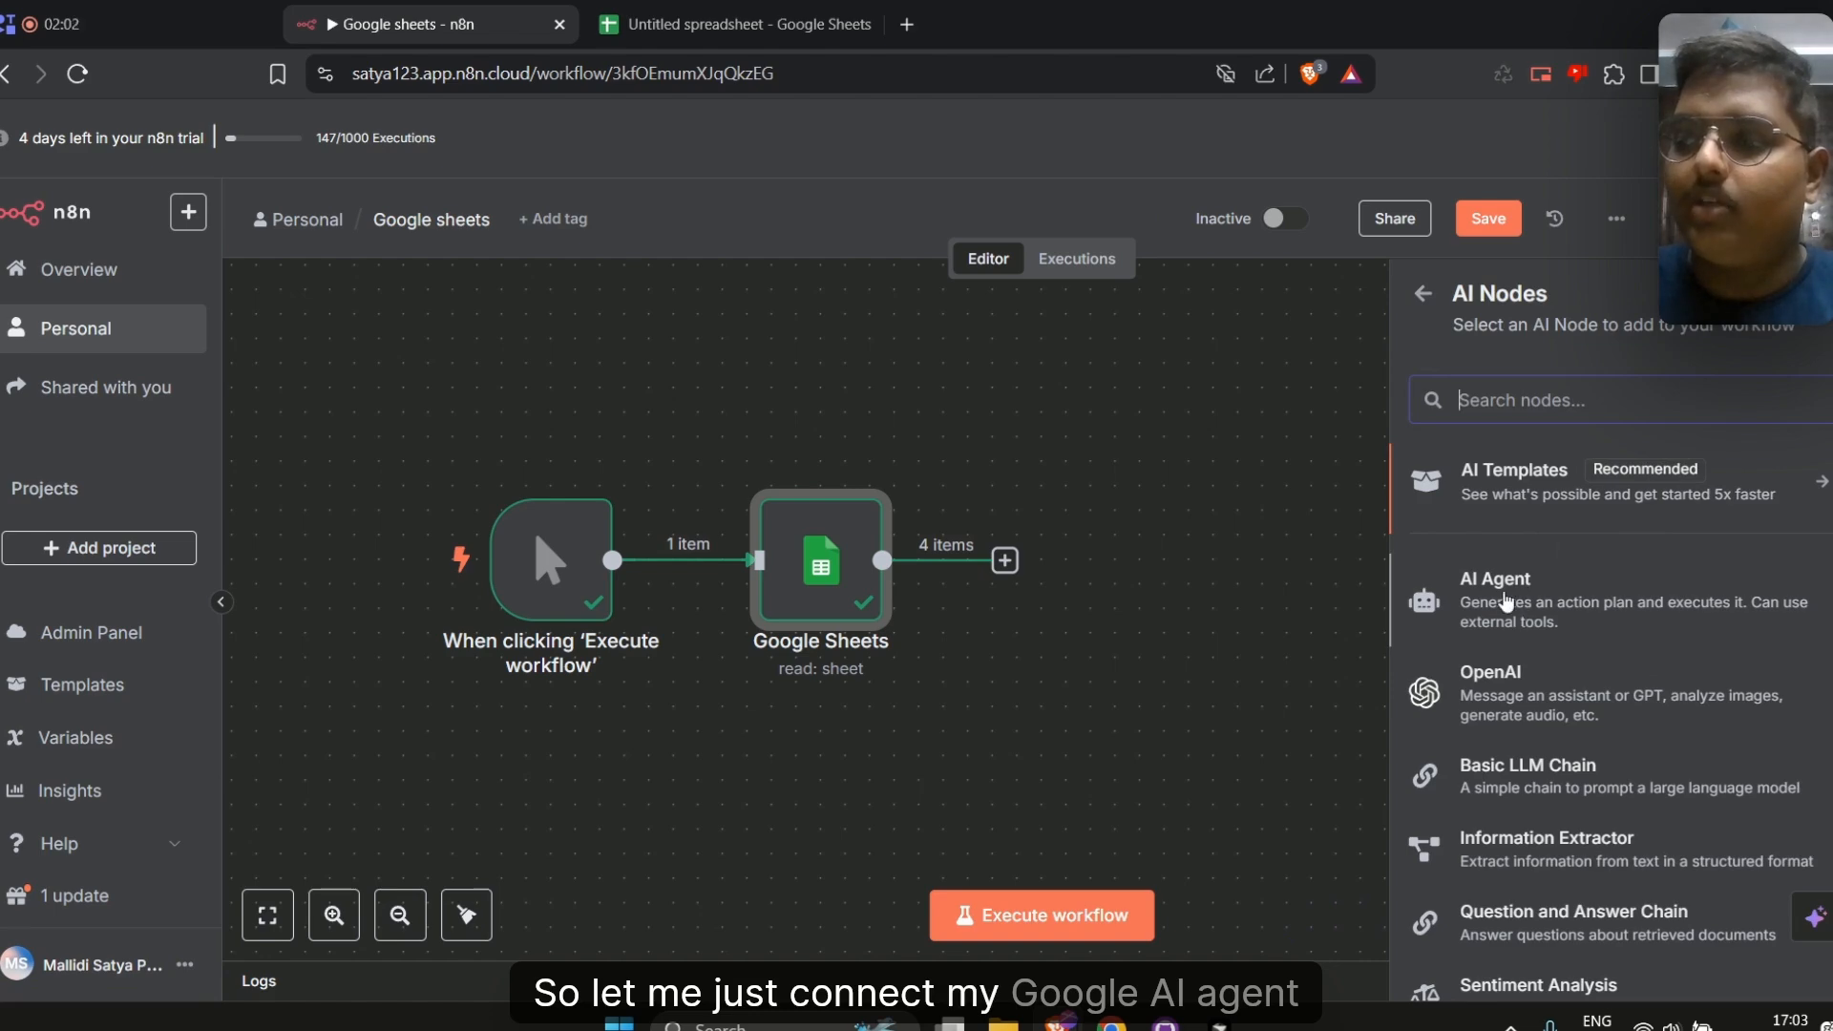
pyautogui.click(1451, 585)
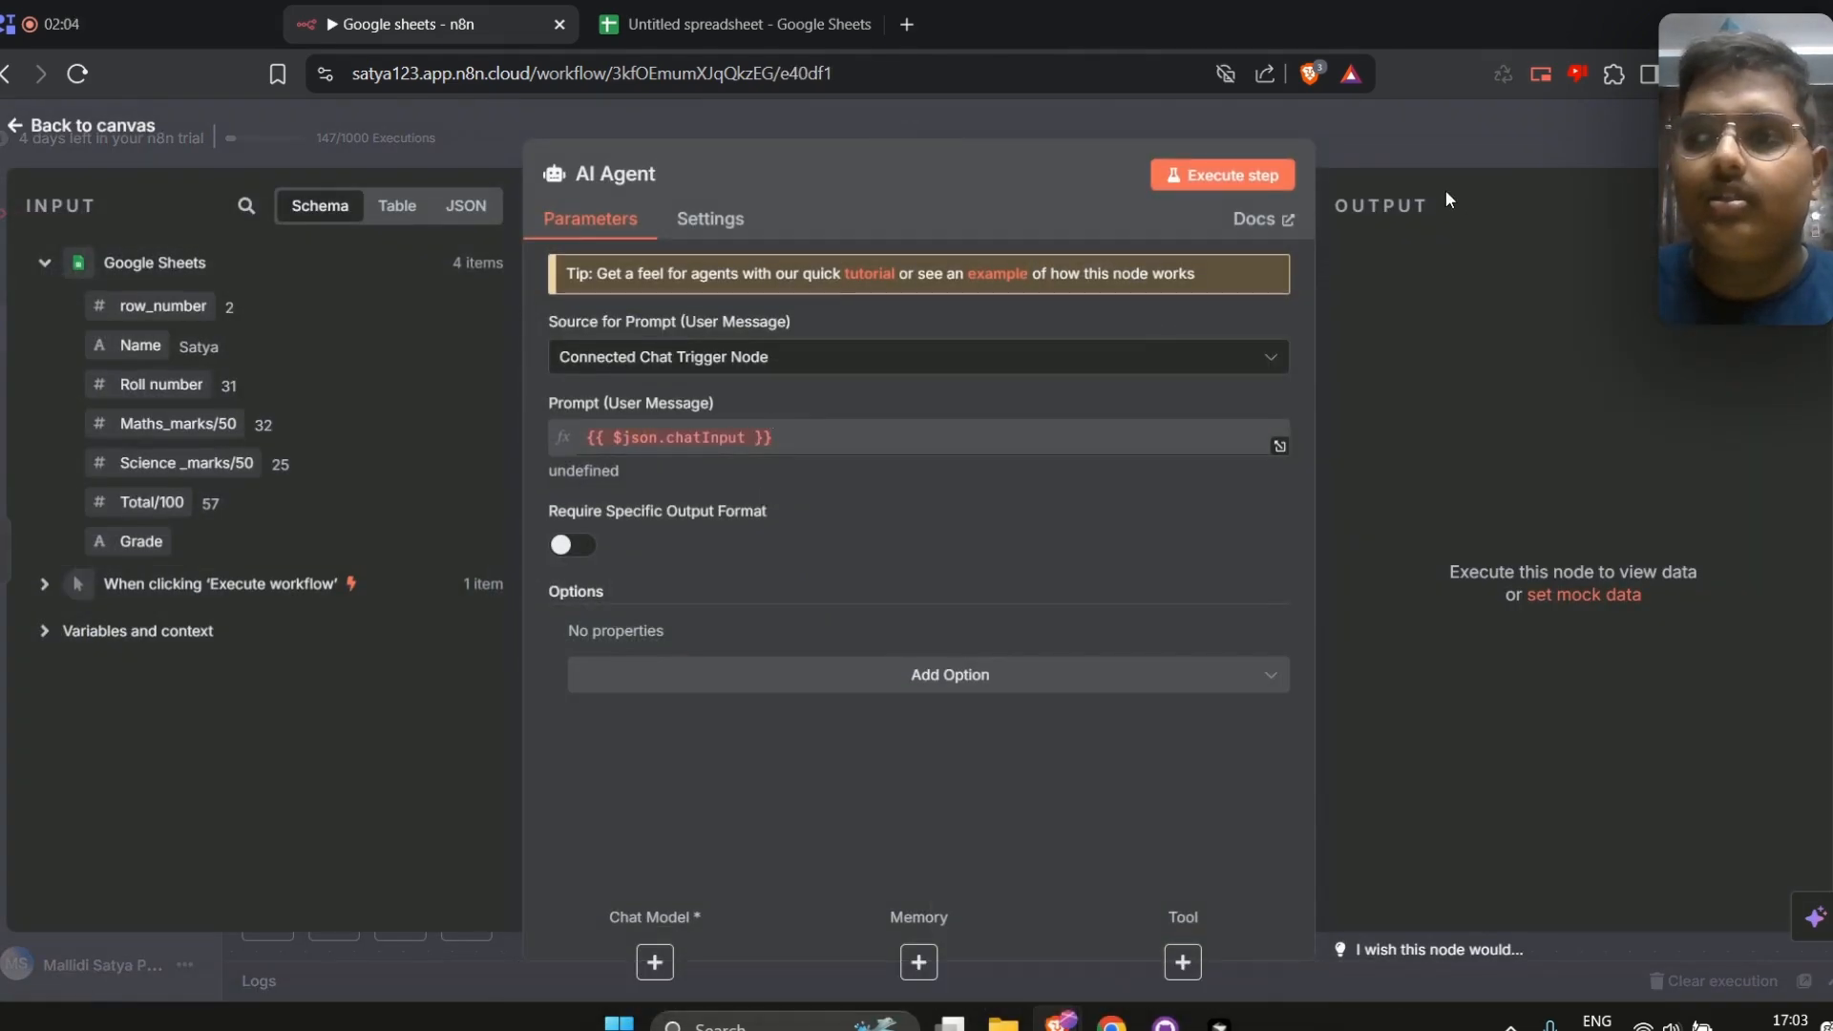
pyautogui.click(1396, 159)
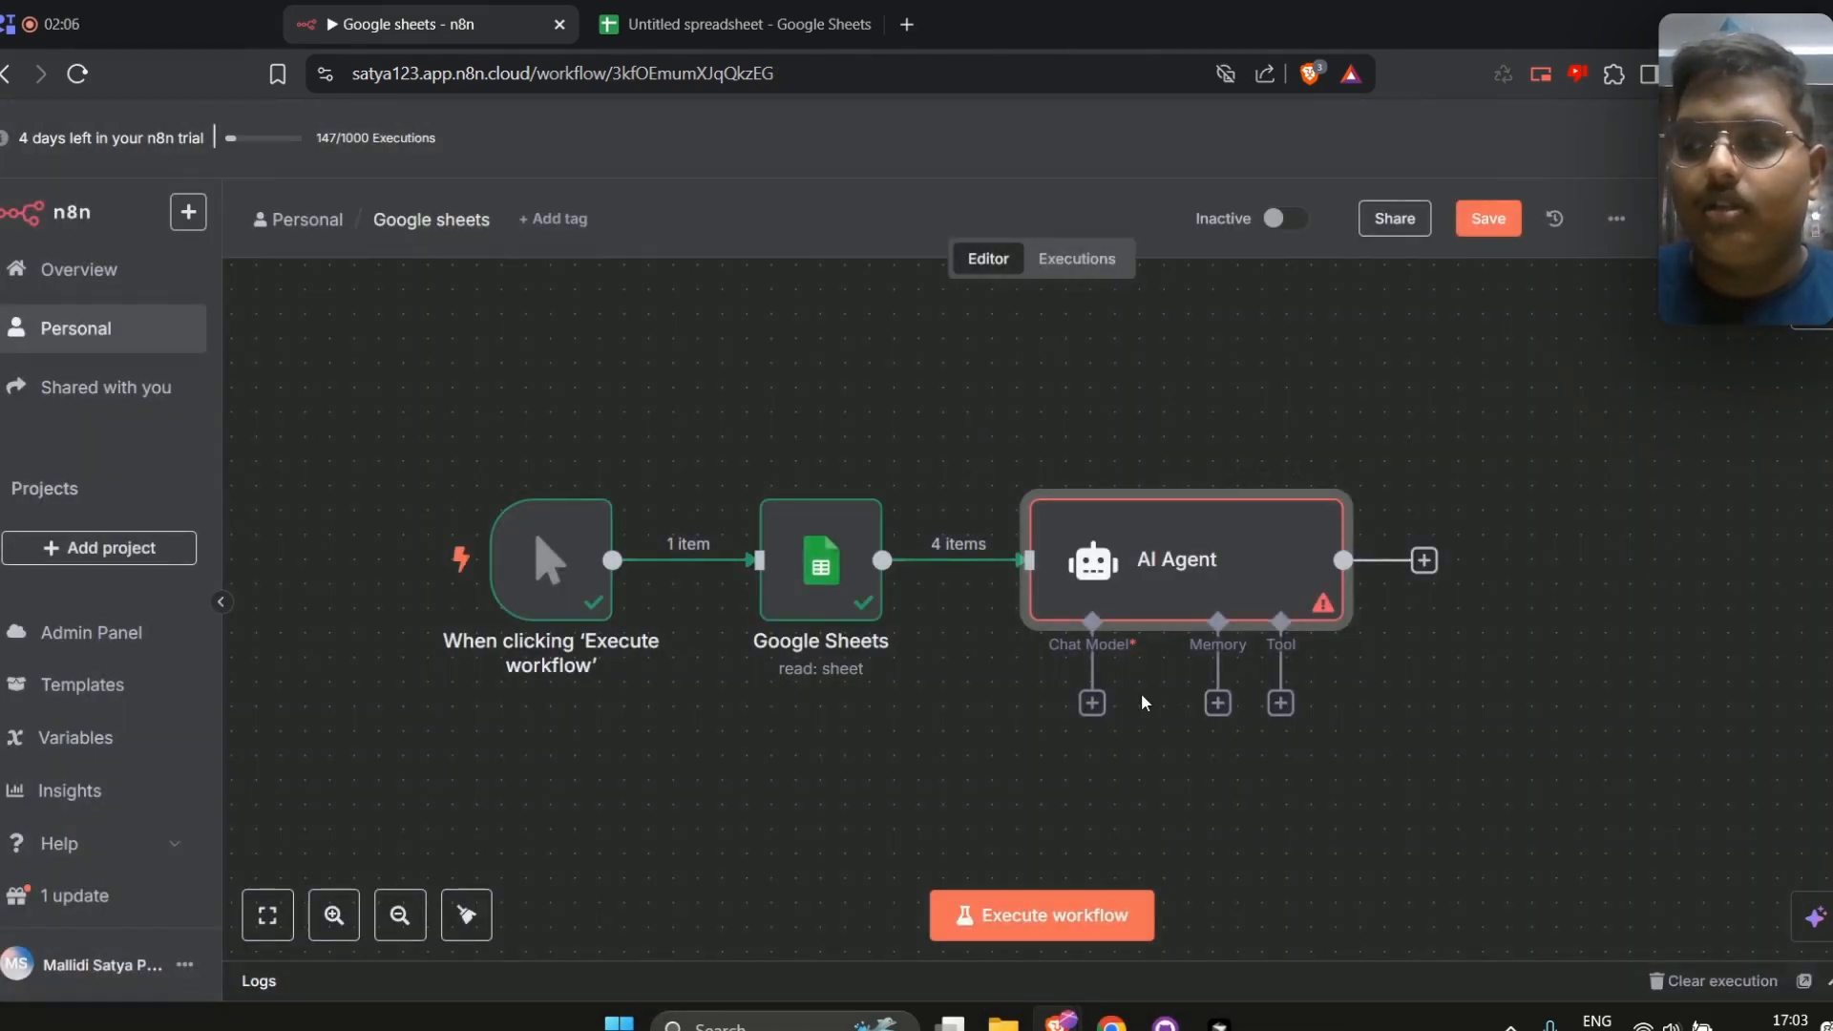
# Attach a Google Gemini Chat Model to the AI Agent using the models/gemini-2.5-flash-preview-04-17-thinking model
pyautogui.click(1092, 702)
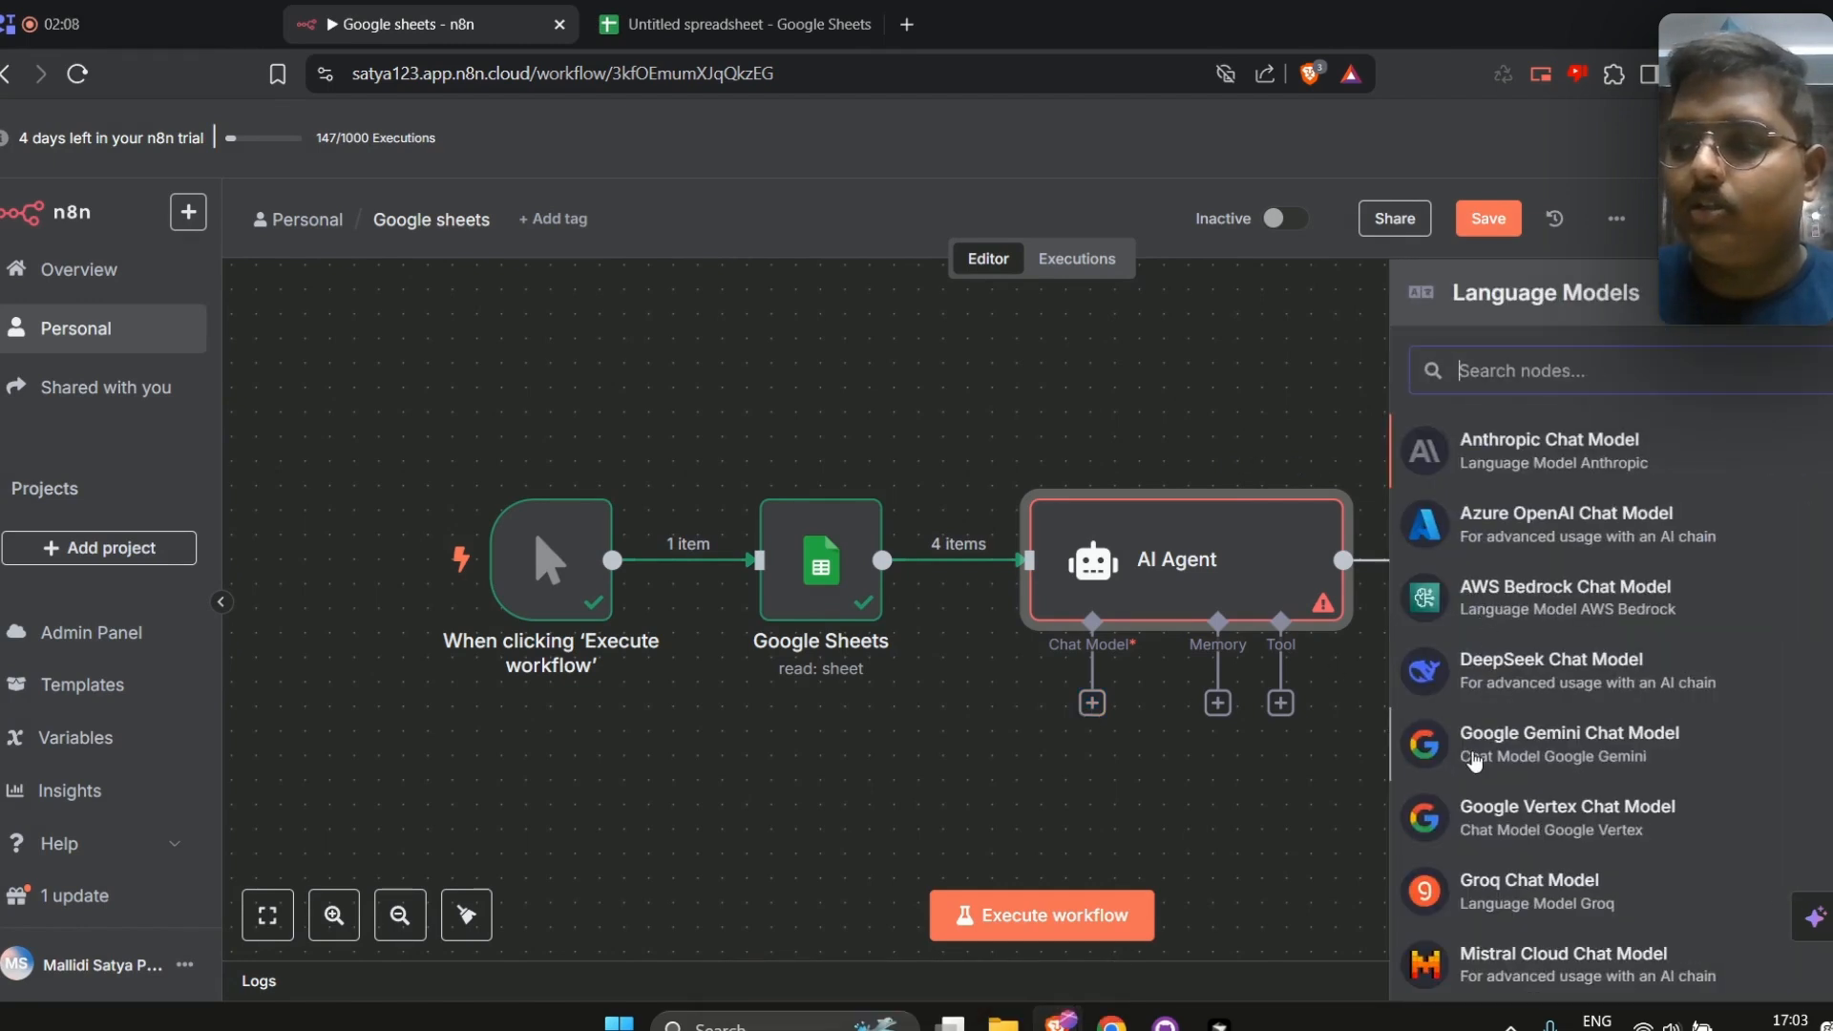
pyautogui.click(1480, 756)
pyautogui.click(707, 371)
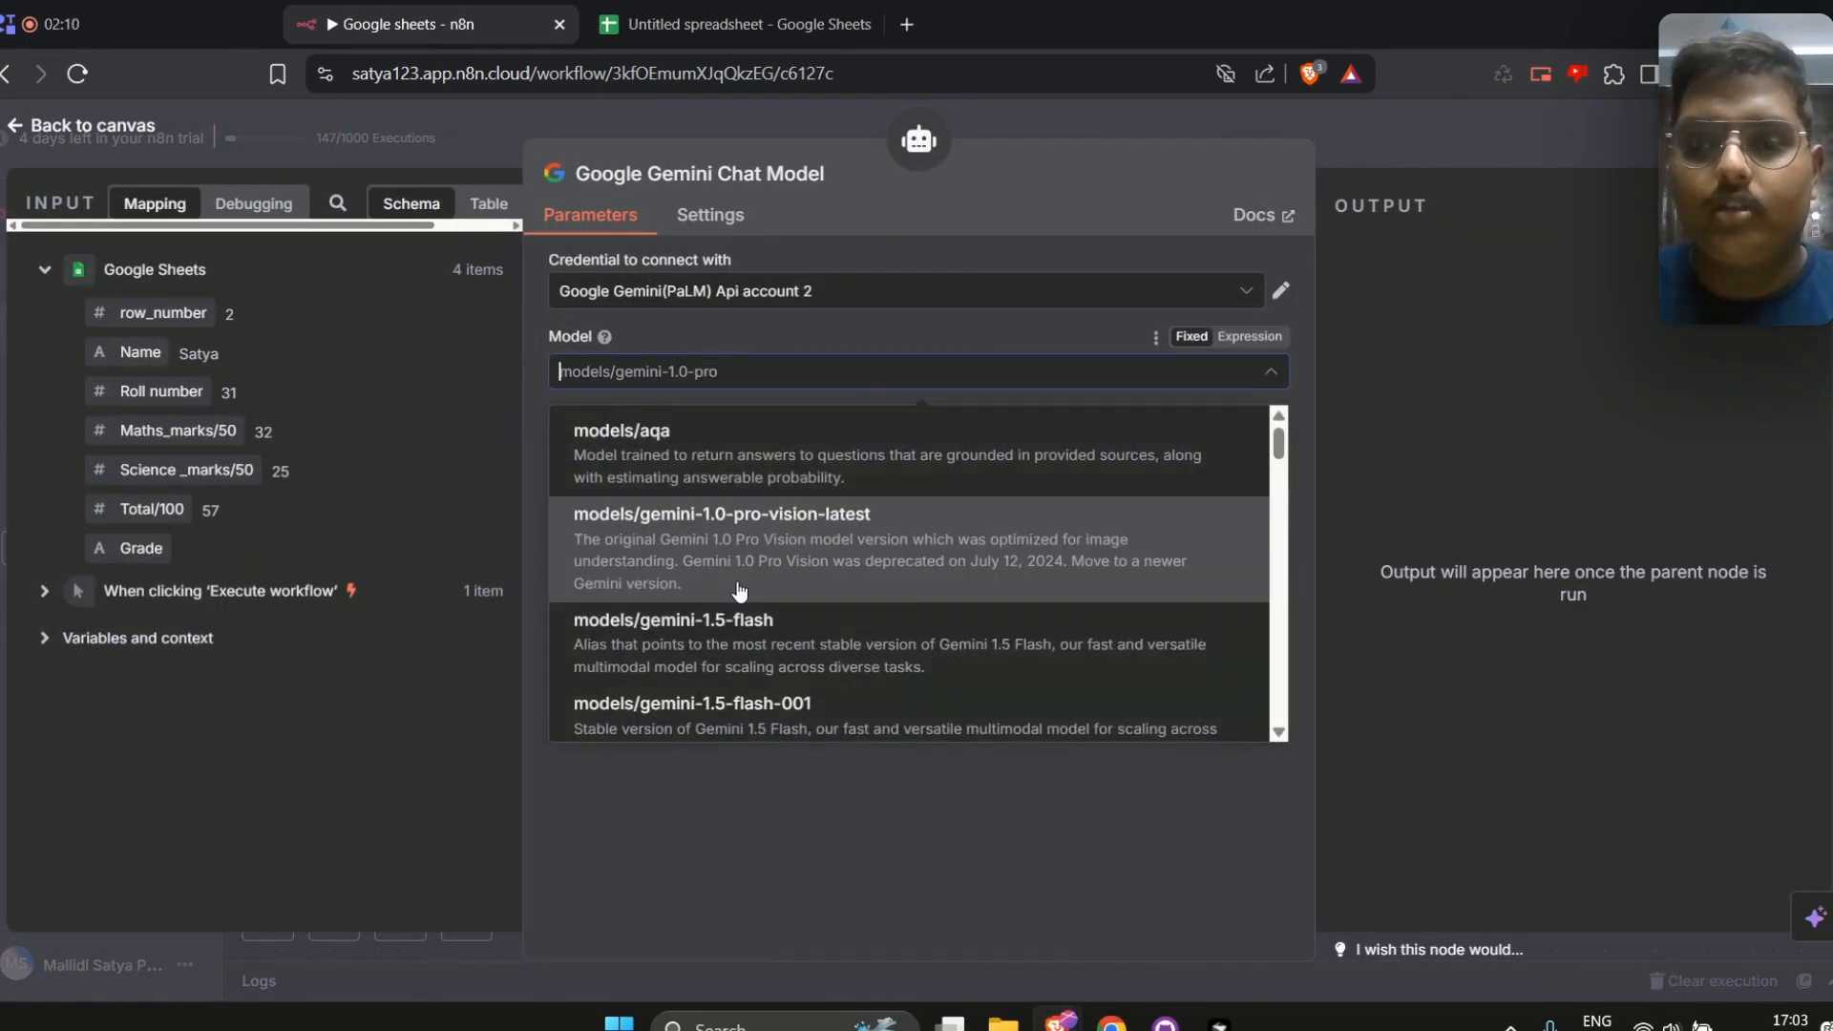
pyautogui.scroll(-8, 740, 588)
pyautogui.scroll(-10, 740, 592)
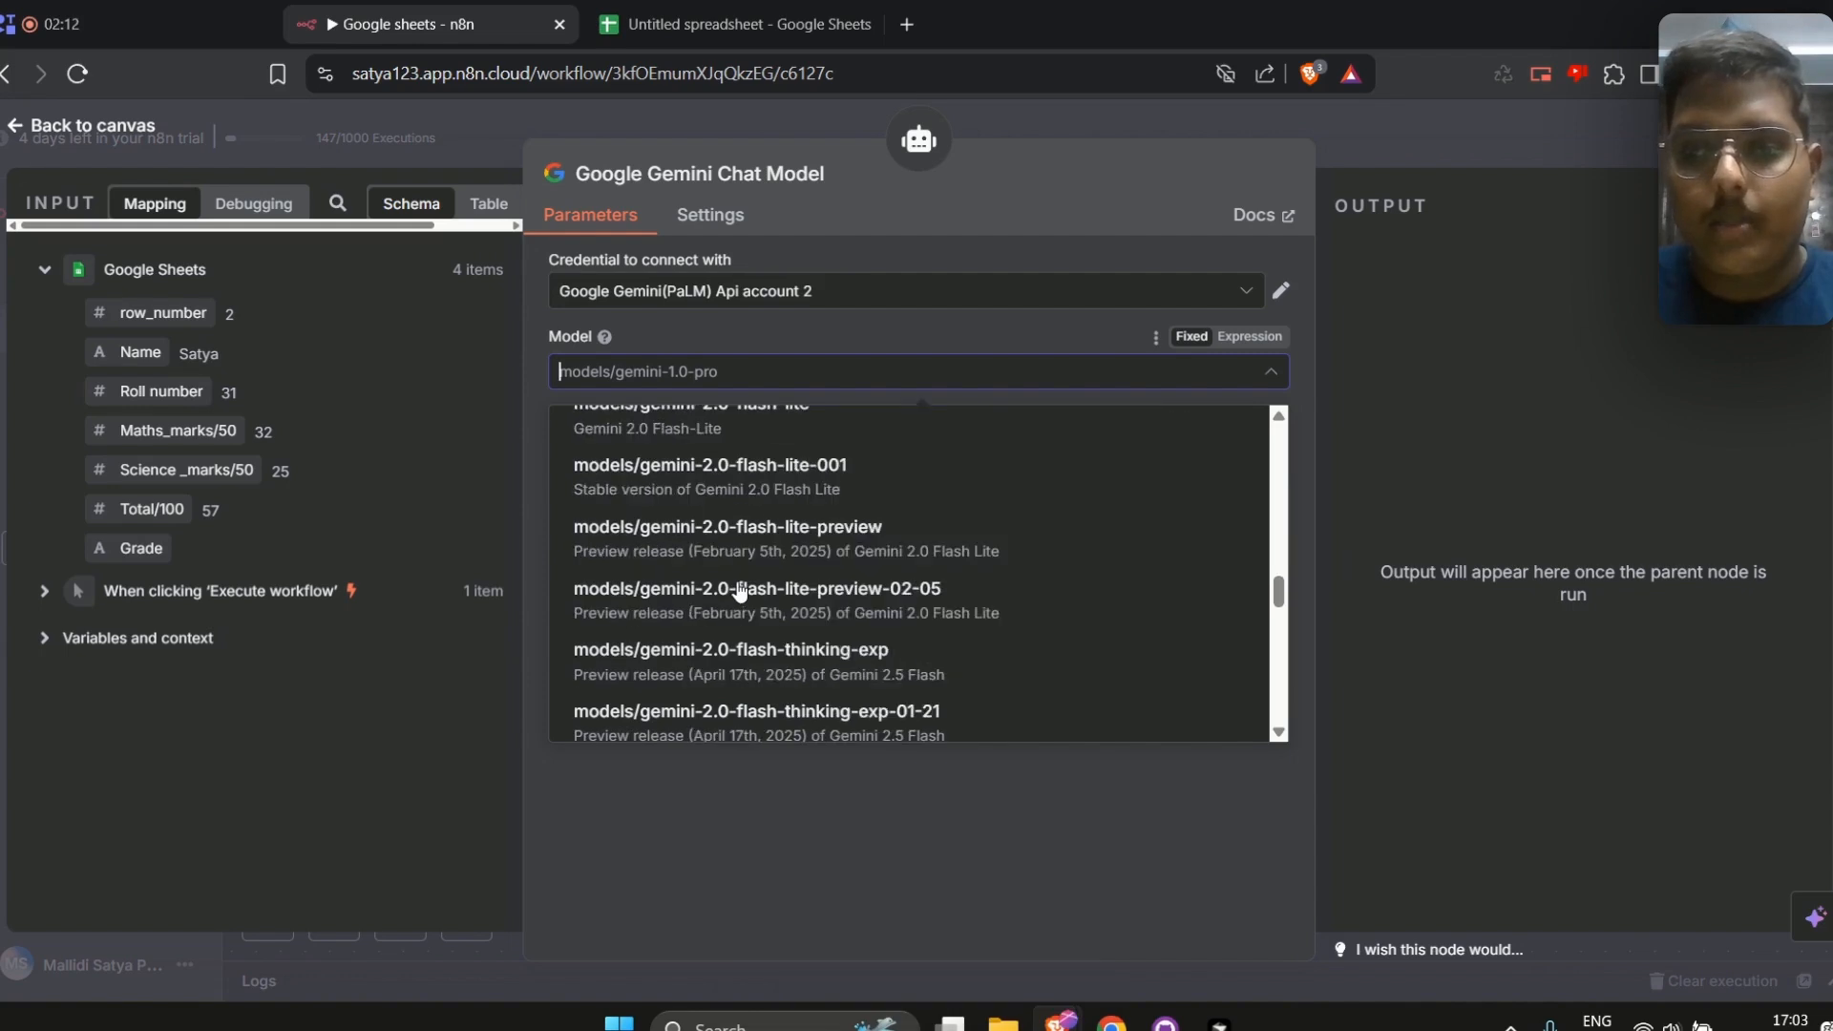
pyautogui.scroll(-5, 839, 642)
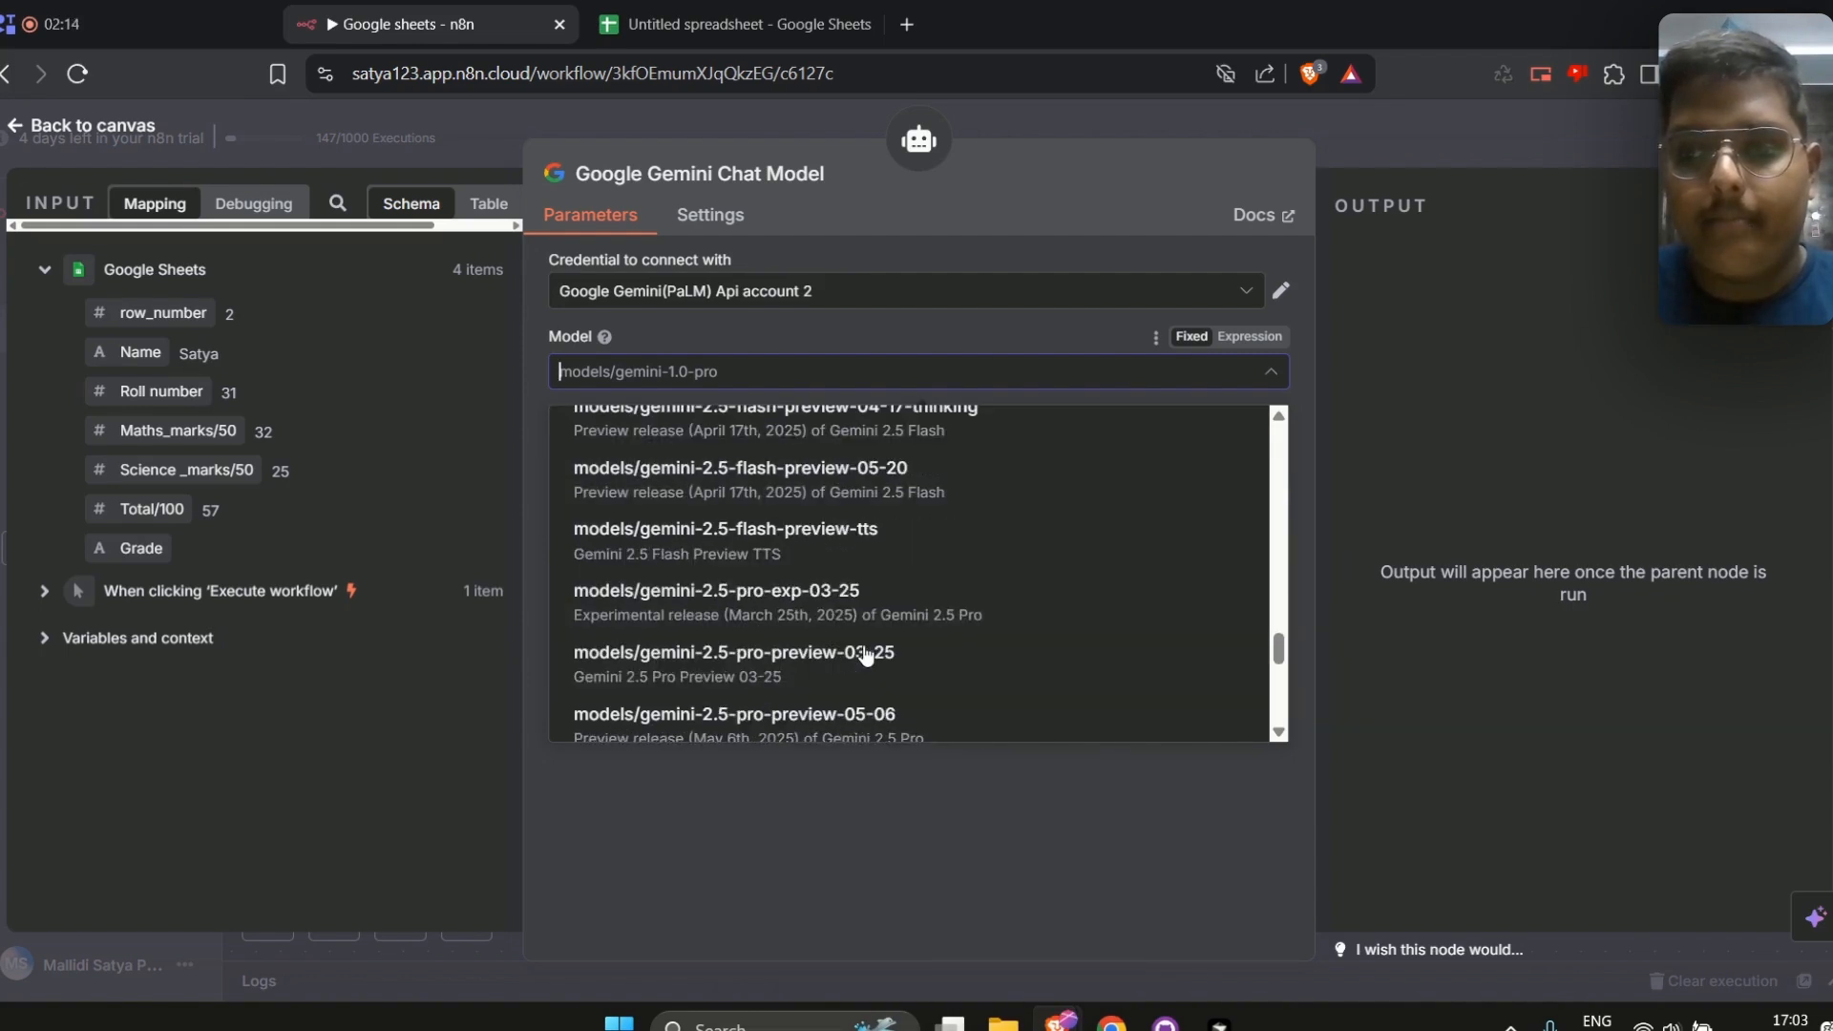
pyautogui.scroll(2, 925, 535)
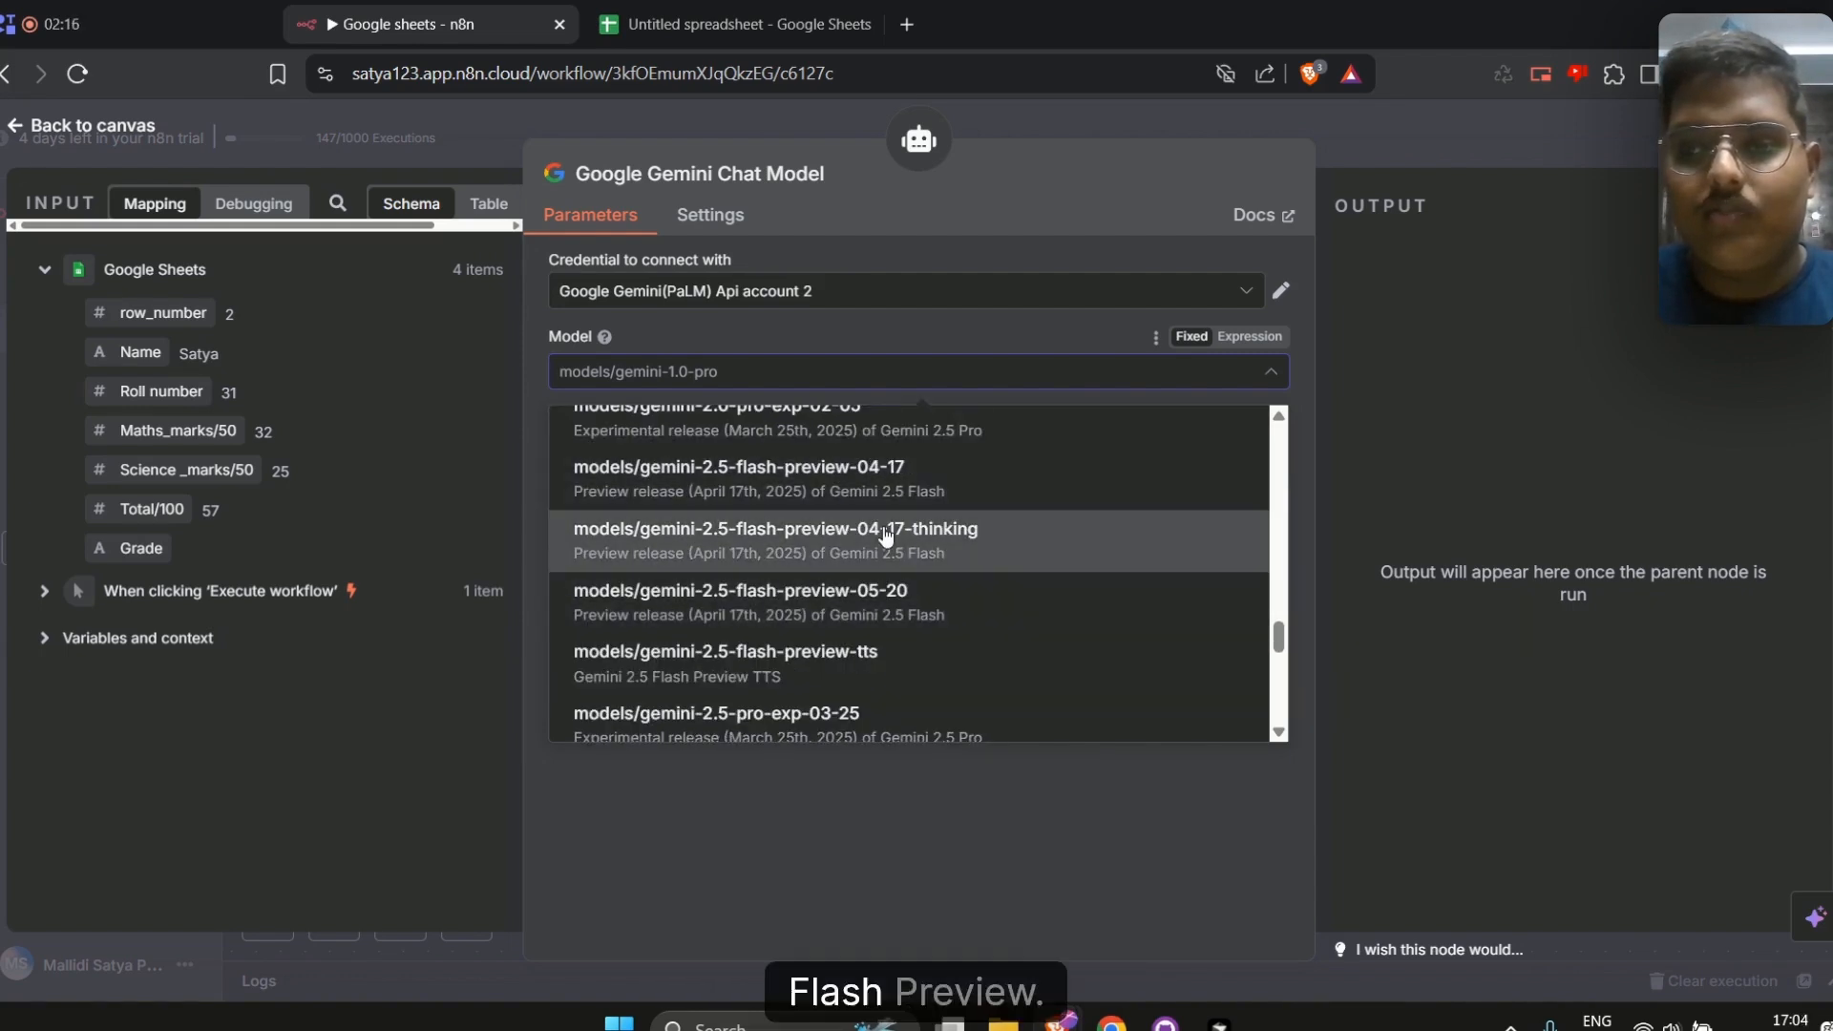
pyautogui.click(840, 537)
pyautogui.click(1353, 157)
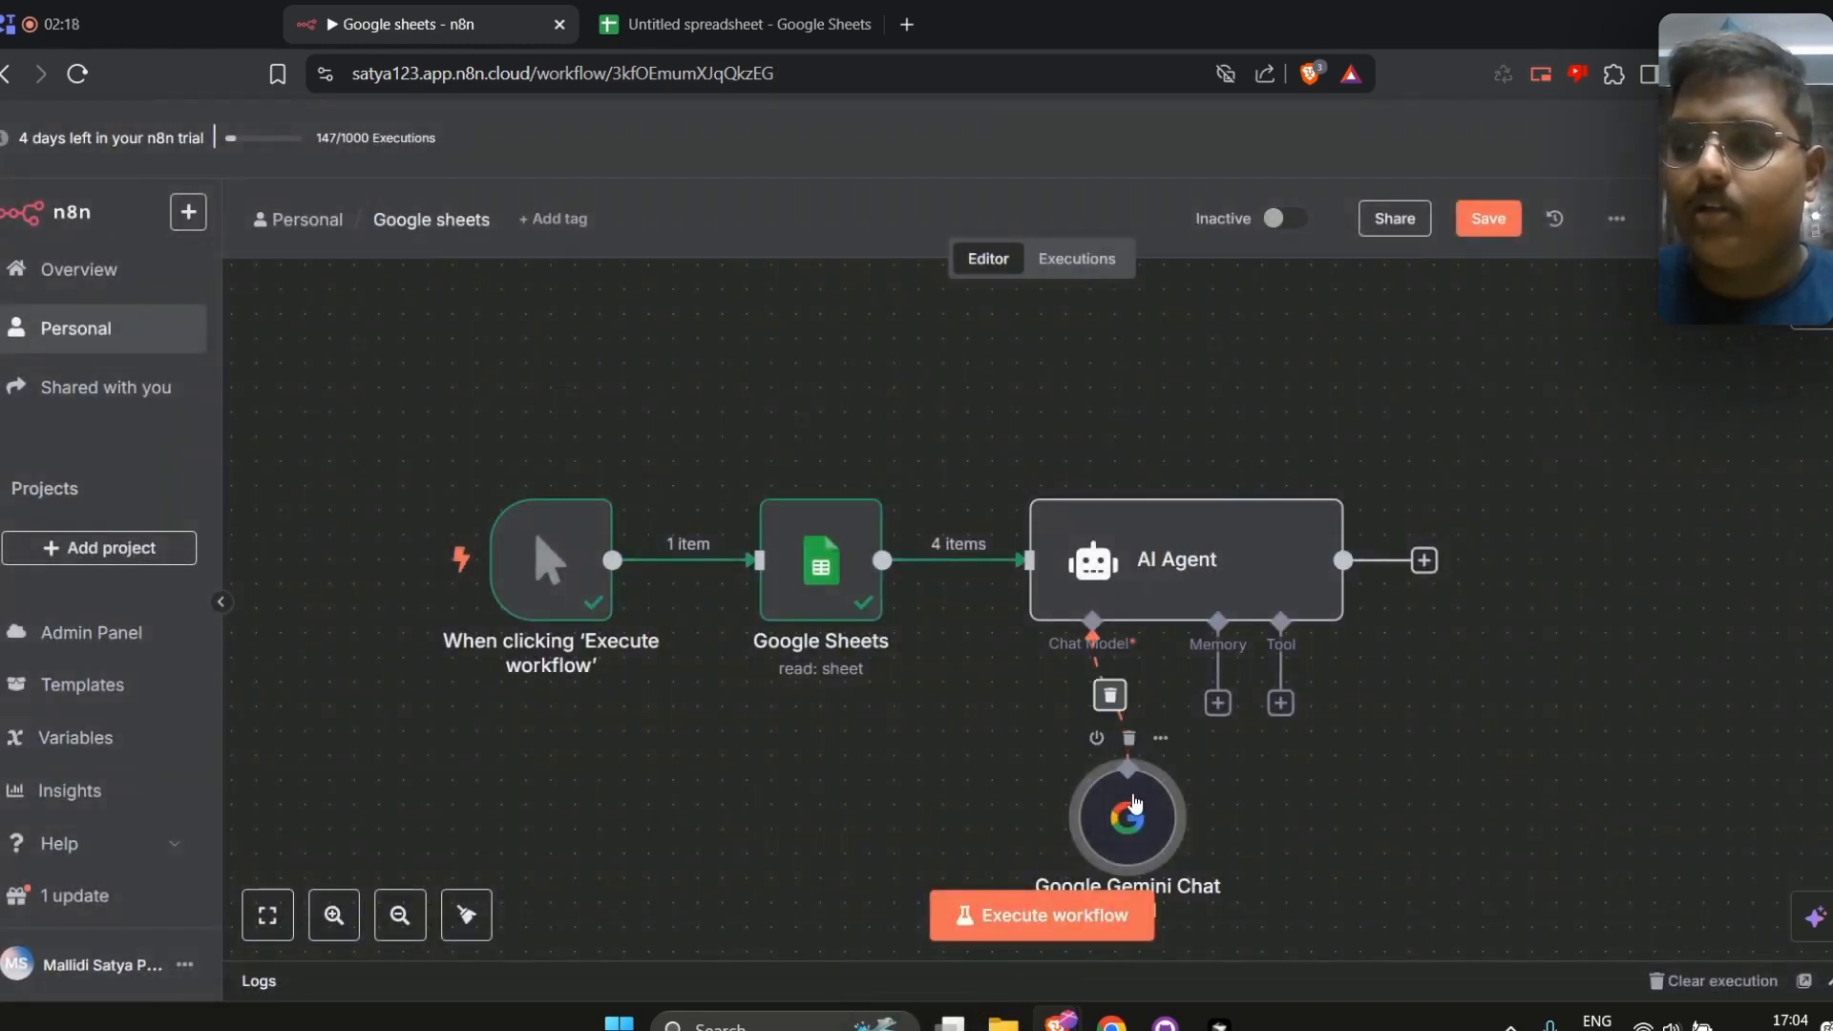
# Open the AI Agent node and set the prompt source to Define below
pyautogui.doubleClick(1184, 565)
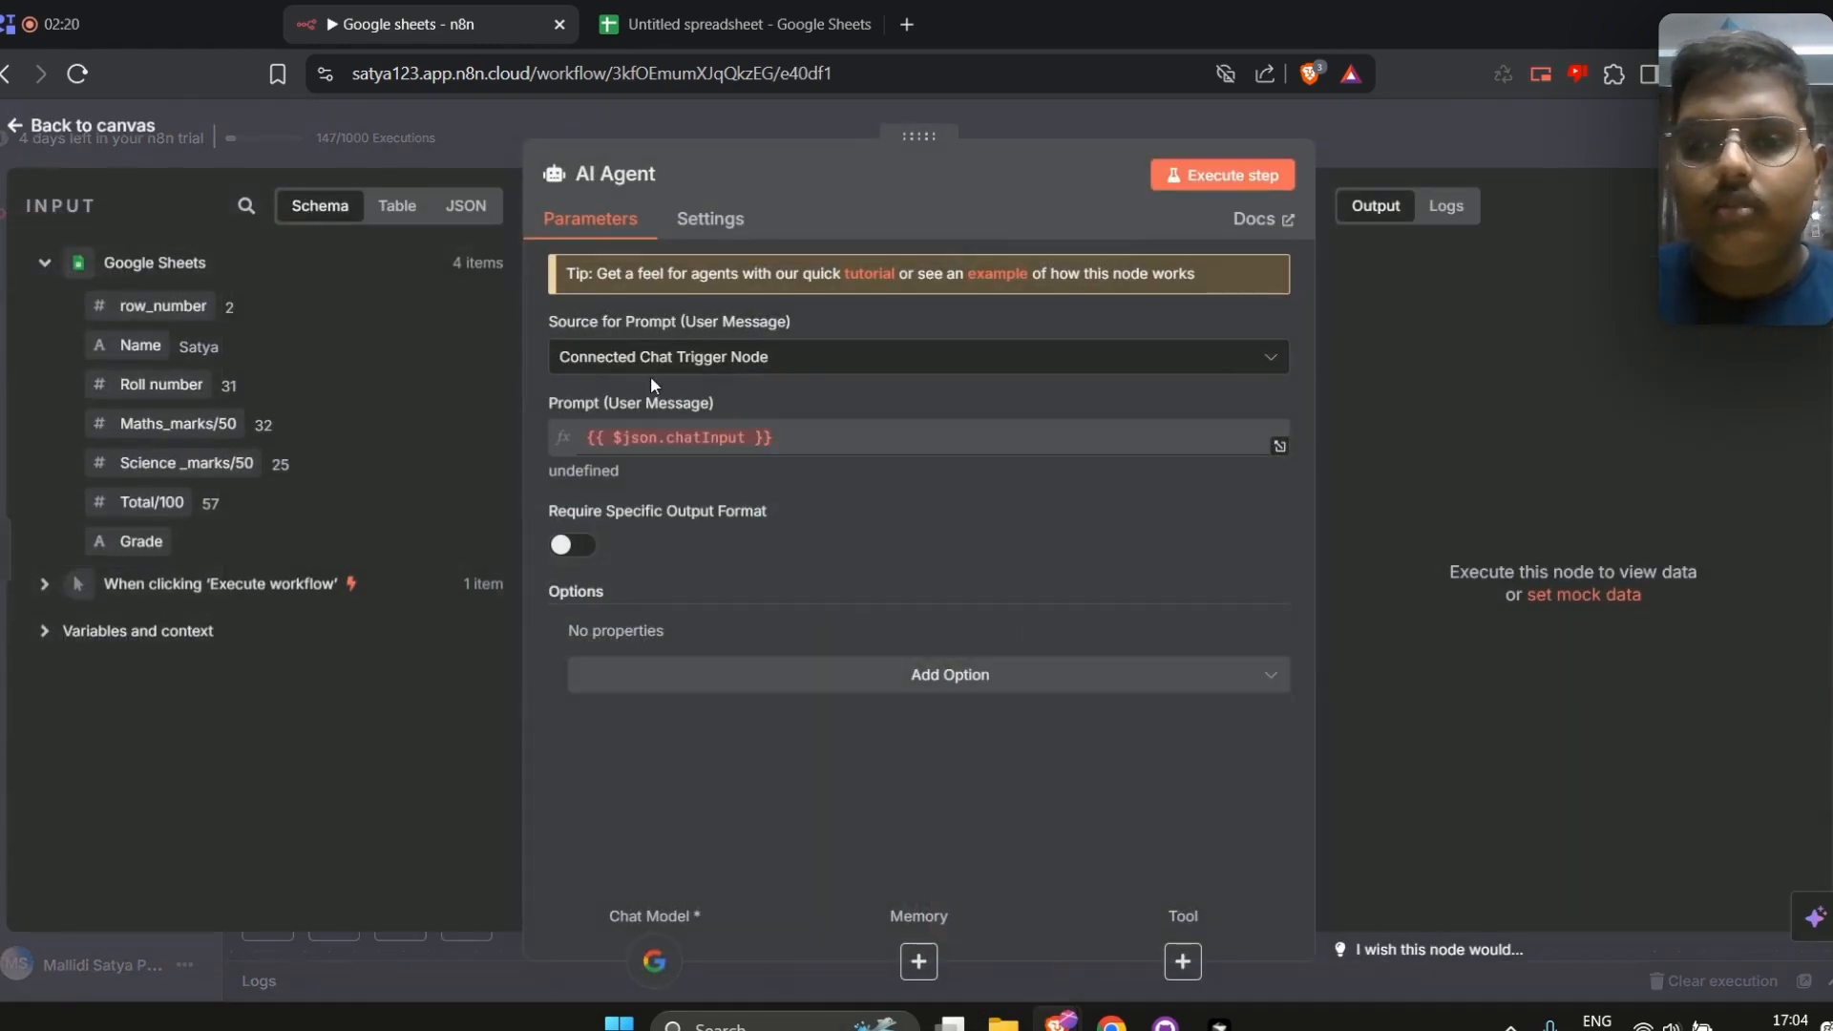
pyautogui.click(654, 359)
pyautogui.click(680, 477)
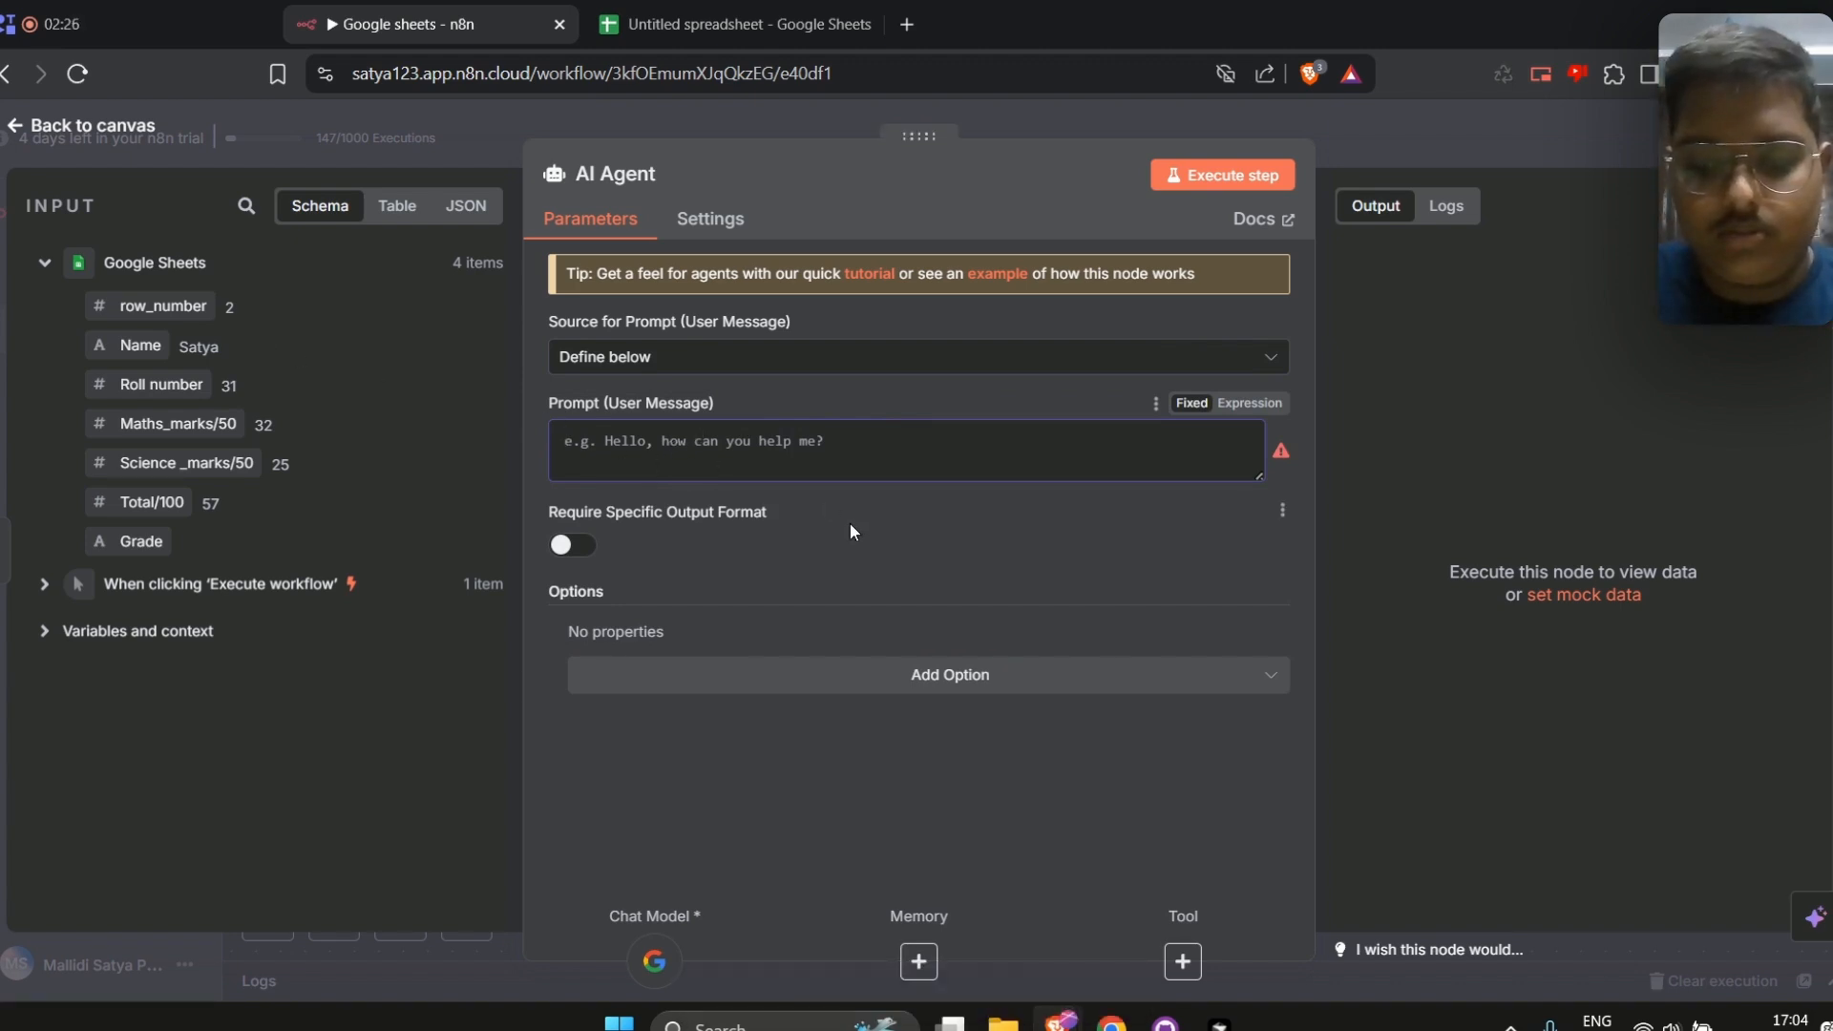
# Write the prompt "I want some grades as the output and here is the information of the student marks"
pyautogui.write('I want a')
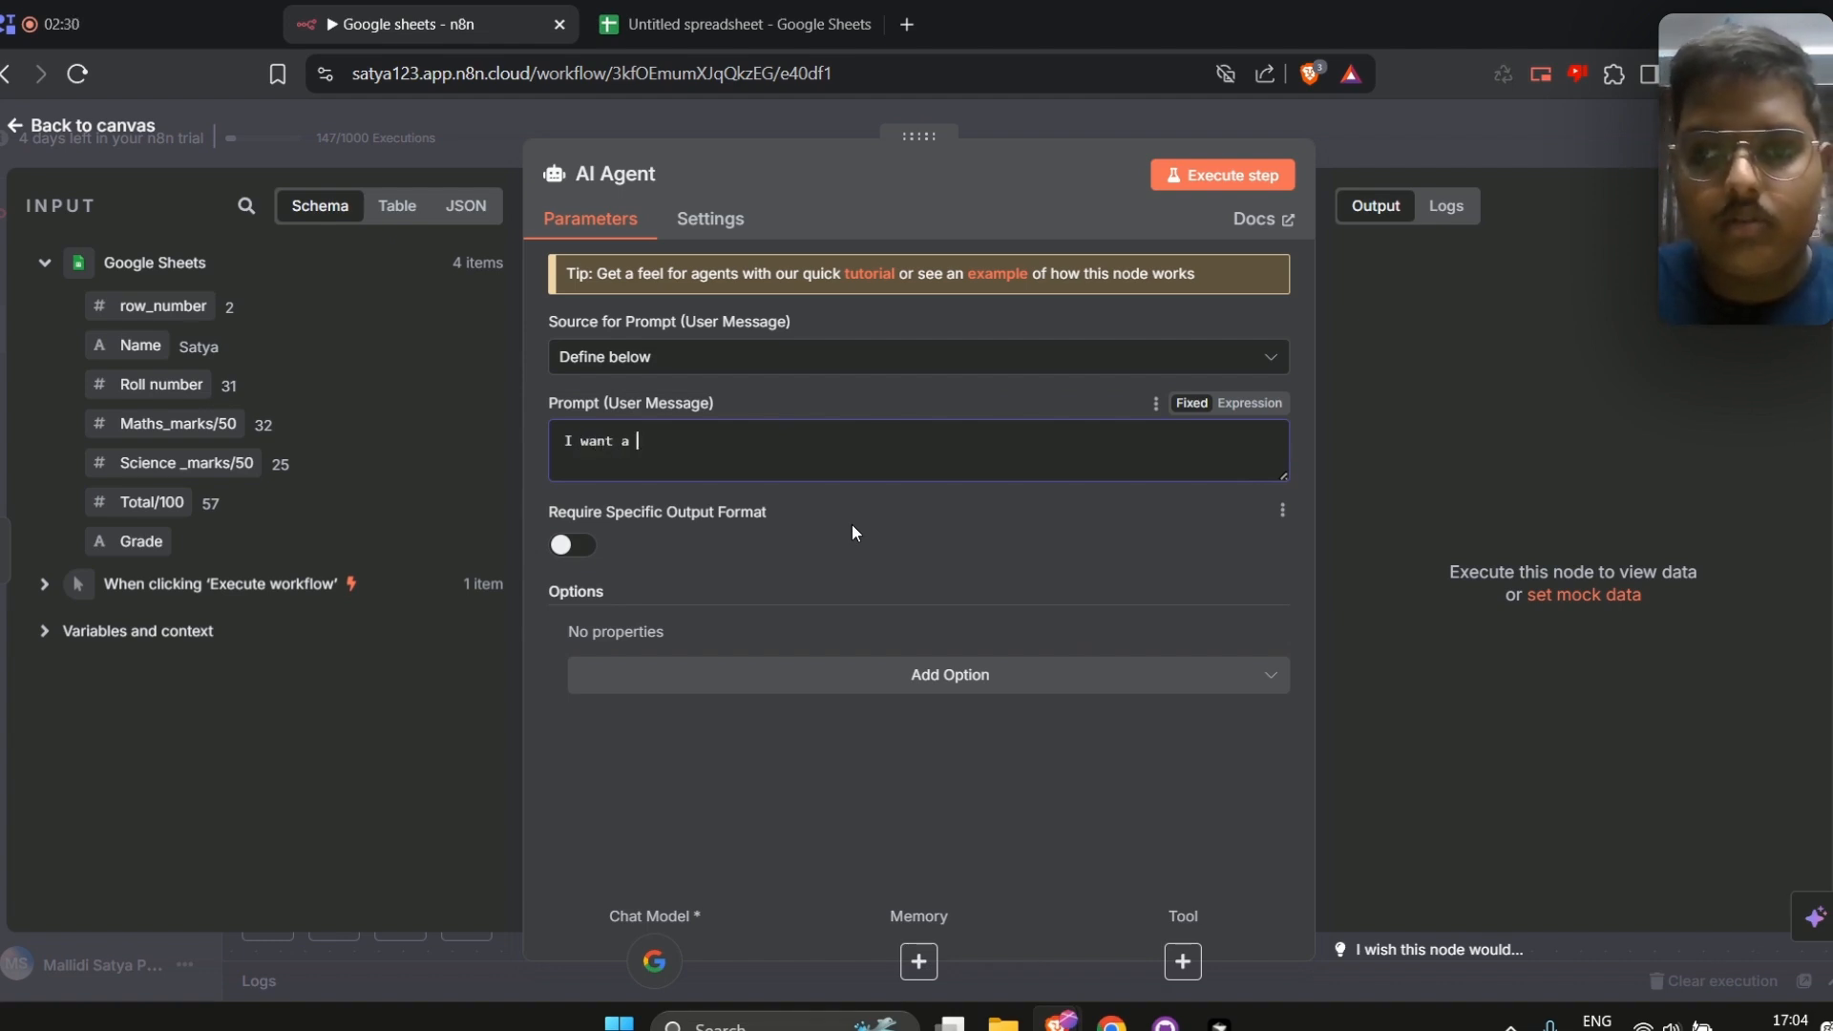
pyautogui.press('BackSpace')
pyautogui.press('BackSpace')
pyautogui.press('BackSpace')
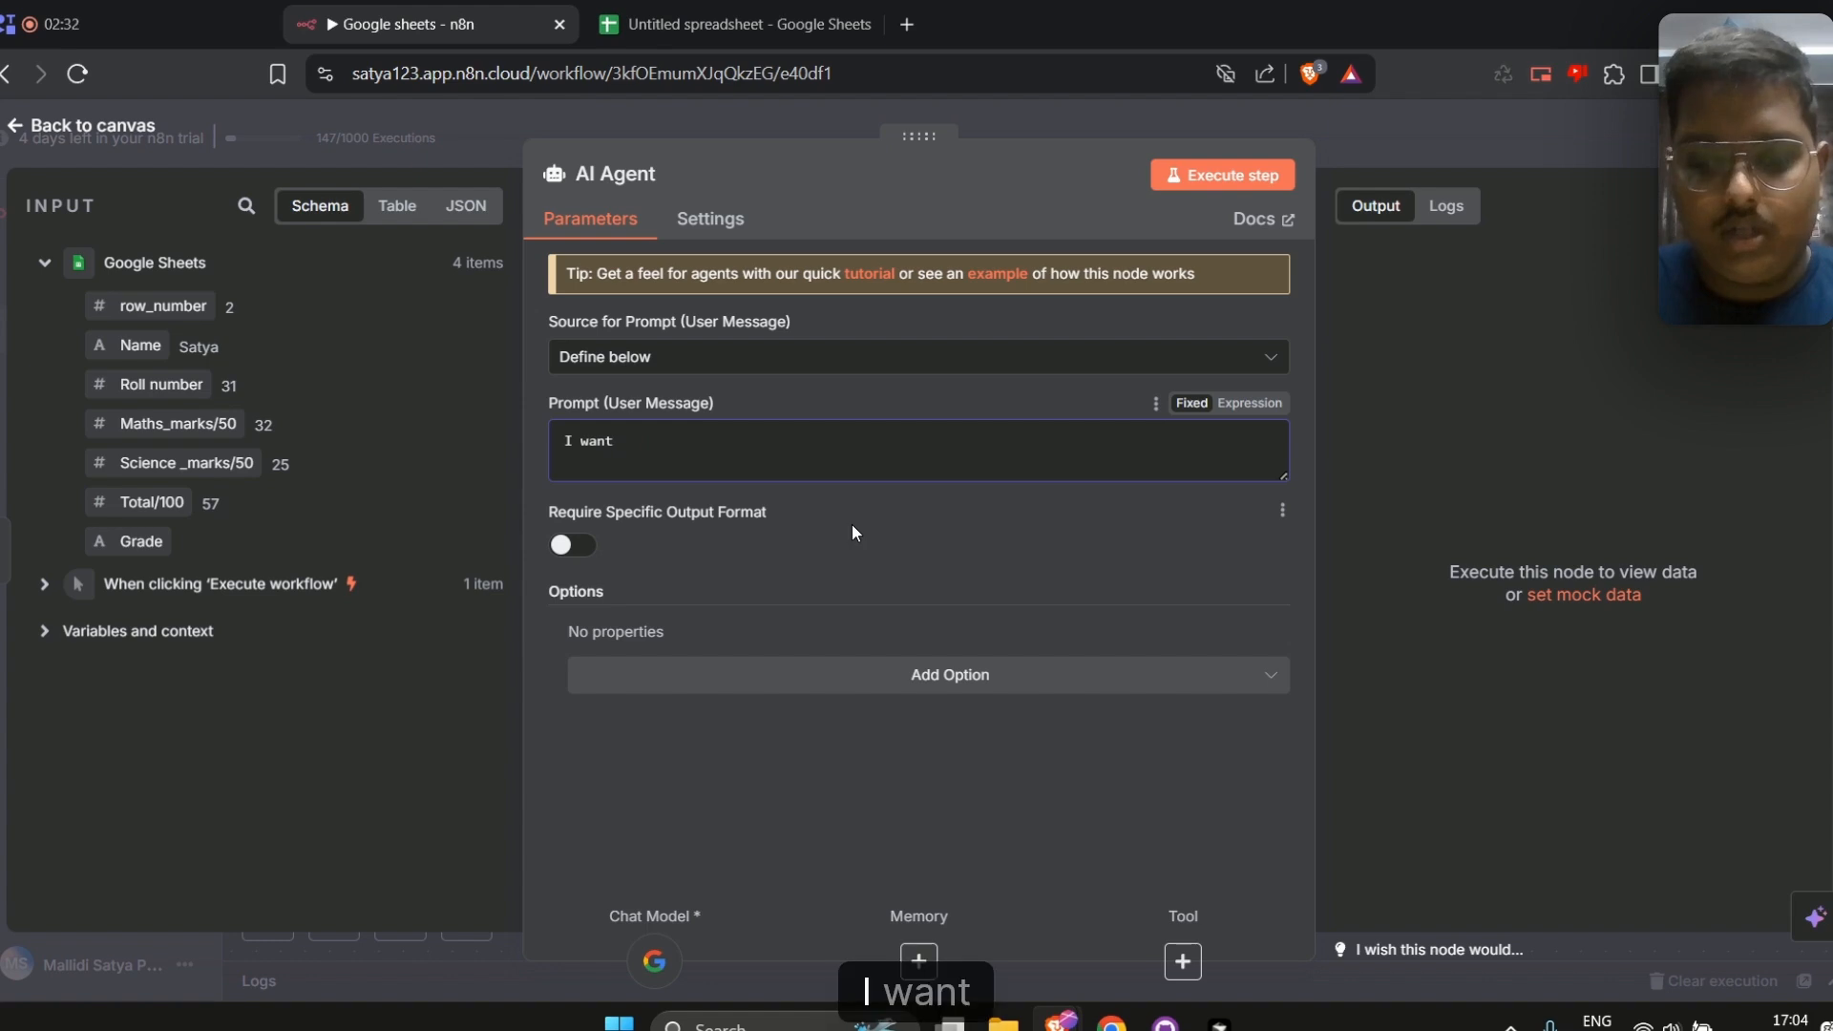
pyautogui.write('so')
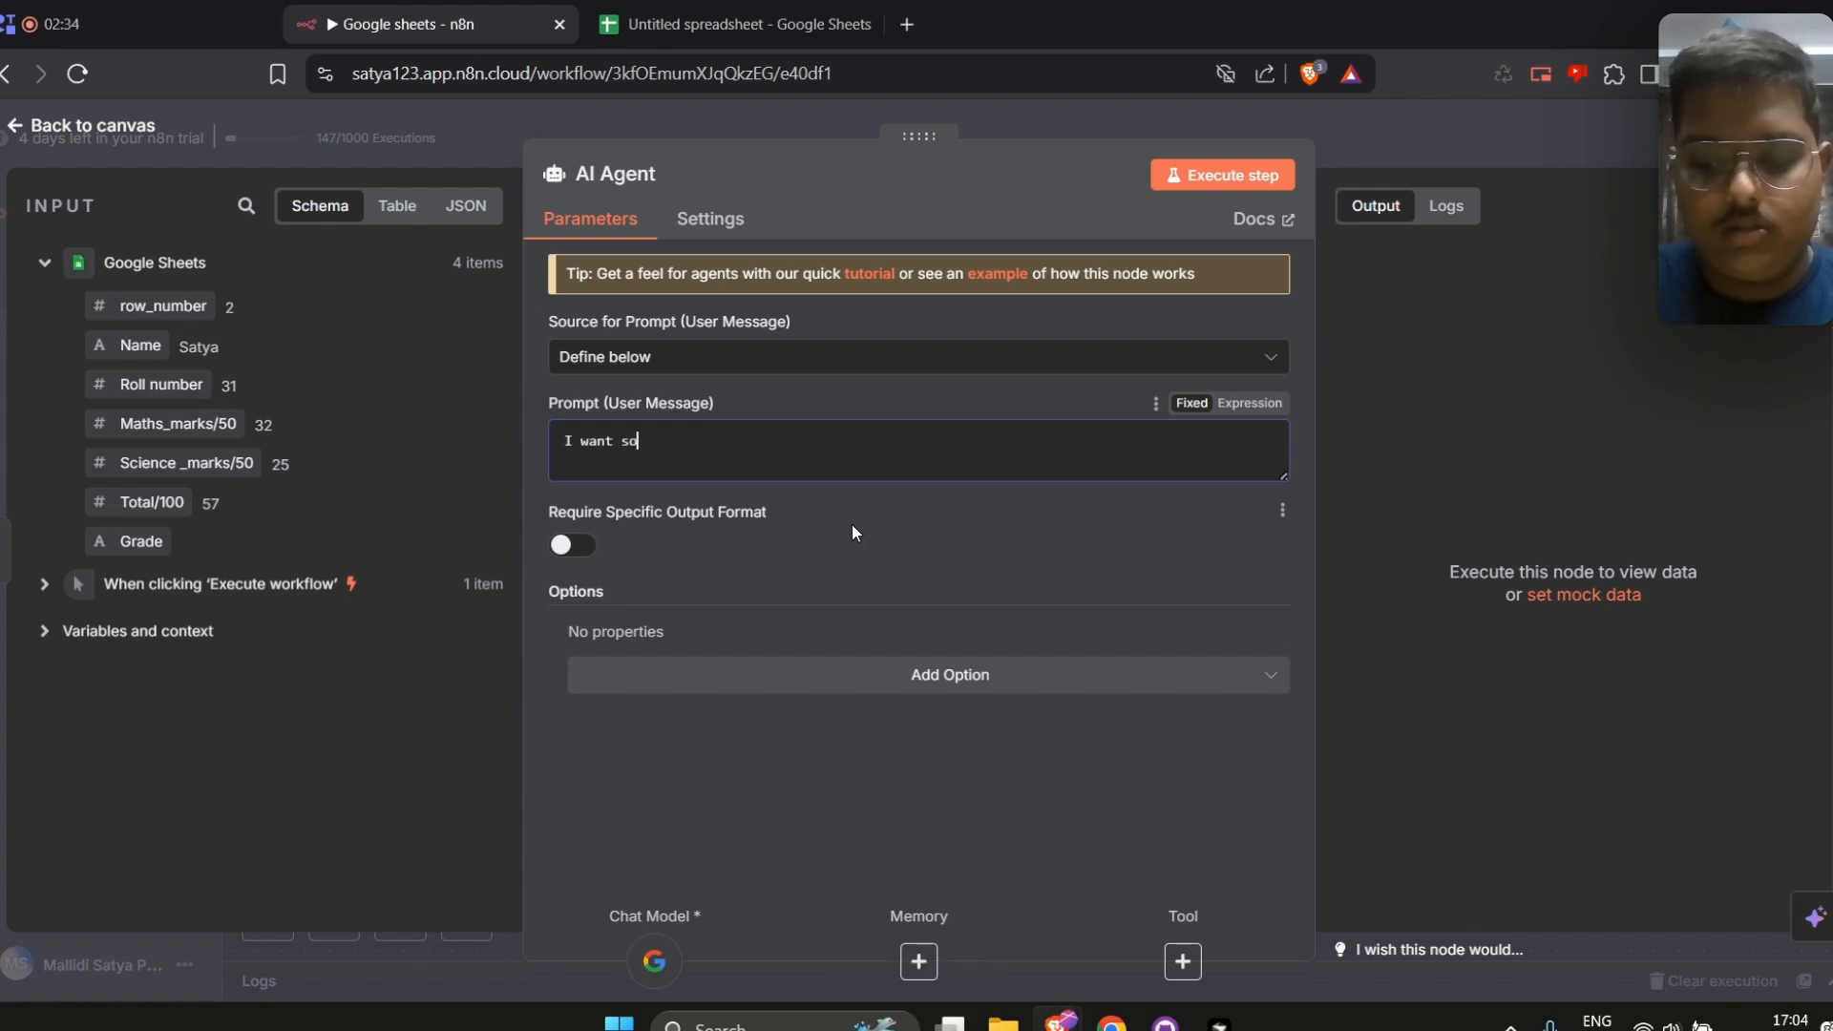
pyautogui.write('me grades as')
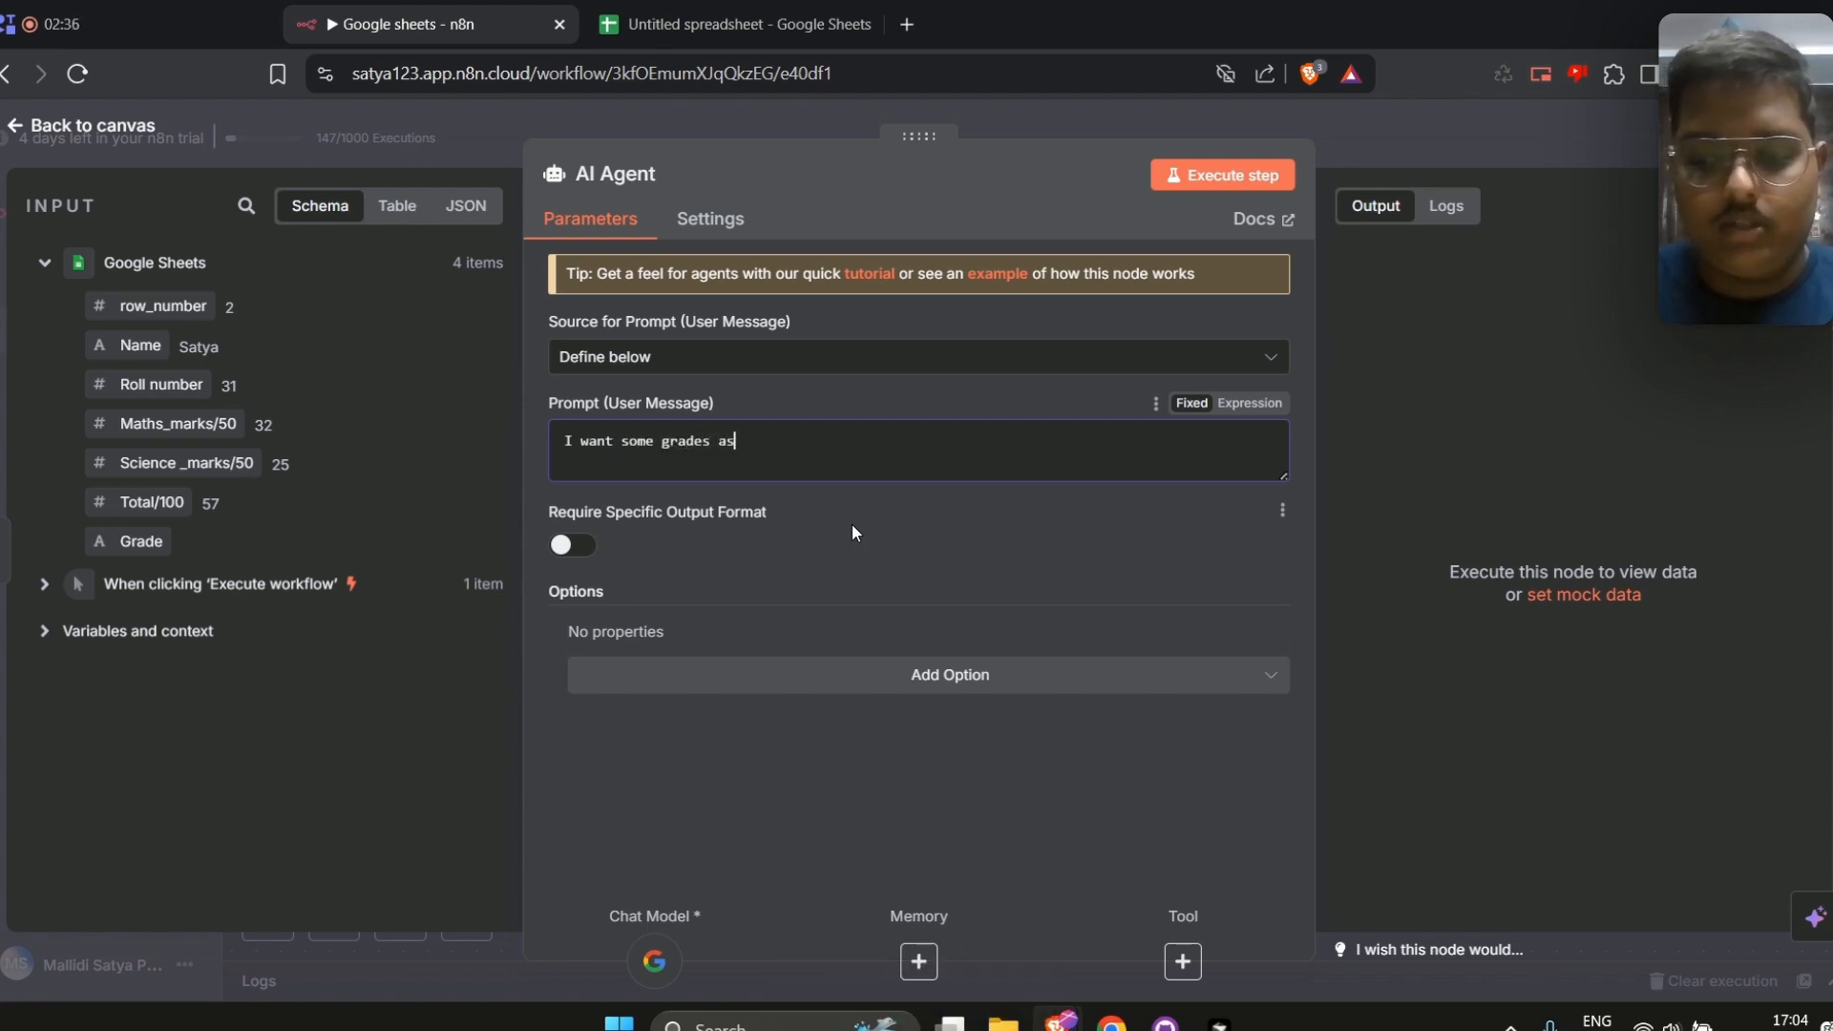
pyautogui.write(' the output qand')
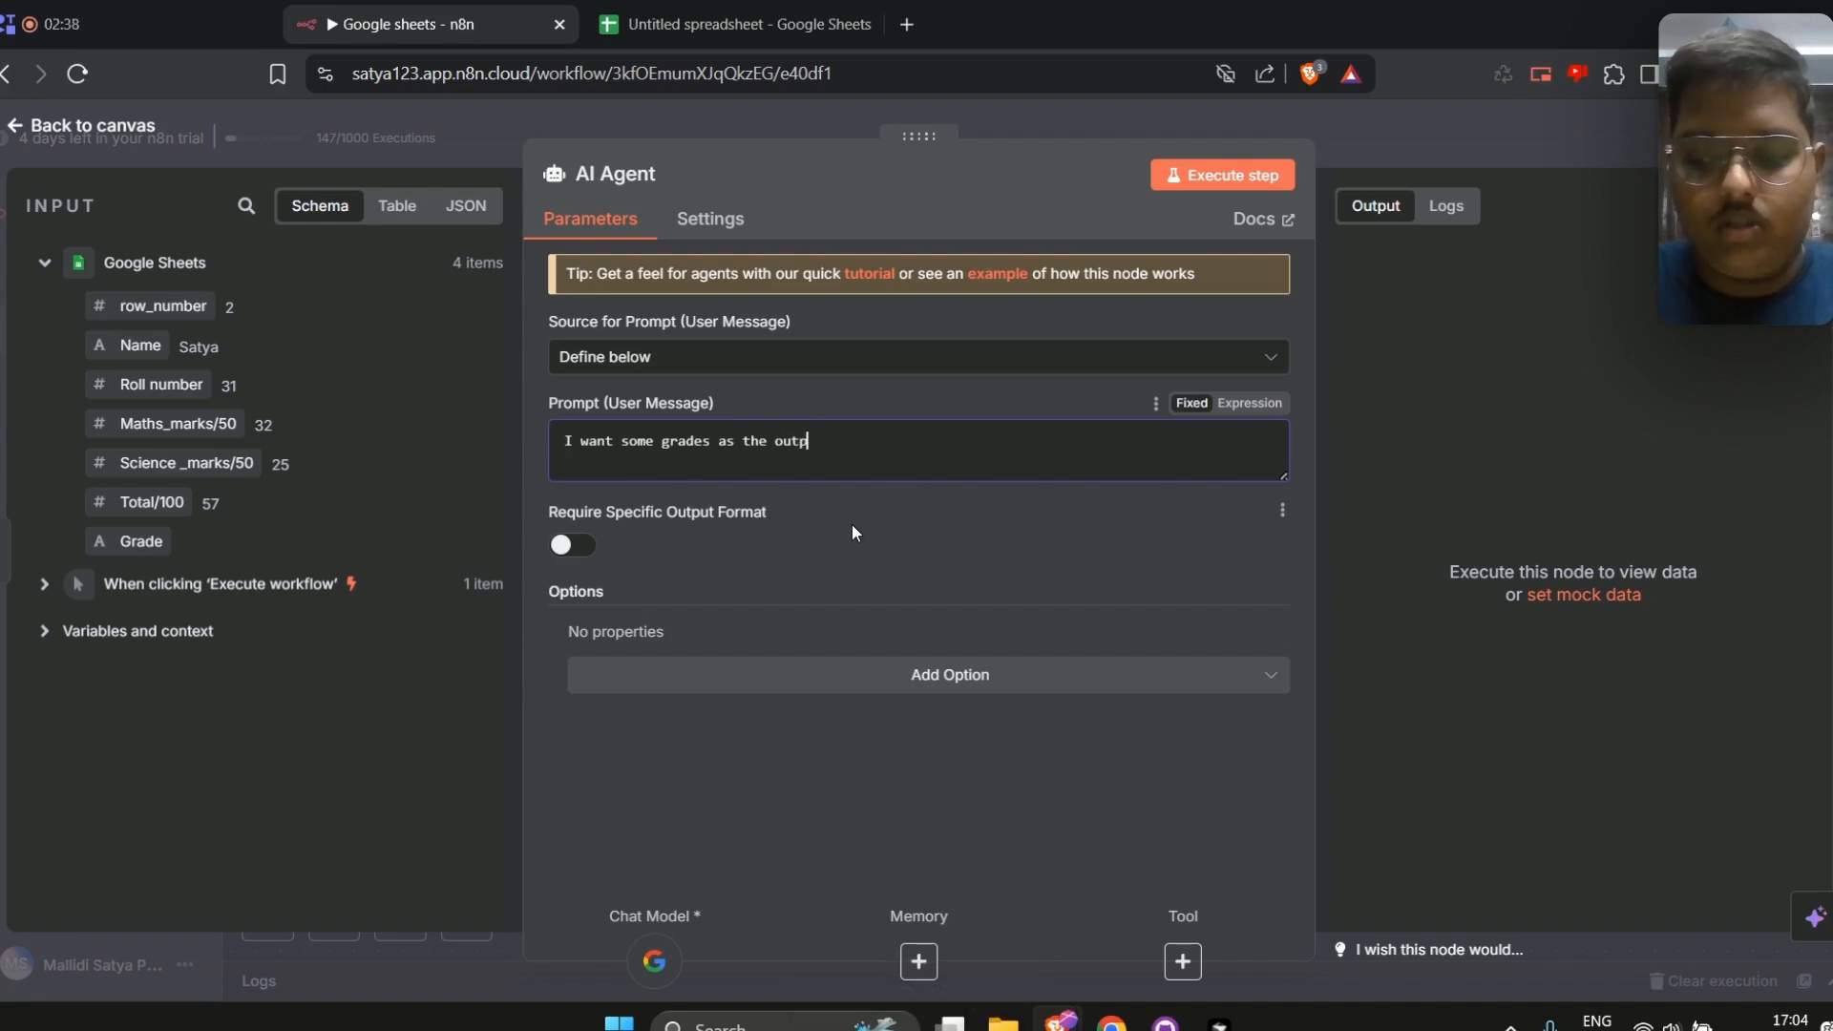
pyautogui.press('BackSpace')
pyautogui.press('BackSpace')
pyautogui.press('BackSpace')
pyautogui.press('BackSpace')
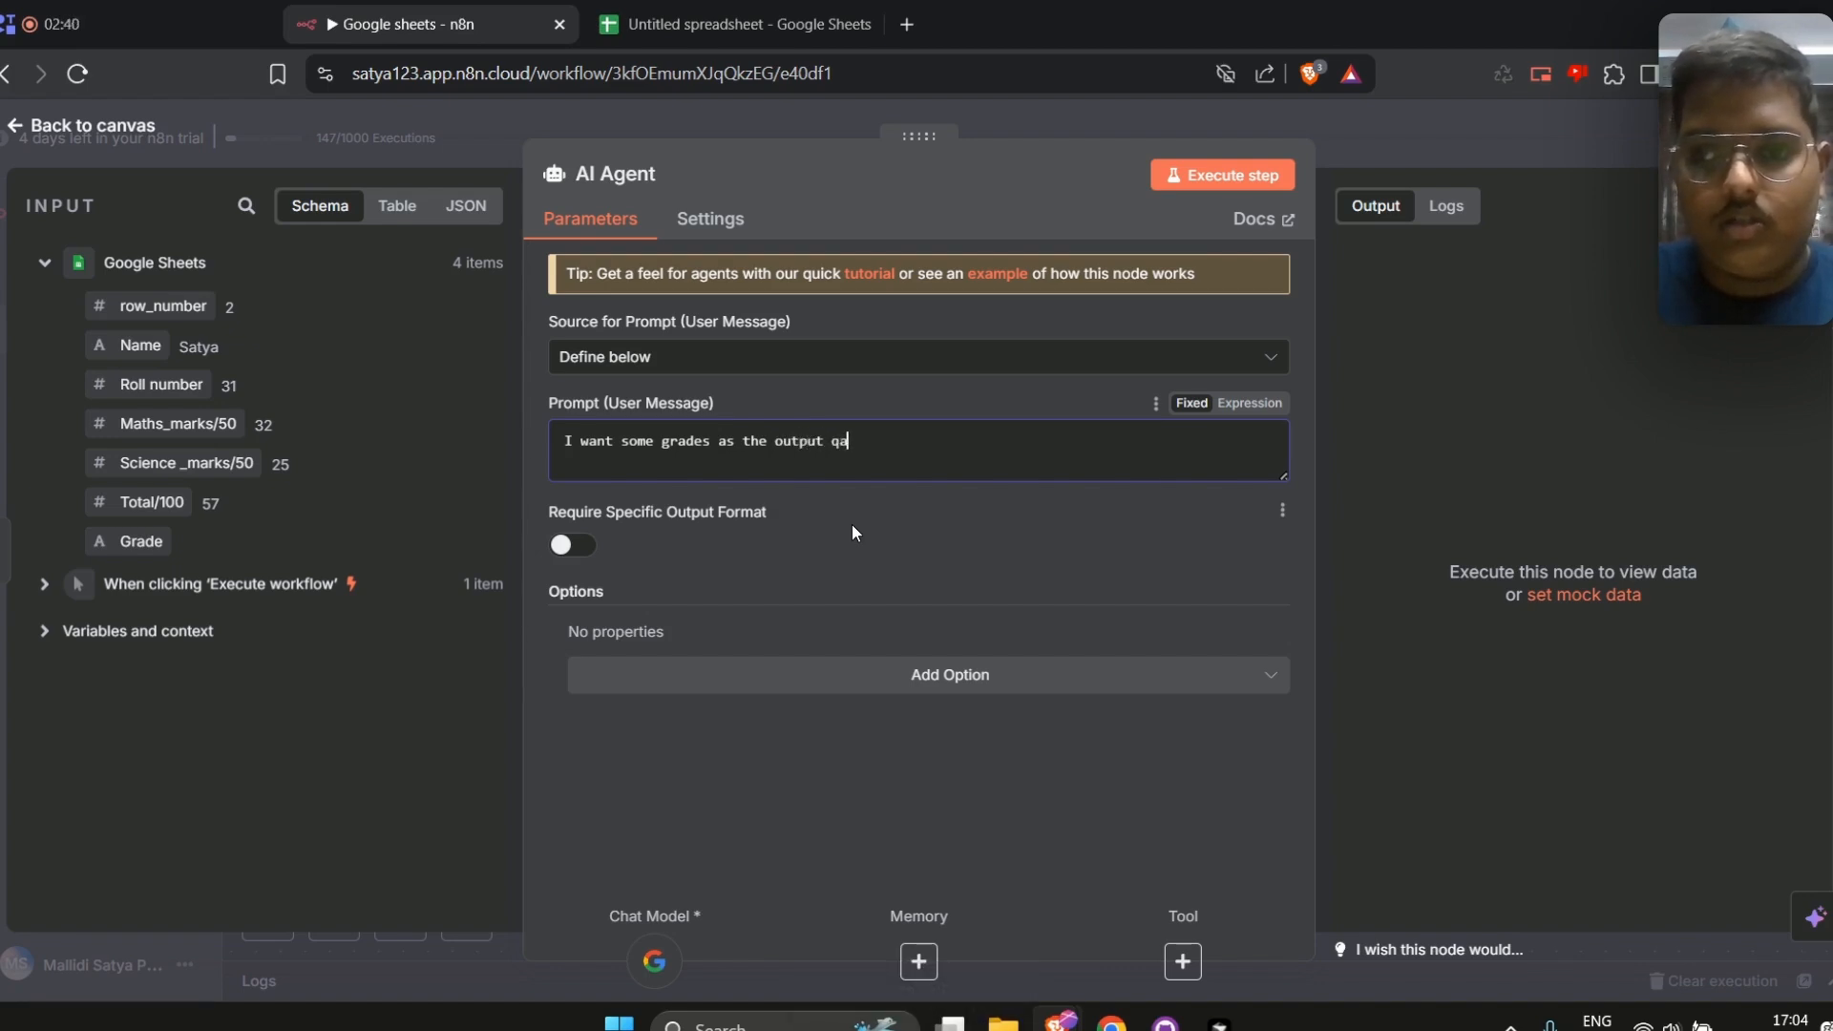
pyautogui.write('adn here')
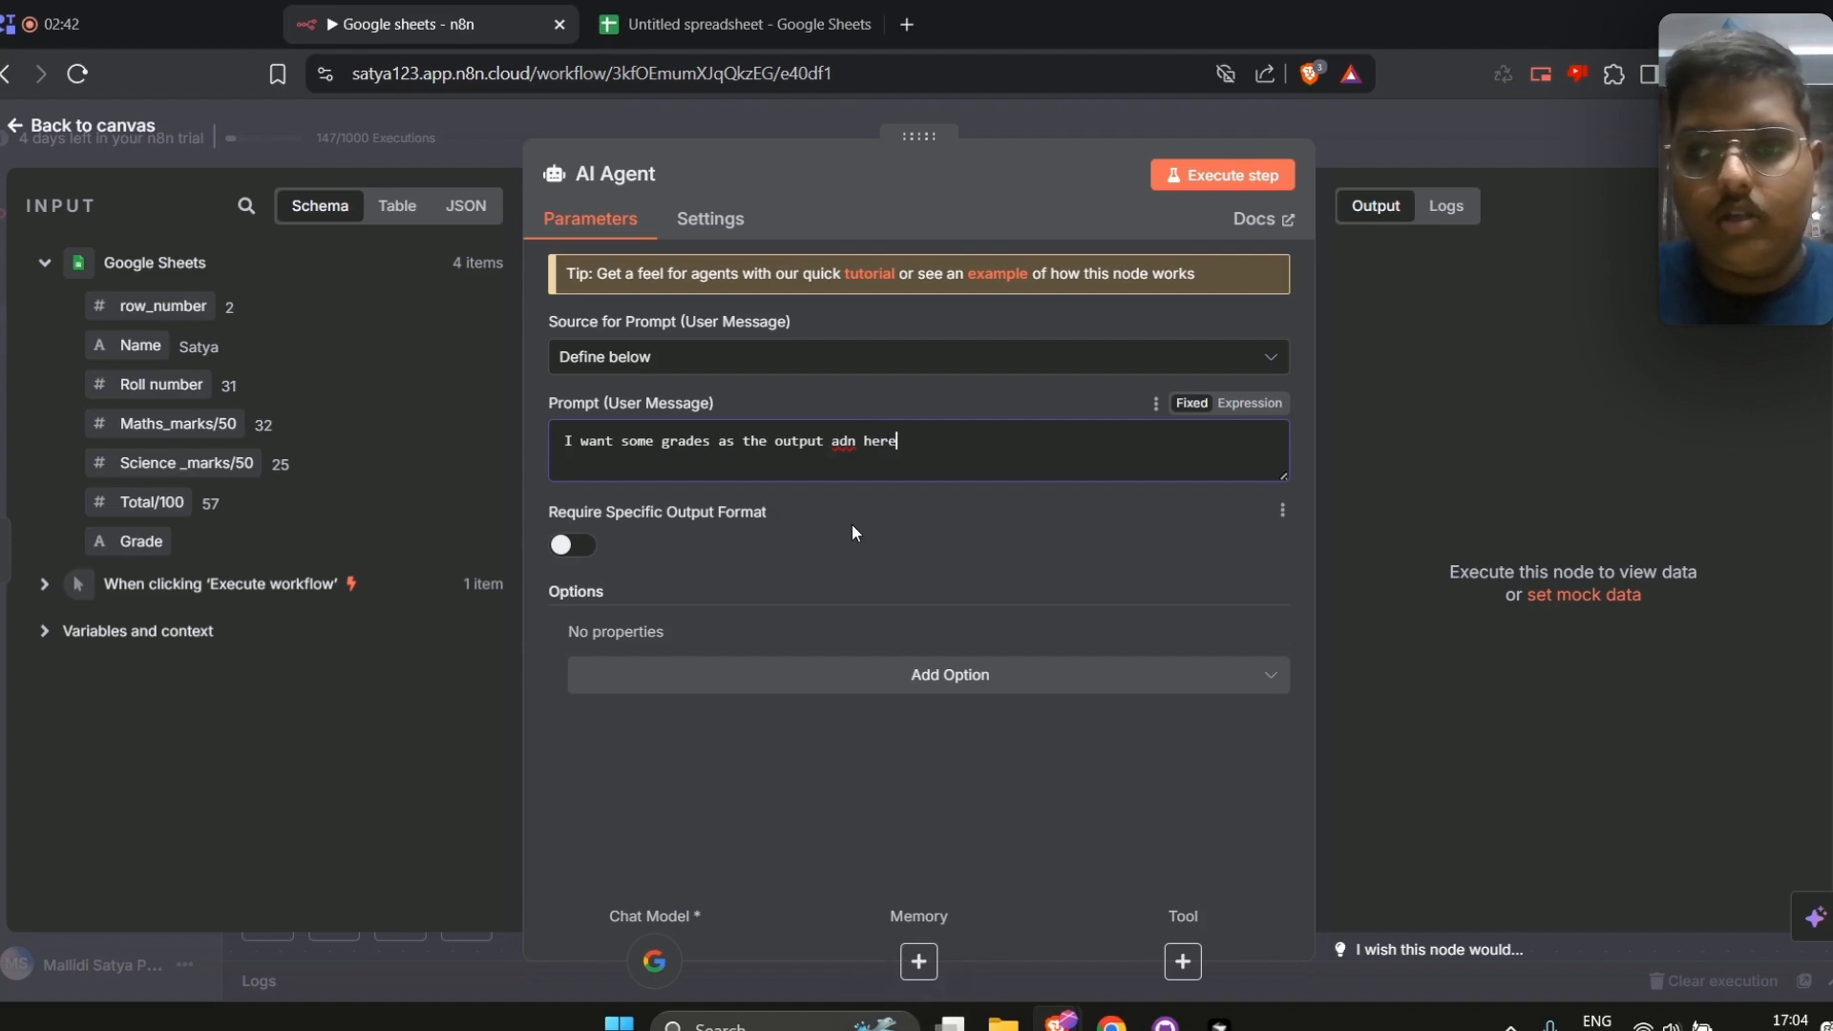
pyautogui.press('BackSpace')
pyautogui.press('BackSpace')
pyautogui.press('BackSpace')
pyautogui.press('BackSpace')
pyautogui.press('BackSpace')
pyautogui.press('BackSpace')
pyautogui.press('BackSpace')
pyautogui.press('BackSpace')
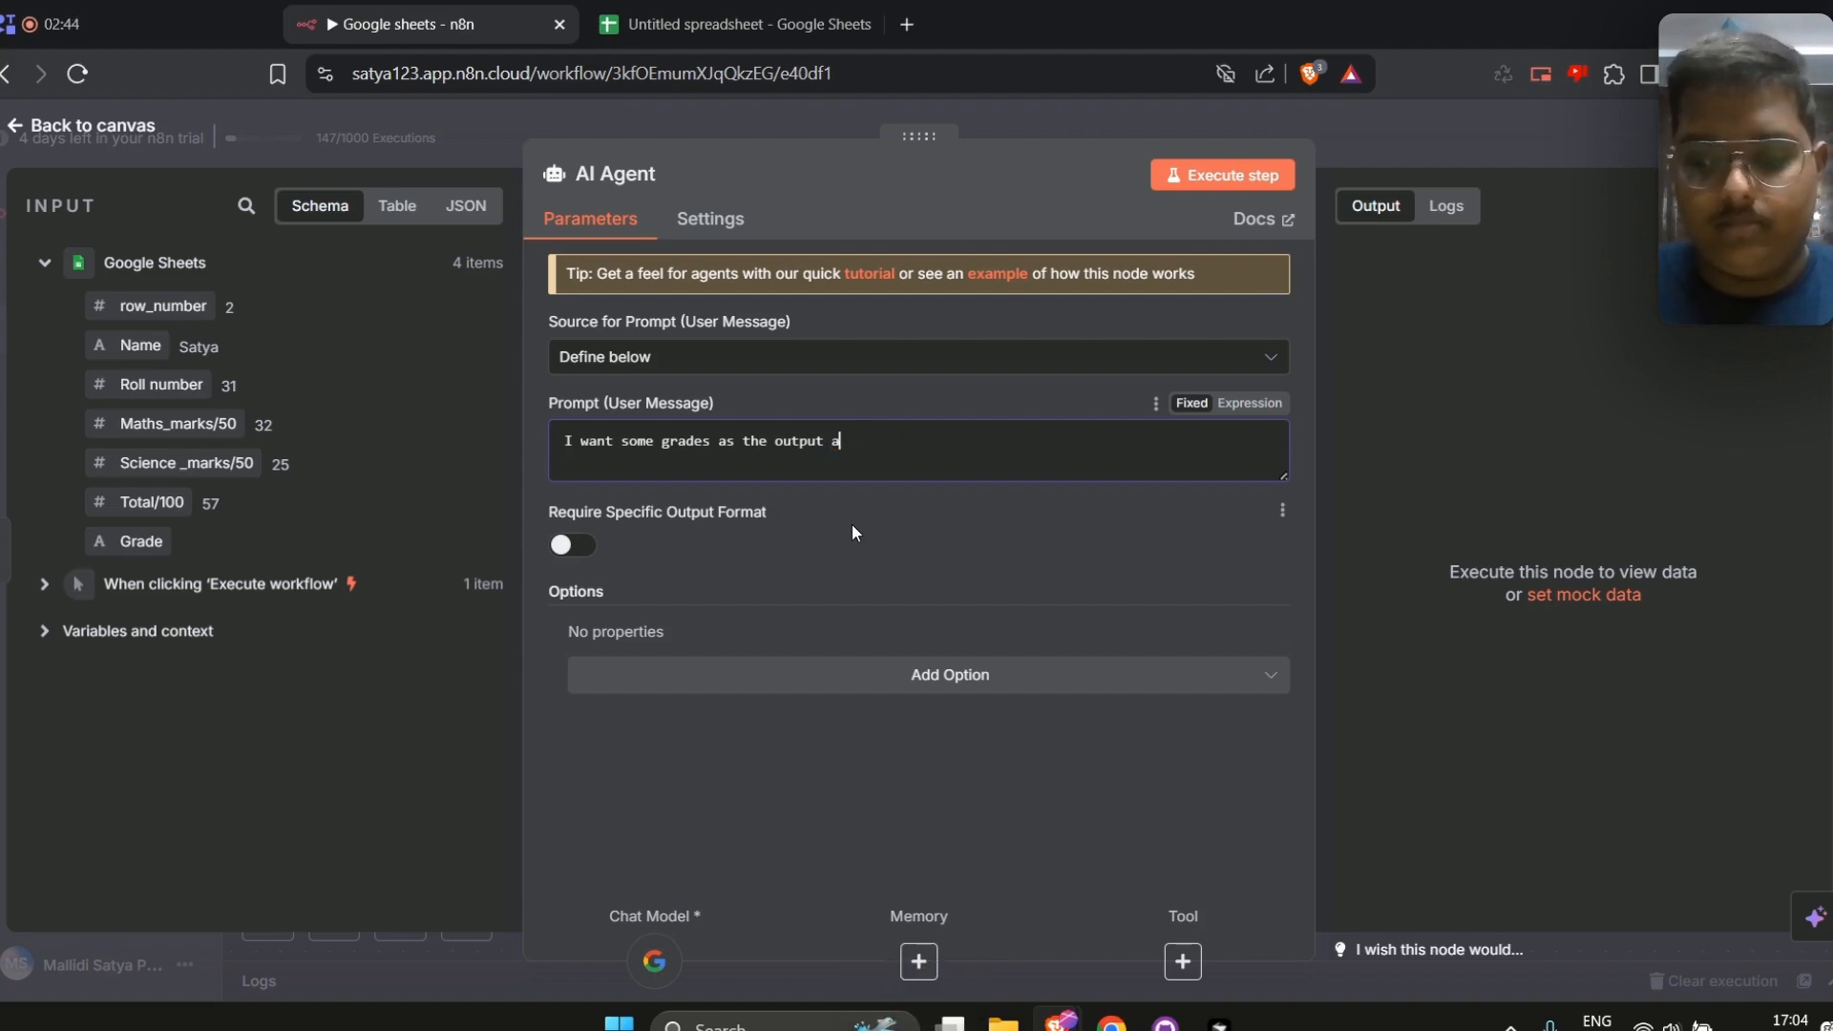
pyautogui.write('nd here are the')
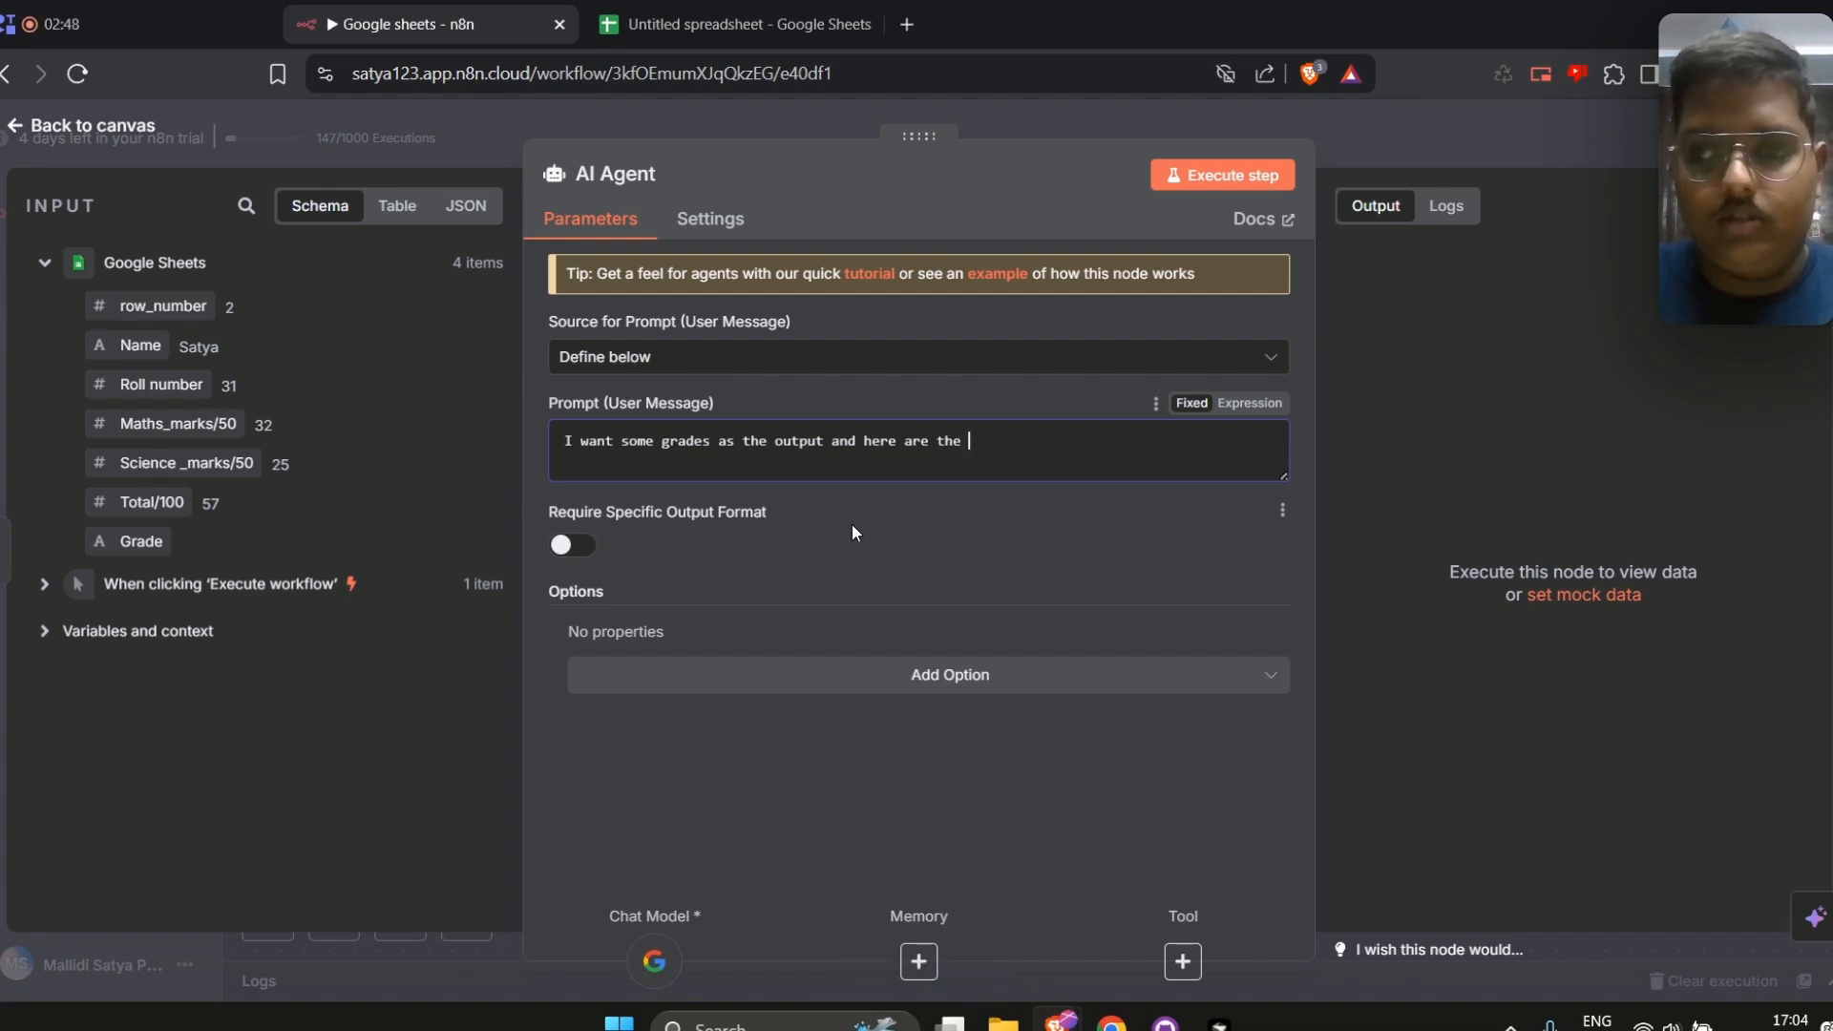
pyautogui.press('BackSpace')
pyautogui.press('BackSpace')
pyautogui.press('BackSpace')
pyautogui.press('BackSpace')
pyautogui.press('BackSpace')
pyautogui.press('BackSpace')
pyautogui.press('BackSpace')
pyautogui.press('BackSpace')
pyautogui.press('BackSpace')
pyautogui.write('is th')
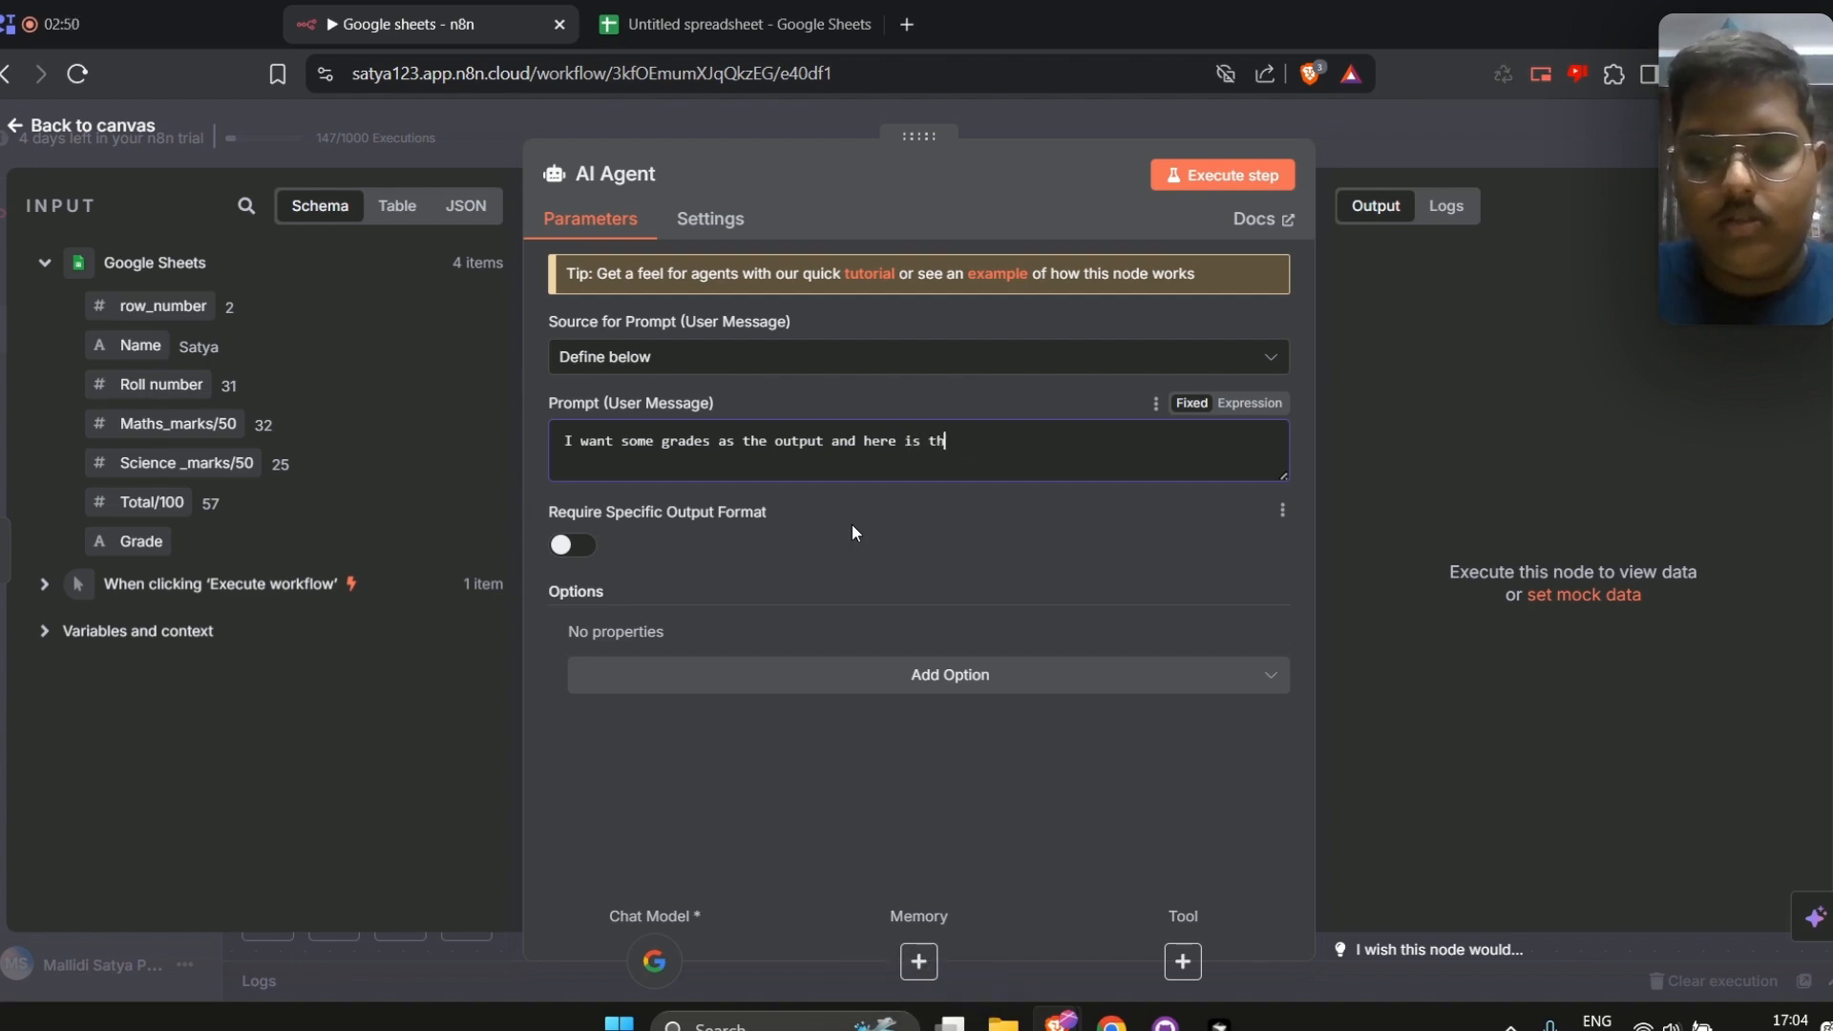
pyautogui.write('e informatio')
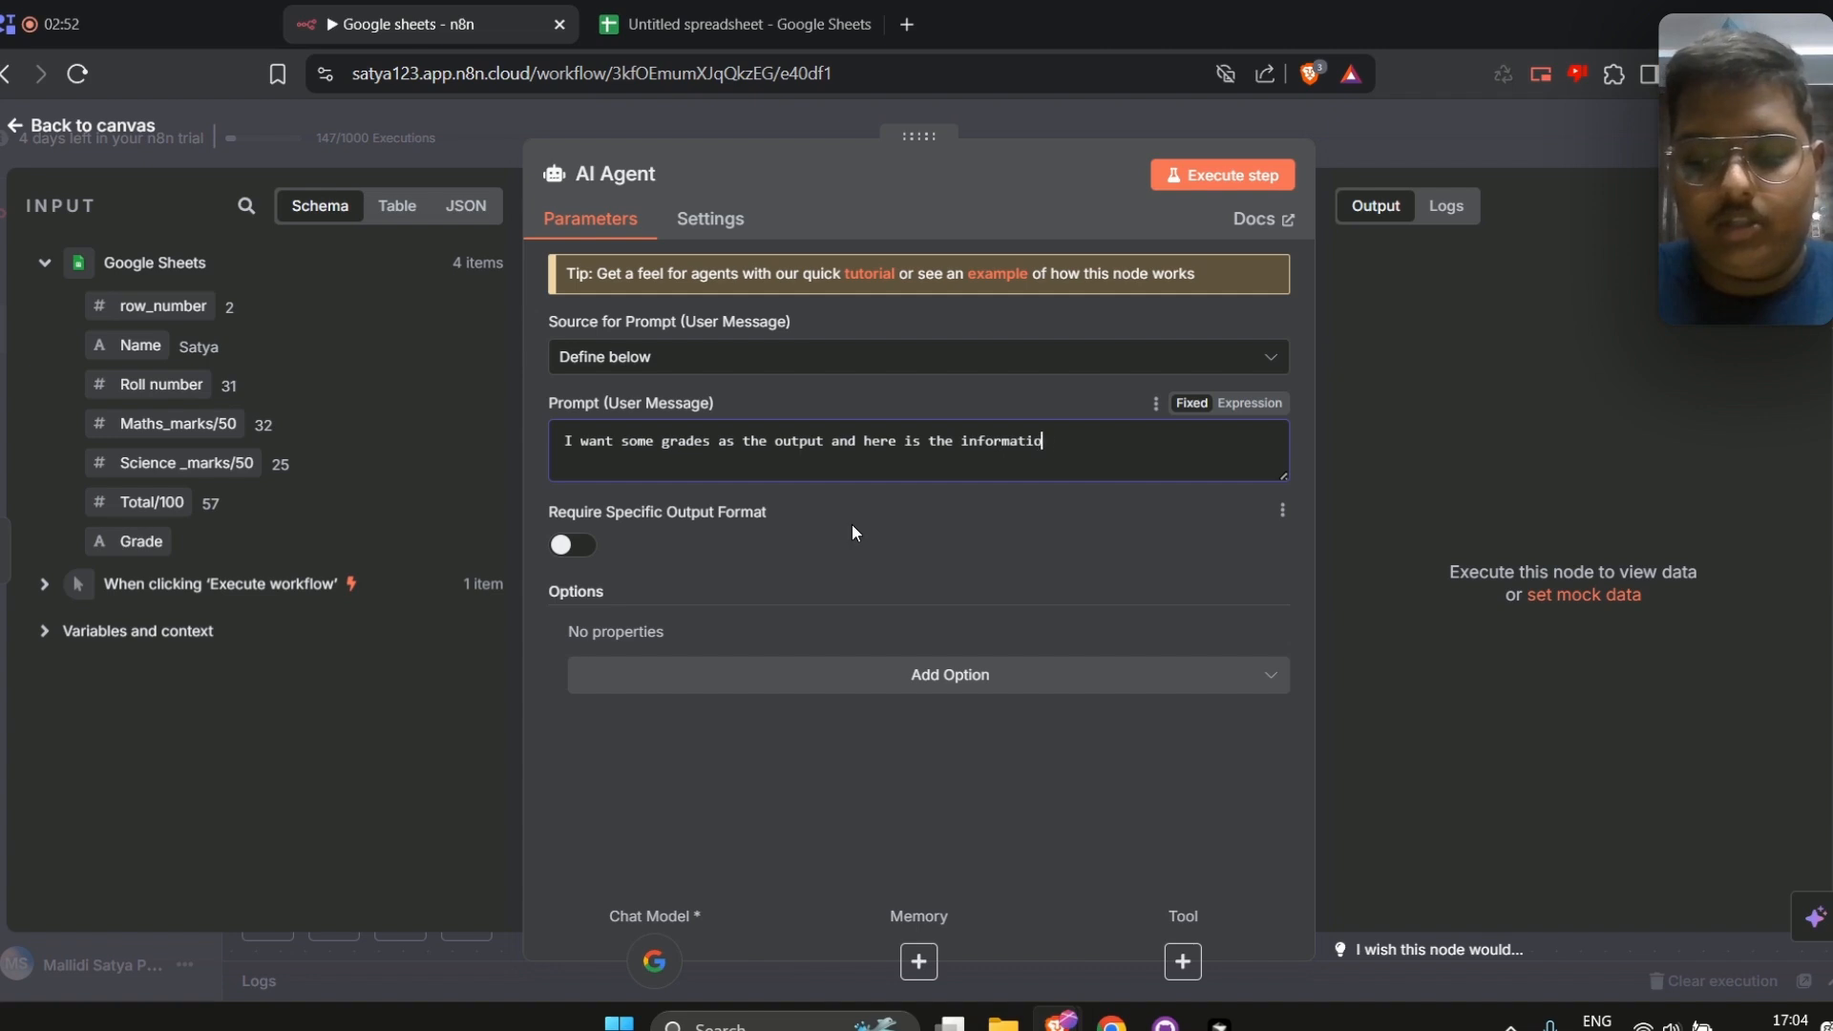
pyautogui.write('n of the s')
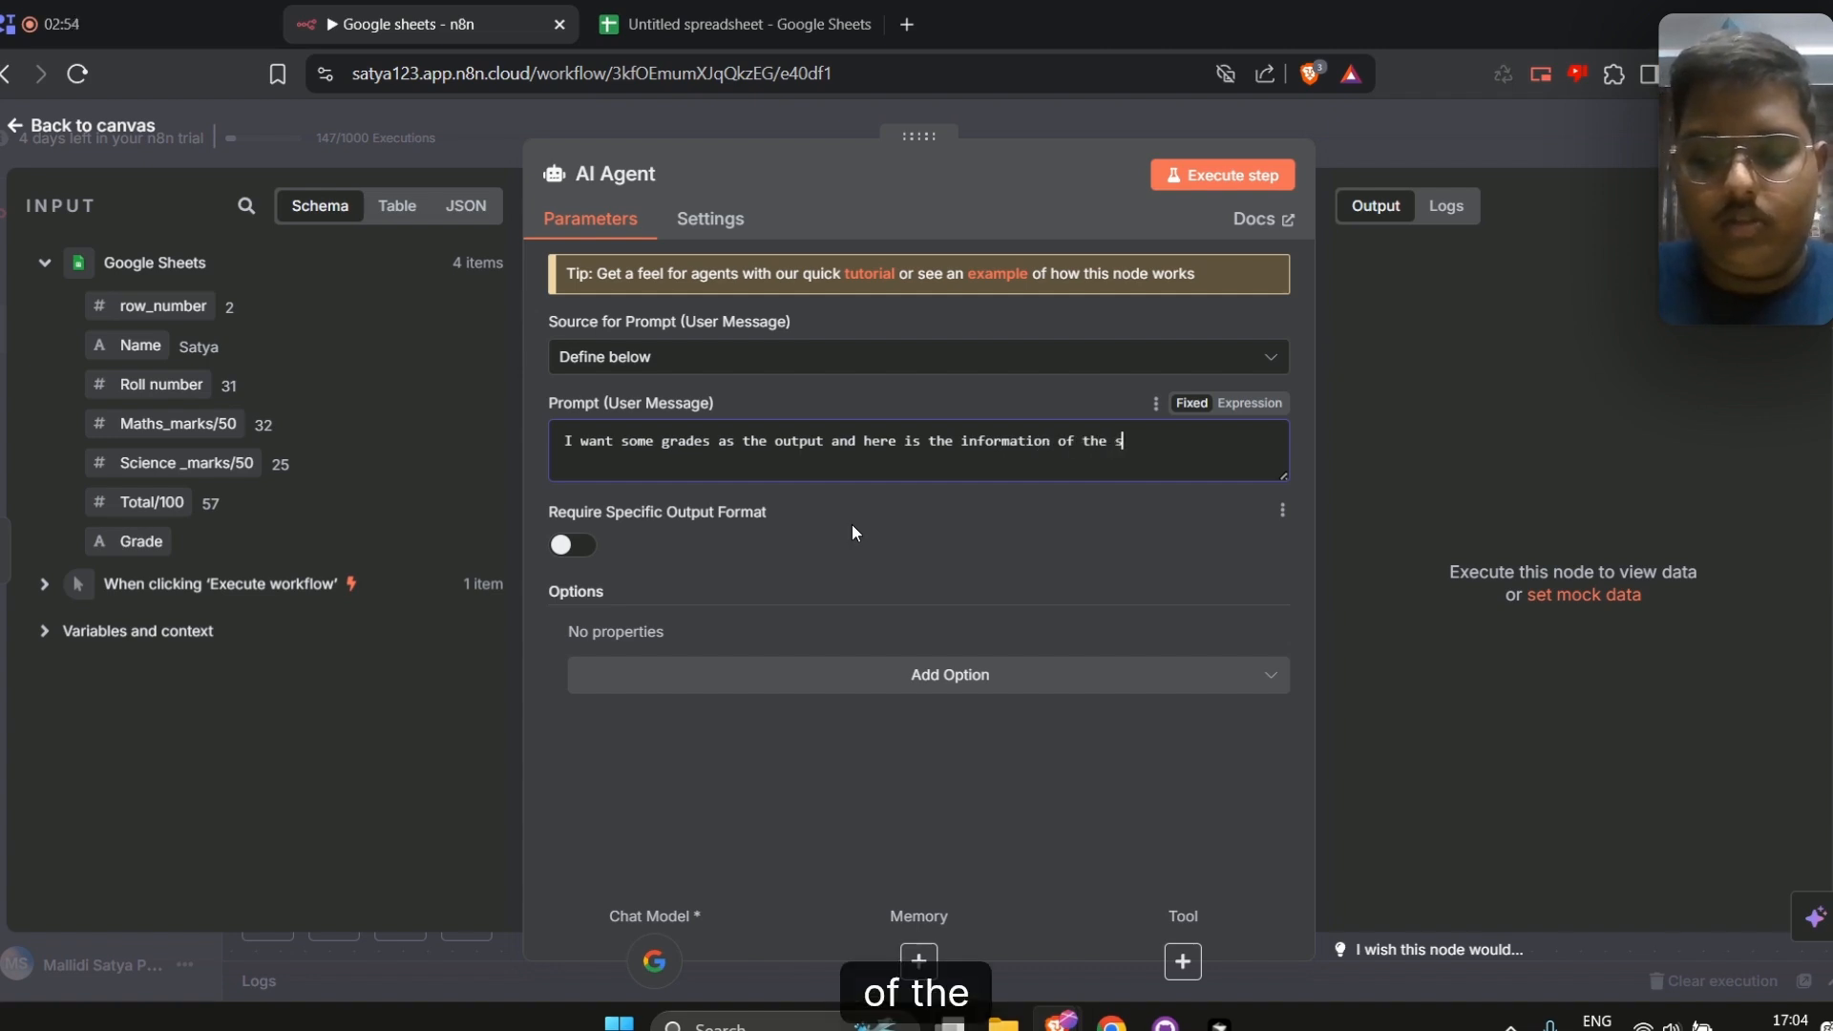
pyautogui.write('tudent marks')
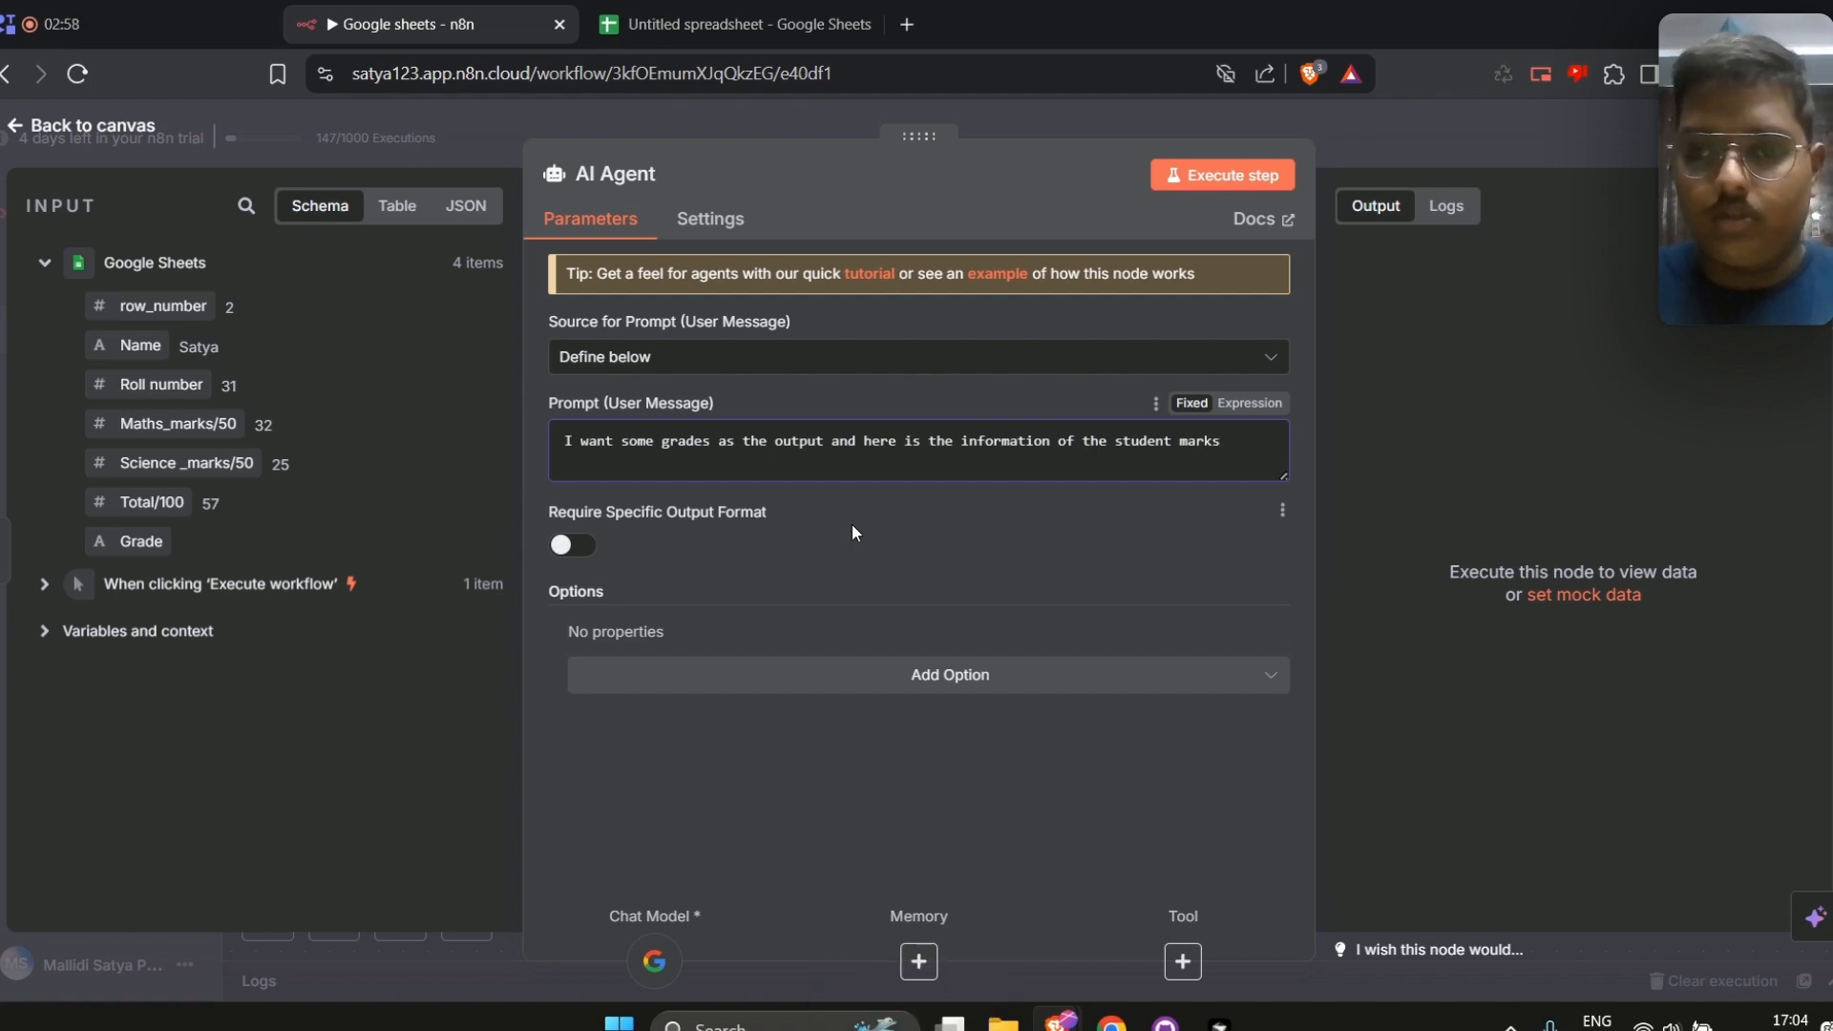
# Add prompt lines "name :" and "Total marks :" mapped to the input's Name and Total/100 fields
pyautogui.press('Return')
pyautogui.write('name ')
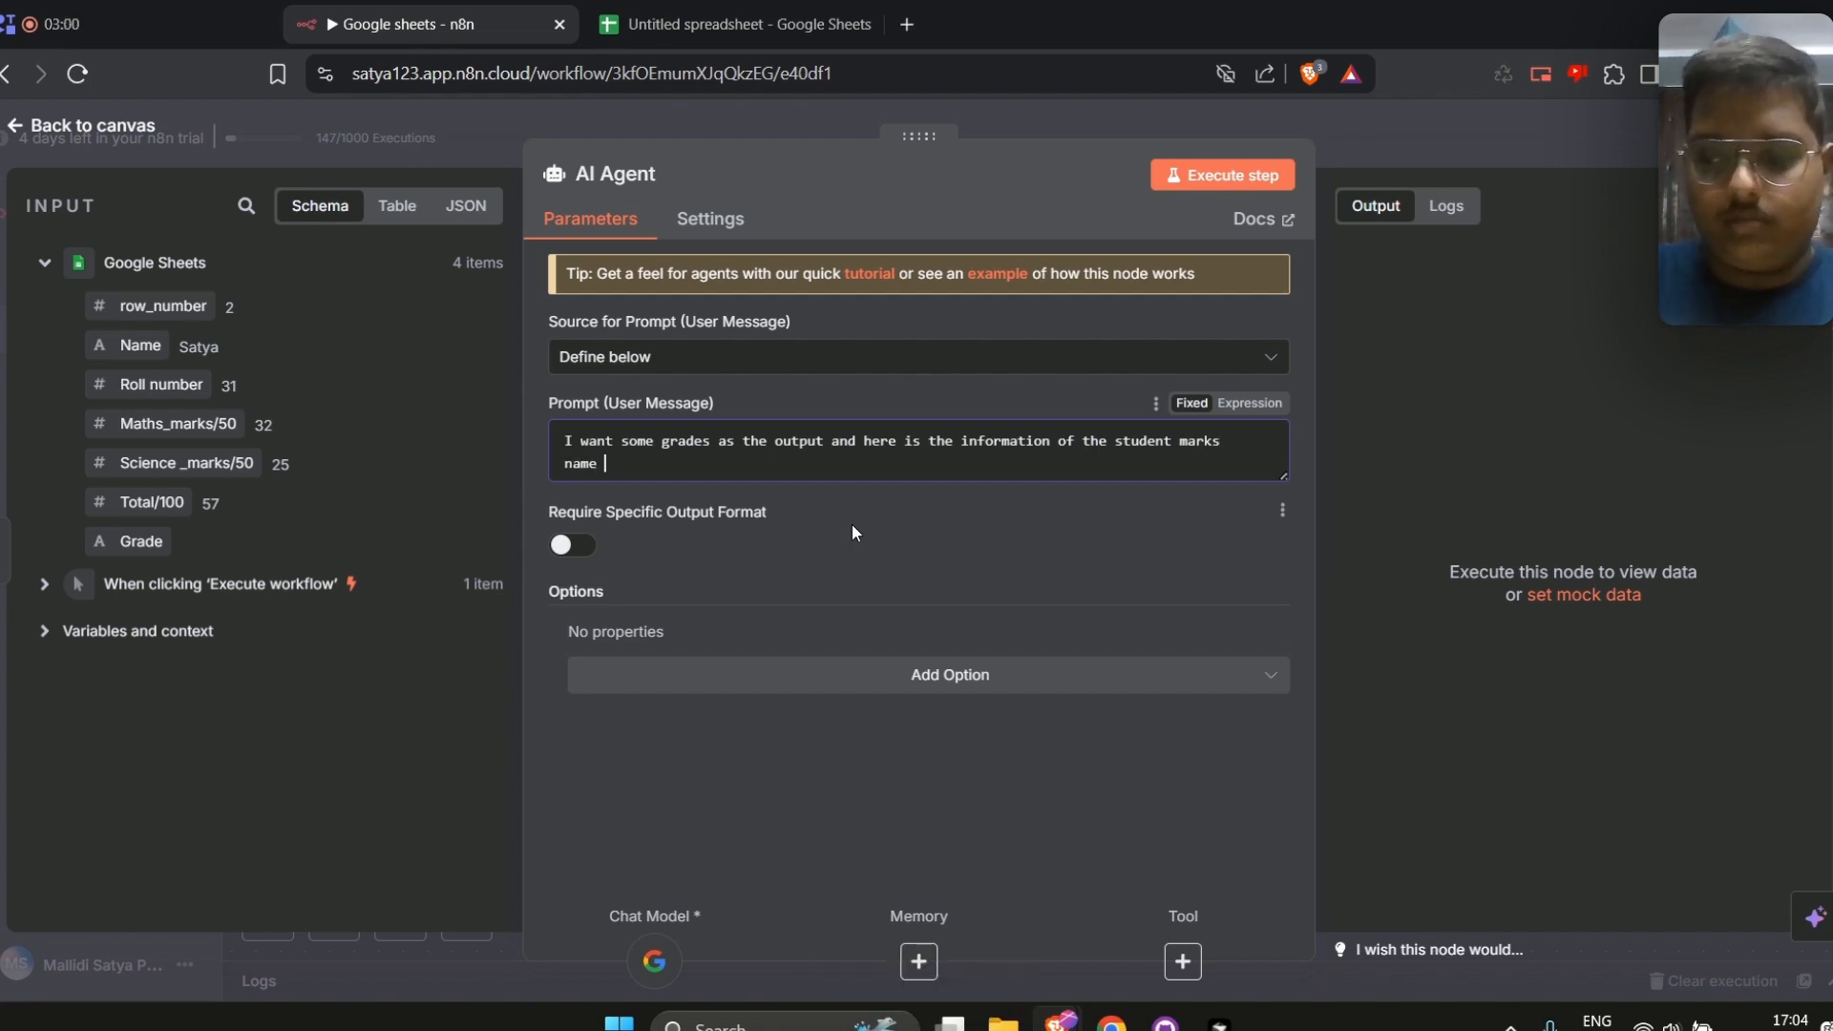
pyautogui.write(':')
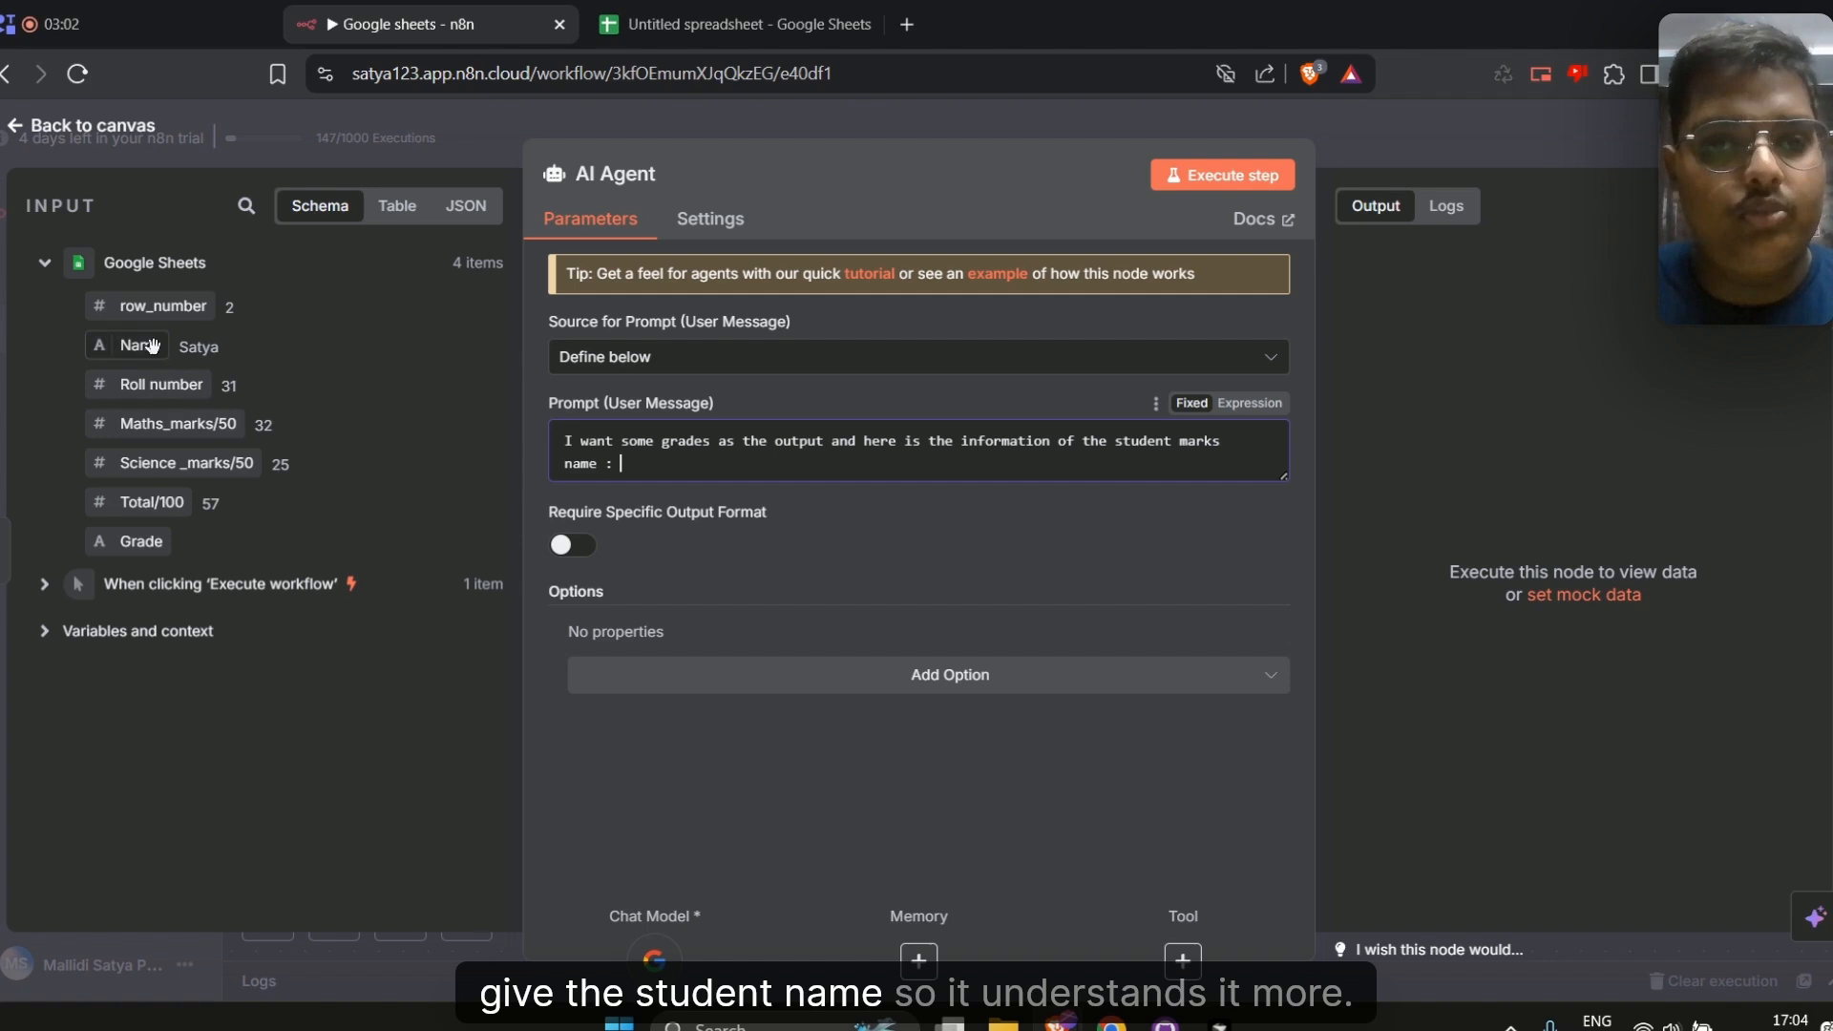
pyautogui.moveTo(153, 346); pyautogui.dragTo(668, 467)
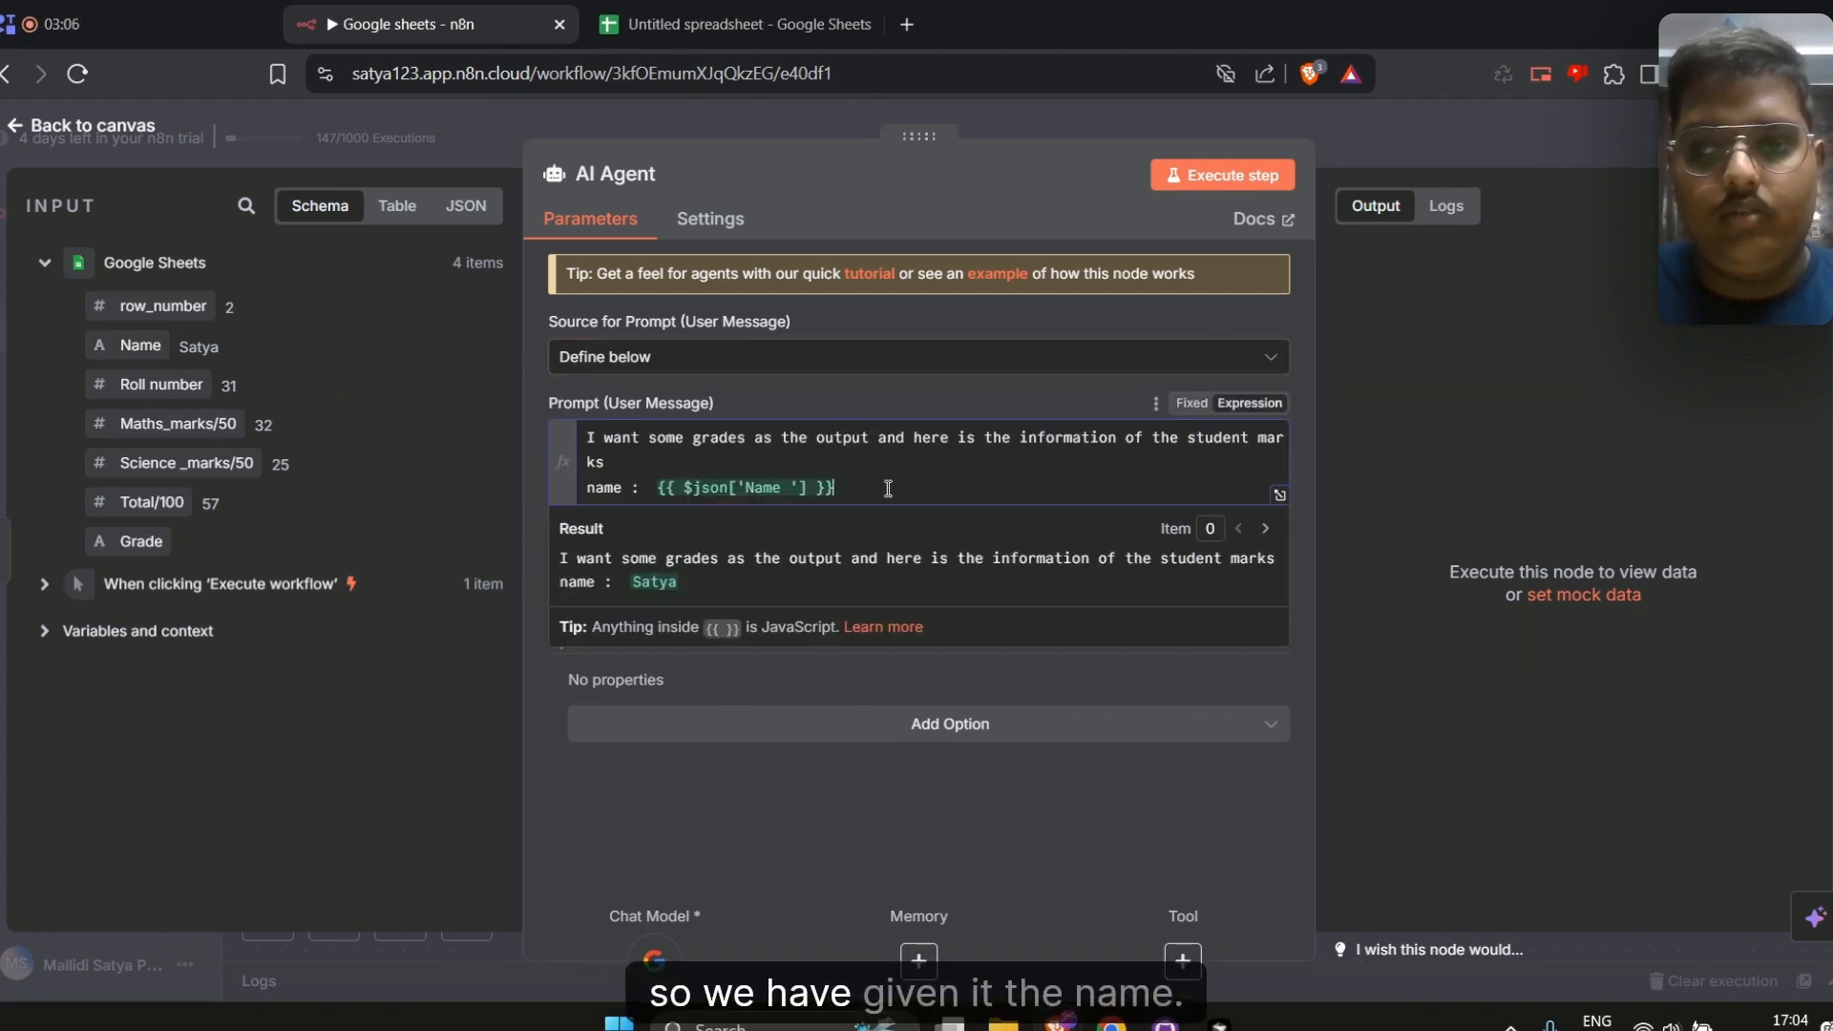
pyautogui.press('Return')
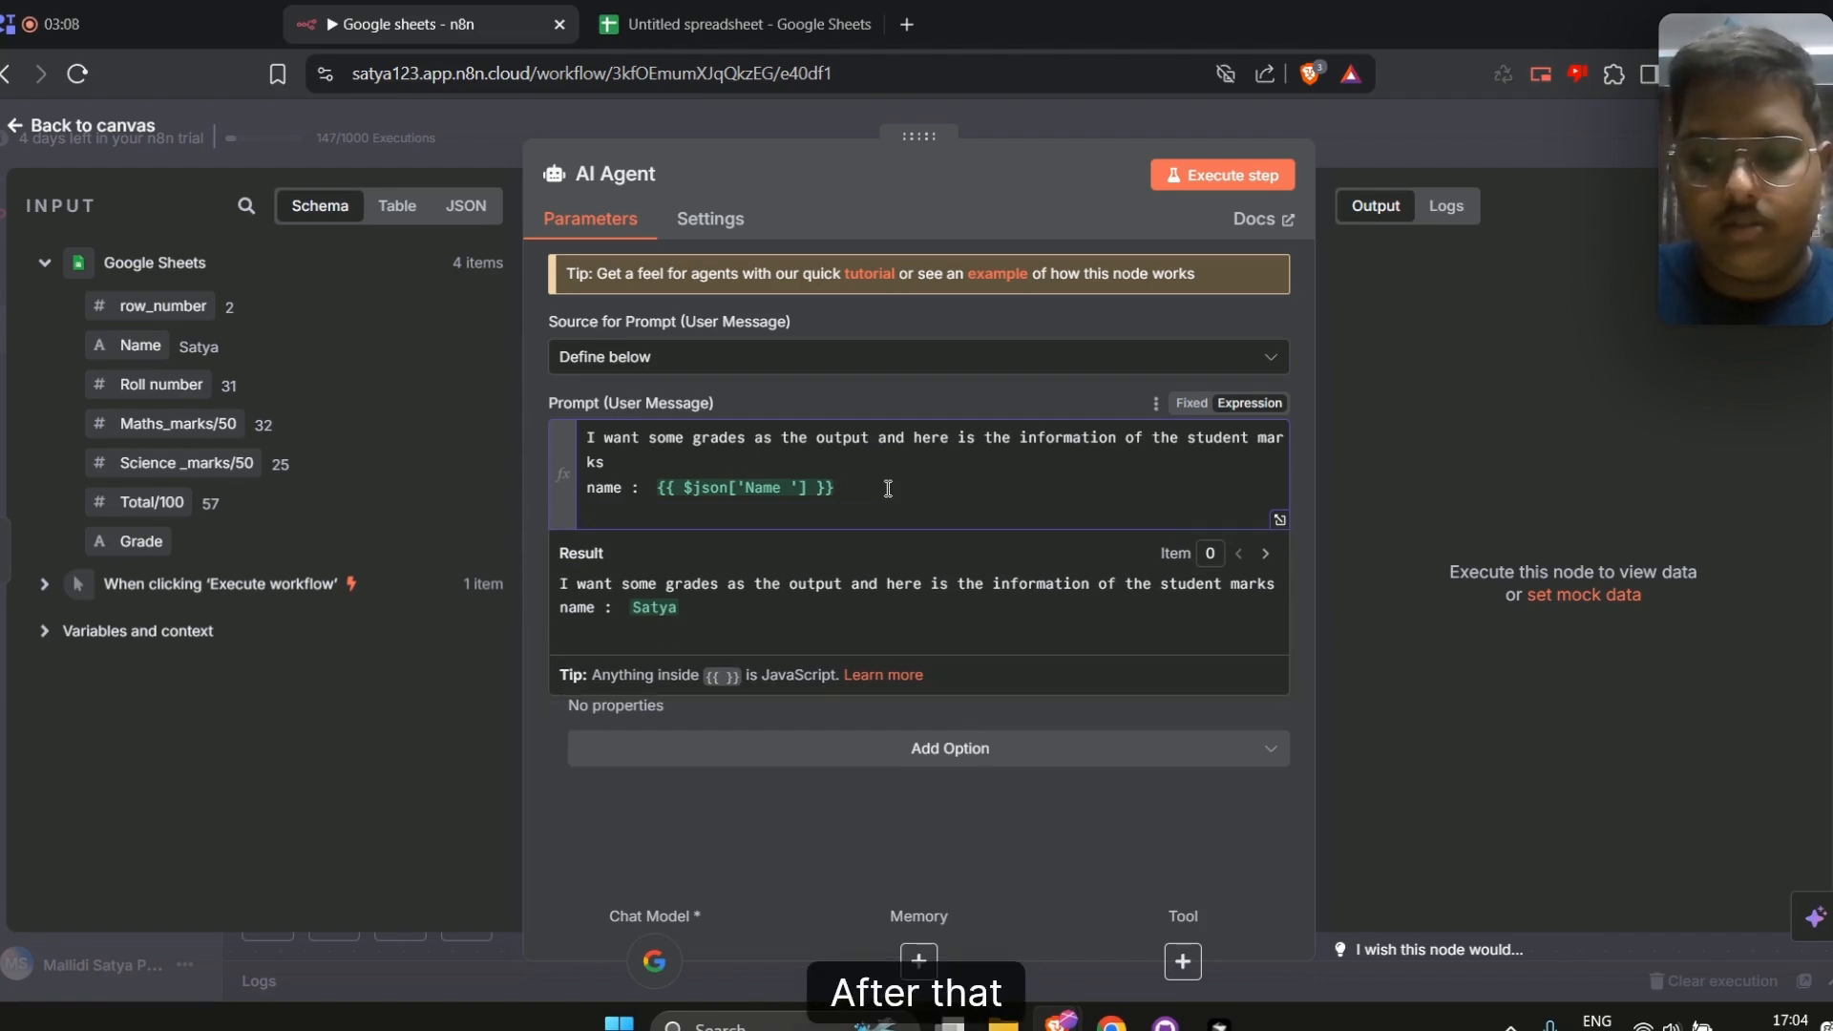
pyautogui.write('Total ')
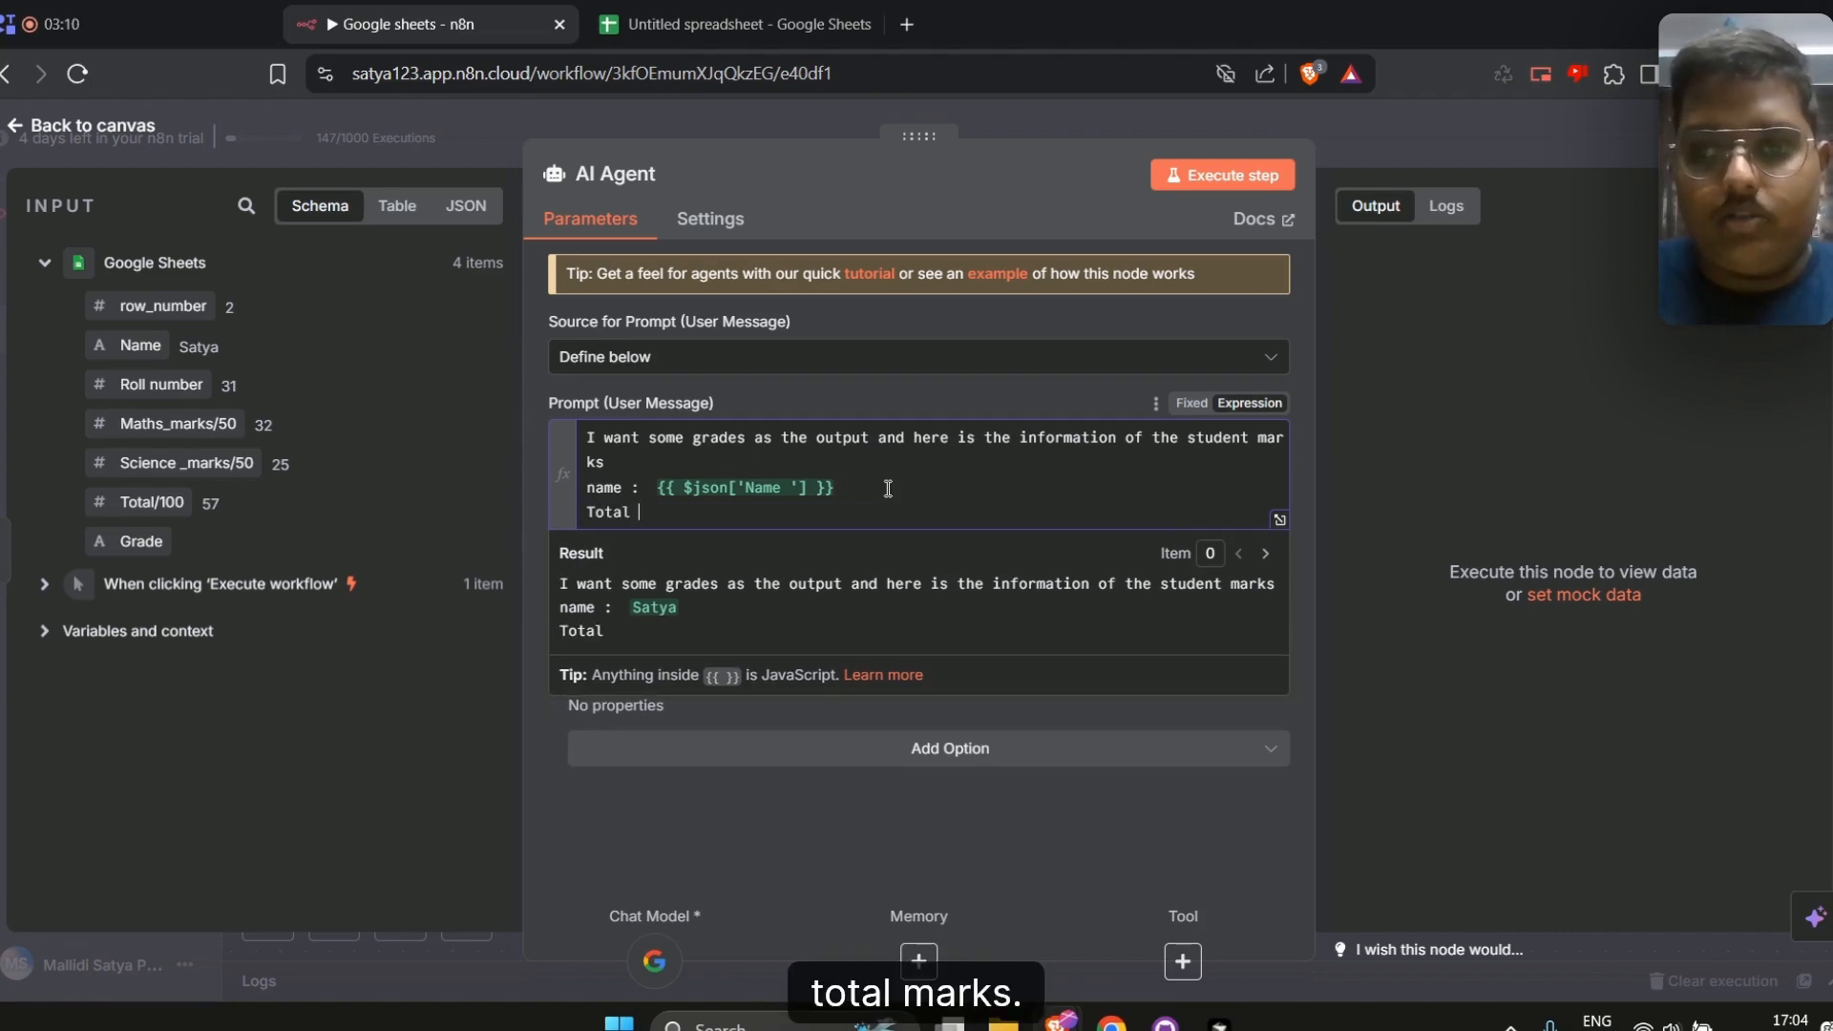
pyautogui.write('marks :')
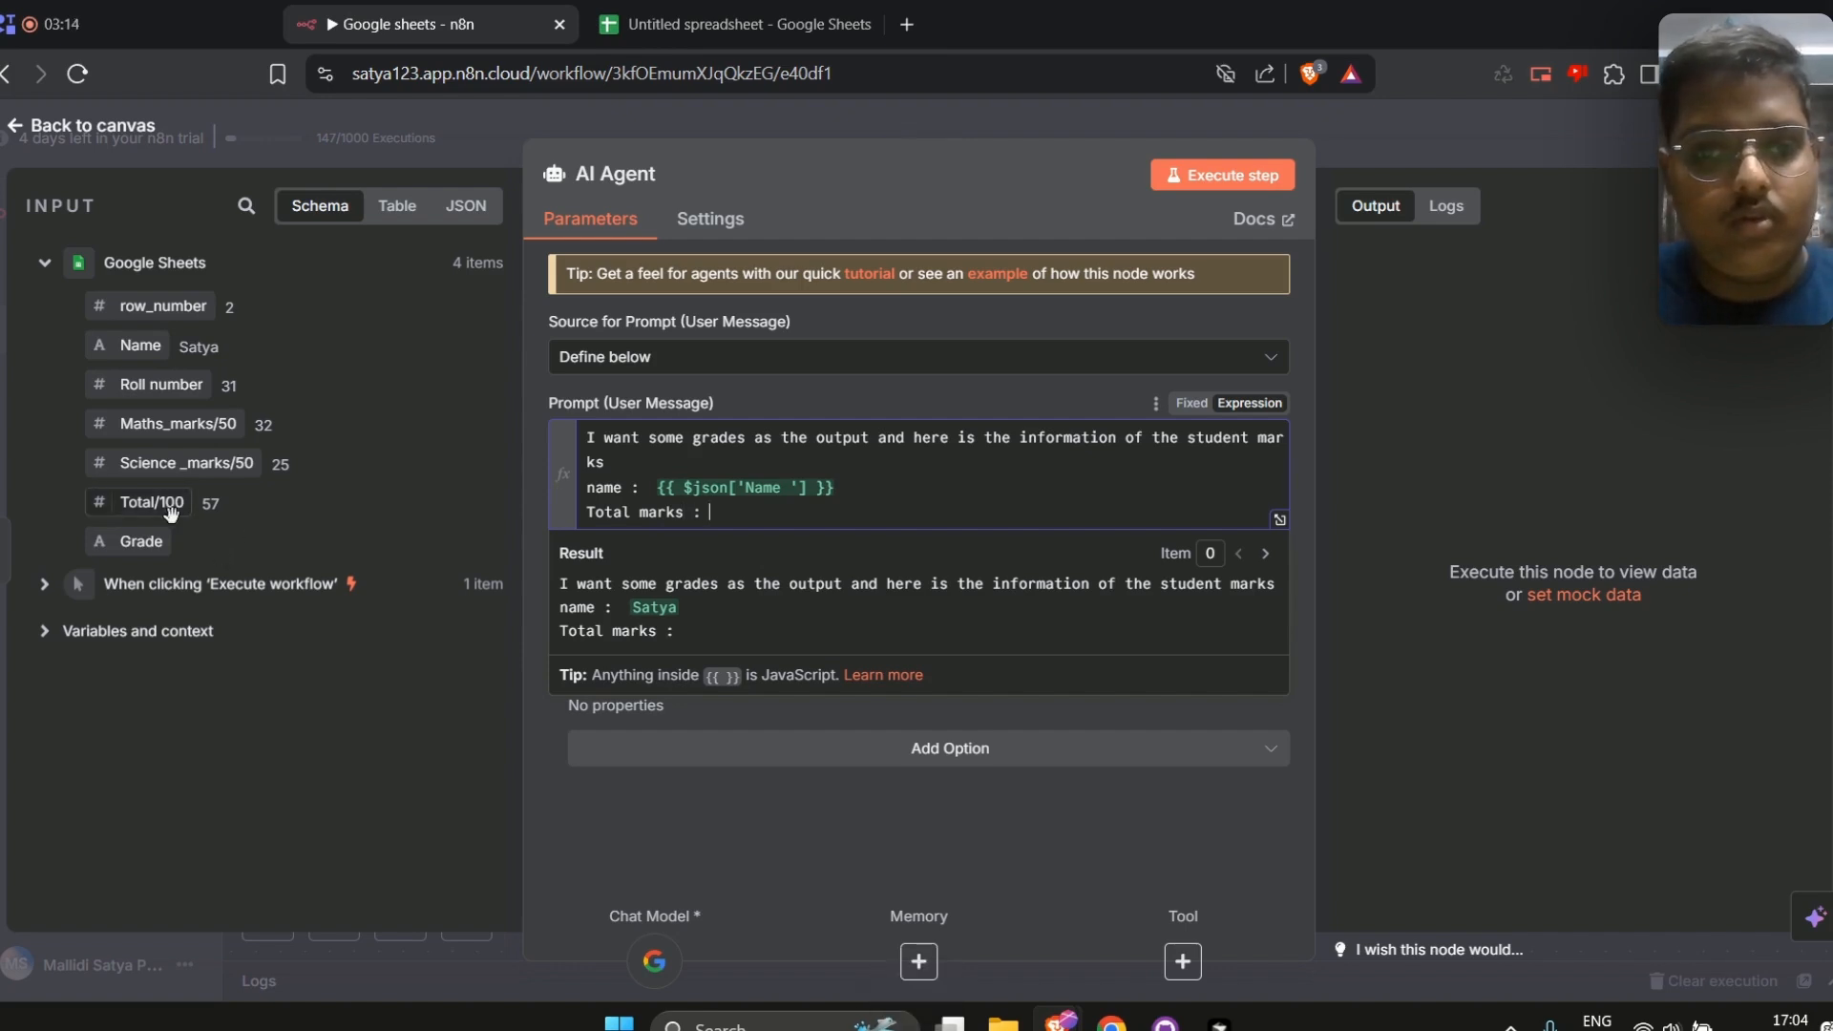
pyautogui.moveTo(151, 502); pyautogui.dragTo(731, 512)
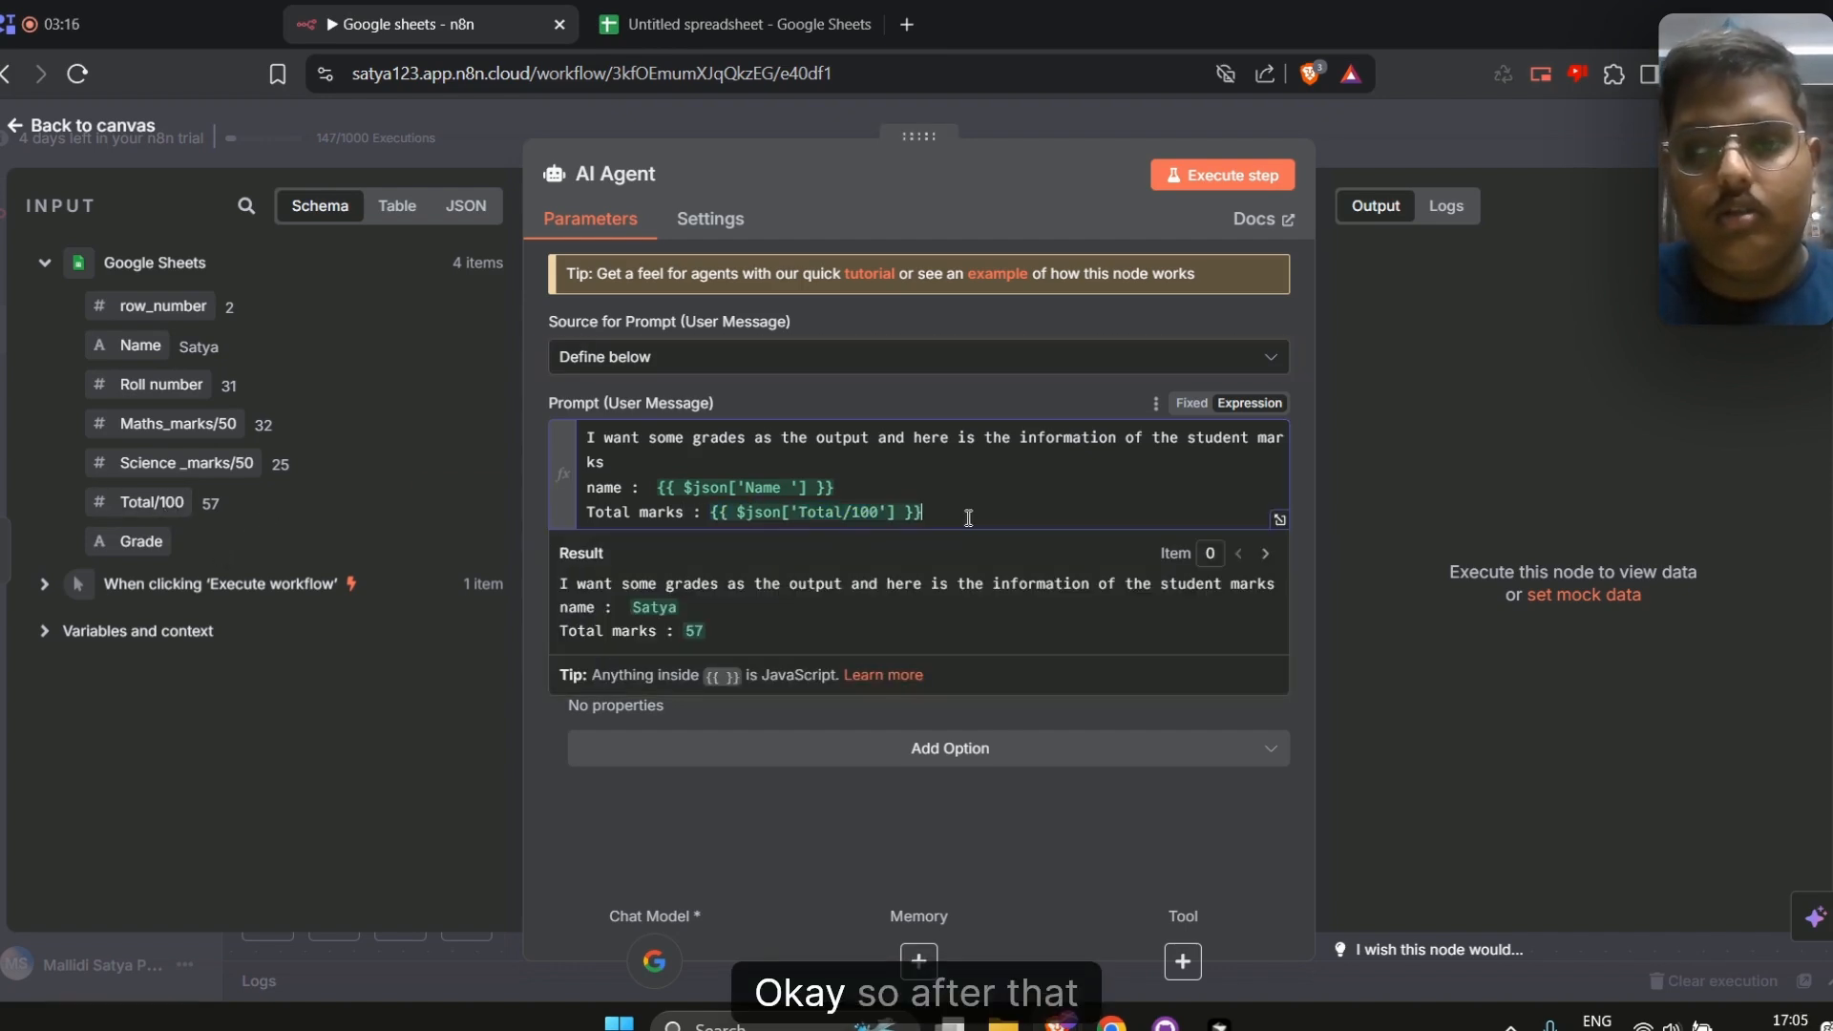
# Continue the prompt with "The grades go like this" and grade lines 100-90 - A+, 90-80 - A, 80-70 - B+
pyautogui.press('Return')
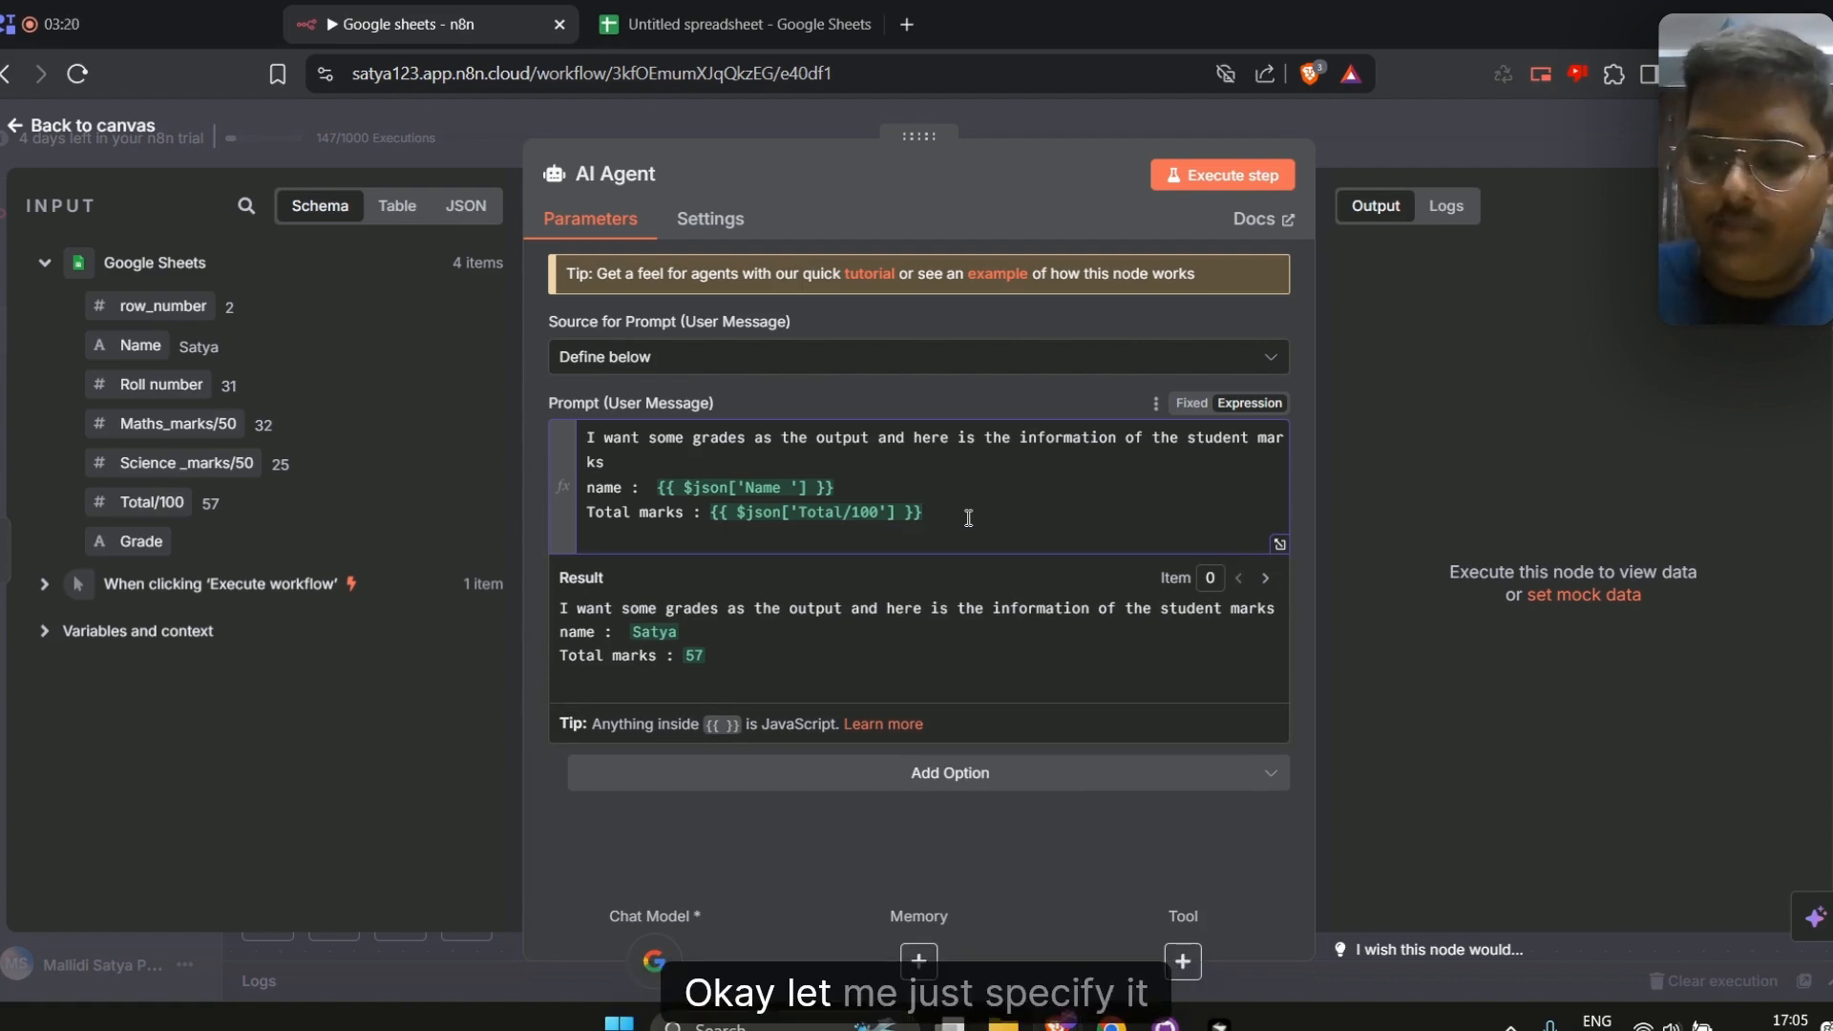
pyautogui.write('The')
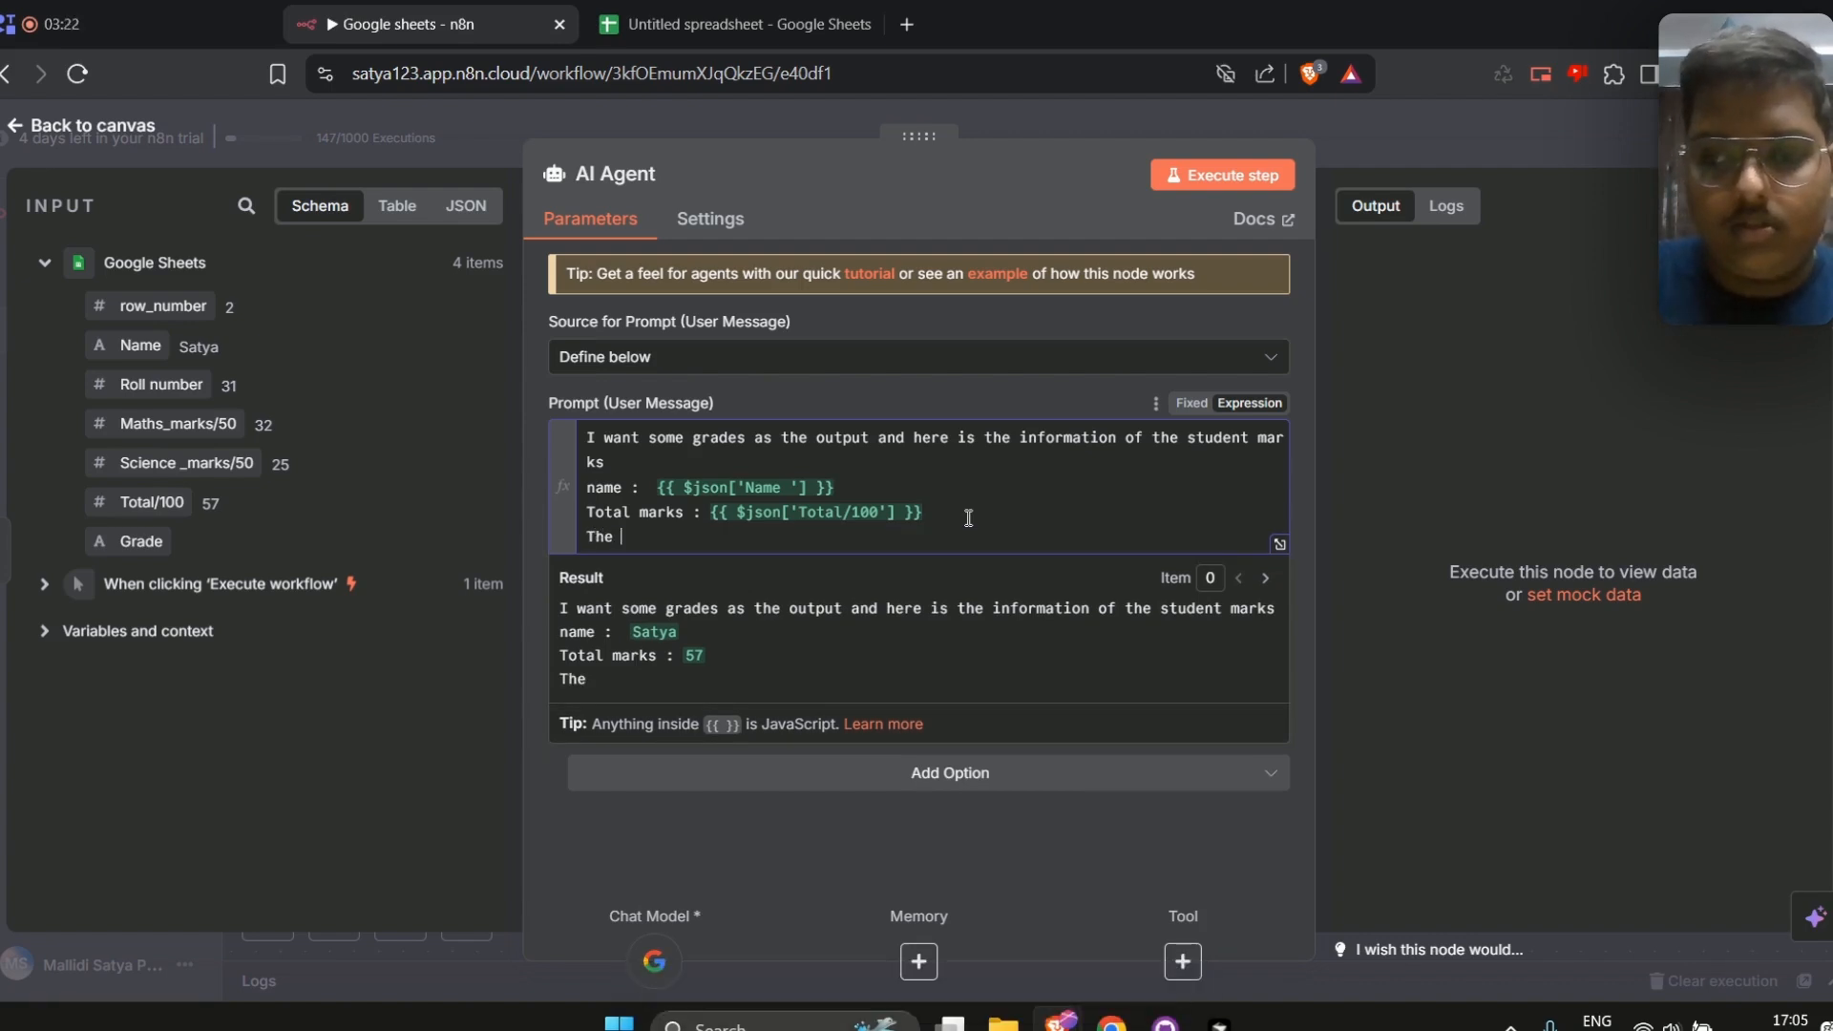
pyautogui.write(' grades ')
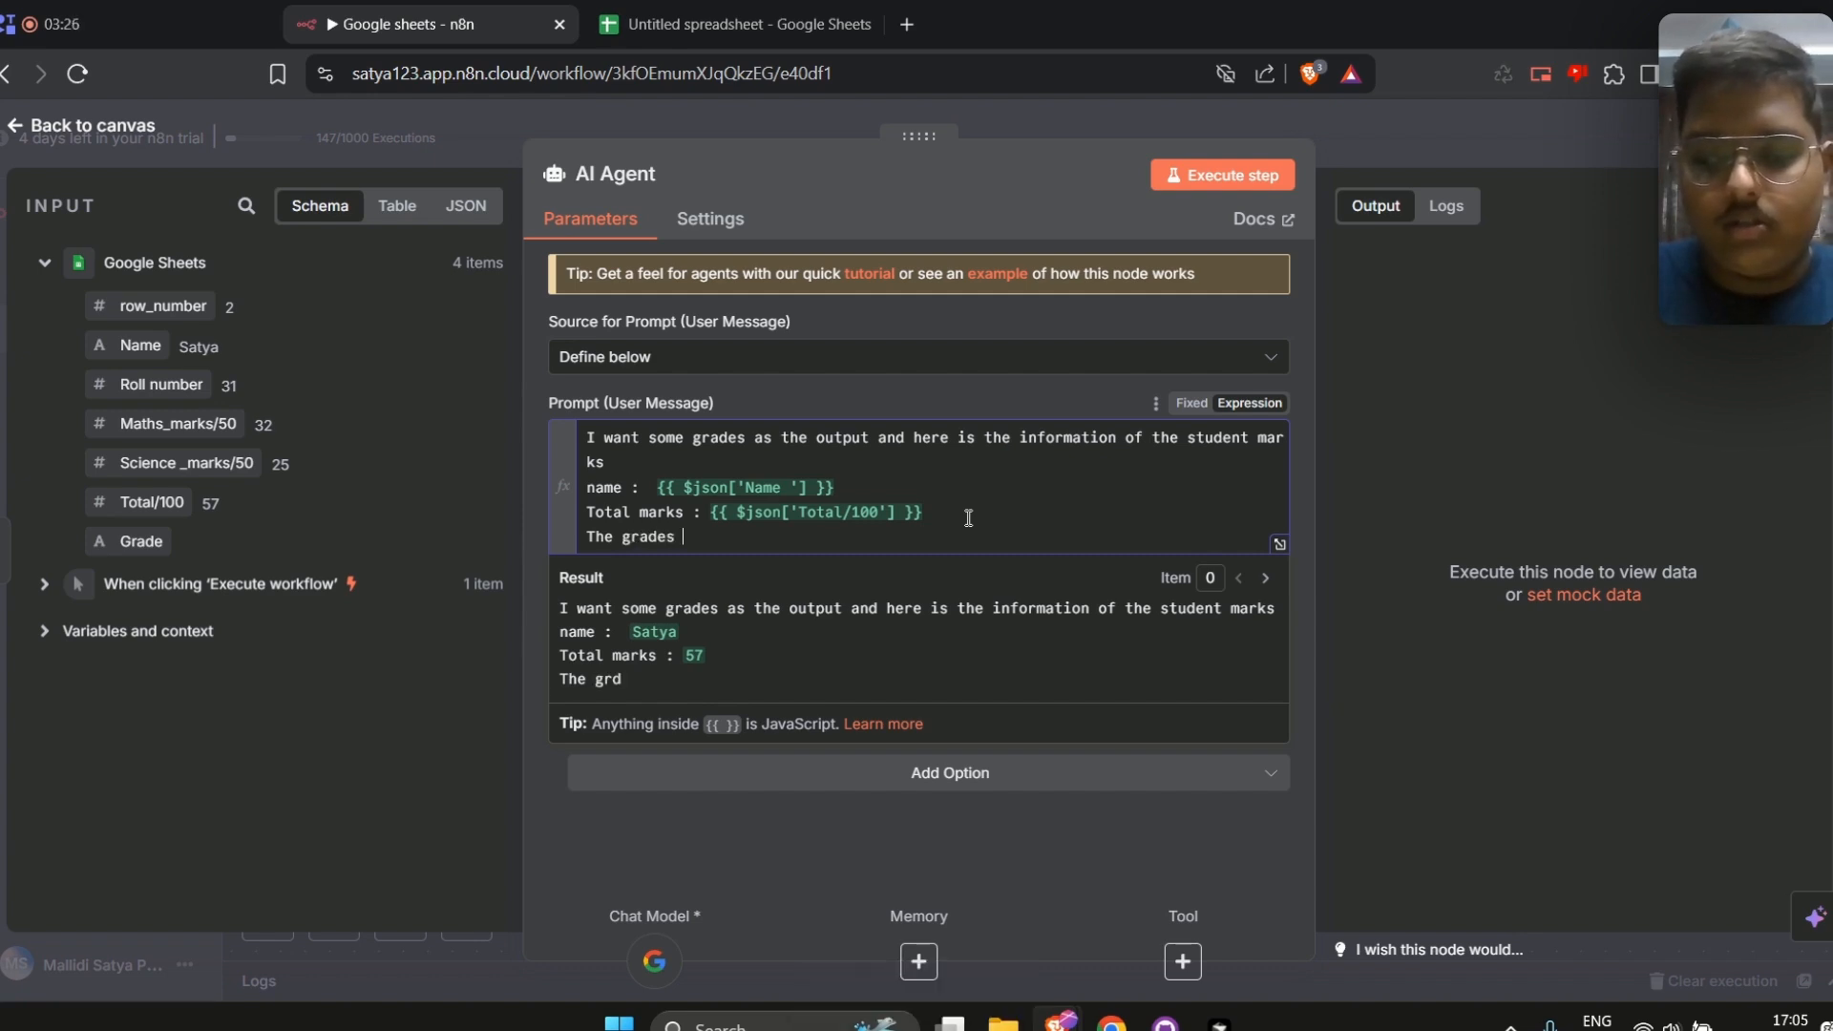
pyautogui.write('go like this')
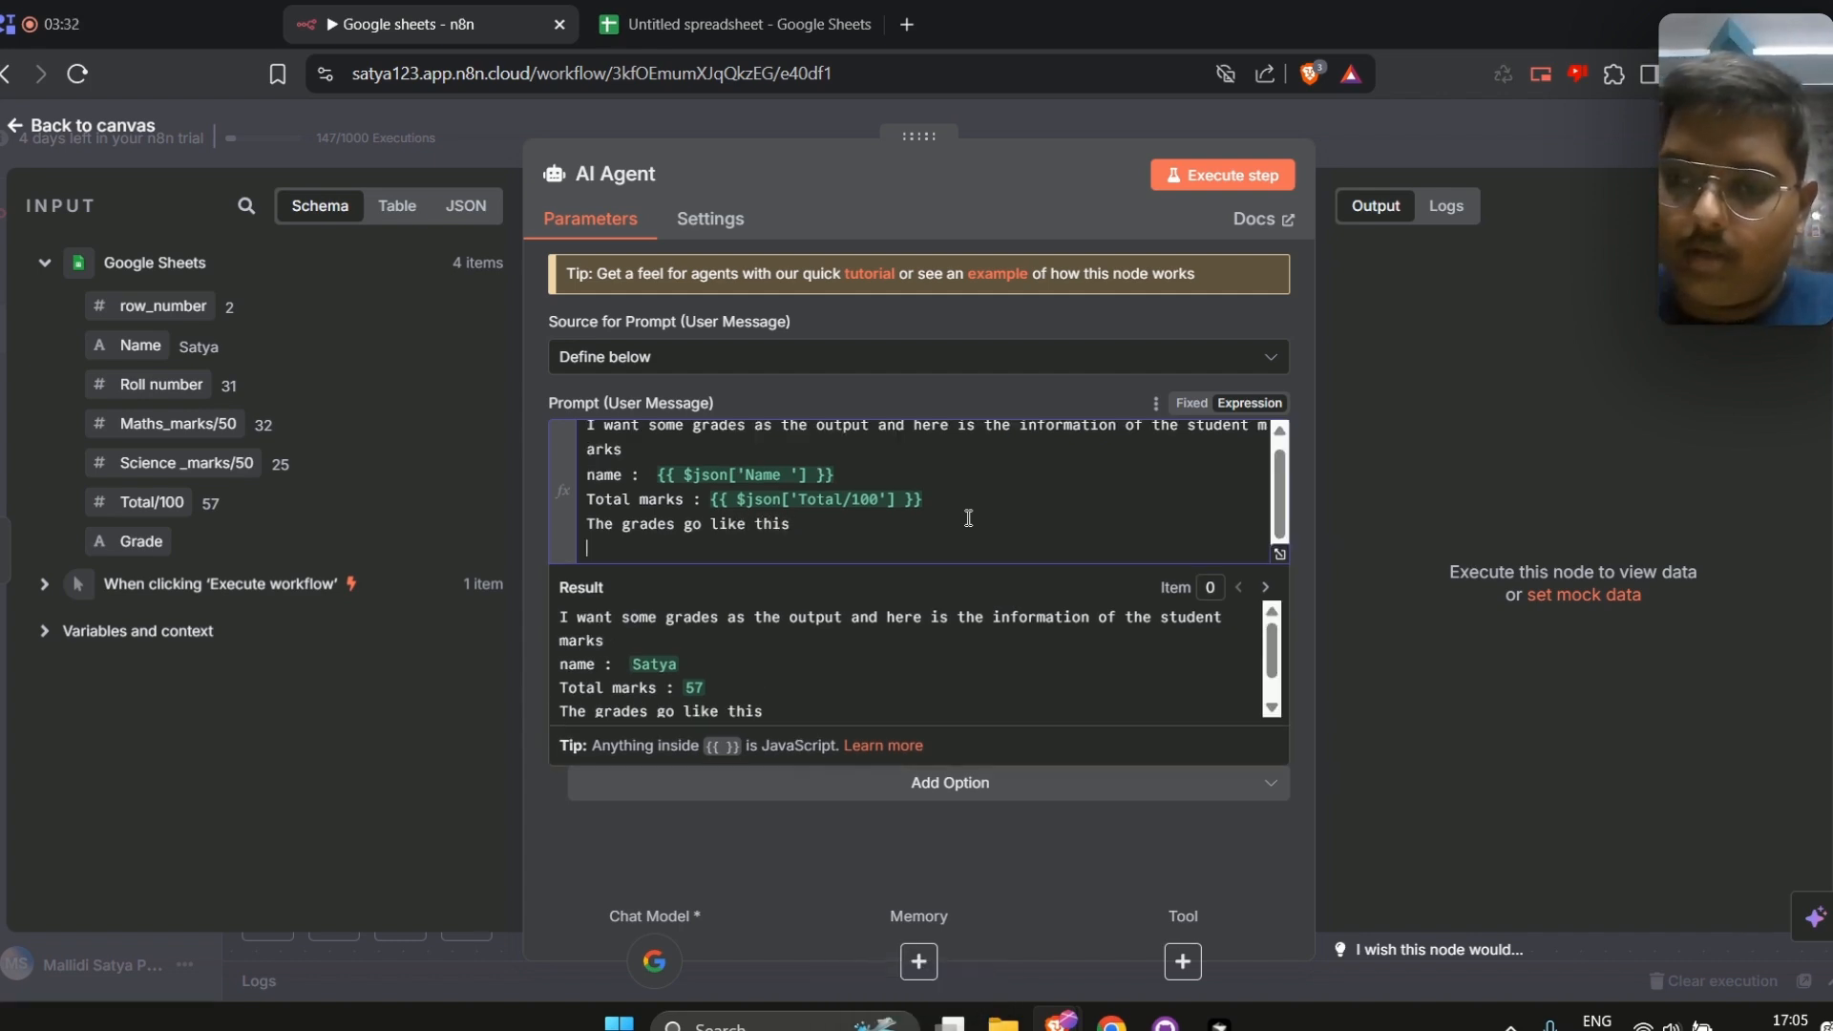
pyautogui.write('-90 -')
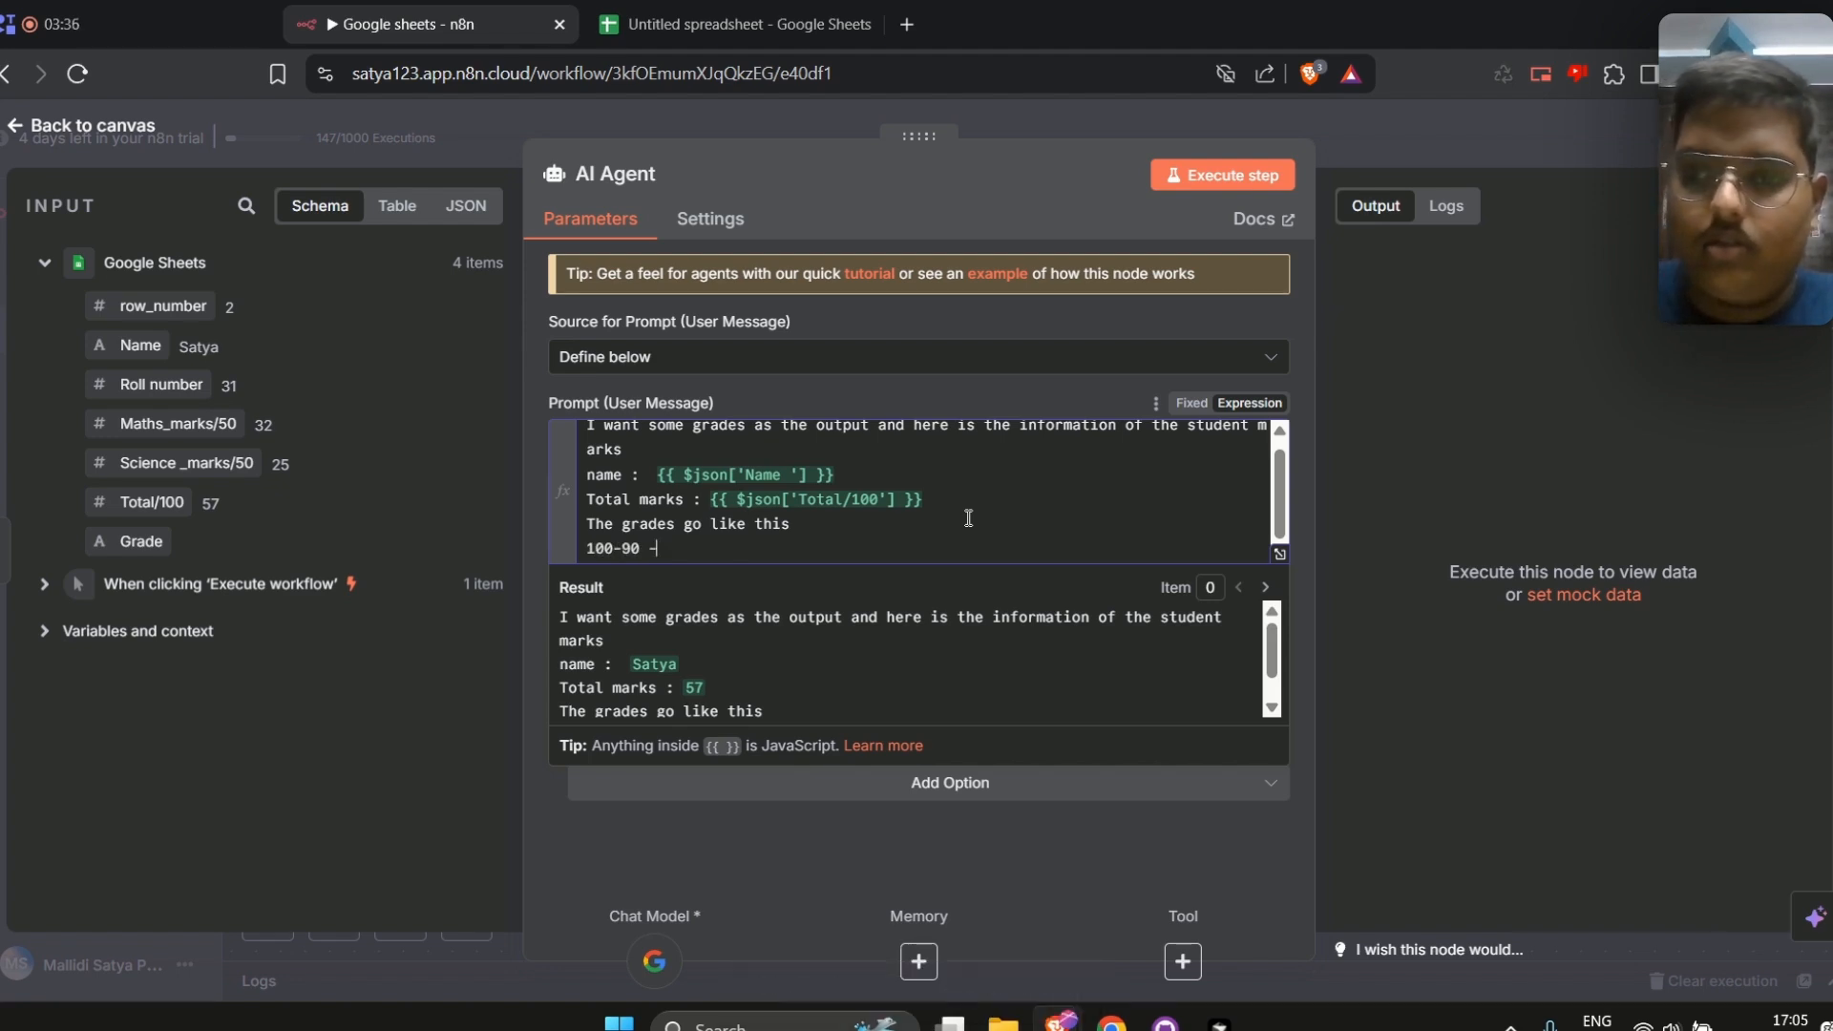
pyautogui.write(' A+')
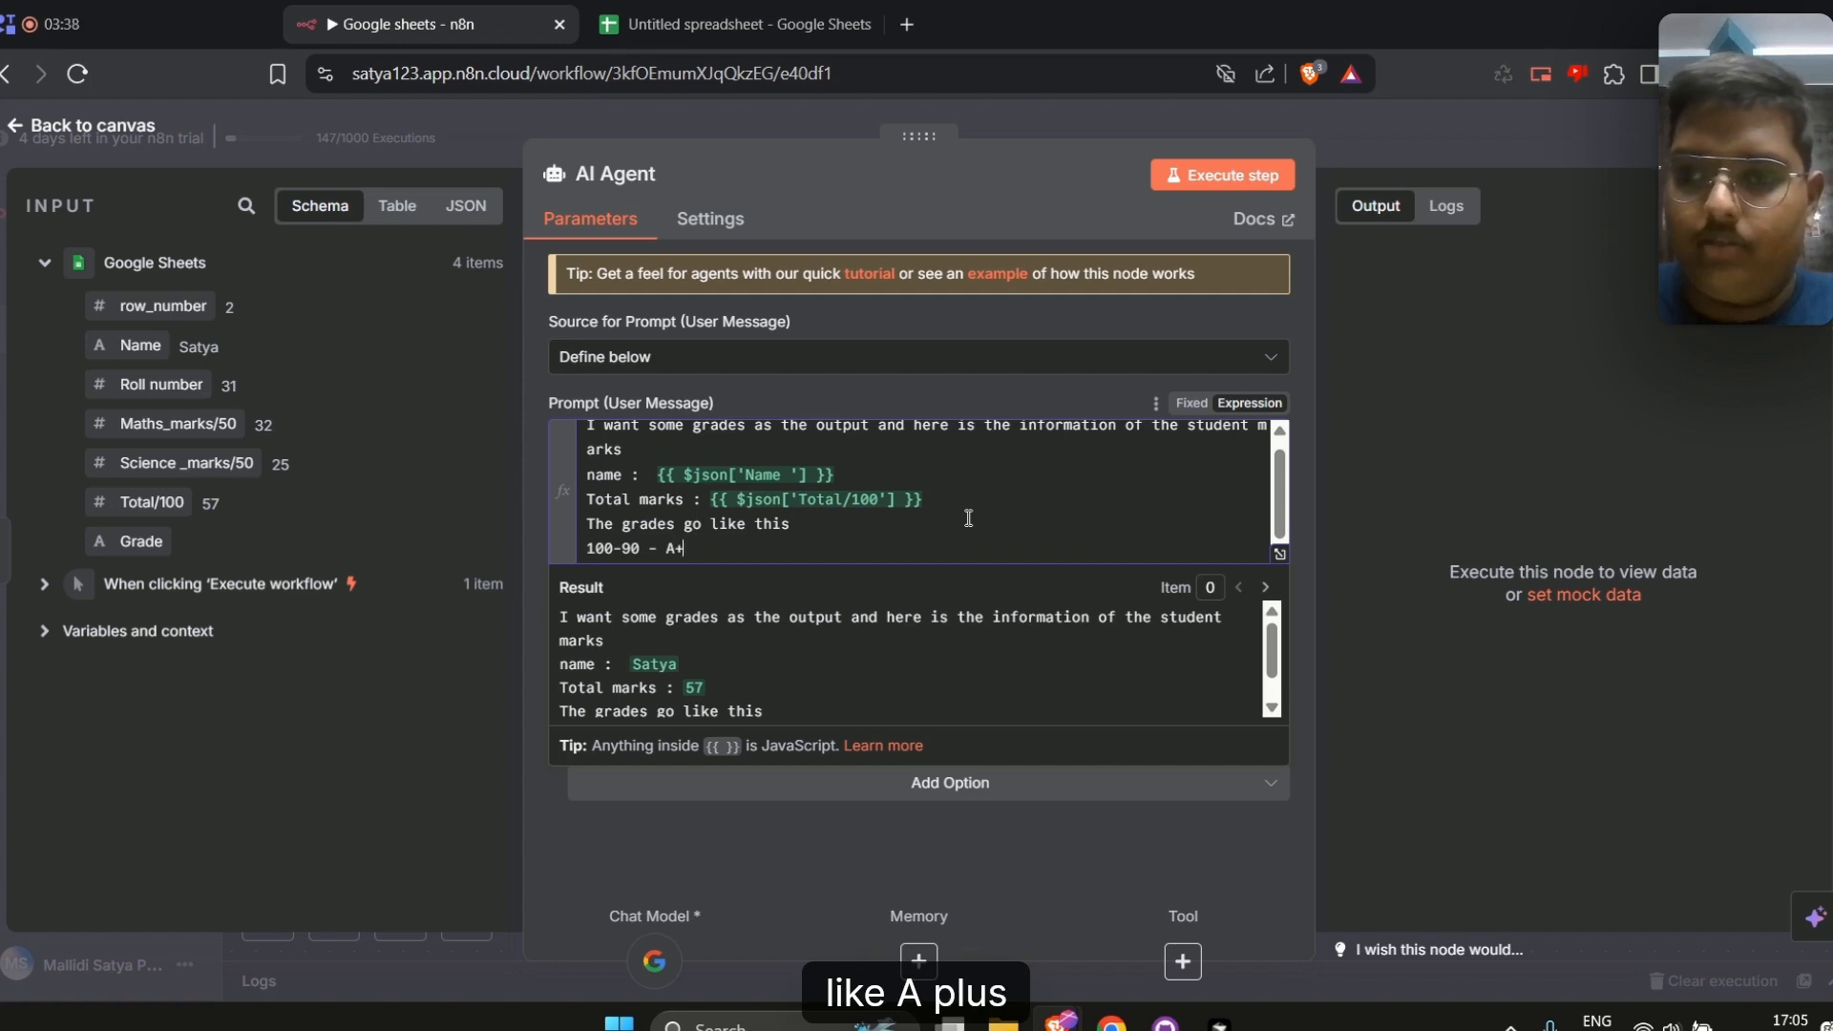
pyautogui.press('Return')
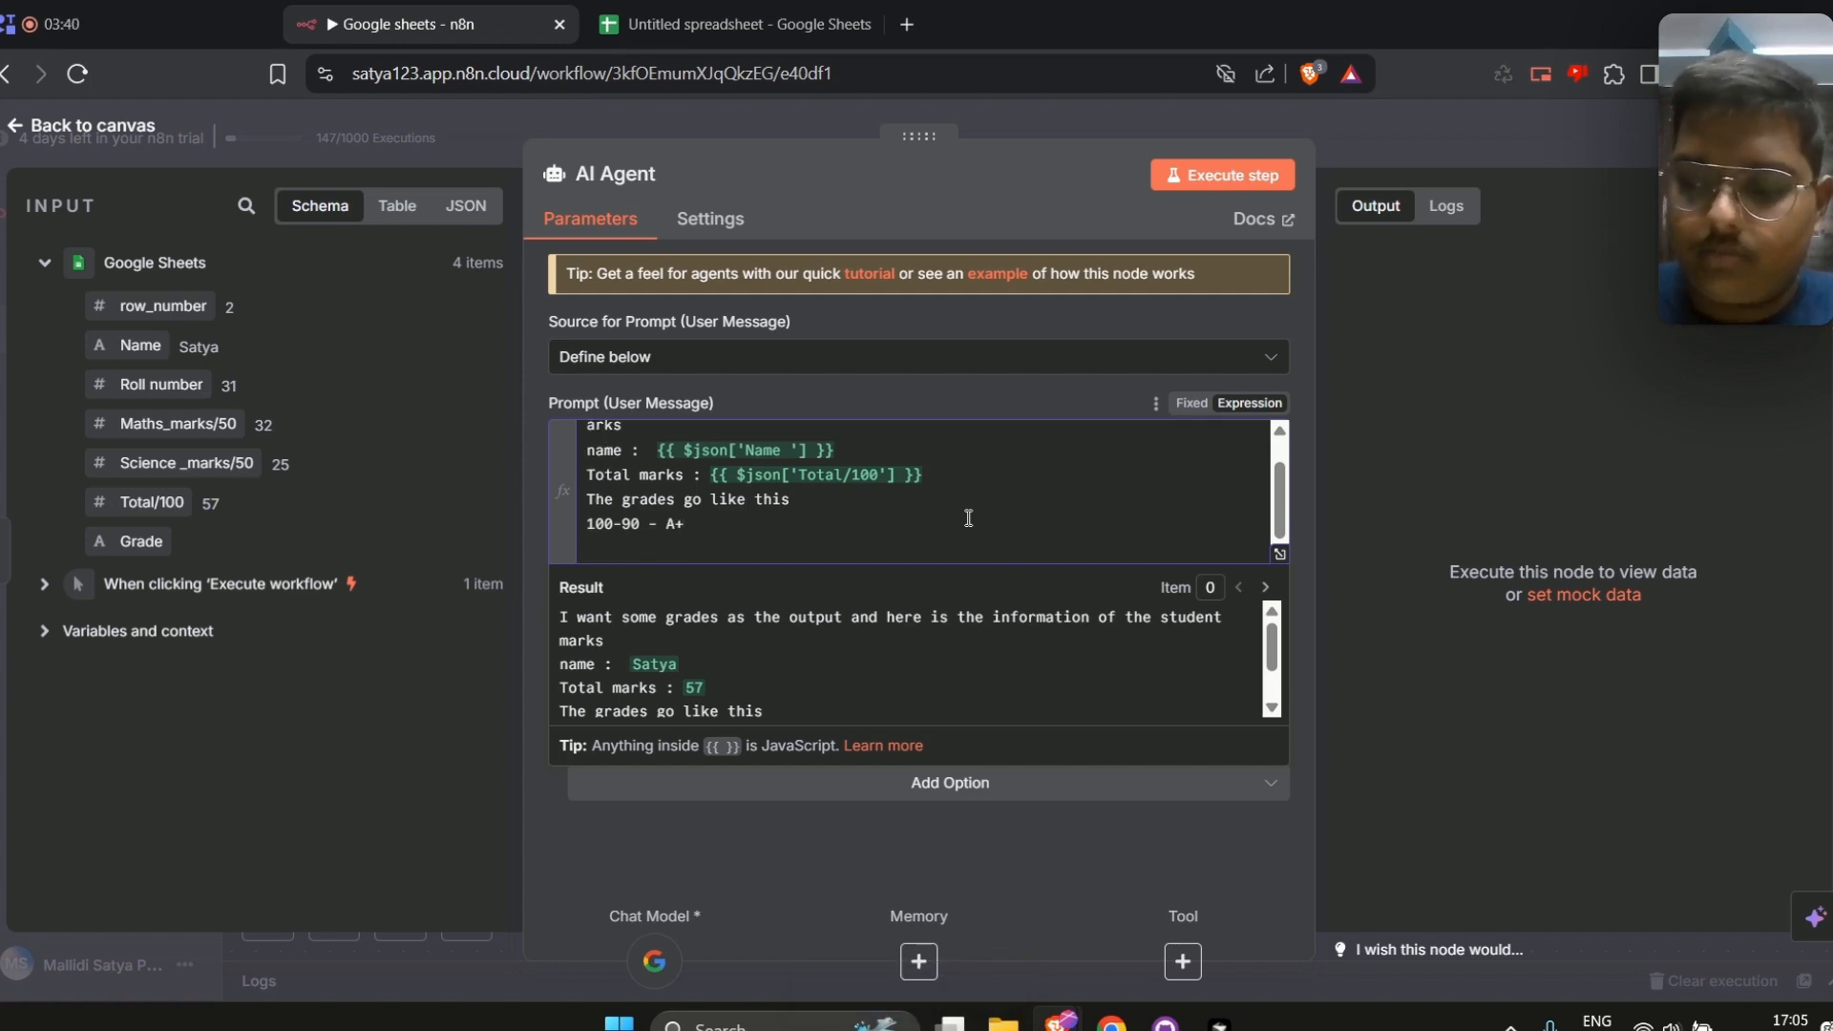
pyautogui.write('90-80')
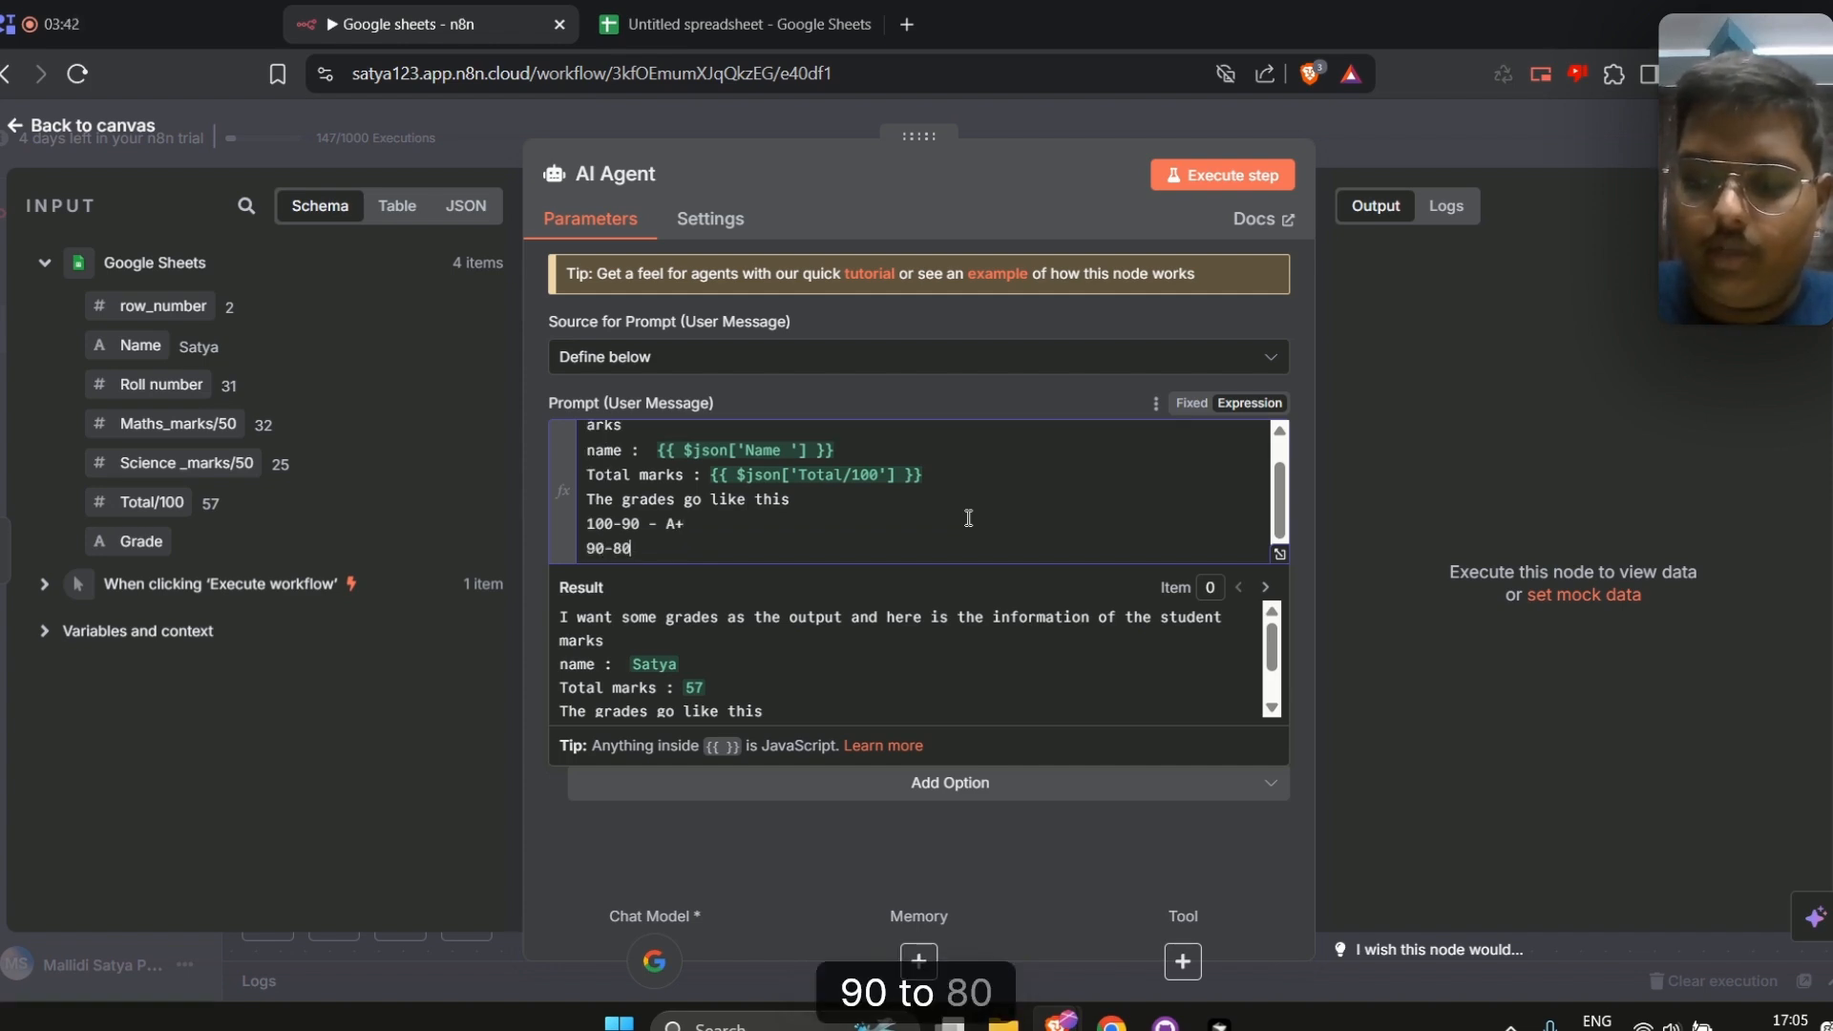
pyautogui.write(' - A')
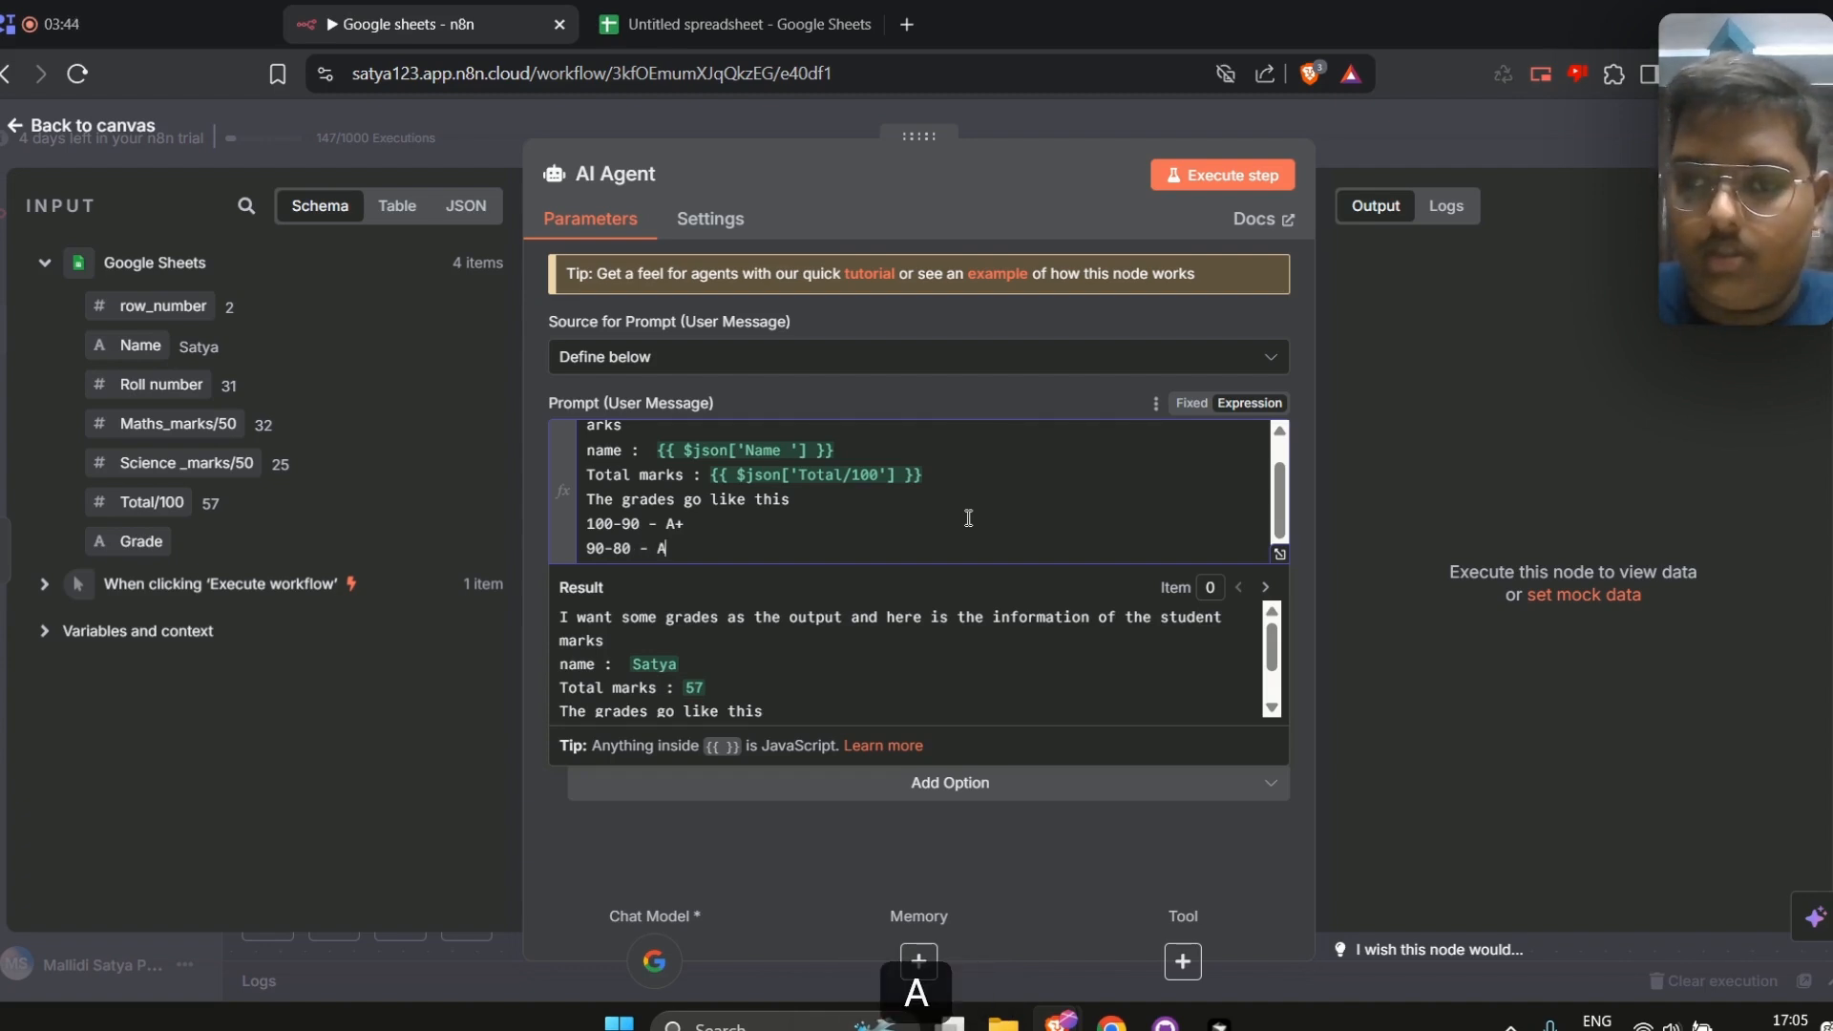
pyautogui.press('Return')
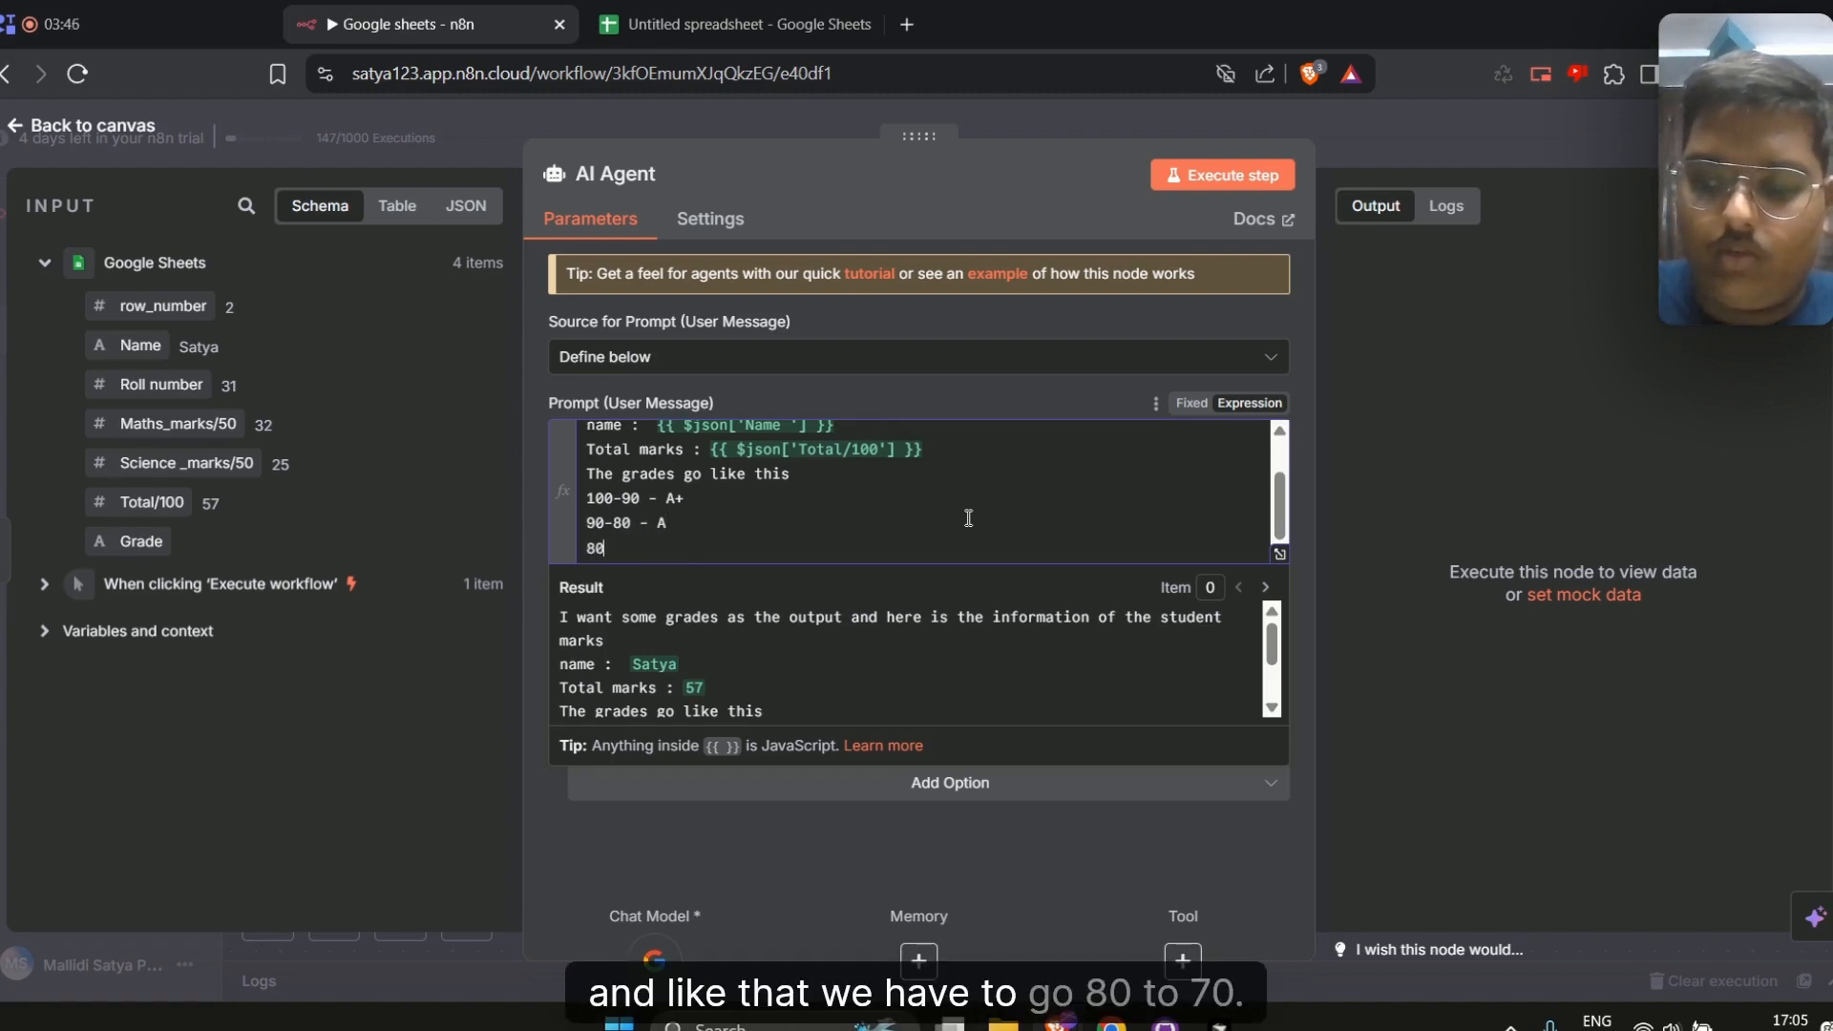
pyautogui.write('80-70 ')
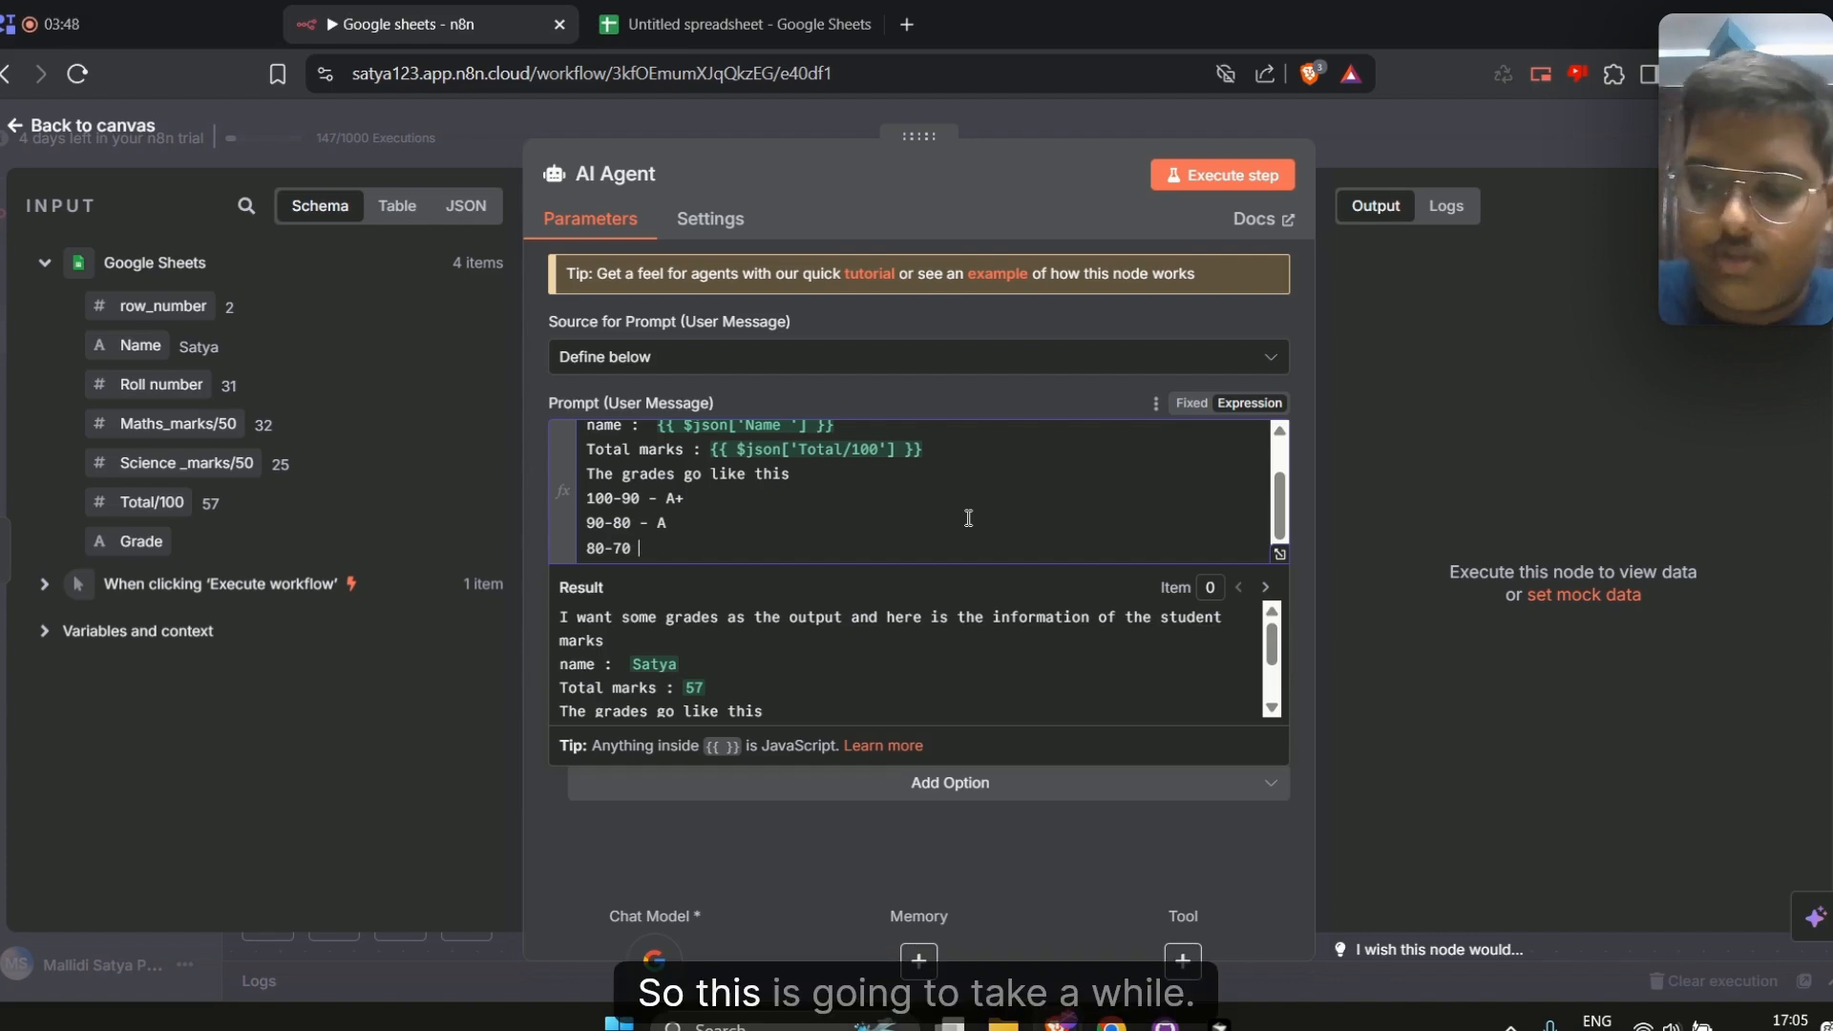
pyautogui.write('-B+')
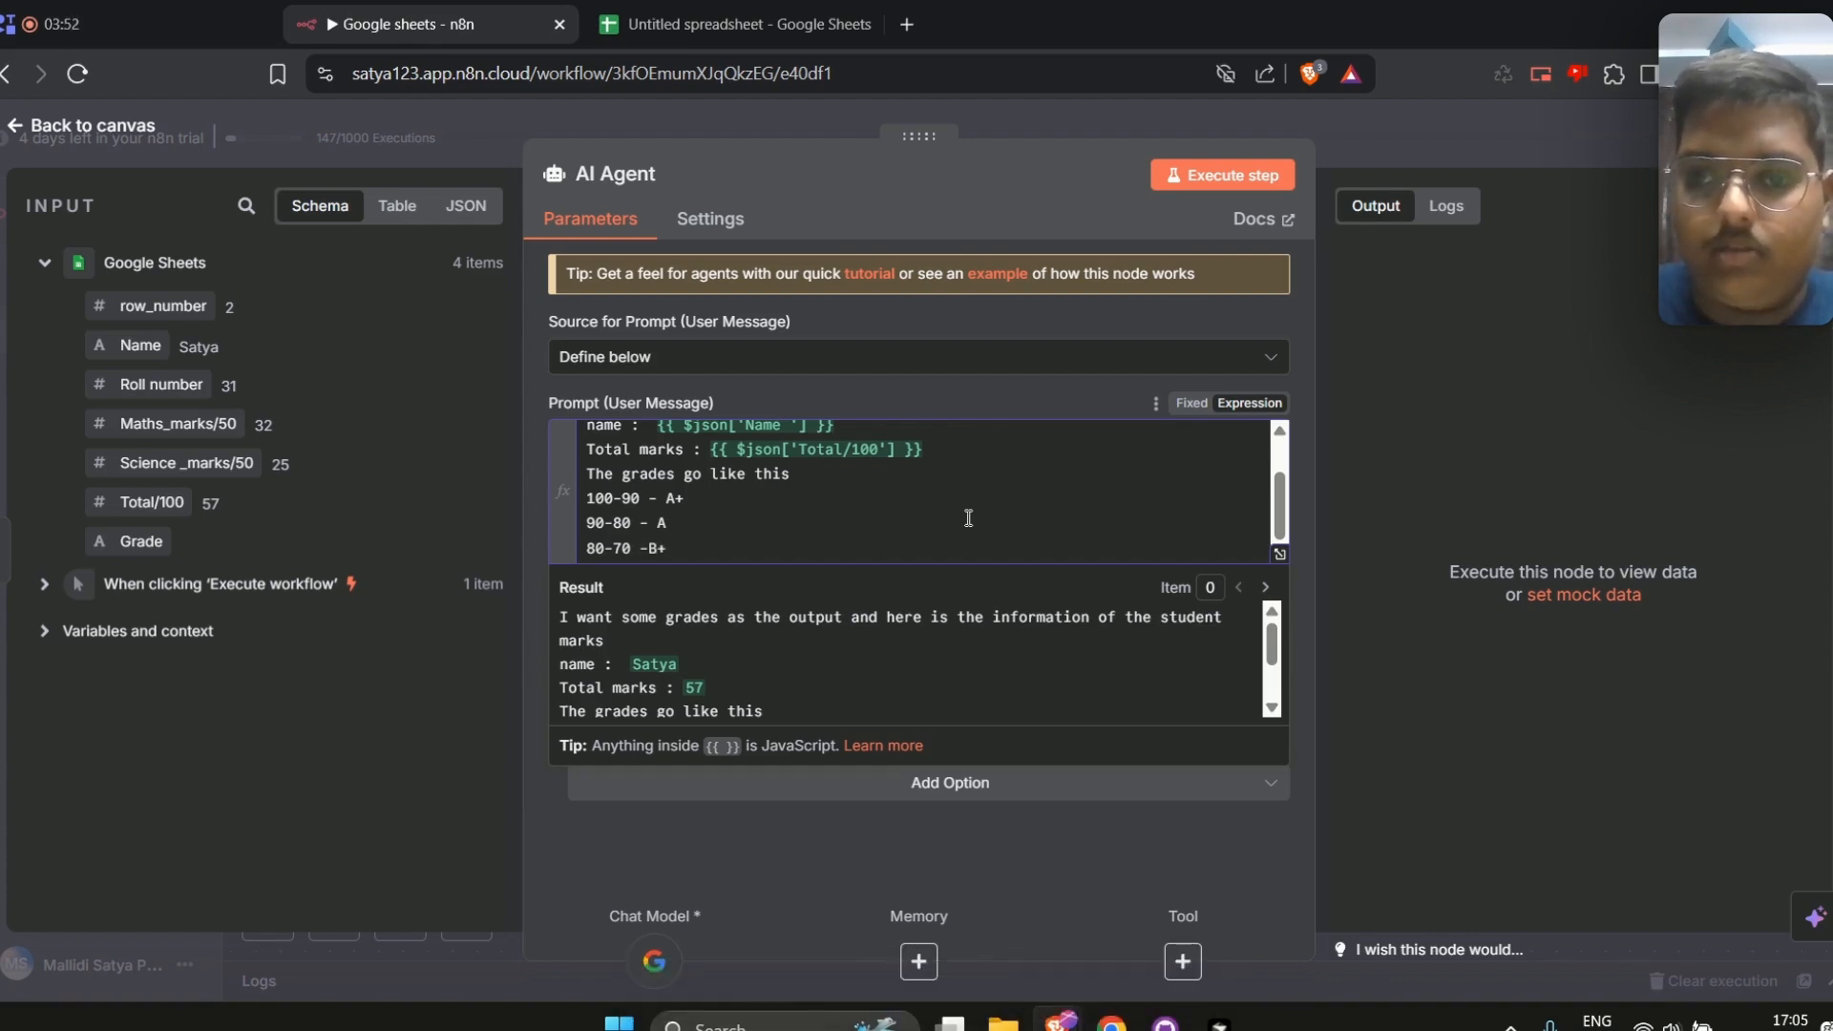
pyautogui.press('Return')
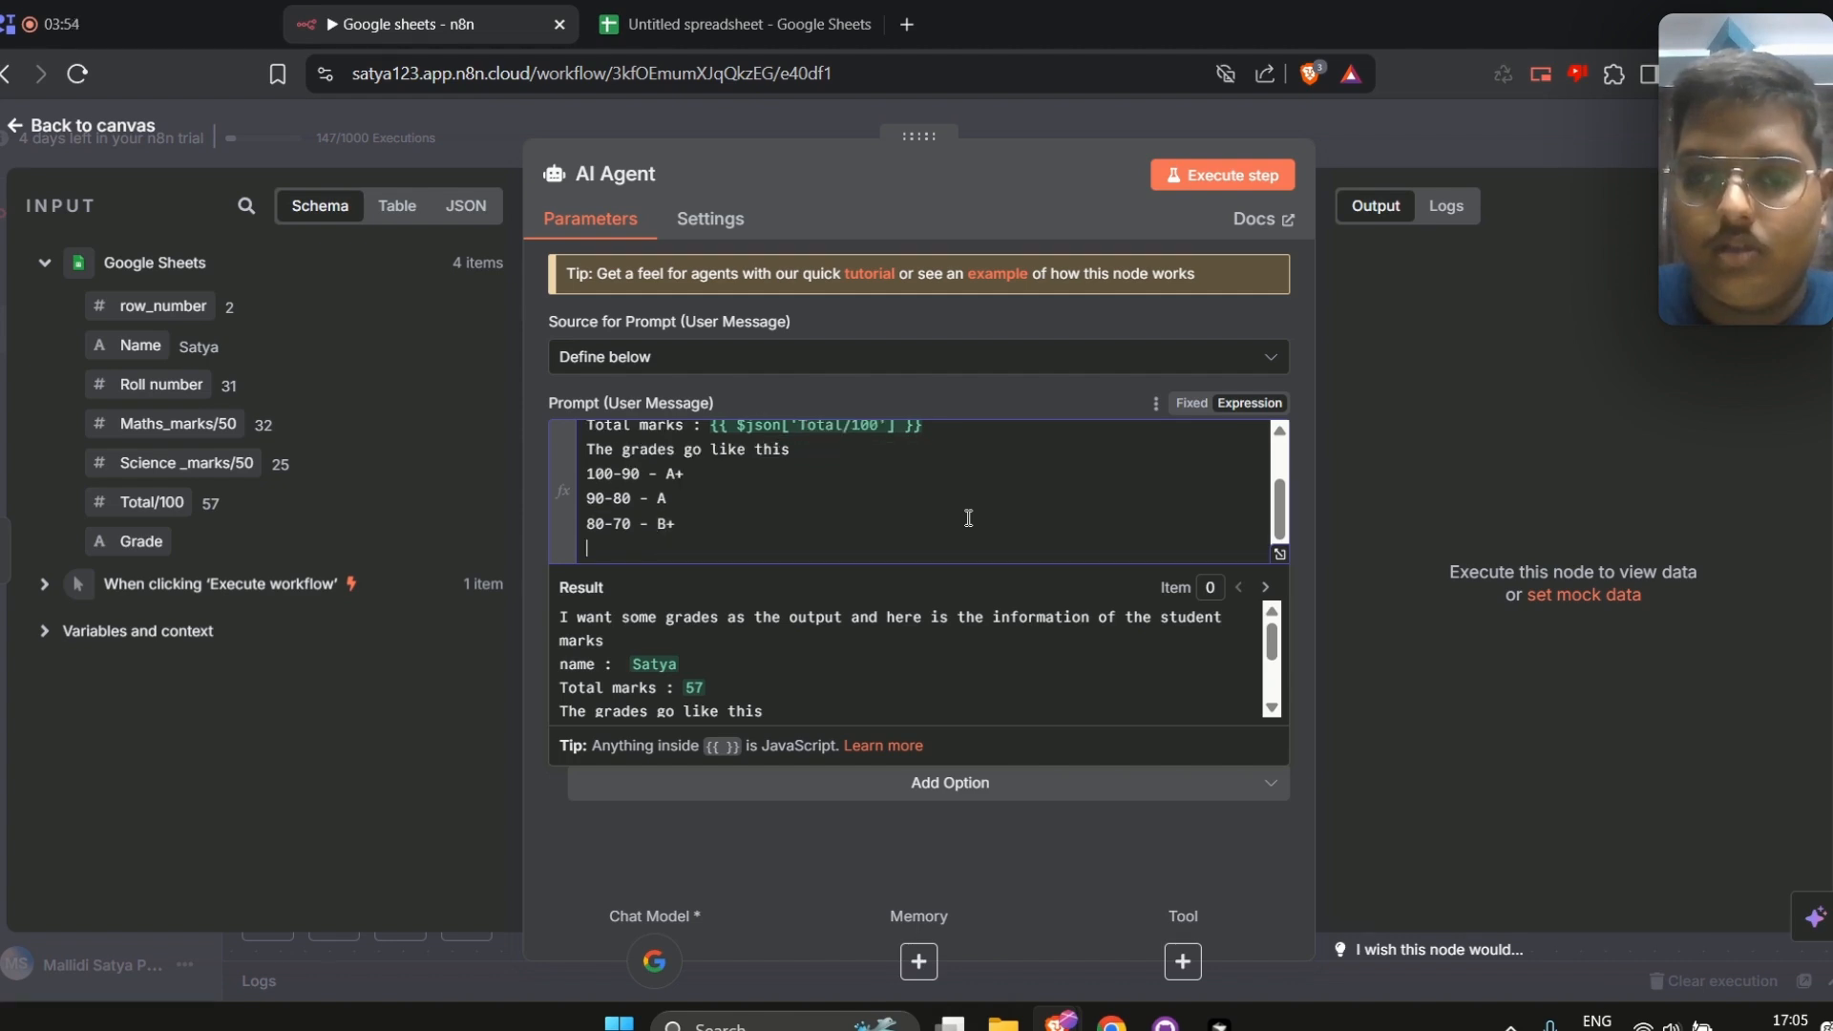
# Add grade lines 70-60 - B, 60-50 - C+ and 50-35 - C to the prompt
pyautogui.write('70-')
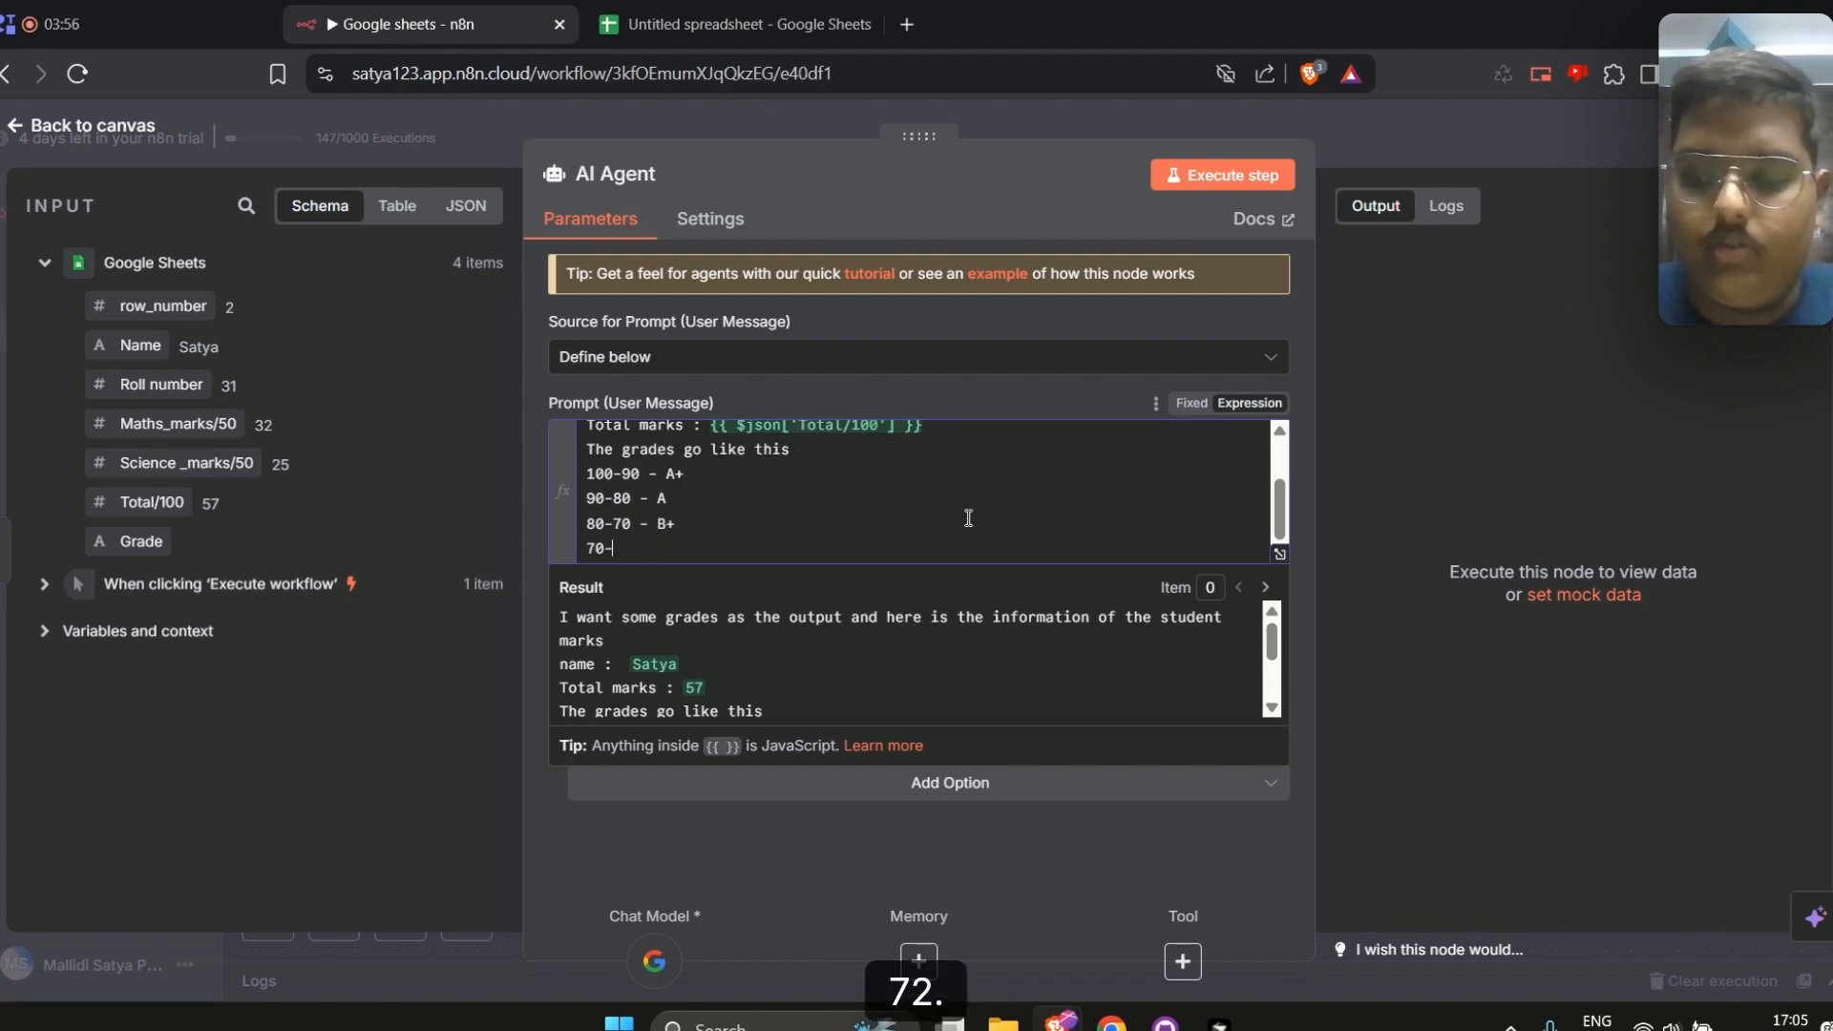
pyautogui.write('60 -')
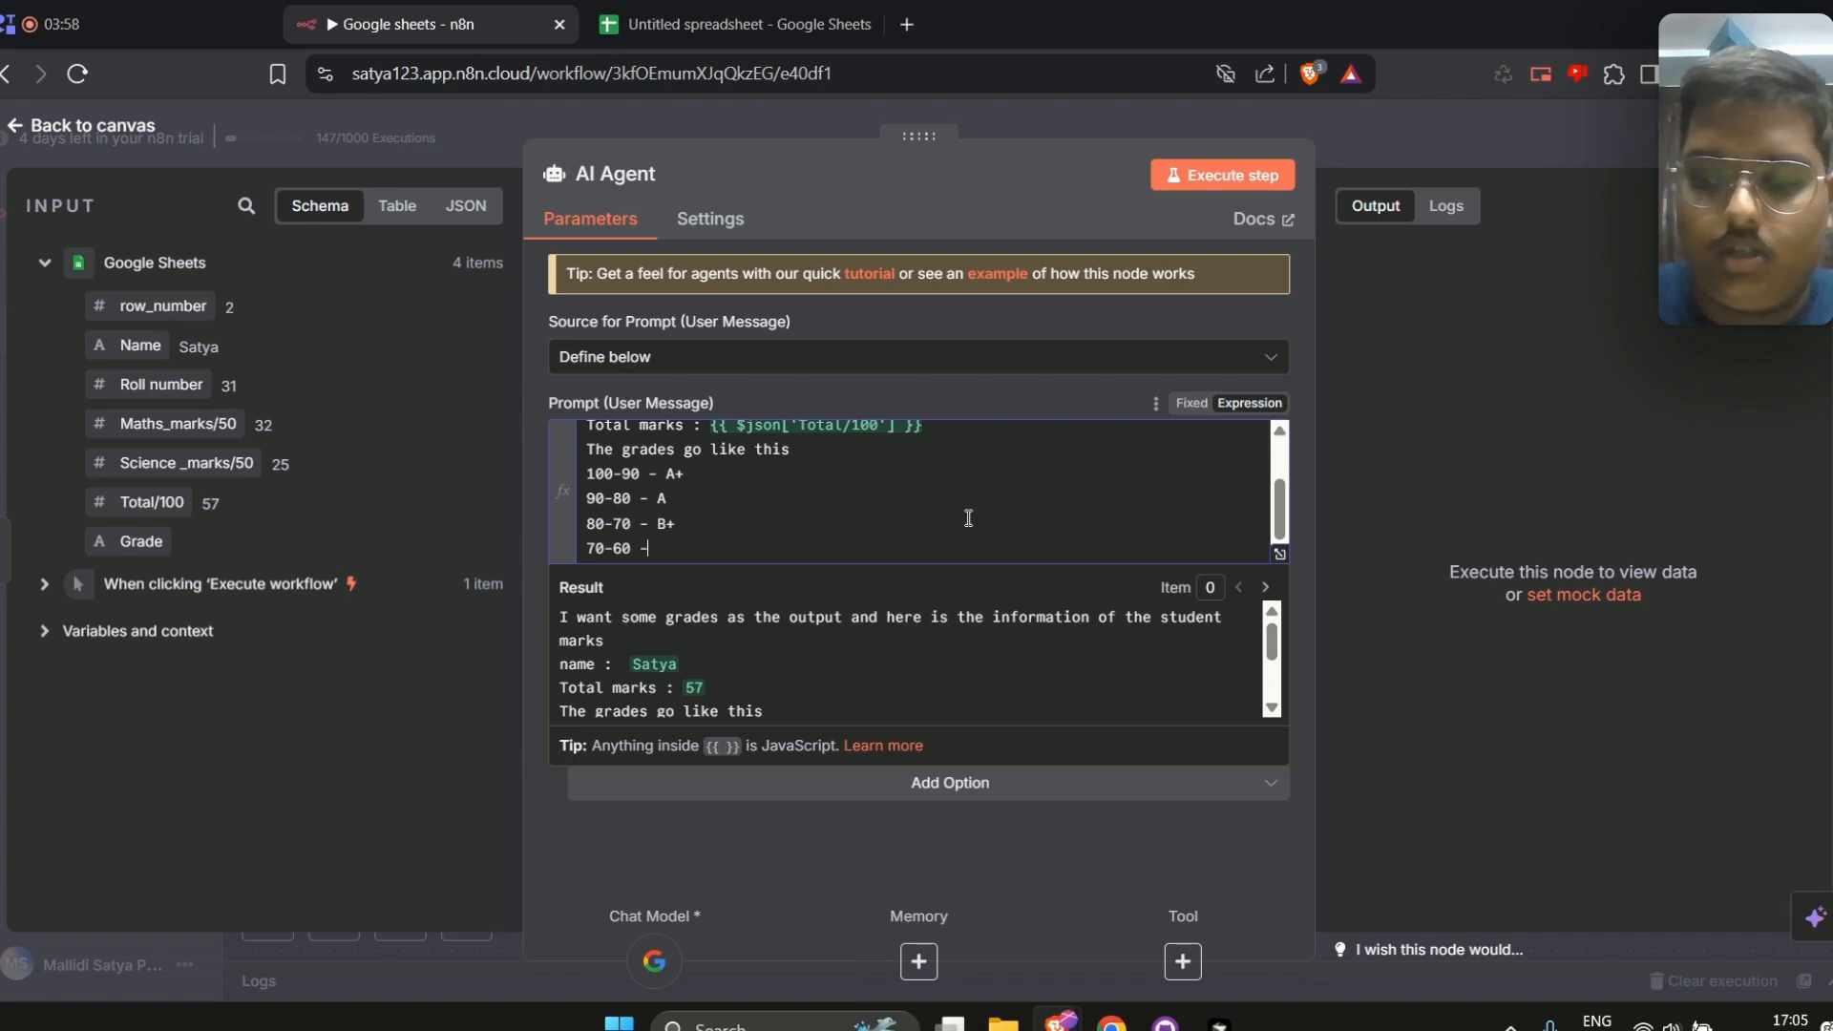
pyautogui.write('B')
pyautogui.press('Return')
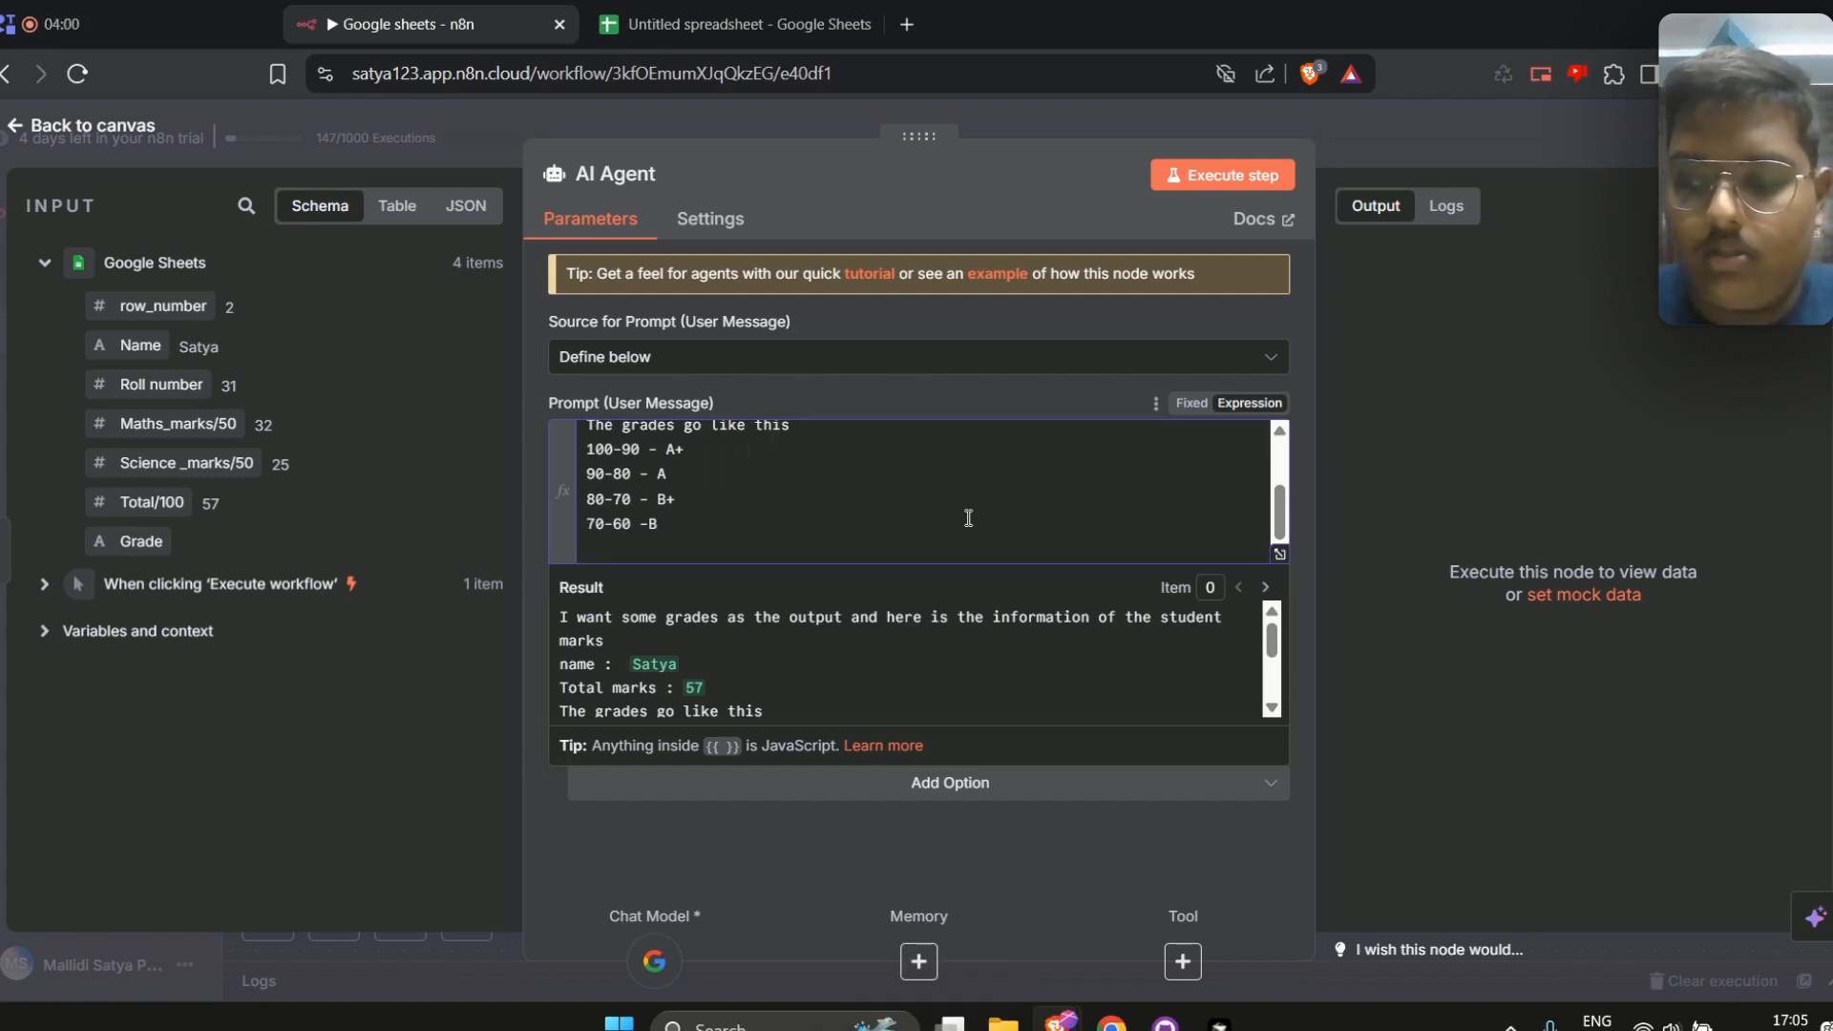
pyautogui.write('60-50 - C+')
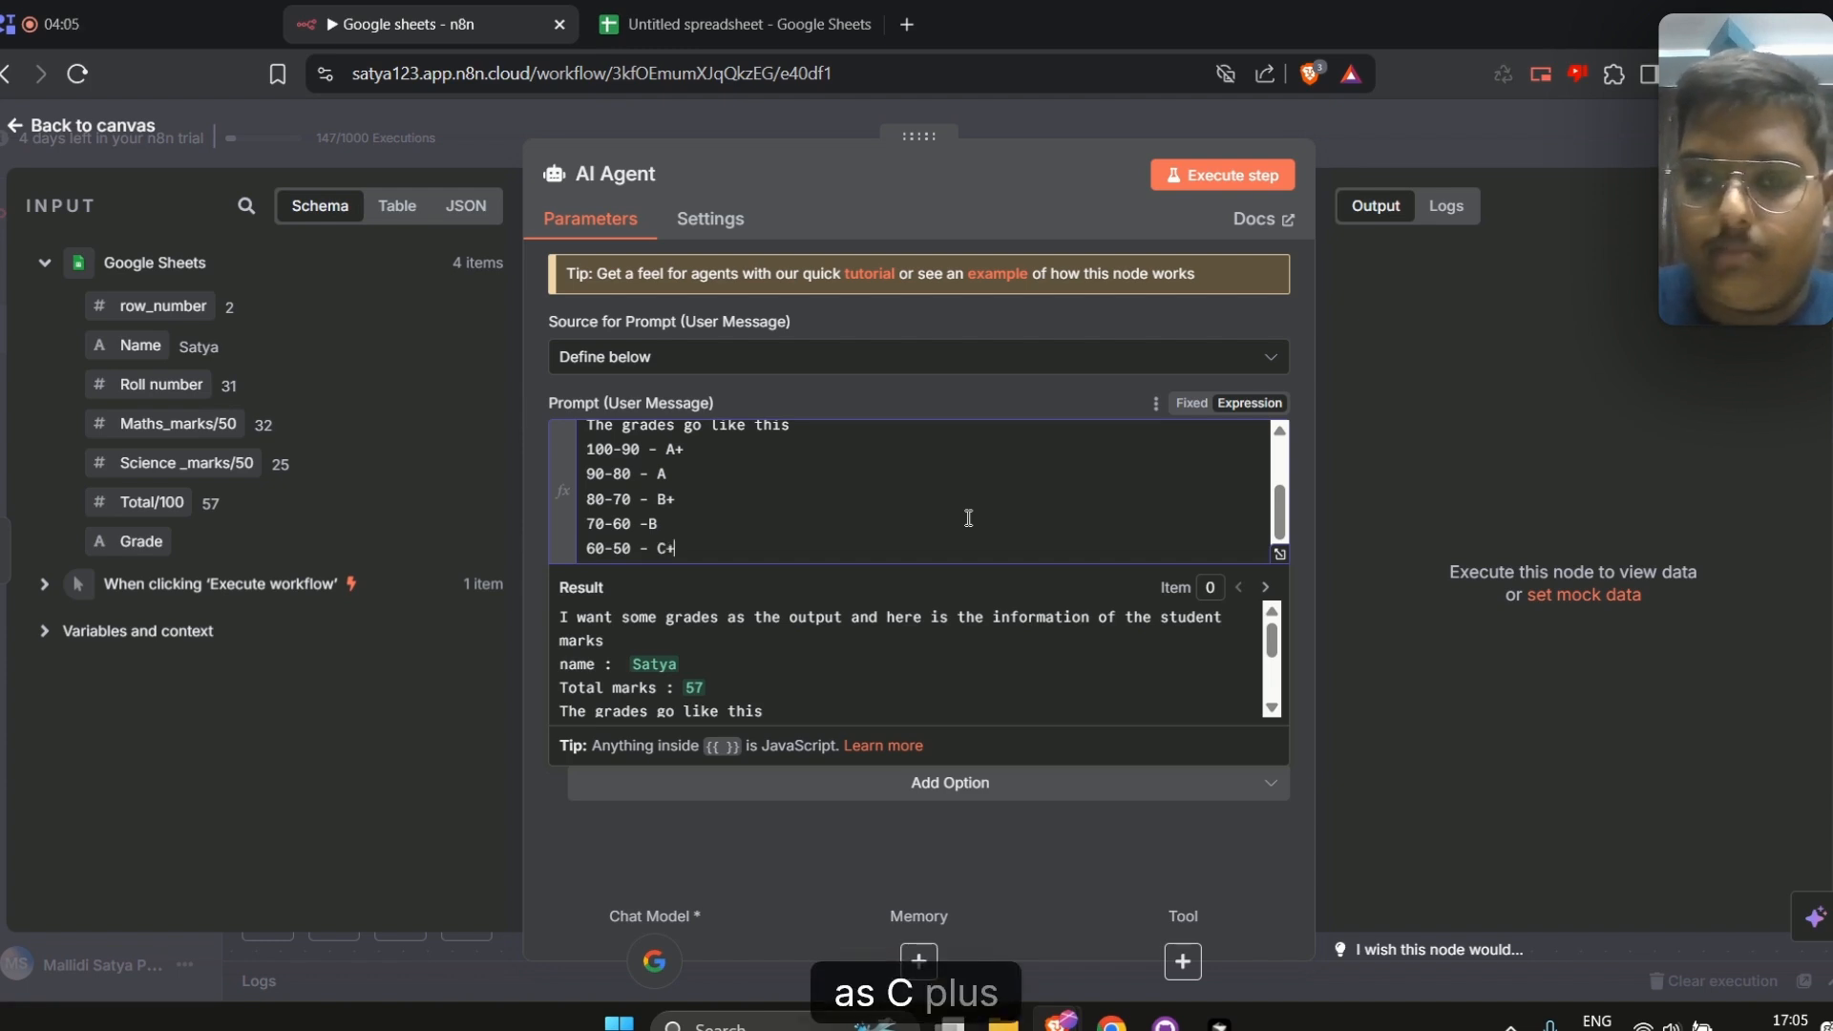
pyautogui.click(968, 518)
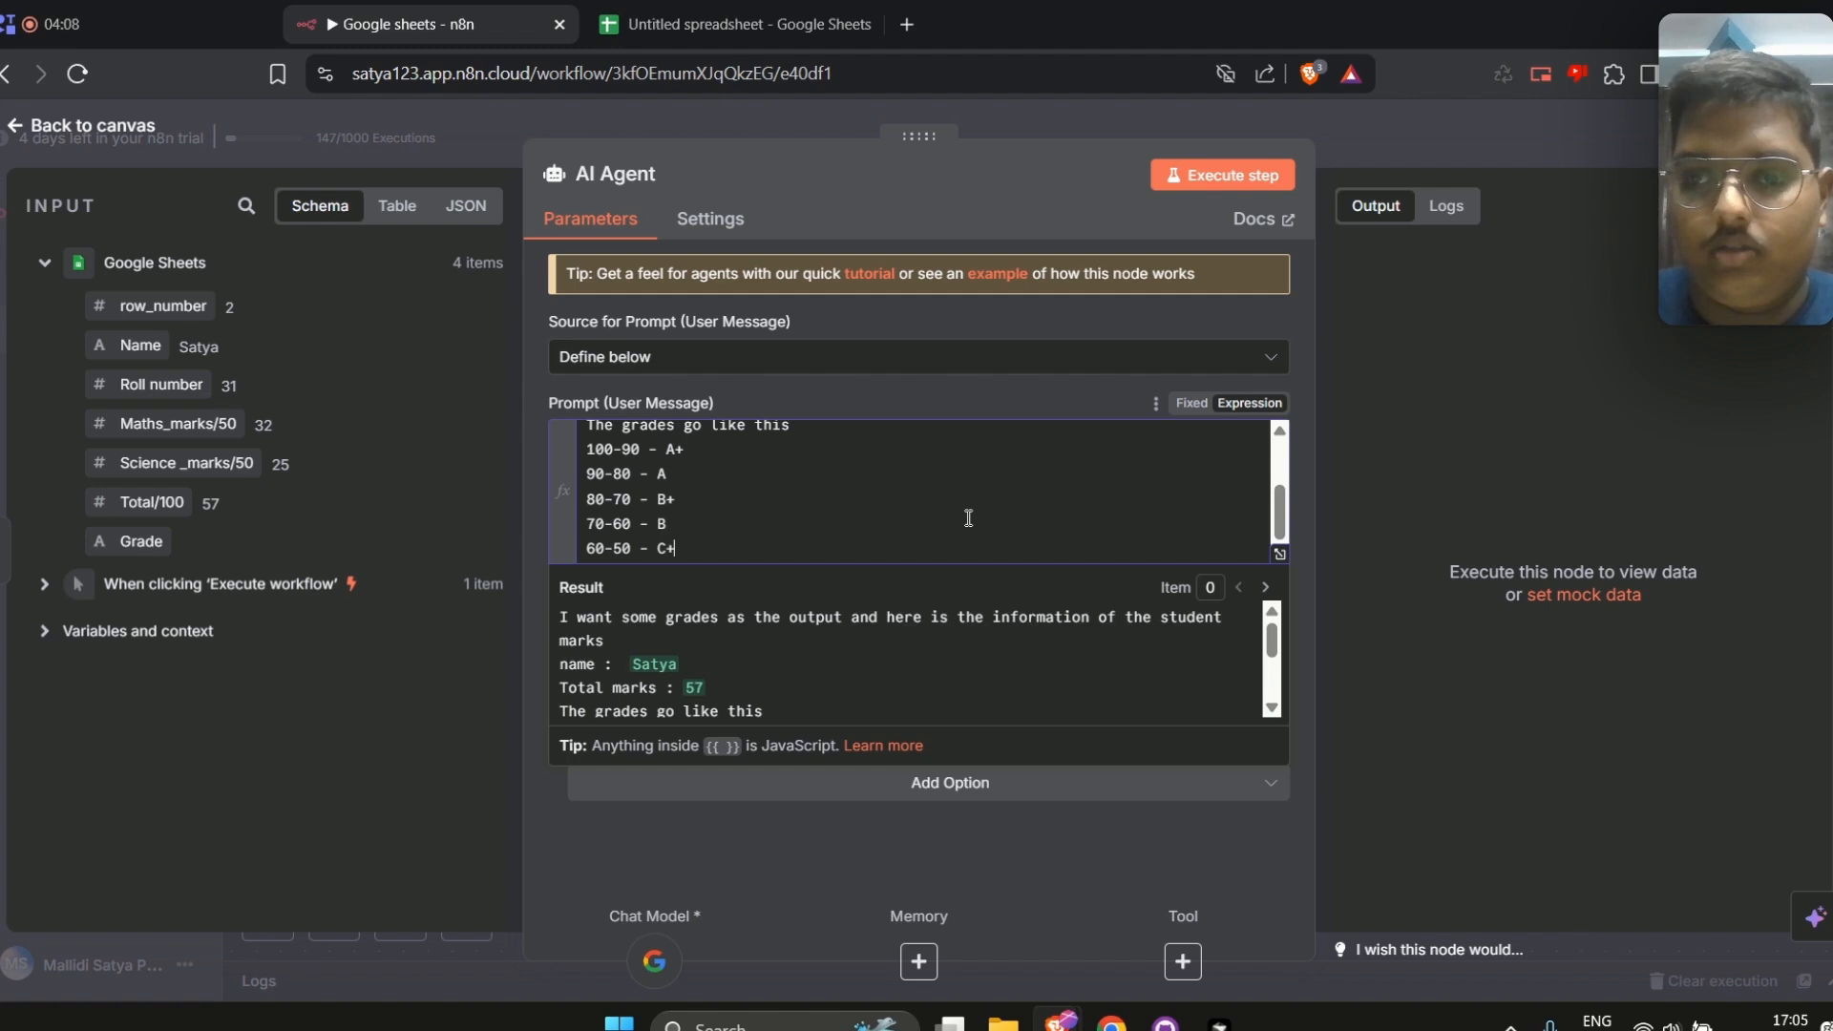
pyautogui.press('Return')
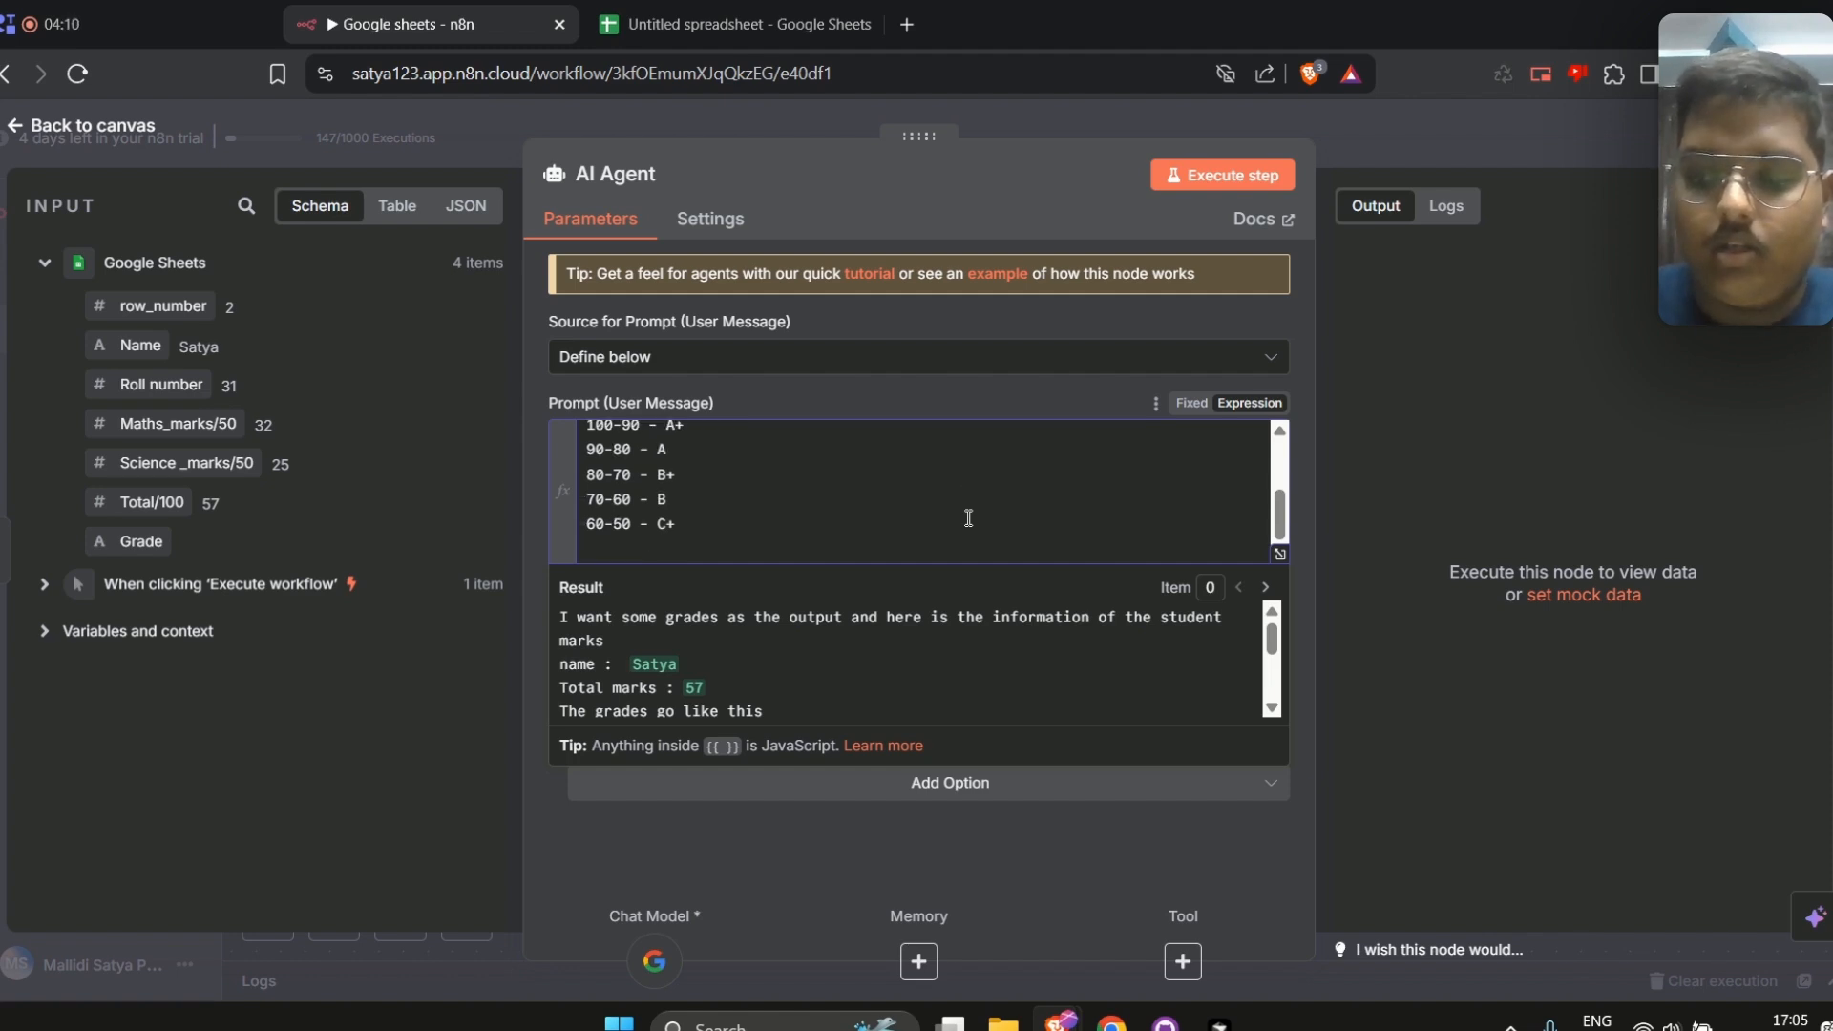
pyautogui.write('50-')
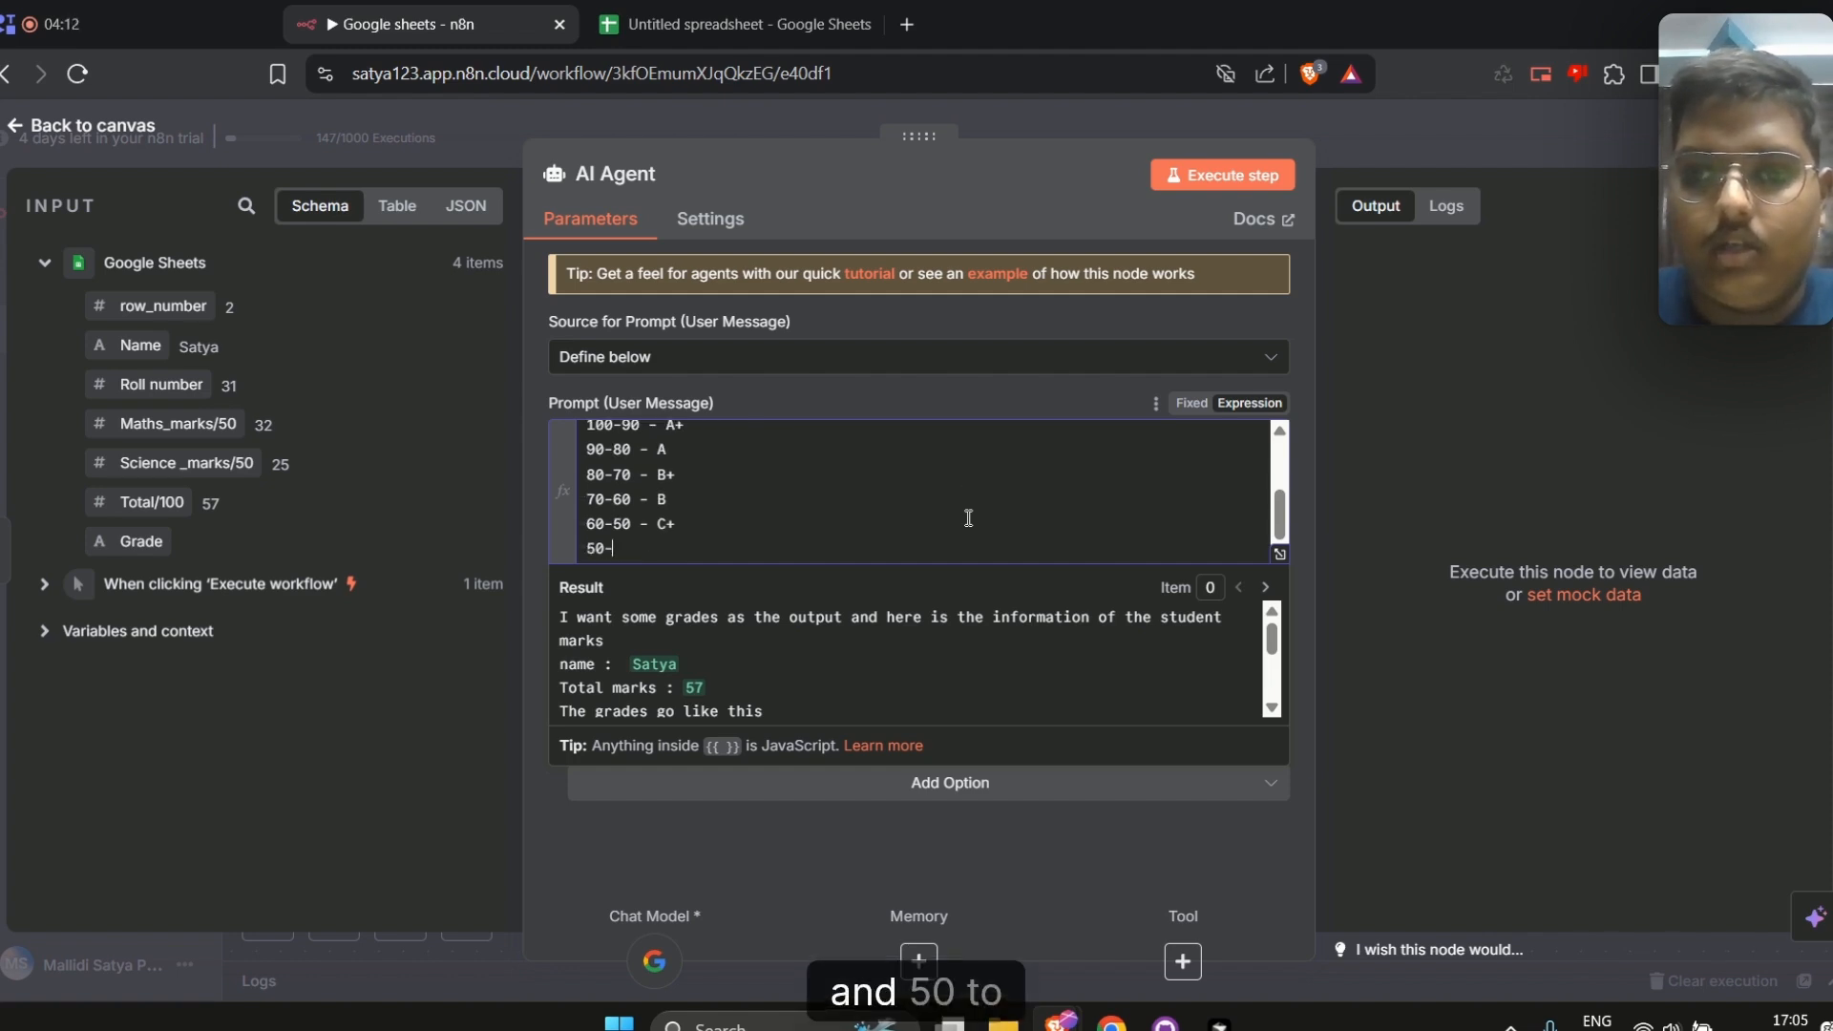
pyautogui.write('40 - C')
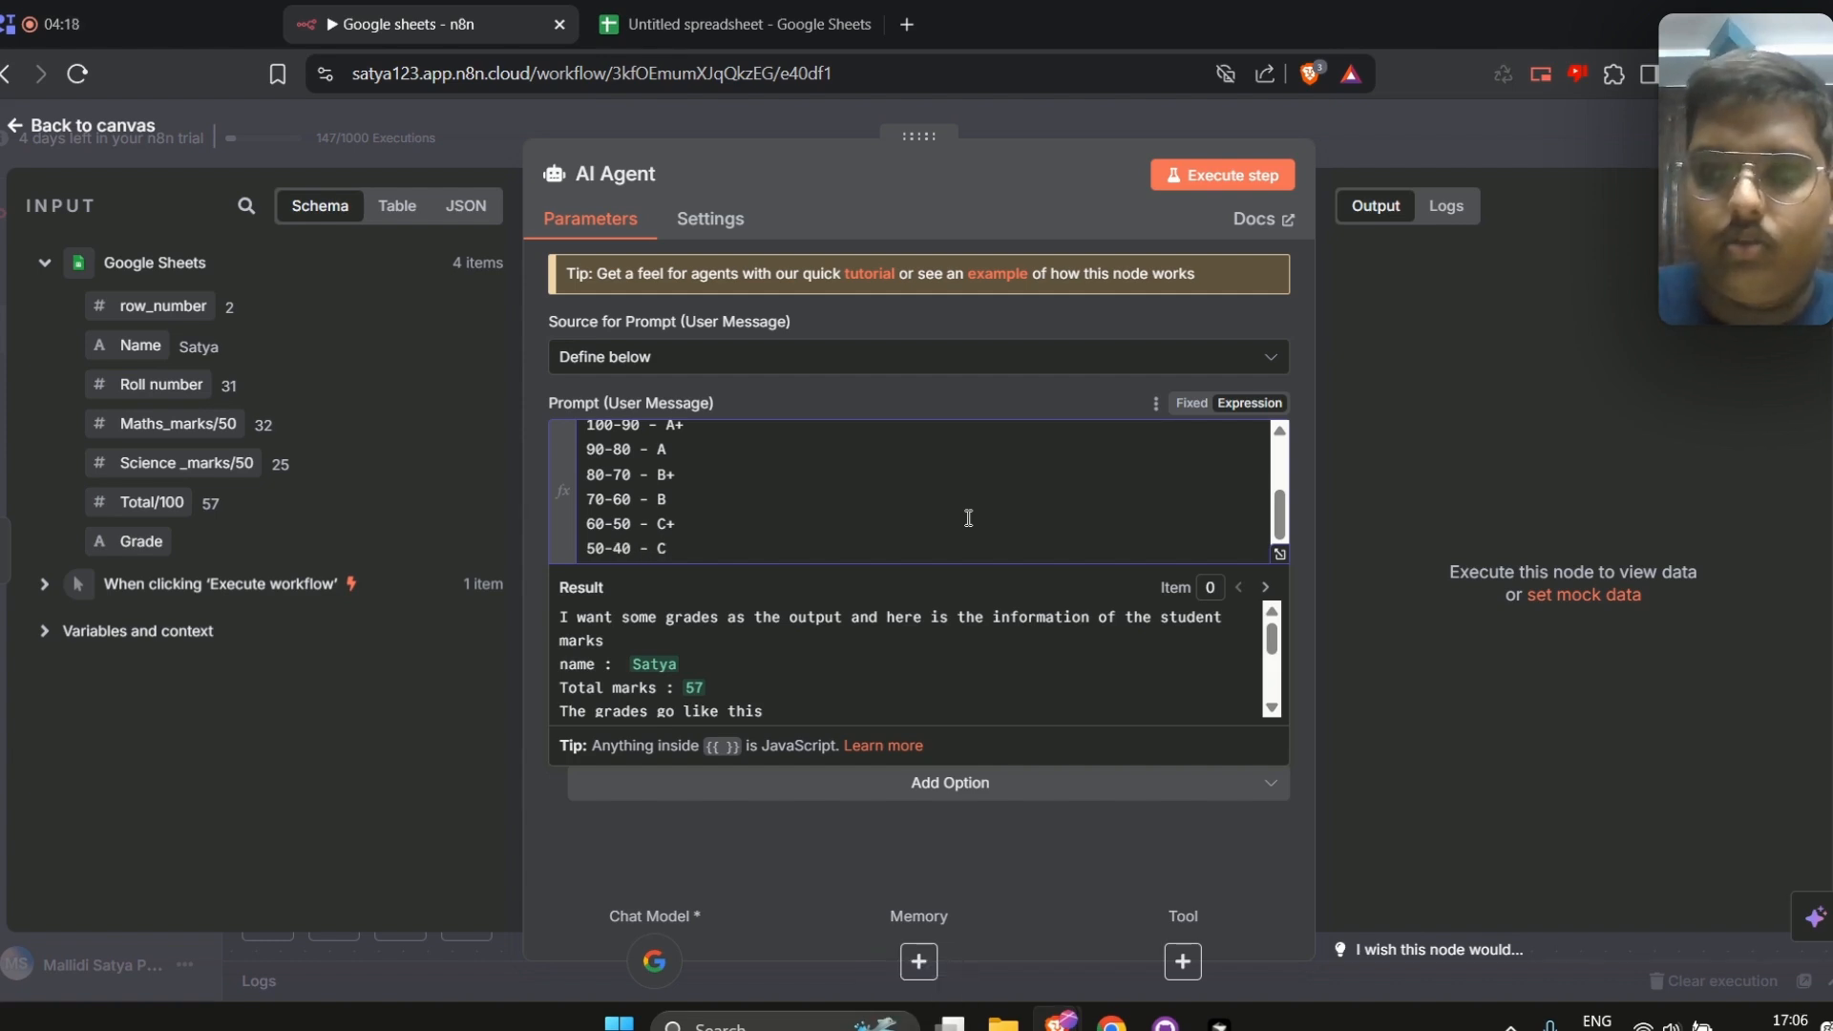
pyautogui.press('Left')
pyautogui.press('Left')
pyautogui.press('Left')
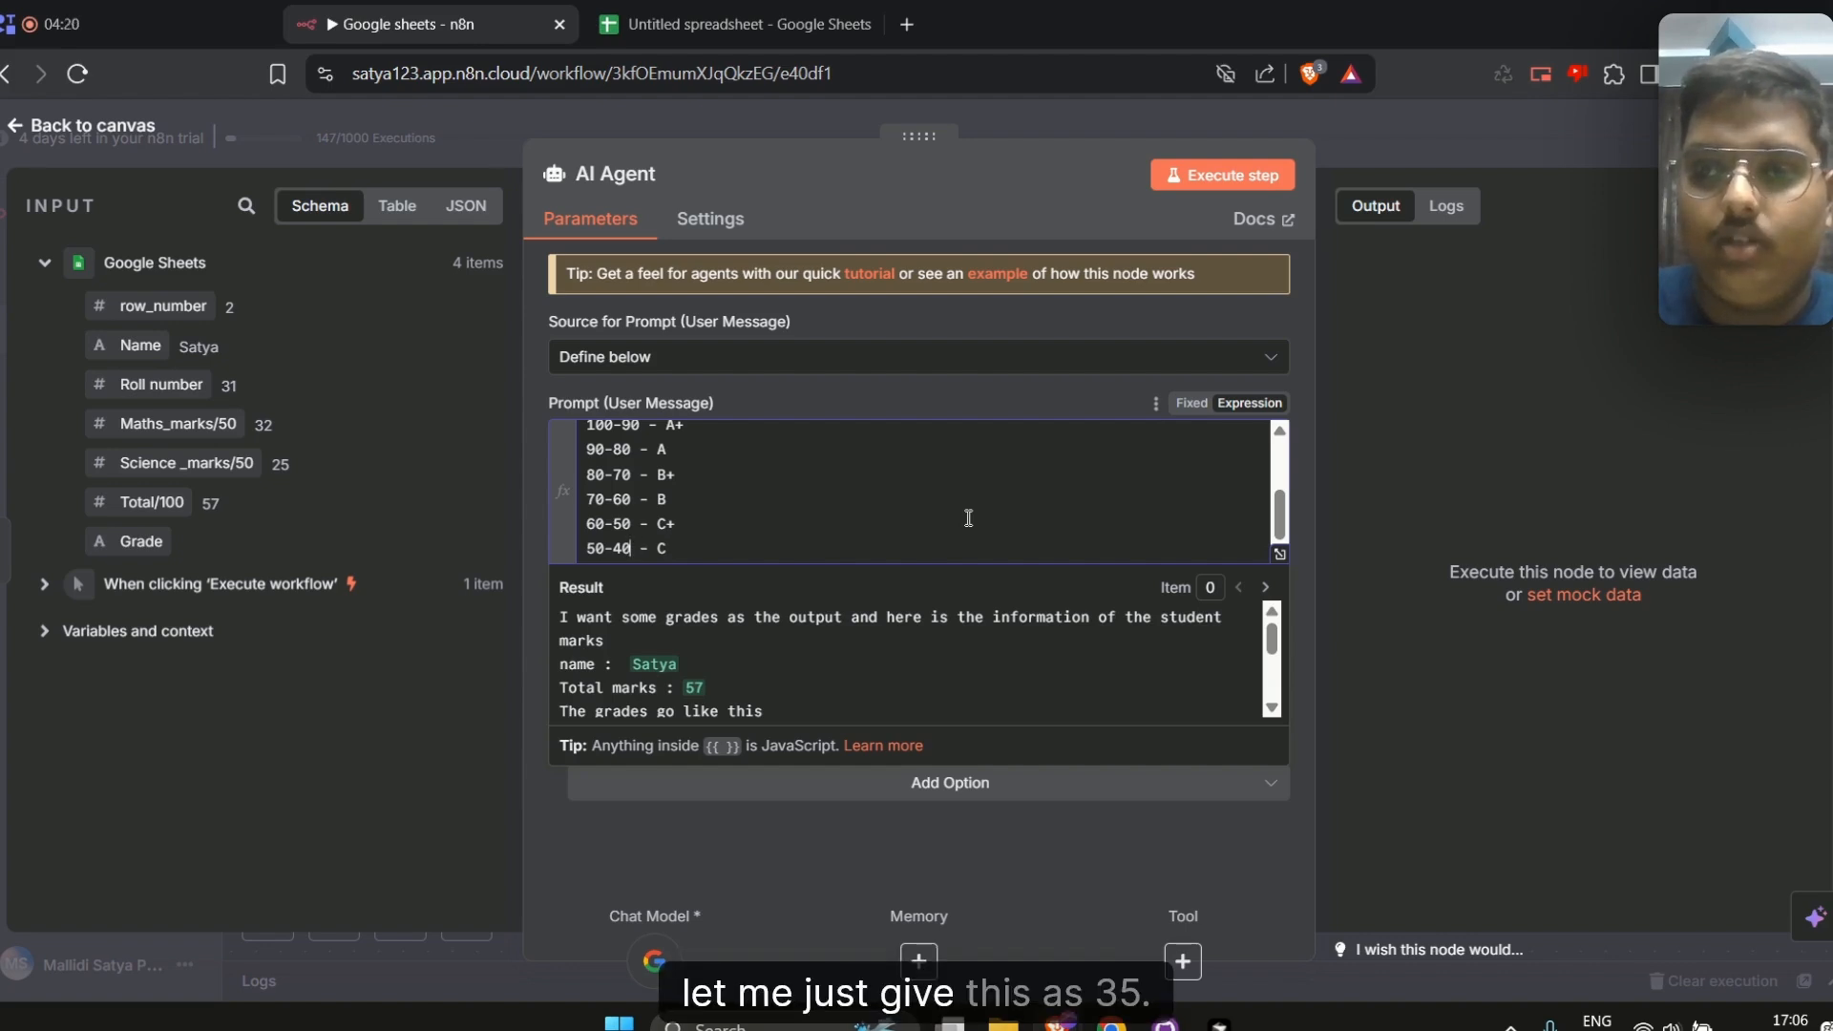
pyautogui.write('35')
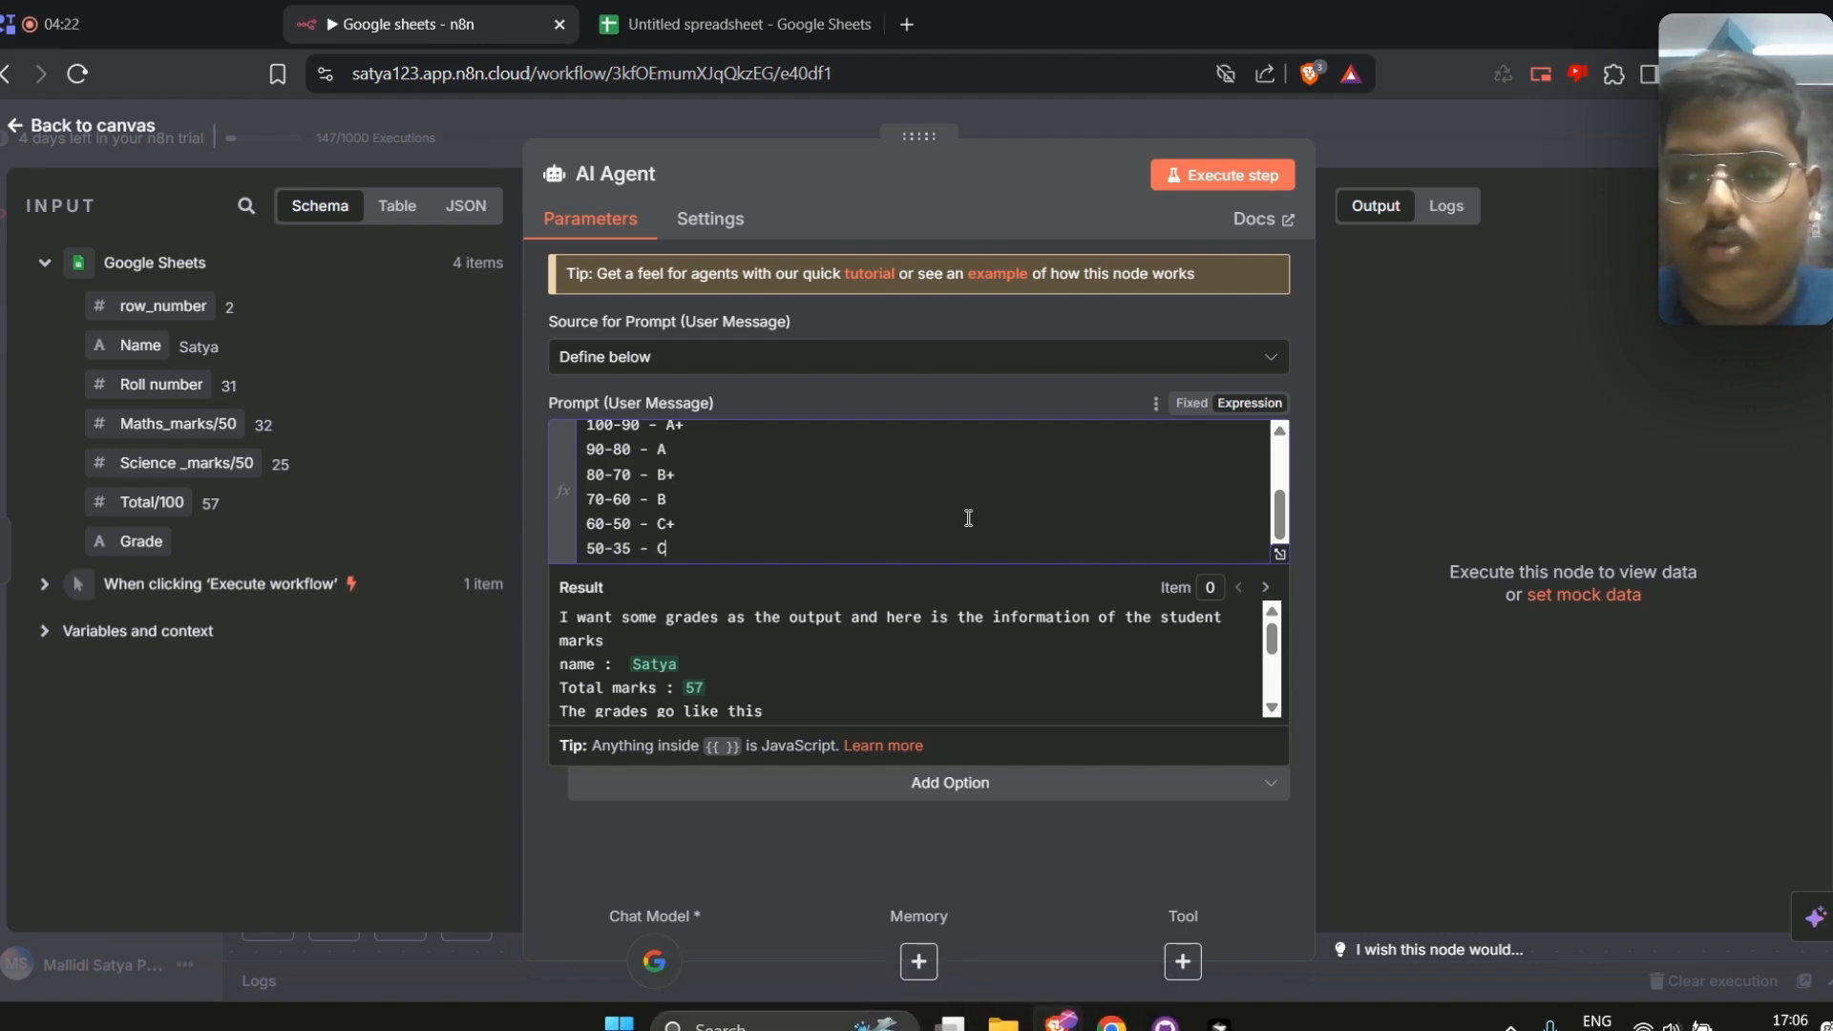
# Add a final prompt line "less than 35 - Fail"
pyautogui.scroll(-1, 968, 517)
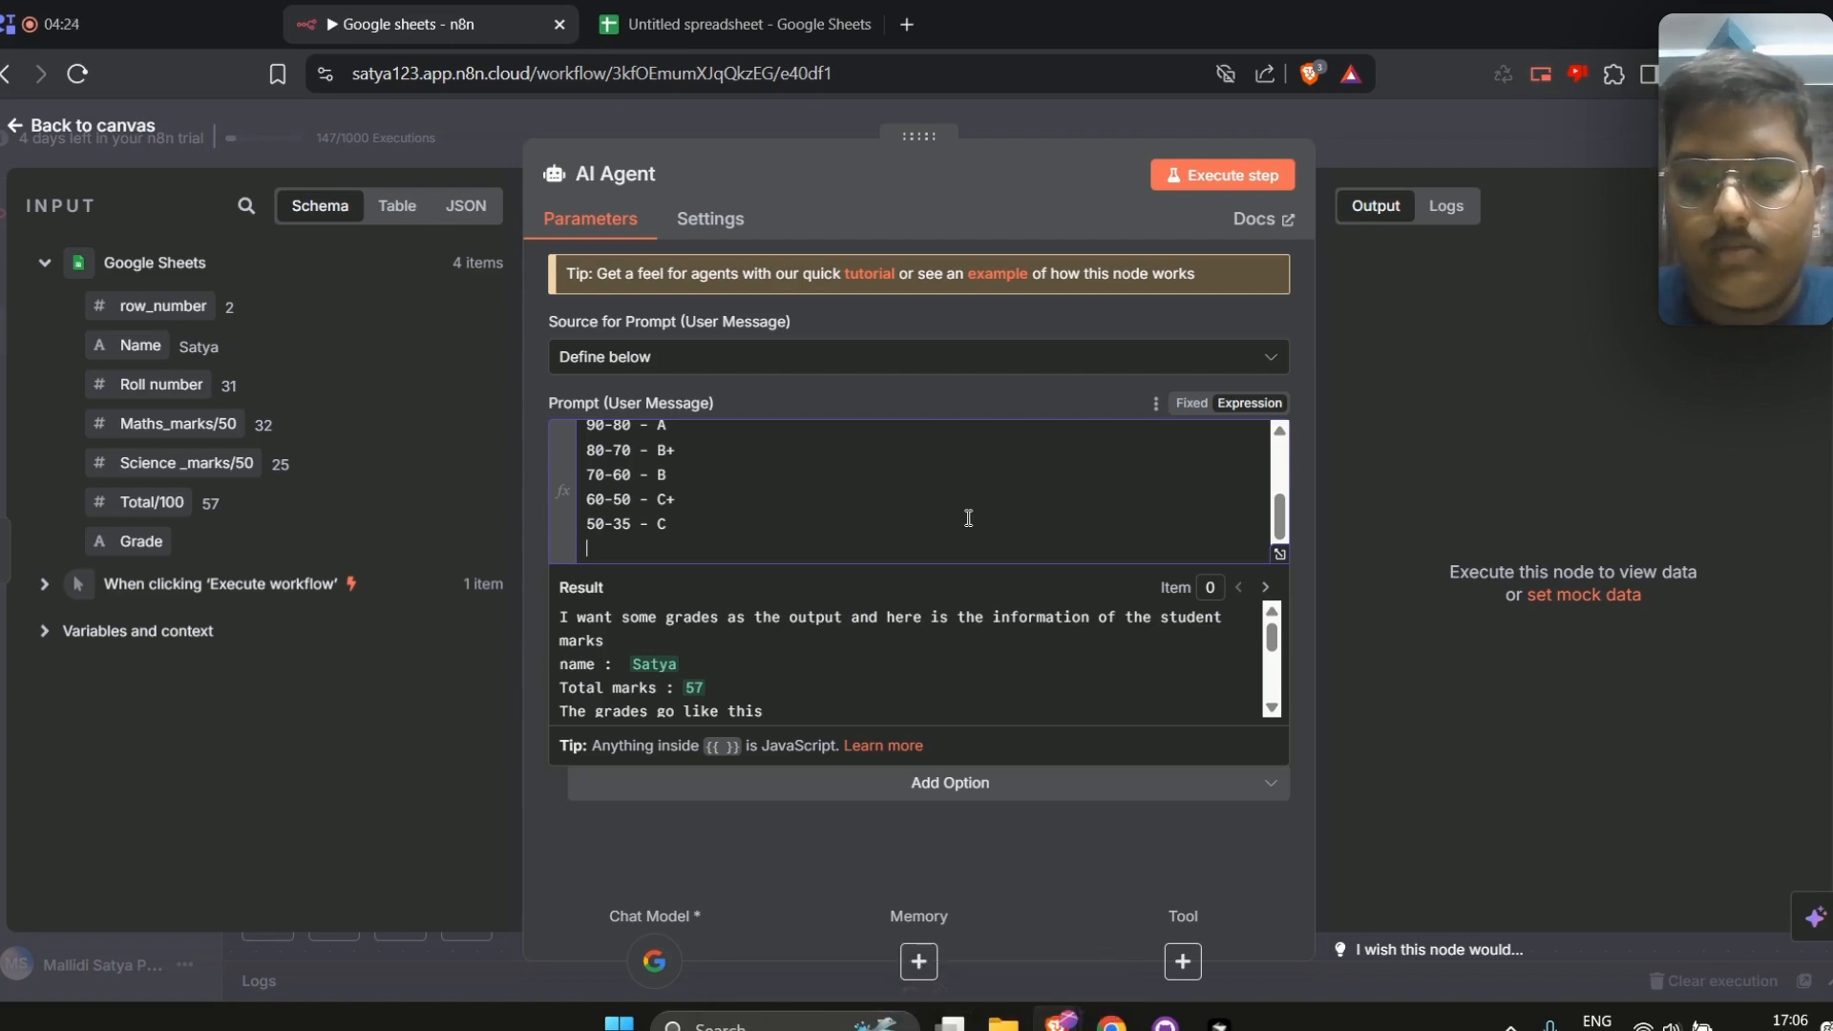
pyautogui.write('5-0')
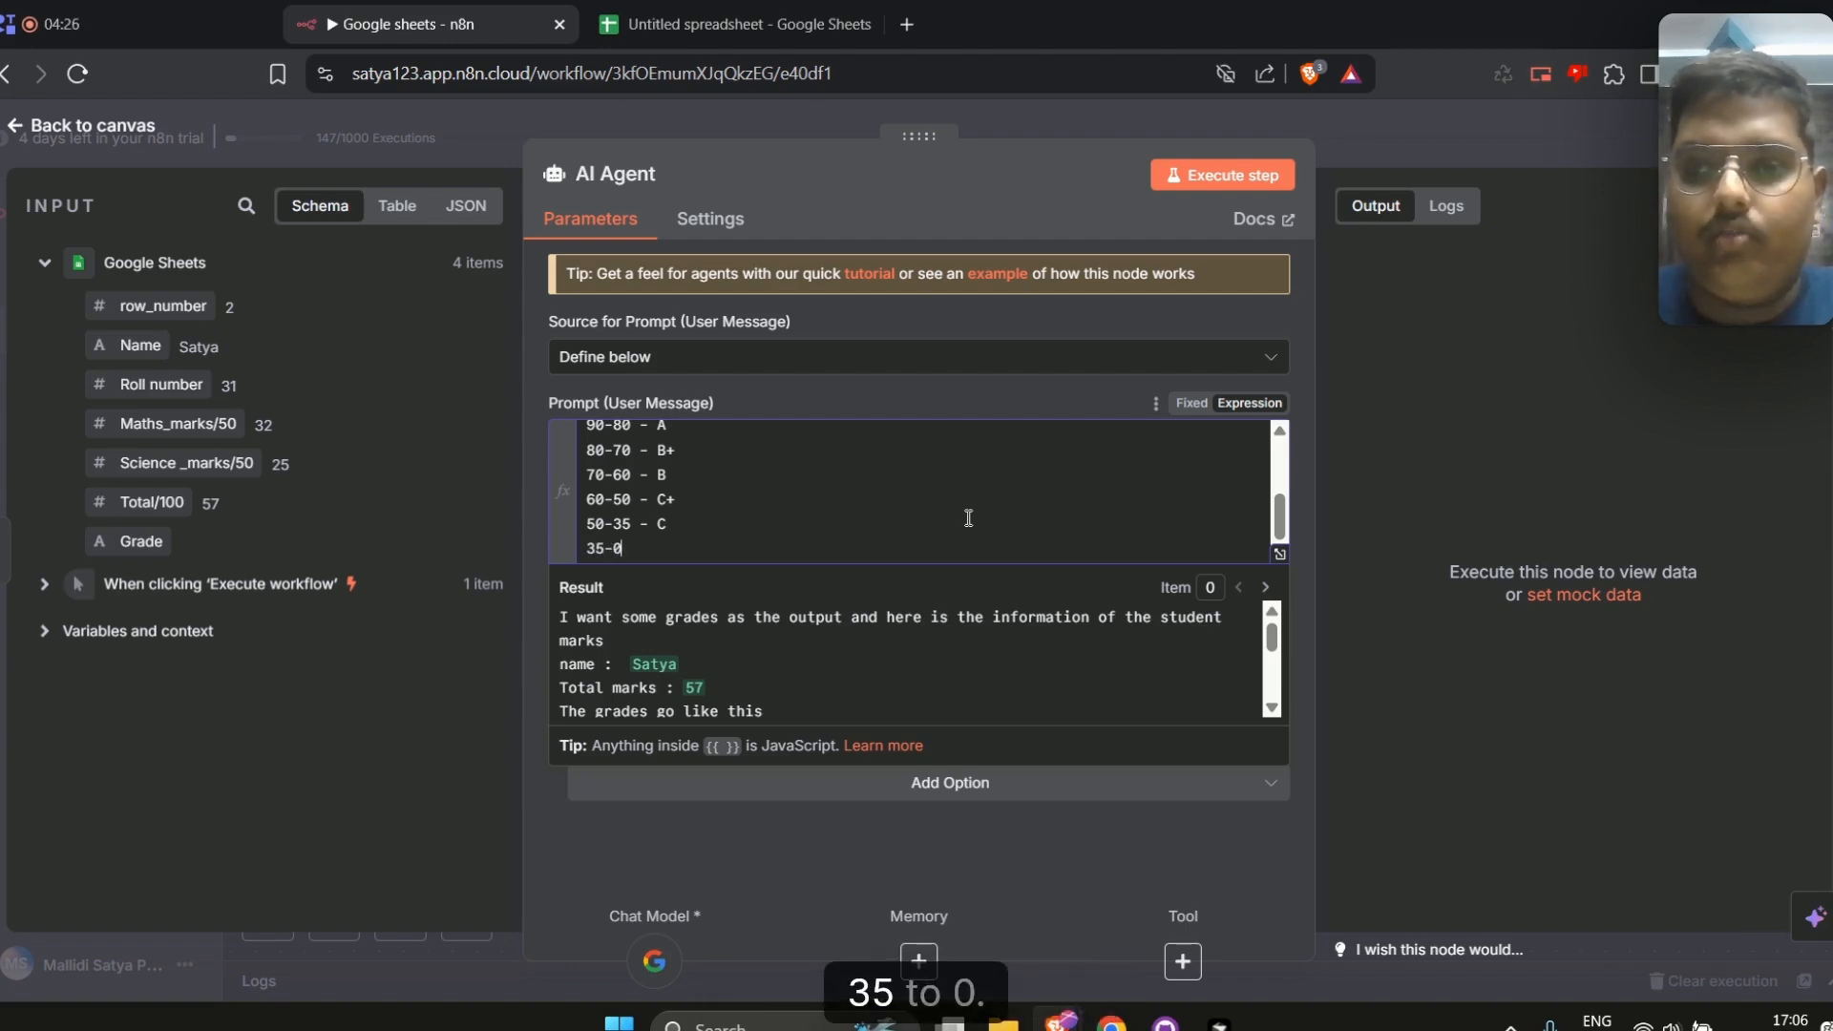
pyautogui.press('BackSpace')
pyautogui.press('BackSpace')
pyautogui.press('BackSpace')
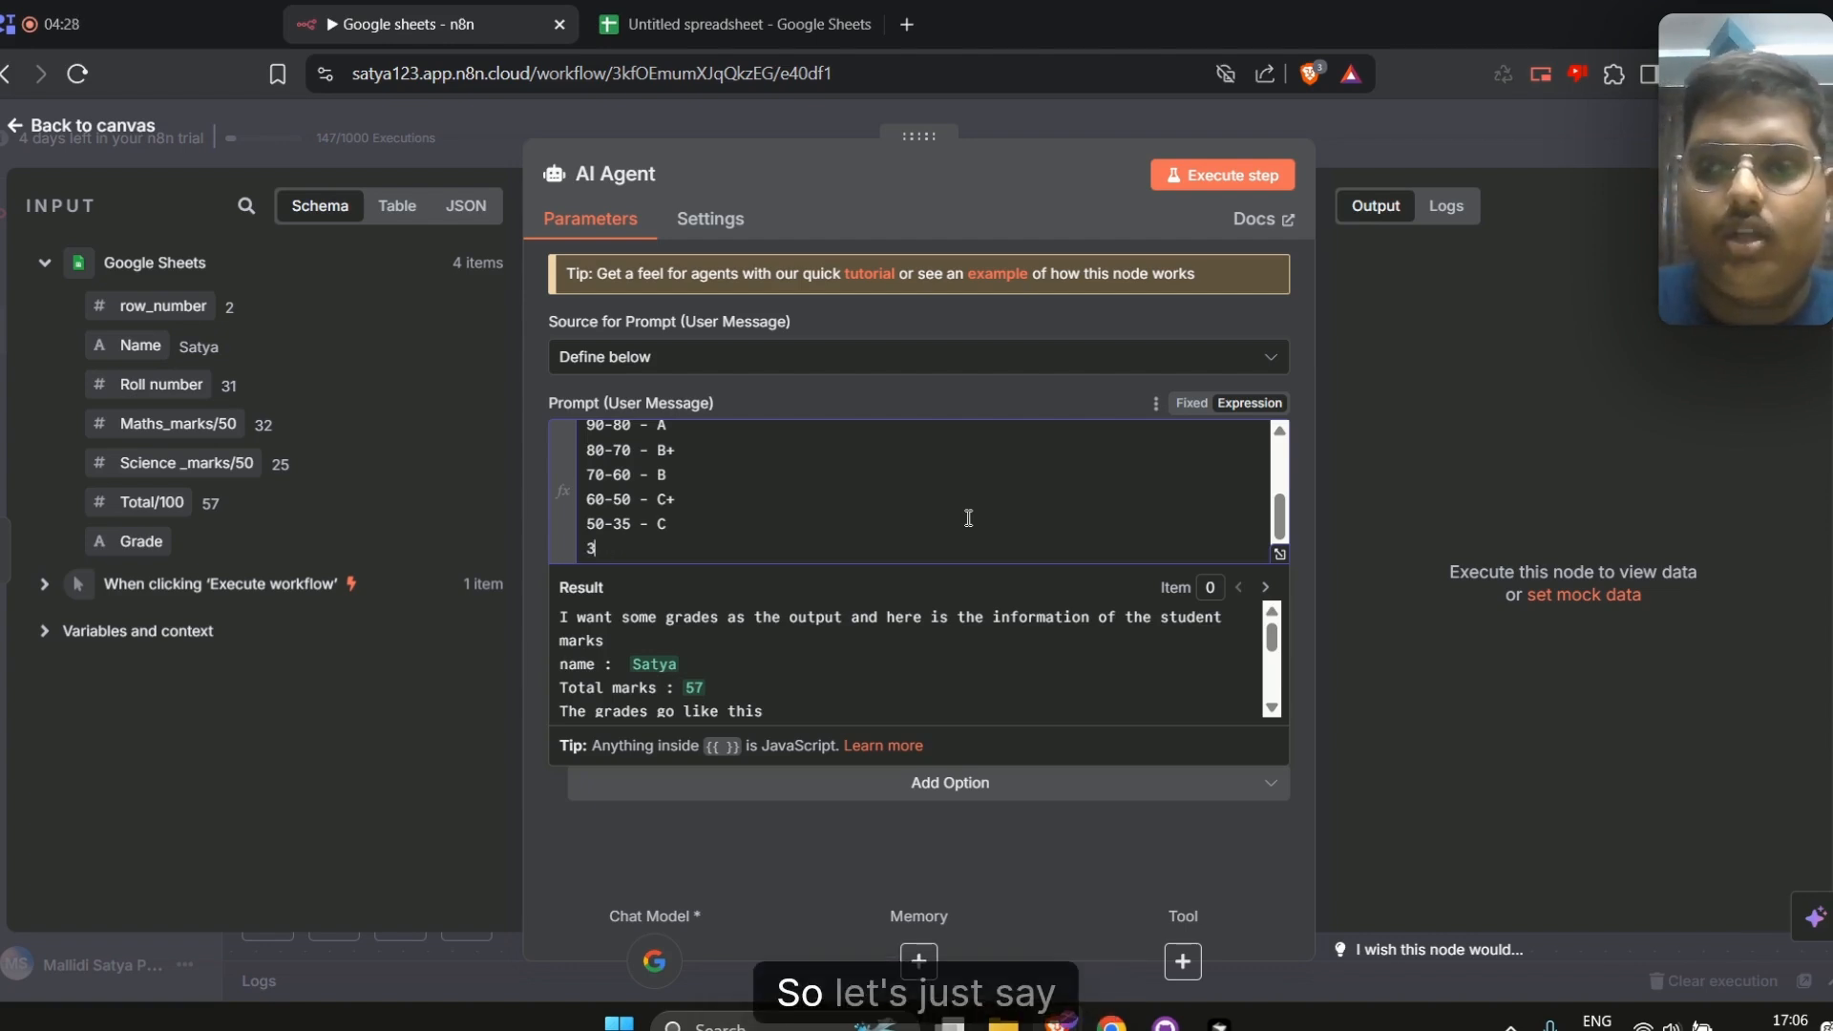
pyautogui.write('less tha')
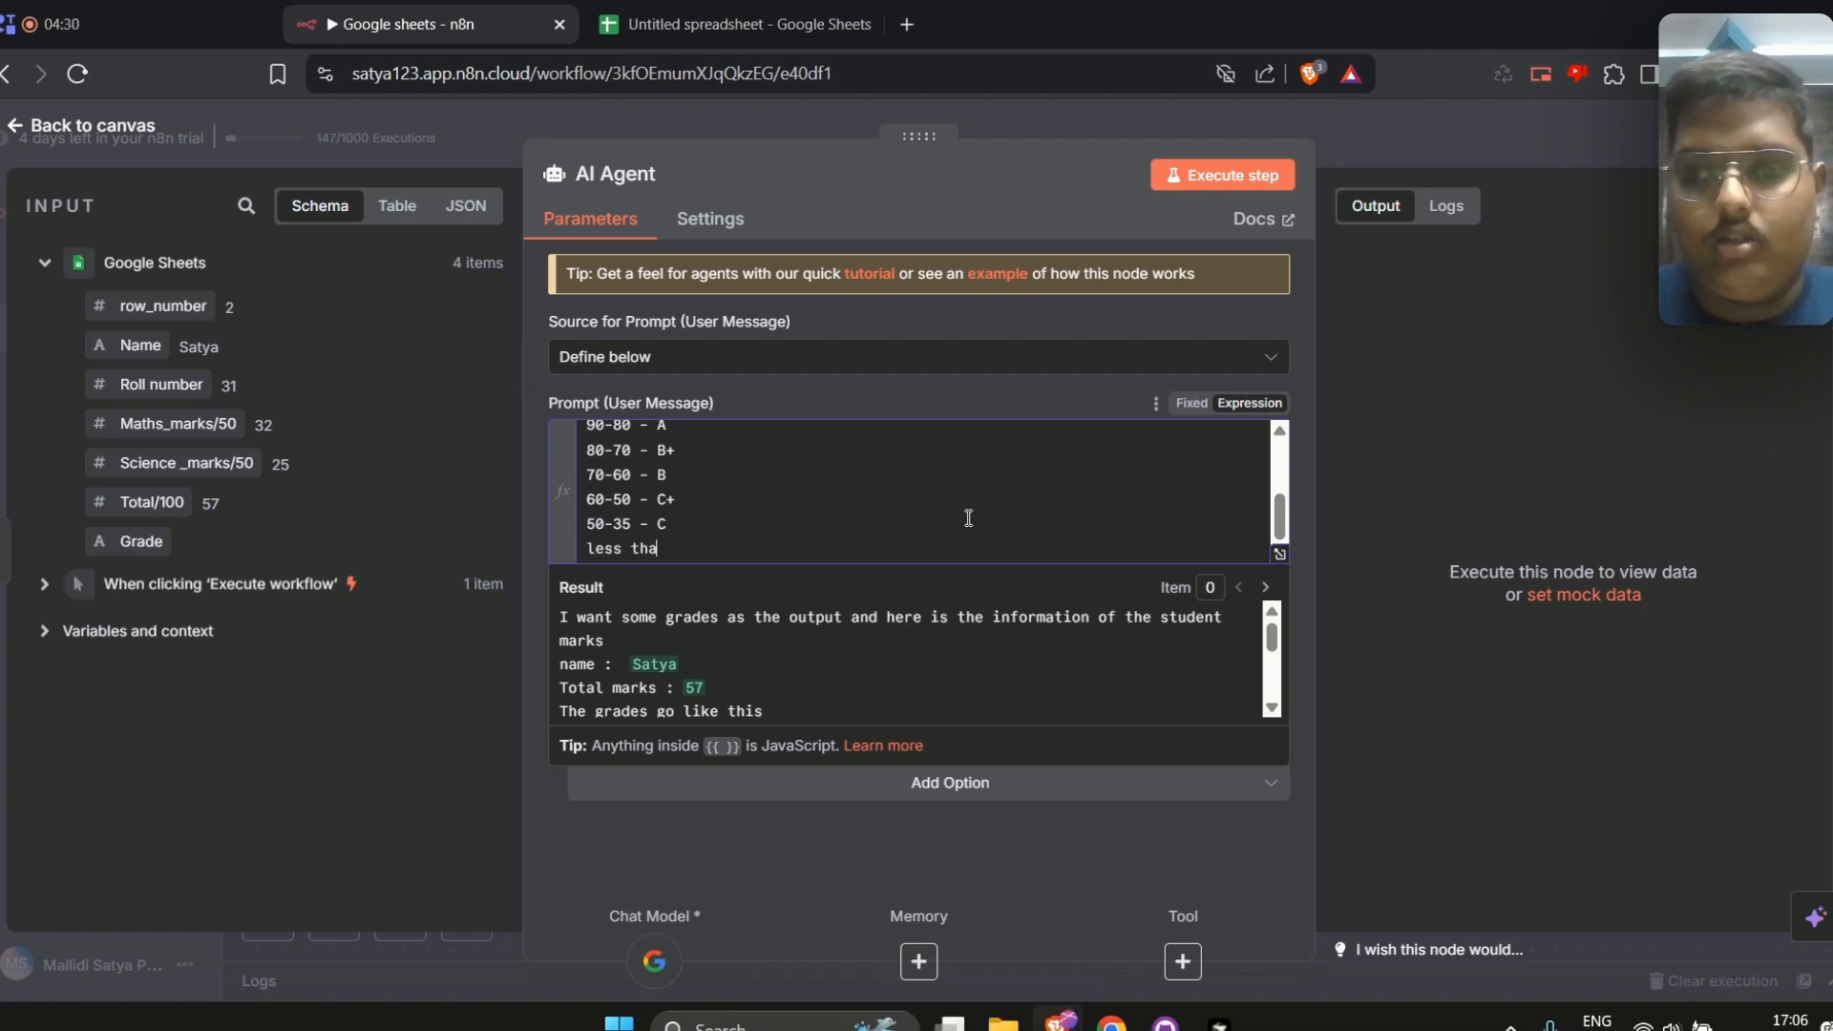
pyautogui.write('n 35 -')
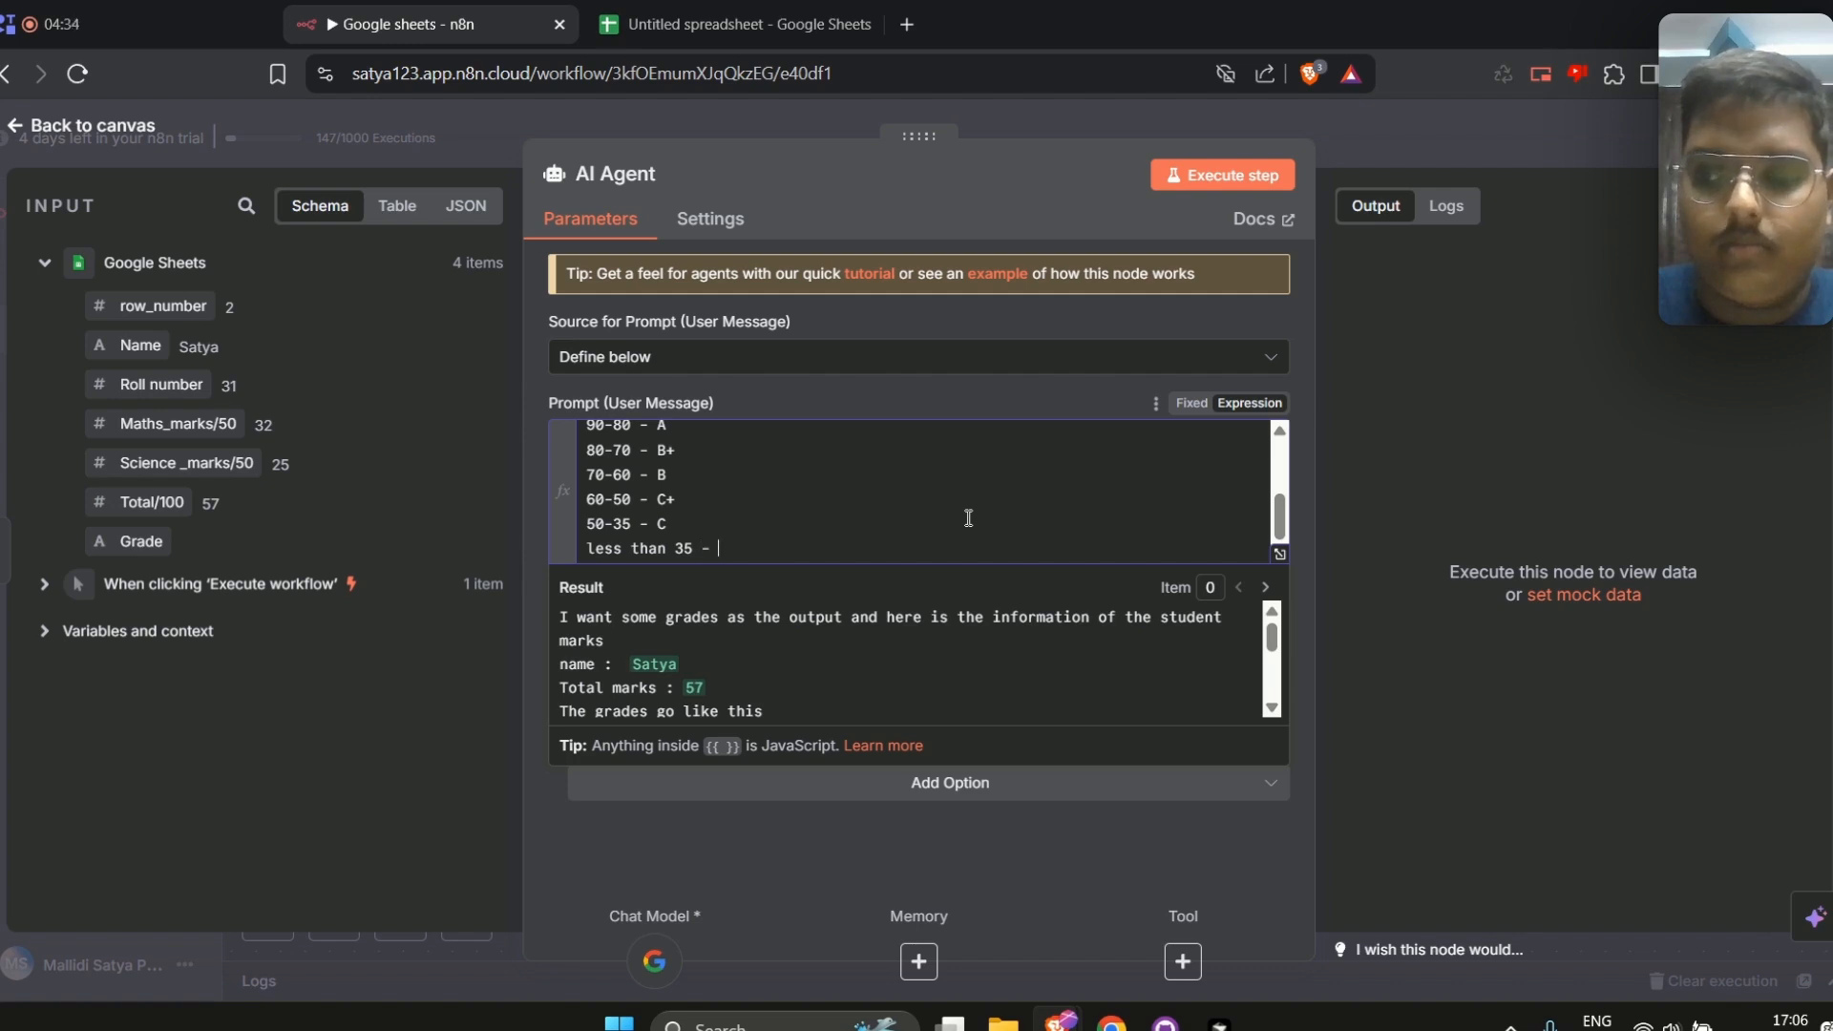
pyautogui.write(' Fail')
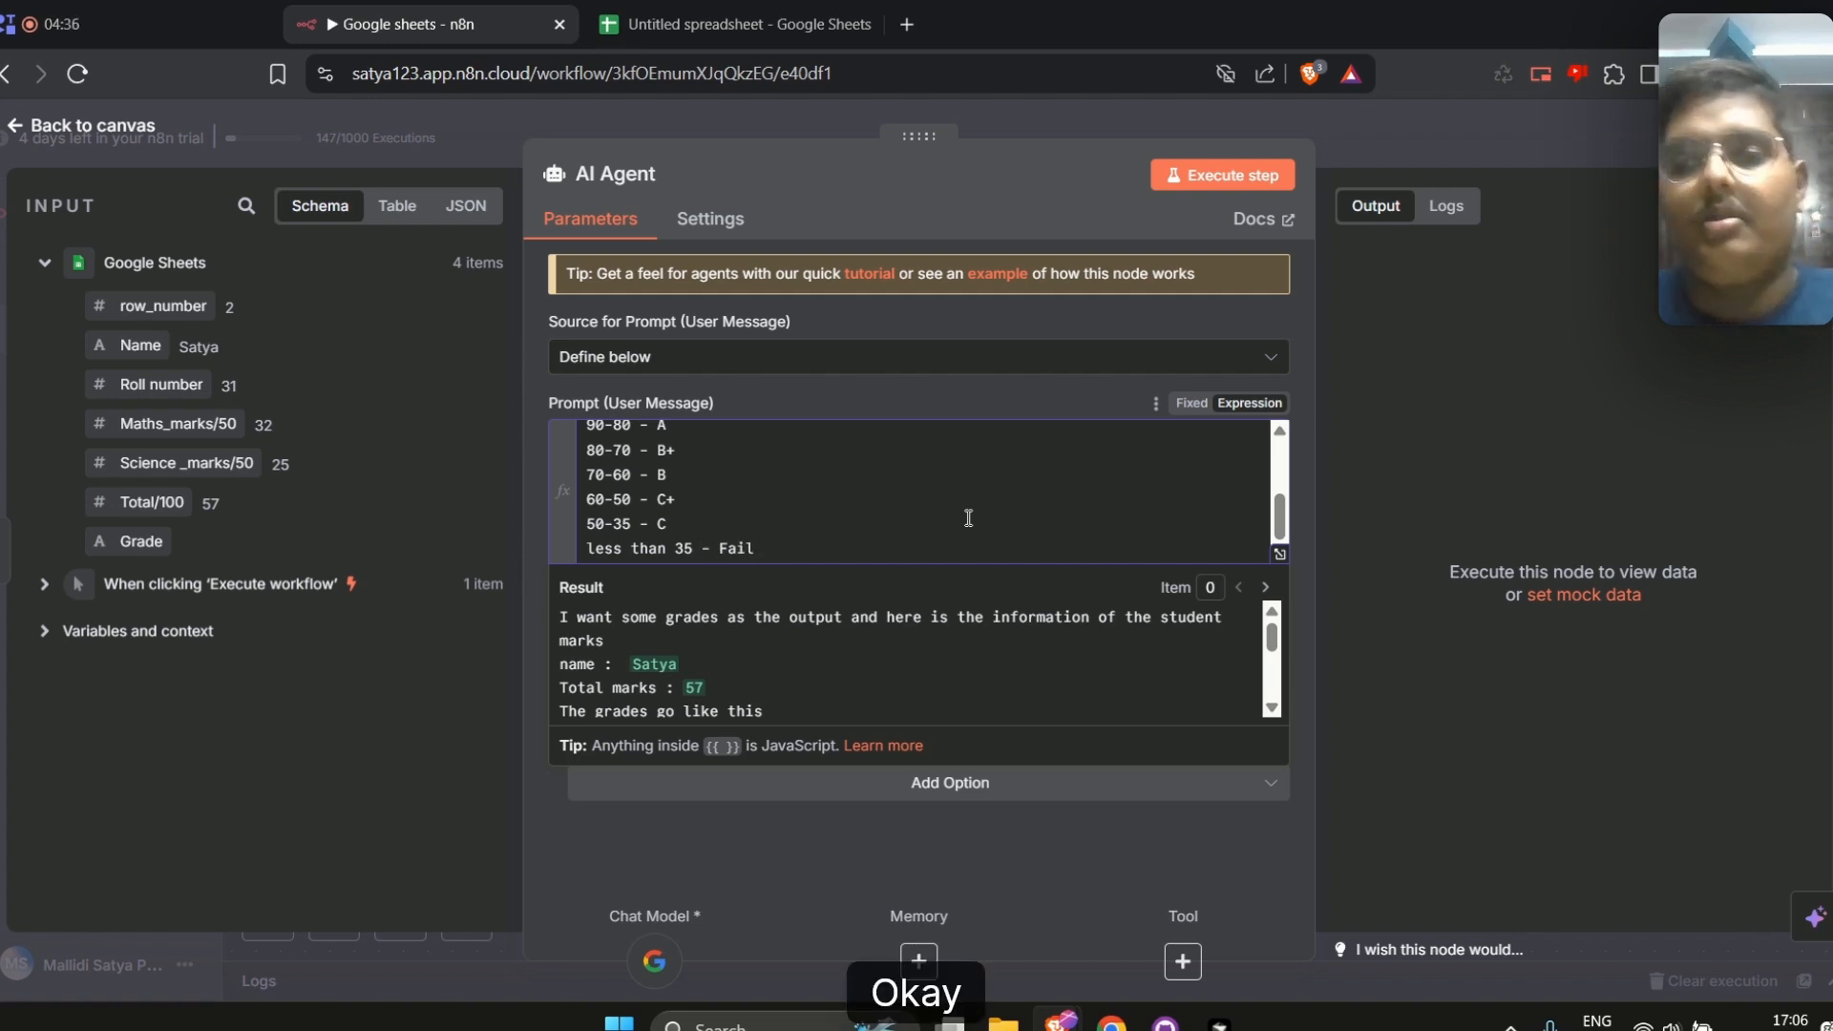
# Turn on Require Specific Output Format for the AI Agent
pyautogui.scroll(5, 968, 517)
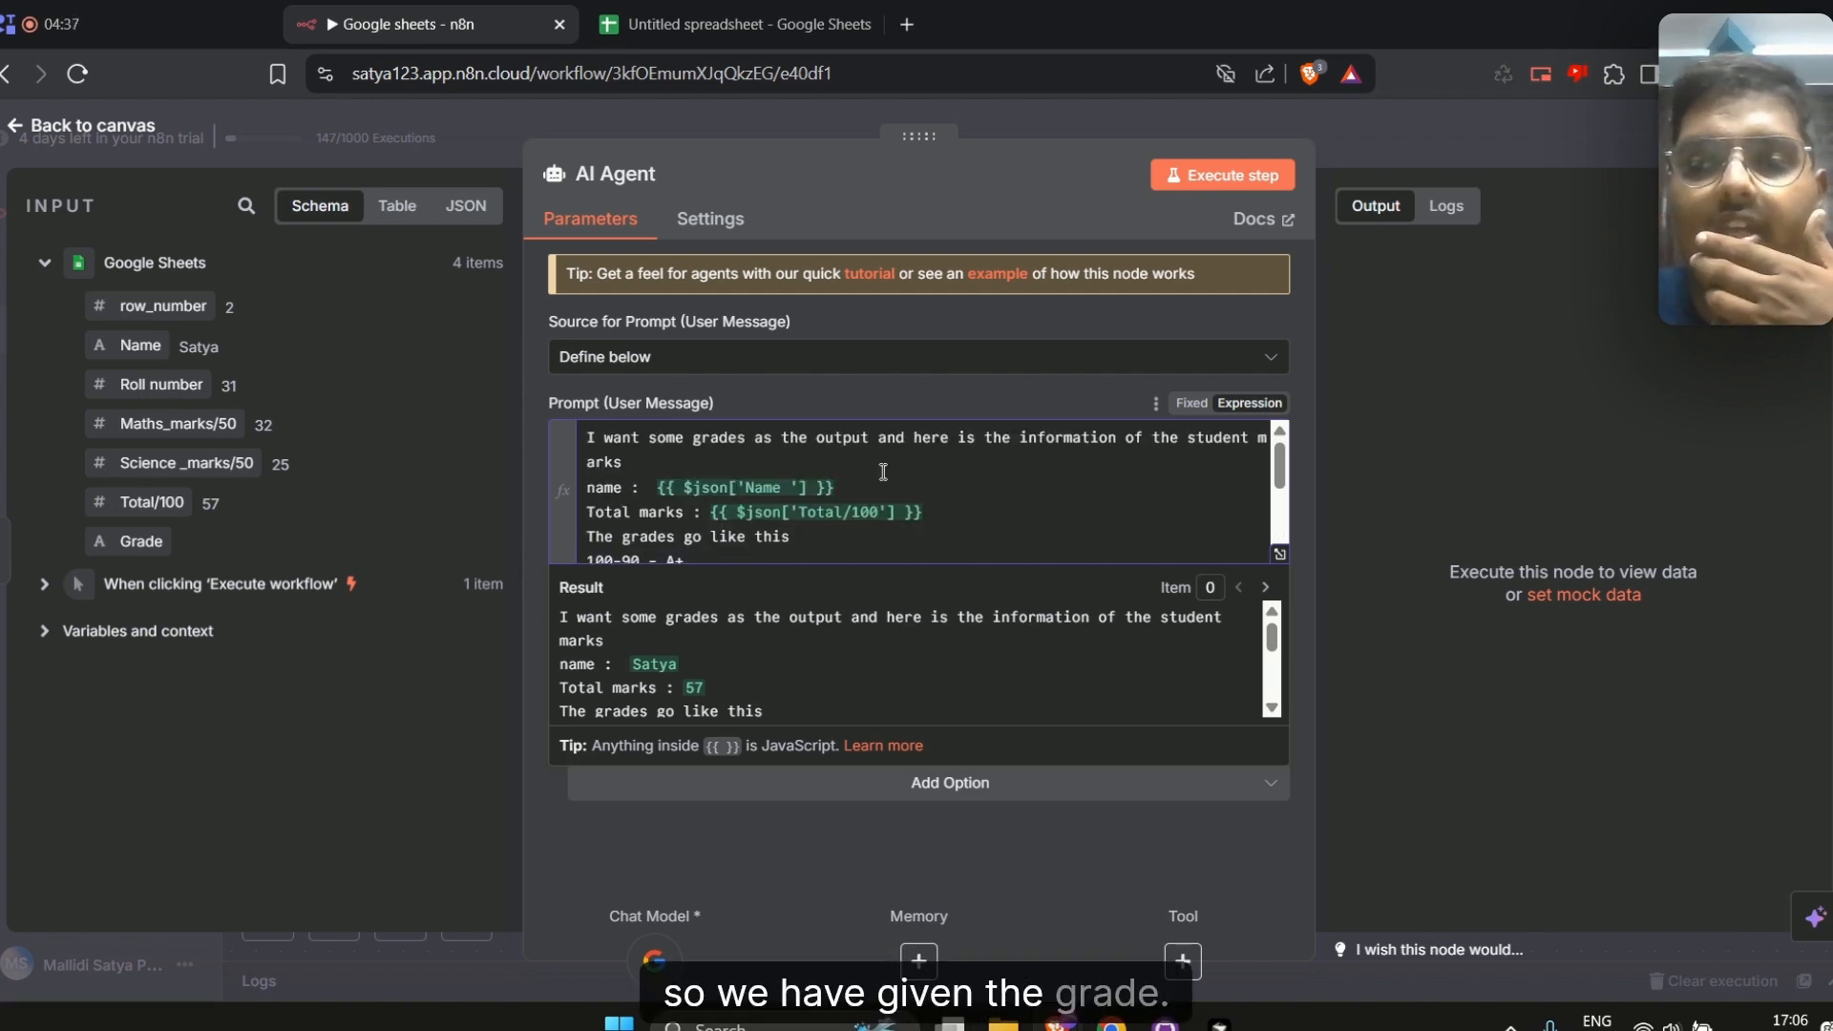
pyautogui.click(926, 392)
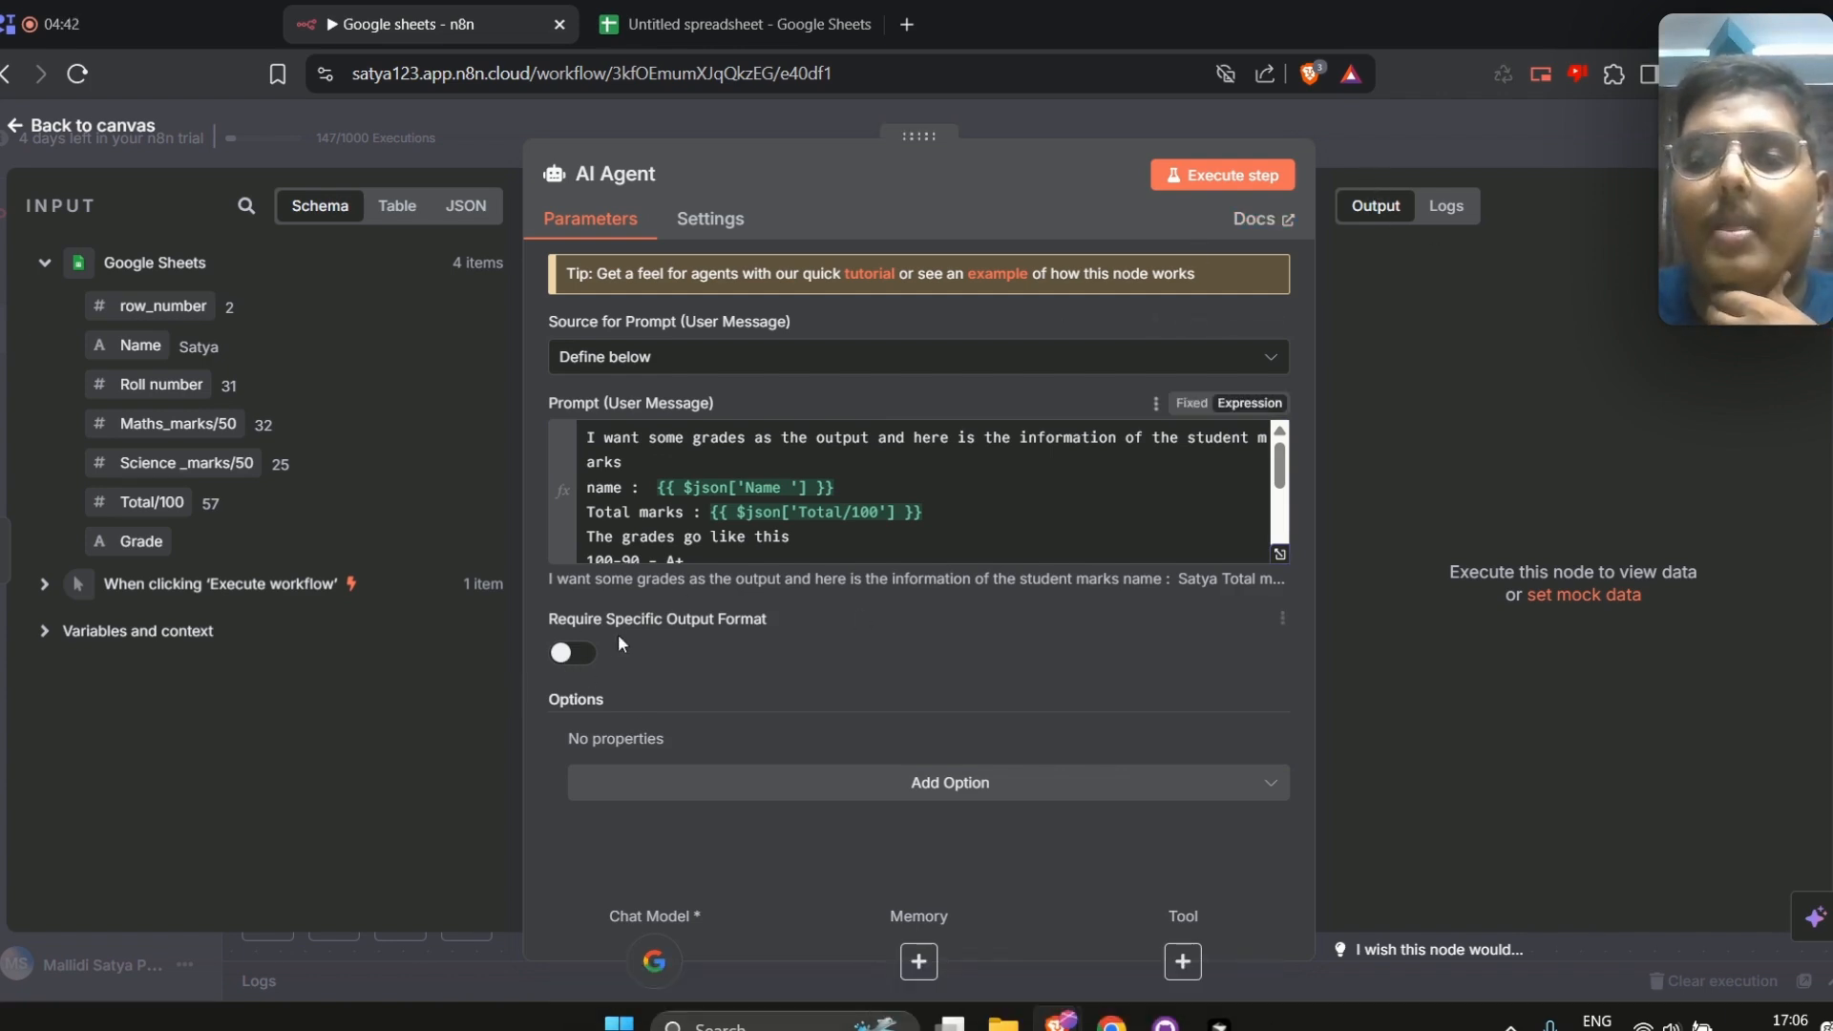
pyautogui.click(585, 658)
# Check the Grade column in the student marks spreadsheet, then return to the workflow and review the AI Agent's settings
pyautogui.click(735, 24)
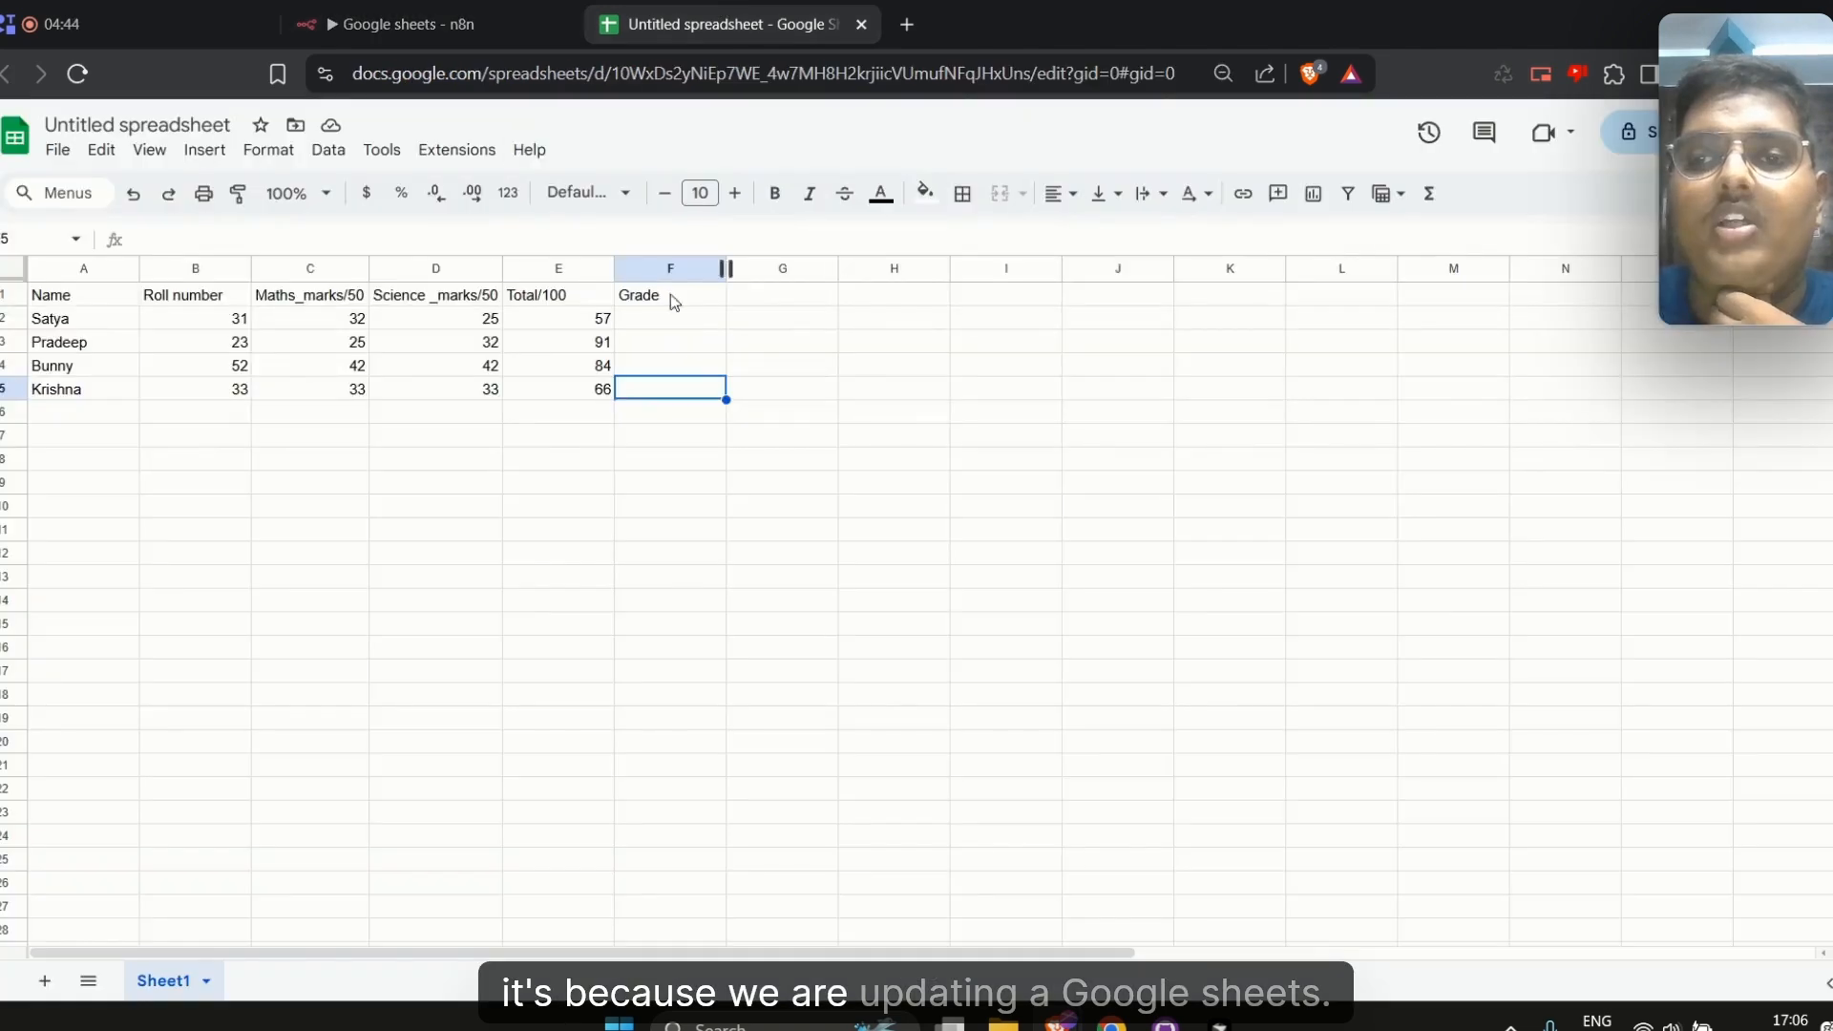
pyautogui.click(441, 17)
pyautogui.press('Escape')
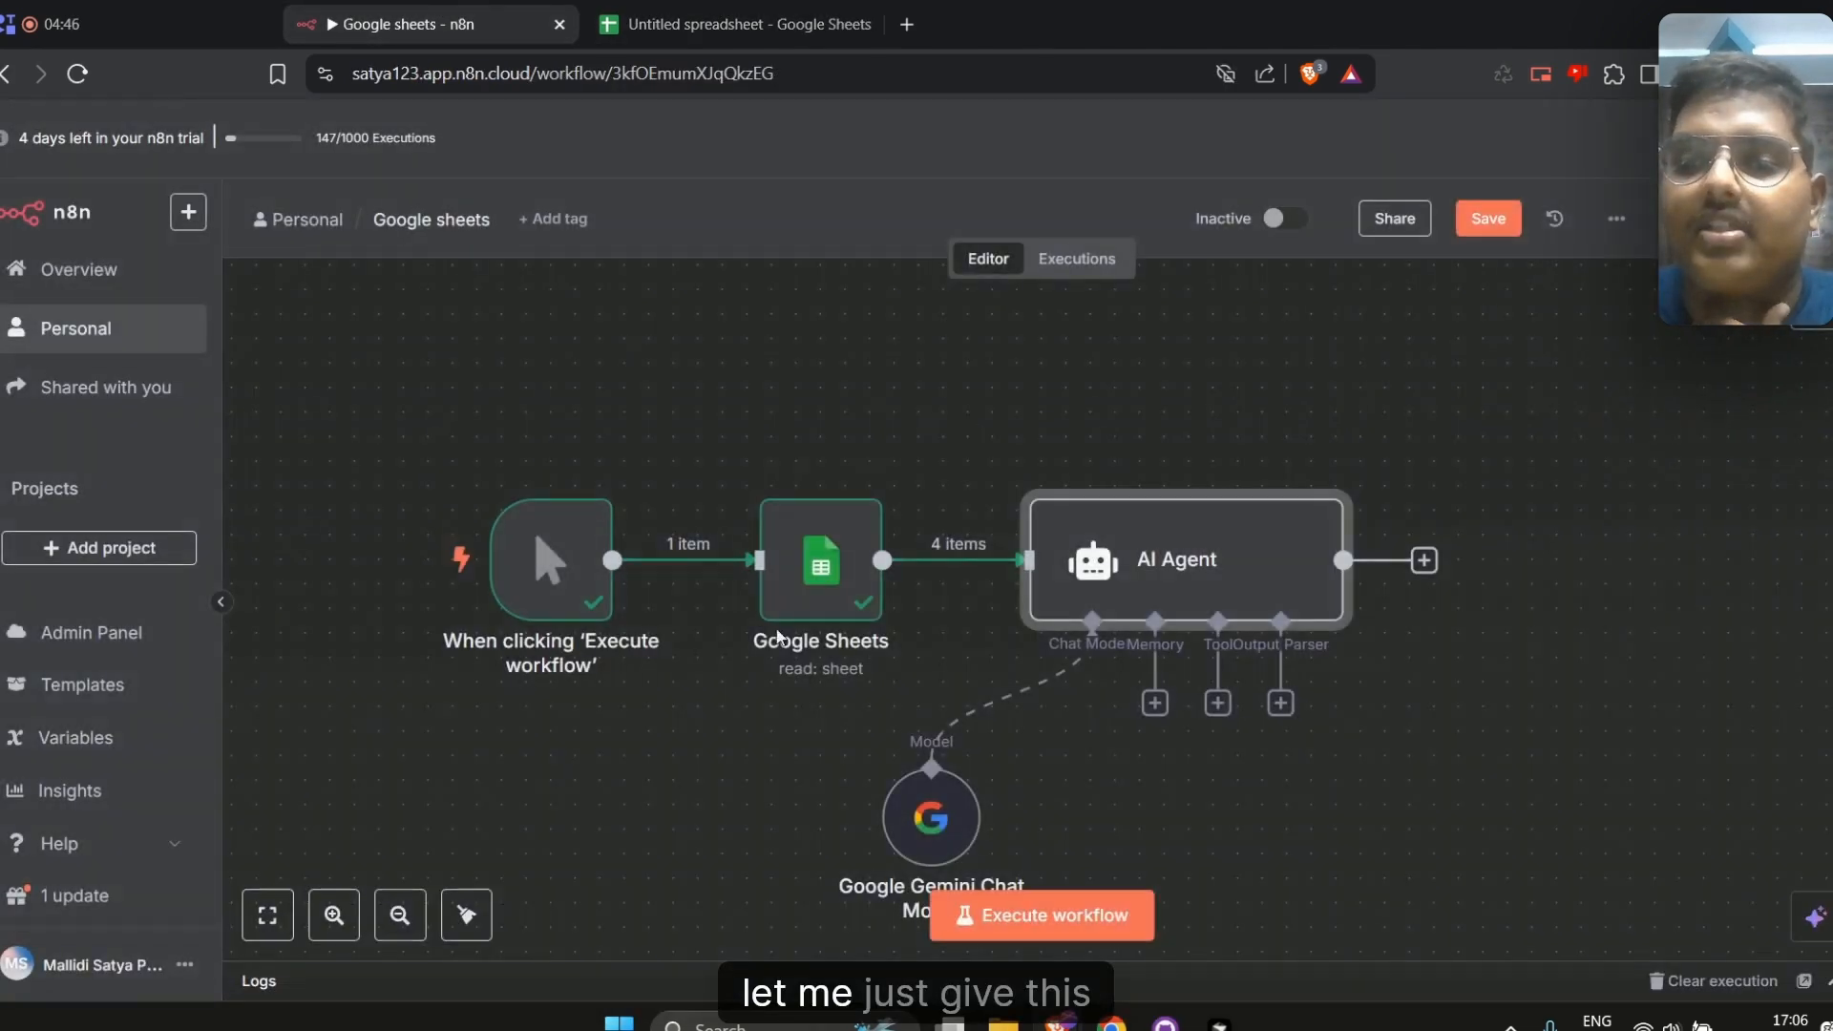
pyautogui.doubleClick(1146, 601)
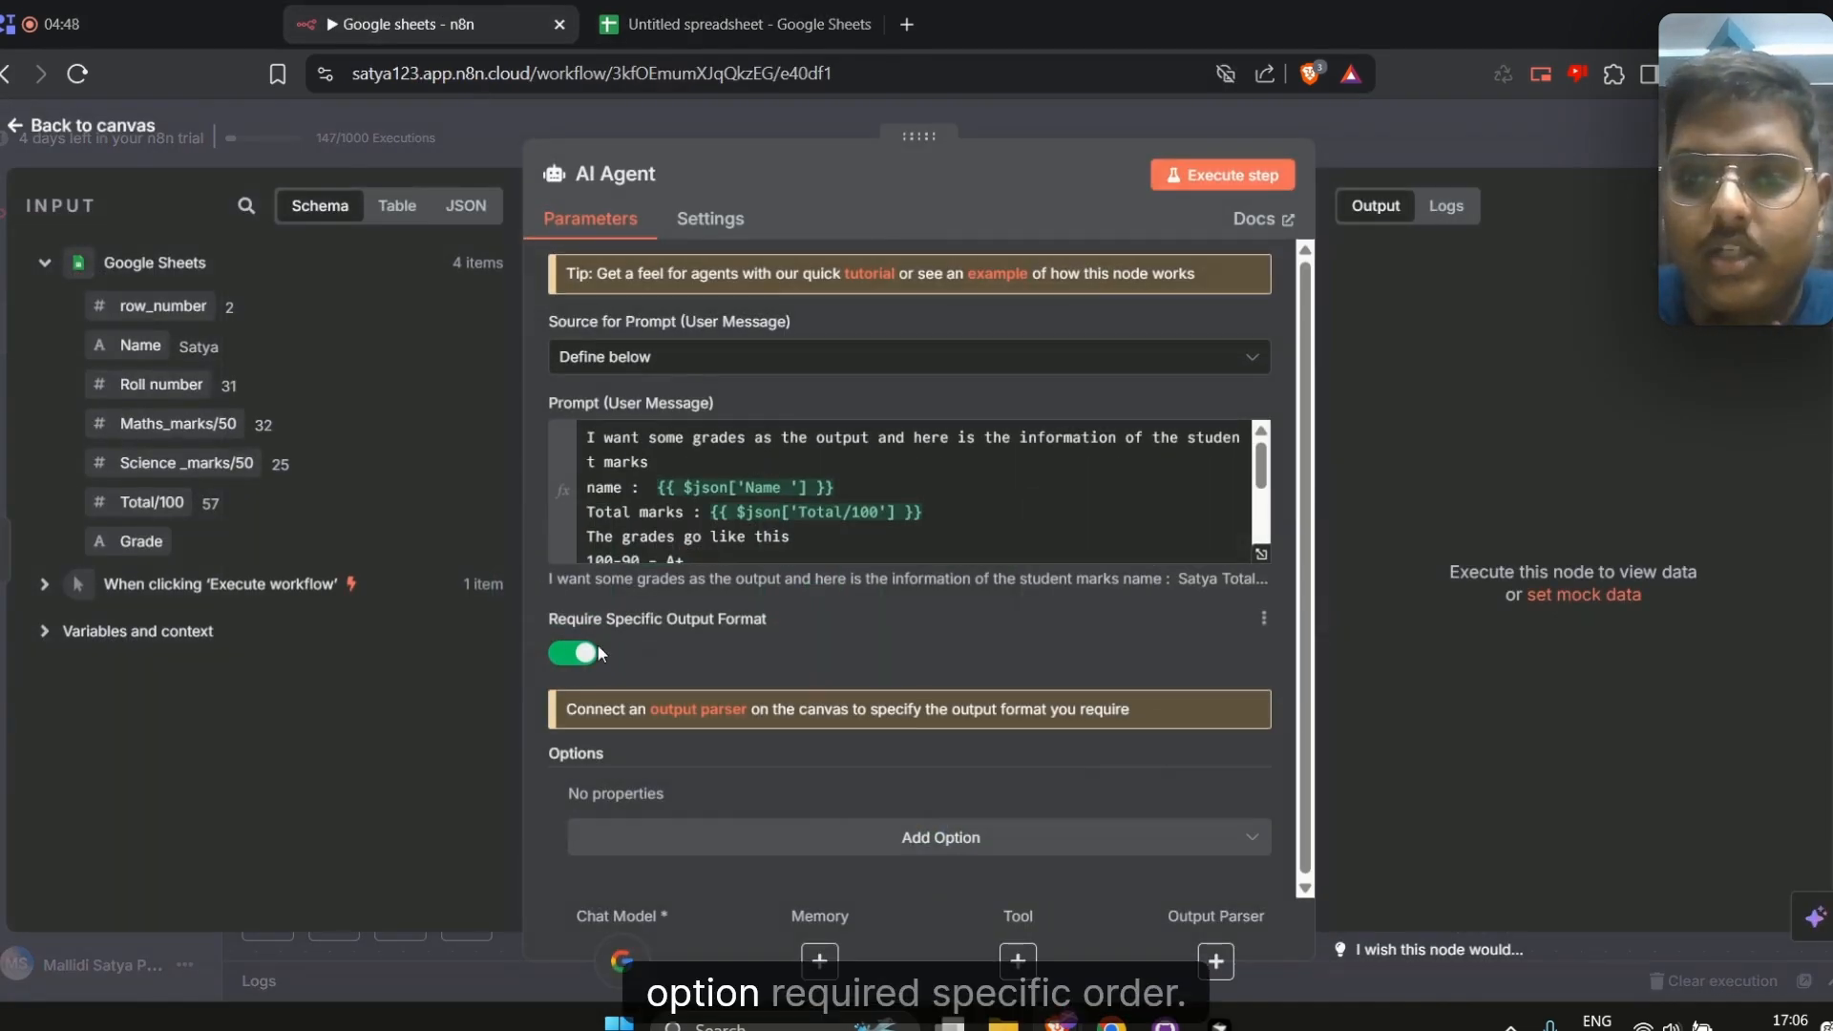
pyautogui.press('Escape')
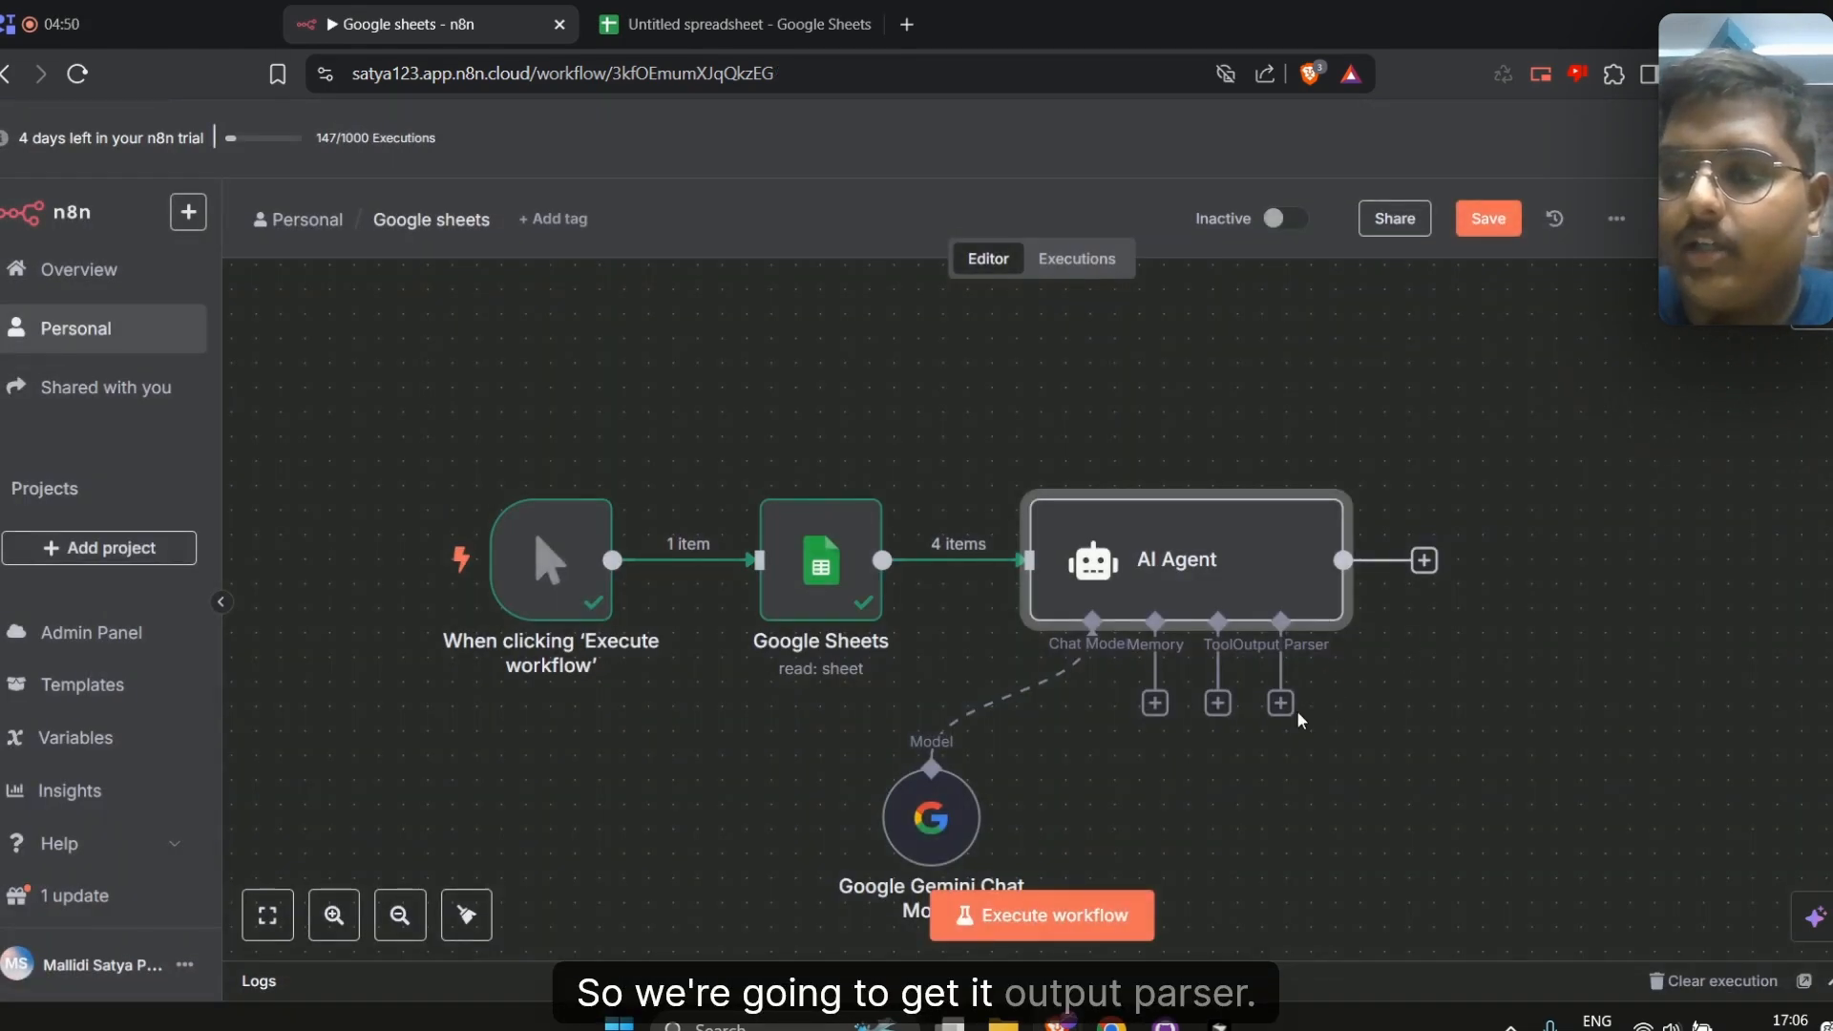
# Attach a Structured Output Parser to the AI Agent with the JSON example {"Grades" : "Alphabet"}
pyautogui.click(1280, 704)
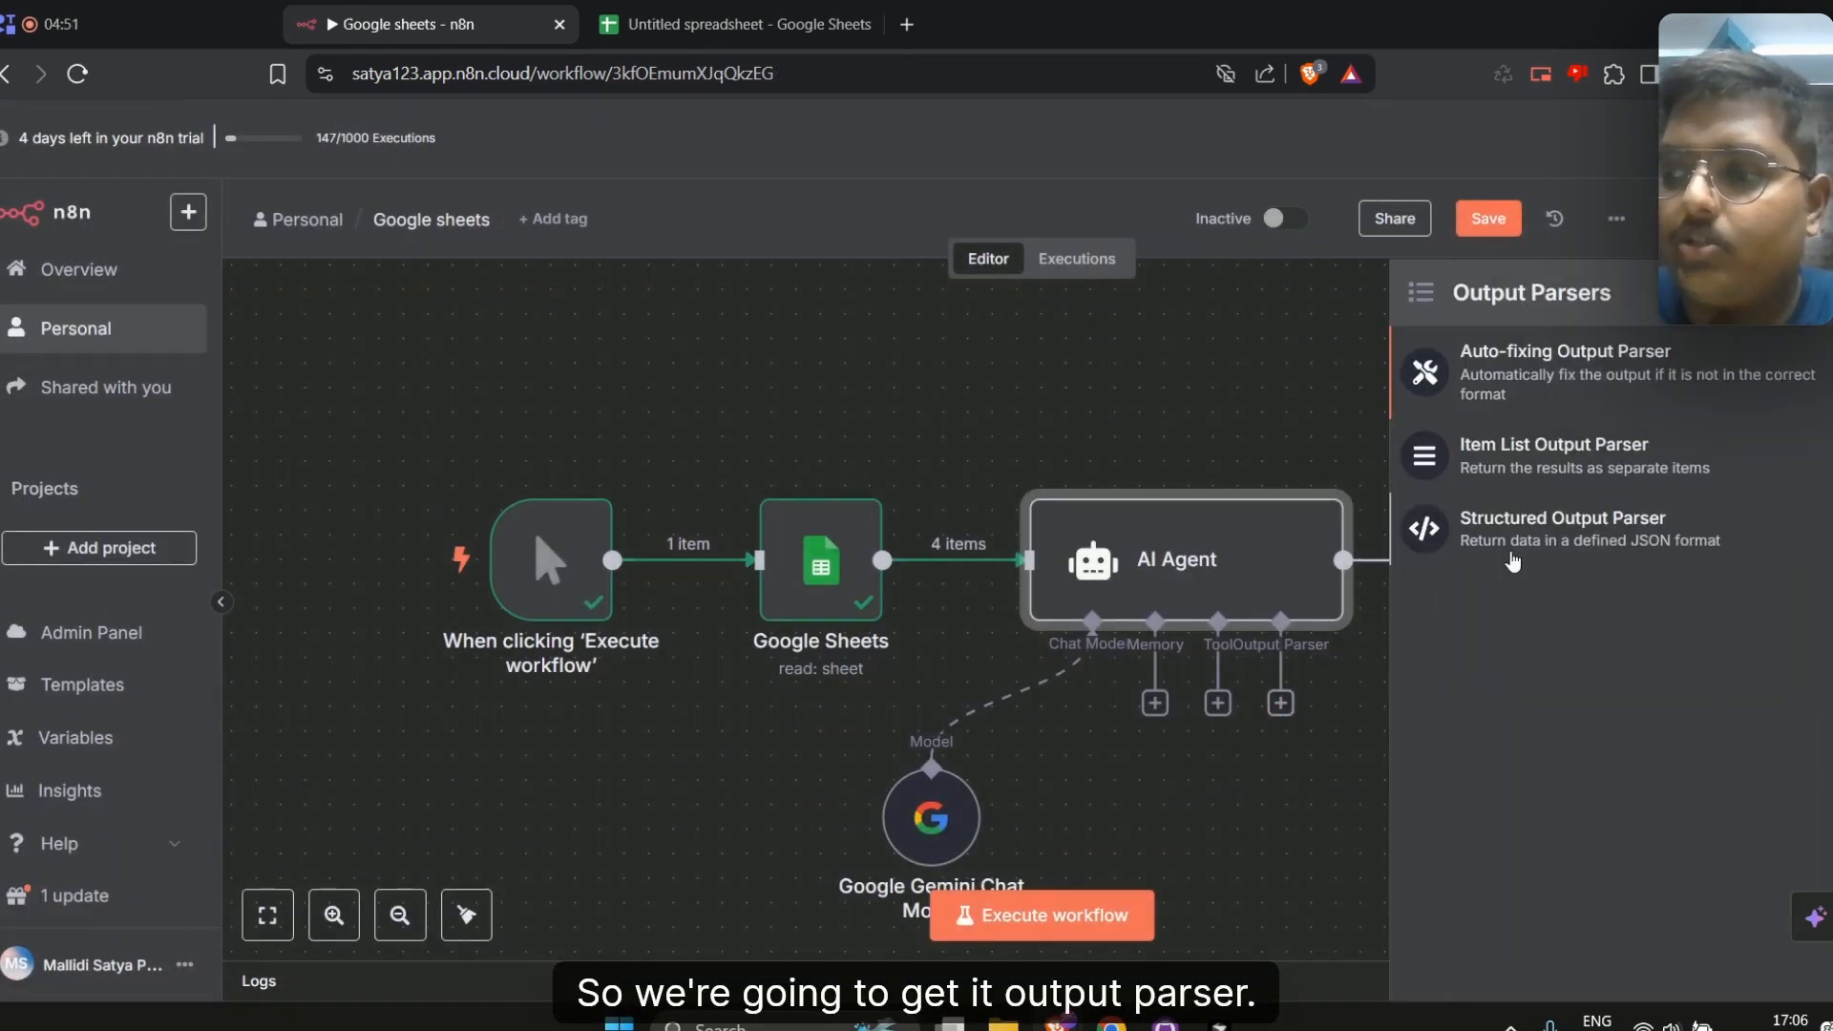
pyautogui.click(1571, 535)
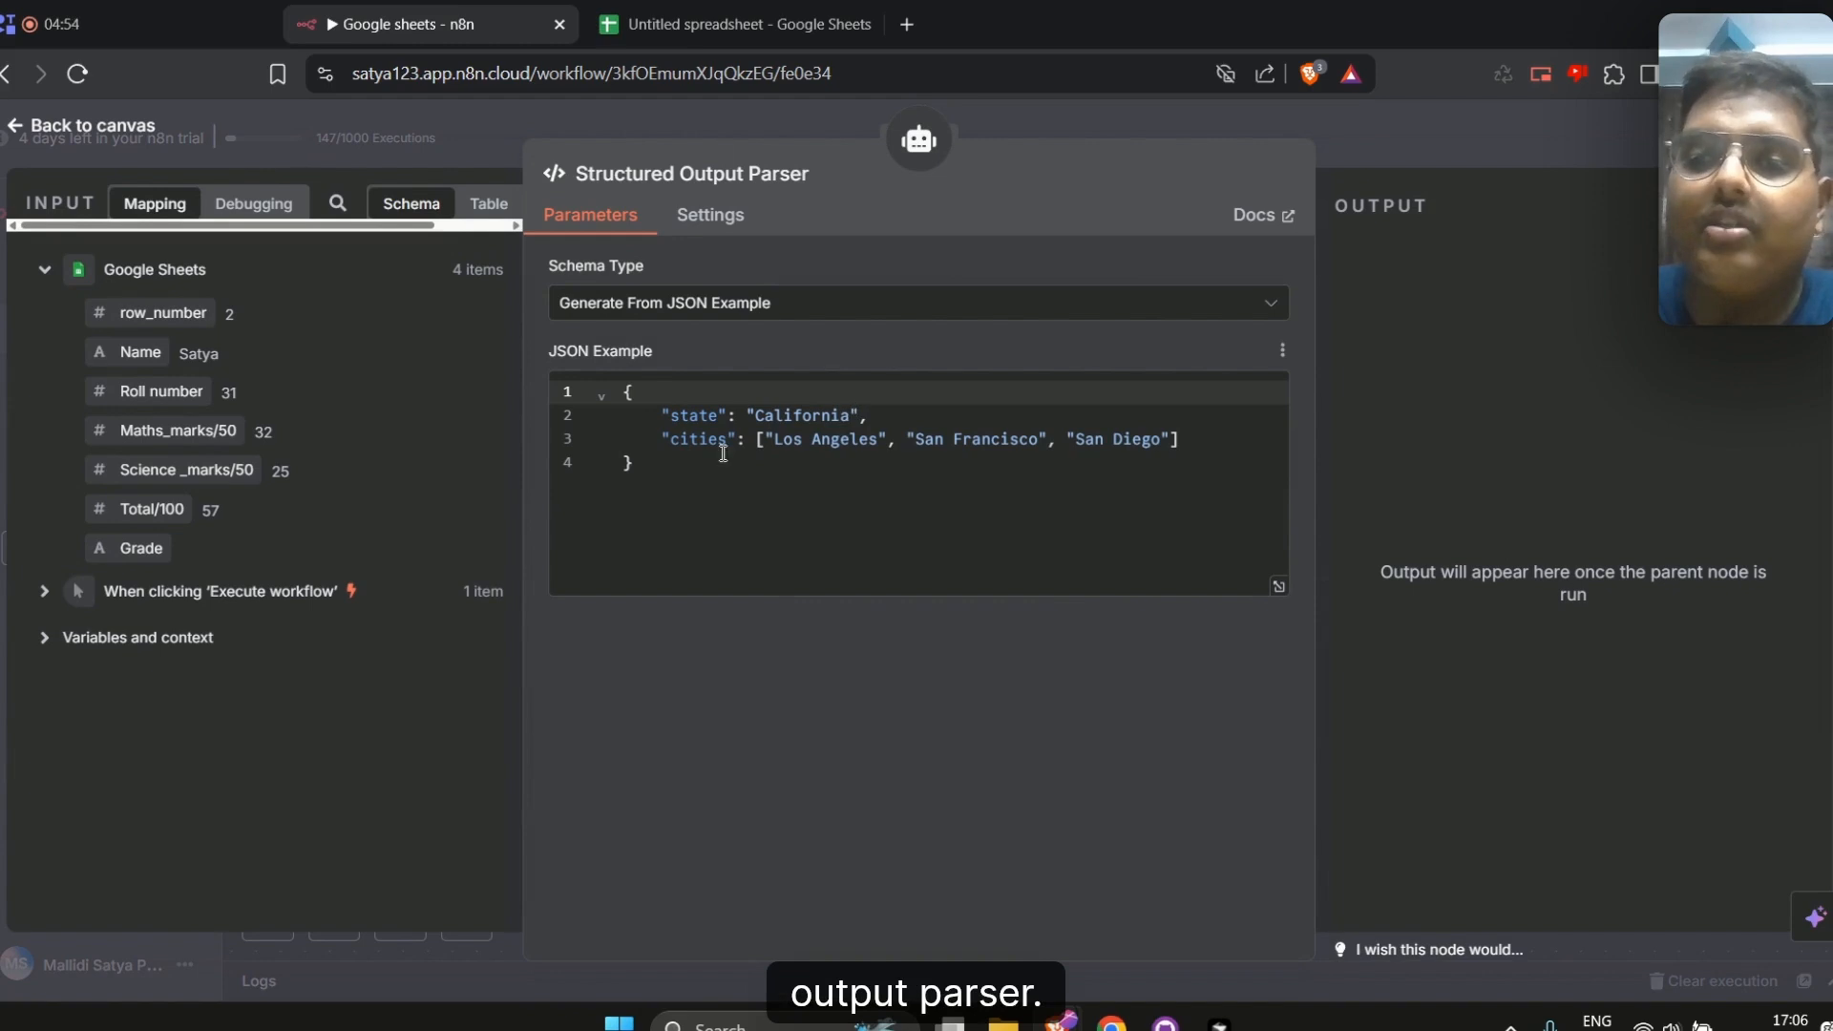
pyautogui.moveTo(1199, 446); pyautogui.dragTo(679, 423)
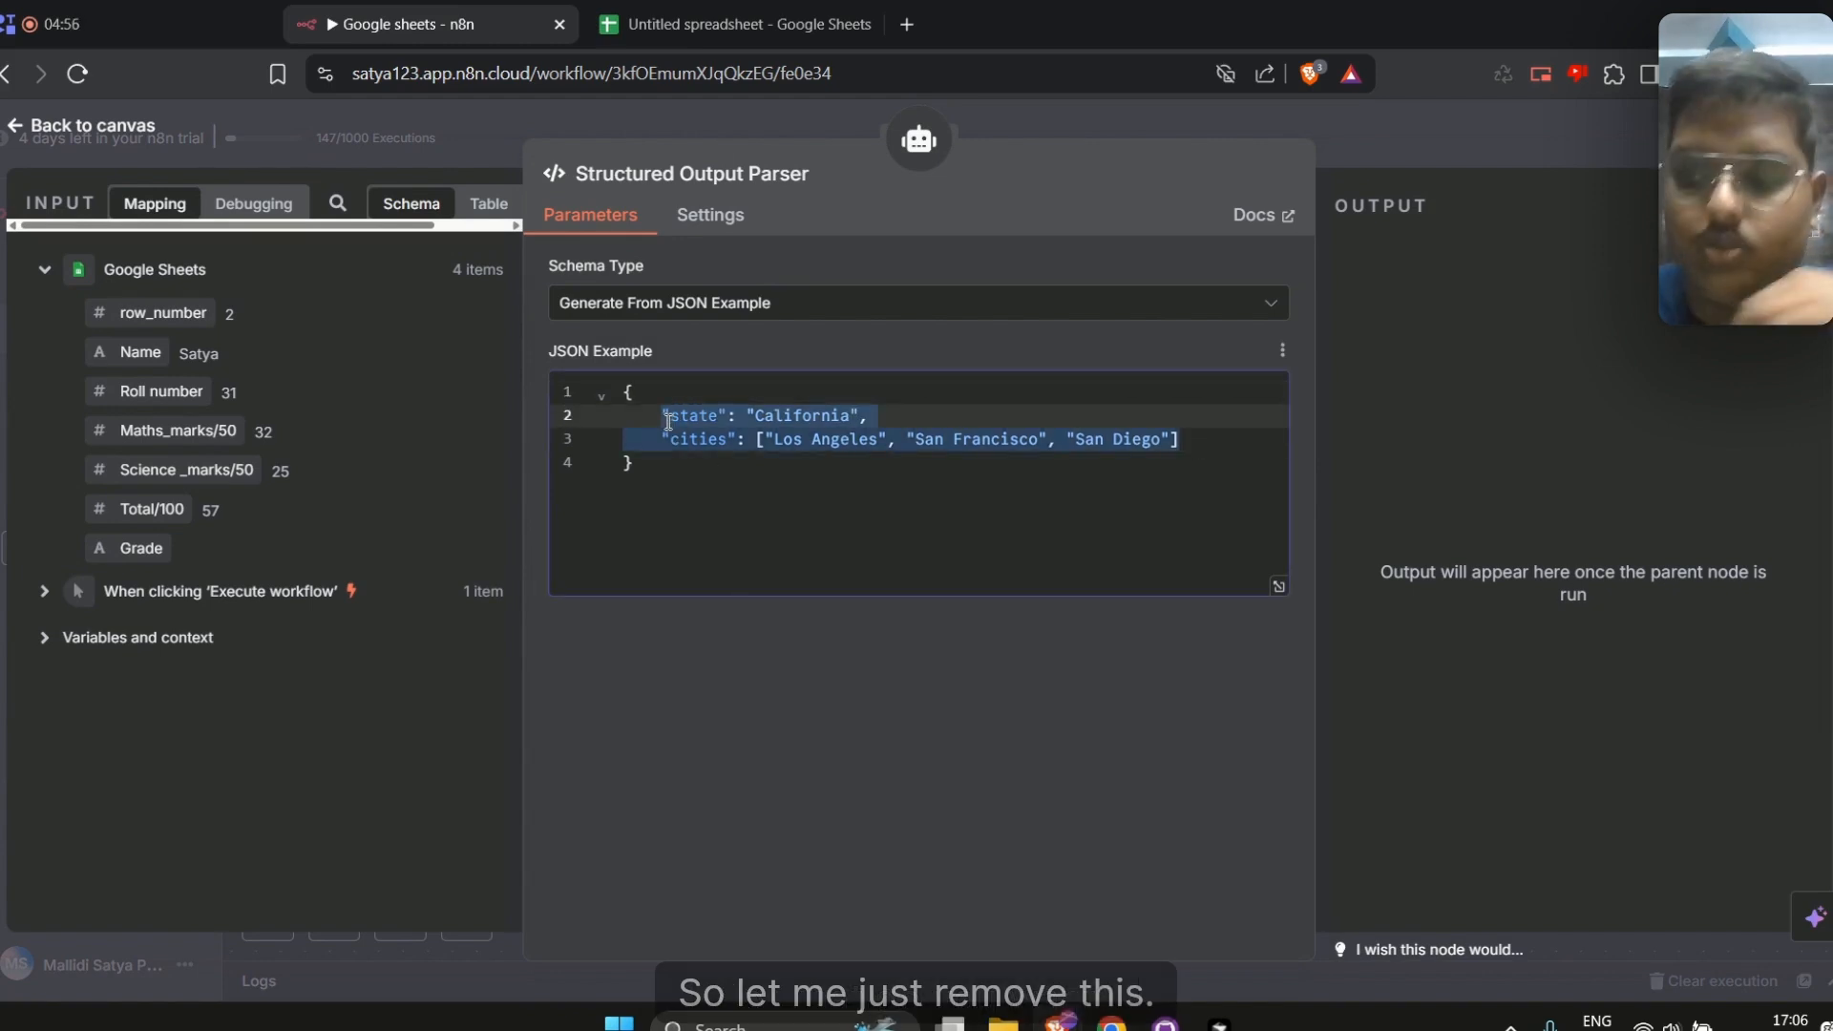
pyautogui.press('BackSpace')
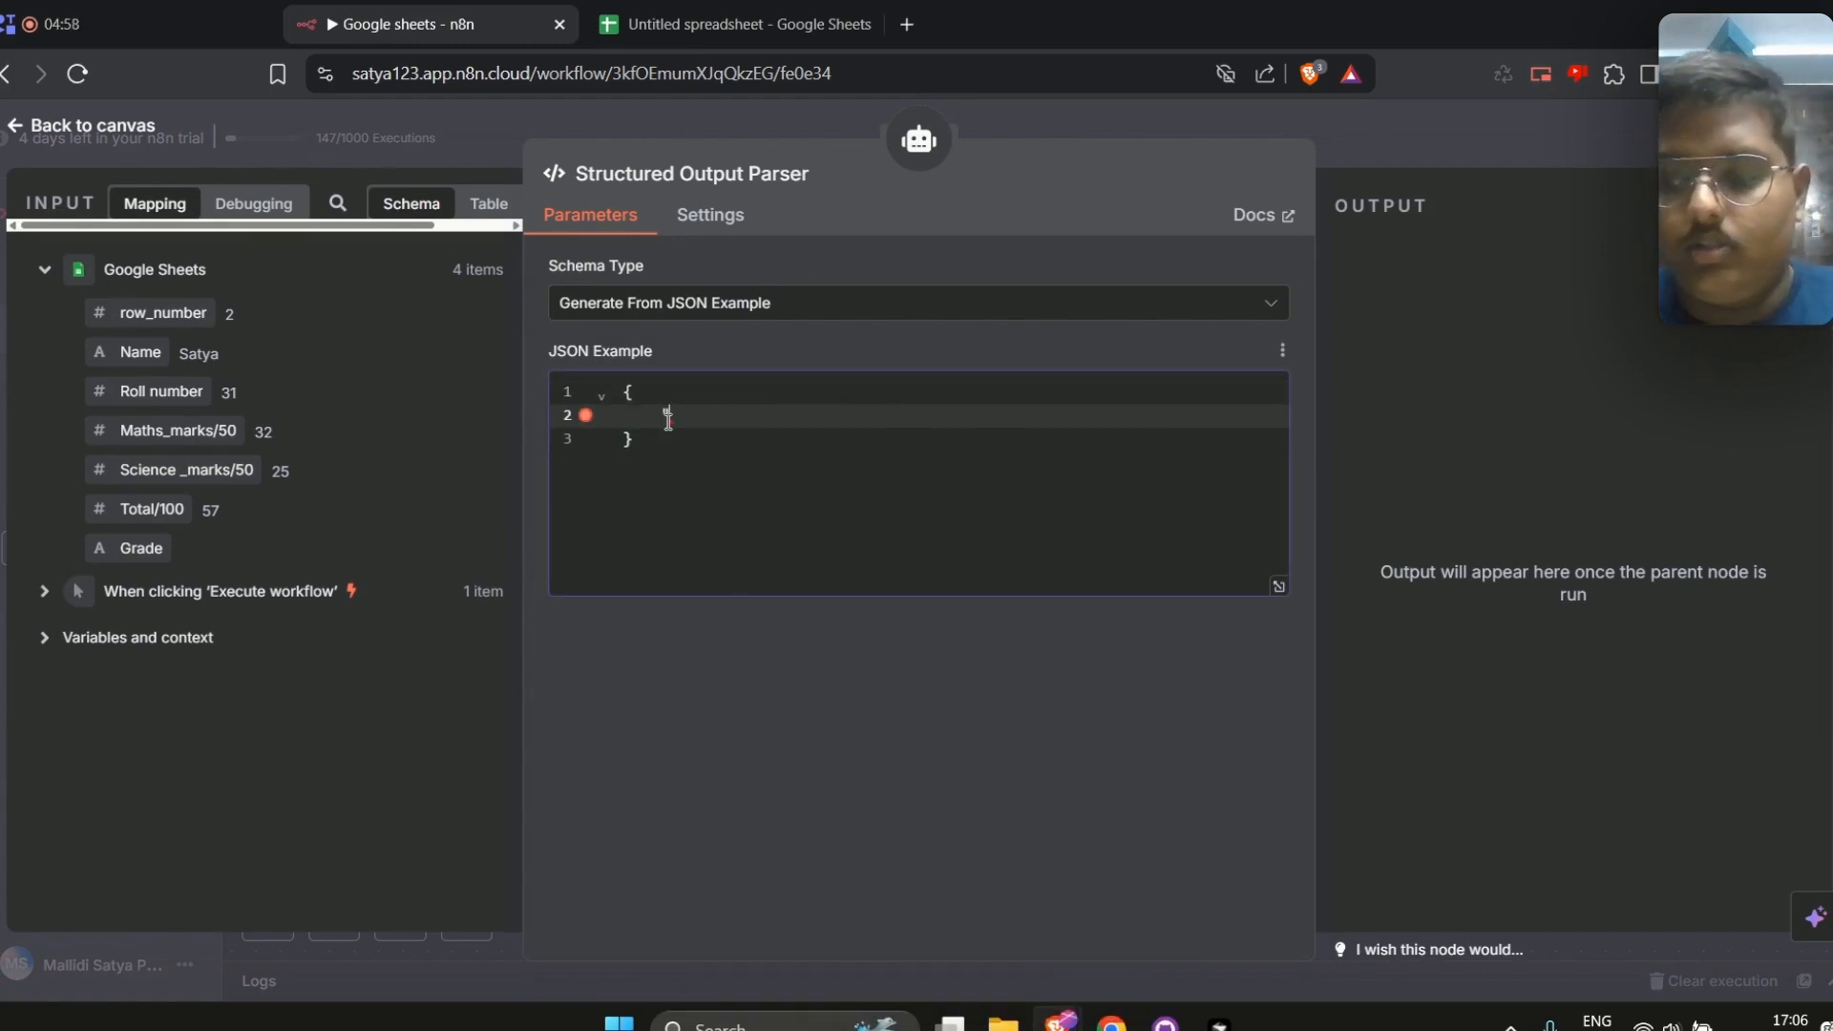
pyautogui.write('"Grades')
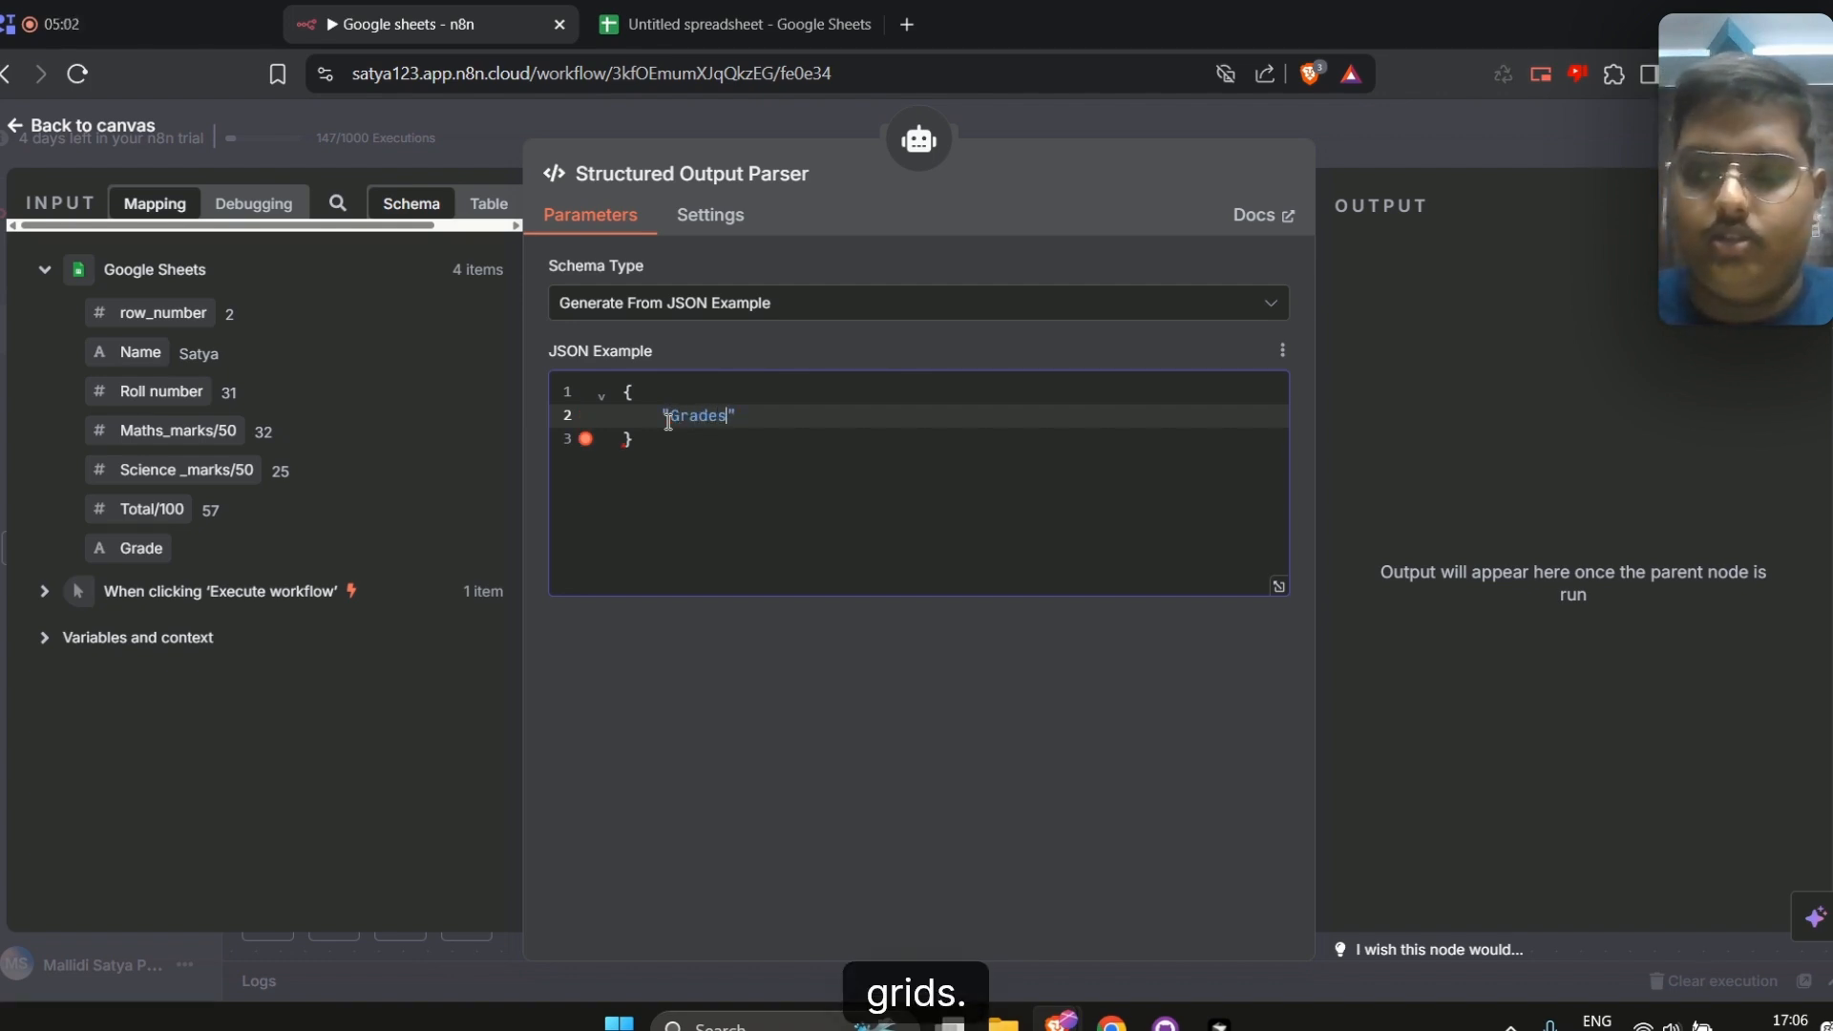
pyautogui.write('" : ')
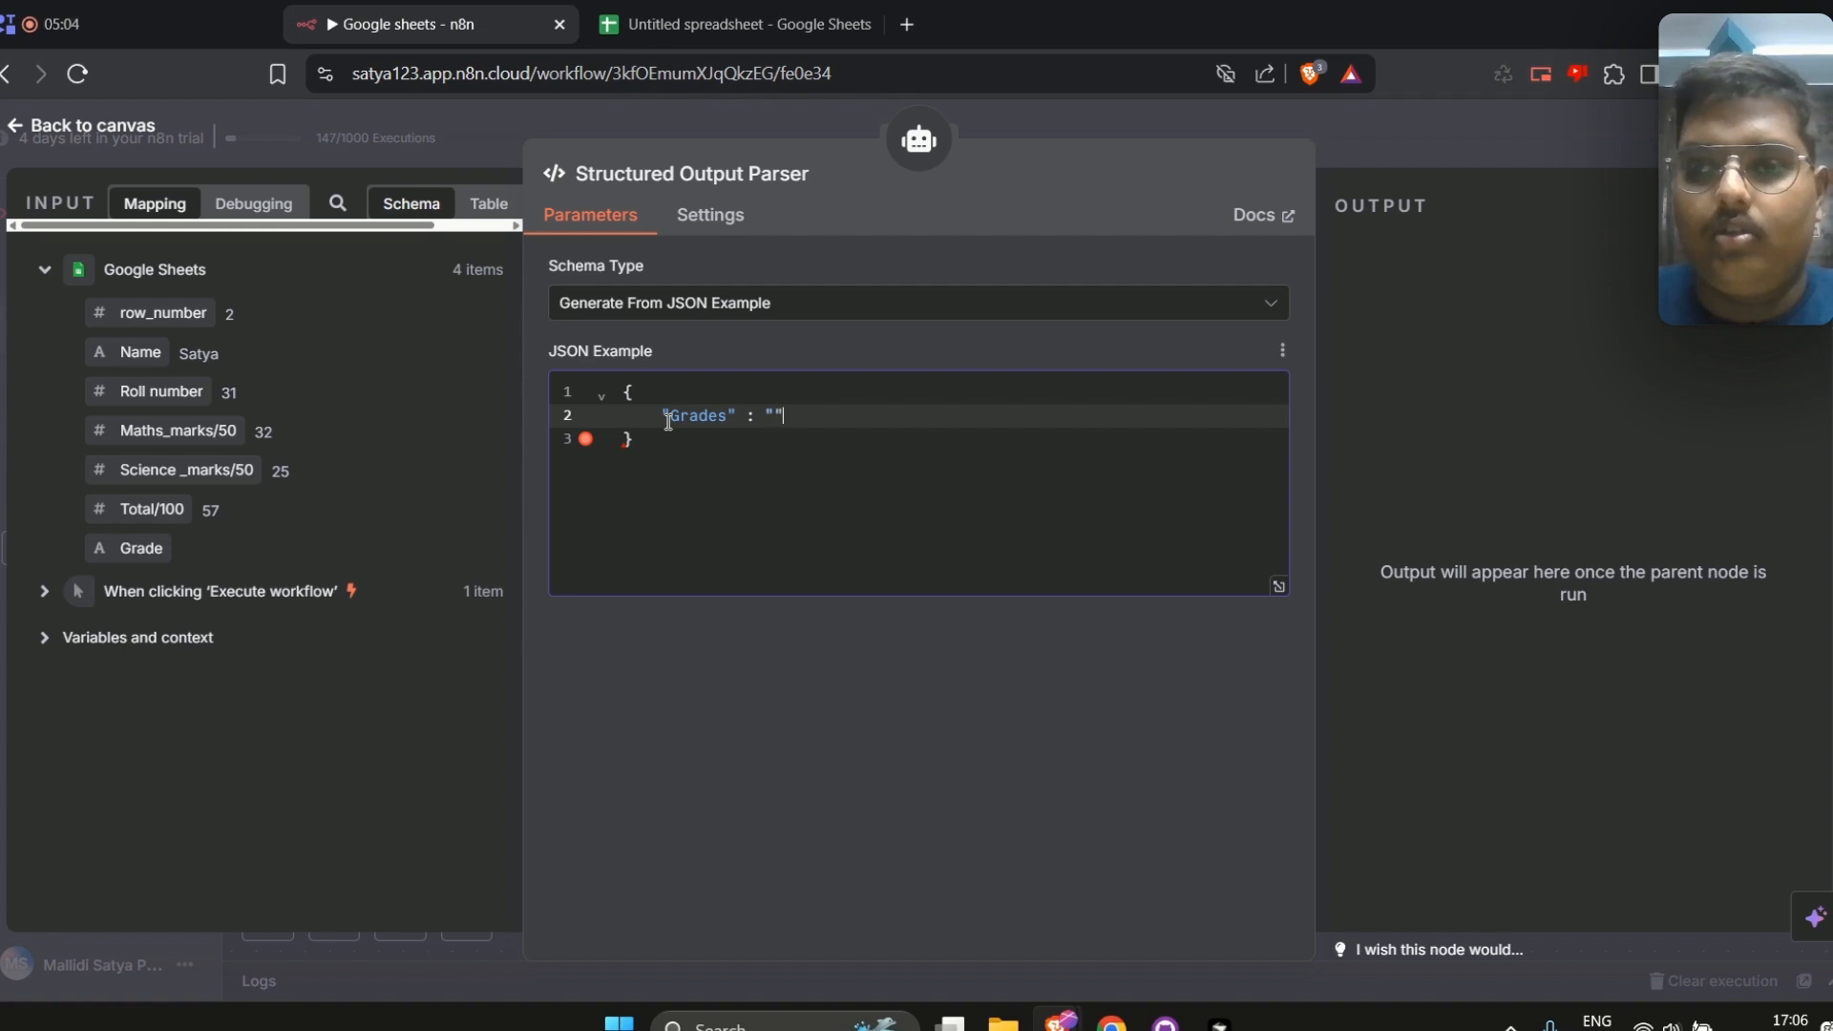
pyautogui.write('"A')
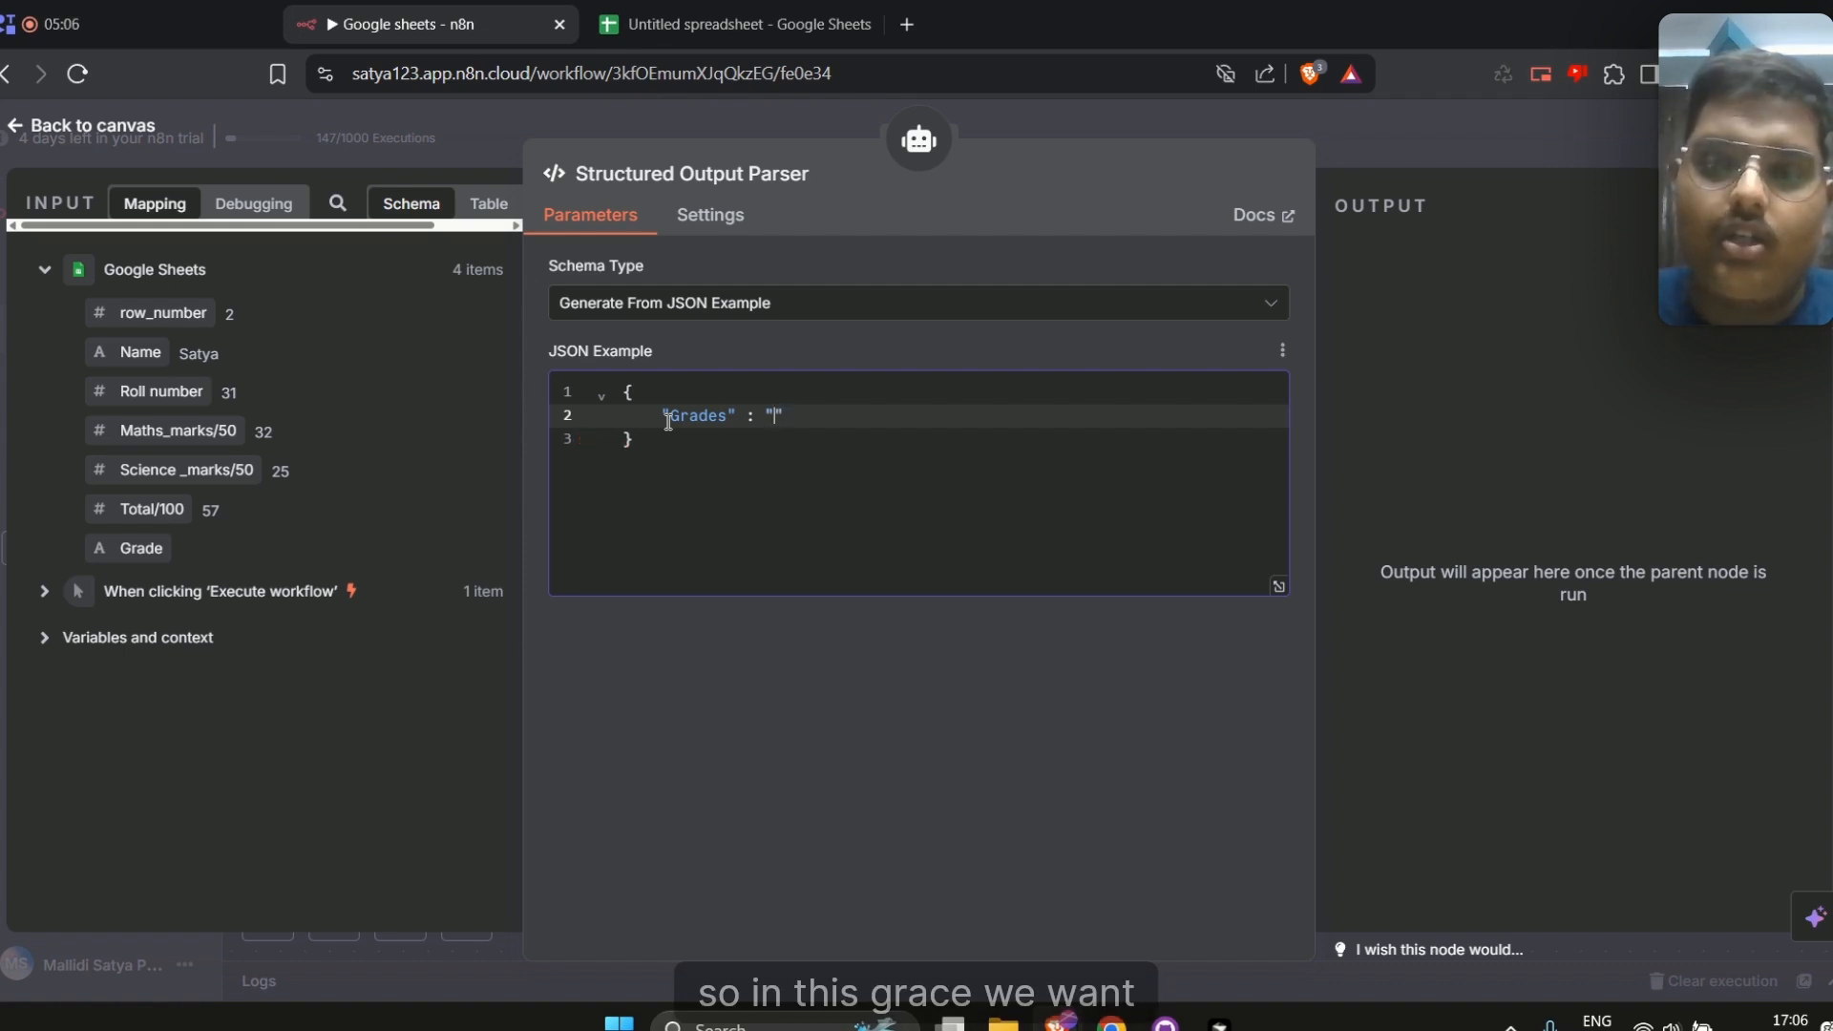
pyautogui.write('lphabet')
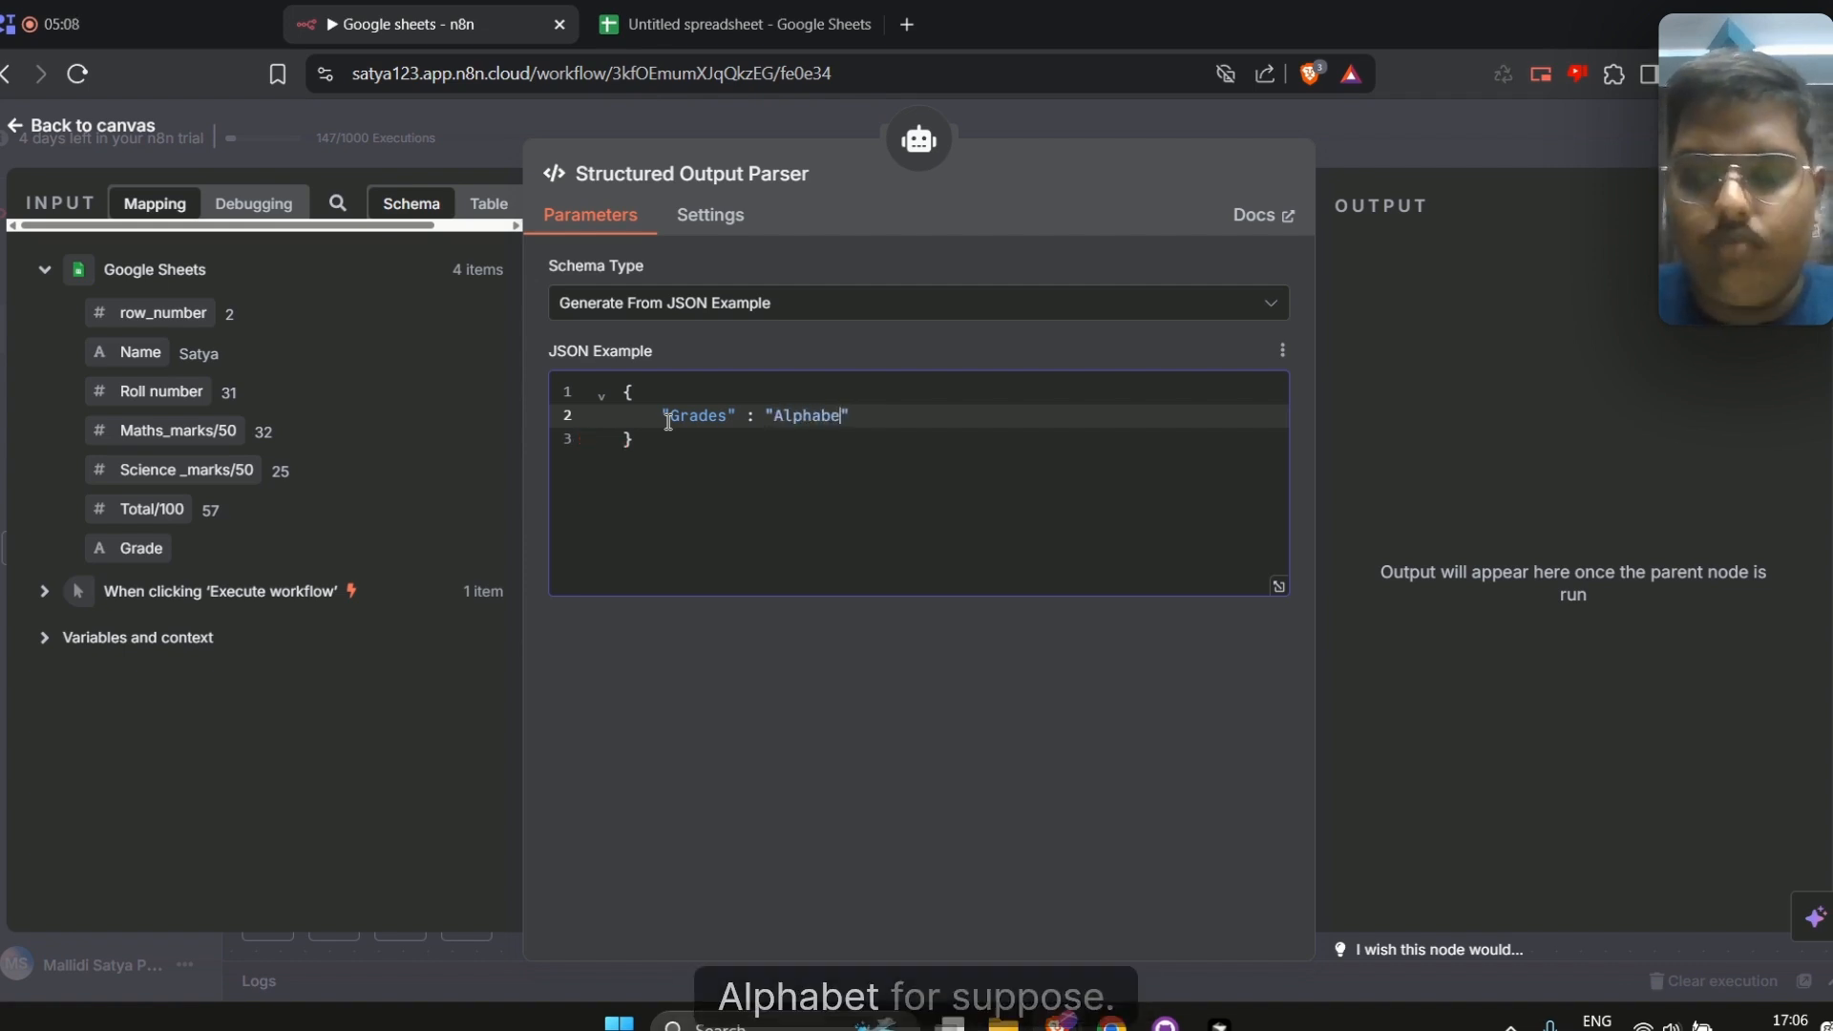
pyautogui.write('"')
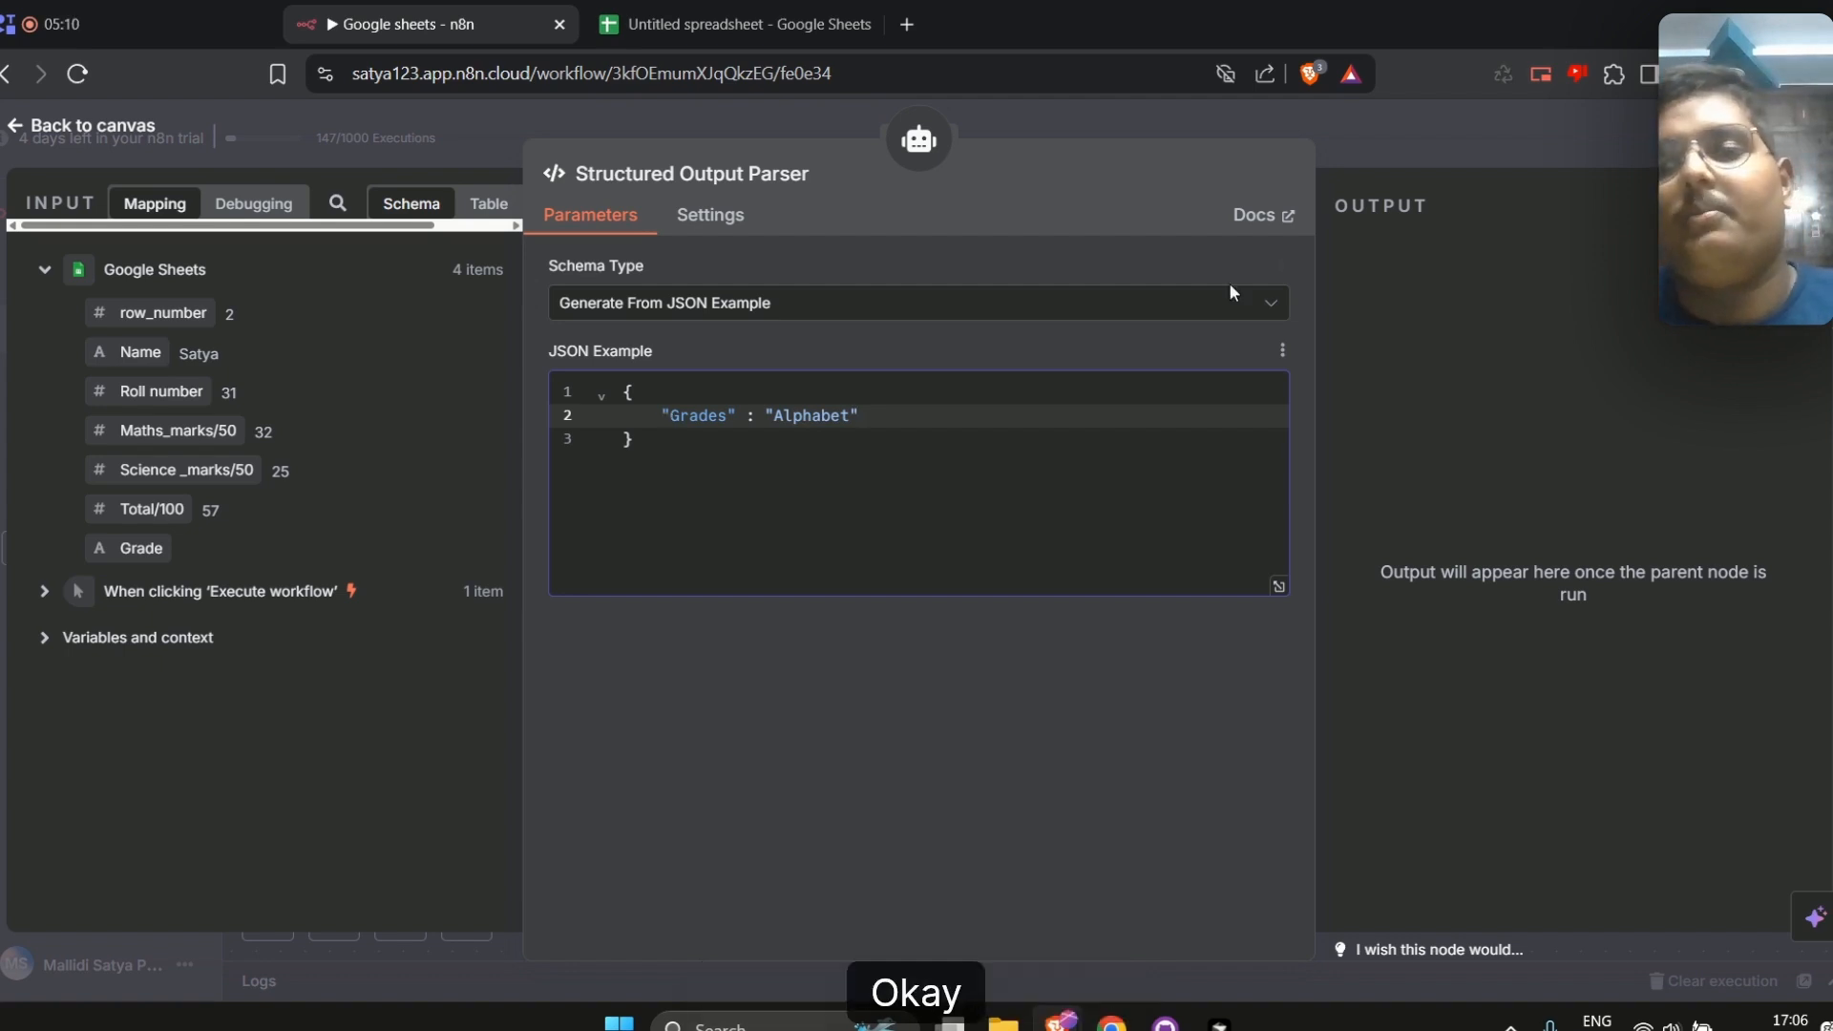
# Save the workflow and execute the AI Agent step
pyautogui.click(1413, 151)
pyautogui.click(1470, 222)
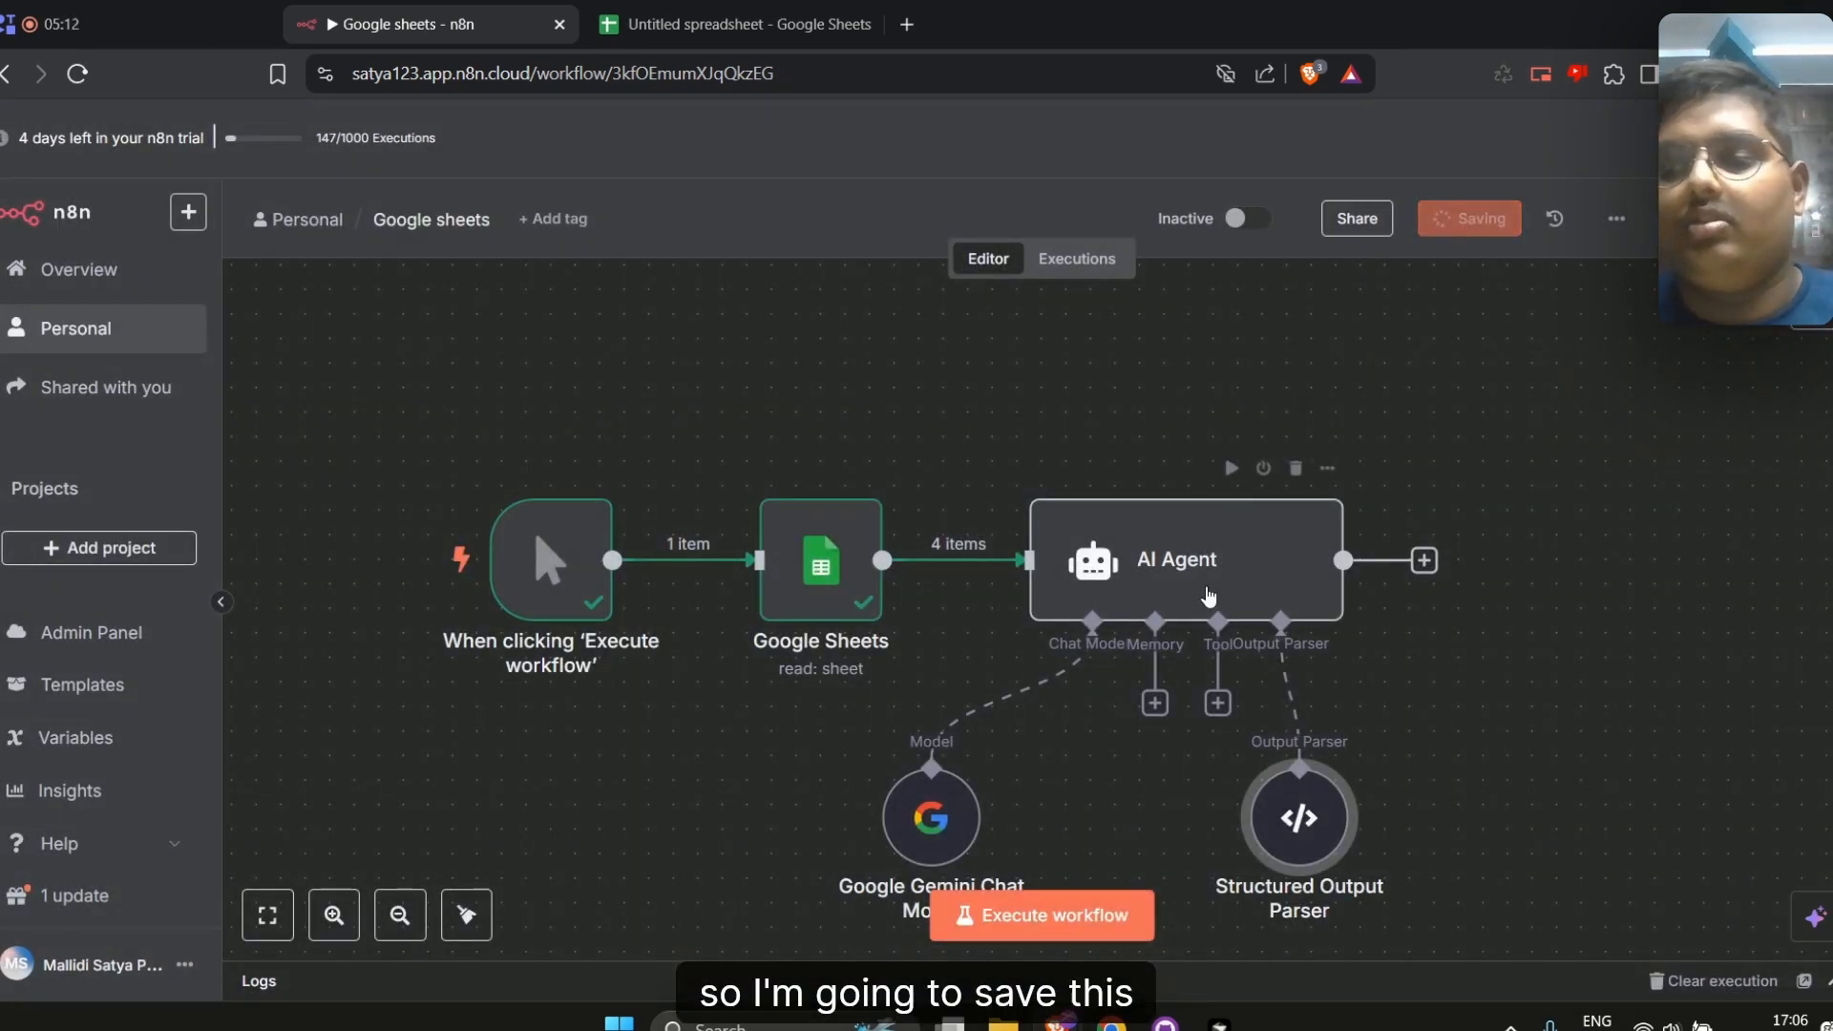
pyautogui.doubleClick(1208, 591)
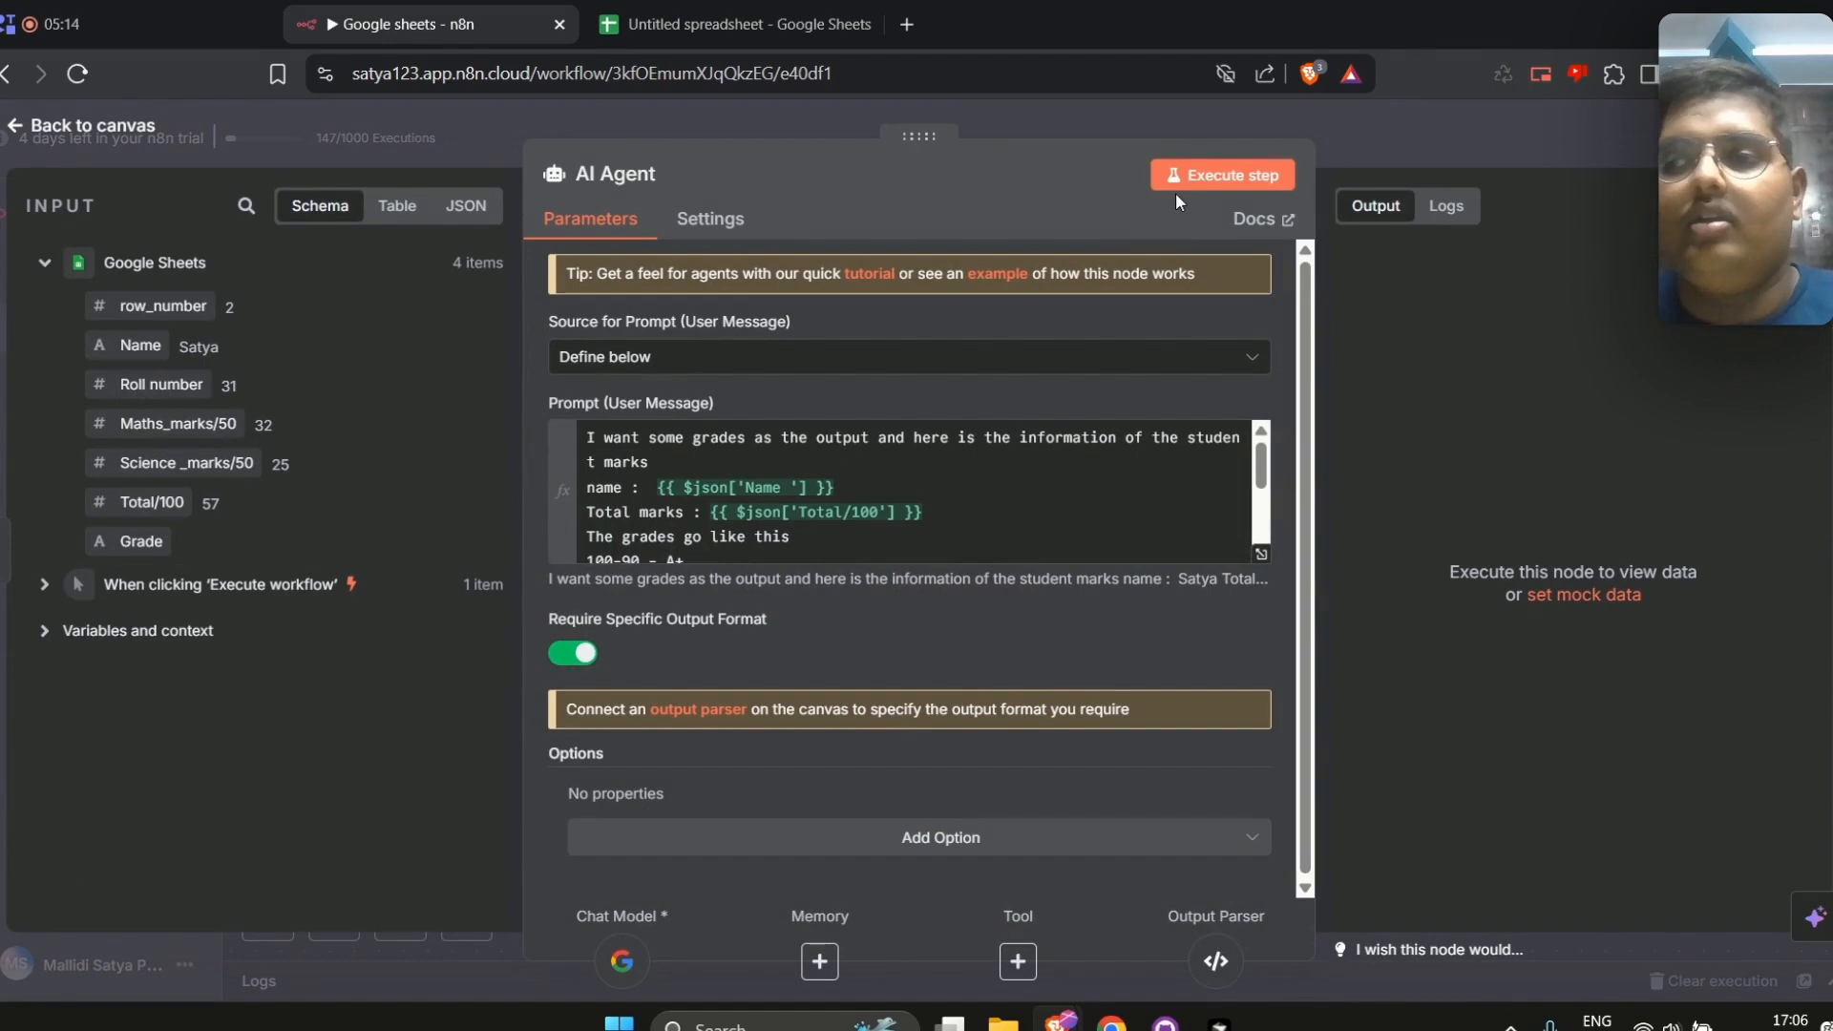
pyautogui.click(1222, 175)
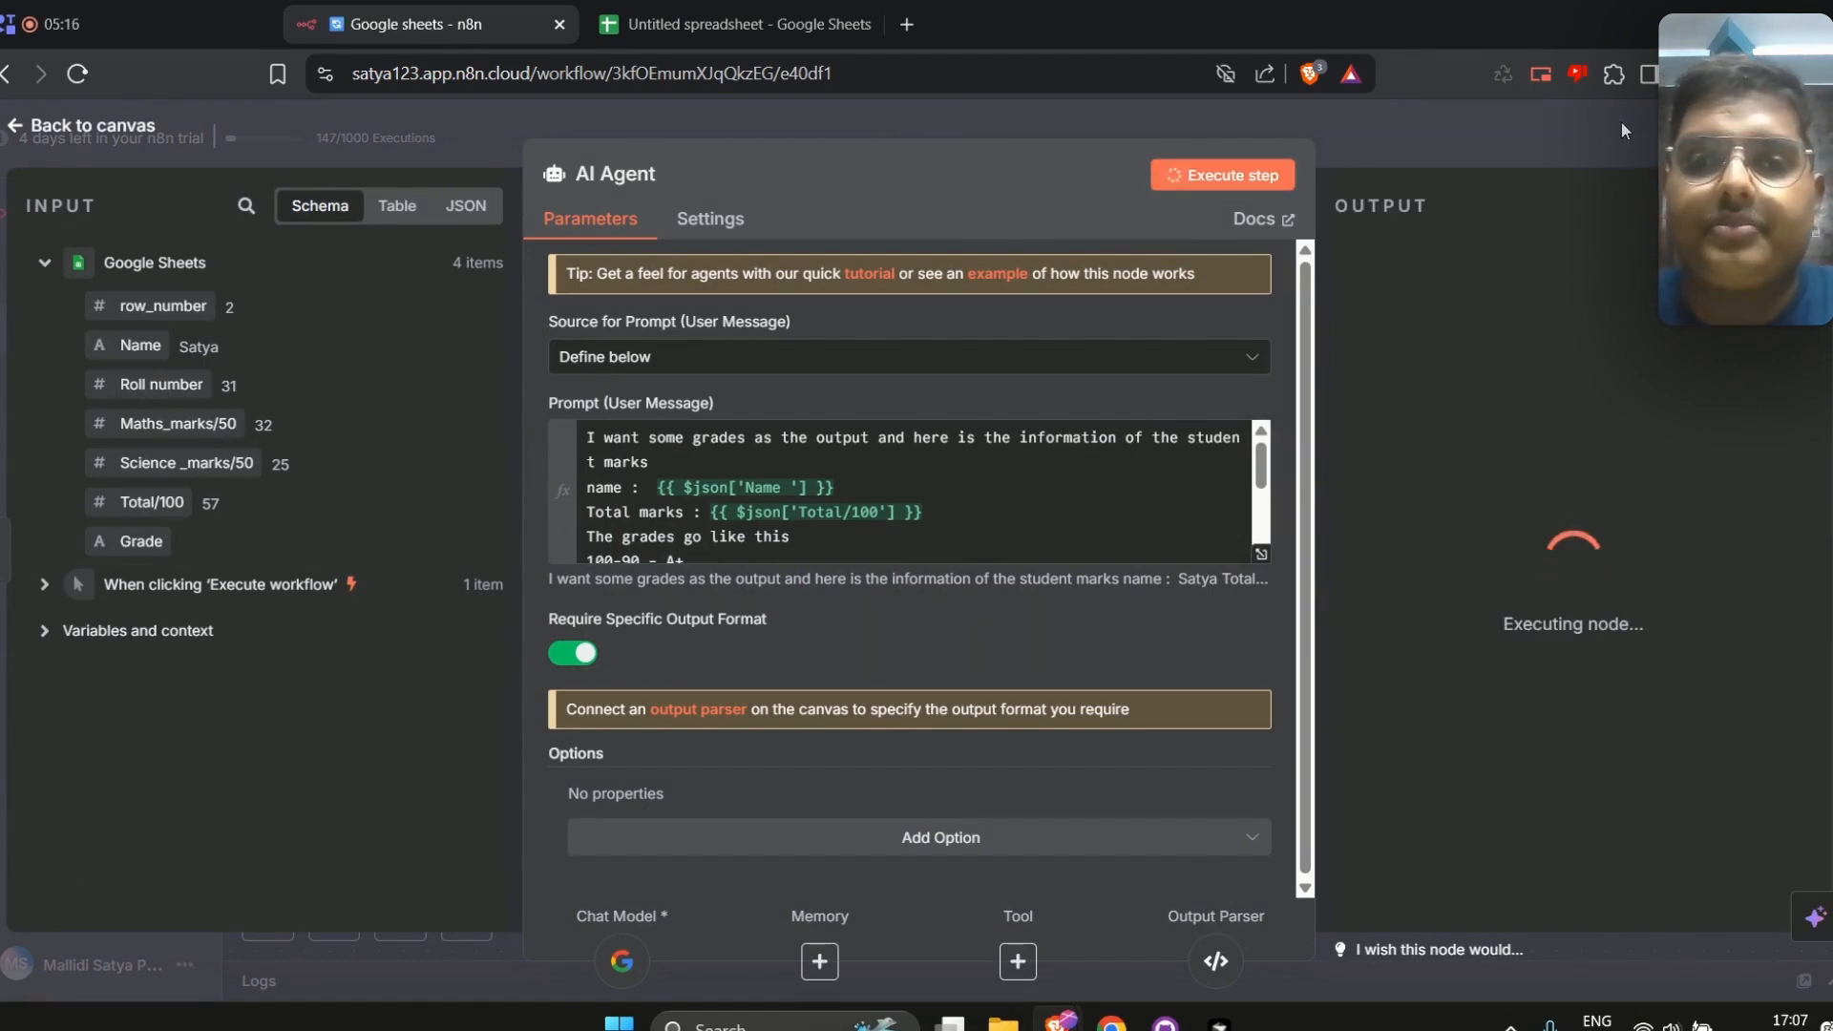
pyautogui.press('Escape')
# Compare the student marks spreadsheet with the AI Agent's grade output for each student
pyautogui.click(744, 24)
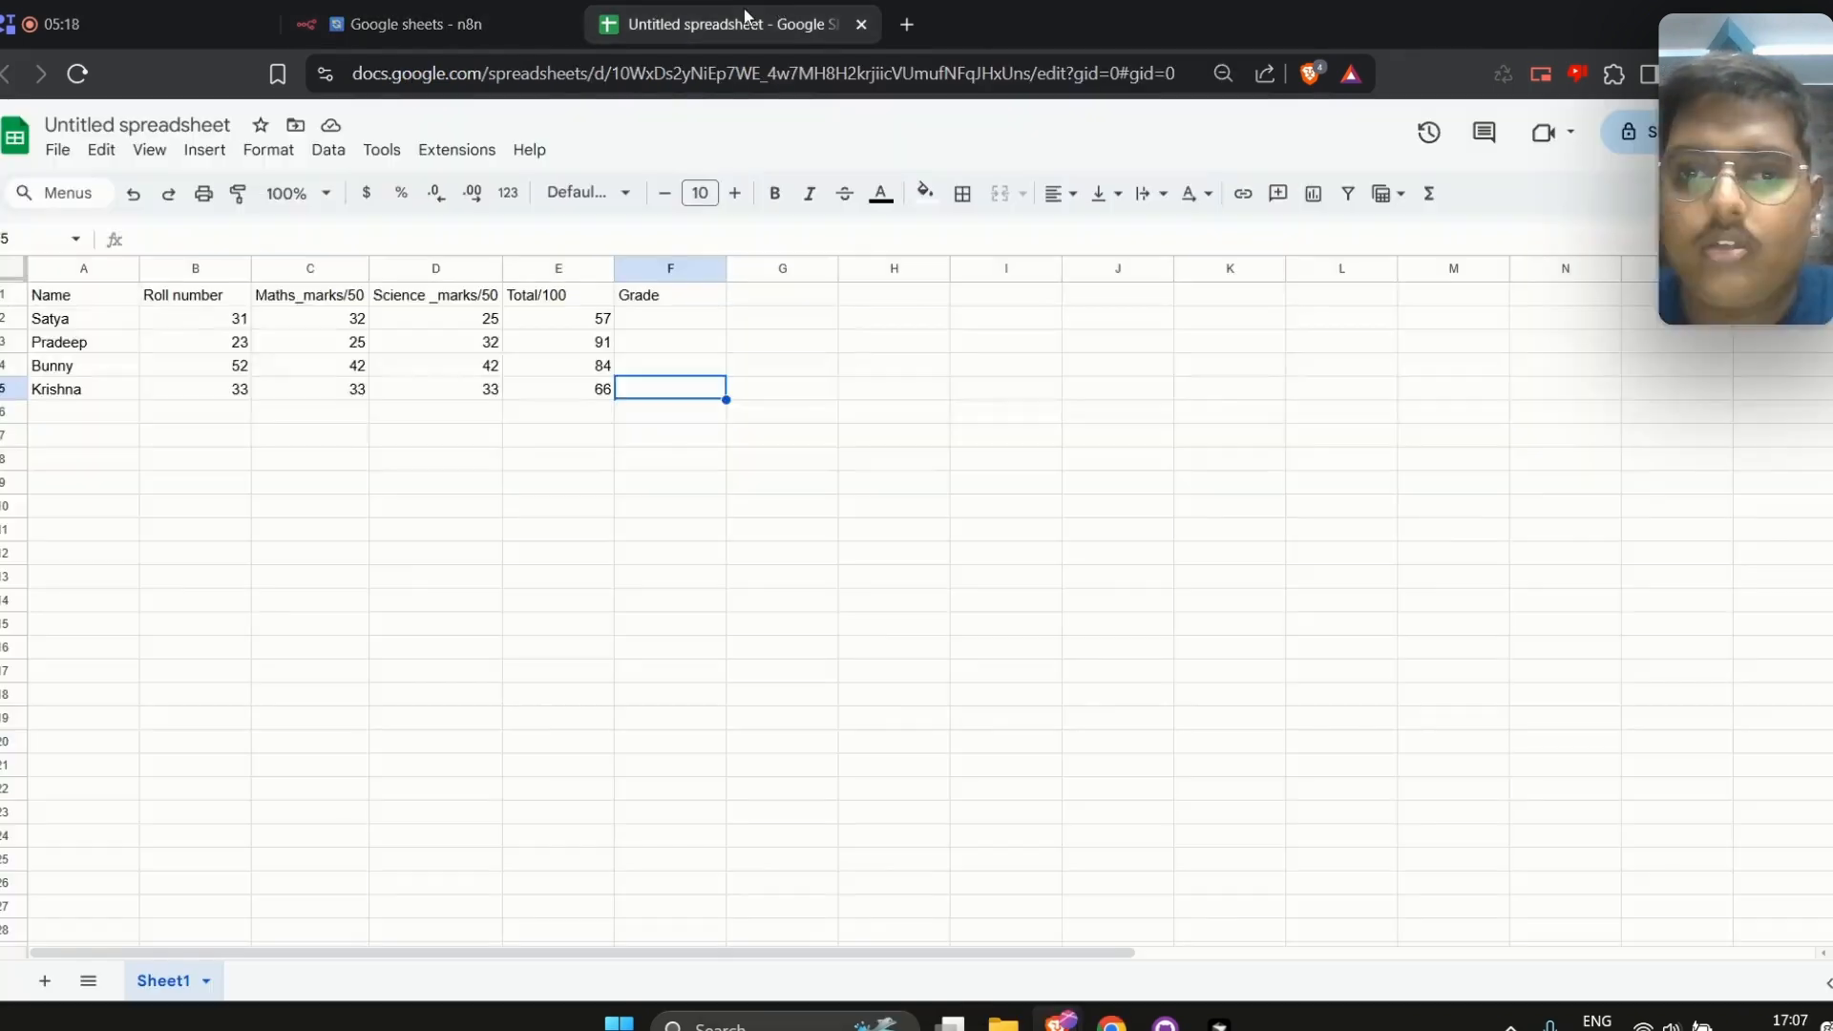
pyautogui.click(411, 24)
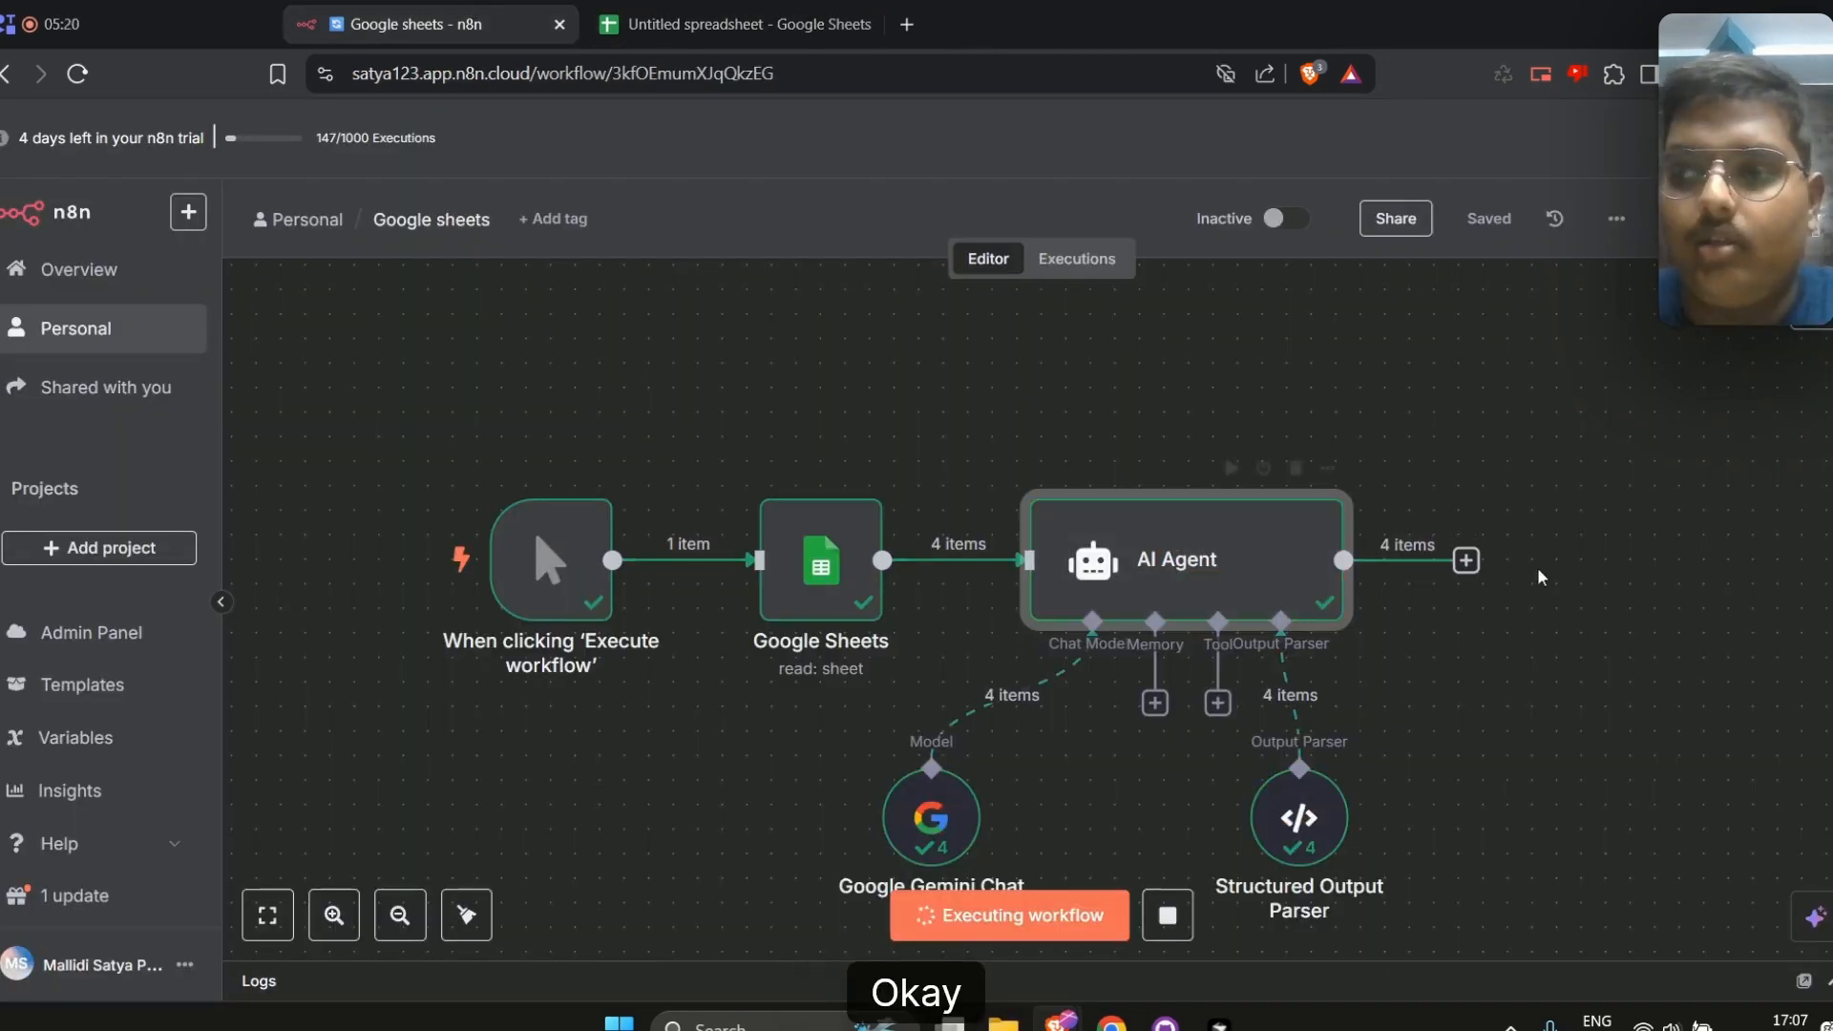
pyautogui.click(1467, 560)
pyautogui.click(1357, 477)
pyautogui.doubleClick(1219, 562)
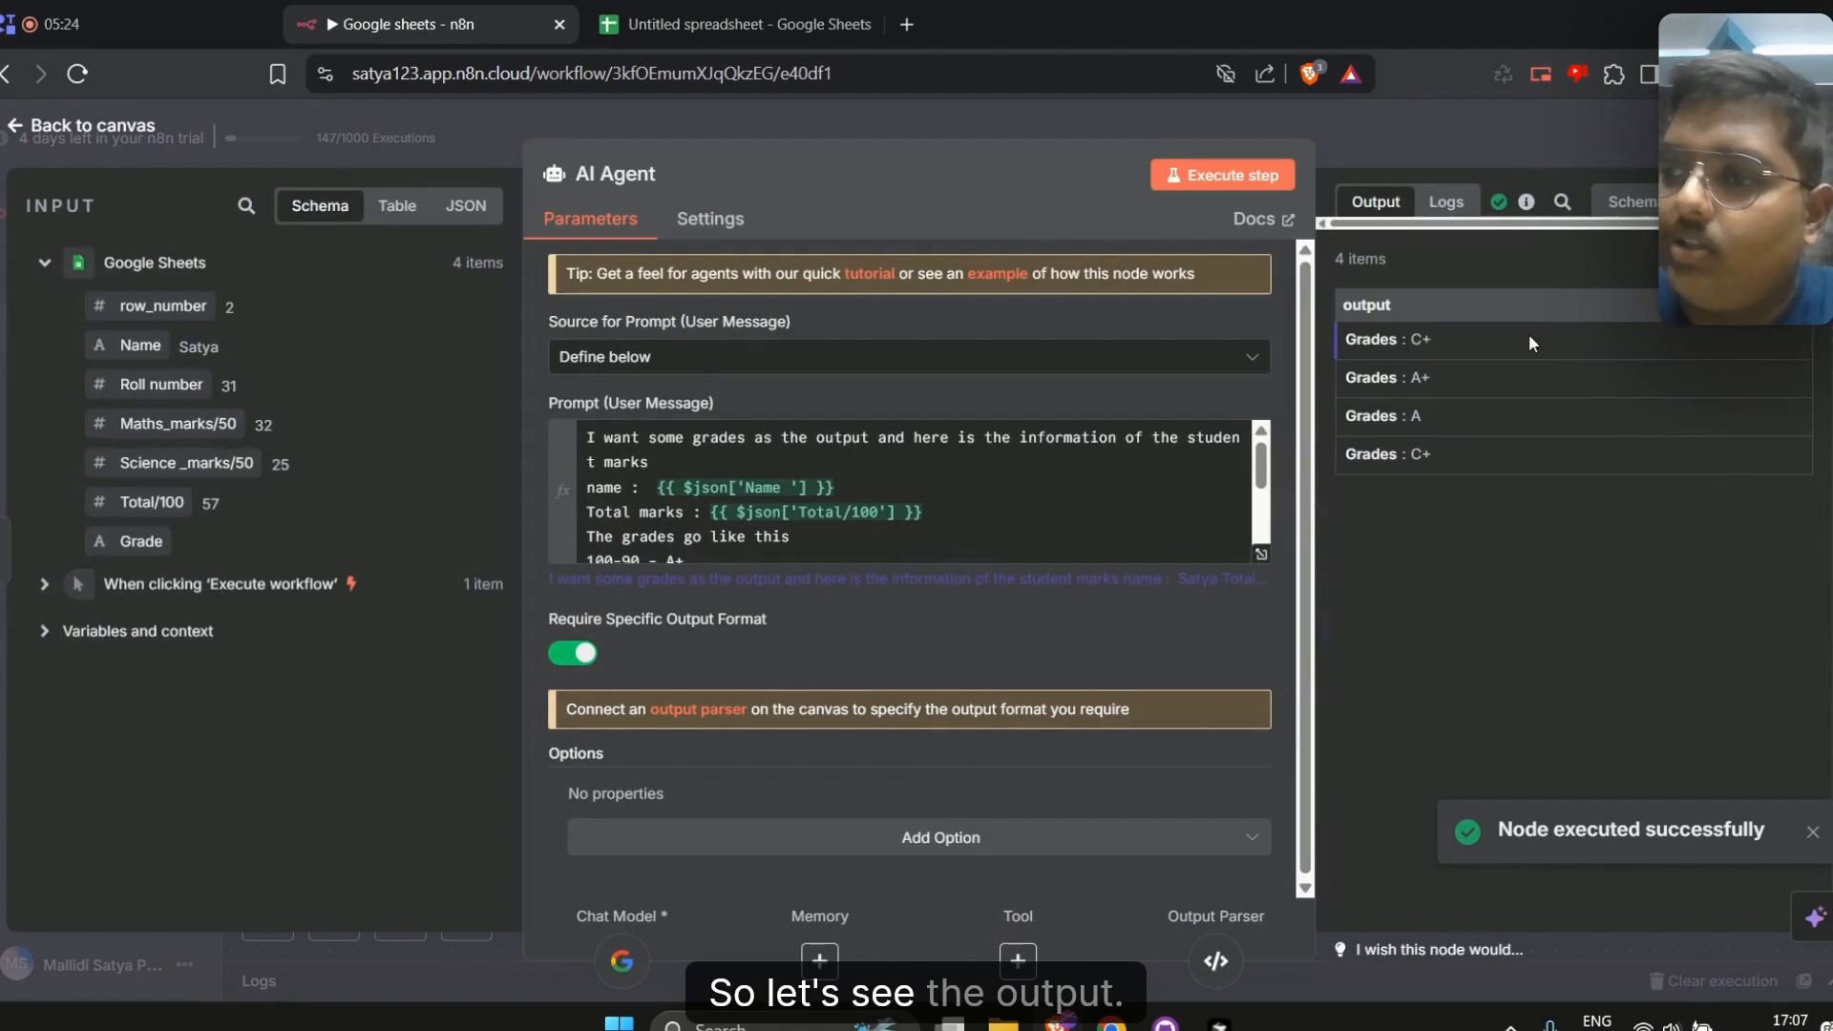
pyautogui.moveTo(1347, 340); pyautogui.dragTo(1434, 454)
pyautogui.click(1426, 119)
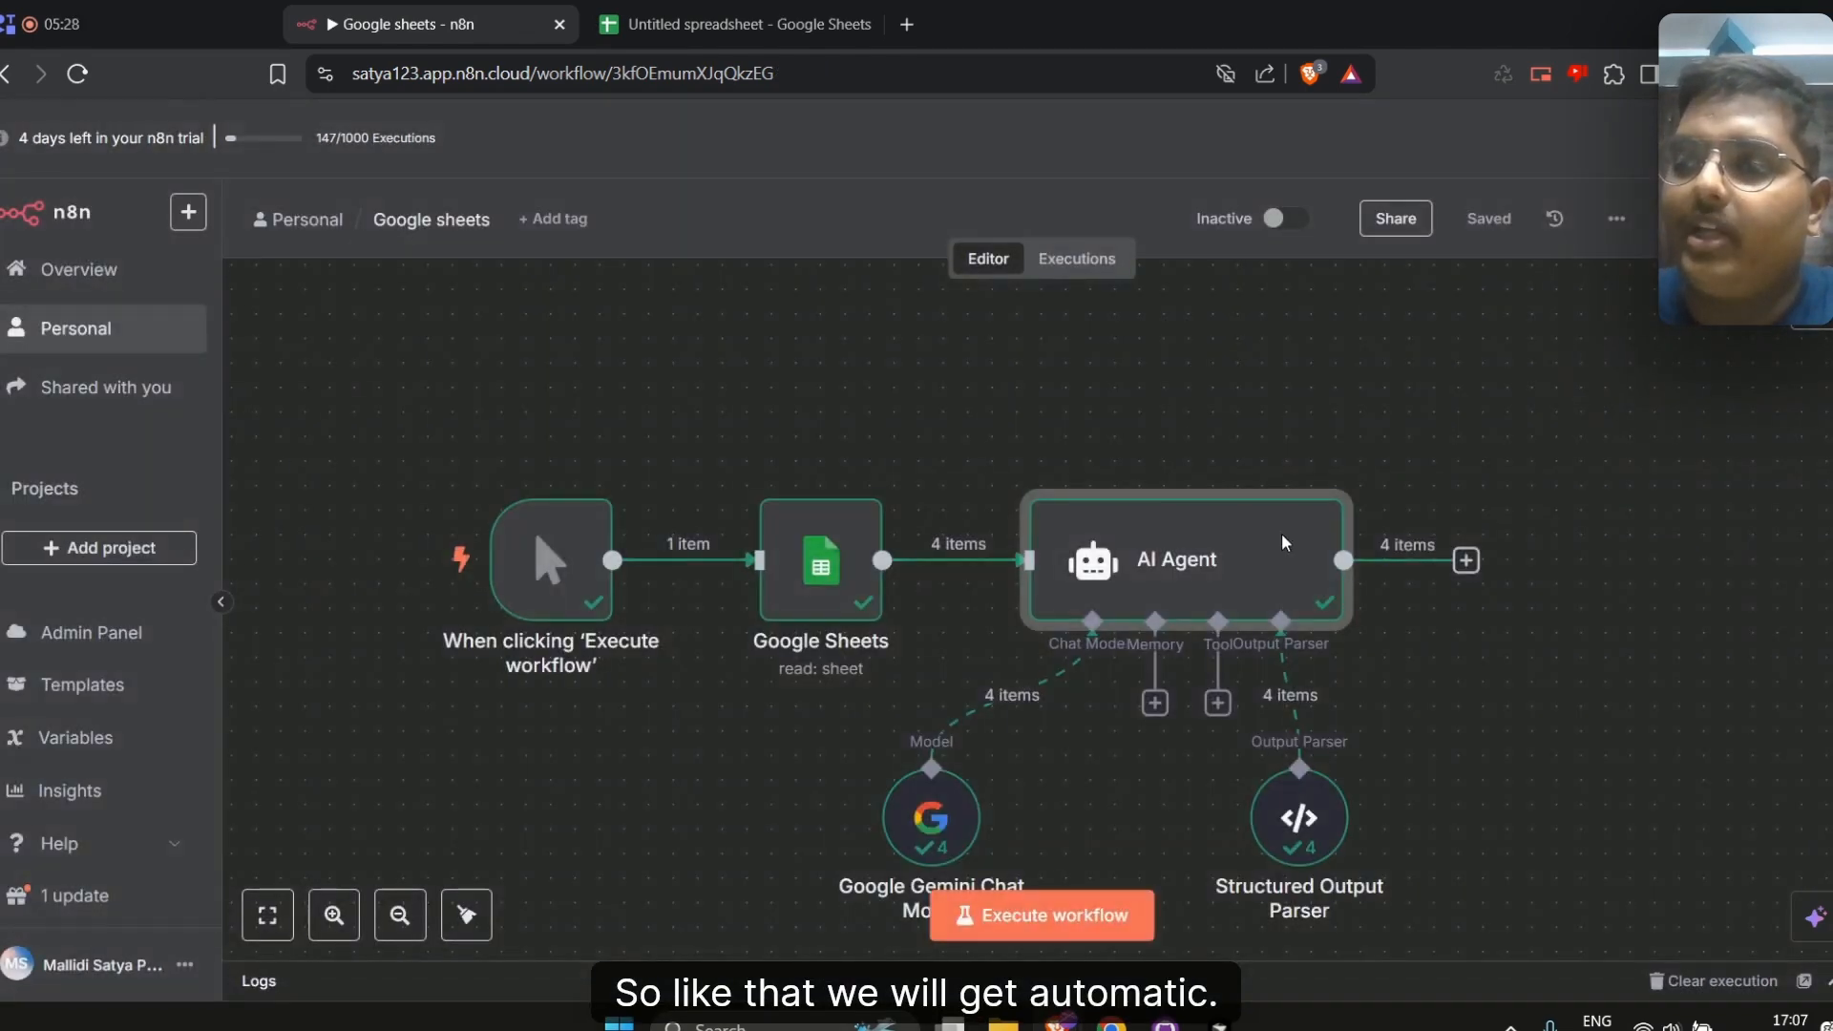
# Add a Google Sheets 'Update row in sheet' node after the AI Agent
pyautogui.click(1466, 560)
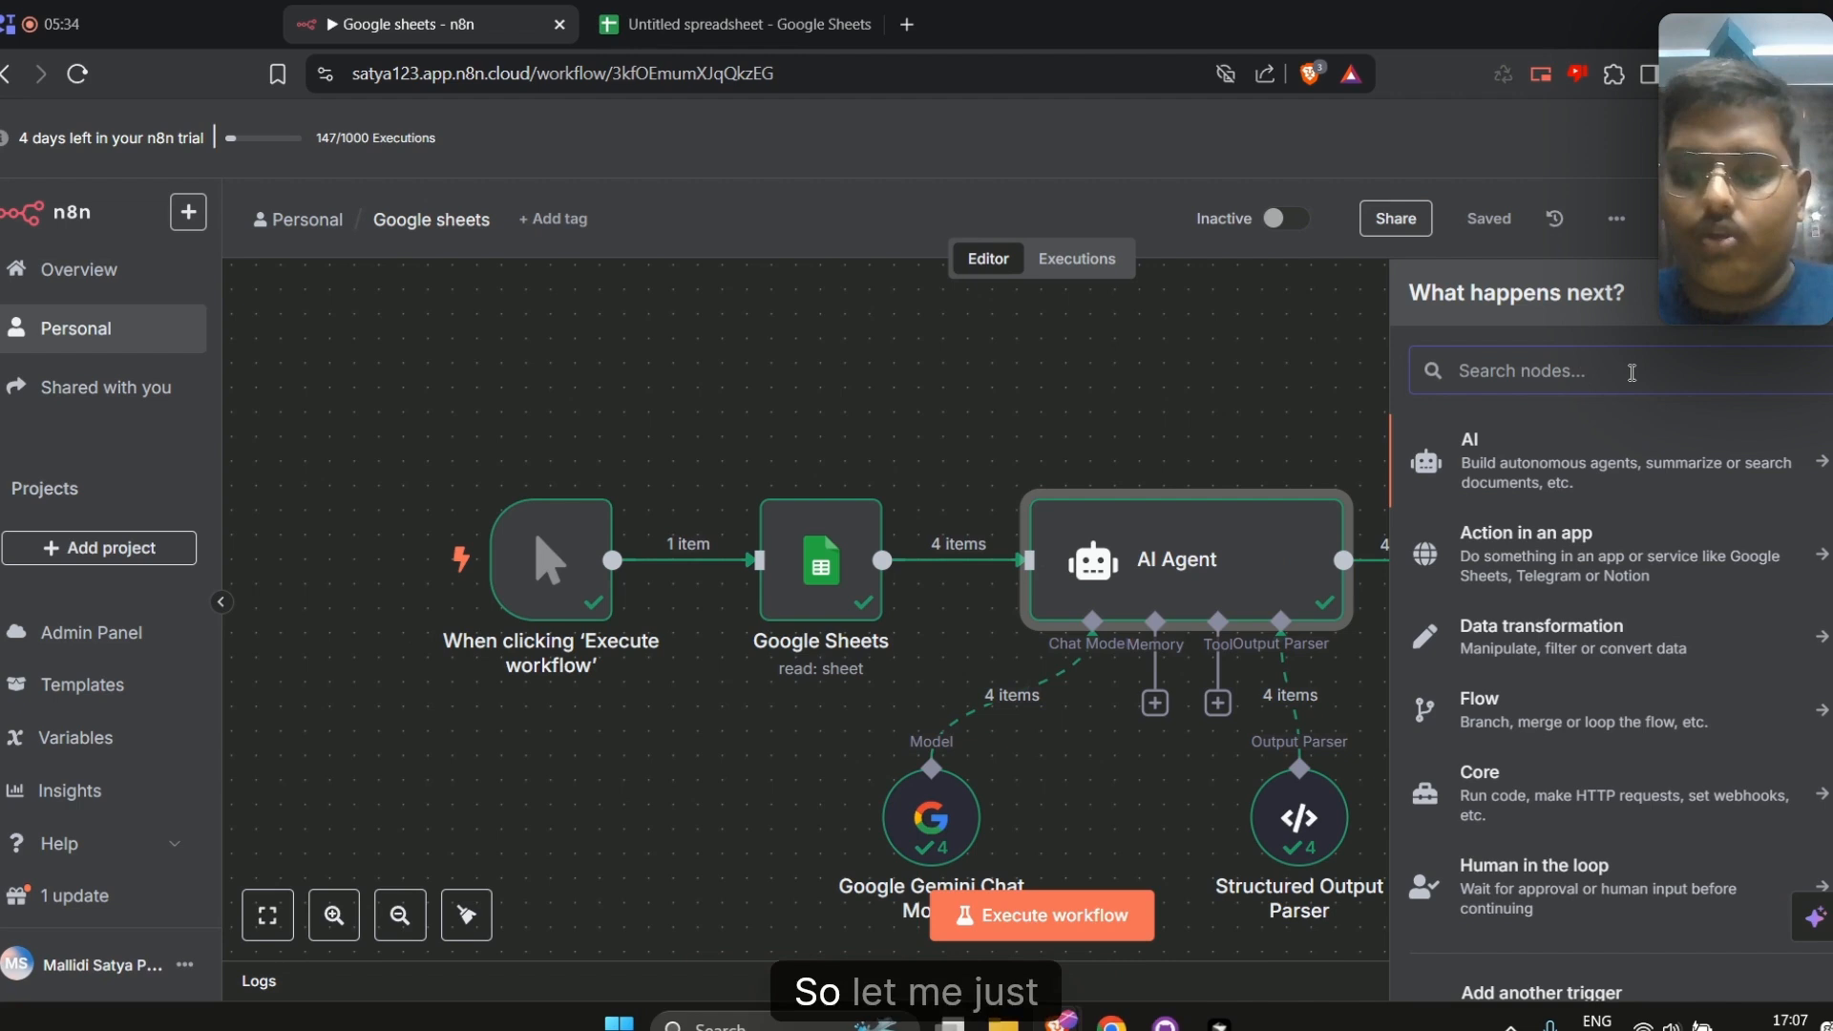
pyautogui.write('google')
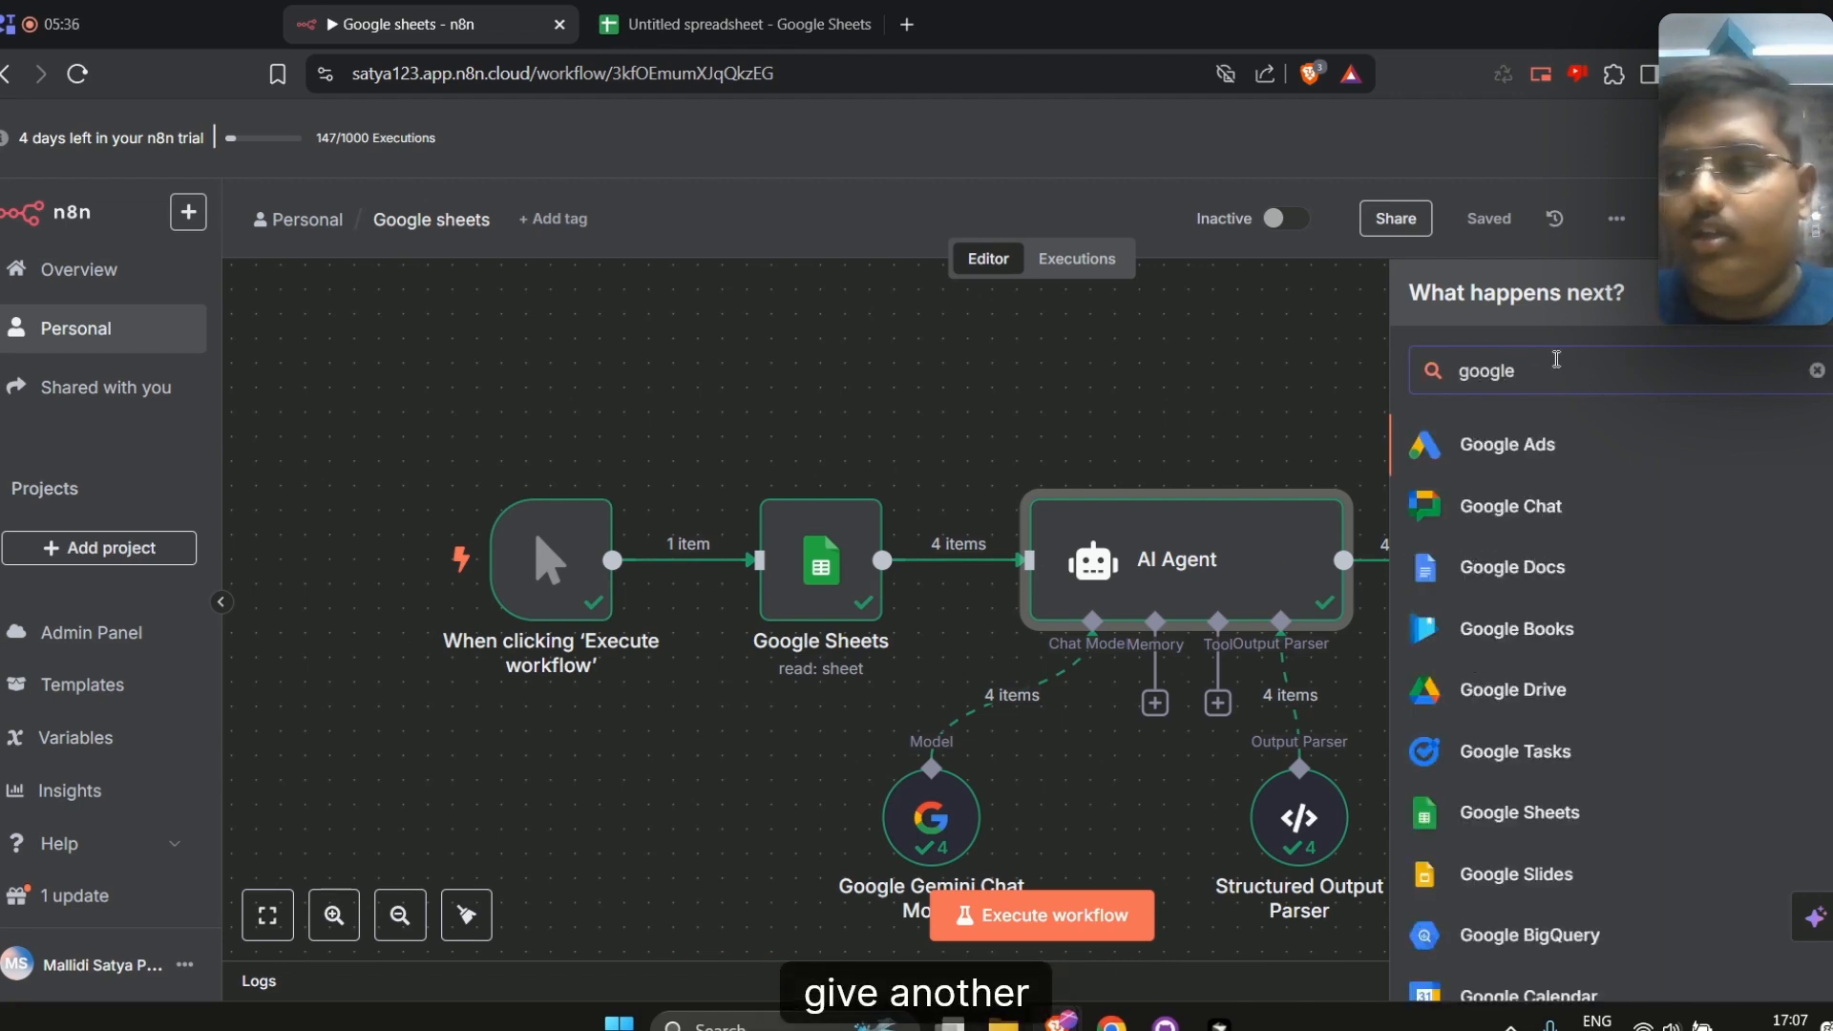
pyautogui.click(1475, 809)
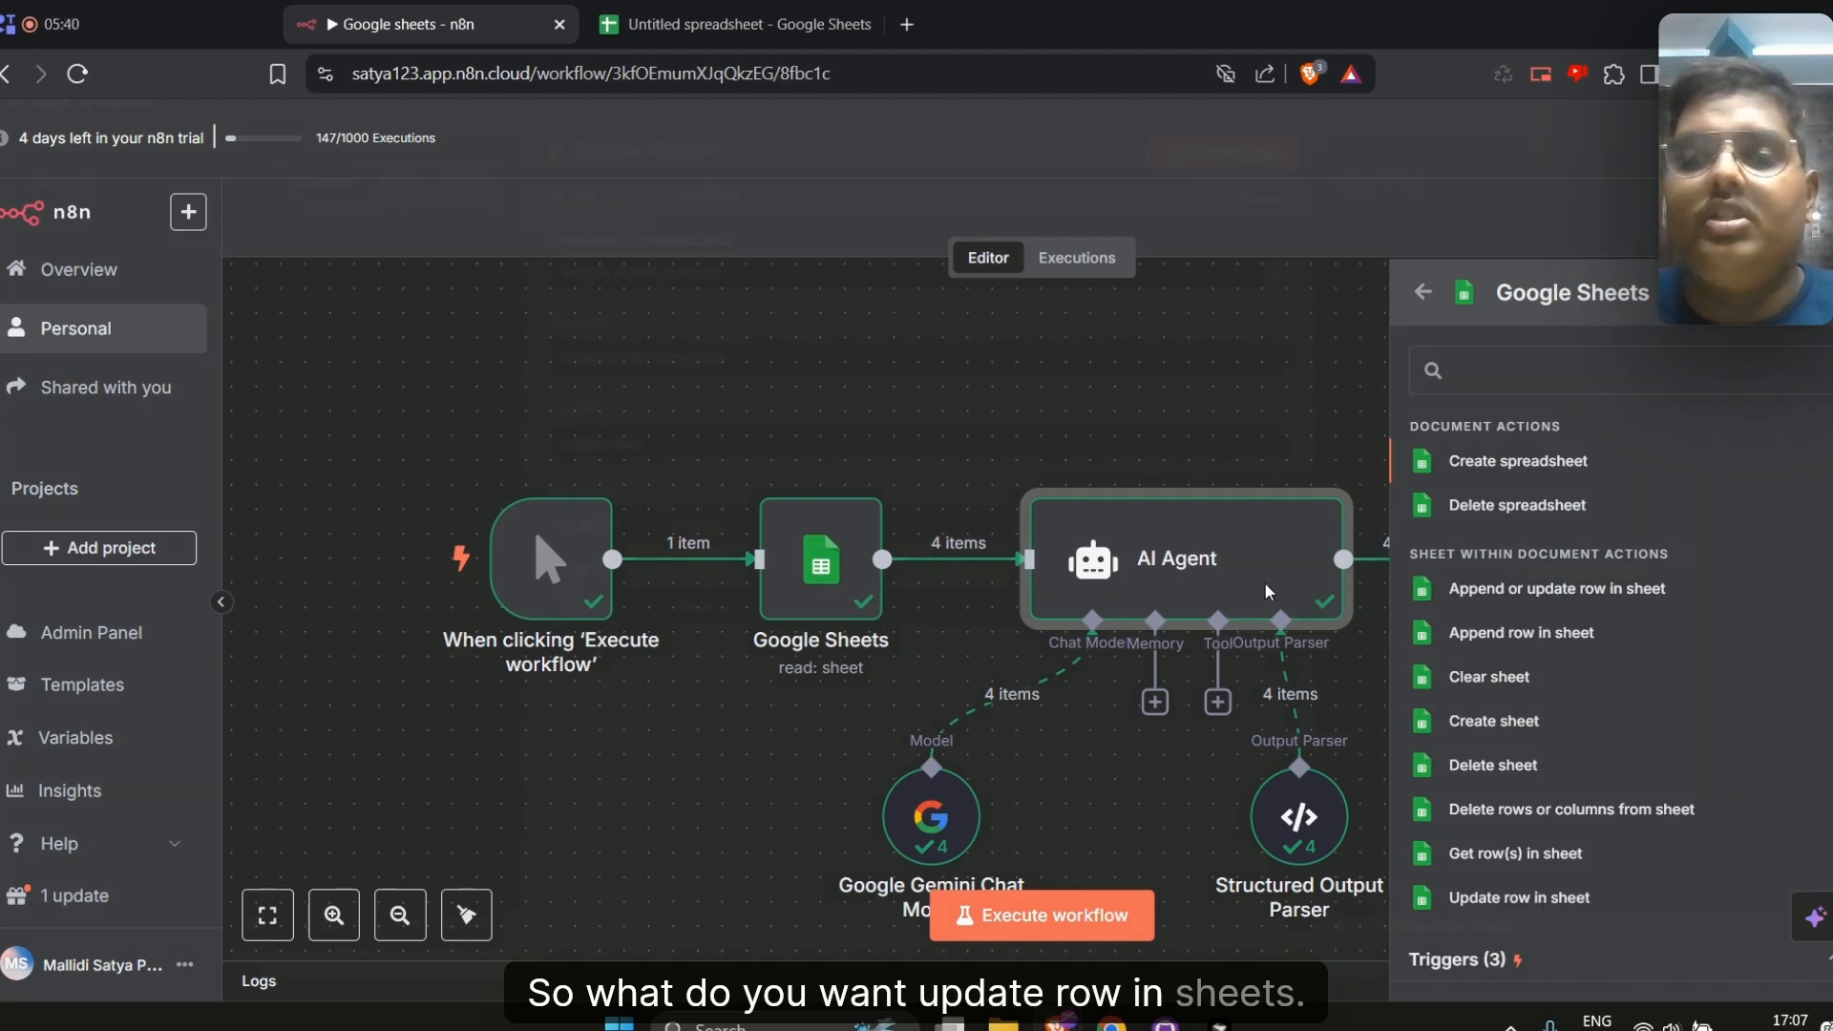
pyautogui.click(1519, 898)
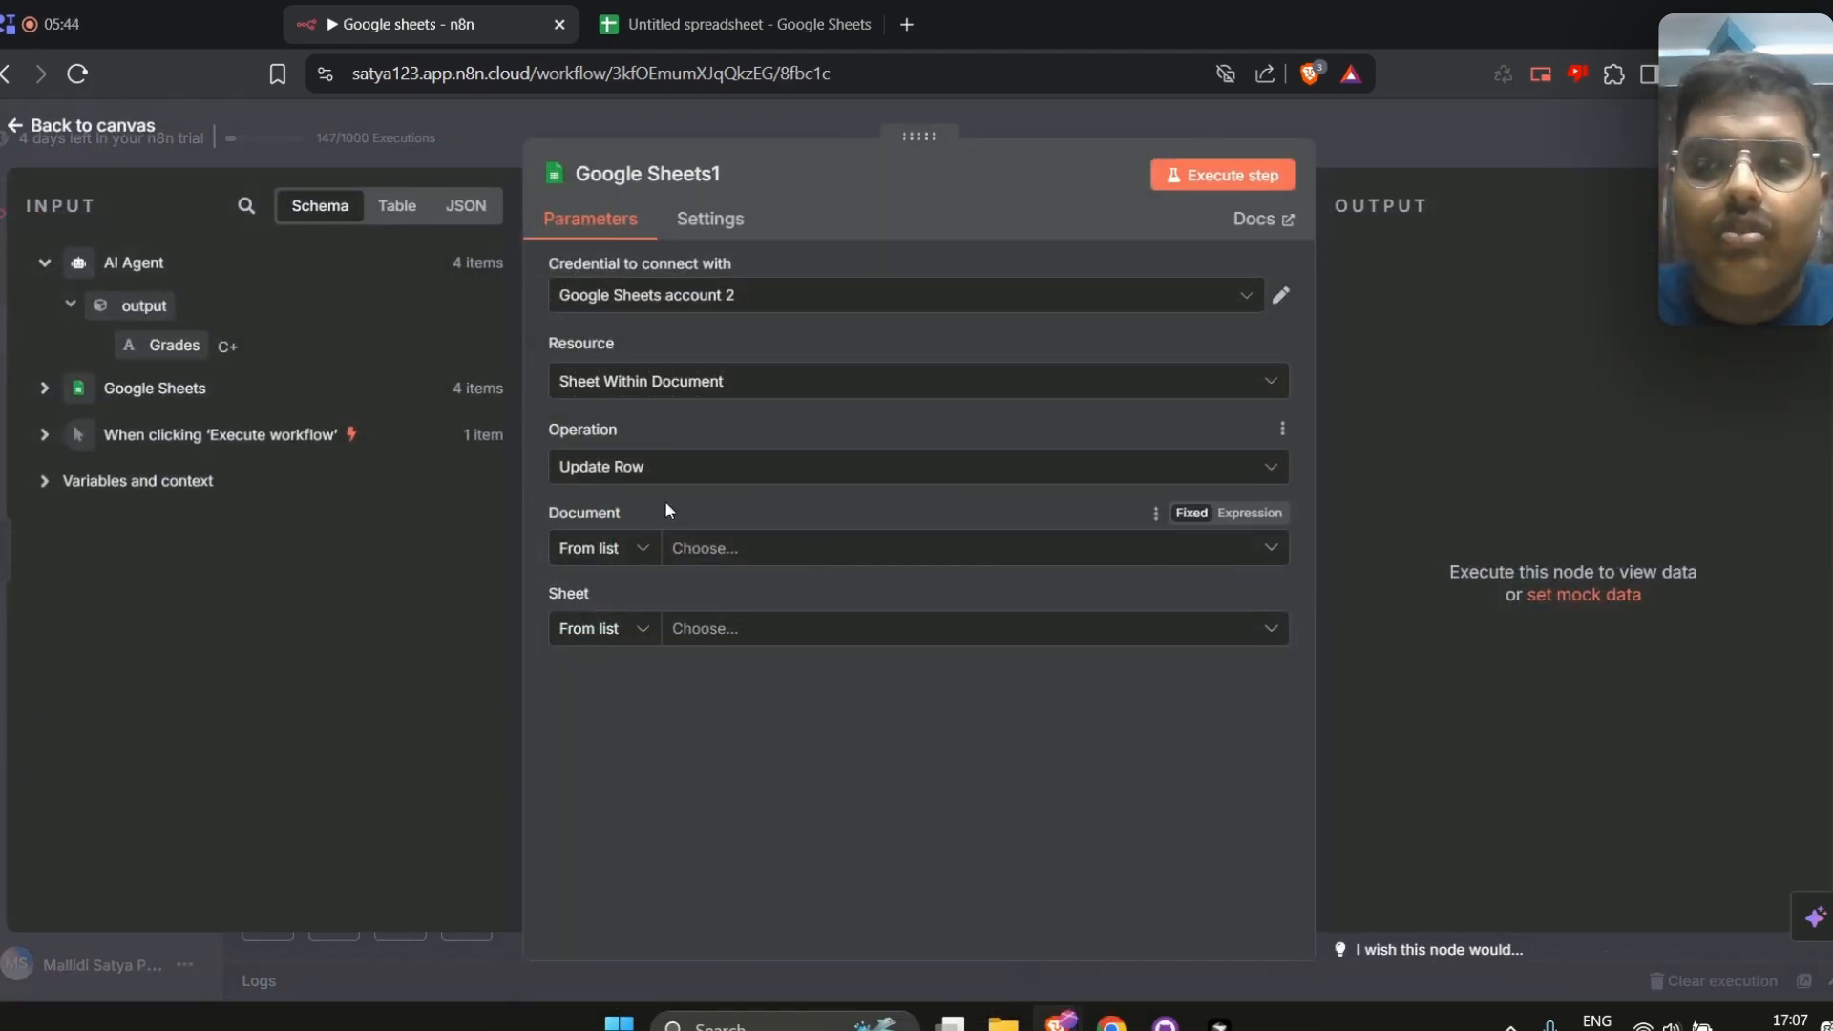
# Set the node's document to Untitled spreadsheet and the sheet to Sheet1
pyautogui.click(707, 559)
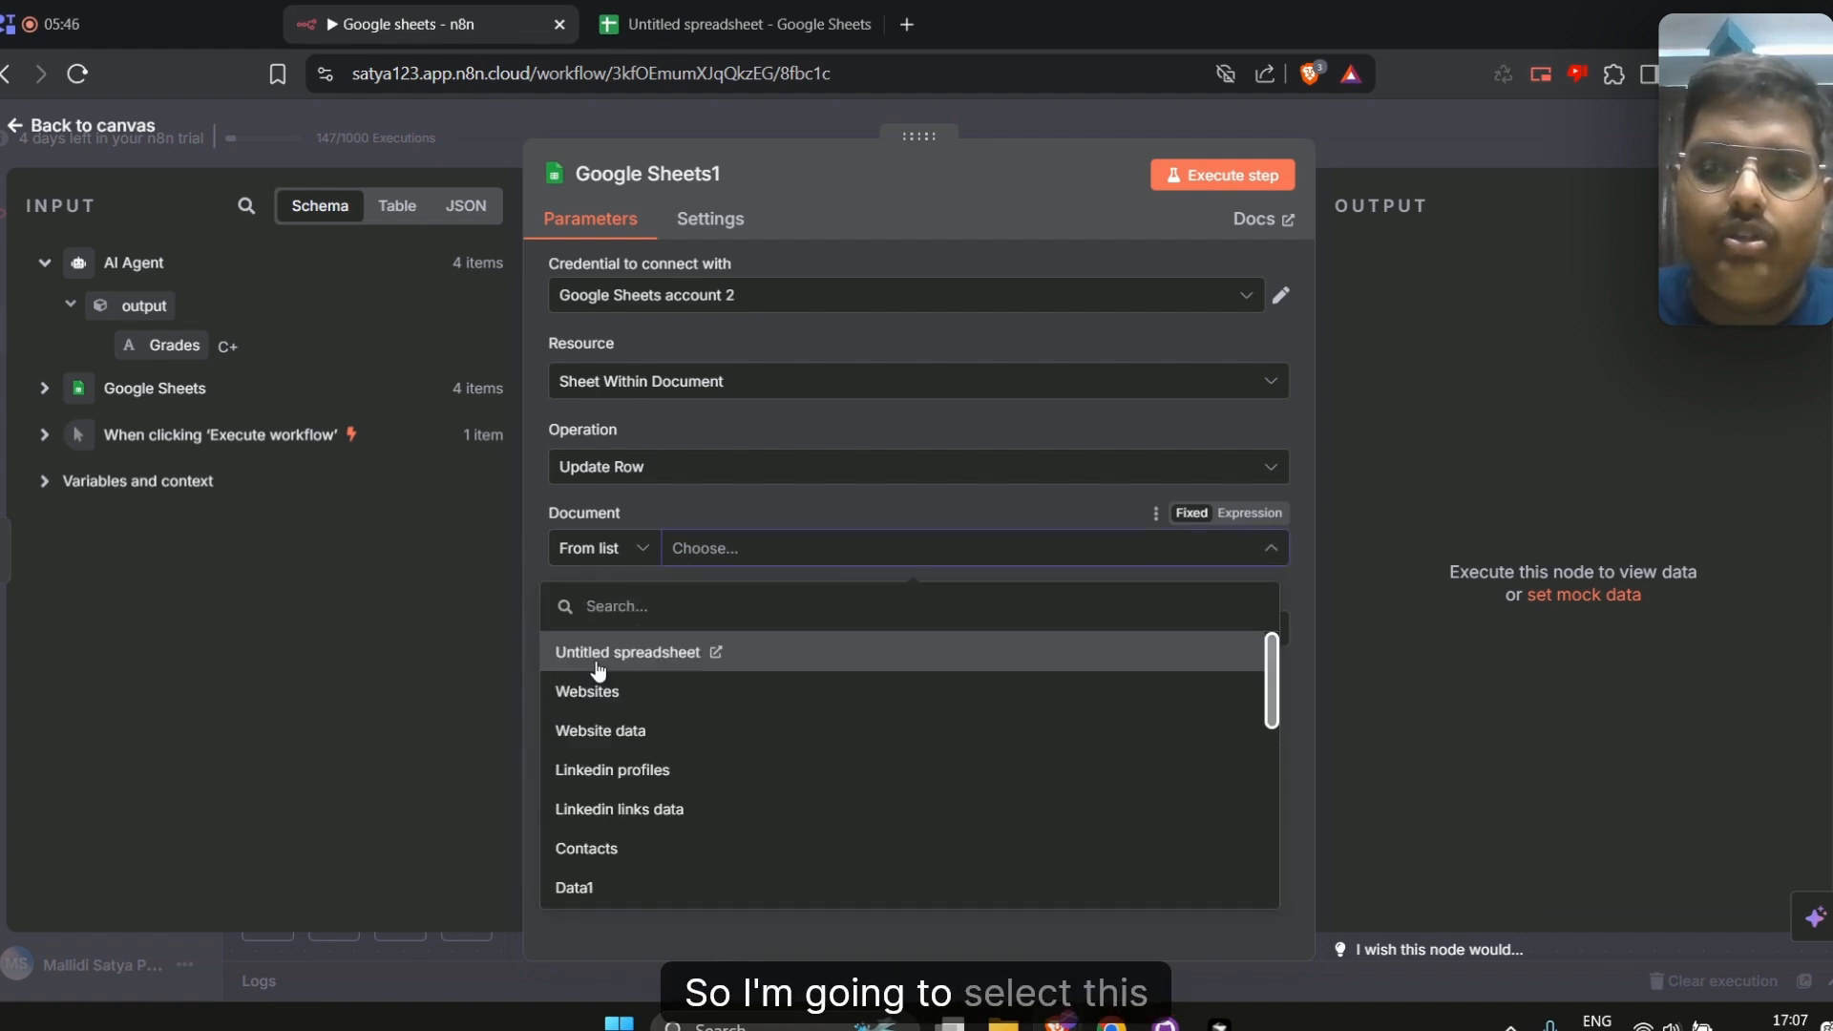
pyautogui.click(599, 659)
pyautogui.click(730, 628)
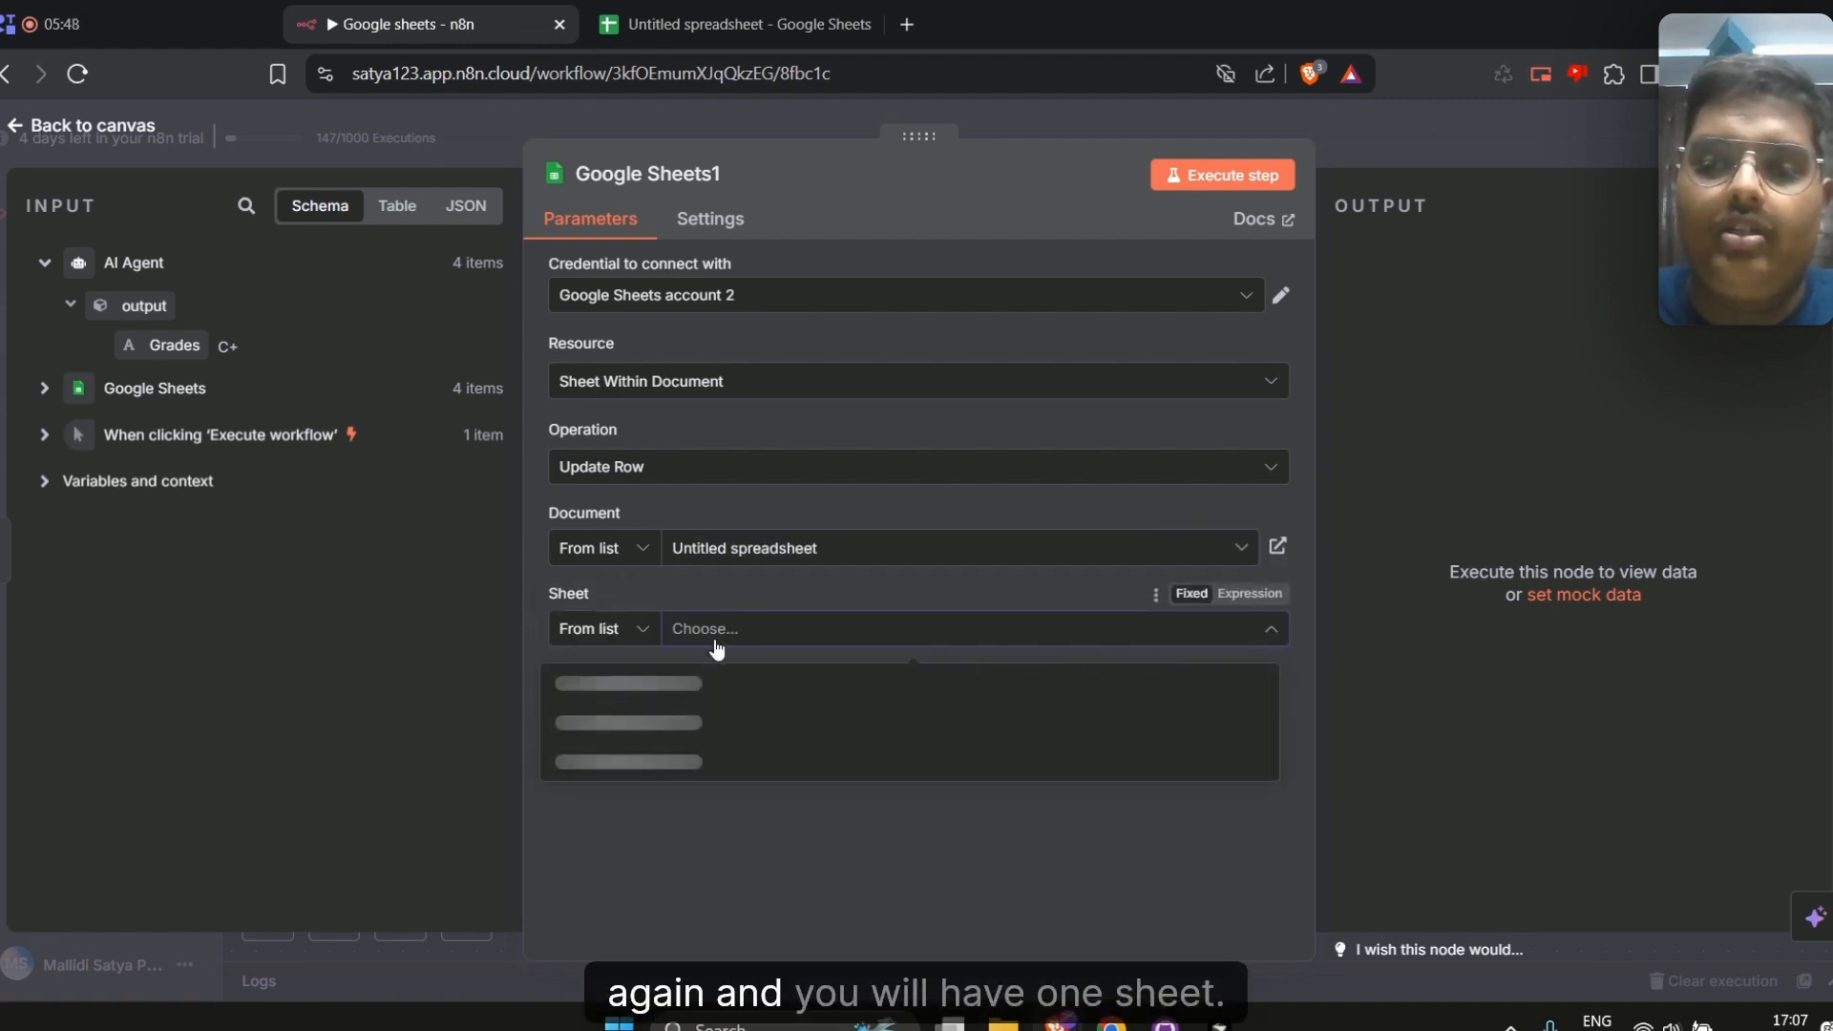
pyautogui.click(773, 702)
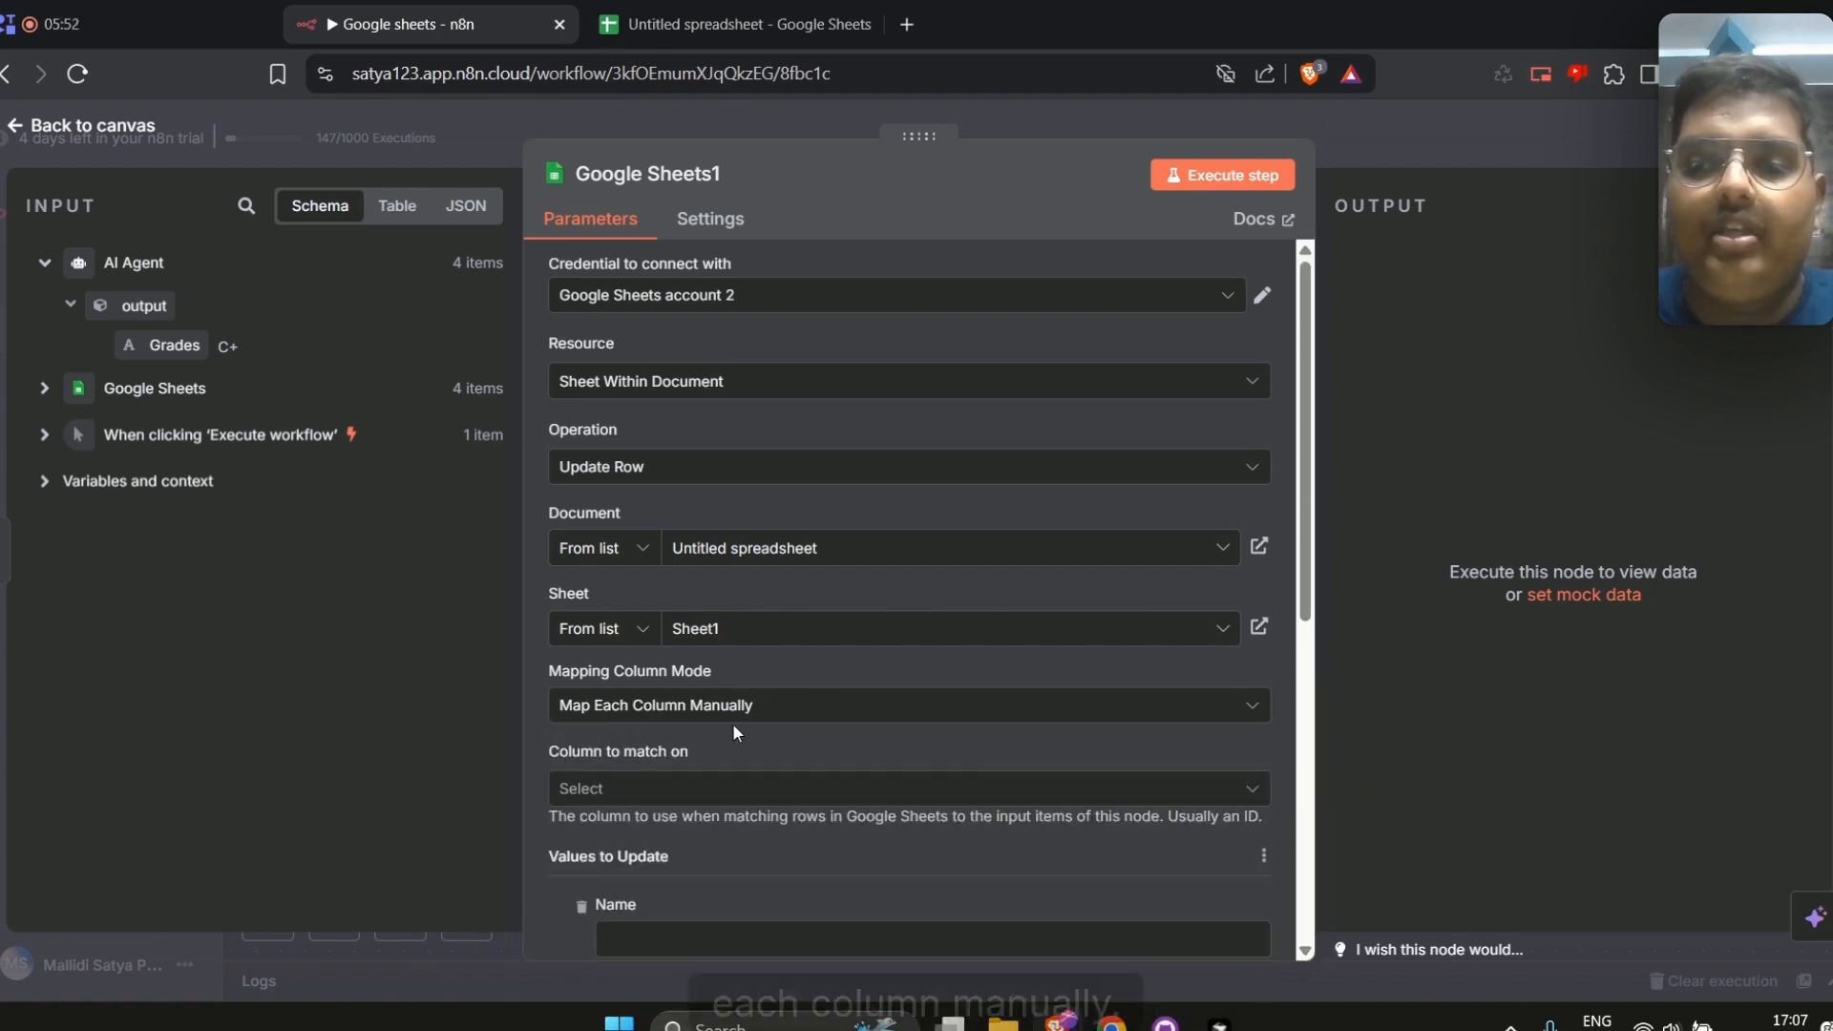
# Set the column to match on to row_number
pyautogui.scroll(-3, 731, 721)
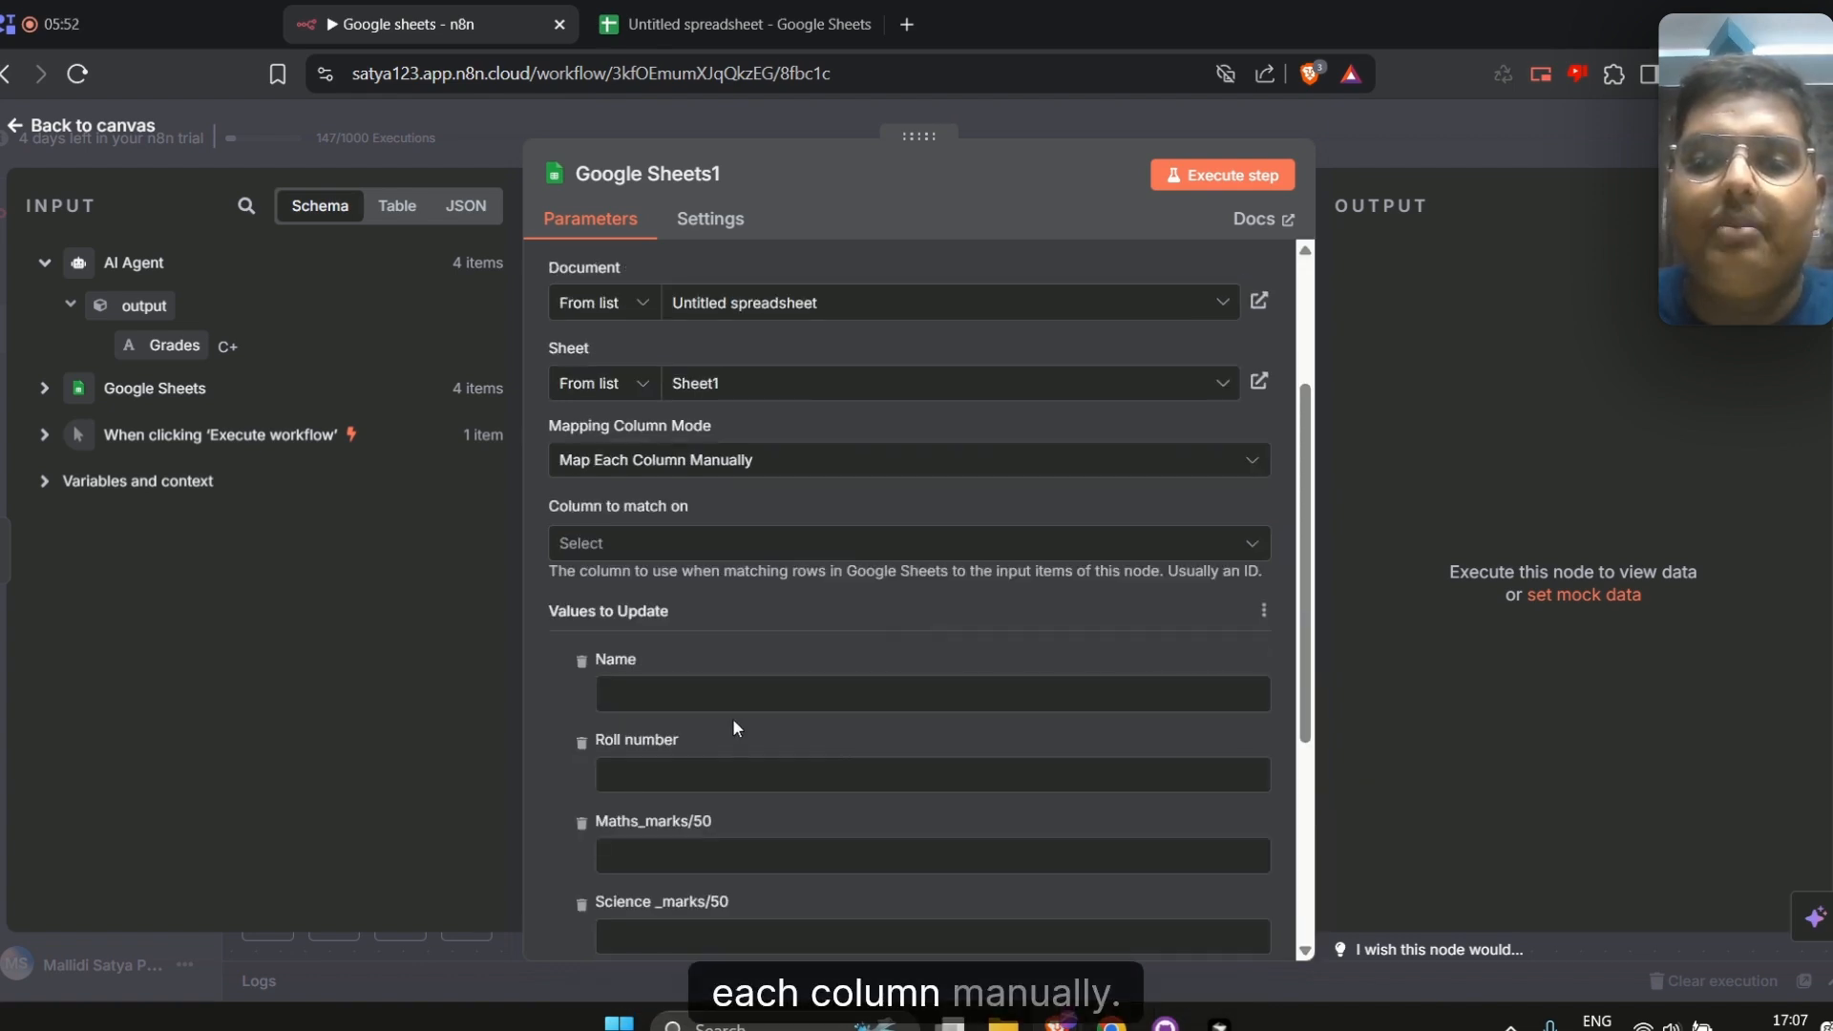
pyautogui.click(628, 546)
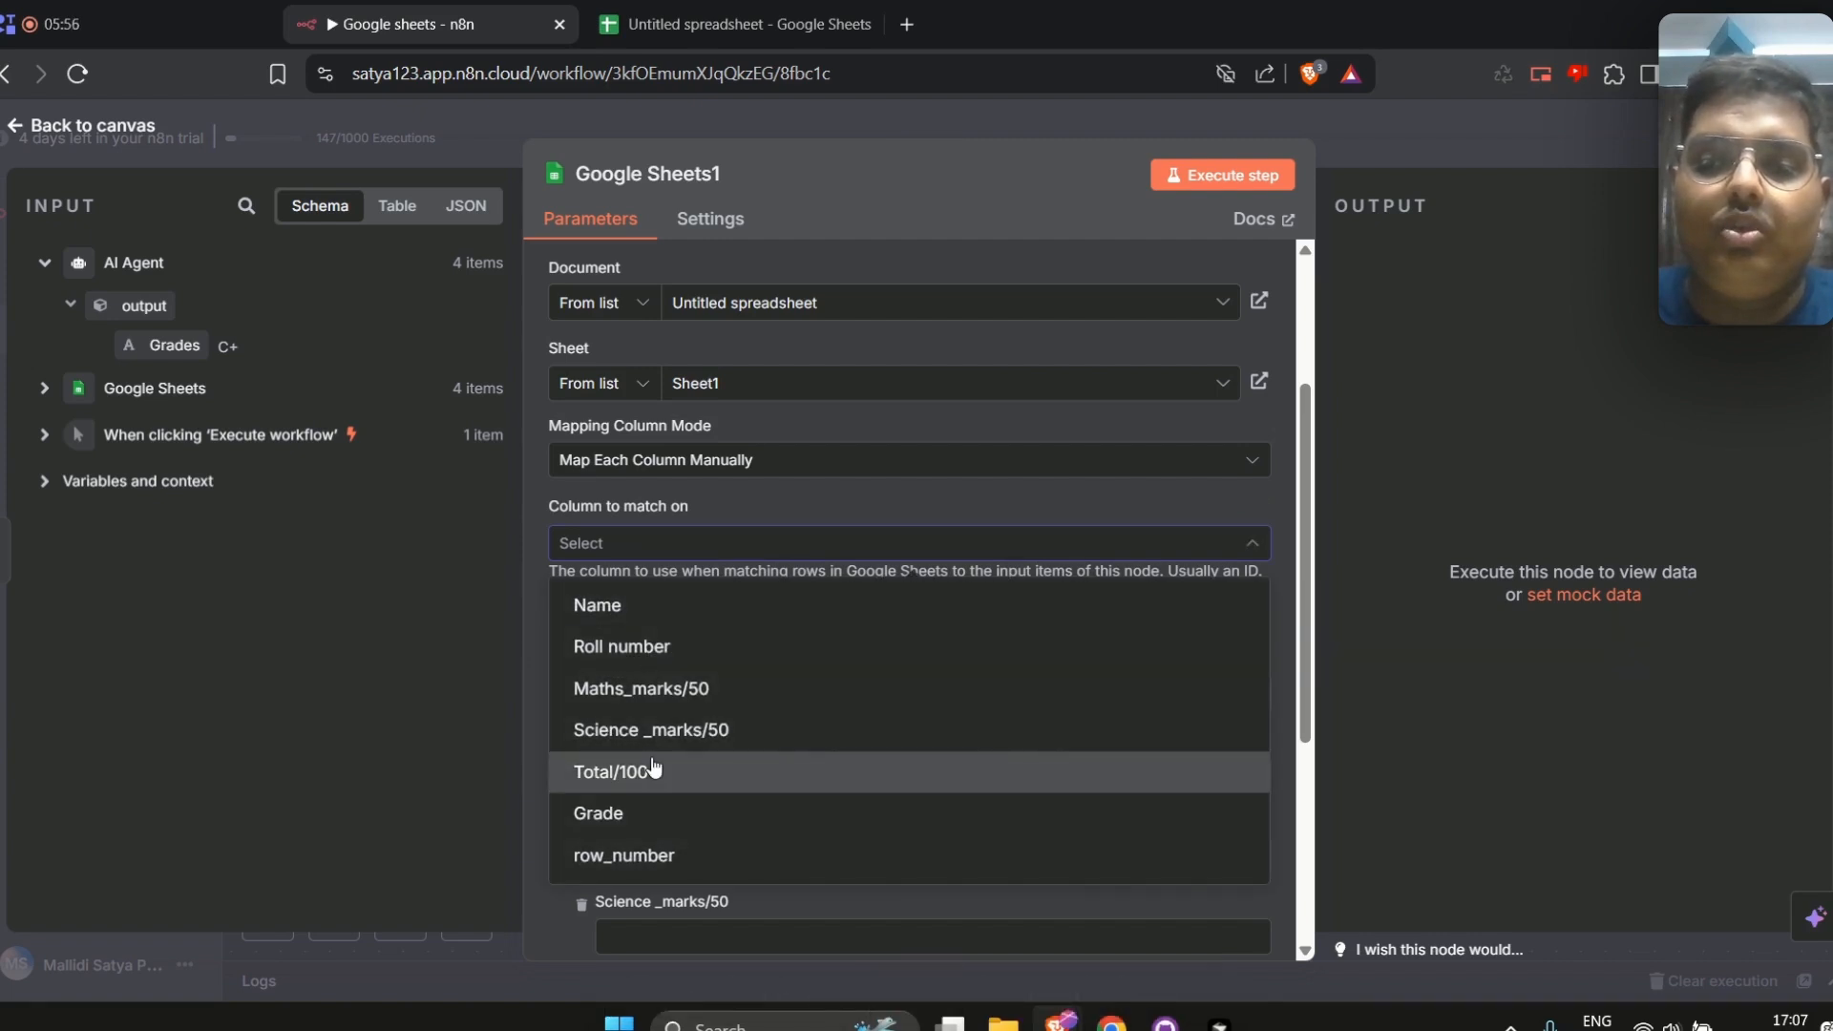
pyautogui.click(666, 853)
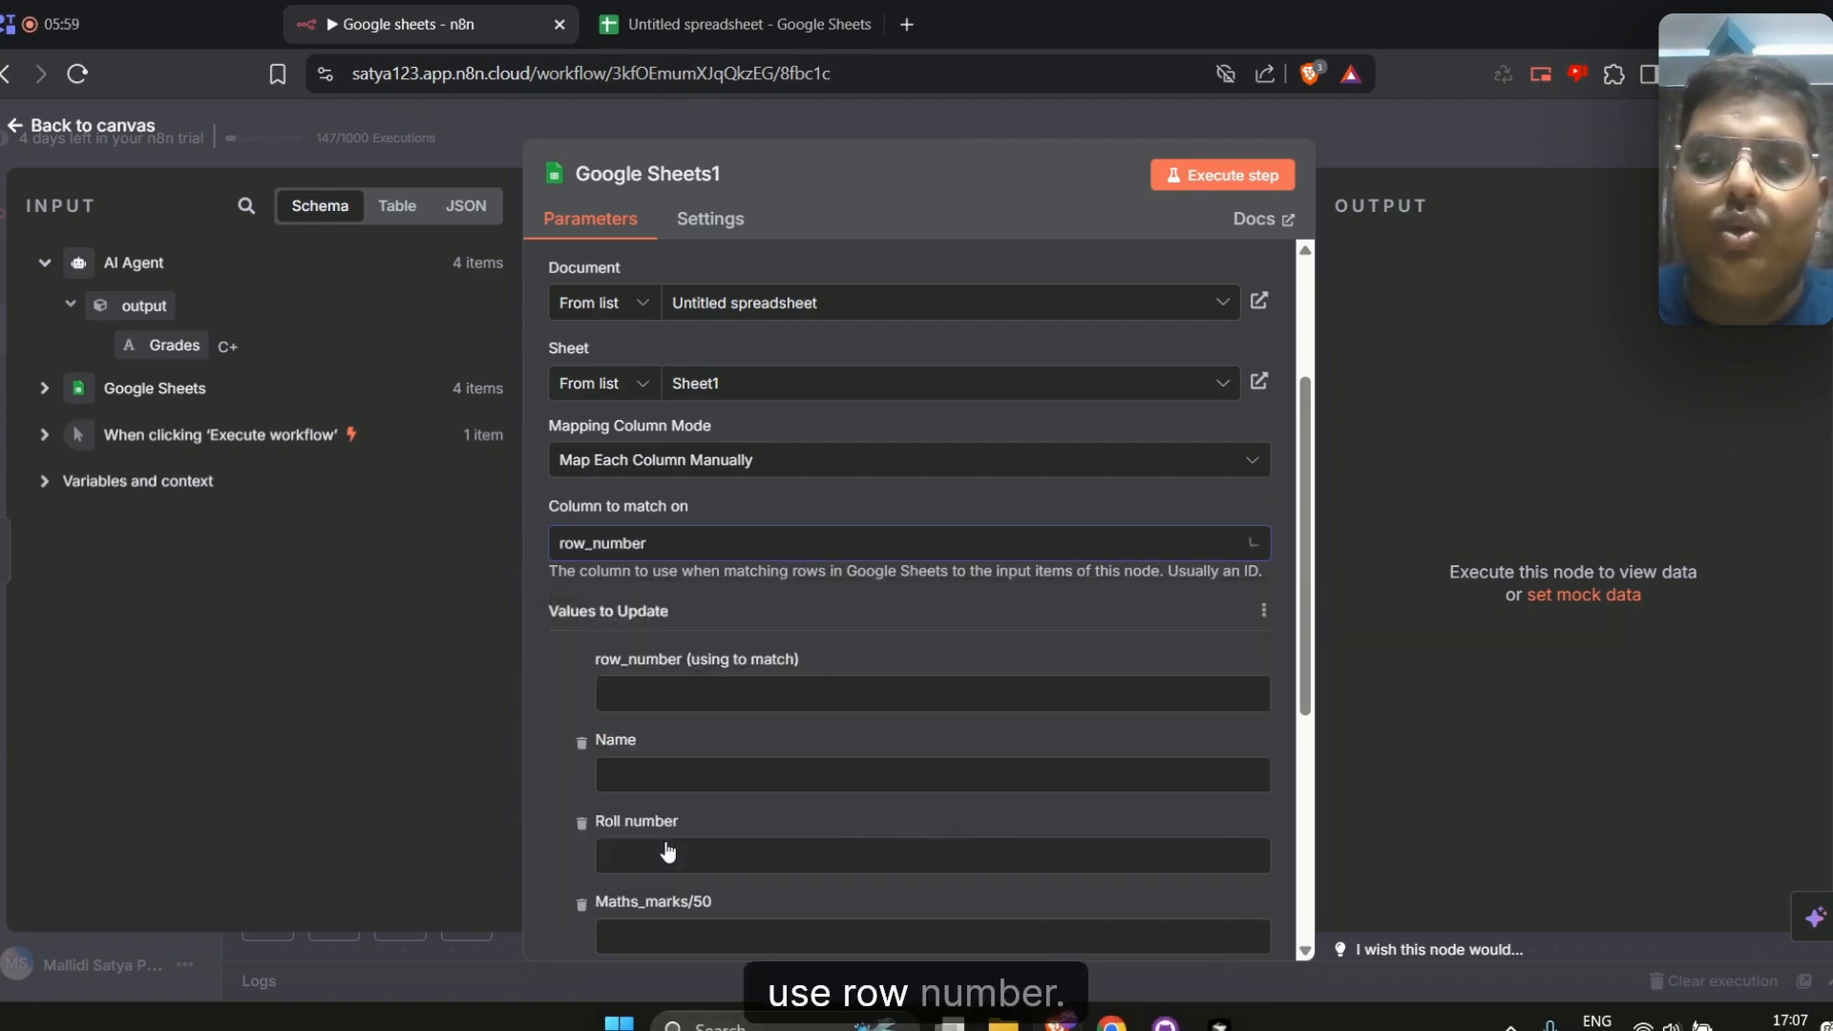
# Map the row_number matching value to the row_number field from the Google Sheets input
pyautogui.click(649, 11)
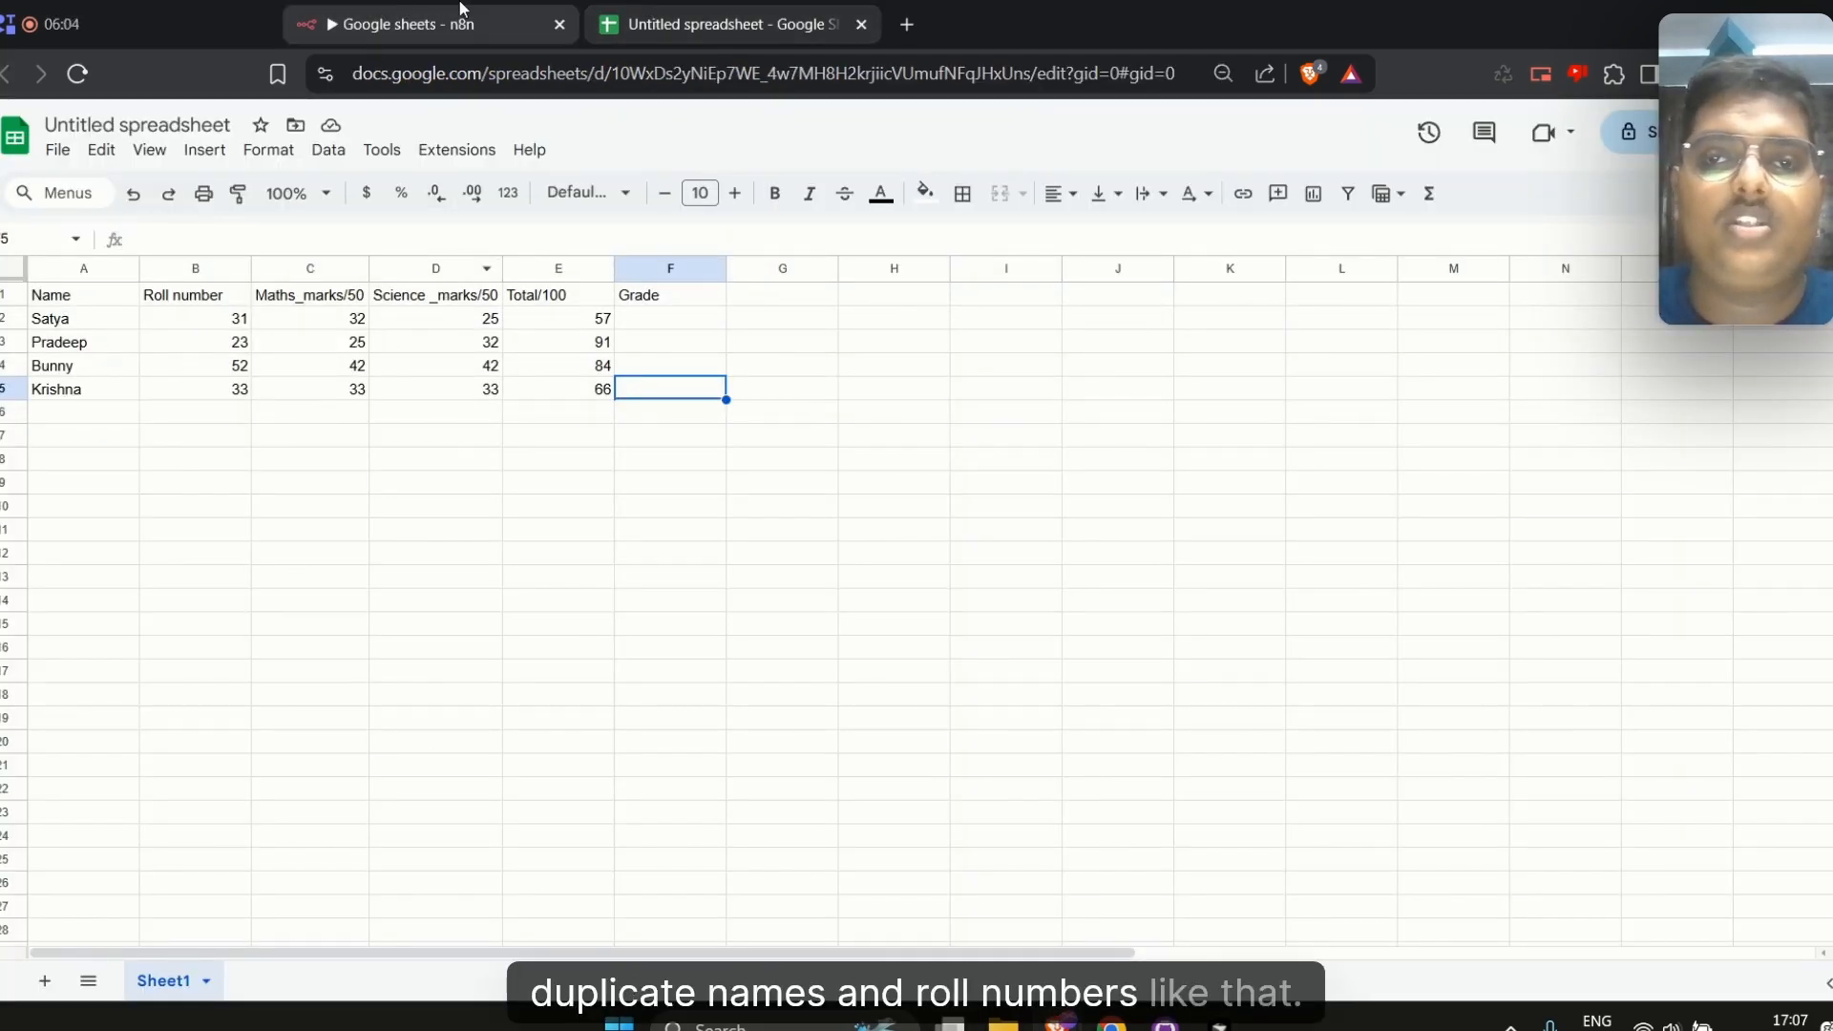
pyautogui.click(410, 24)
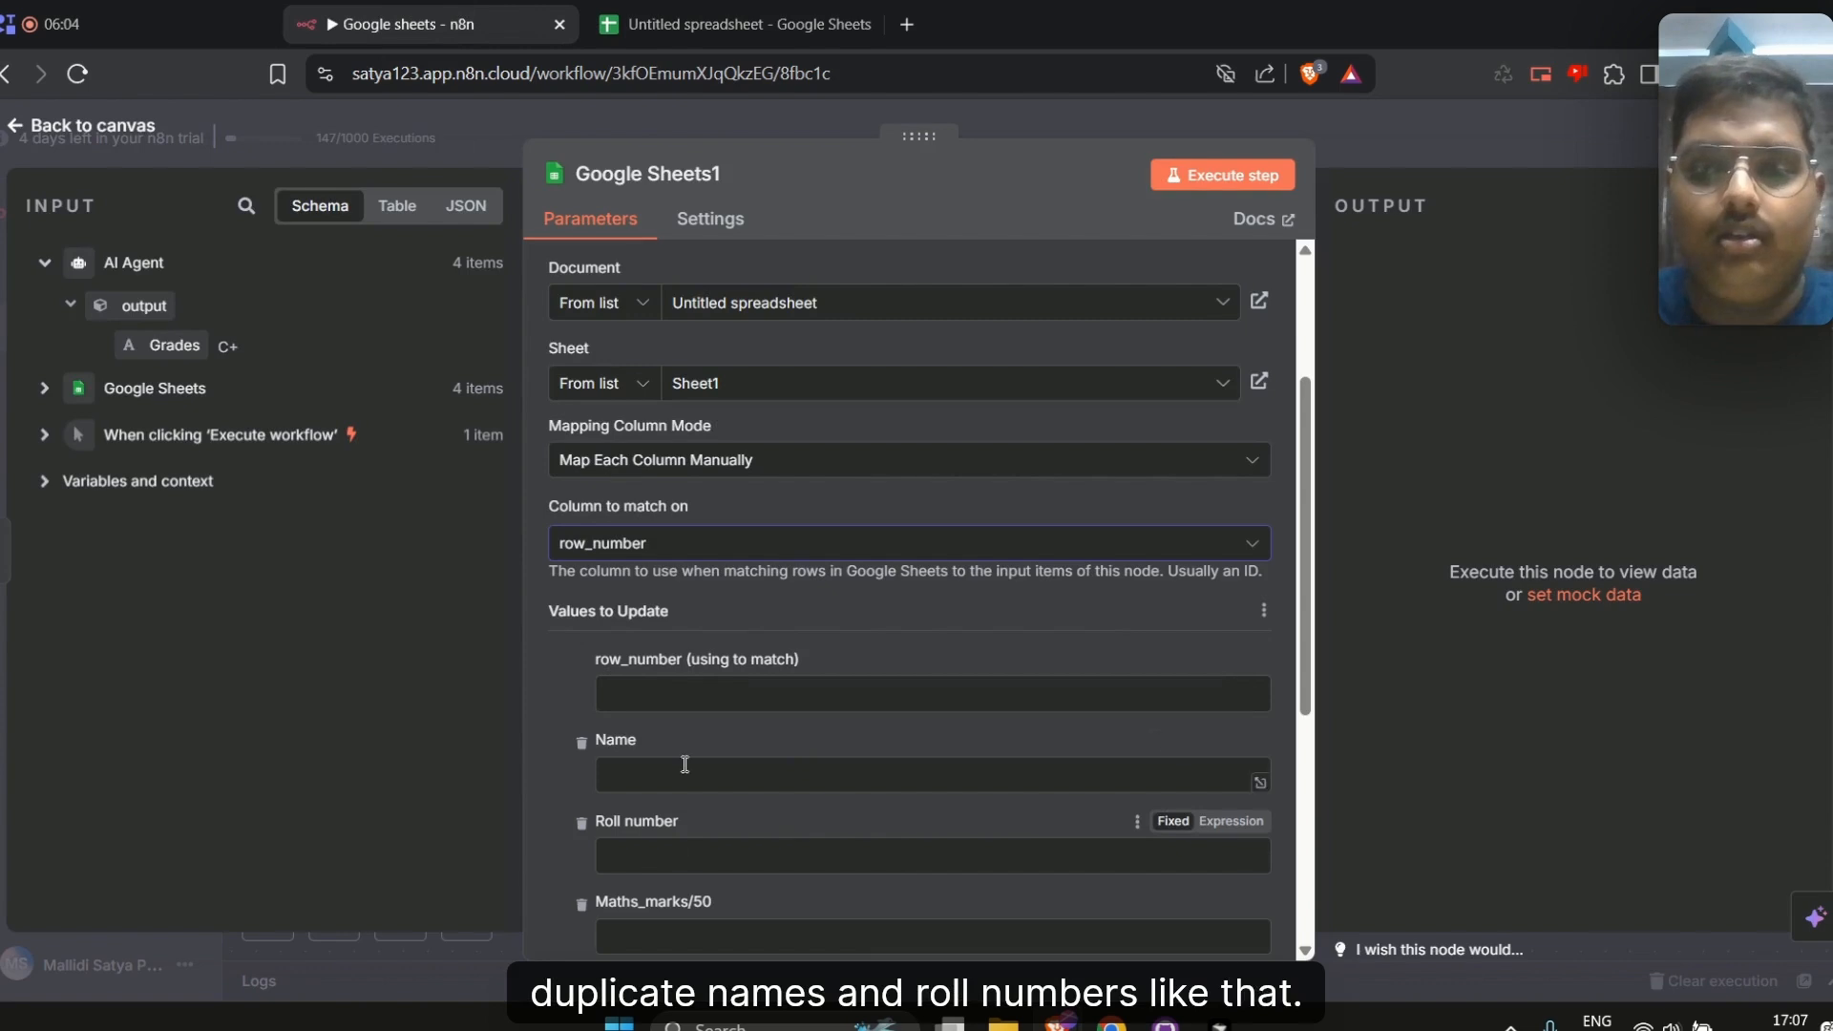
pyautogui.click(682, 687)
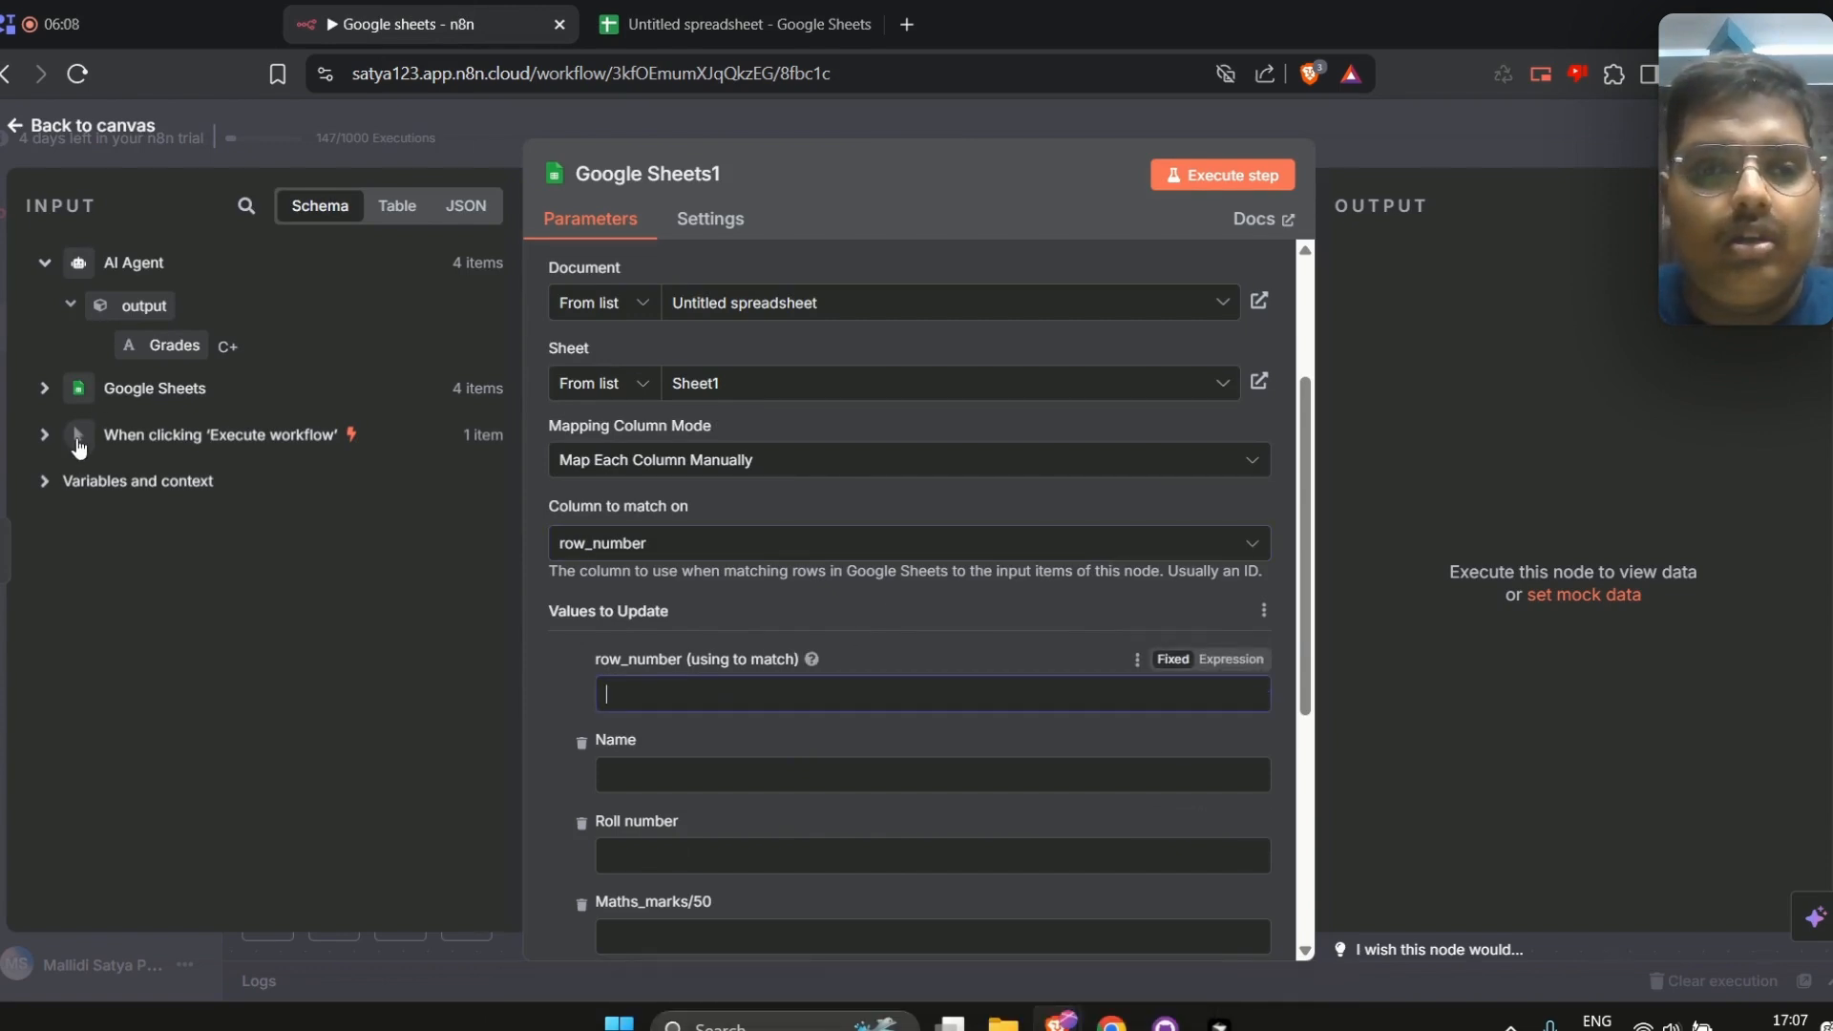
pyautogui.click(48, 388)
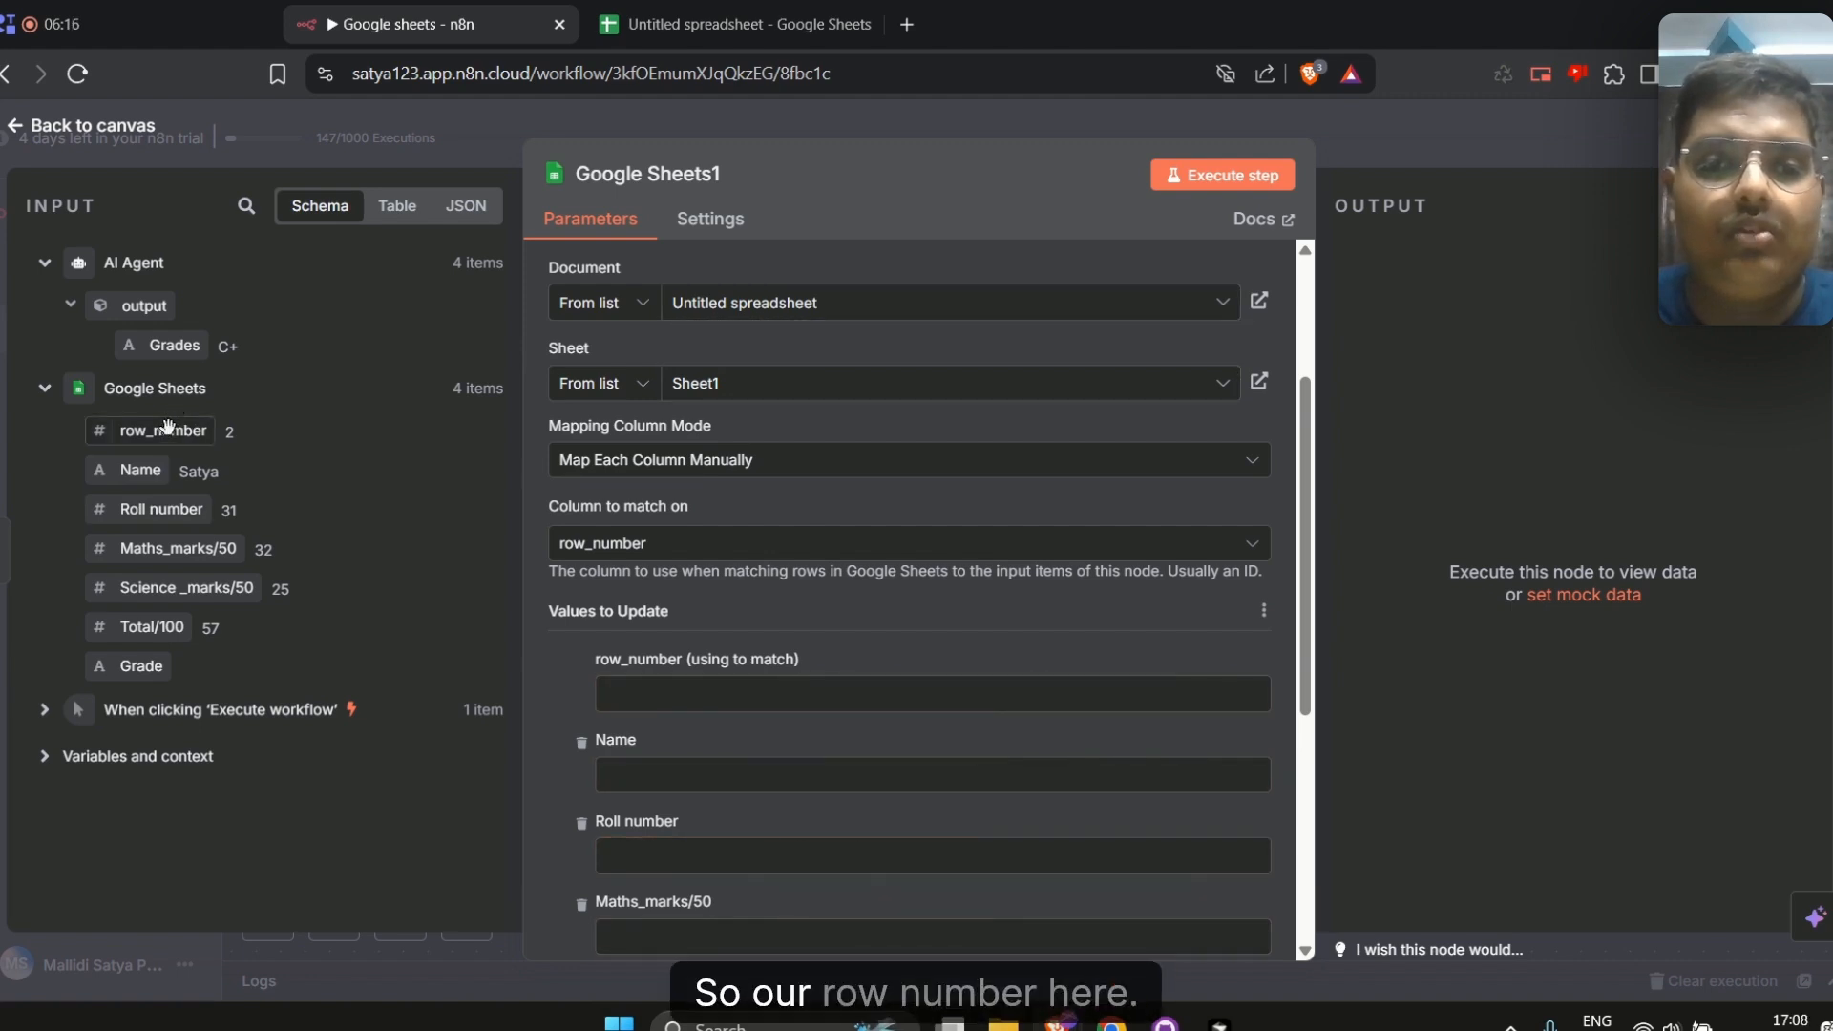
pyautogui.moveTo(167, 427); pyautogui.dragTo(649, 693)
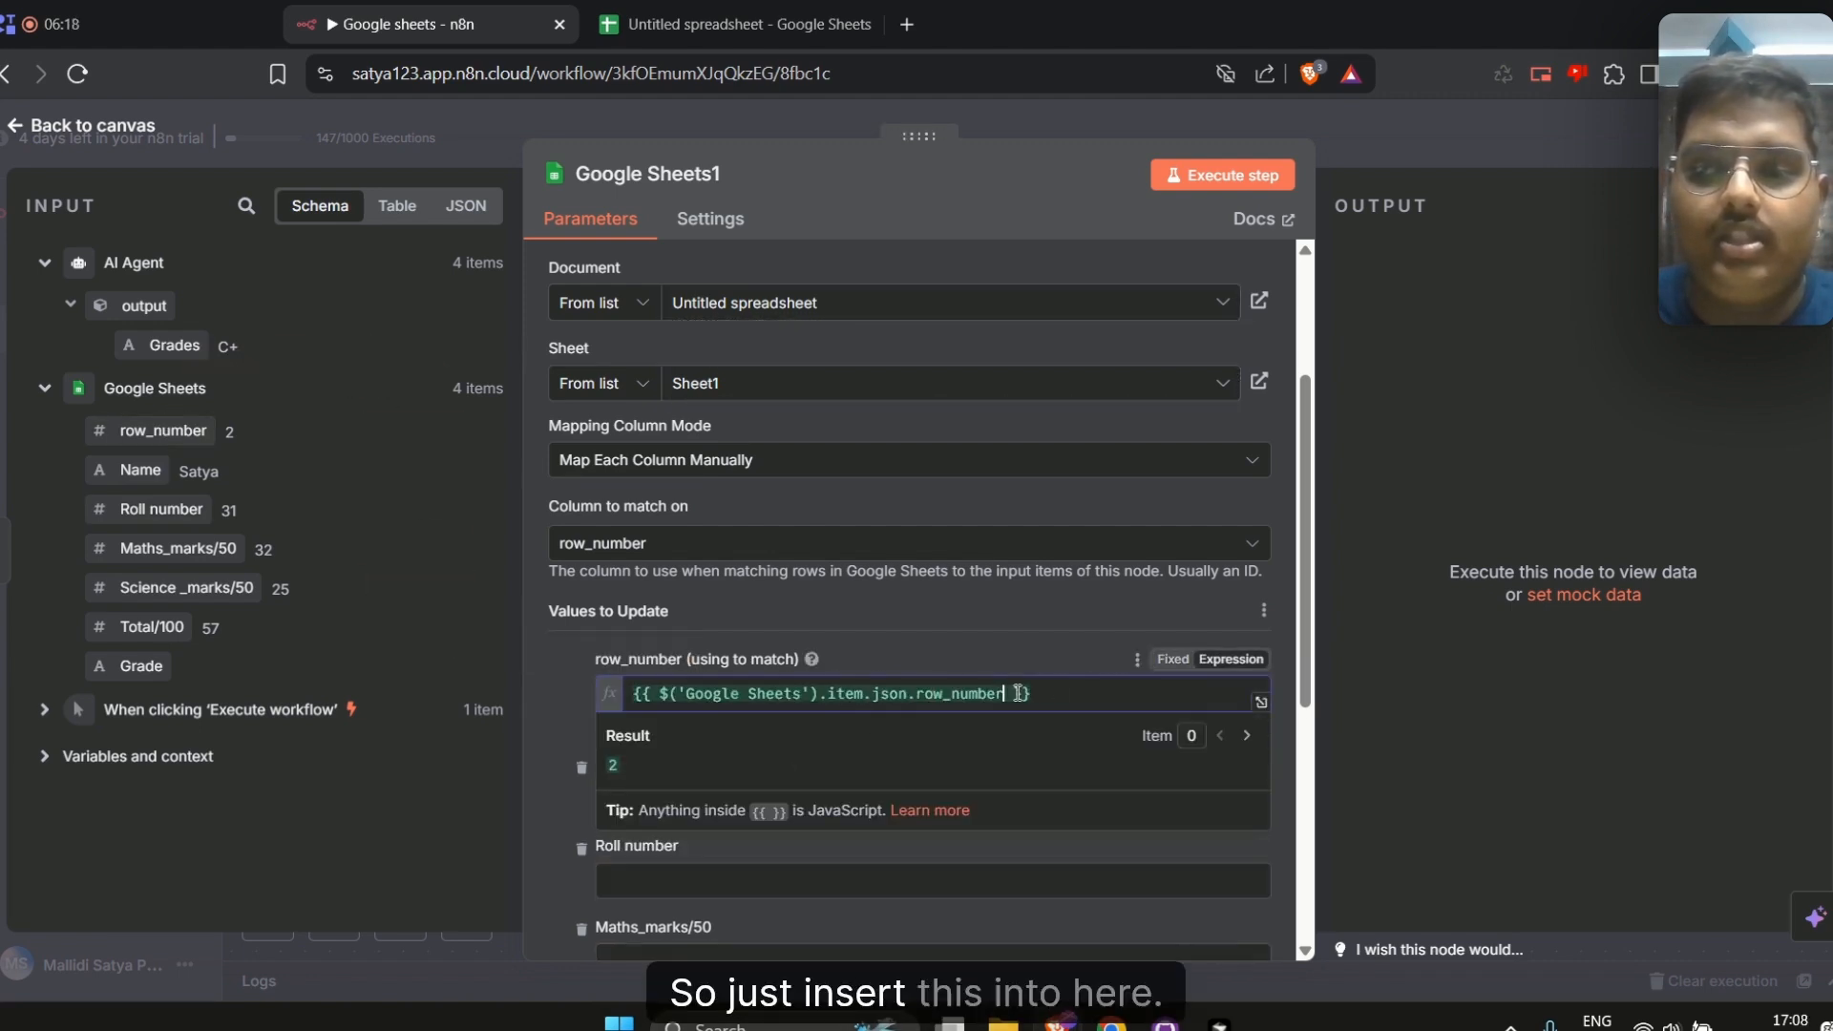
pyautogui.click(1033, 632)
# Remove every column to update except Grade
pyautogui.scroll(-1, 1032, 632)
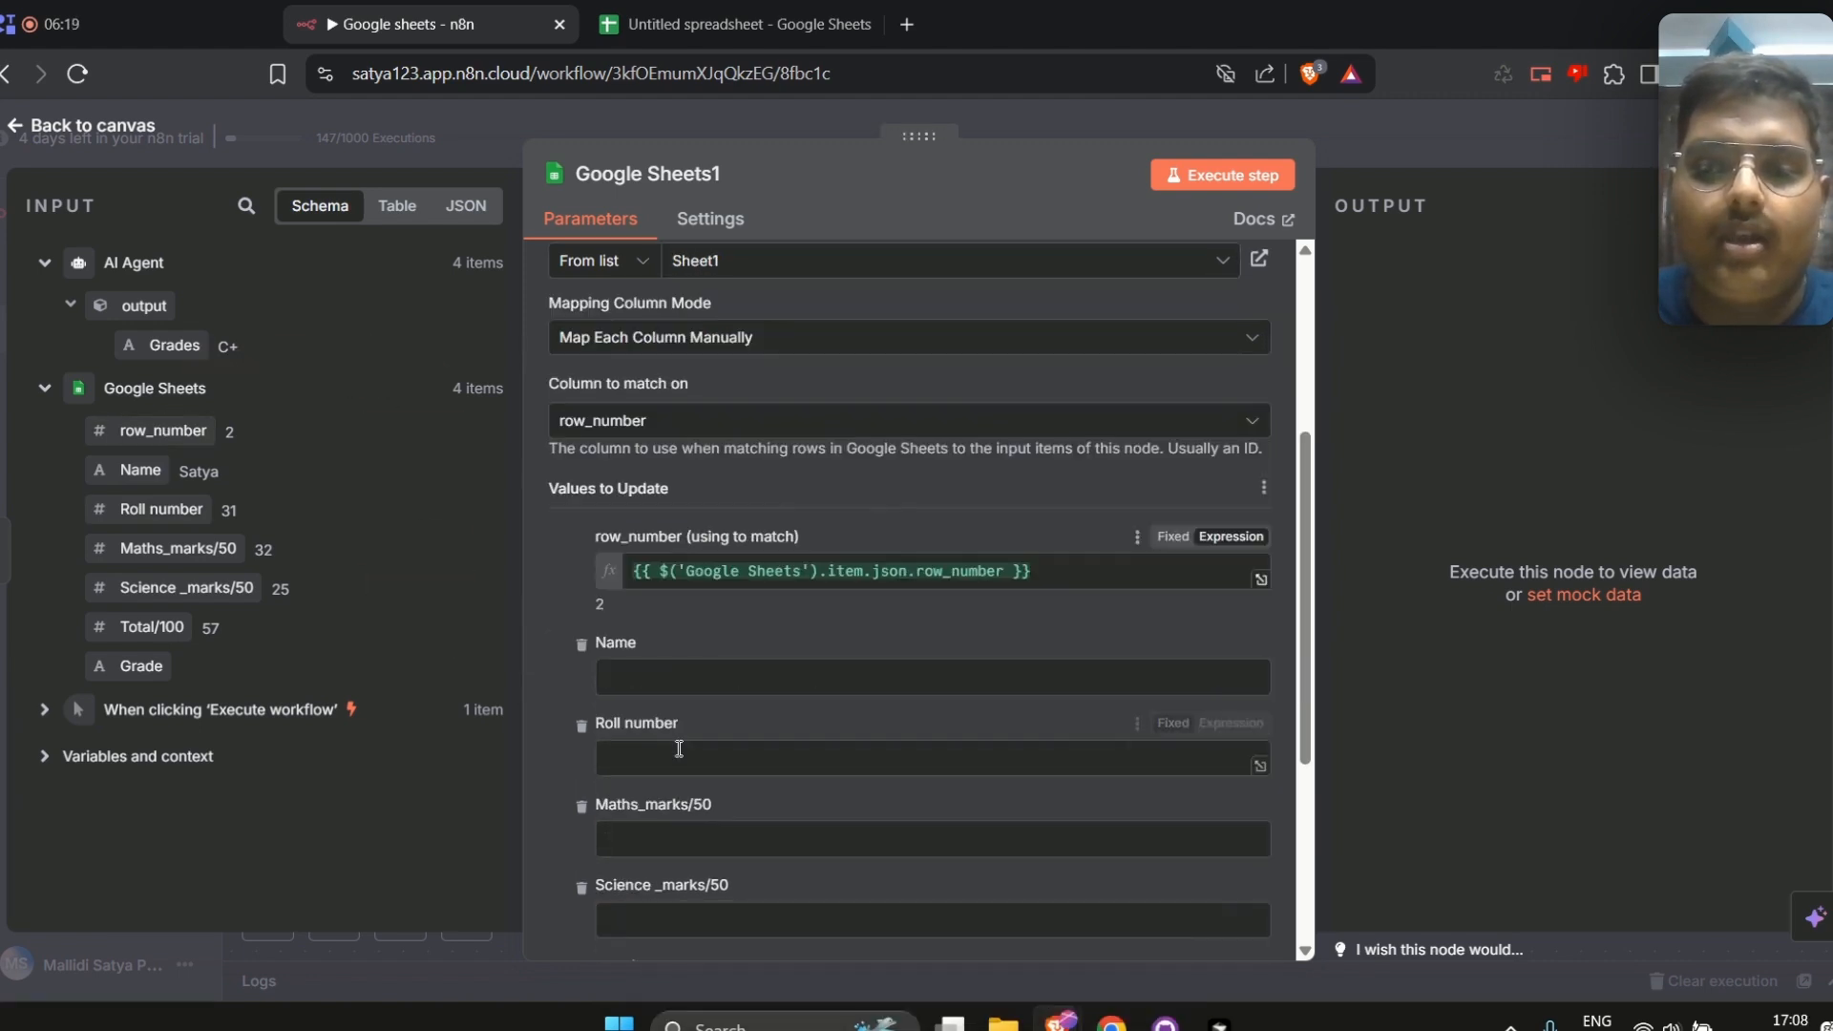
pyautogui.click(581, 646)
pyautogui.click(580, 645)
pyautogui.click(581, 645)
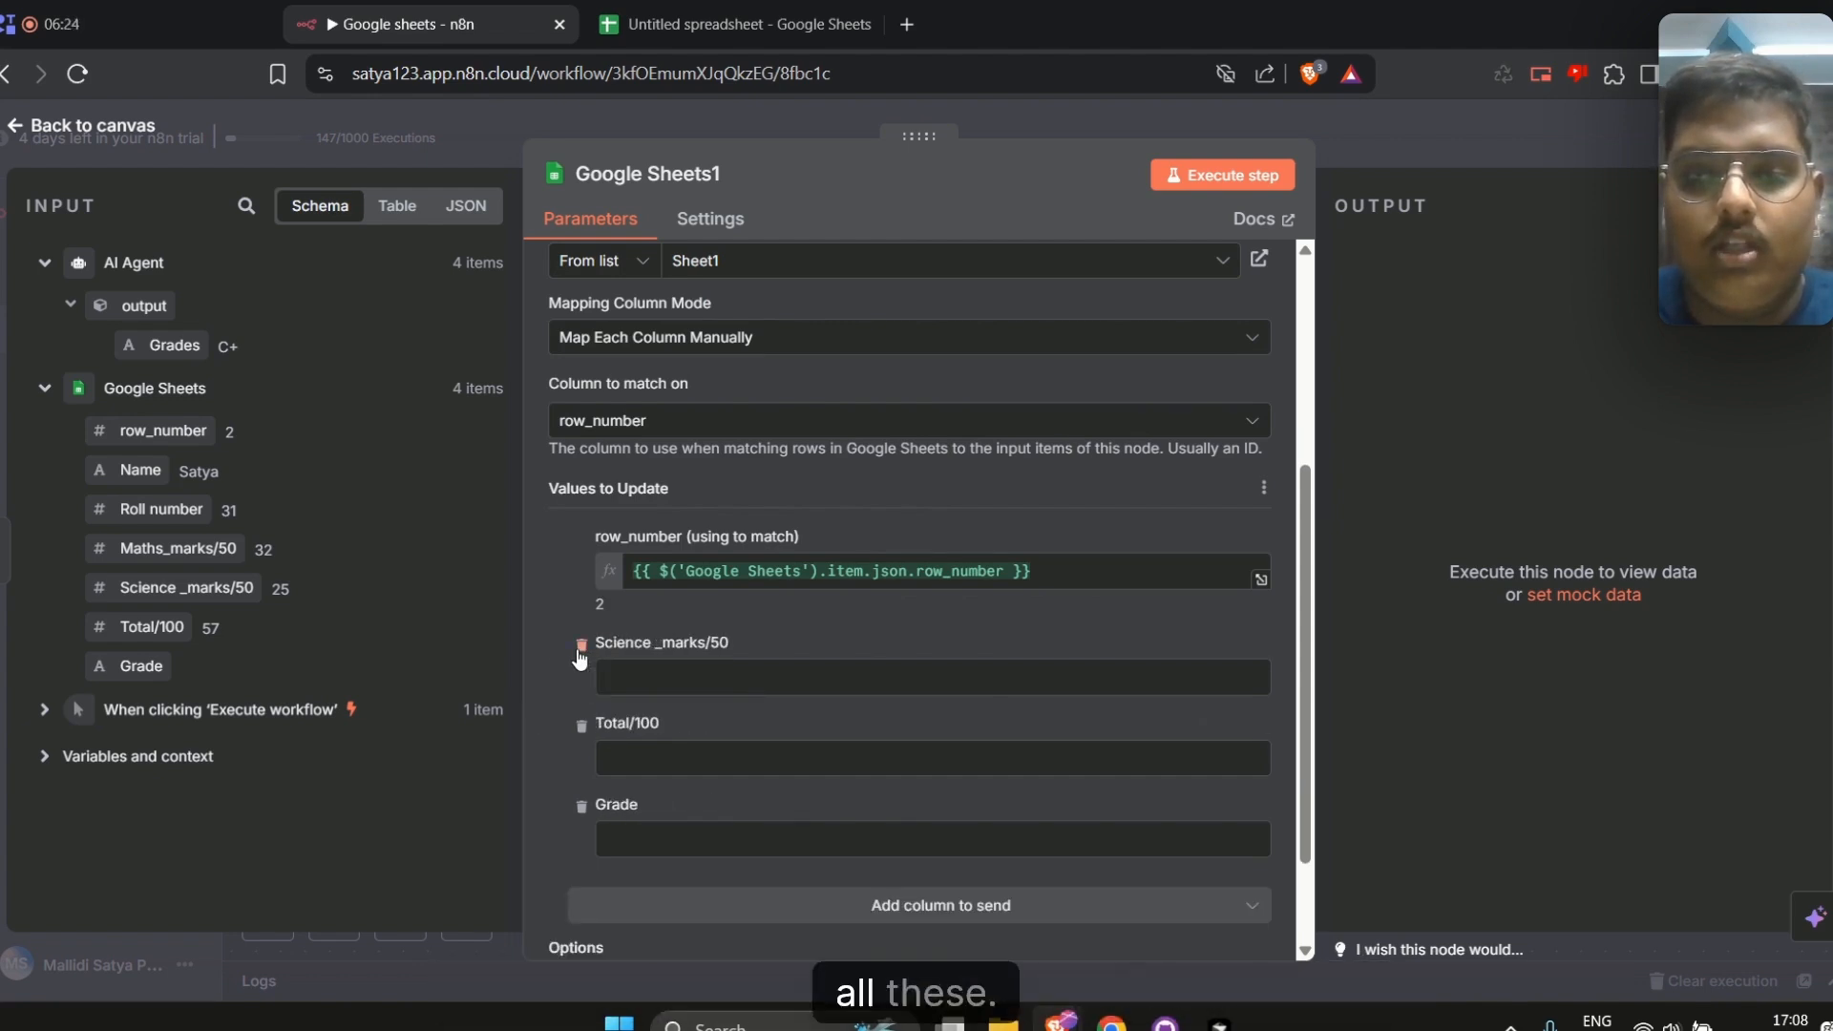
pyautogui.click(580, 645)
pyautogui.click(581, 645)
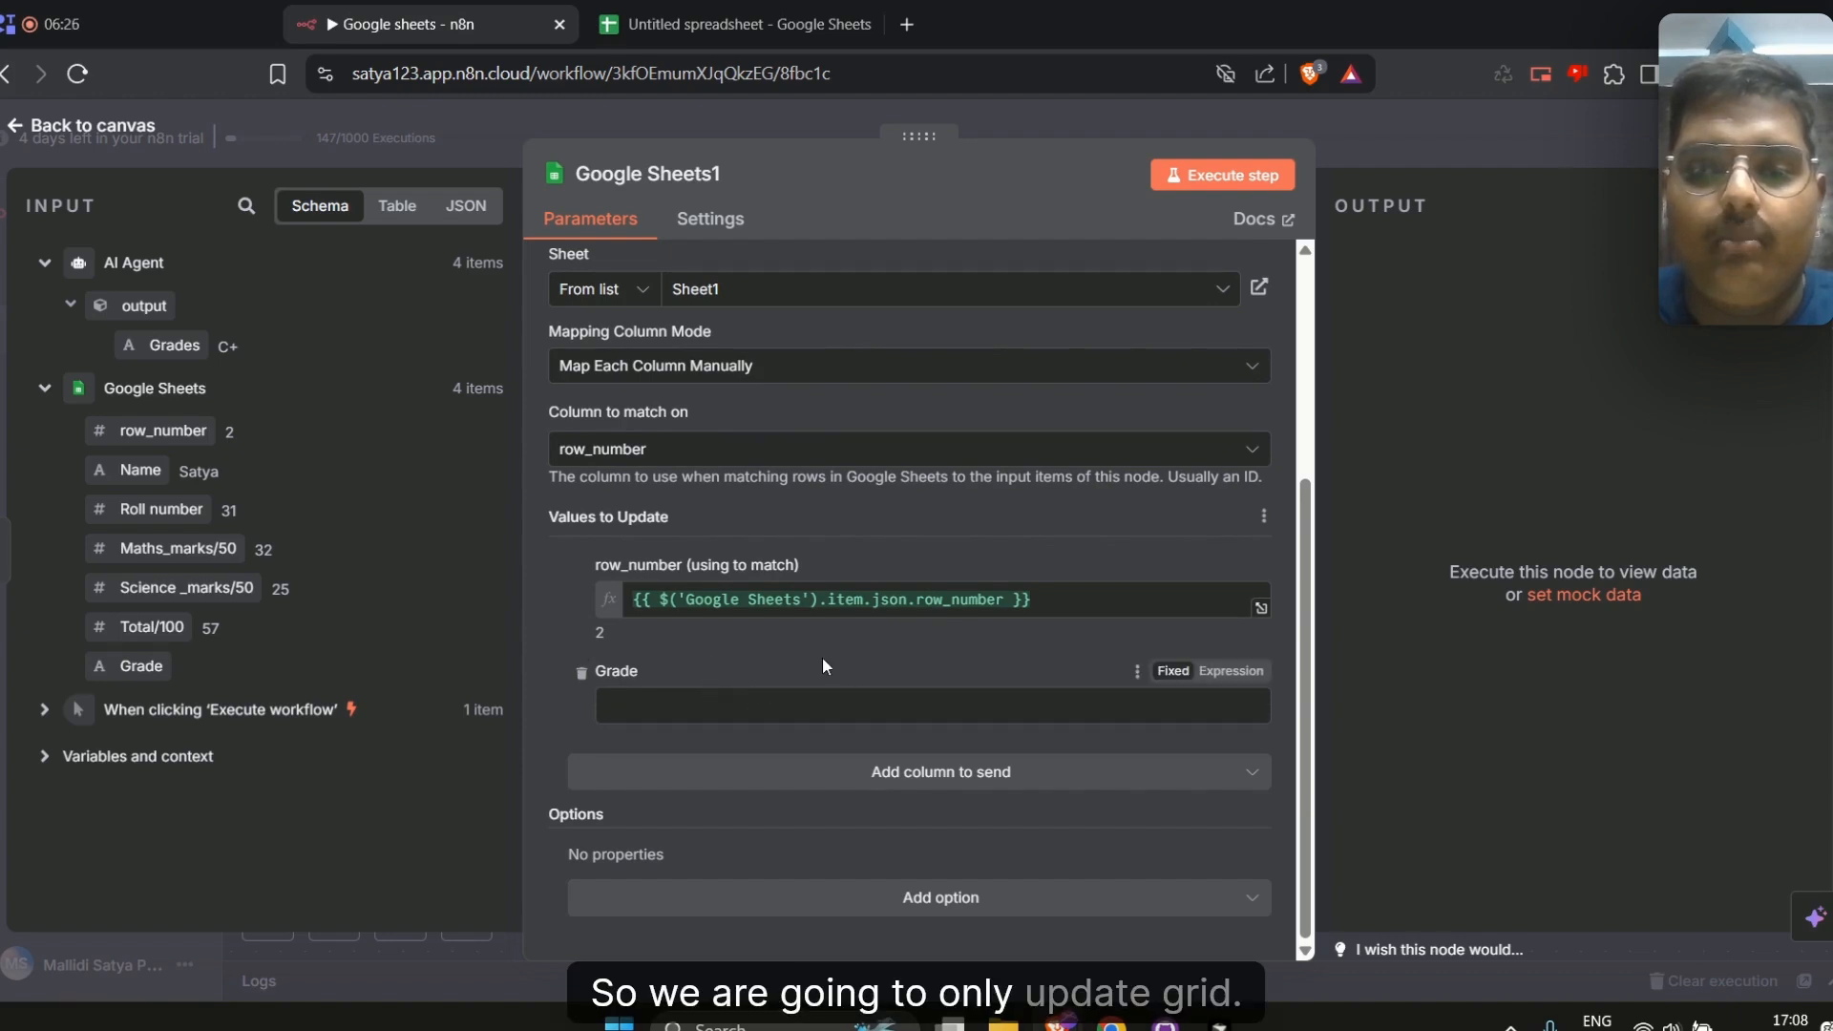
pyautogui.click(52, 394)
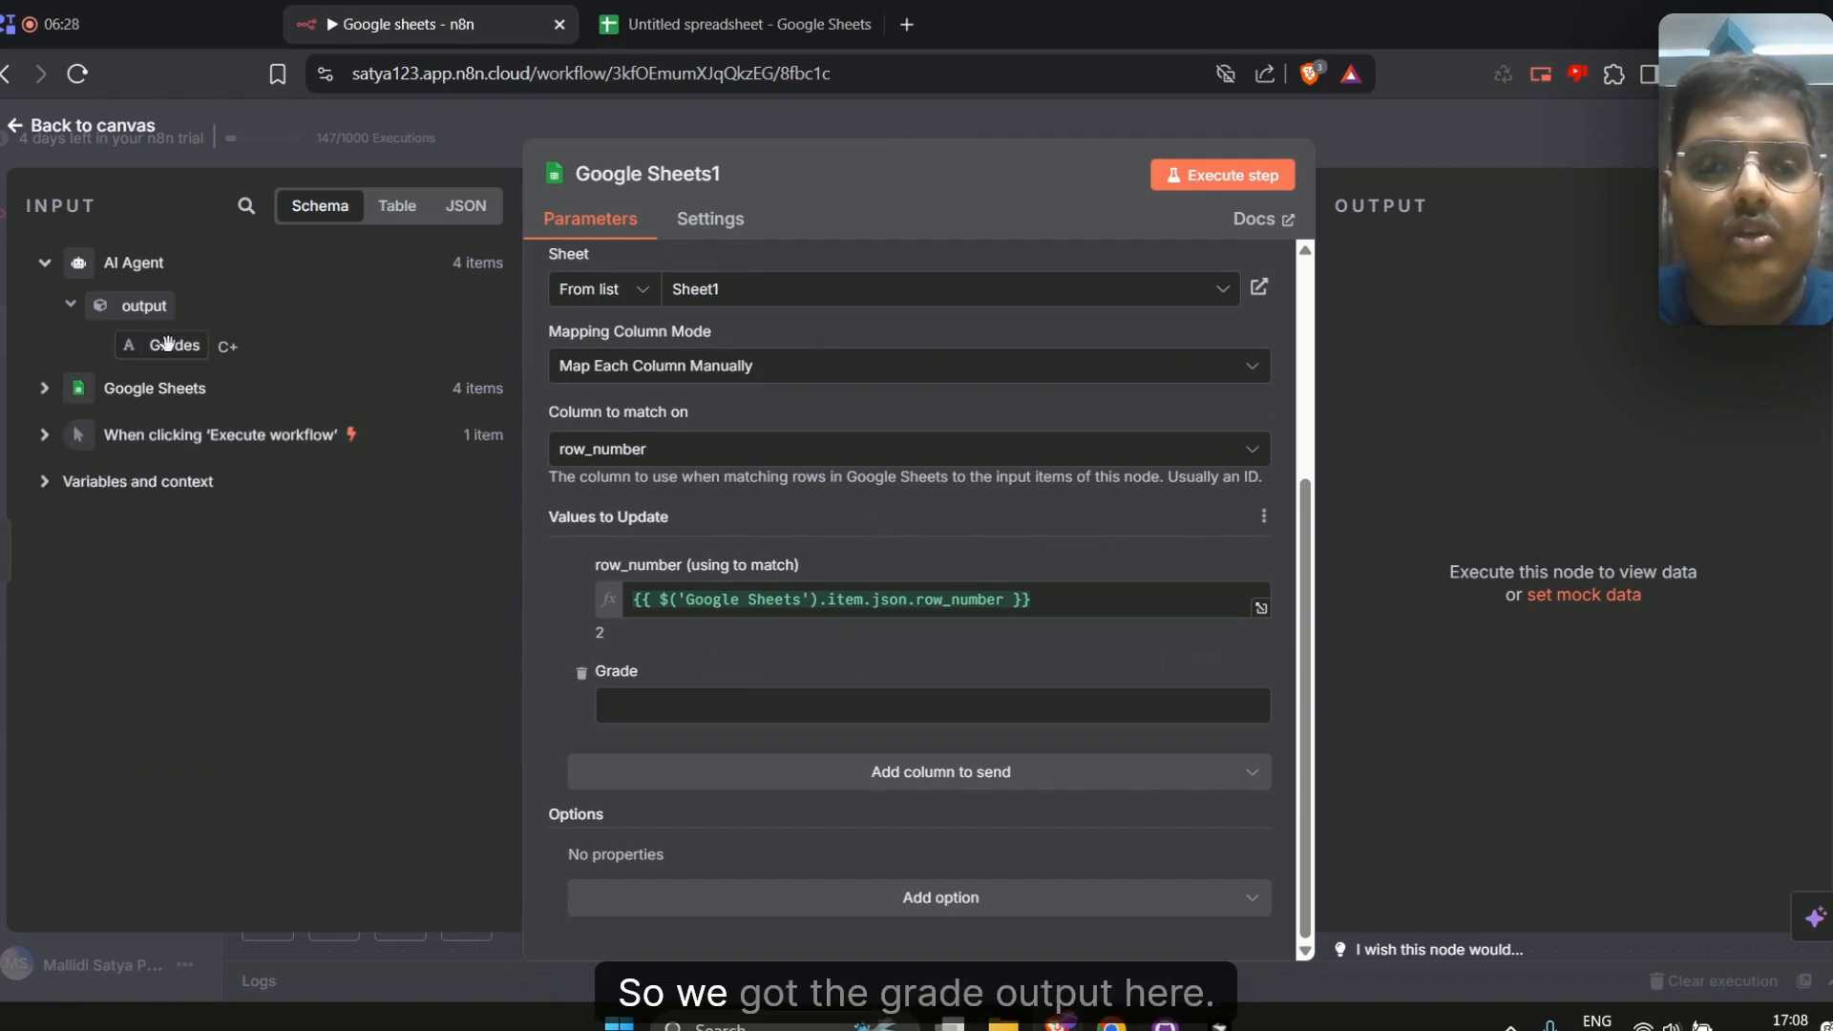
# Map the Grade column to the AI Agent's output Grades field and execute the Google Sheets1 node
pyautogui.moveTo(165, 345); pyautogui.dragTo(707, 705)
pyautogui.moveTo(807, 584); pyautogui.dragTo(892, 714)
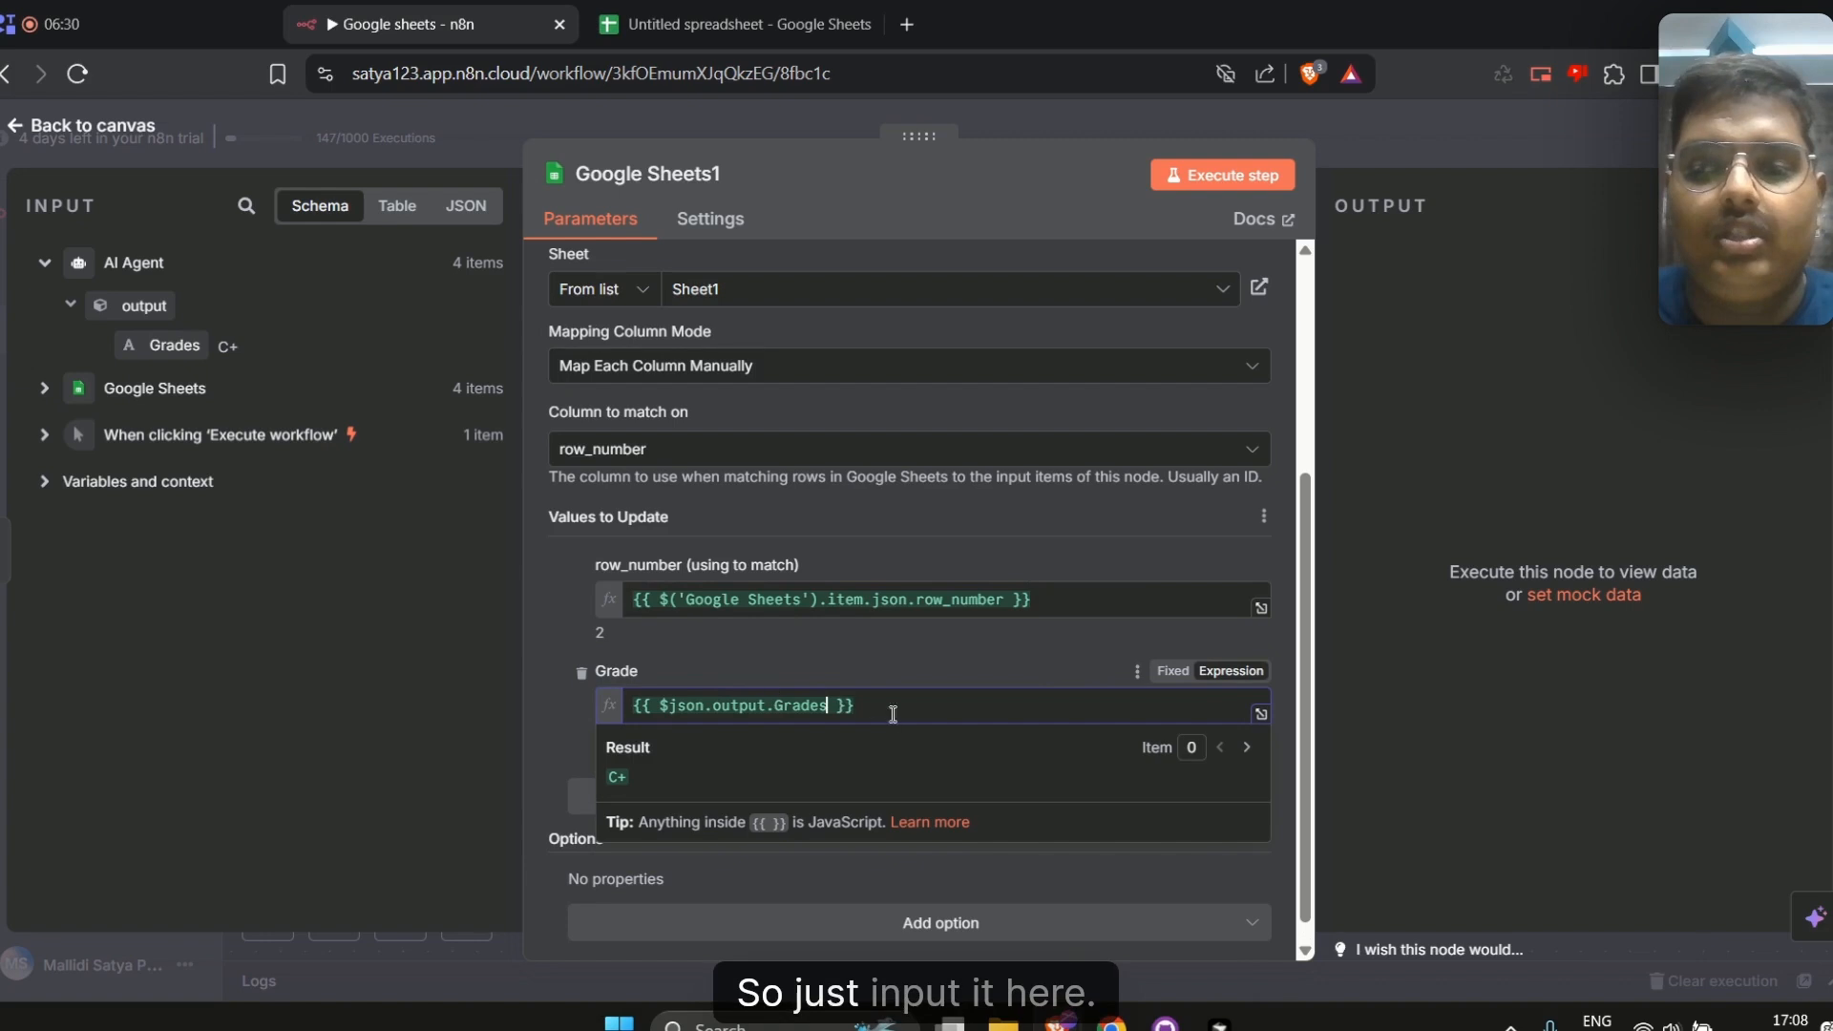
pyautogui.click(895, 665)
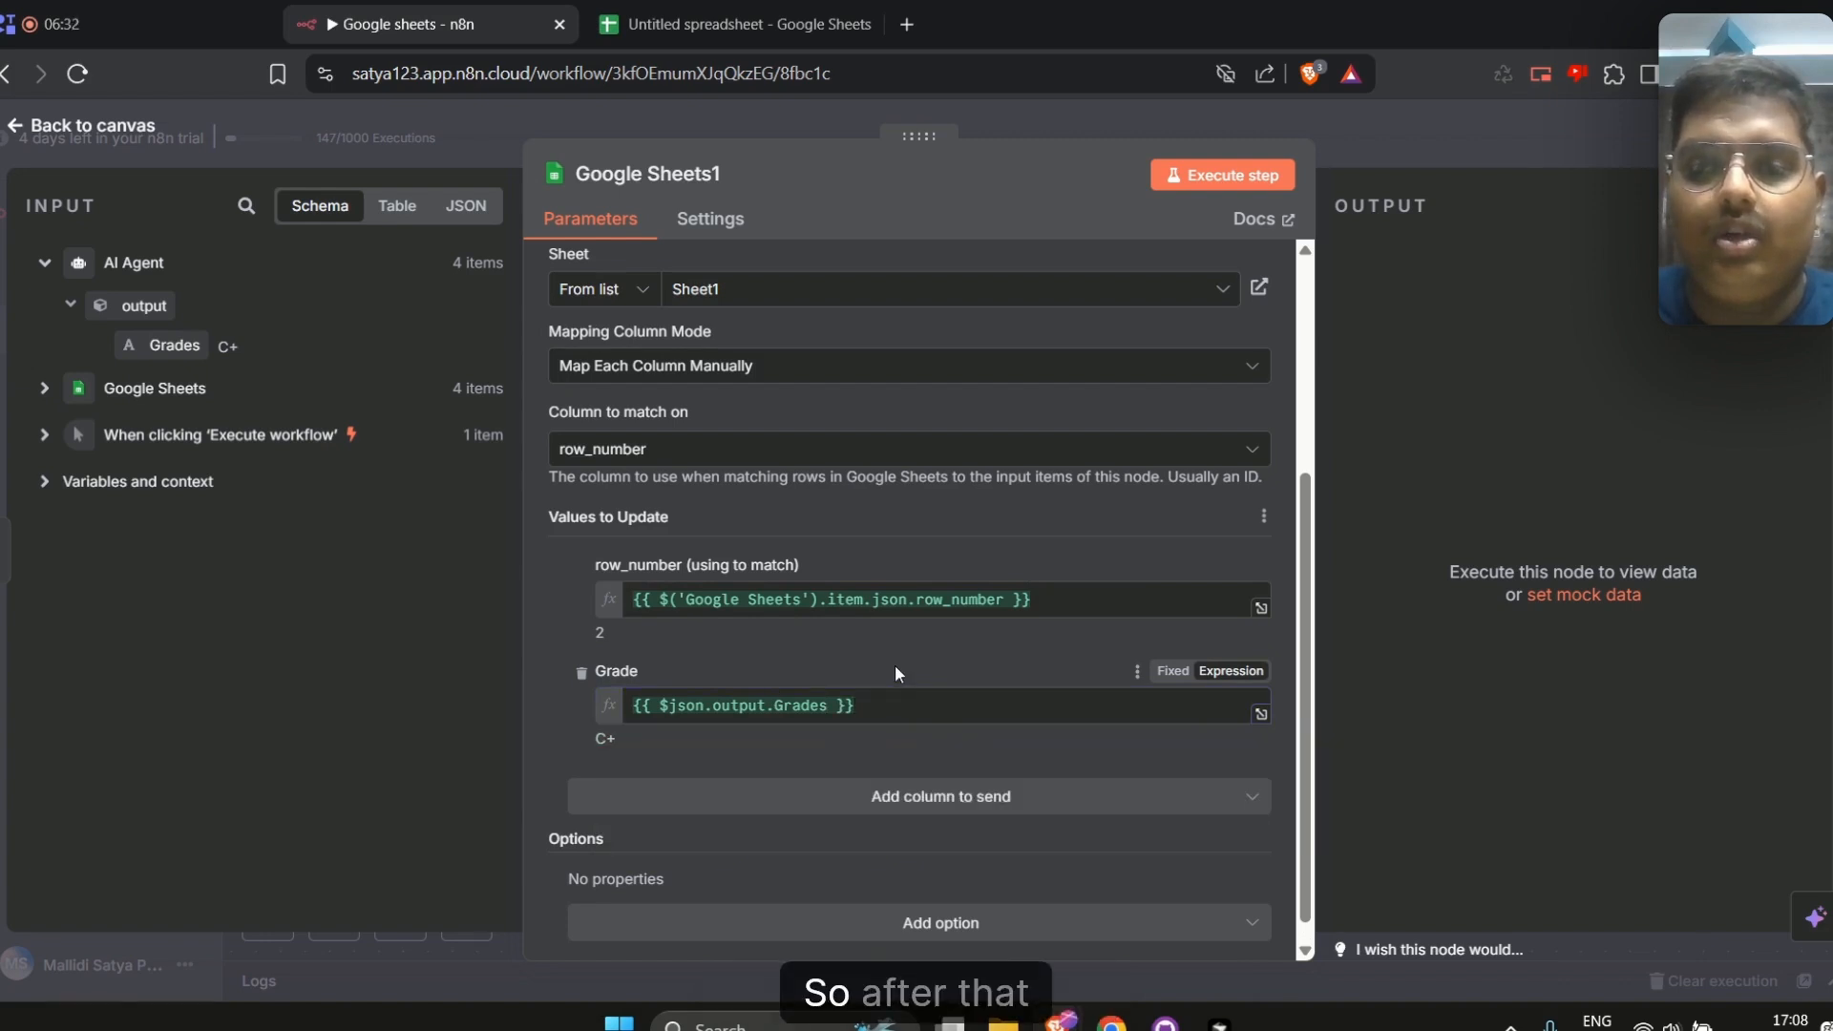
pyautogui.scroll(4, 1073, 358)
pyautogui.scroll(-4, 930, 655)
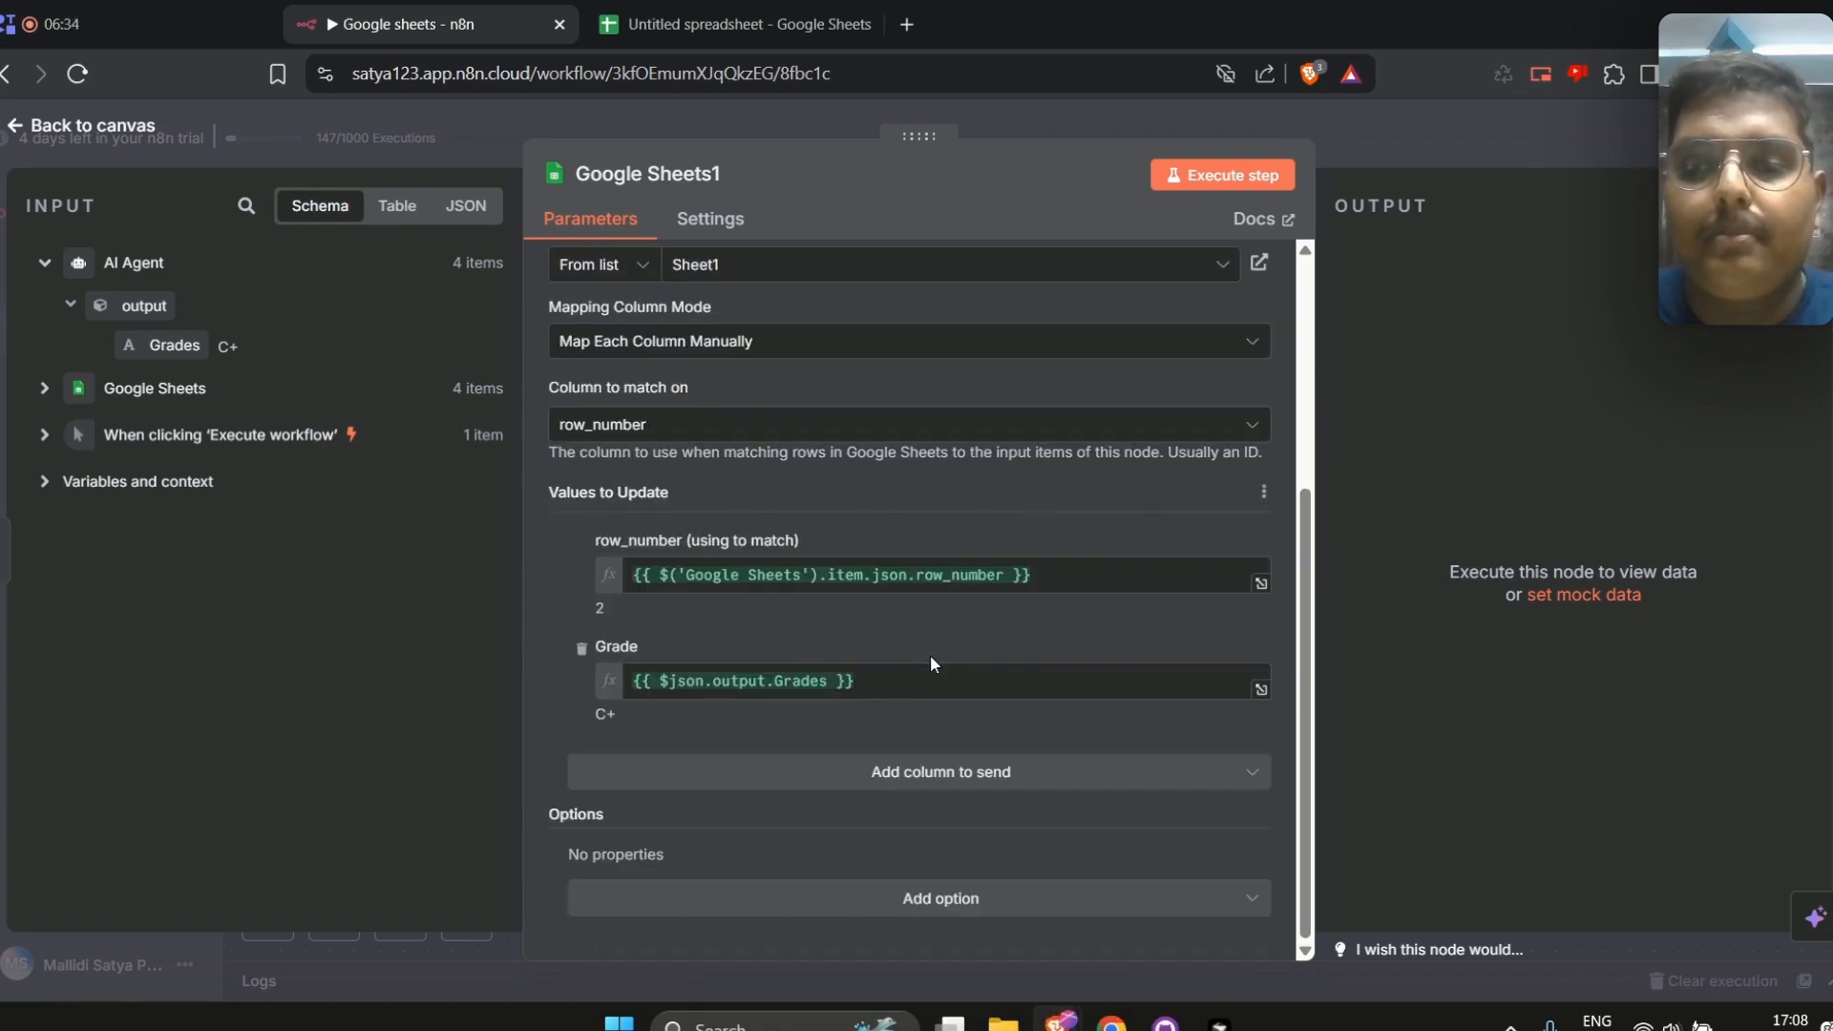
pyautogui.scroll(4, 929, 655)
pyautogui.click(1193, 176)
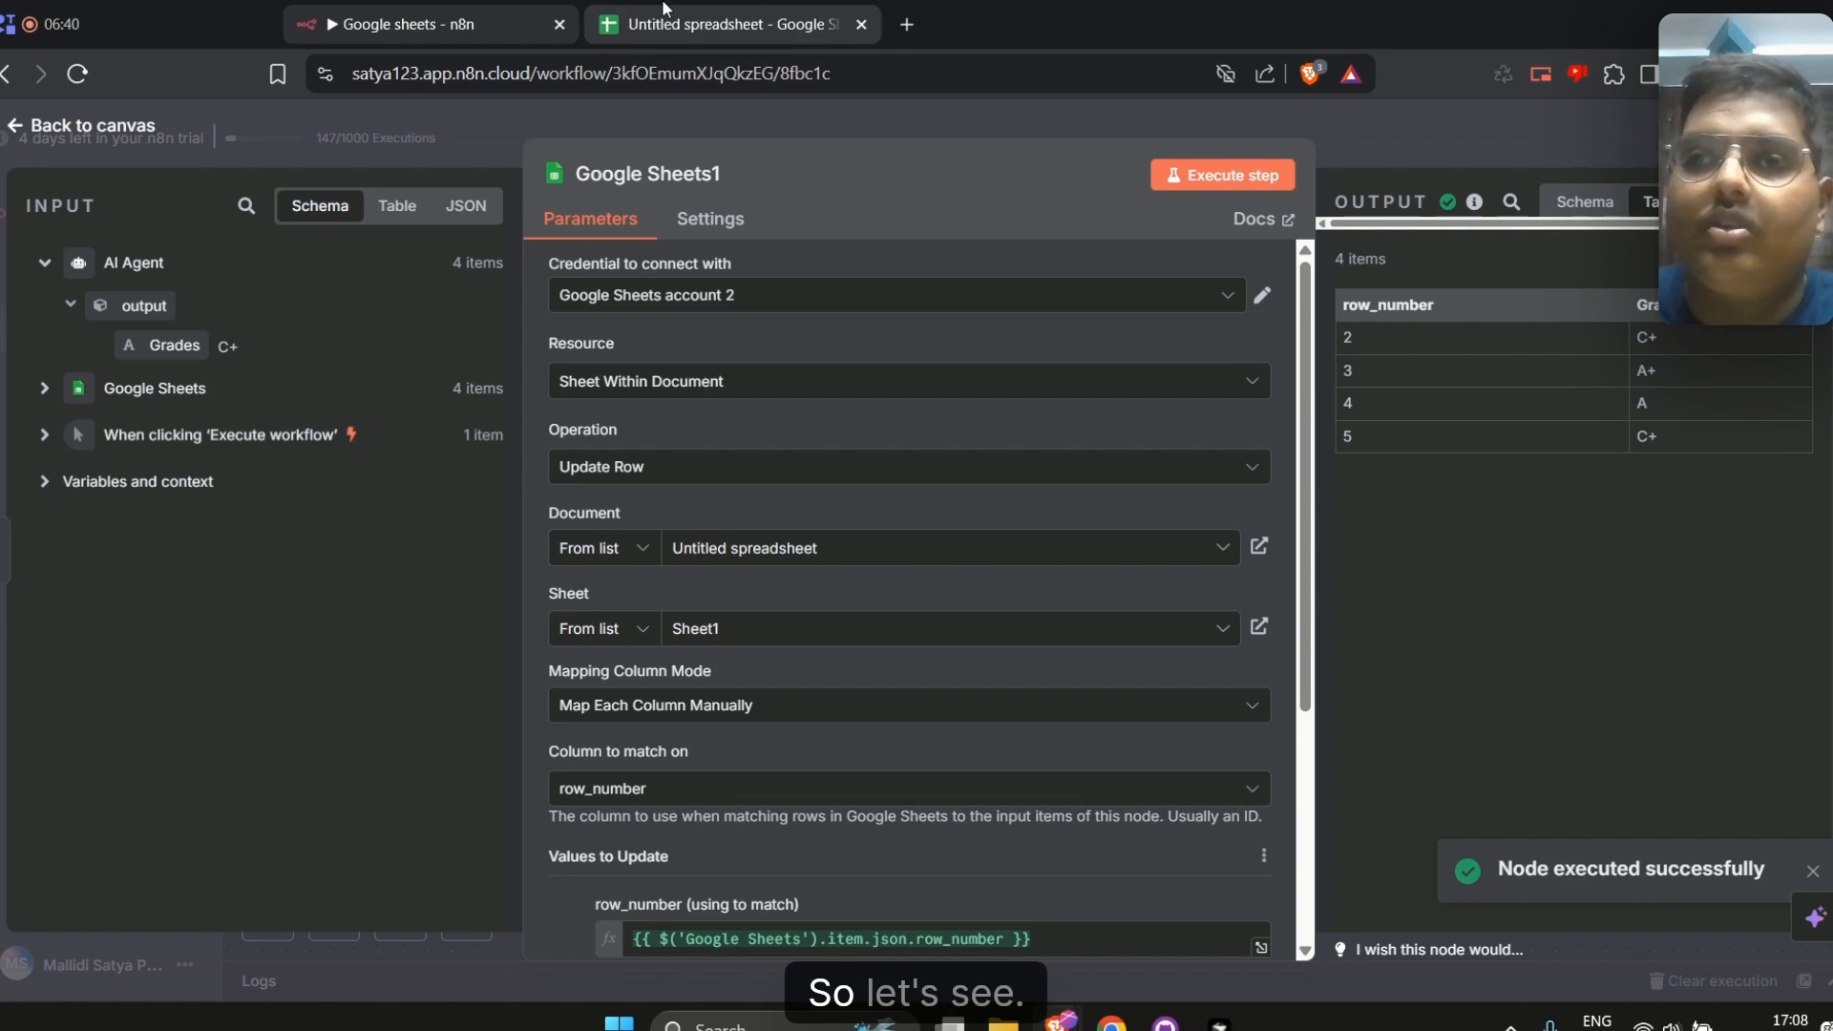
# Clear the grades in cells F2 to F5 of the spreadsheet
pyautogui.click(735, 23)
pyautogui.click(672, 319)
pyautogui.click(669, 342)
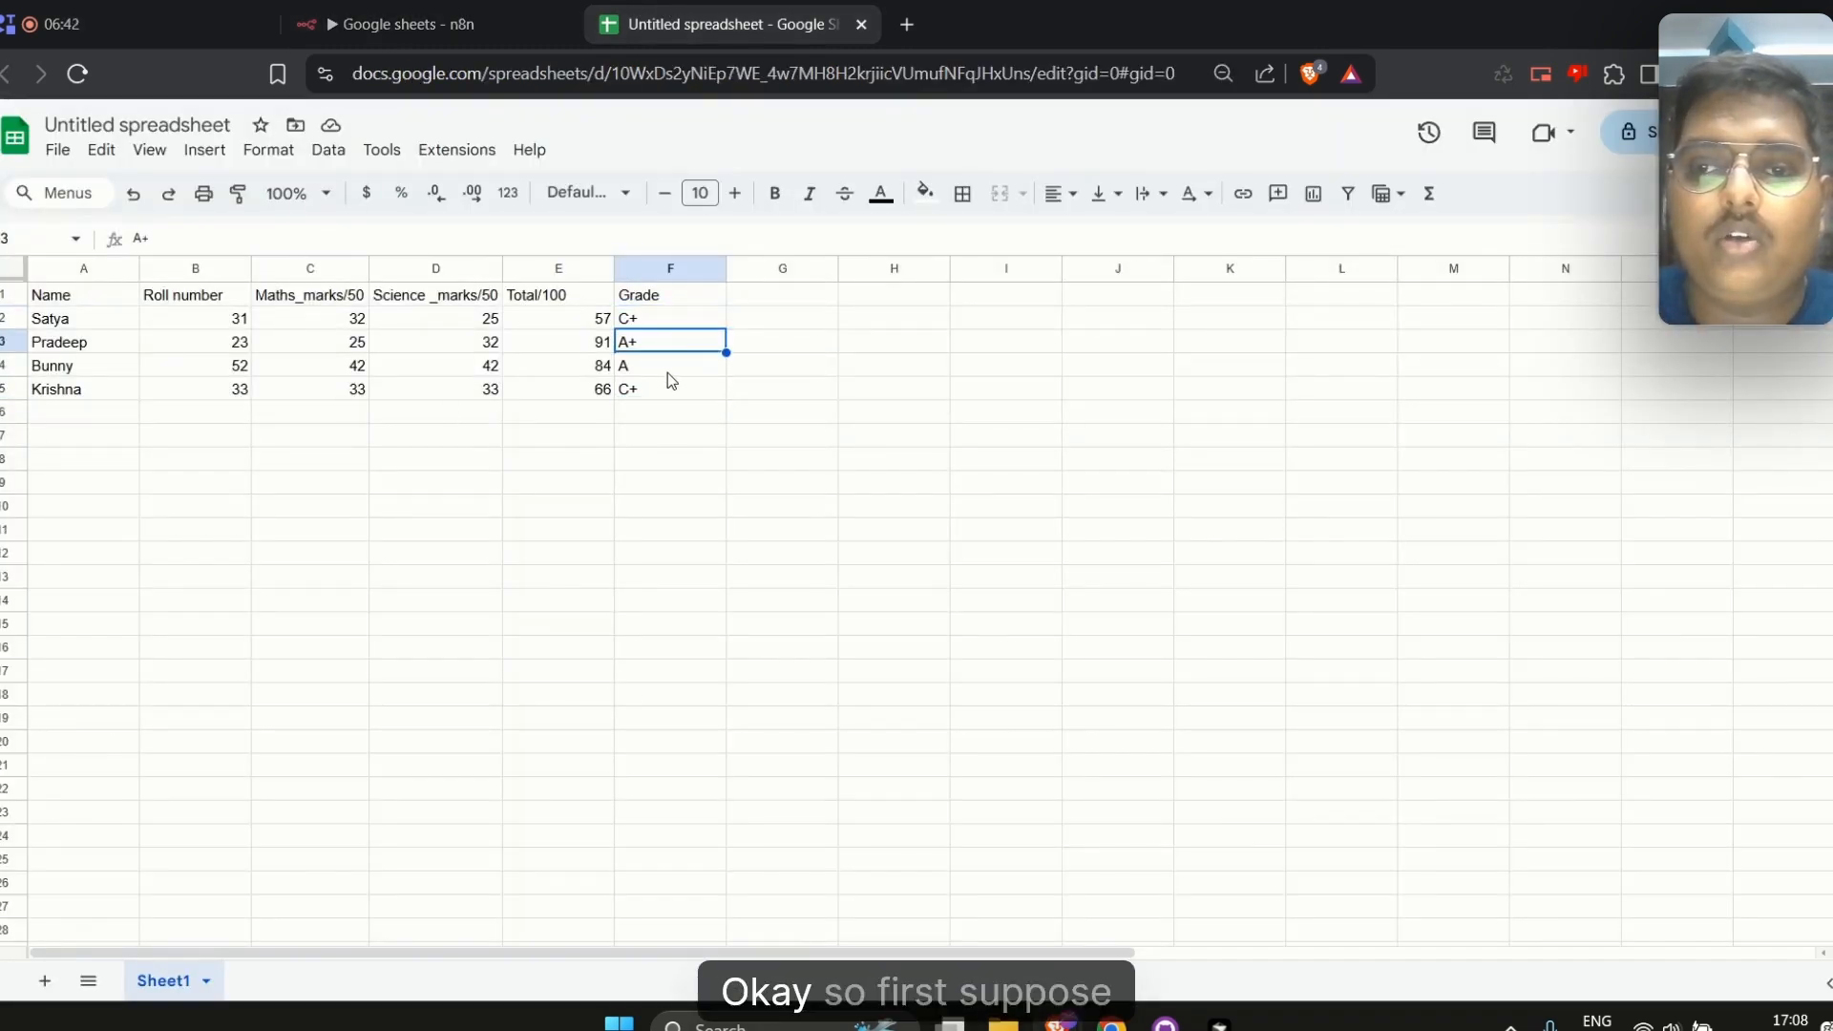
pyautogui.click(664, 365)
pyautogui.click(652, 392)
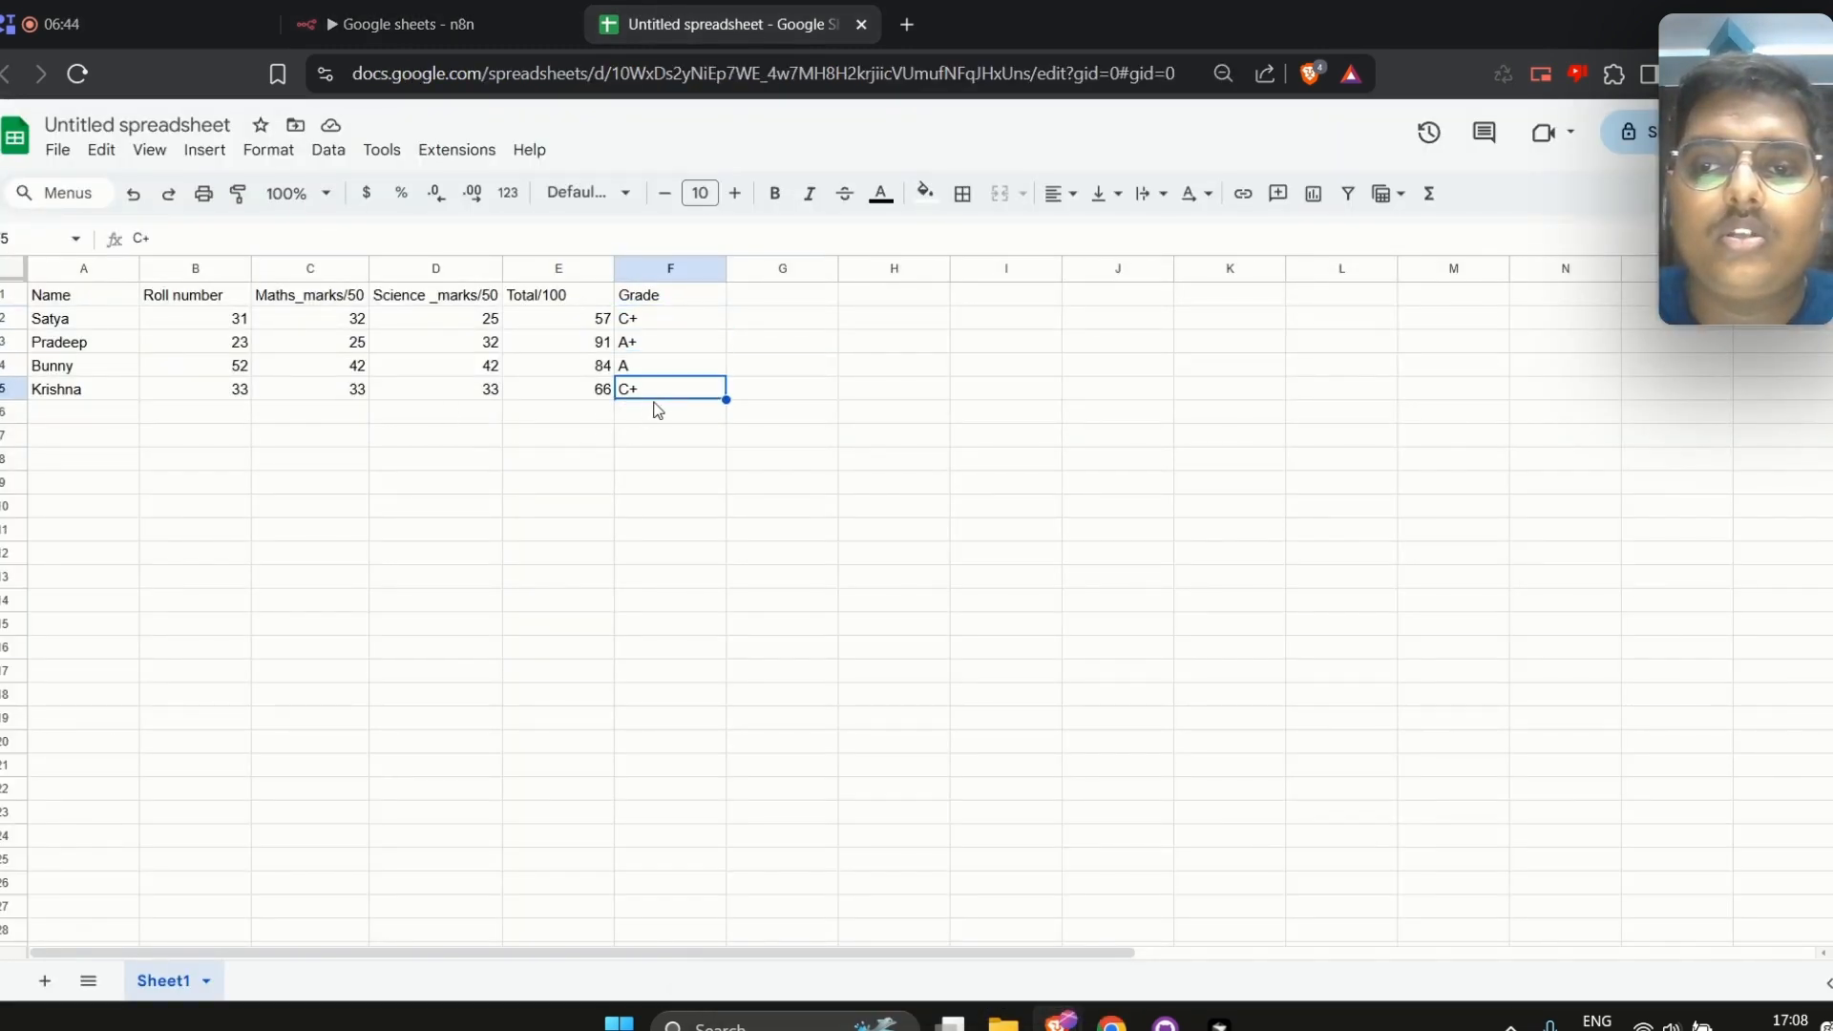
pyautogui.keyDown('shift'); pyautogui.click(644, 328); pyautogui.keyUp('shift')
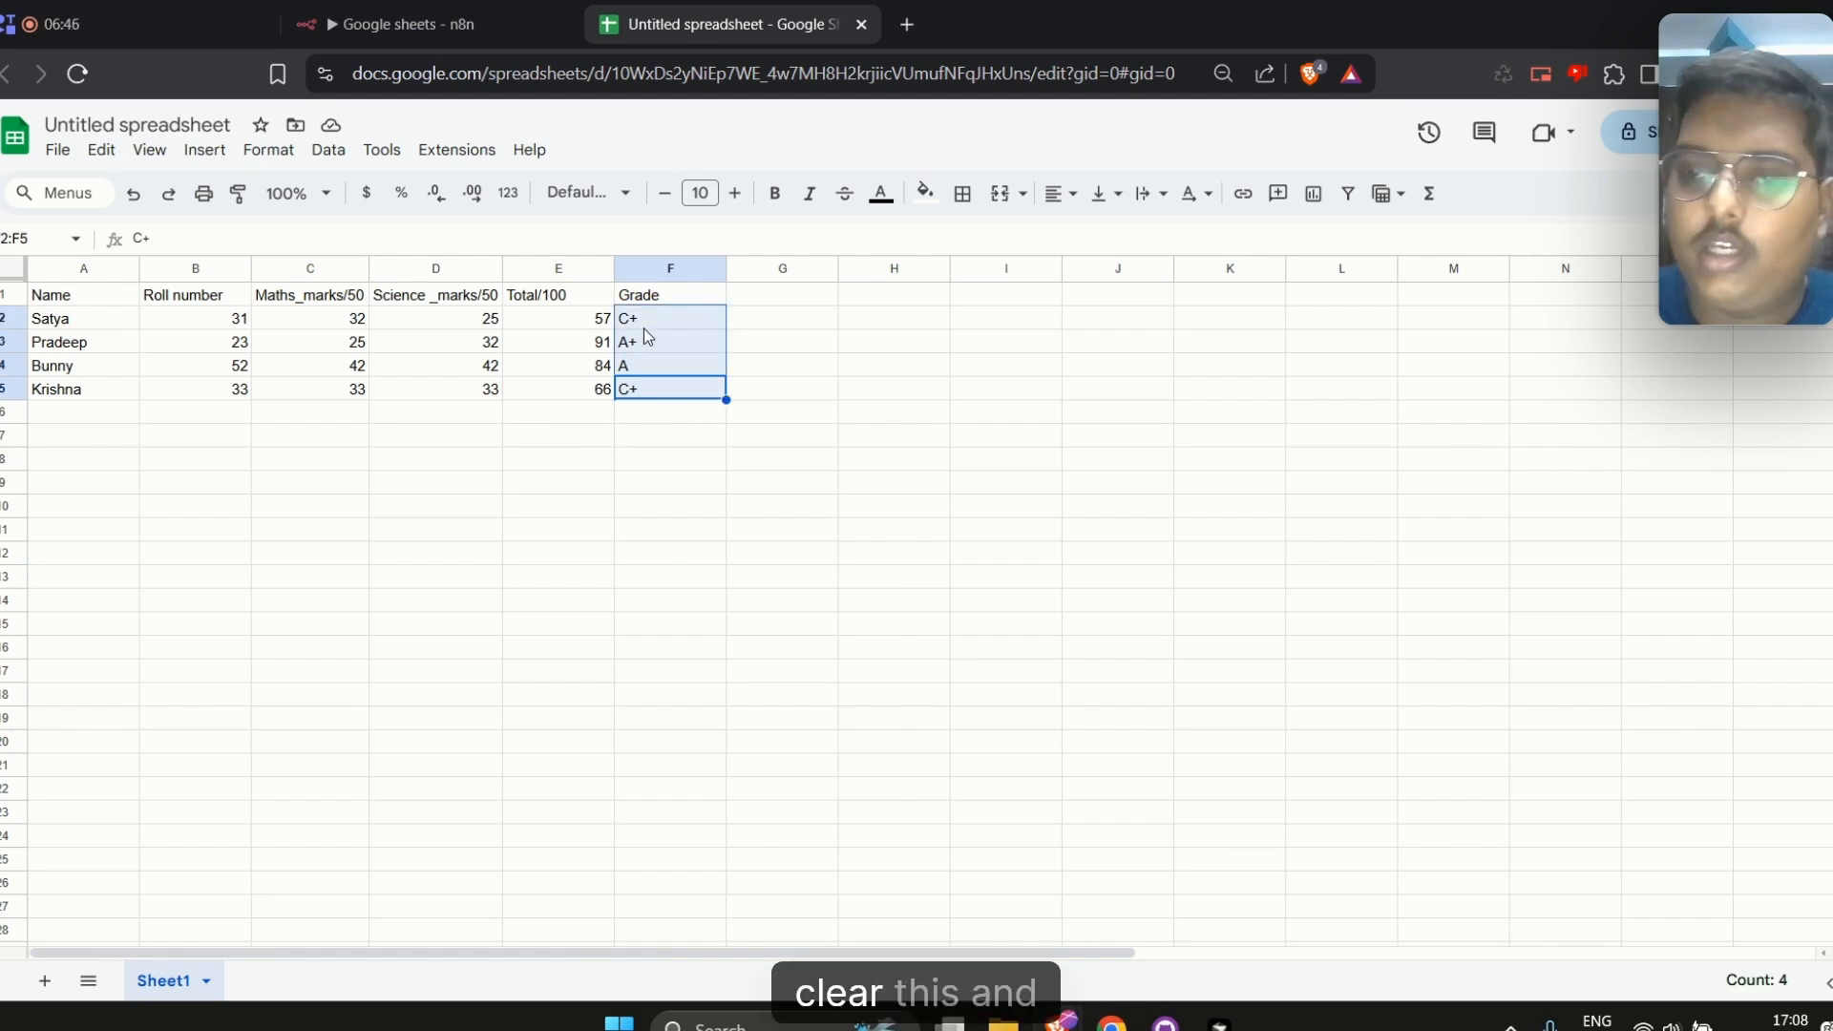
pyautogui.press('Delete')
# Enter the duplicate name Satya as a new student in row 6
pyautogui.click(774, 398)
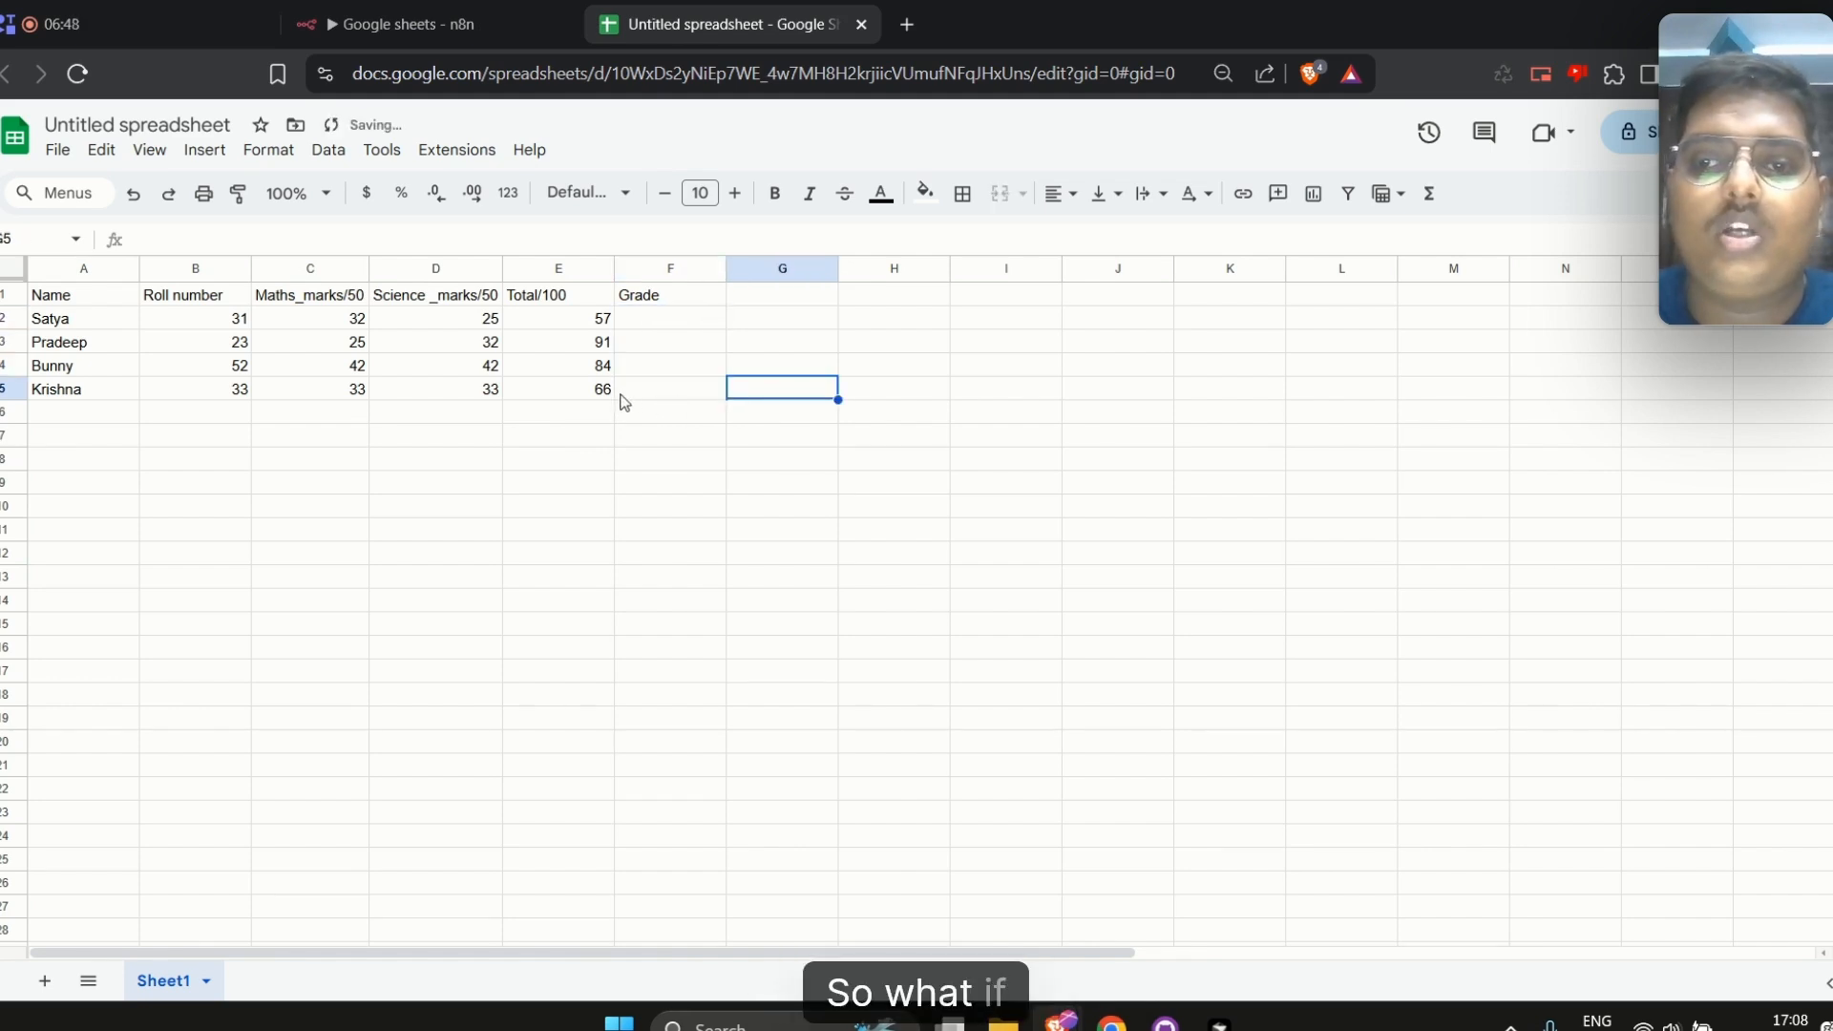
pyautogui.click(625, 396)
pyautogui.click(53, 418)
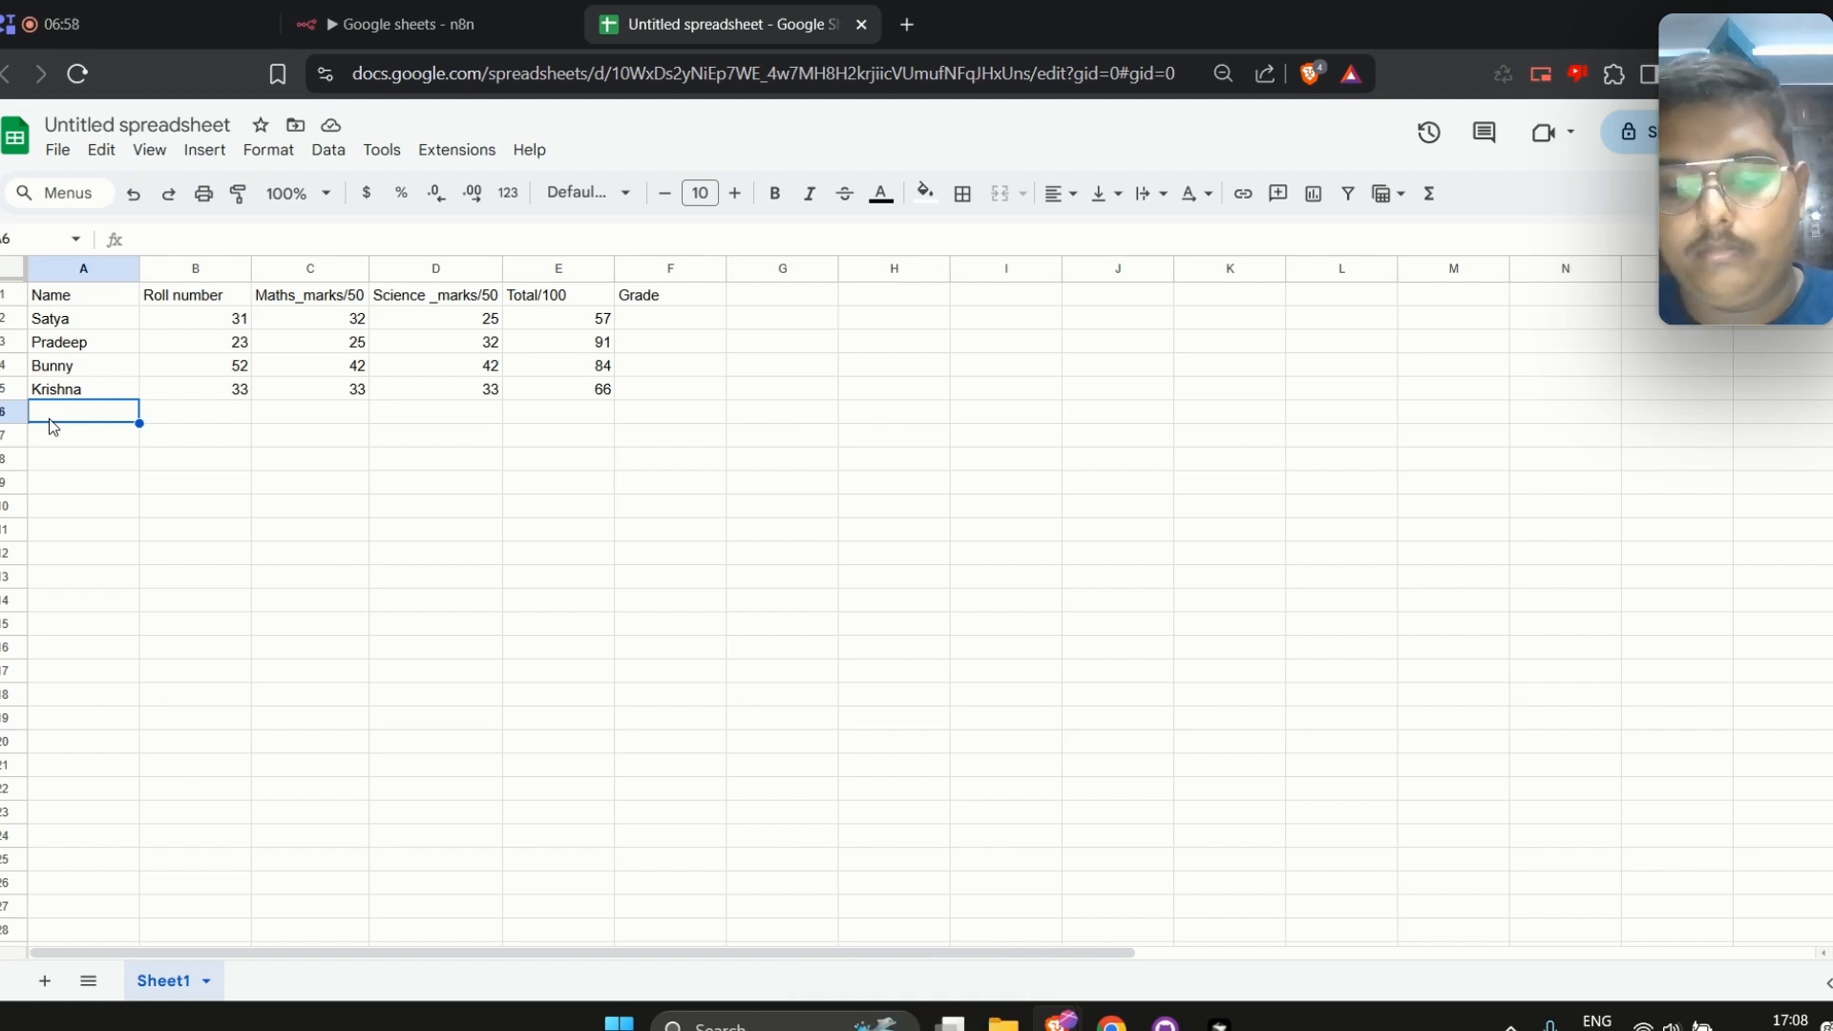
pyautogui.write('Satya')
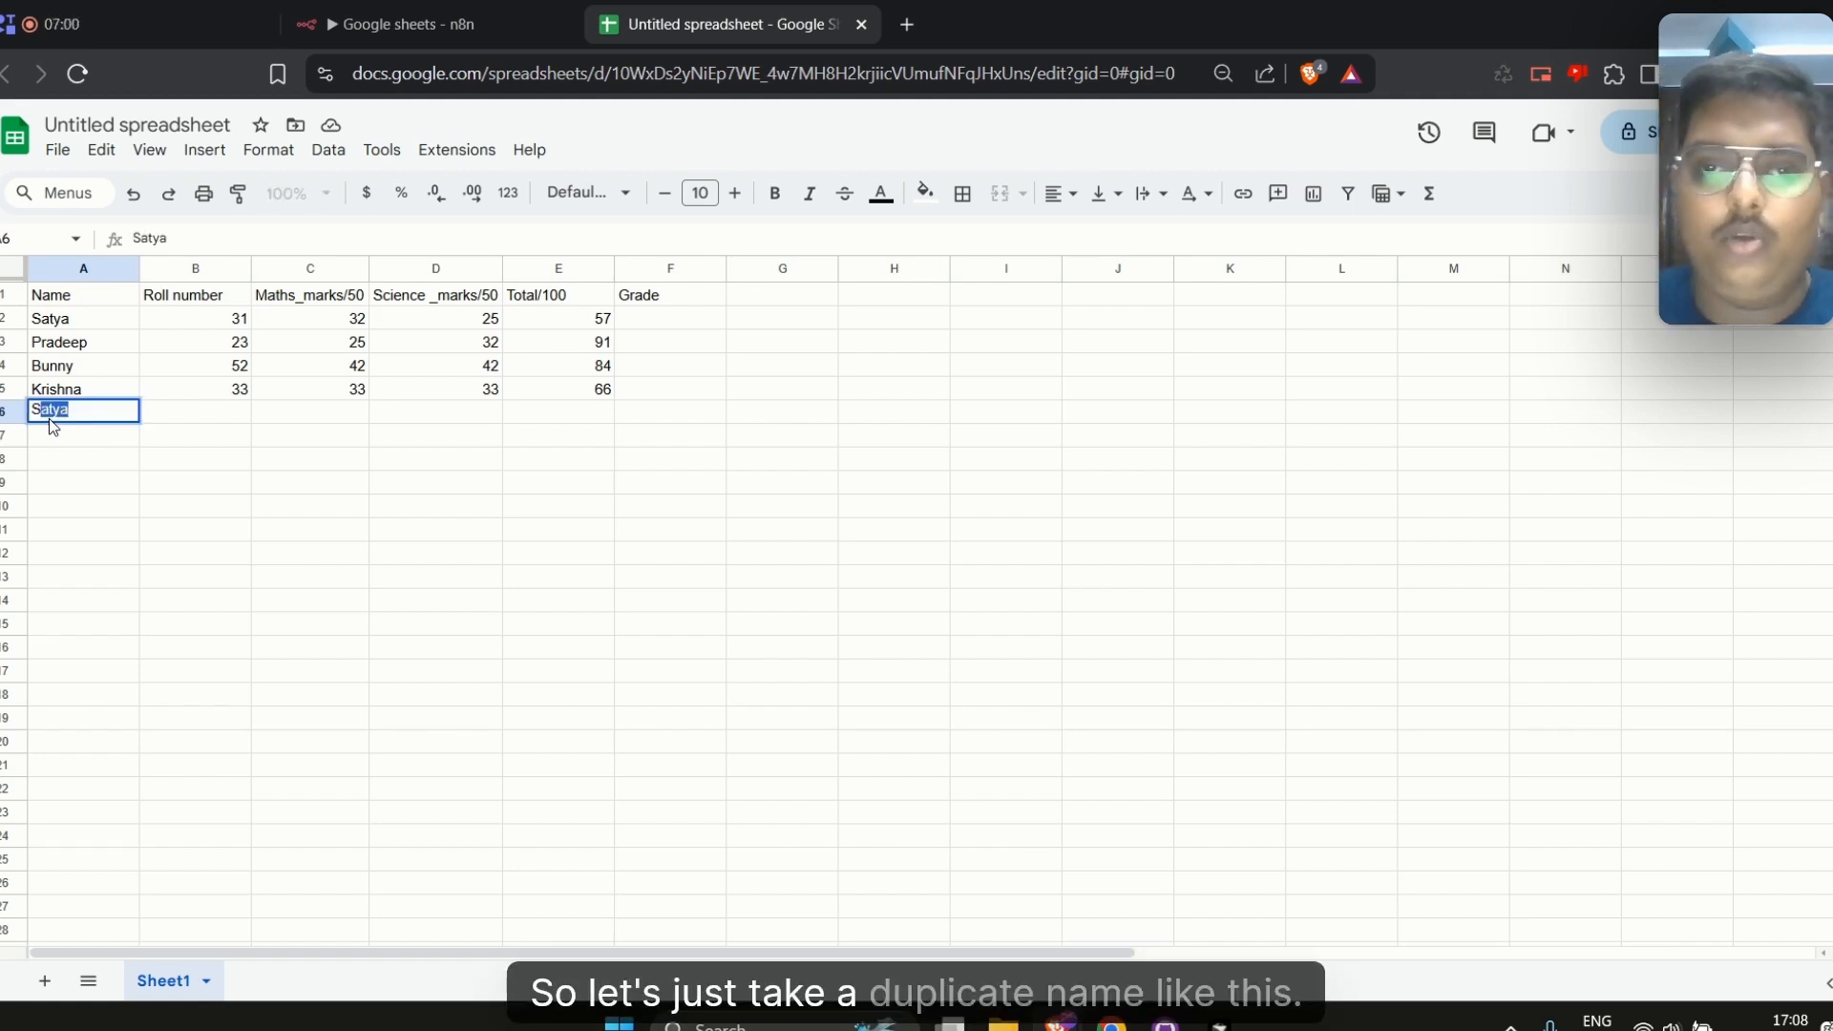
pyautogui.press('Return')
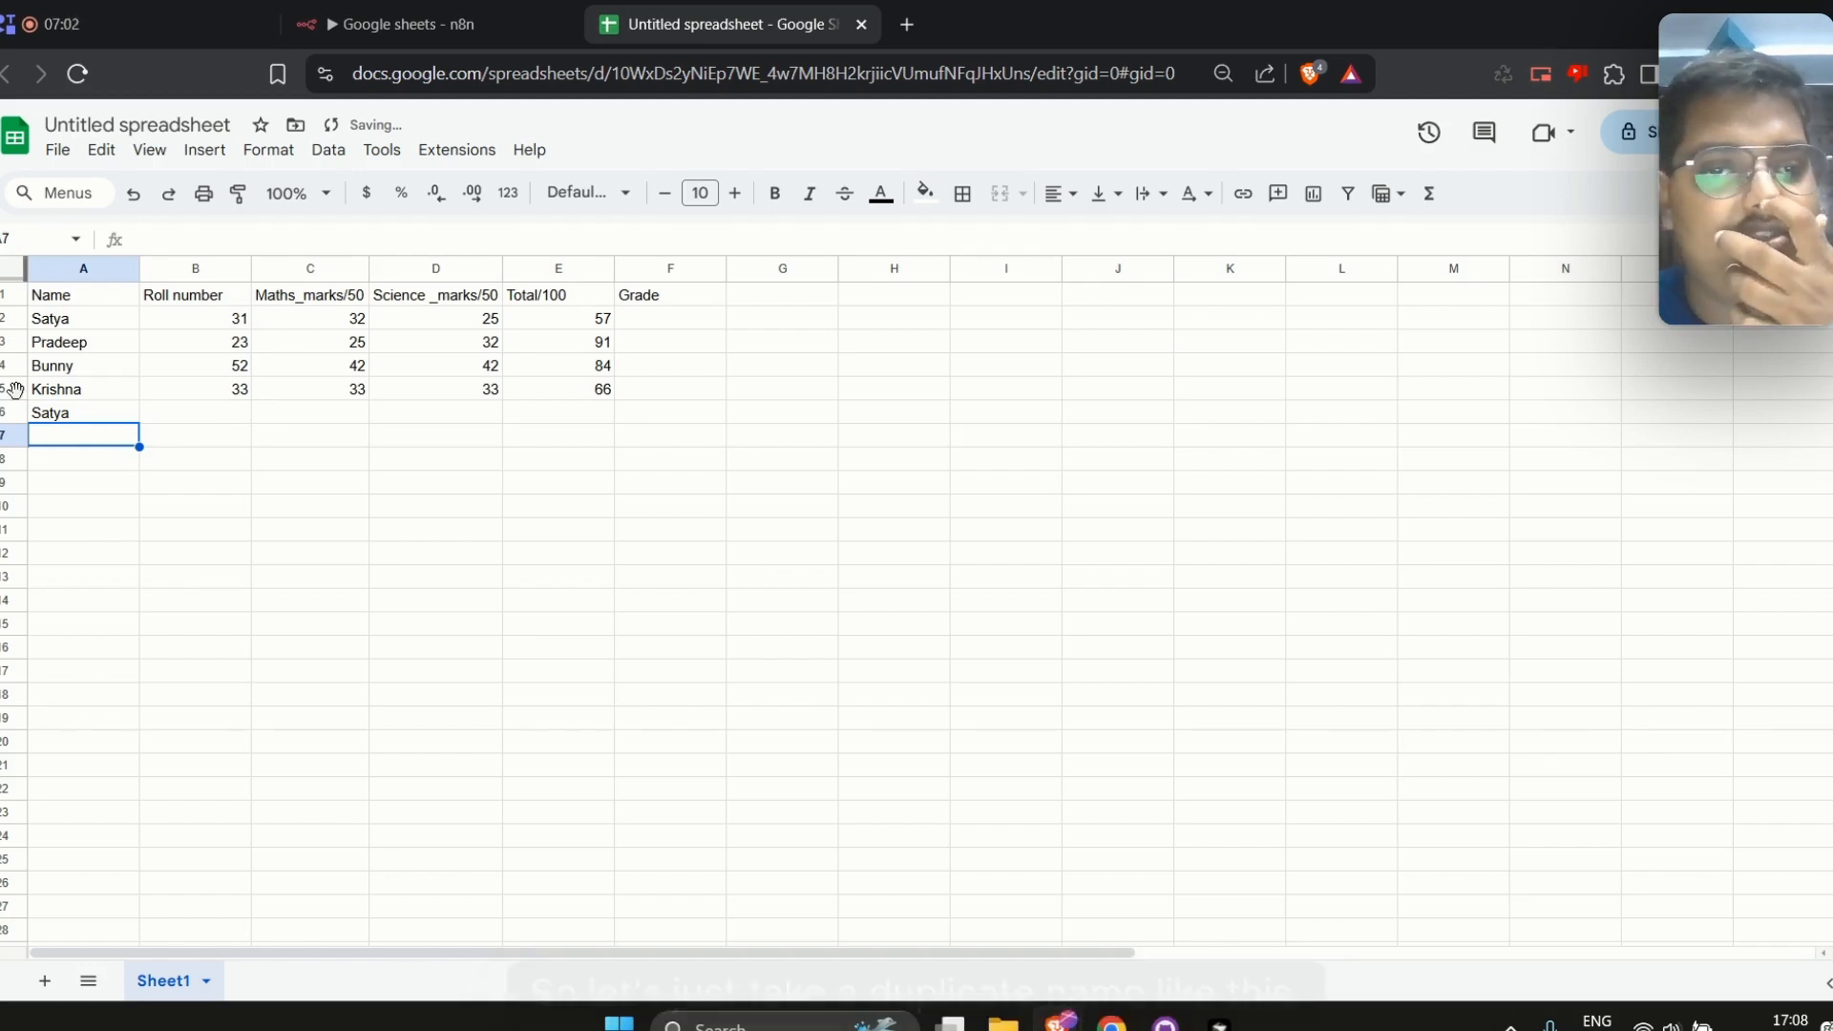
# Enter roll number 10 and maths marks 15 for the new student in row 6
pyautogui.click(198, 417)
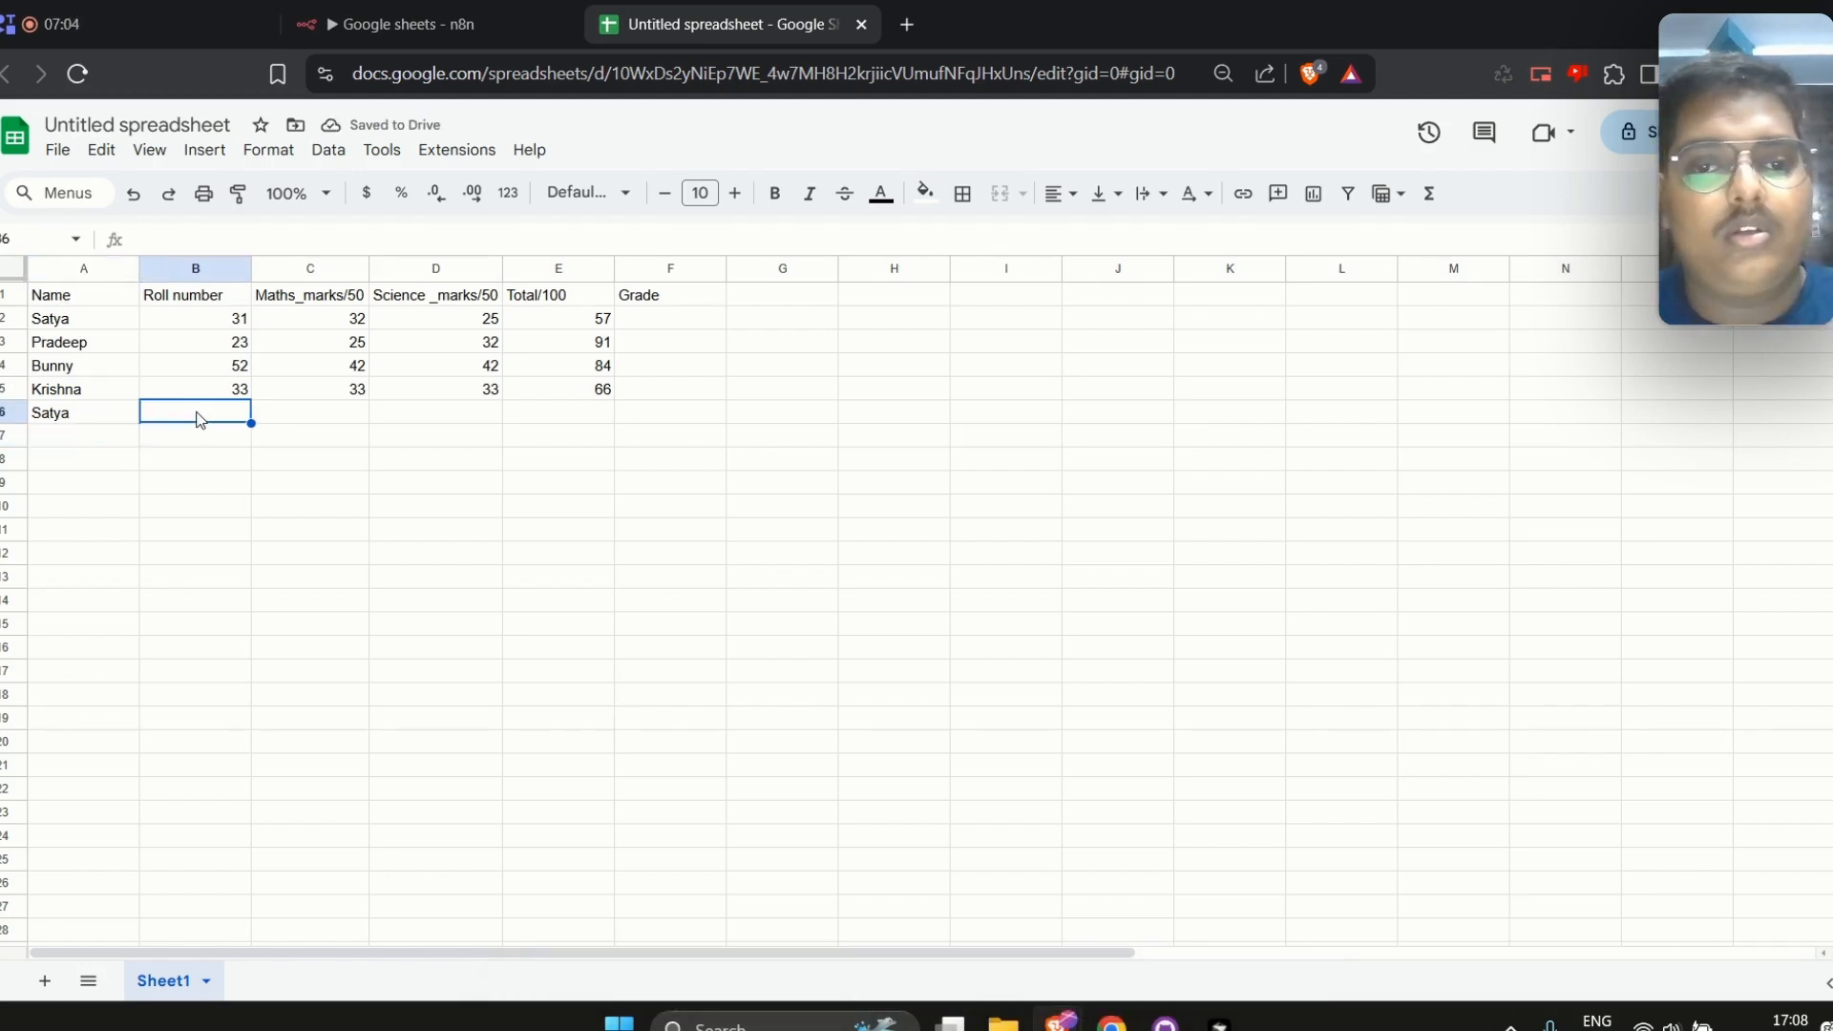
pyautogui.write('10')
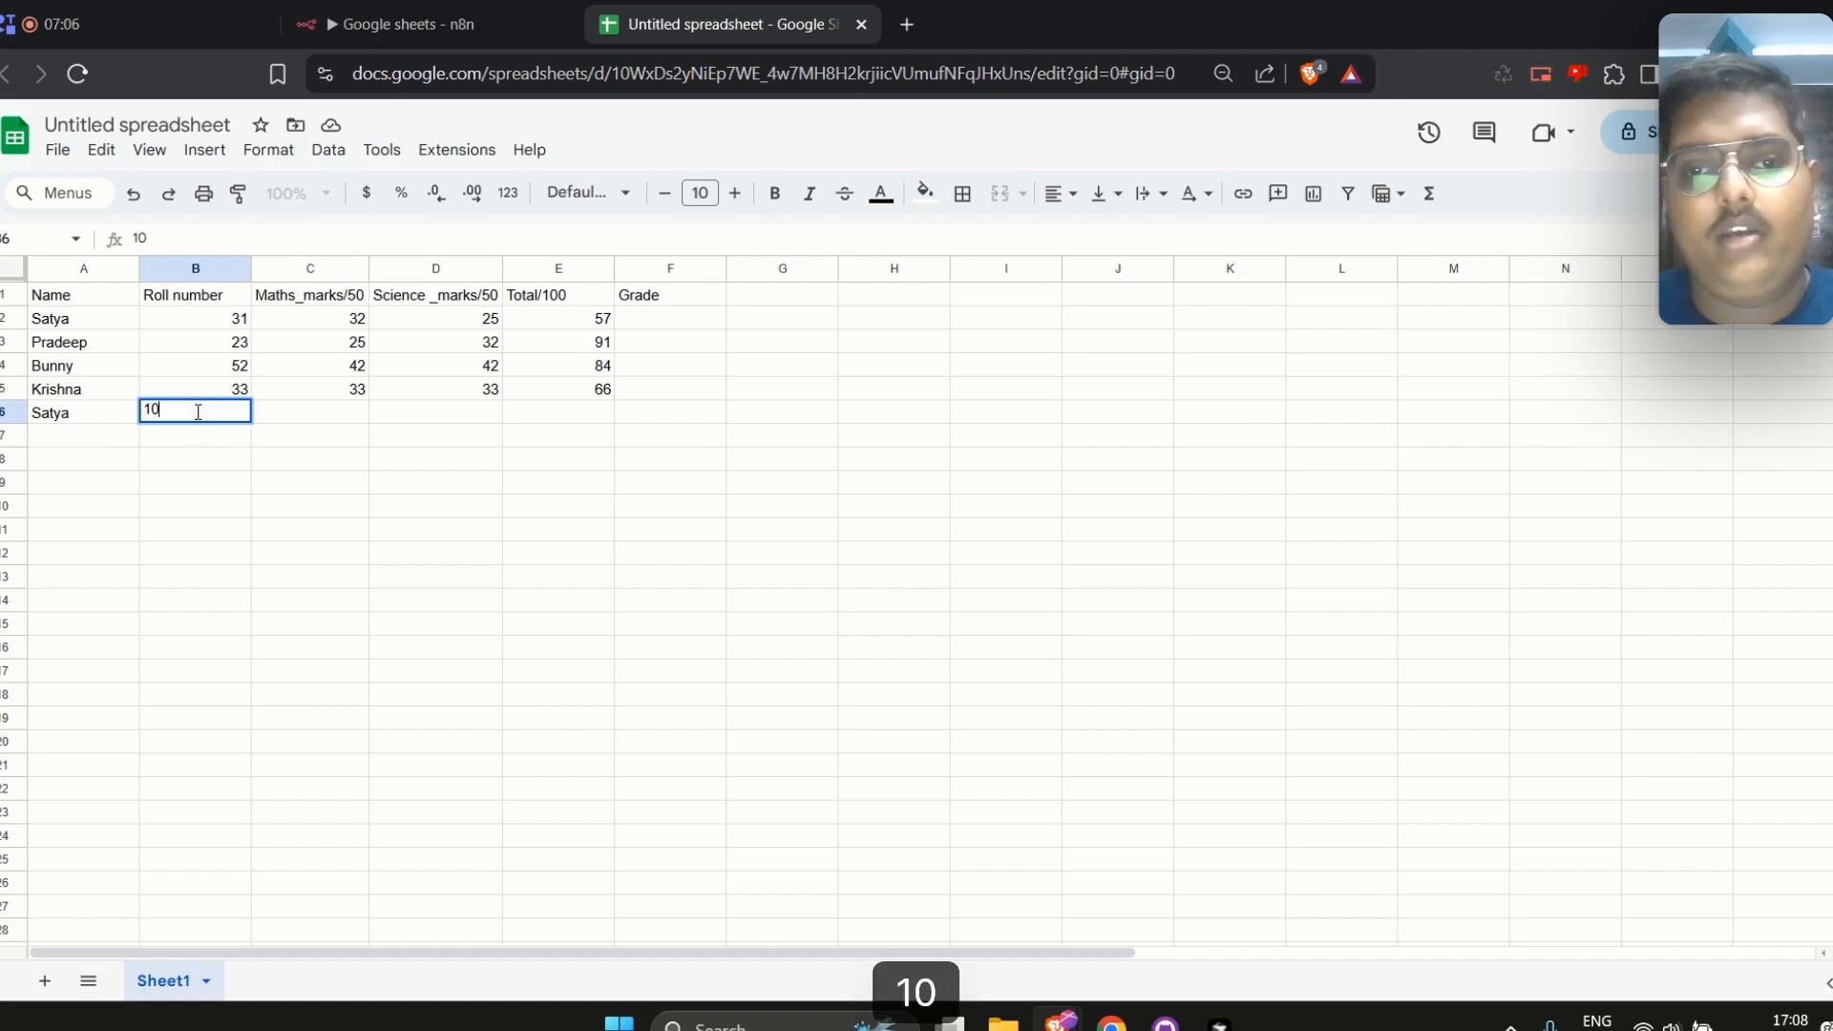
pyautogui.click(338, 417)
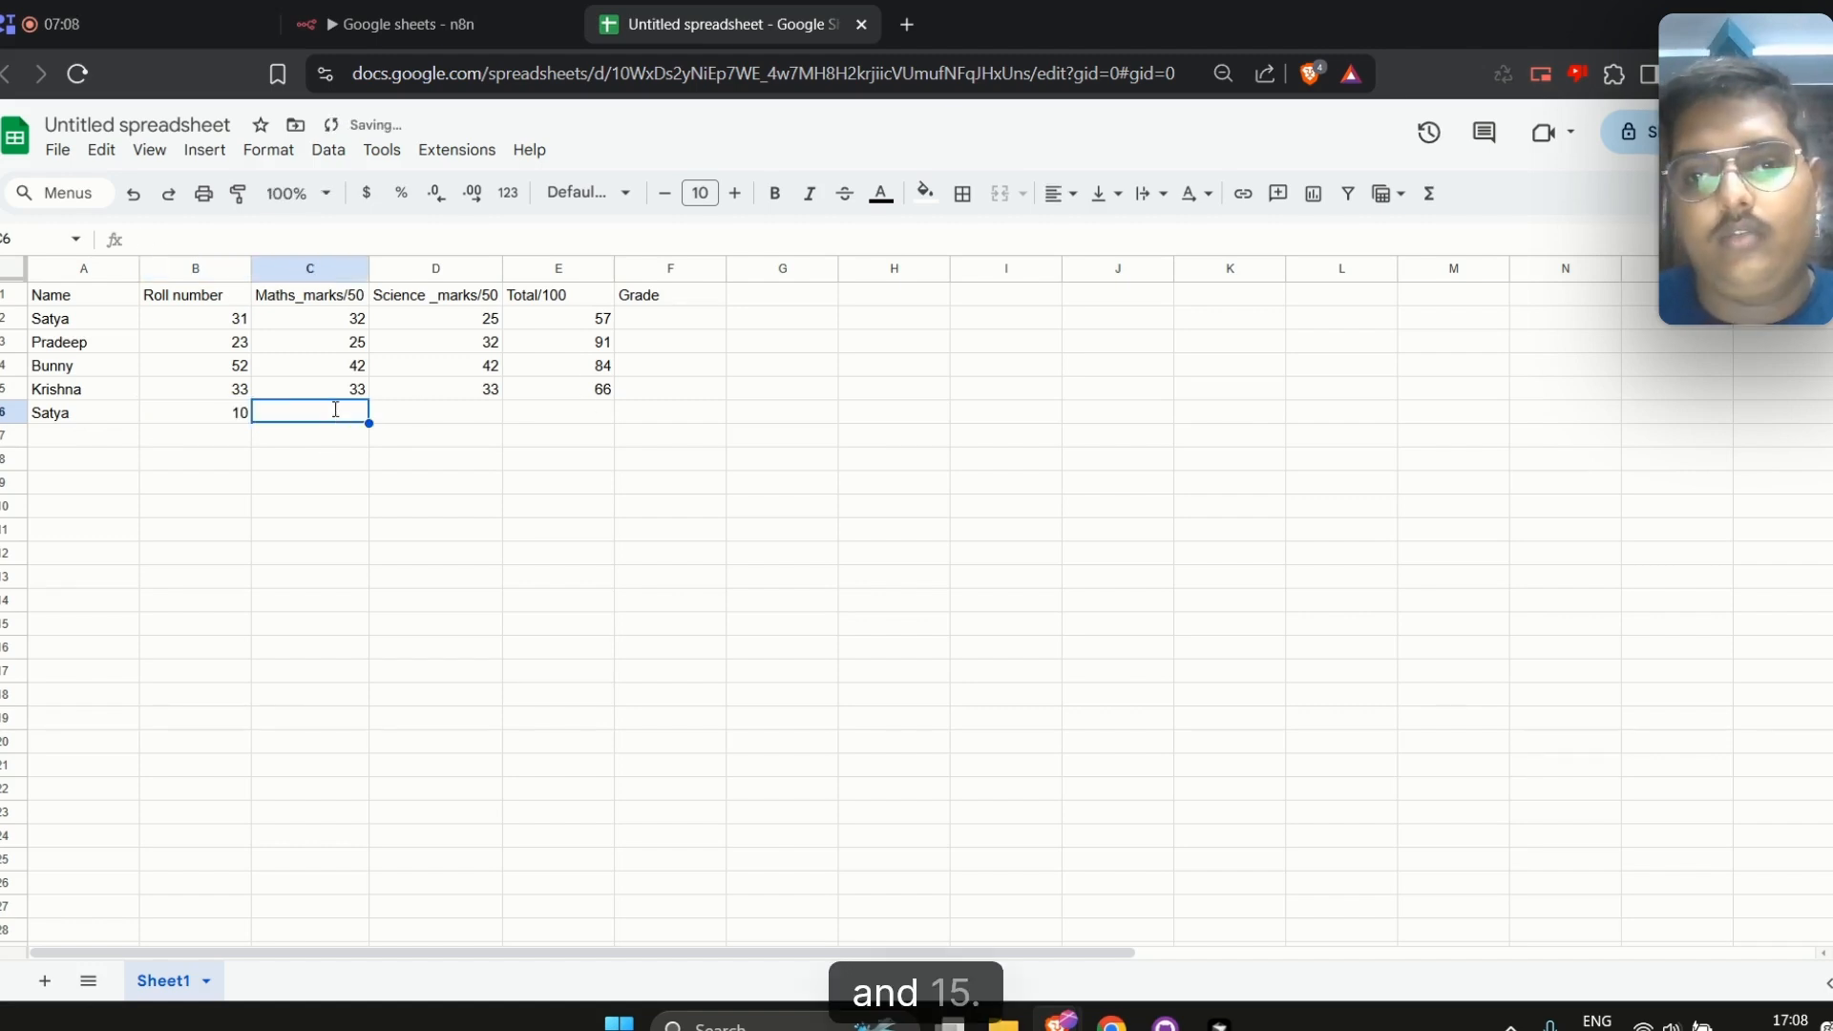
pyautogui.write('51')
pyautogui.press('BackSpace')
pyautogui.press('BackSpace')
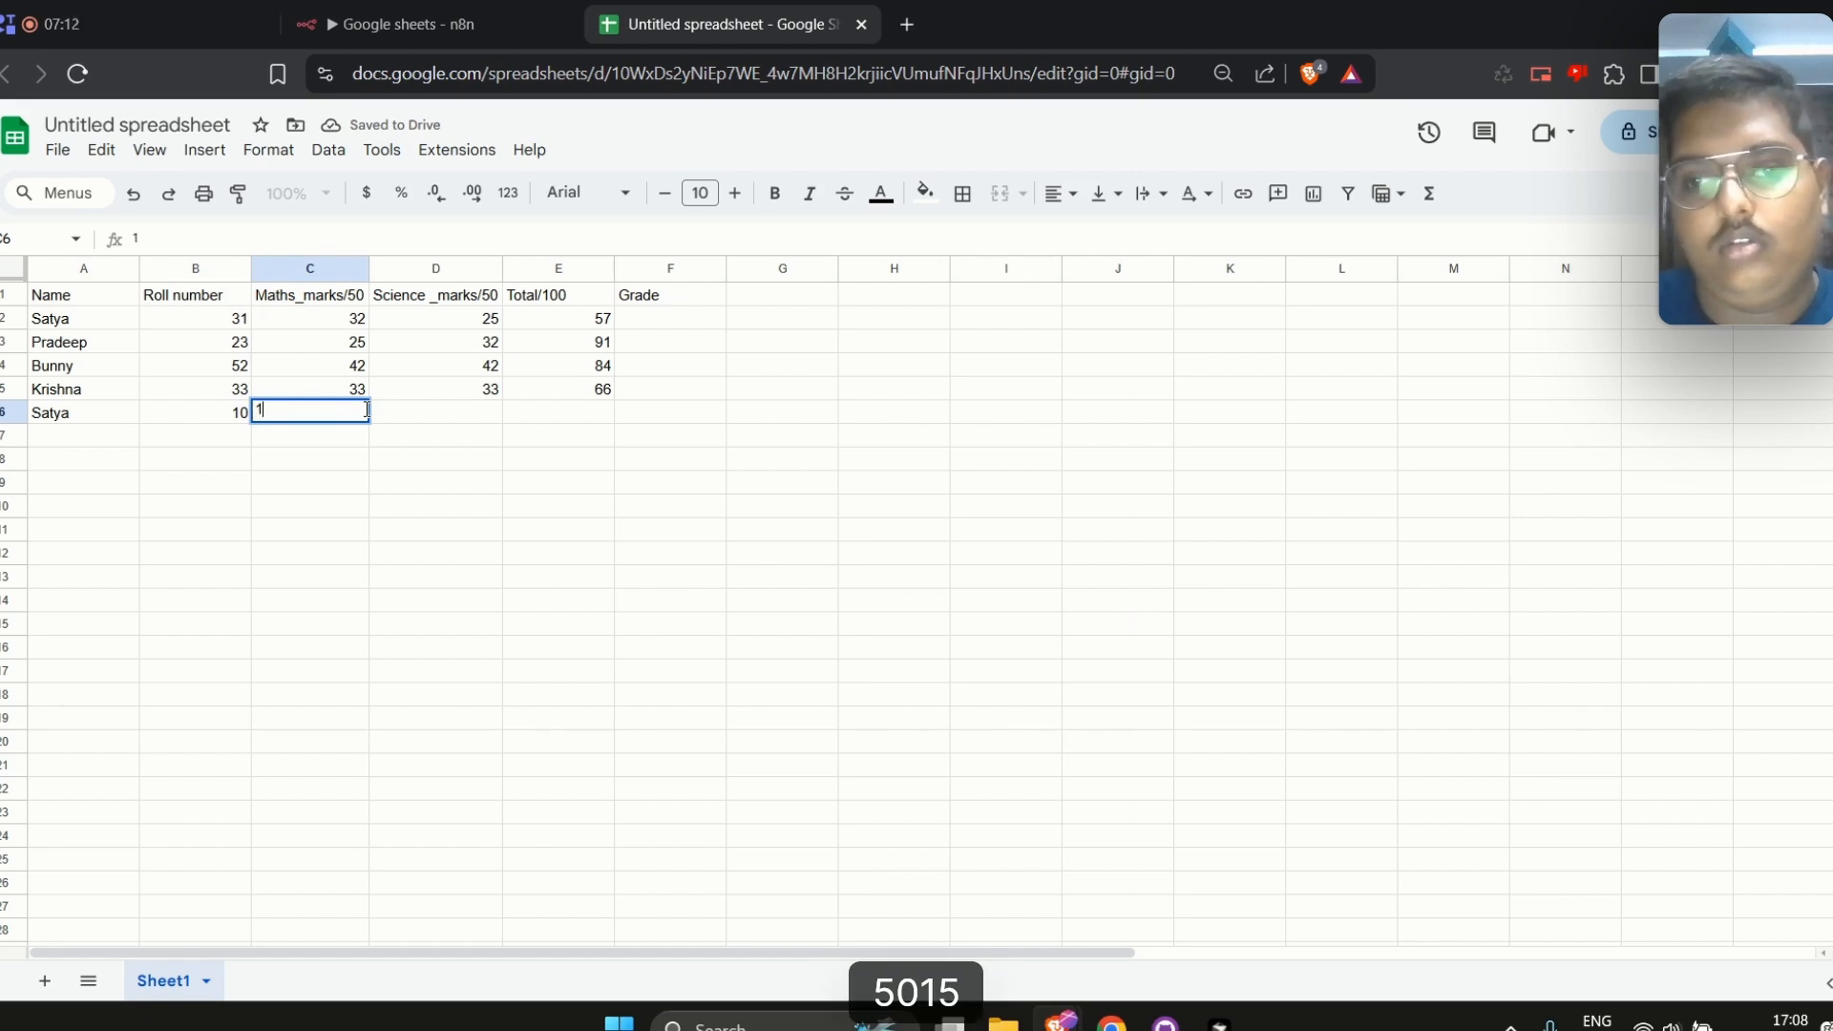
pyautogui.write('15')
# Enter science marks 15 and a total of 30 for the new student in row 6
pyautogui.click(448, 423)
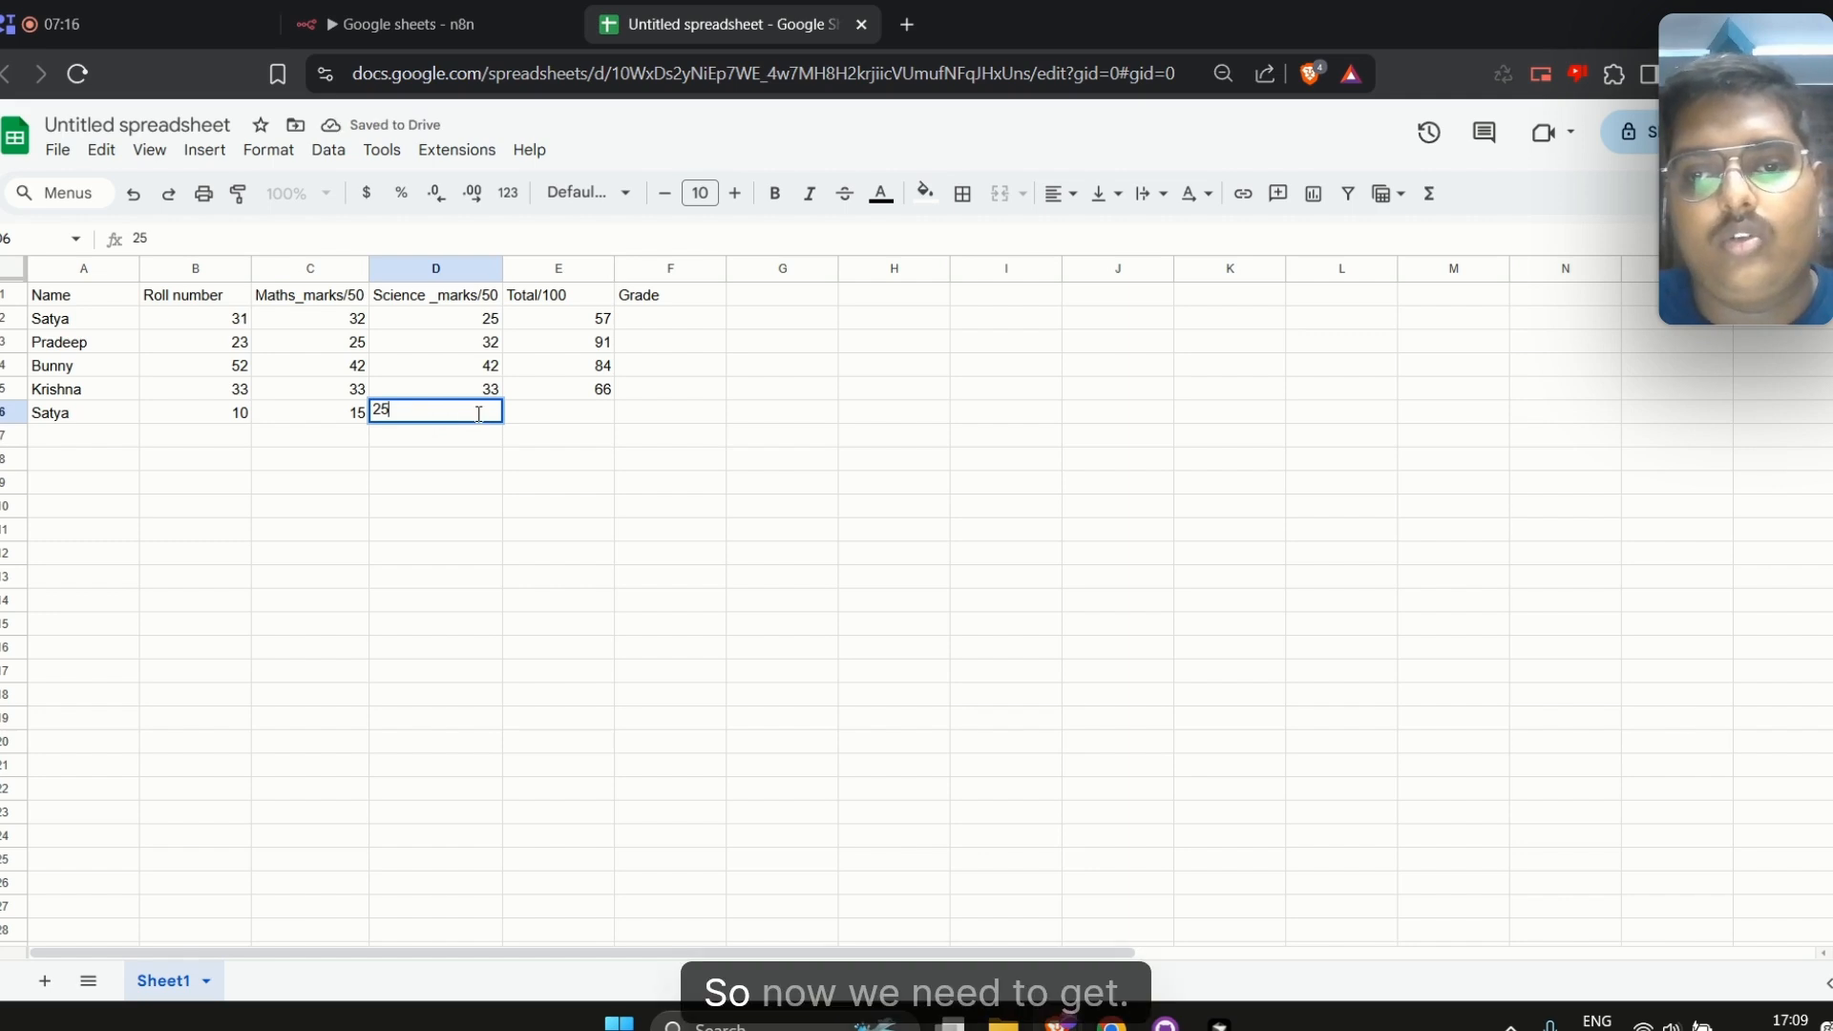
pyautogui.write('25')
pyautogui.click(575, 416)
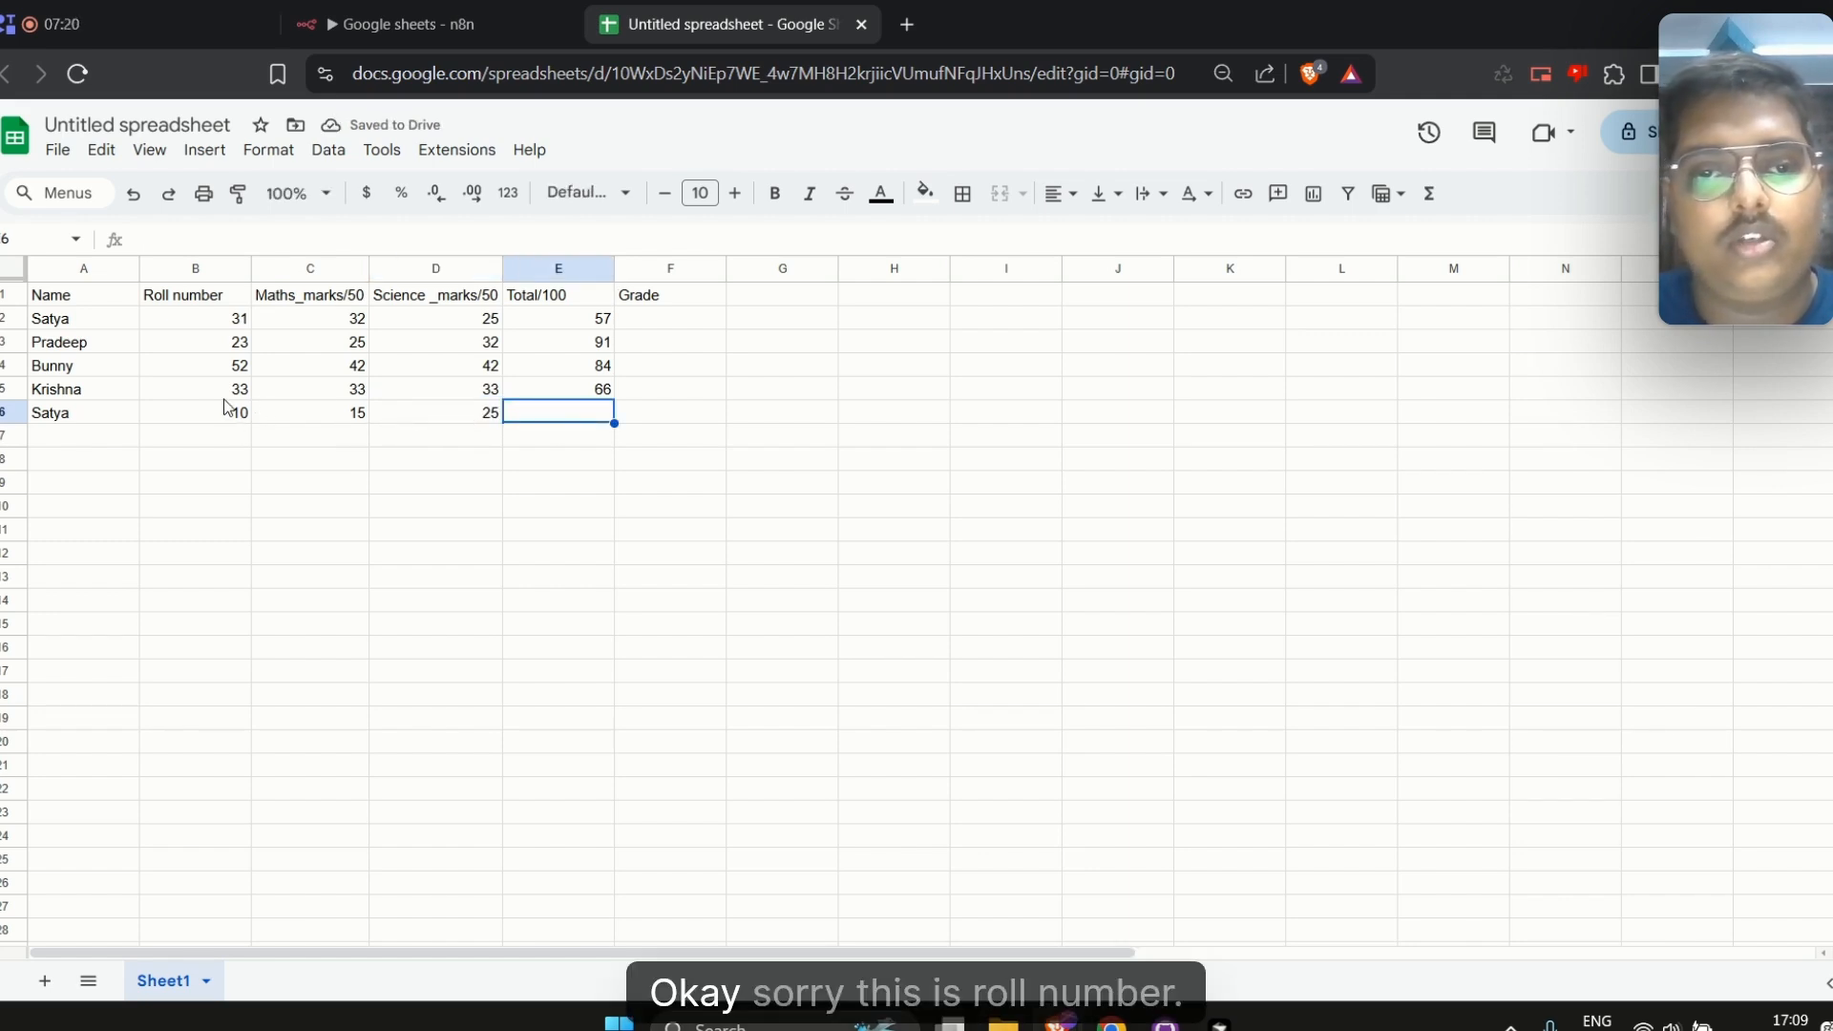
pyautogui.click(487, 420)
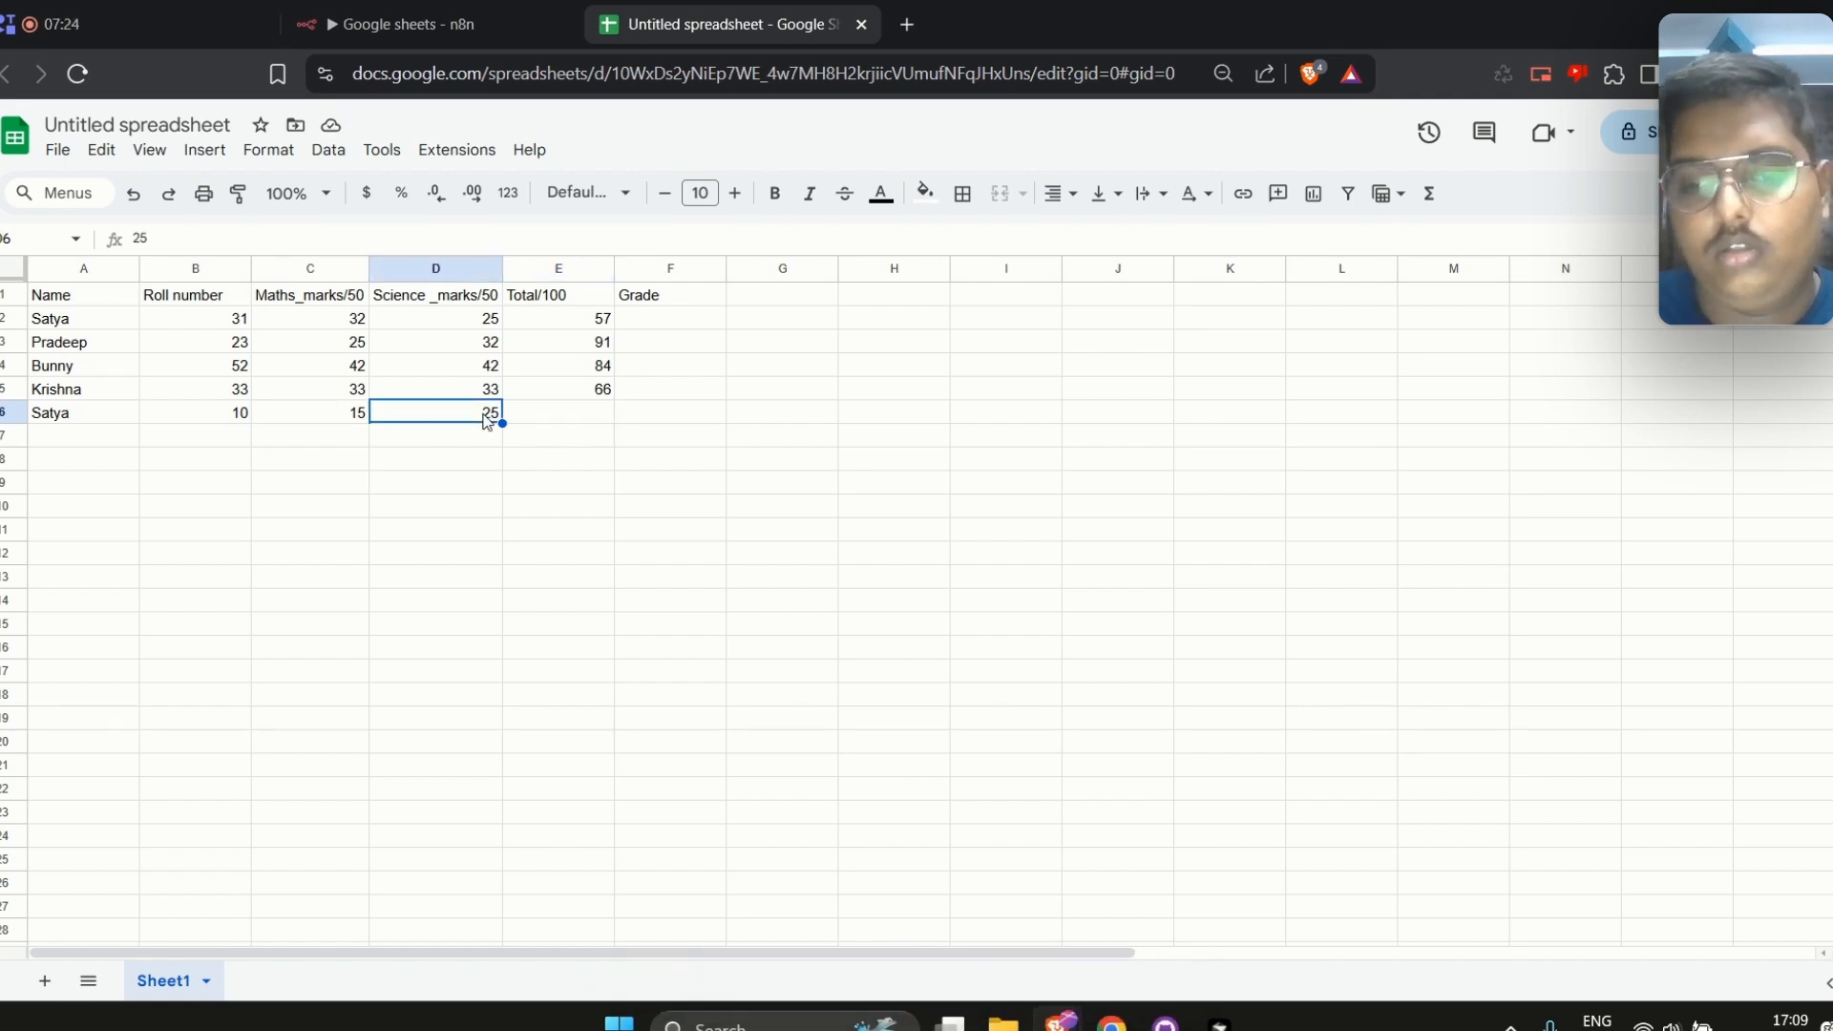
pyautogui.write('15')
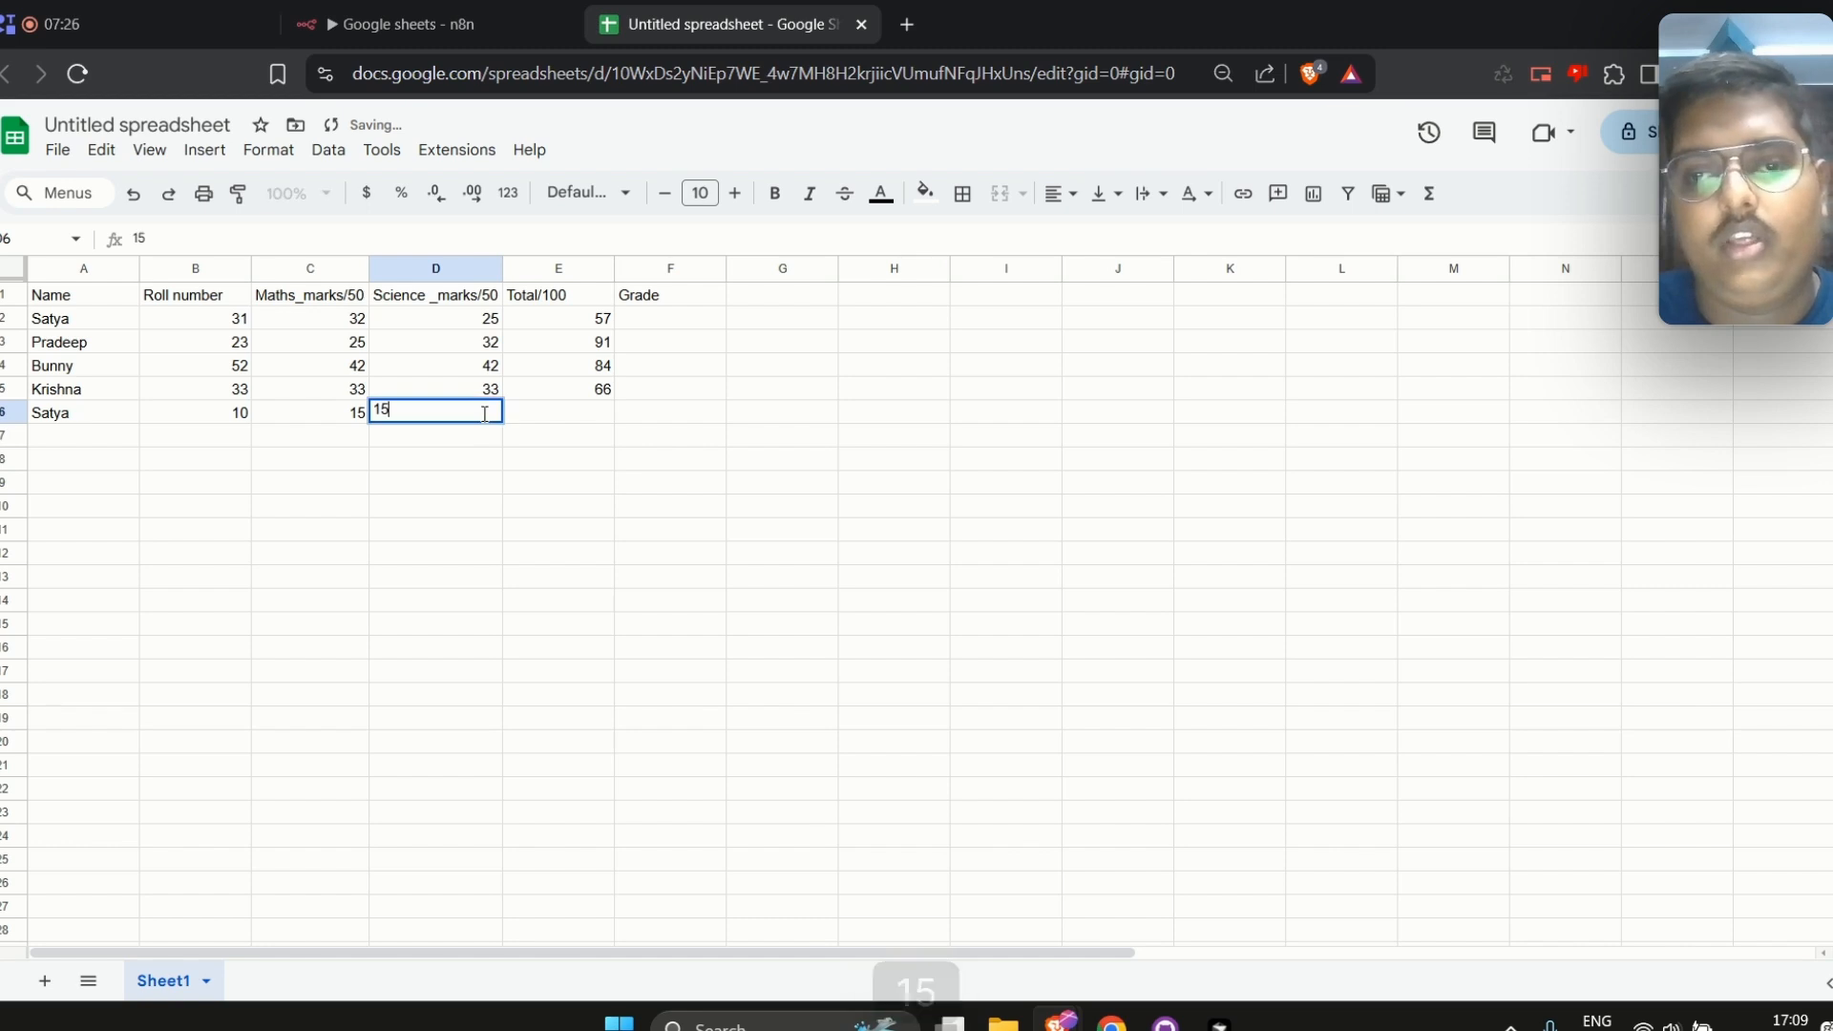
pyautogui.click(540, 411)
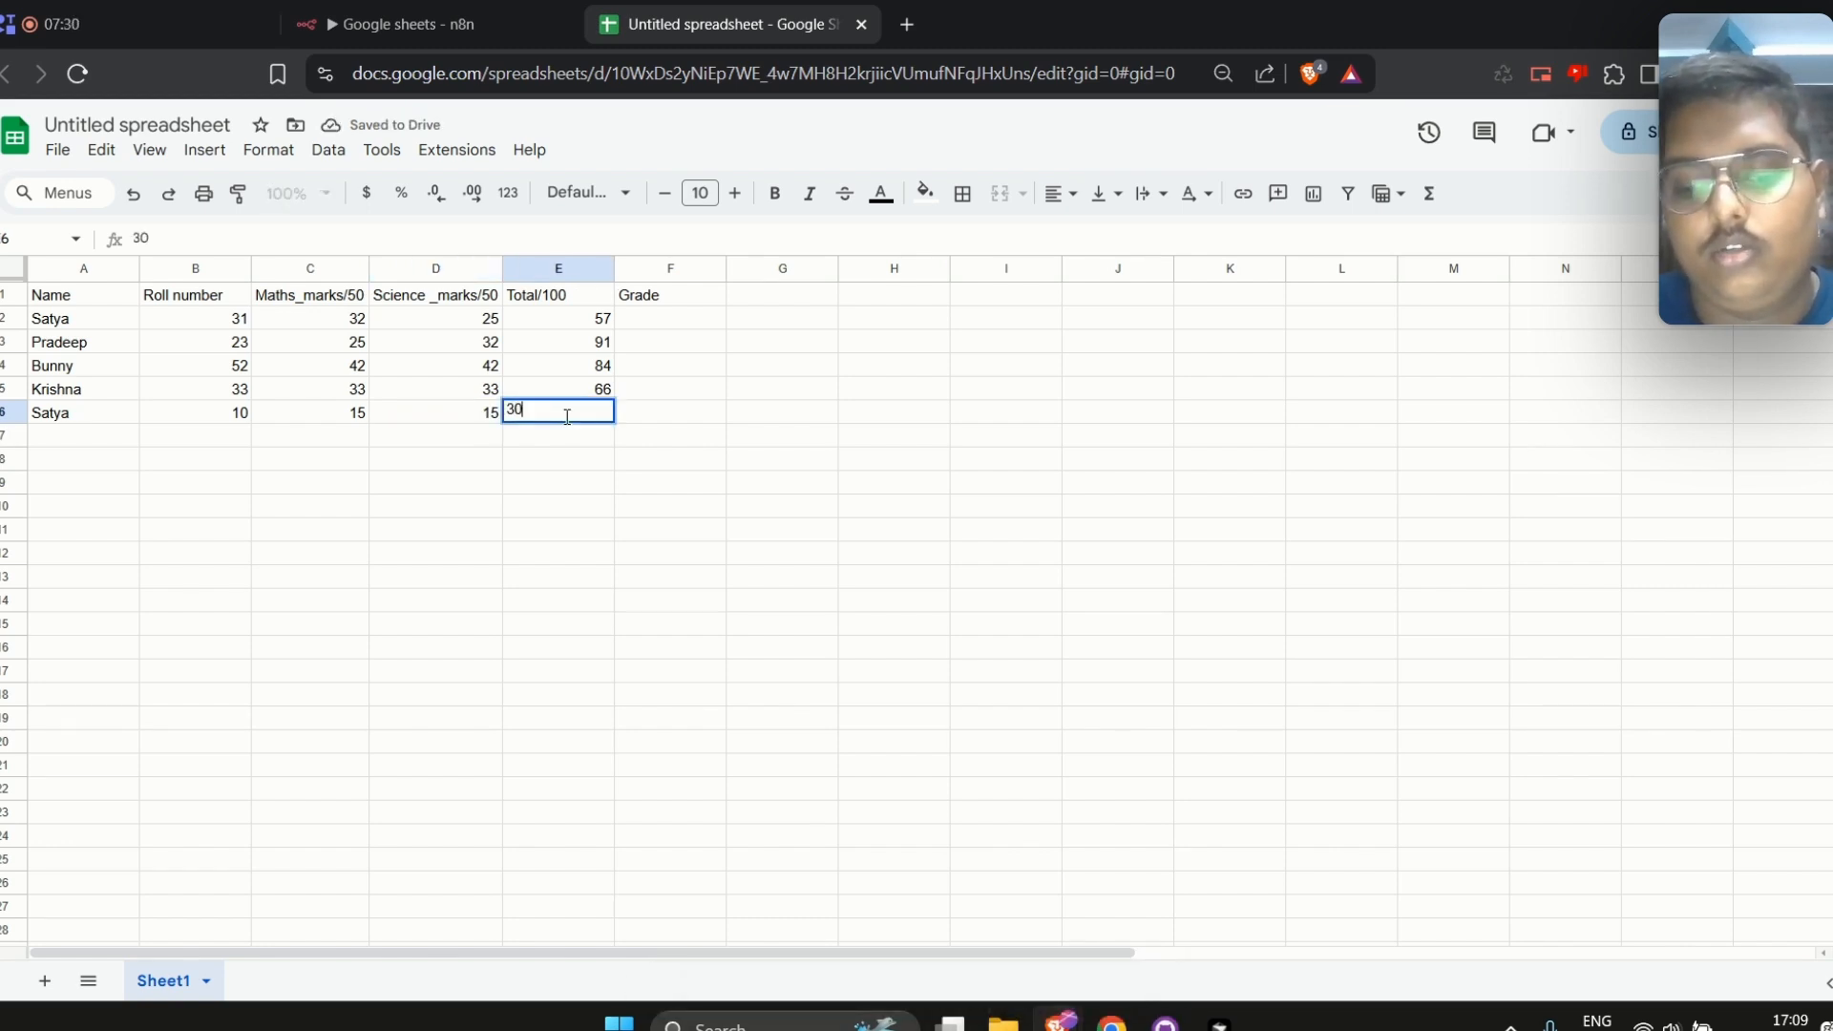
pyautogui.press('Tab')
# Return to the workflow canvas, save the workflow and execute it again
pyautogui.click(540, 12)
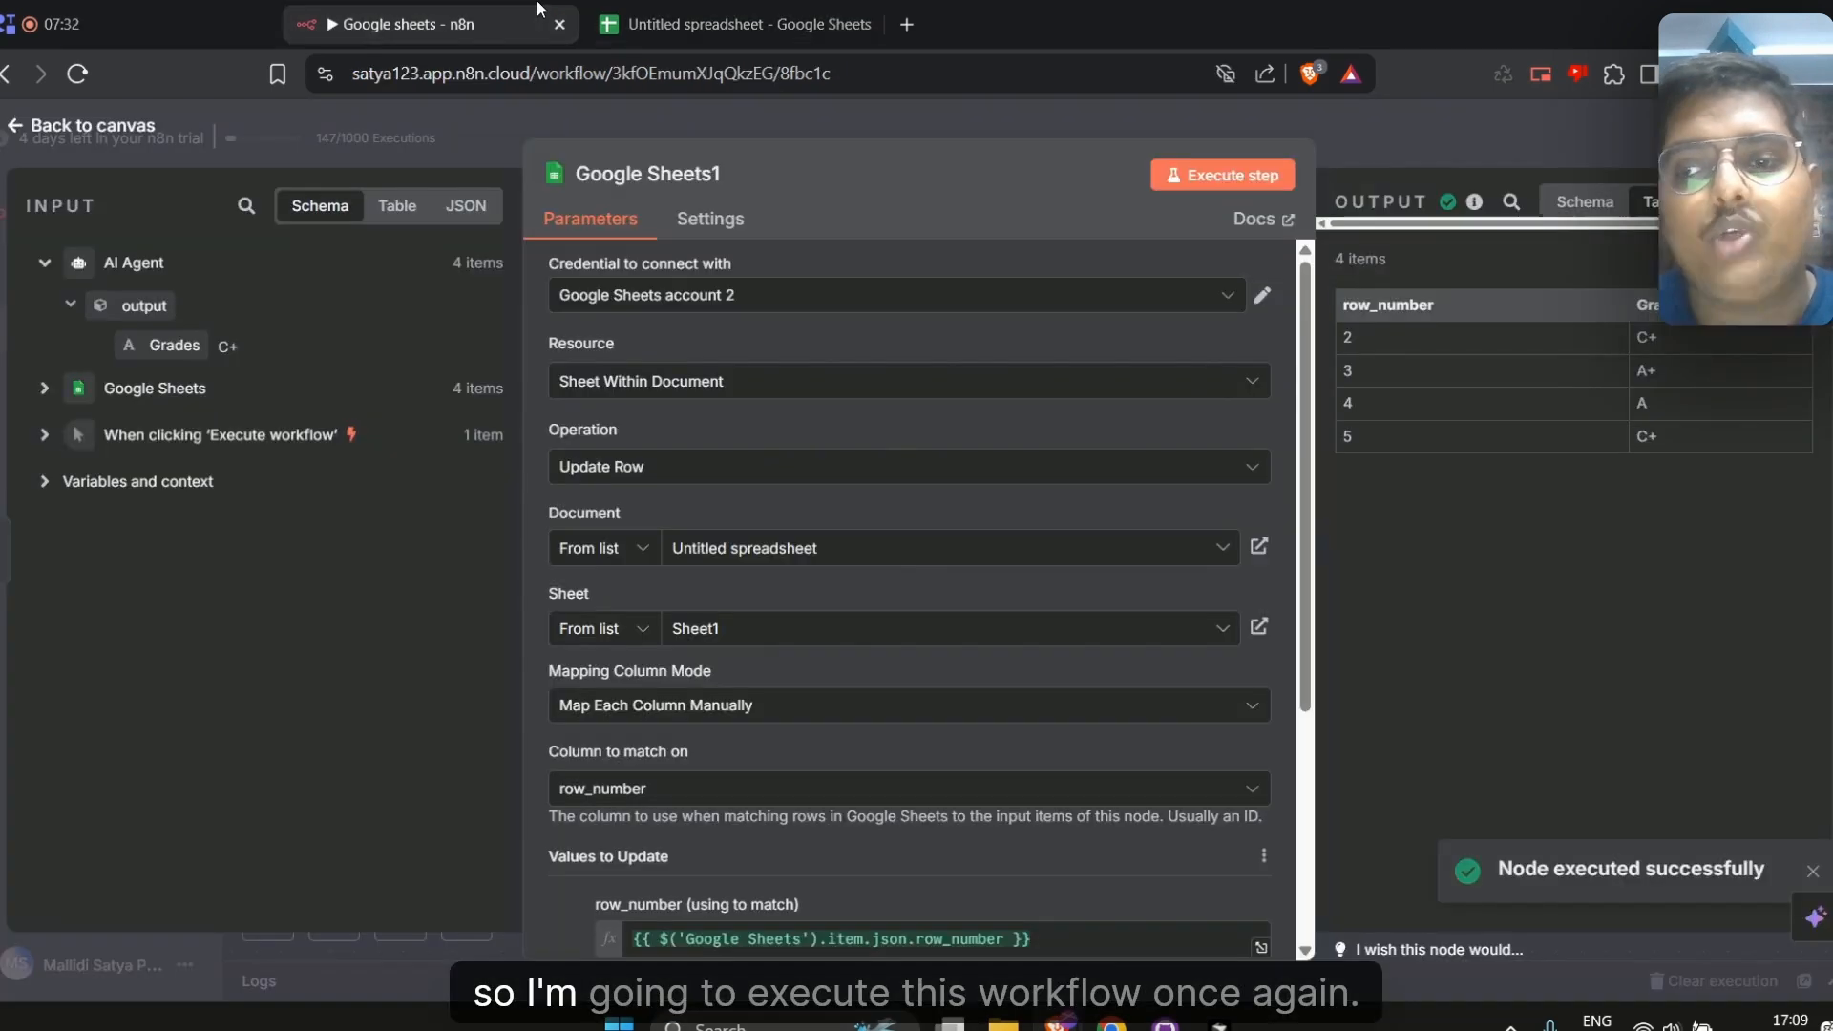
pyautogui.click(1327, 123)
pyautogui.click(1497, 214)
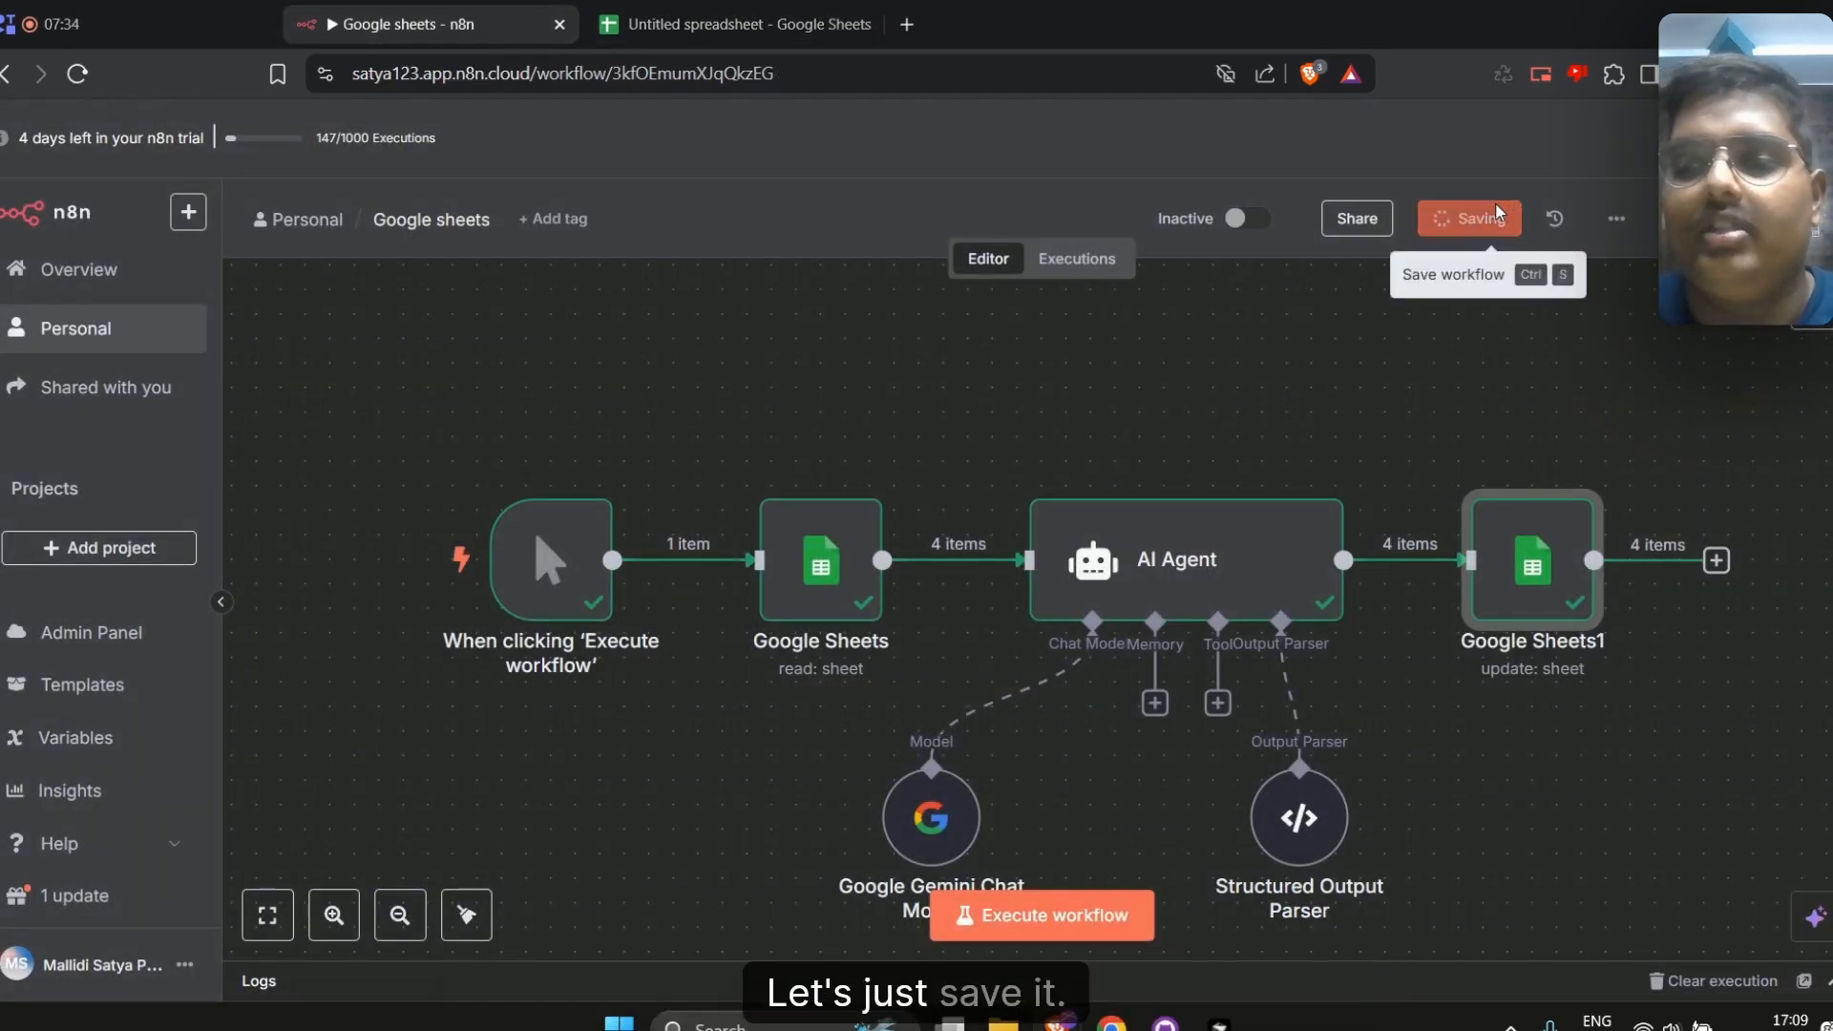
pyautogui.click(1113, 917)
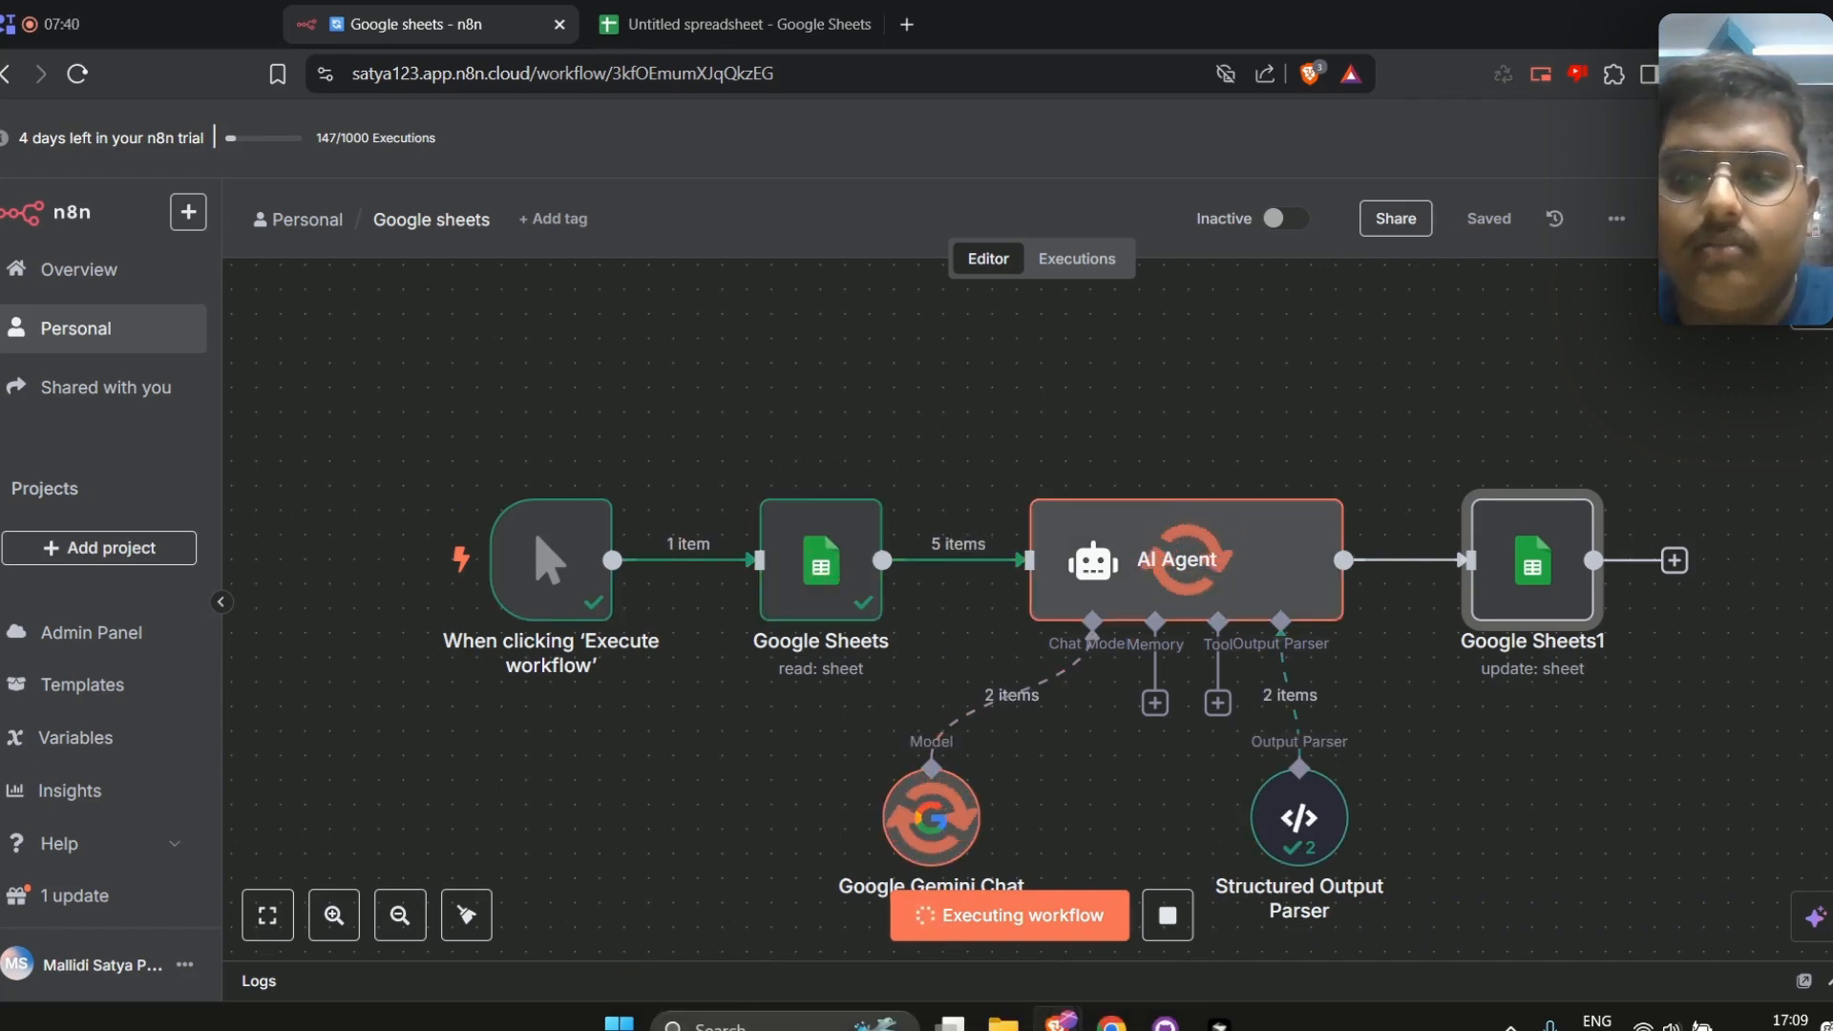
pyautogui.scroll(-1, 1585, 718)
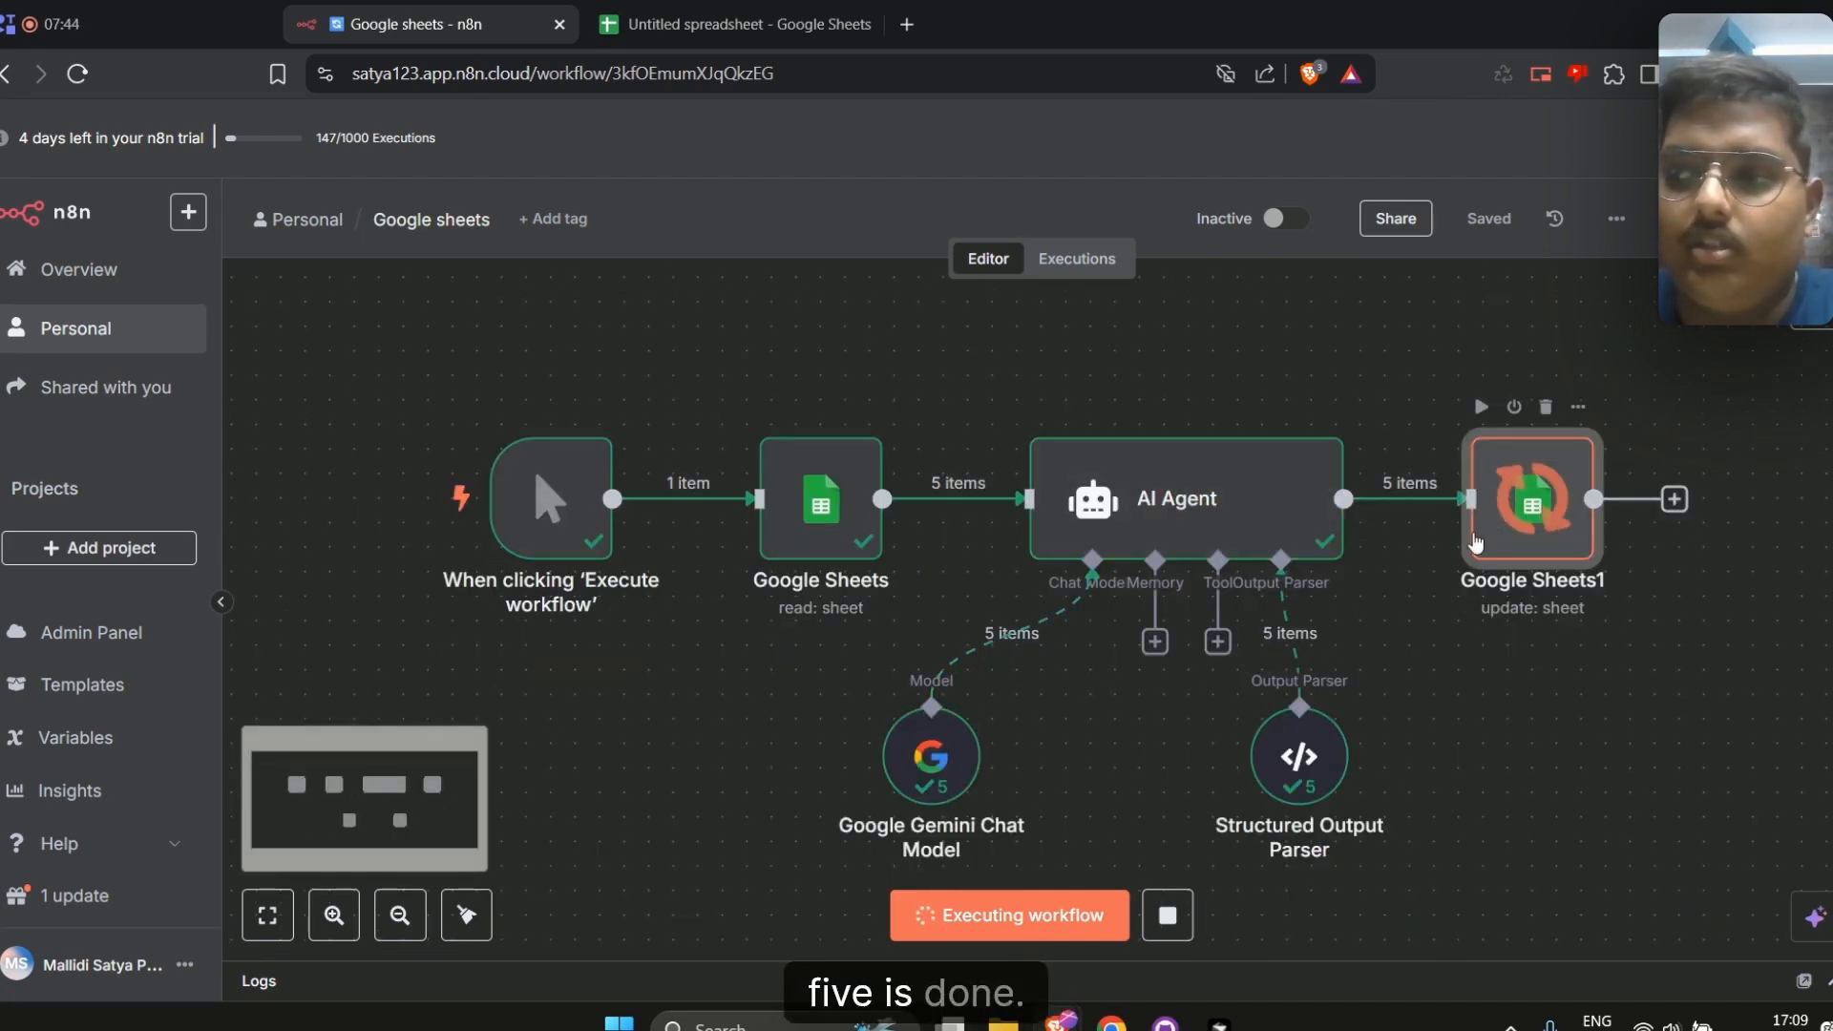
# Check the spreadsheet's Grade column for the grades written by the workflow
pyautogui.click(735, 24)
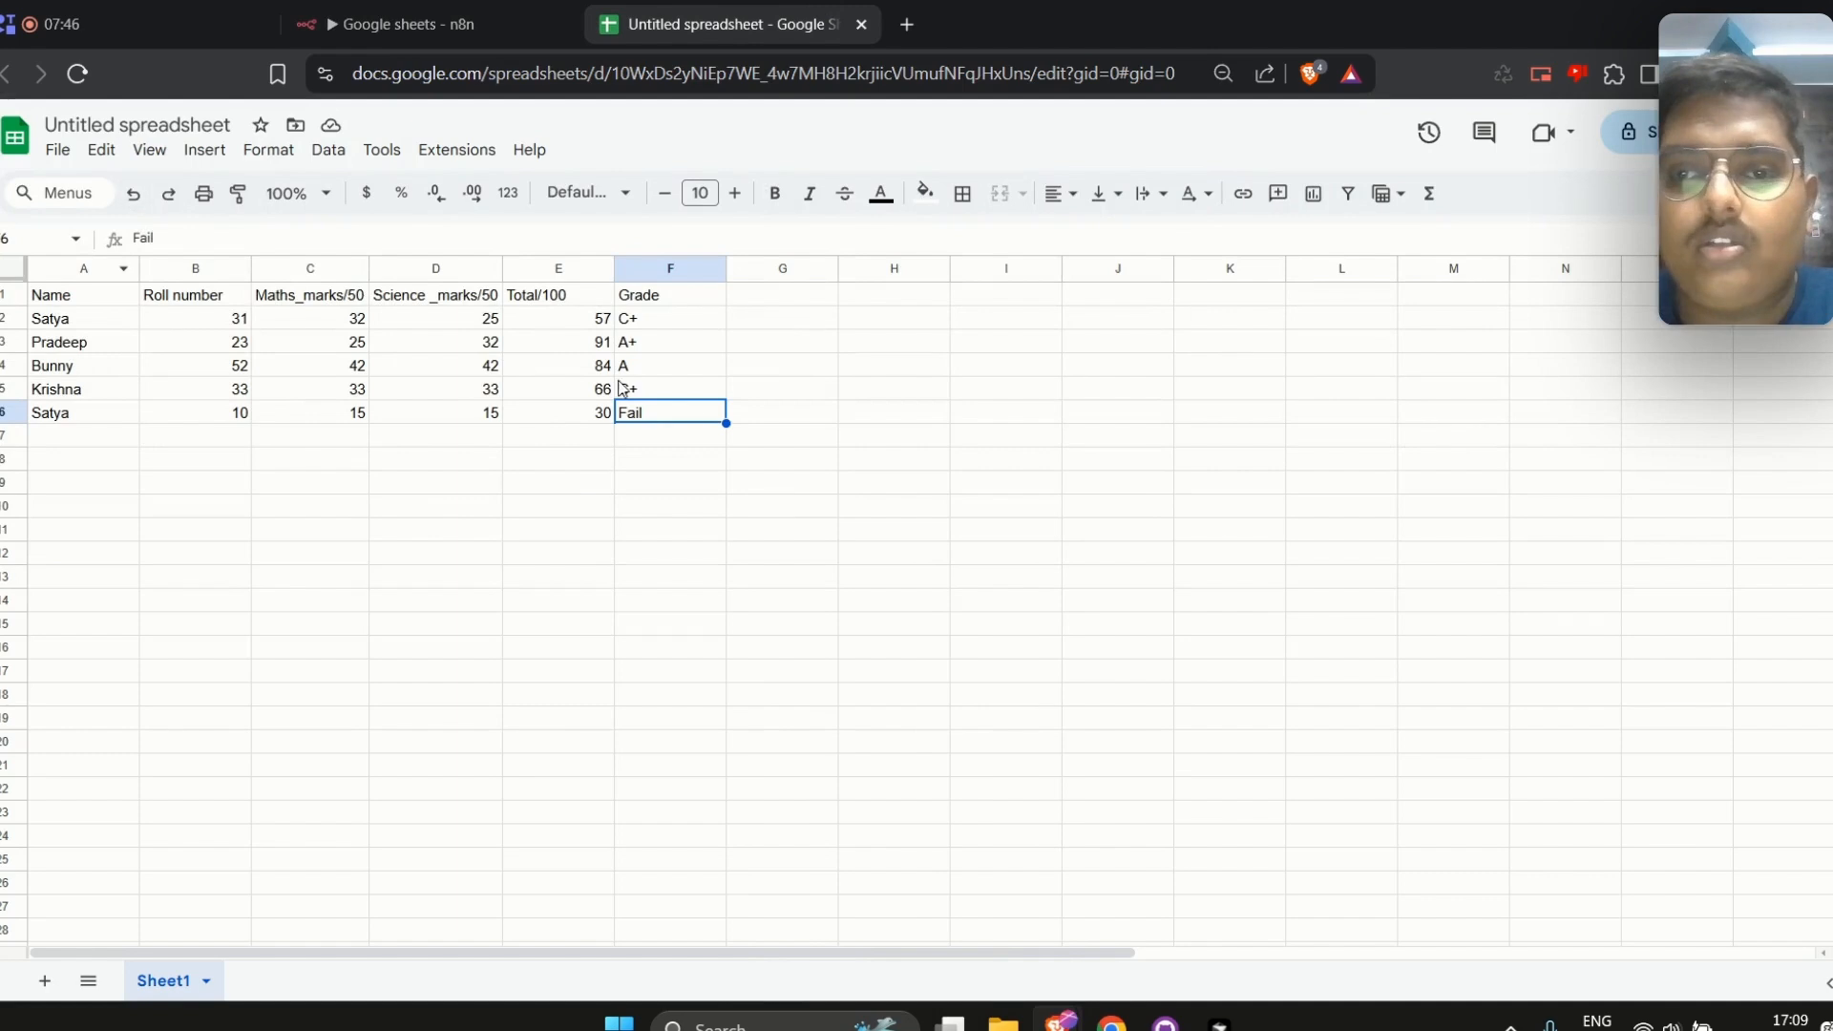
pyautogui.click(372, 21)
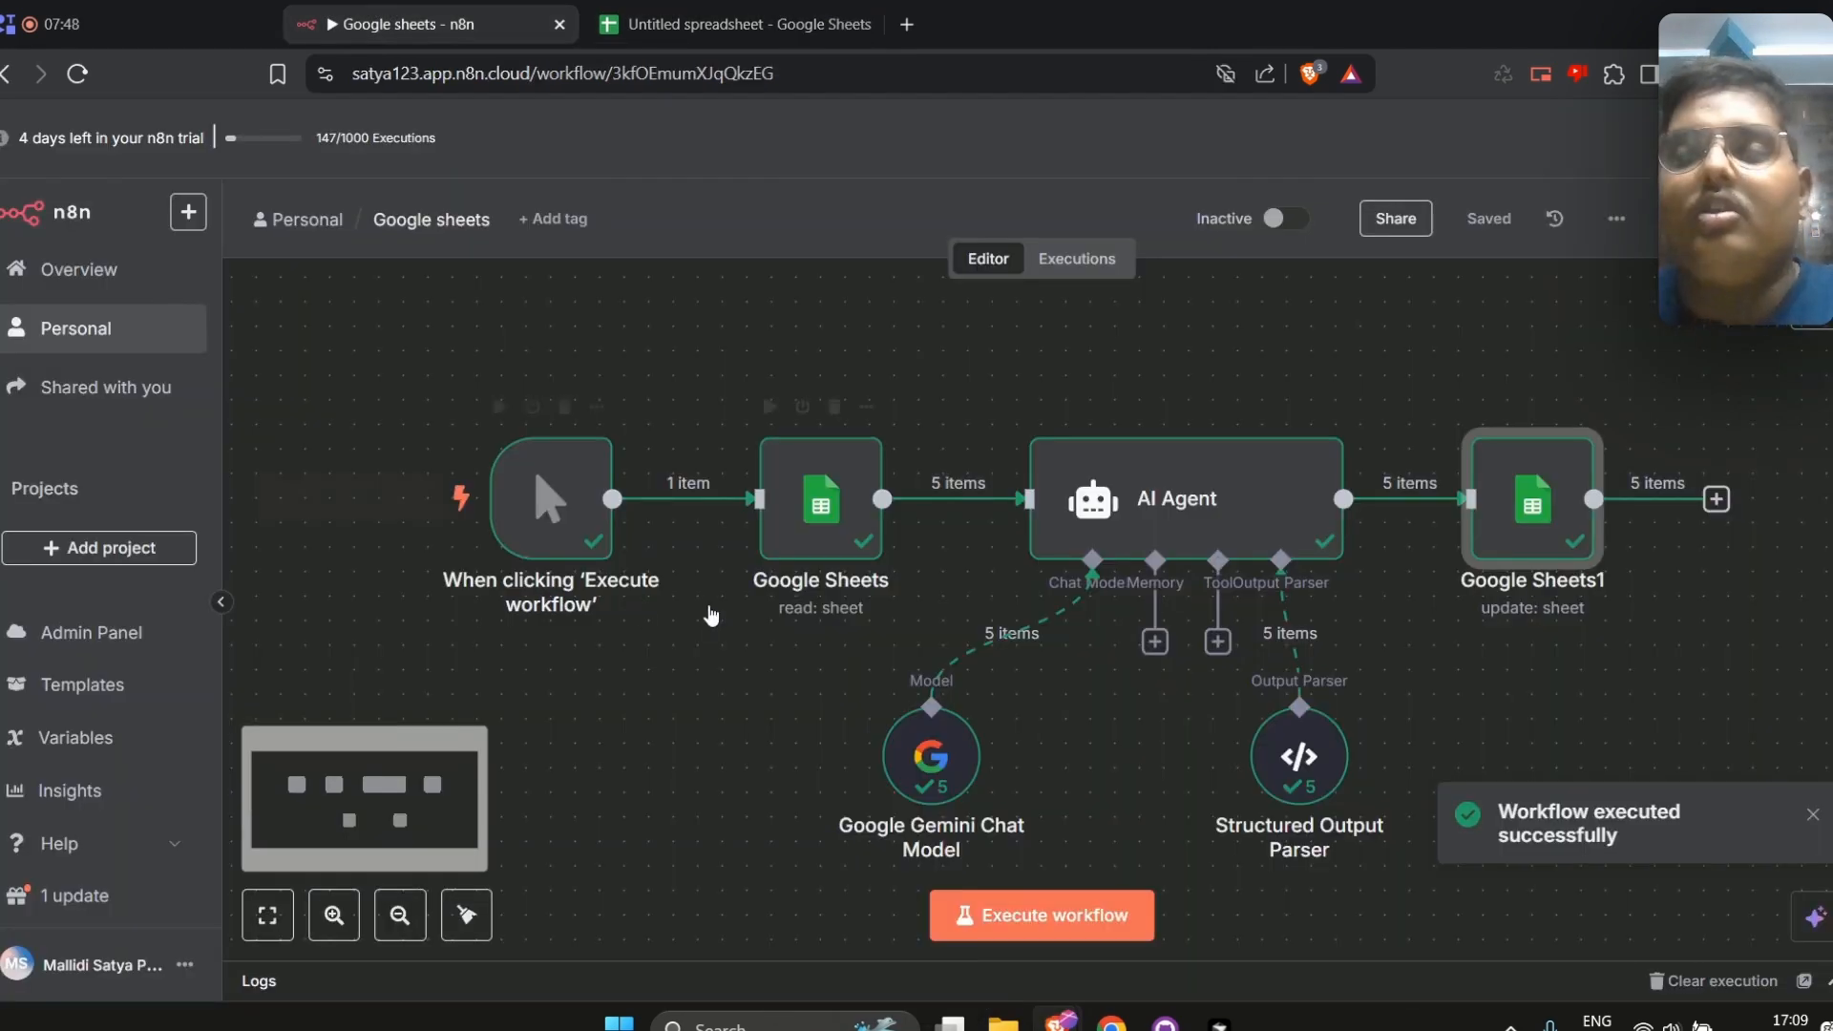
pyautogui.click(726, 9)
pyautogui.scroll(-20, 127, 580)
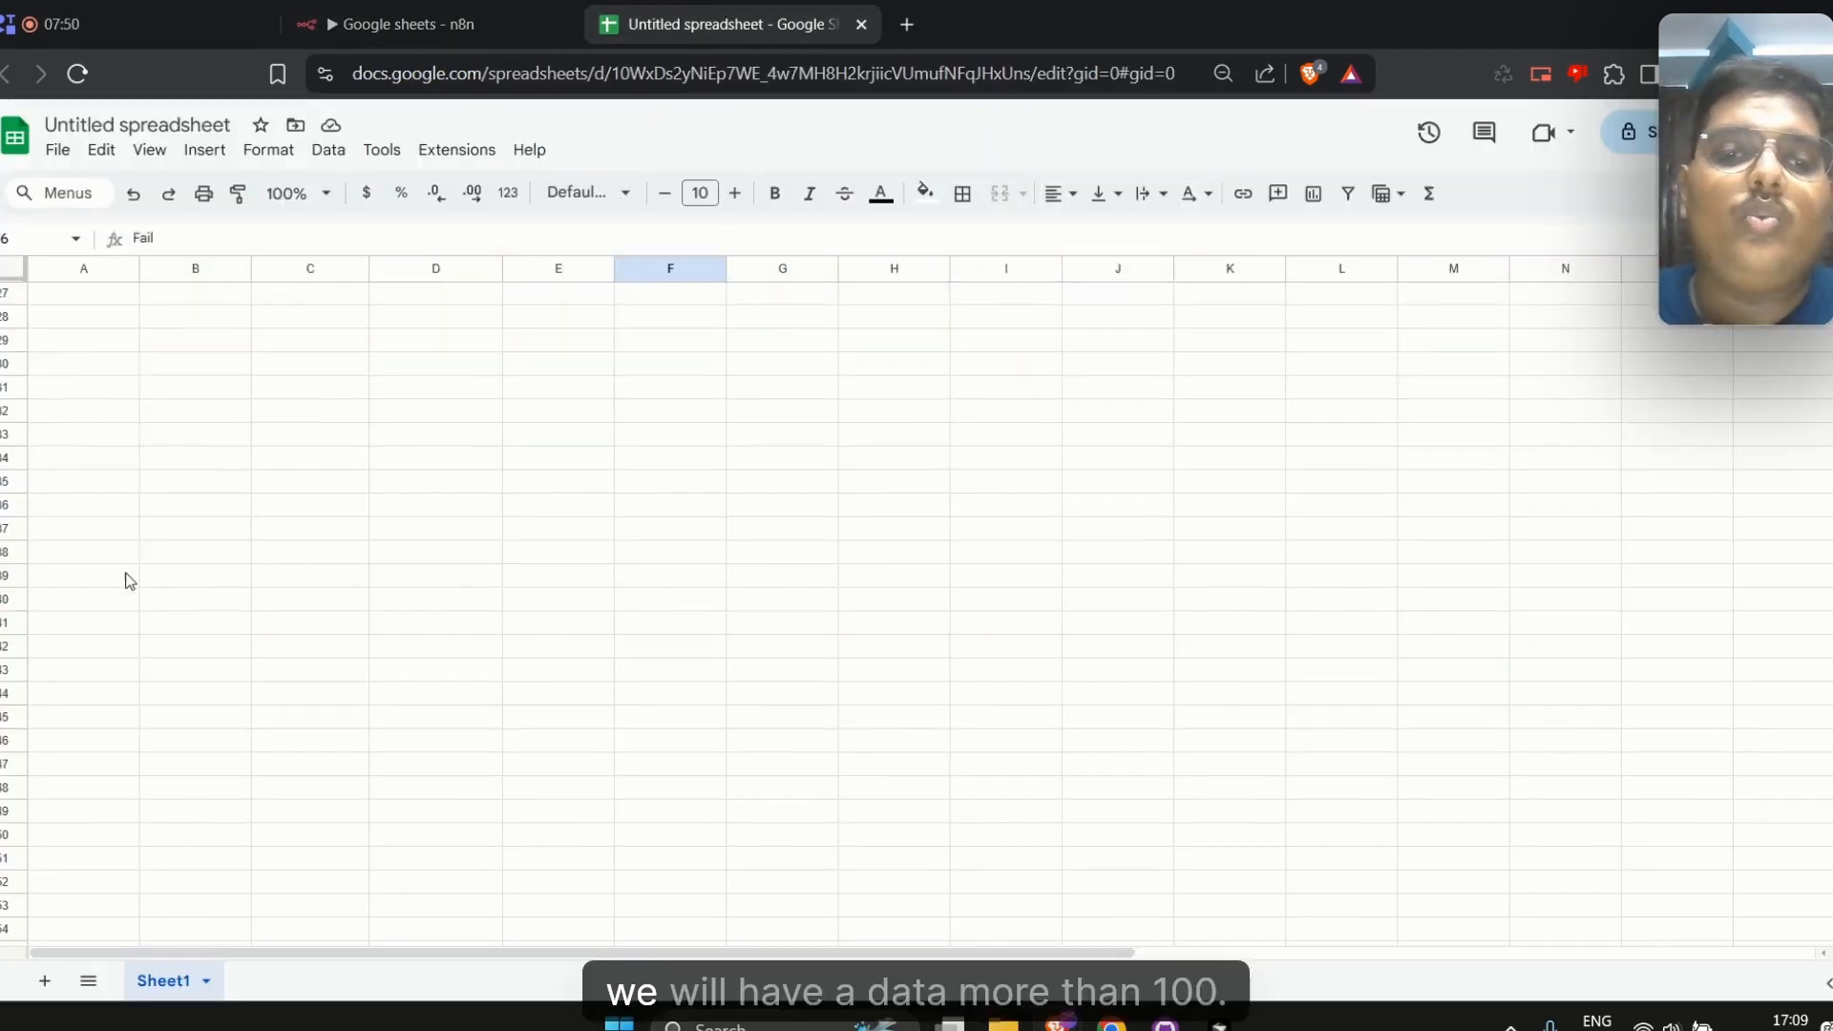
pyautogui.scroll(-2, 158, 635)
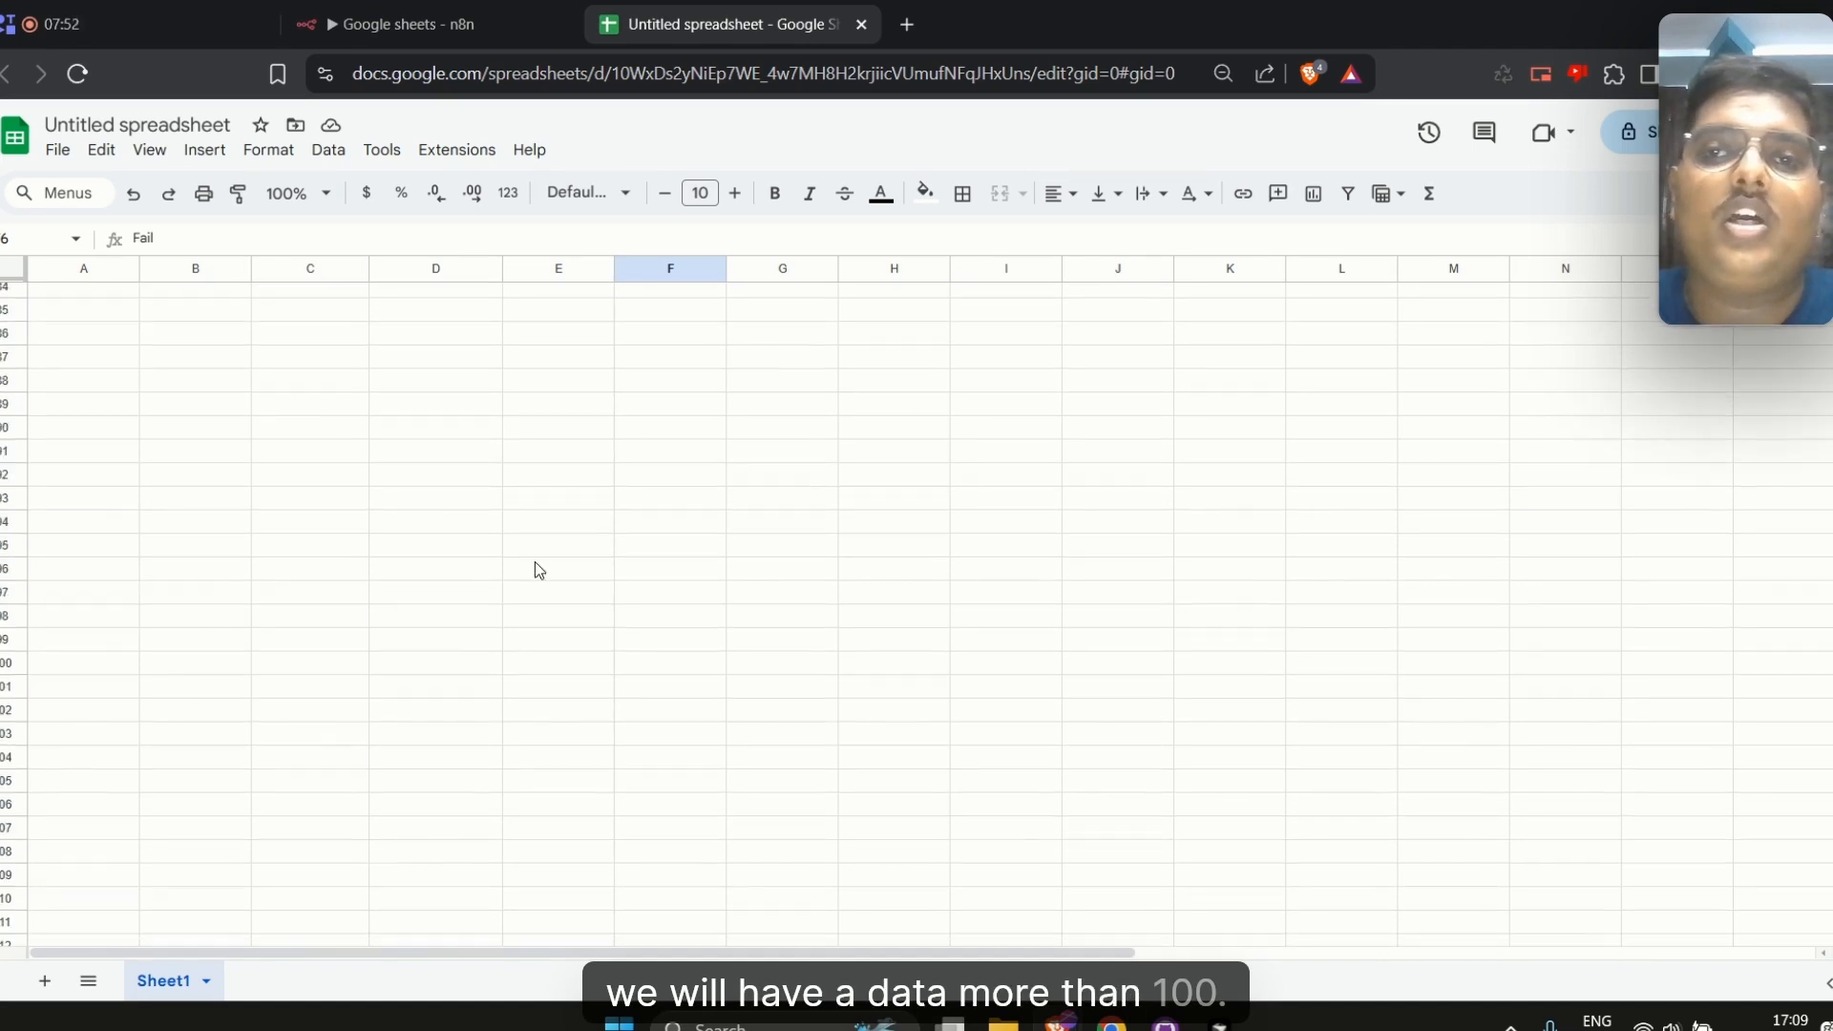
pyautogui.click(401, 24)
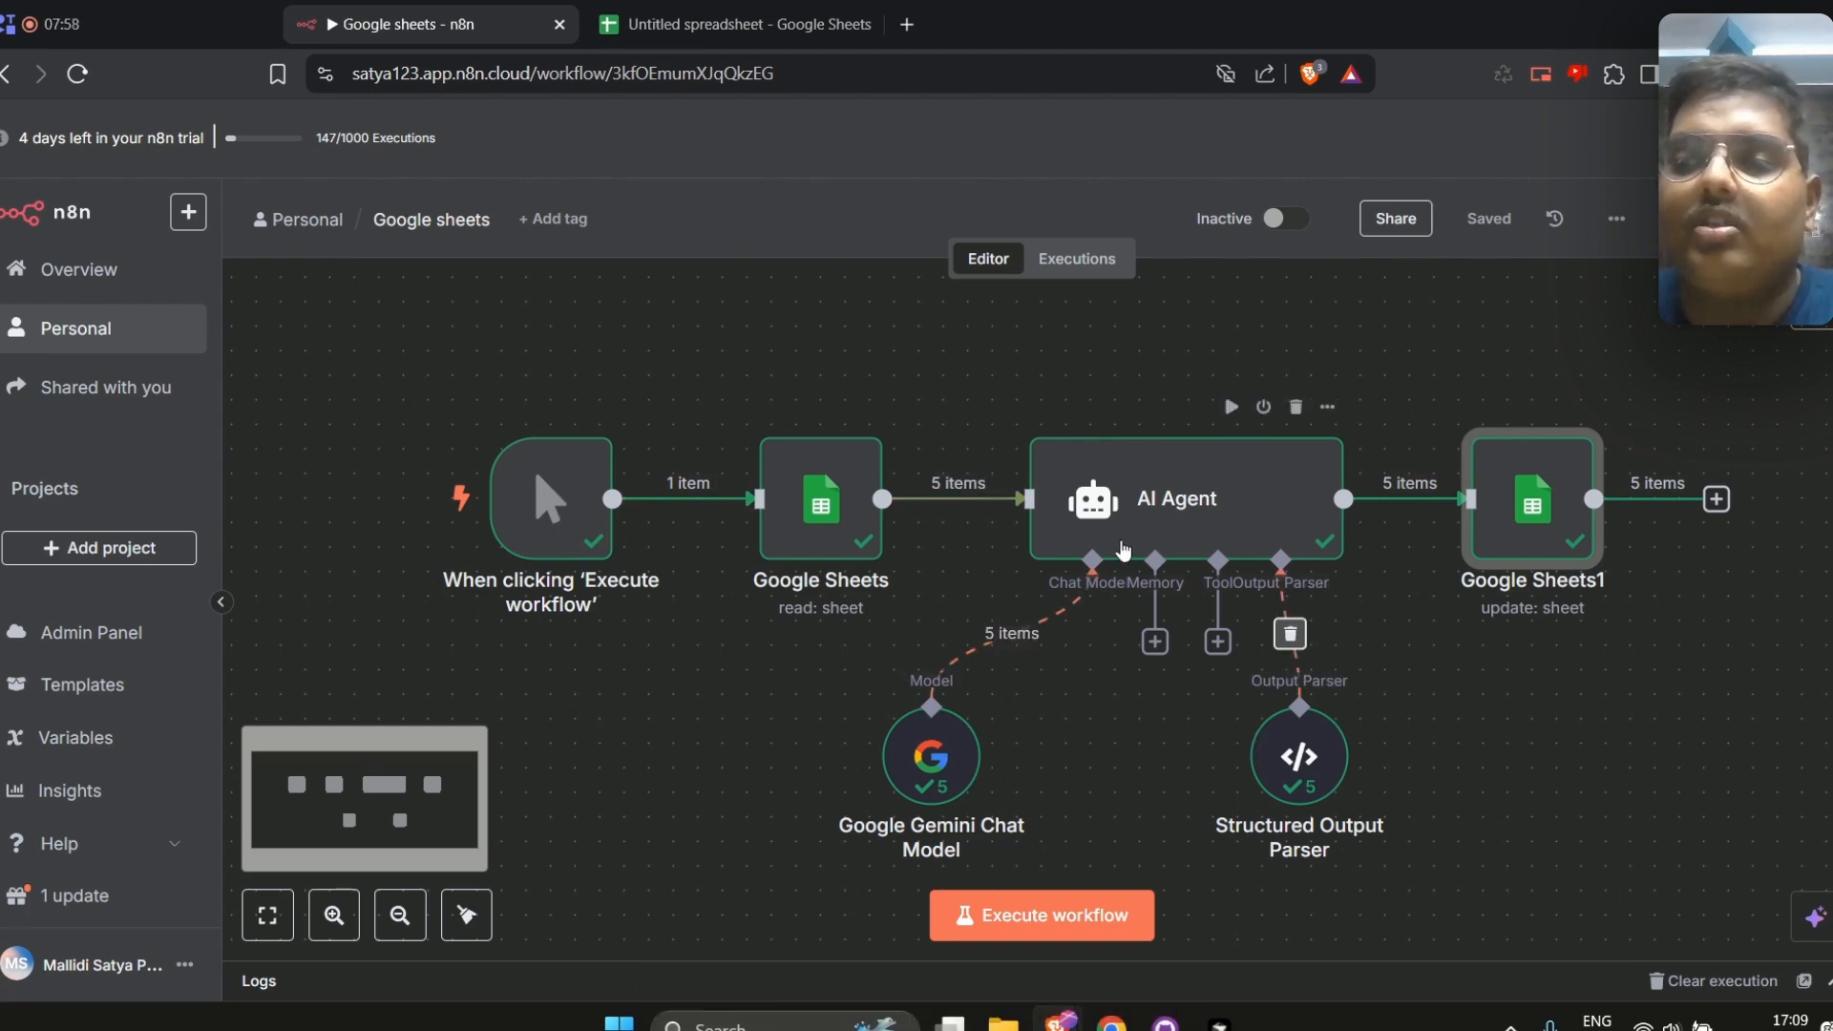
# Inspect the Google Gemini Chat Model node's output and its token usage
pyautogui.doubleClick(931, 754)
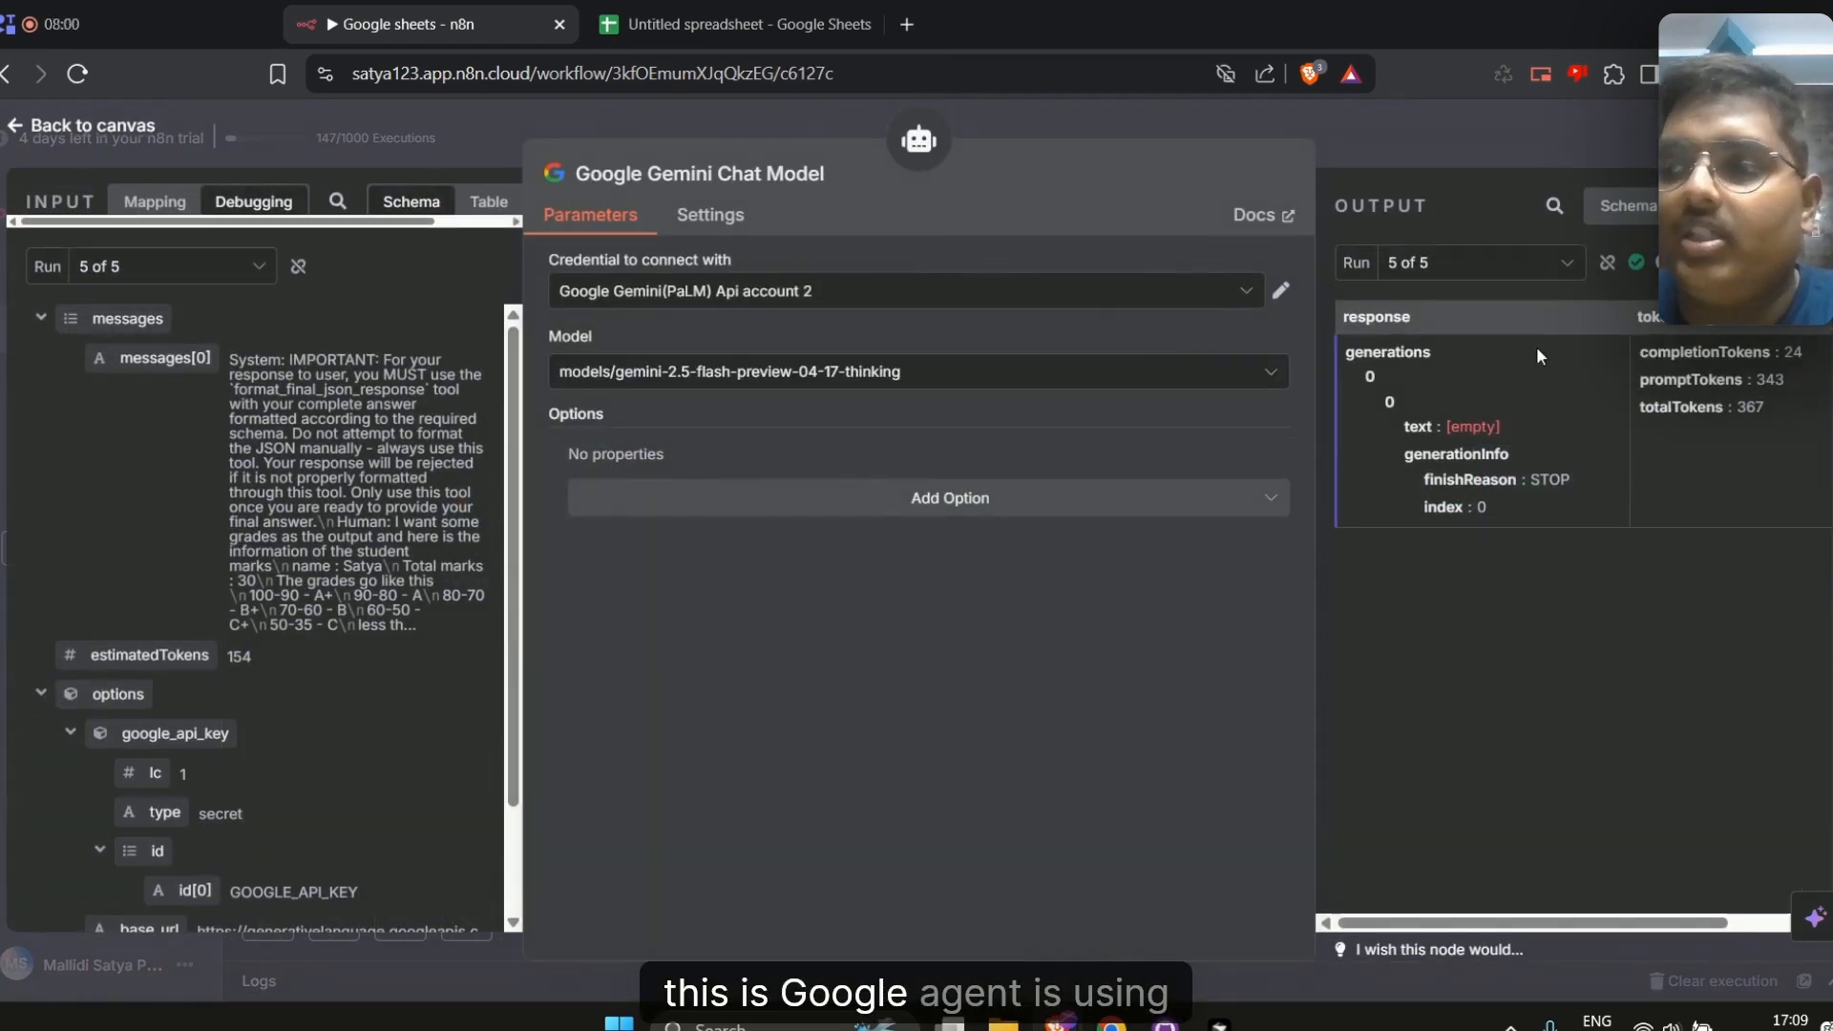
pyautogui.hscroll(2, 1518, 382)
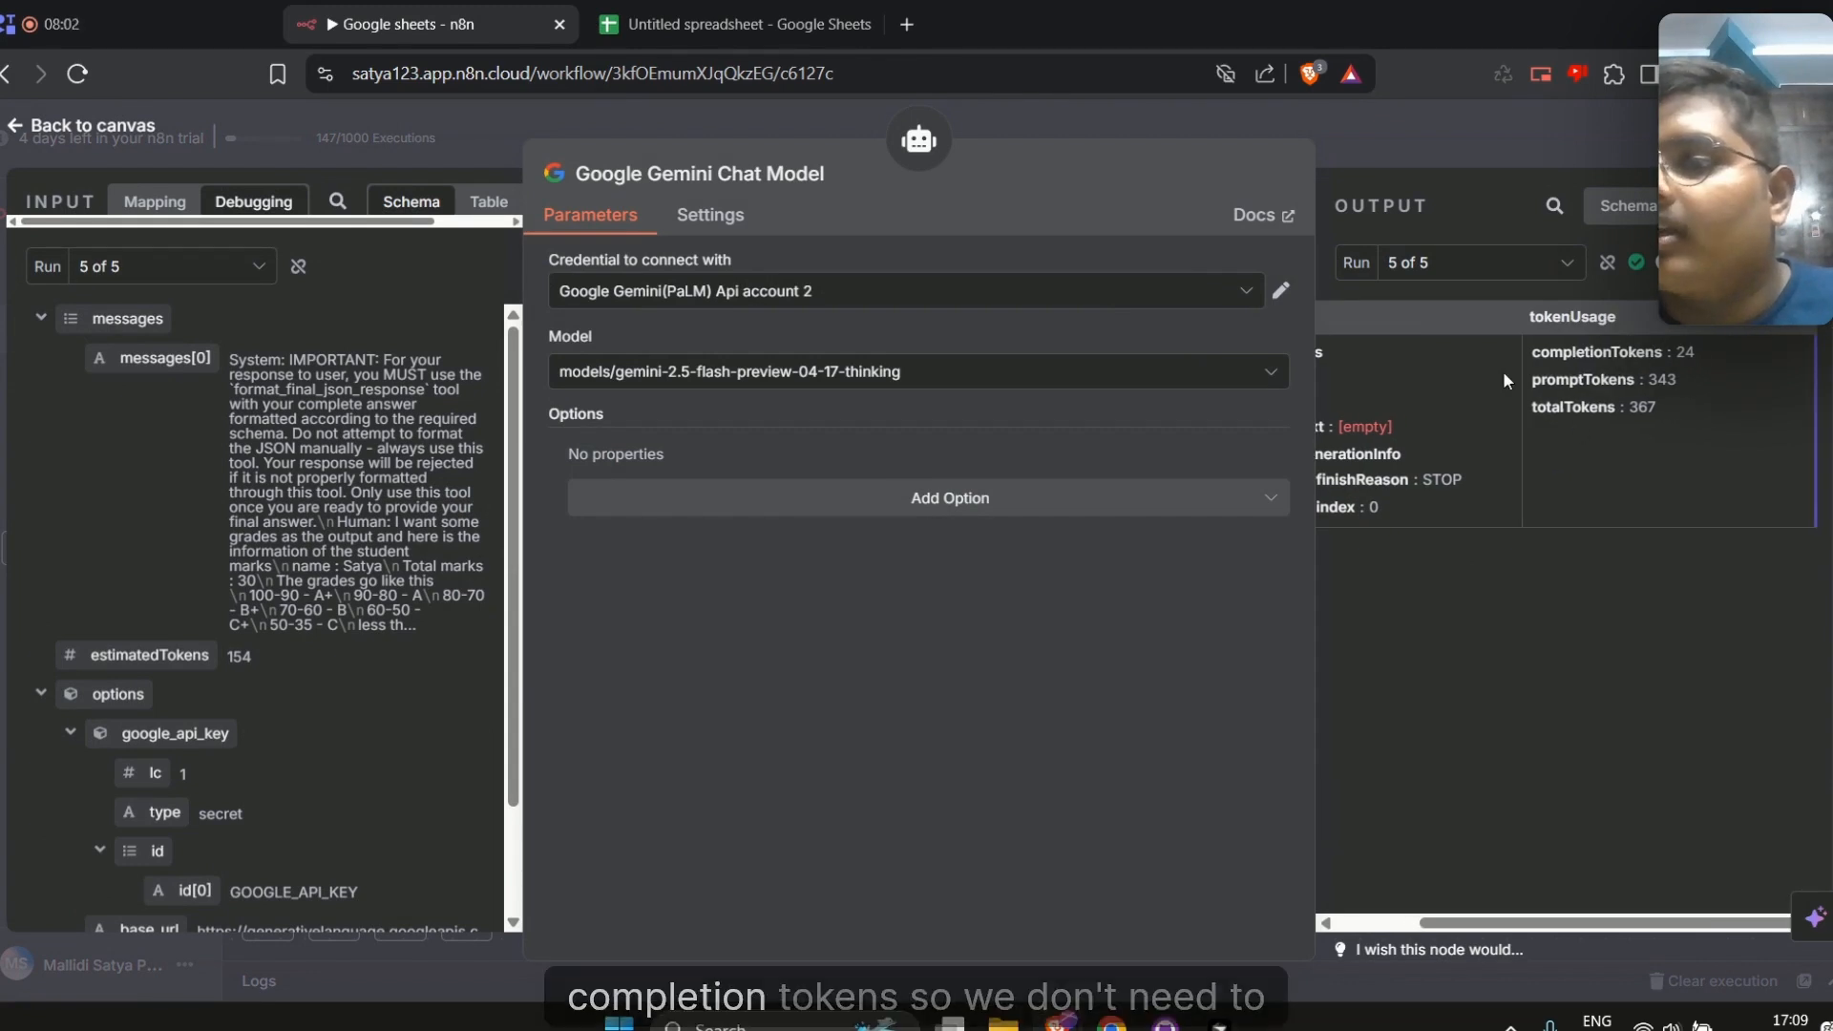
pyautogui.moveTo(1623, 385); pyautogui.dragTo(1603, 398)
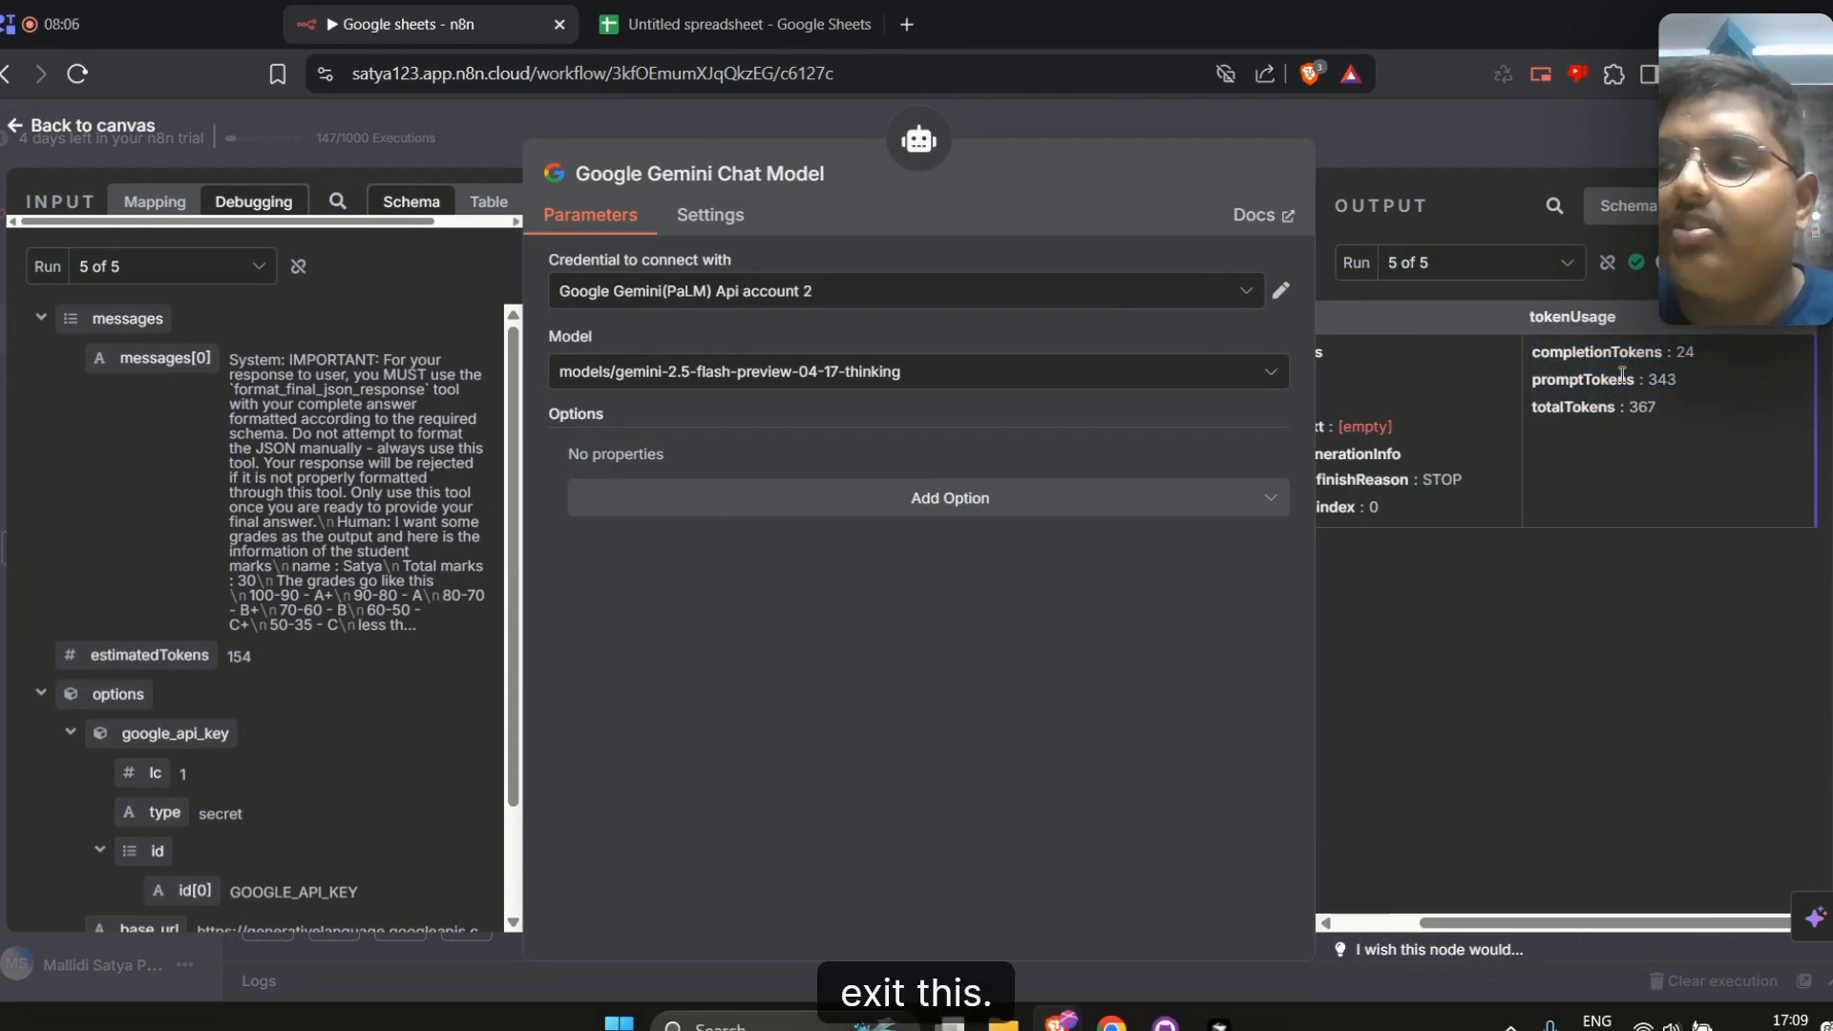
pyautogui.click(1506, 164)
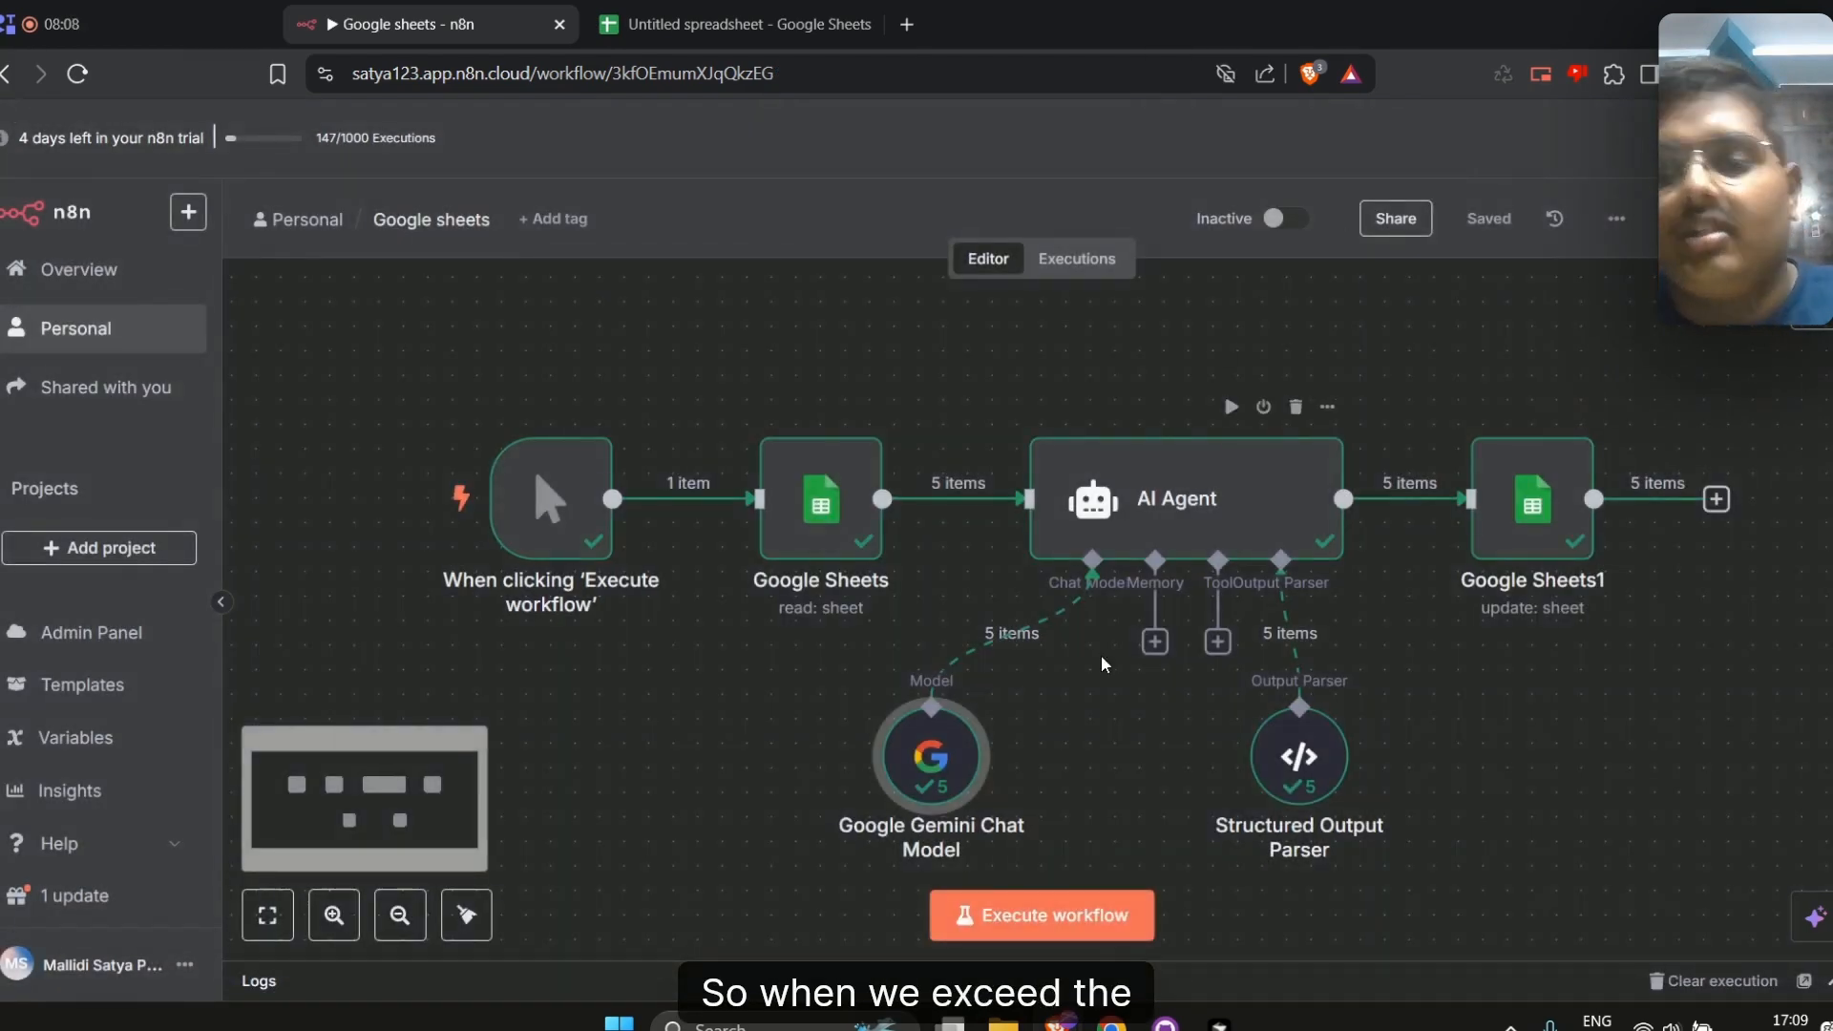
pyautogui.doubleClick(979, 731)
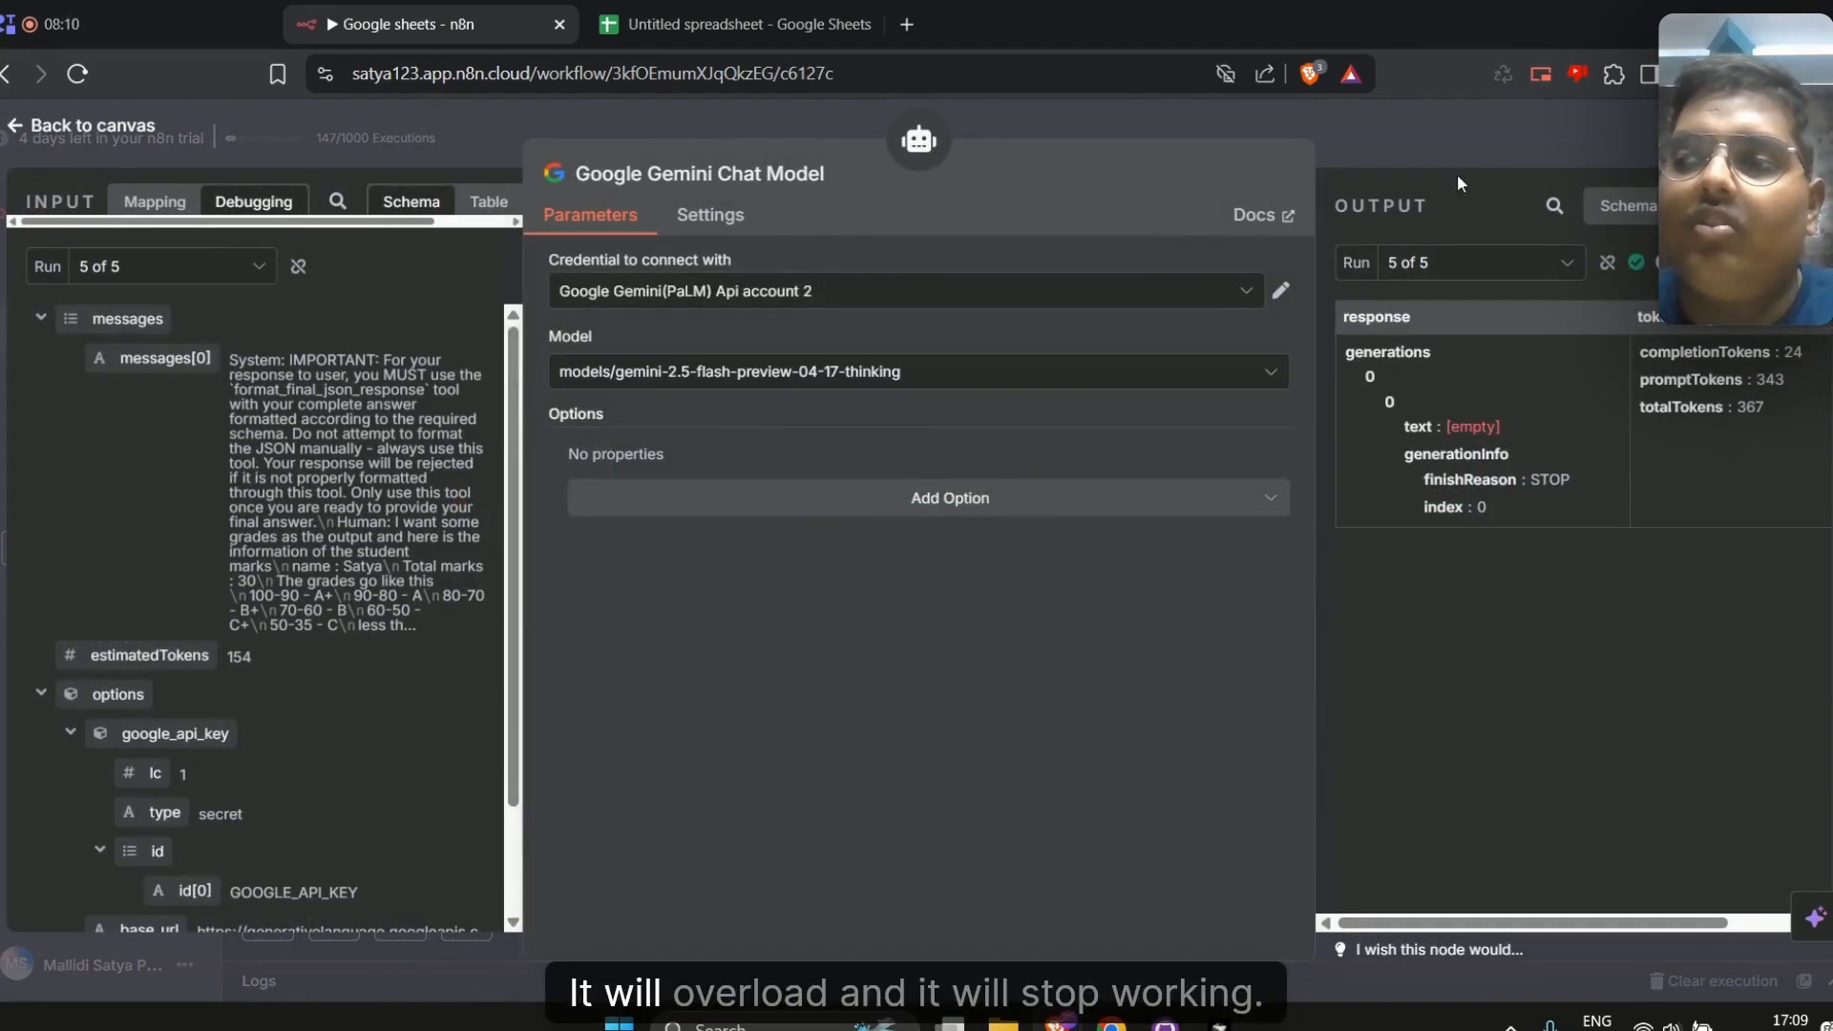
pyautogui.click(1457, 173)
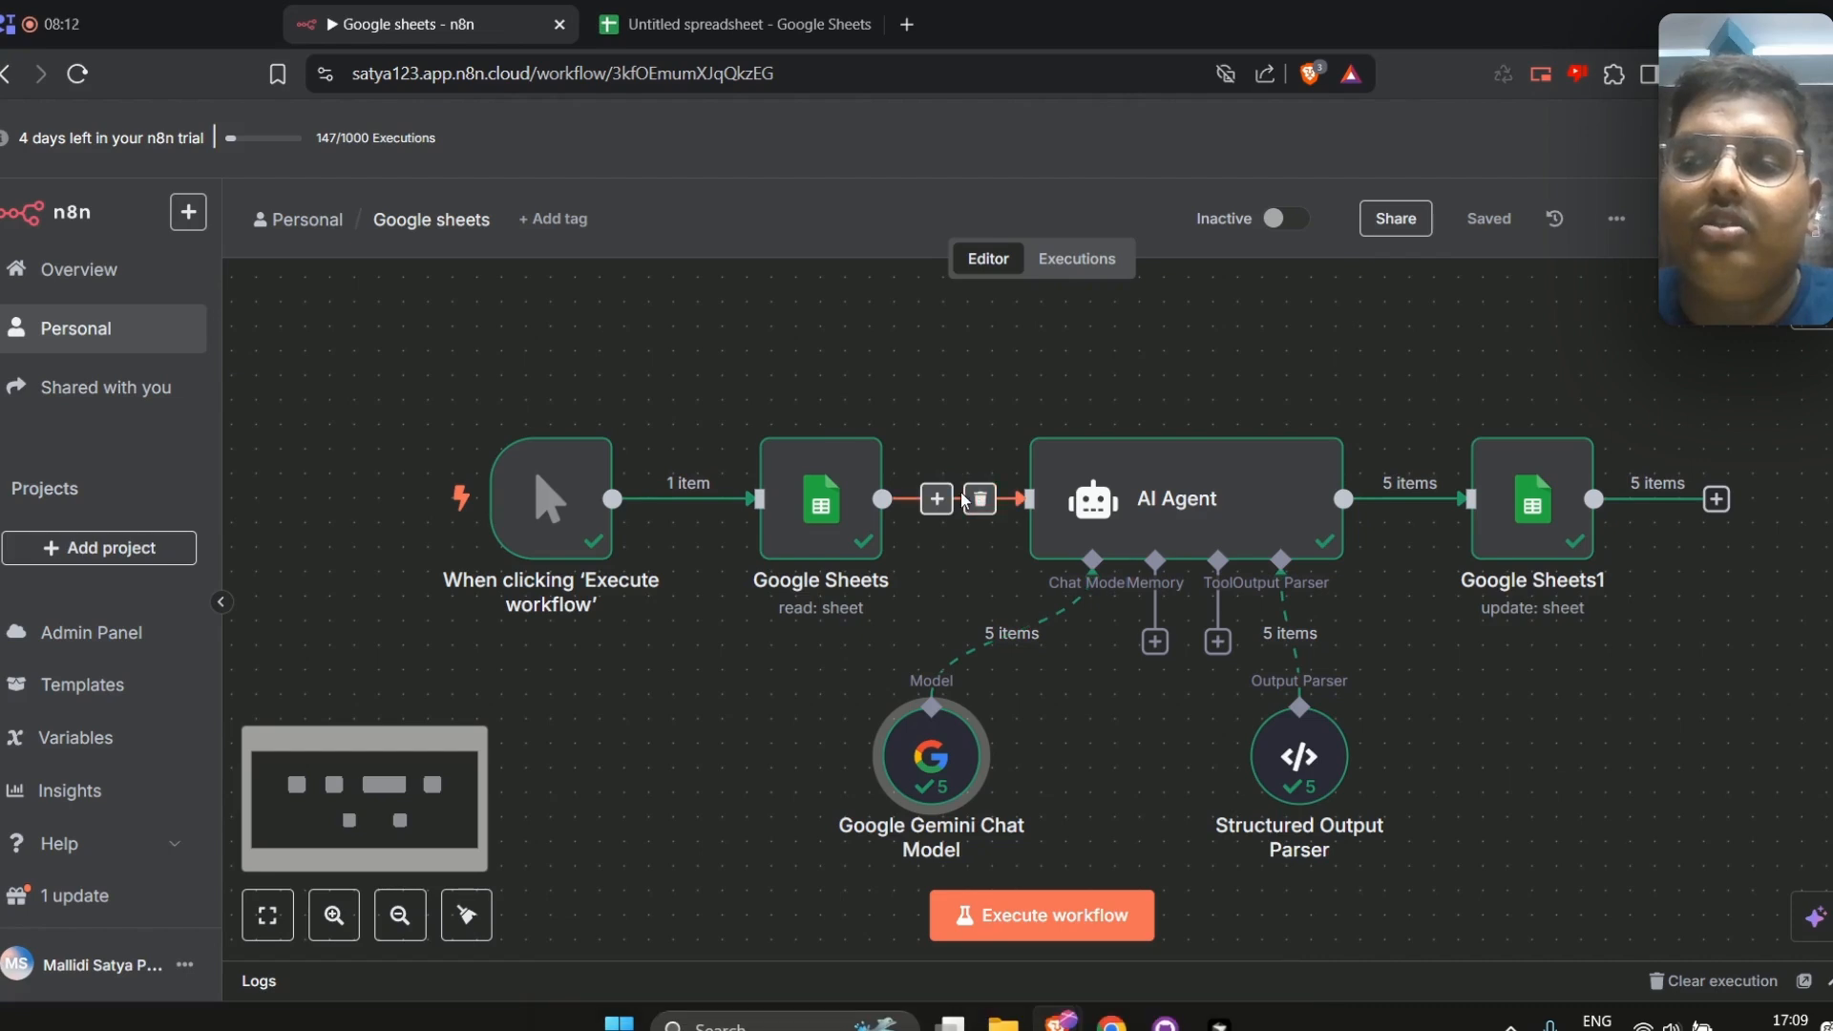
# Insert a Loop Over Items node between Google Sheets and the AI Agent with a batch size of 5
pyautogui.click(939, 499)
pyautogui.write('loop')
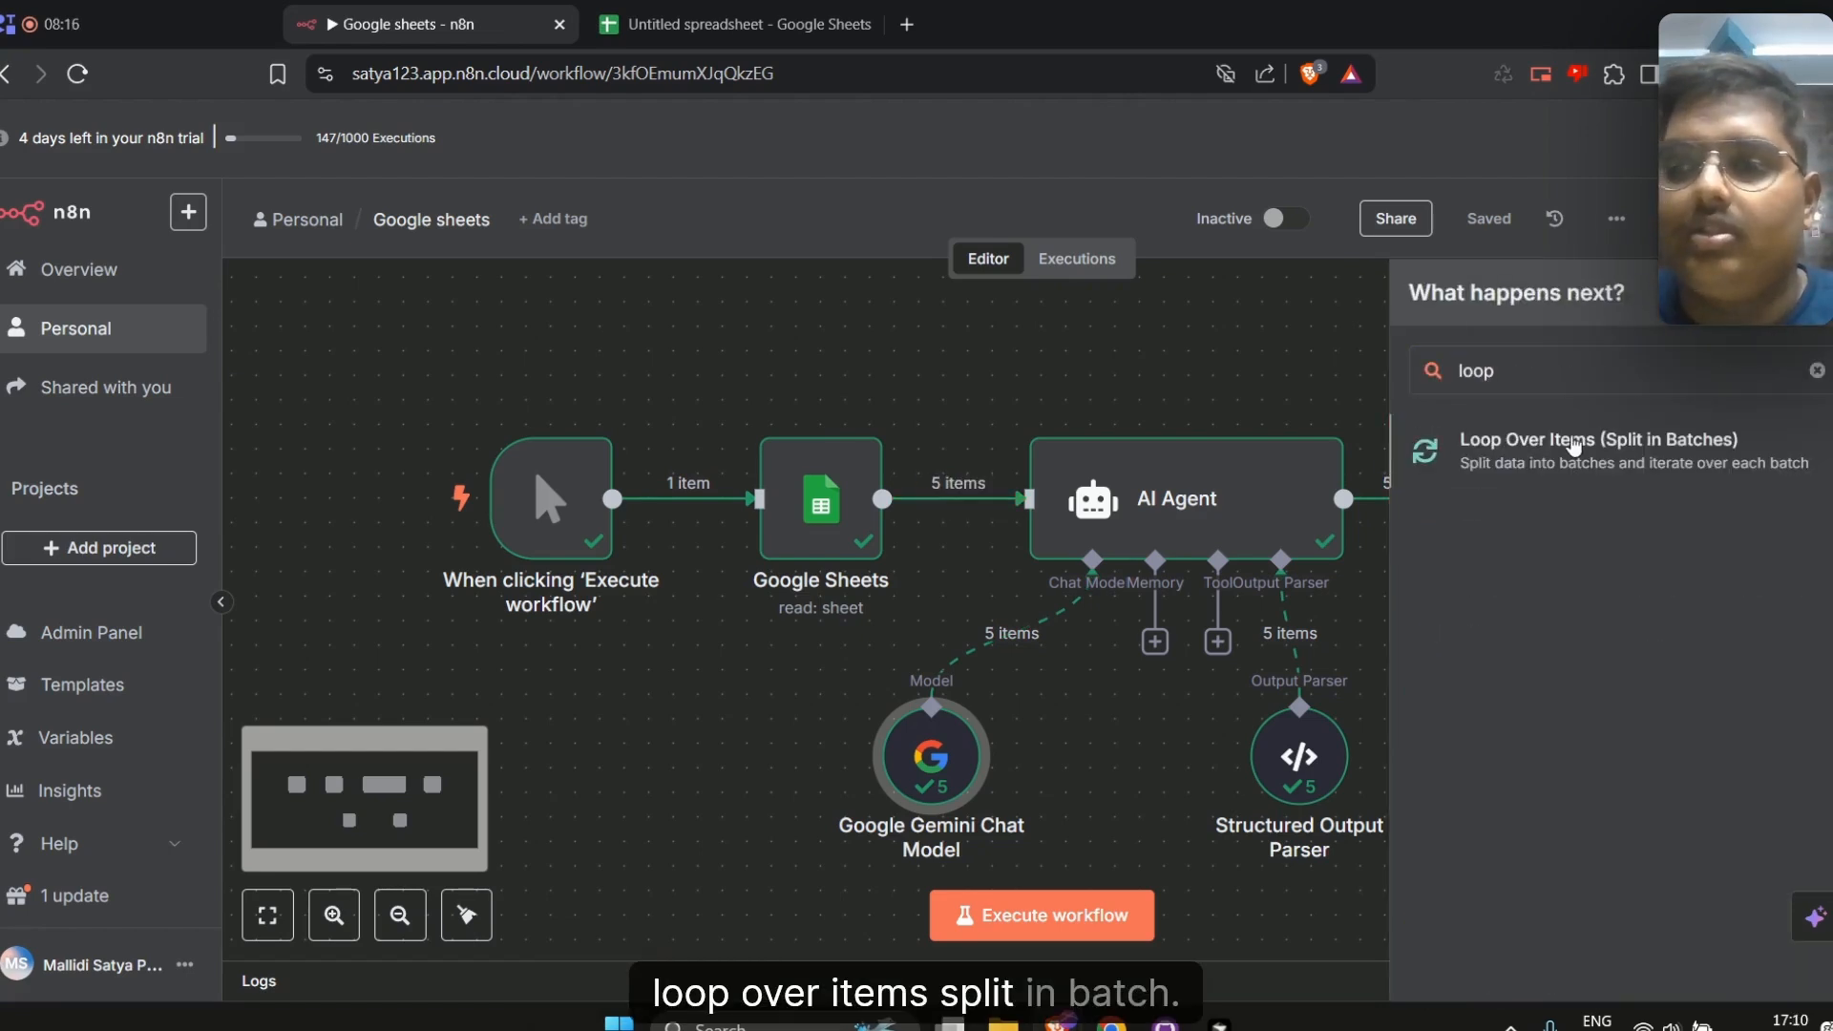
pyautogui.click(1574, 445)
pyautogui.moveTo(678, 354); pyautogui.dragTo(303, 349)
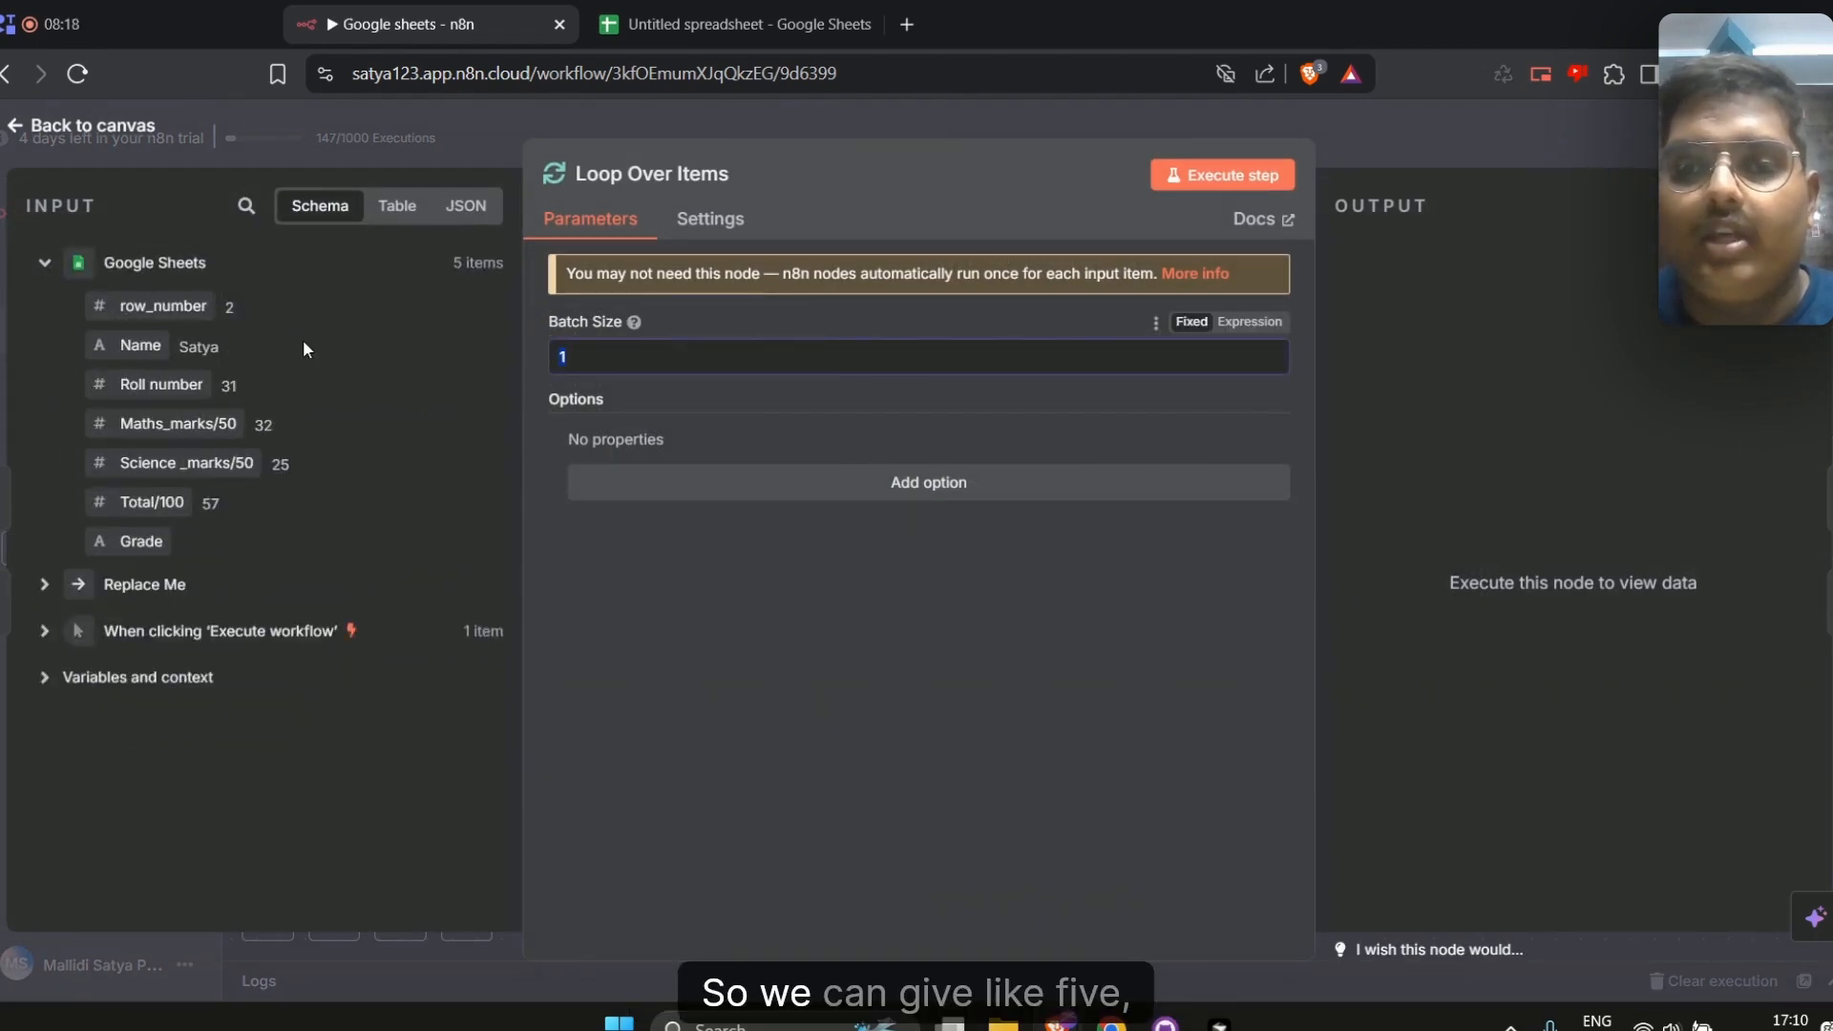
pyautogui.write('5')
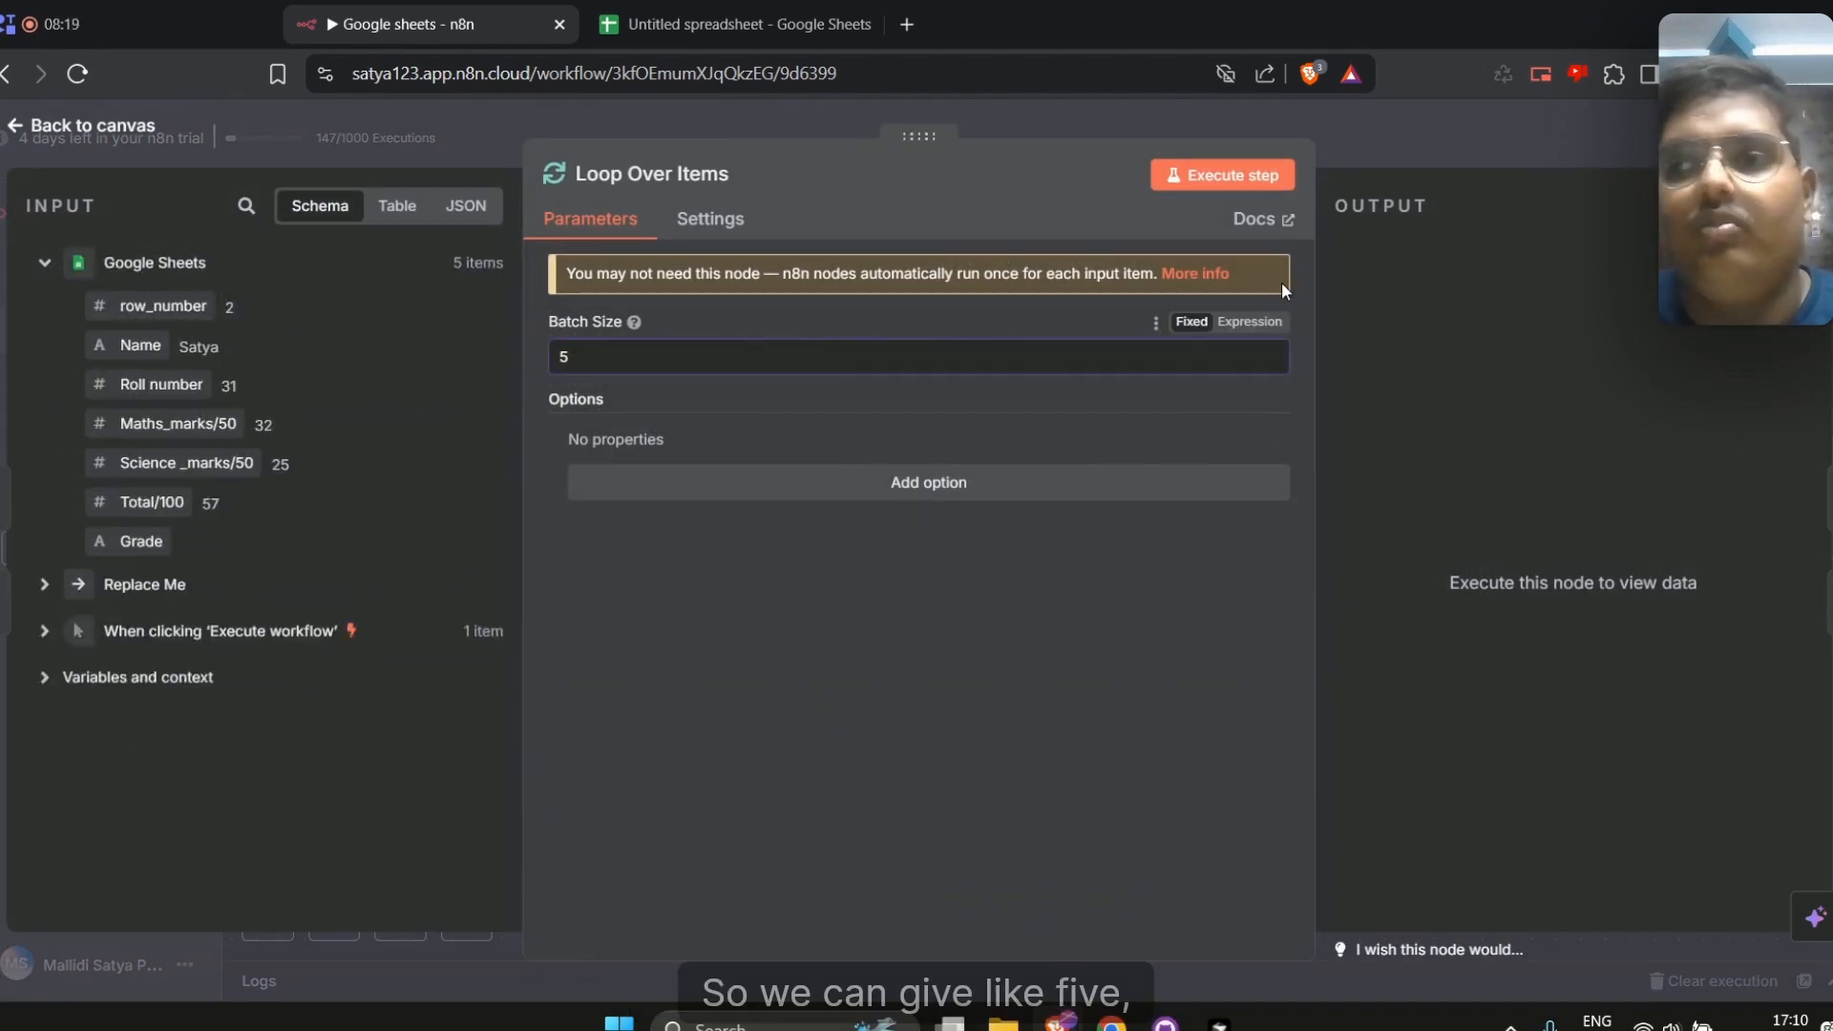
pyautogui.click(1408, 164)
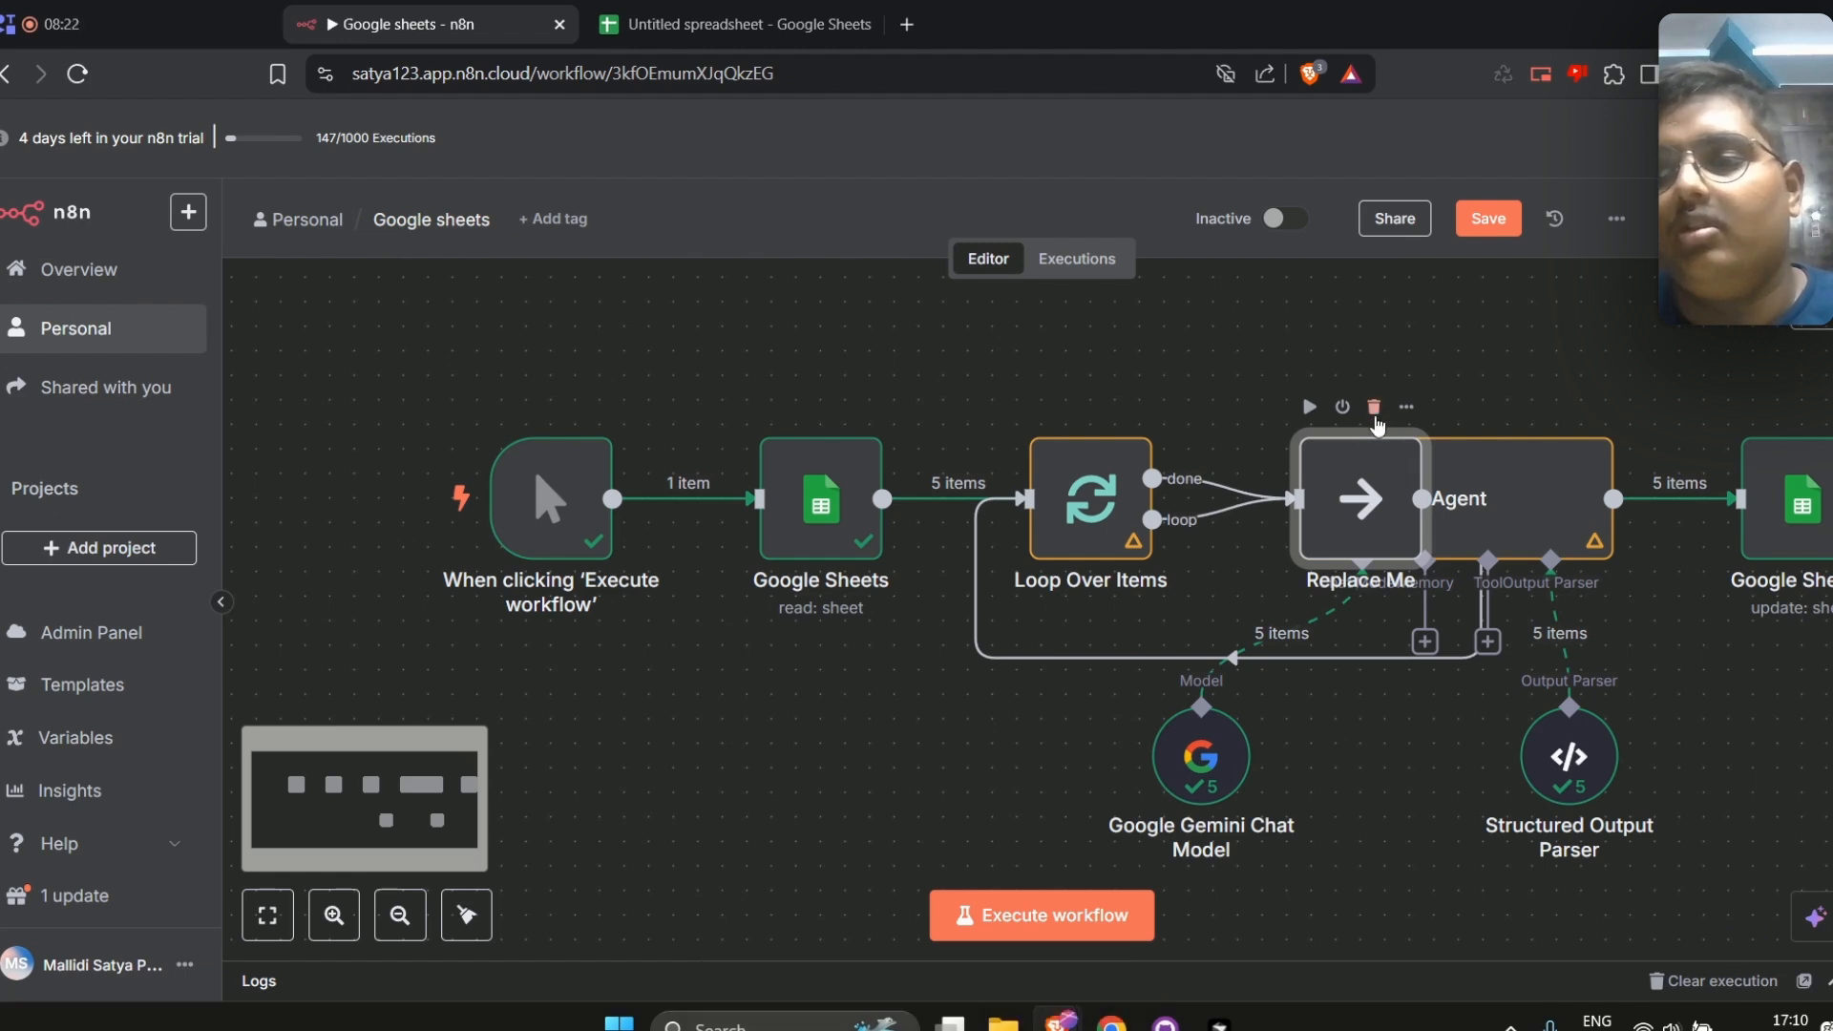
# Delete the Replace Me placeholder node and connect the loop branch of Loop Over Items to the AI Agent
pyautogui.click(1374, 407)
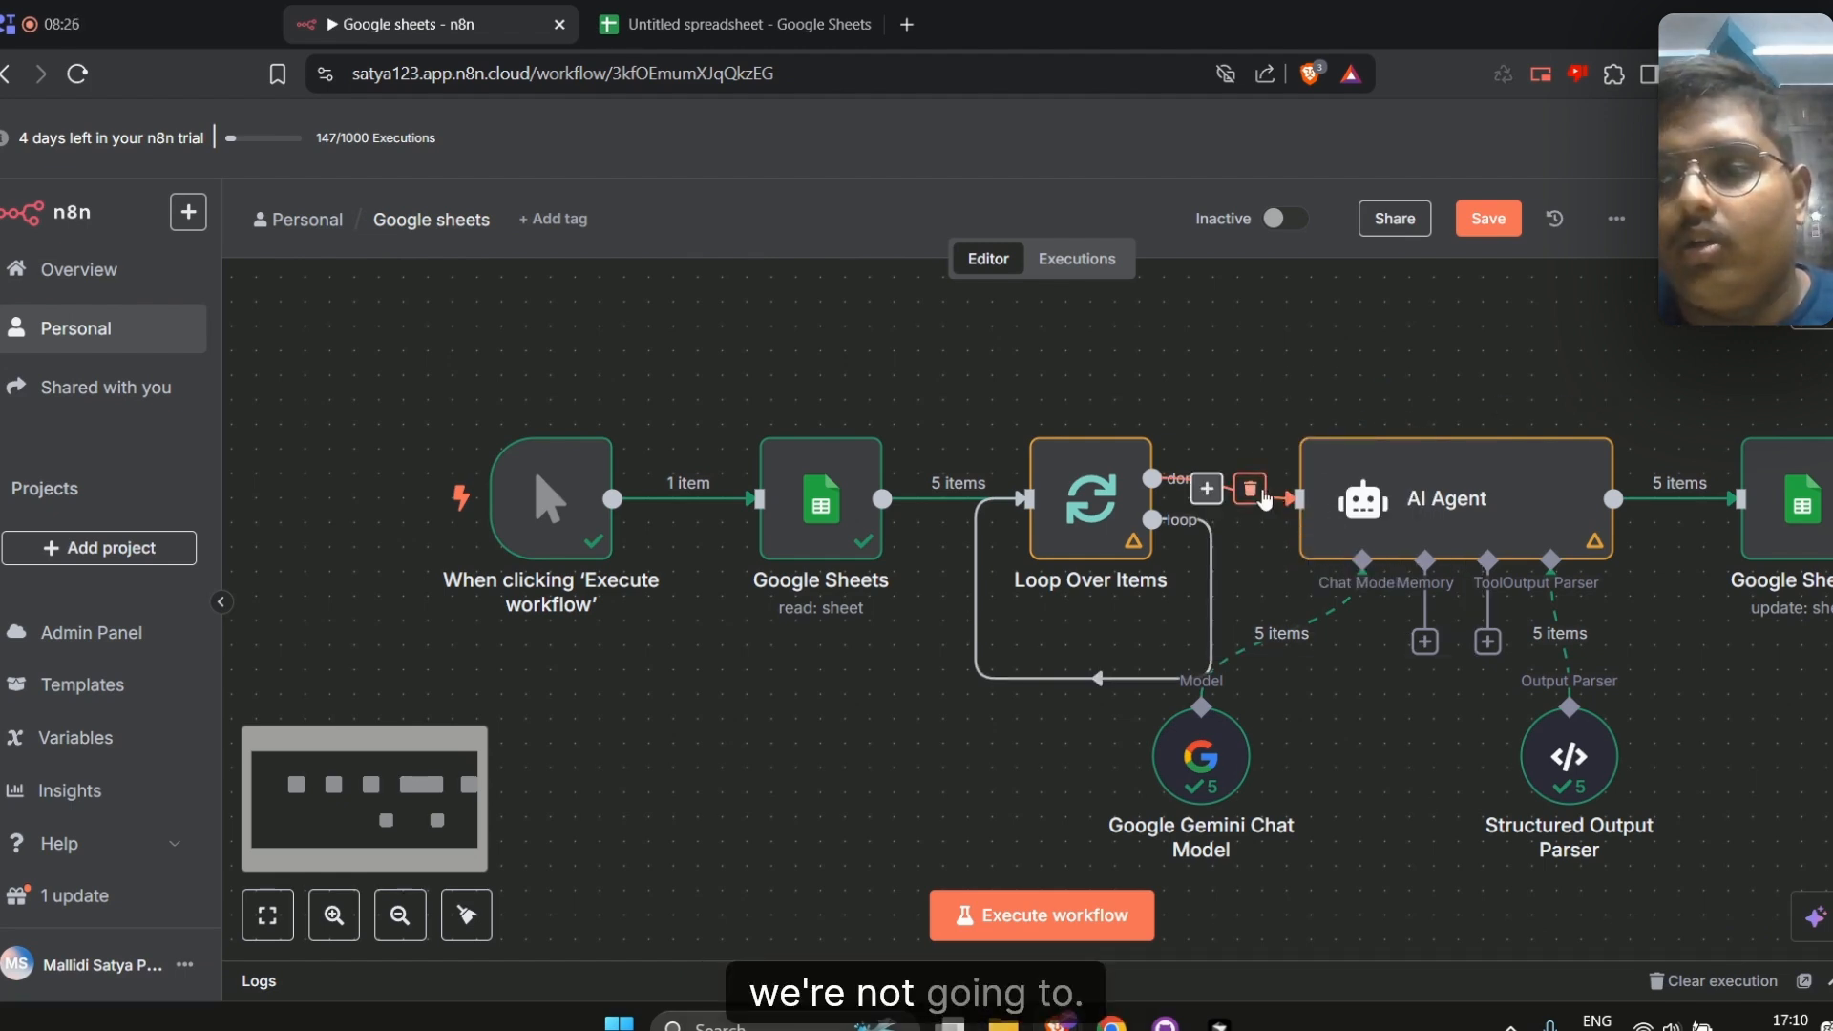
pyautogui.click(1250, 491)
pyautogui.click(1117, 682)
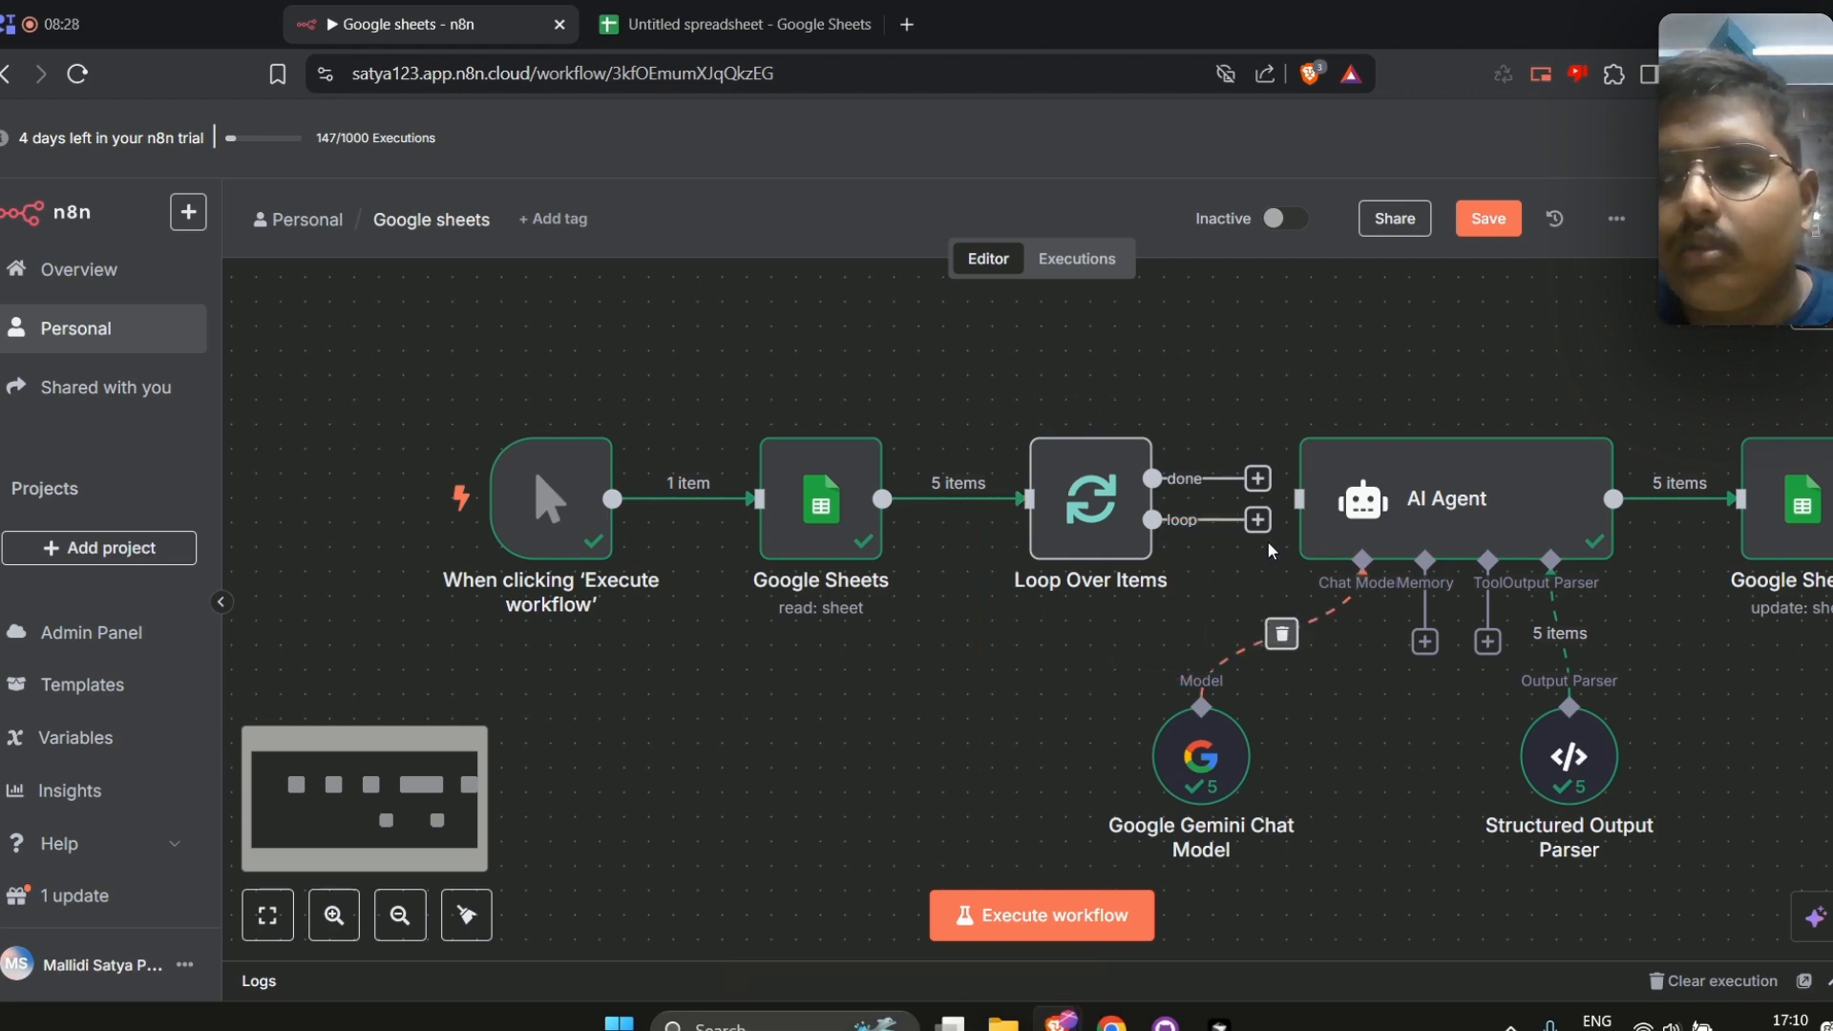
pyautogui.moveTo(1262, 525); pyautogui.dragTo(1306, 523)
# Connect Google Sheets1's output back to the Loop Over Items input and save the workflow
pyautogui.hscroll(2, 1315, 521)
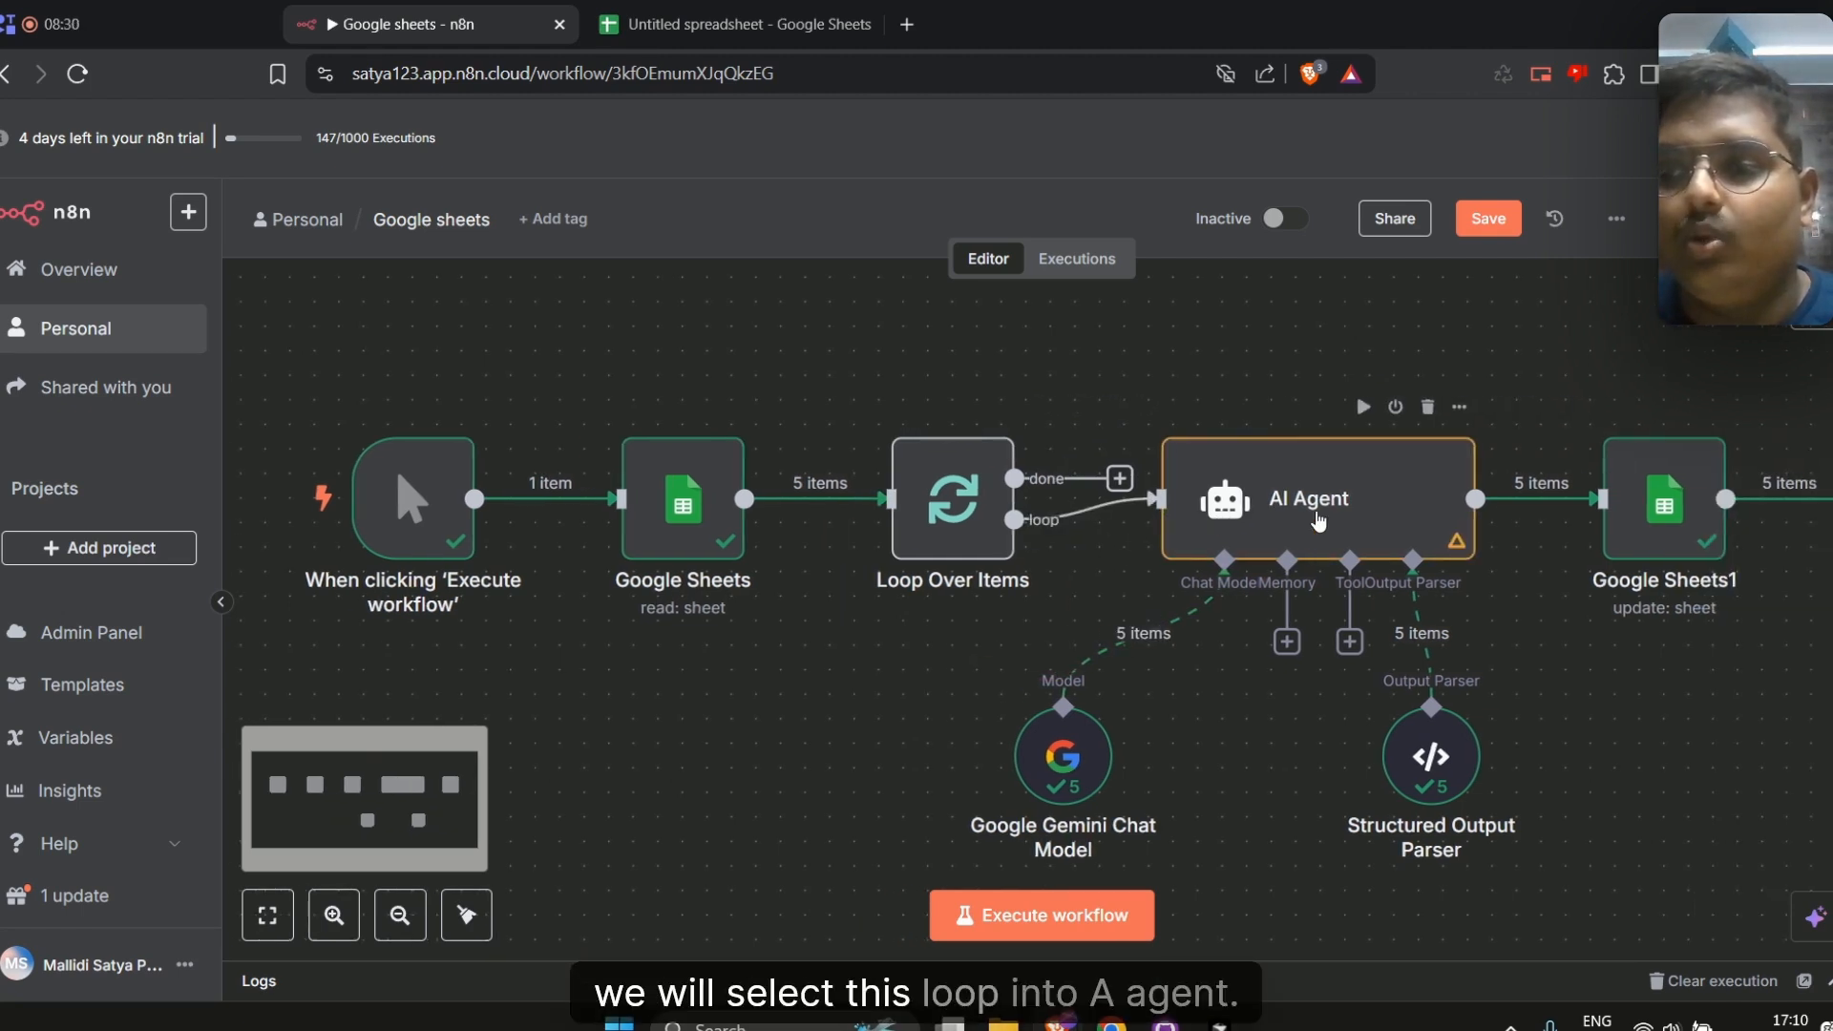
pyautogui.hscroll(3, 1318, 521)
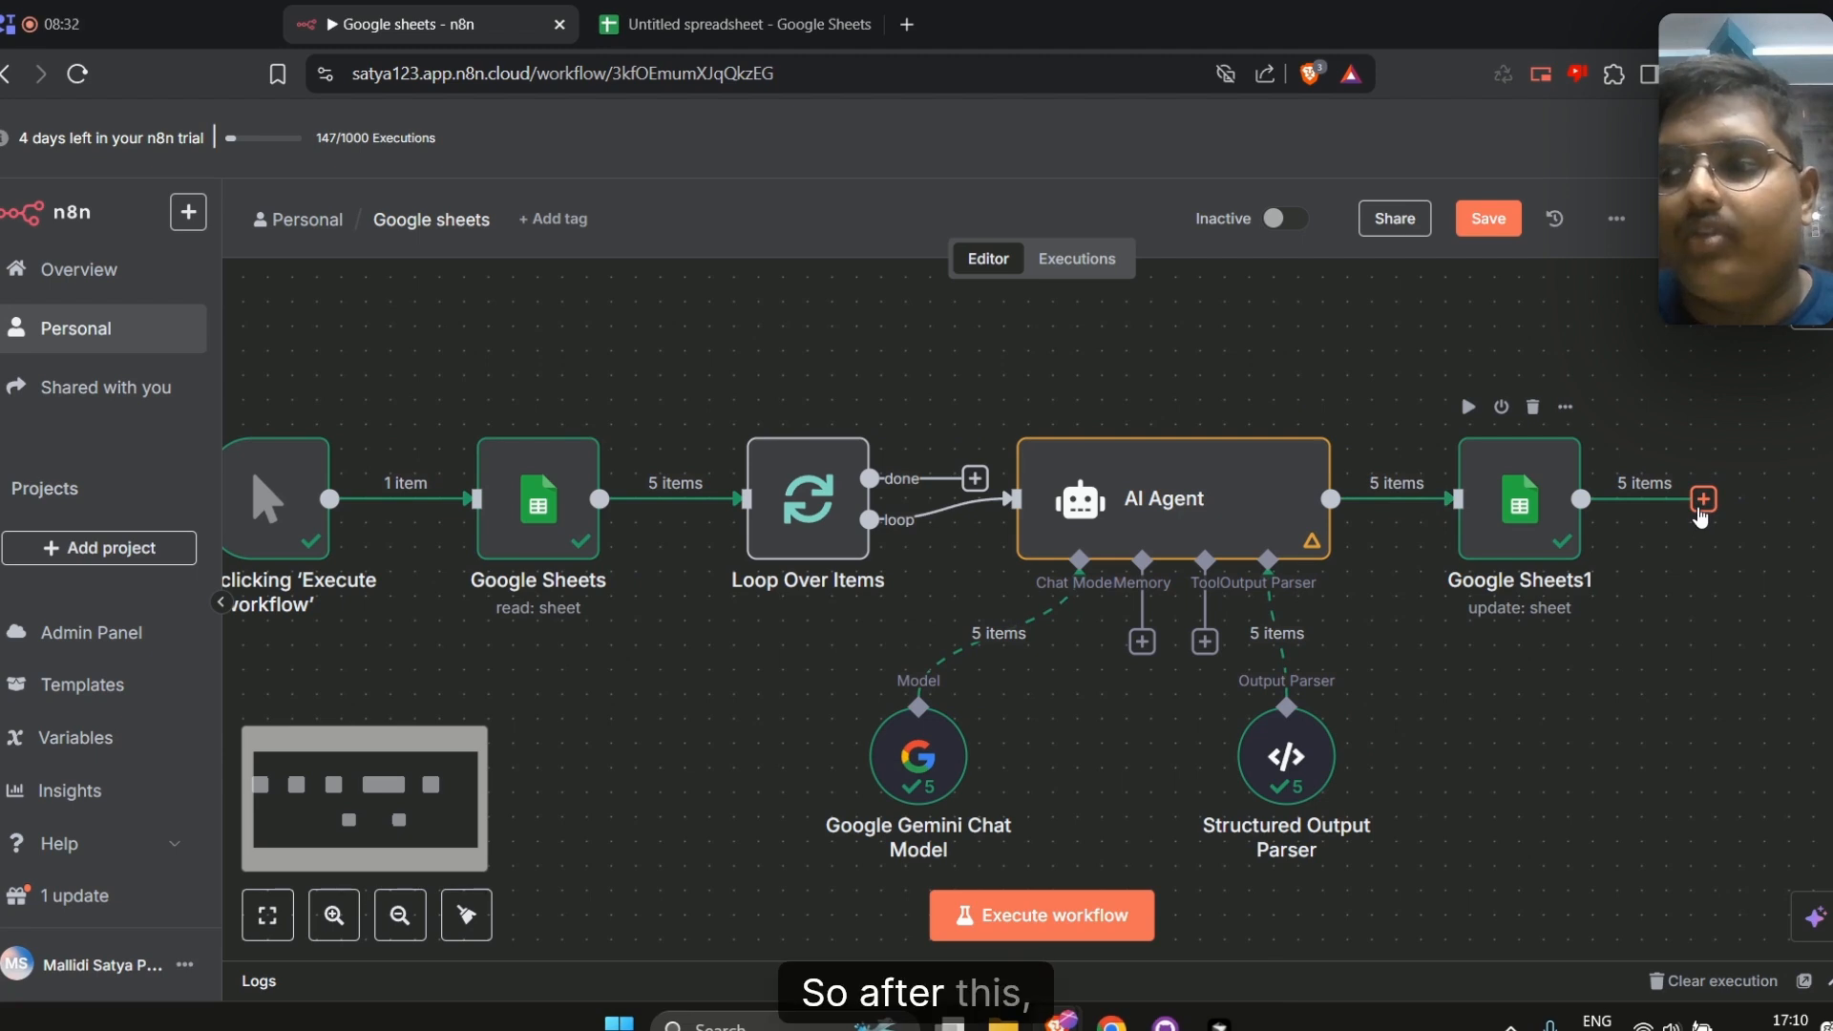
pyautogui.moveTo(1702, 500); pyautogui.dragTo(550, 516)
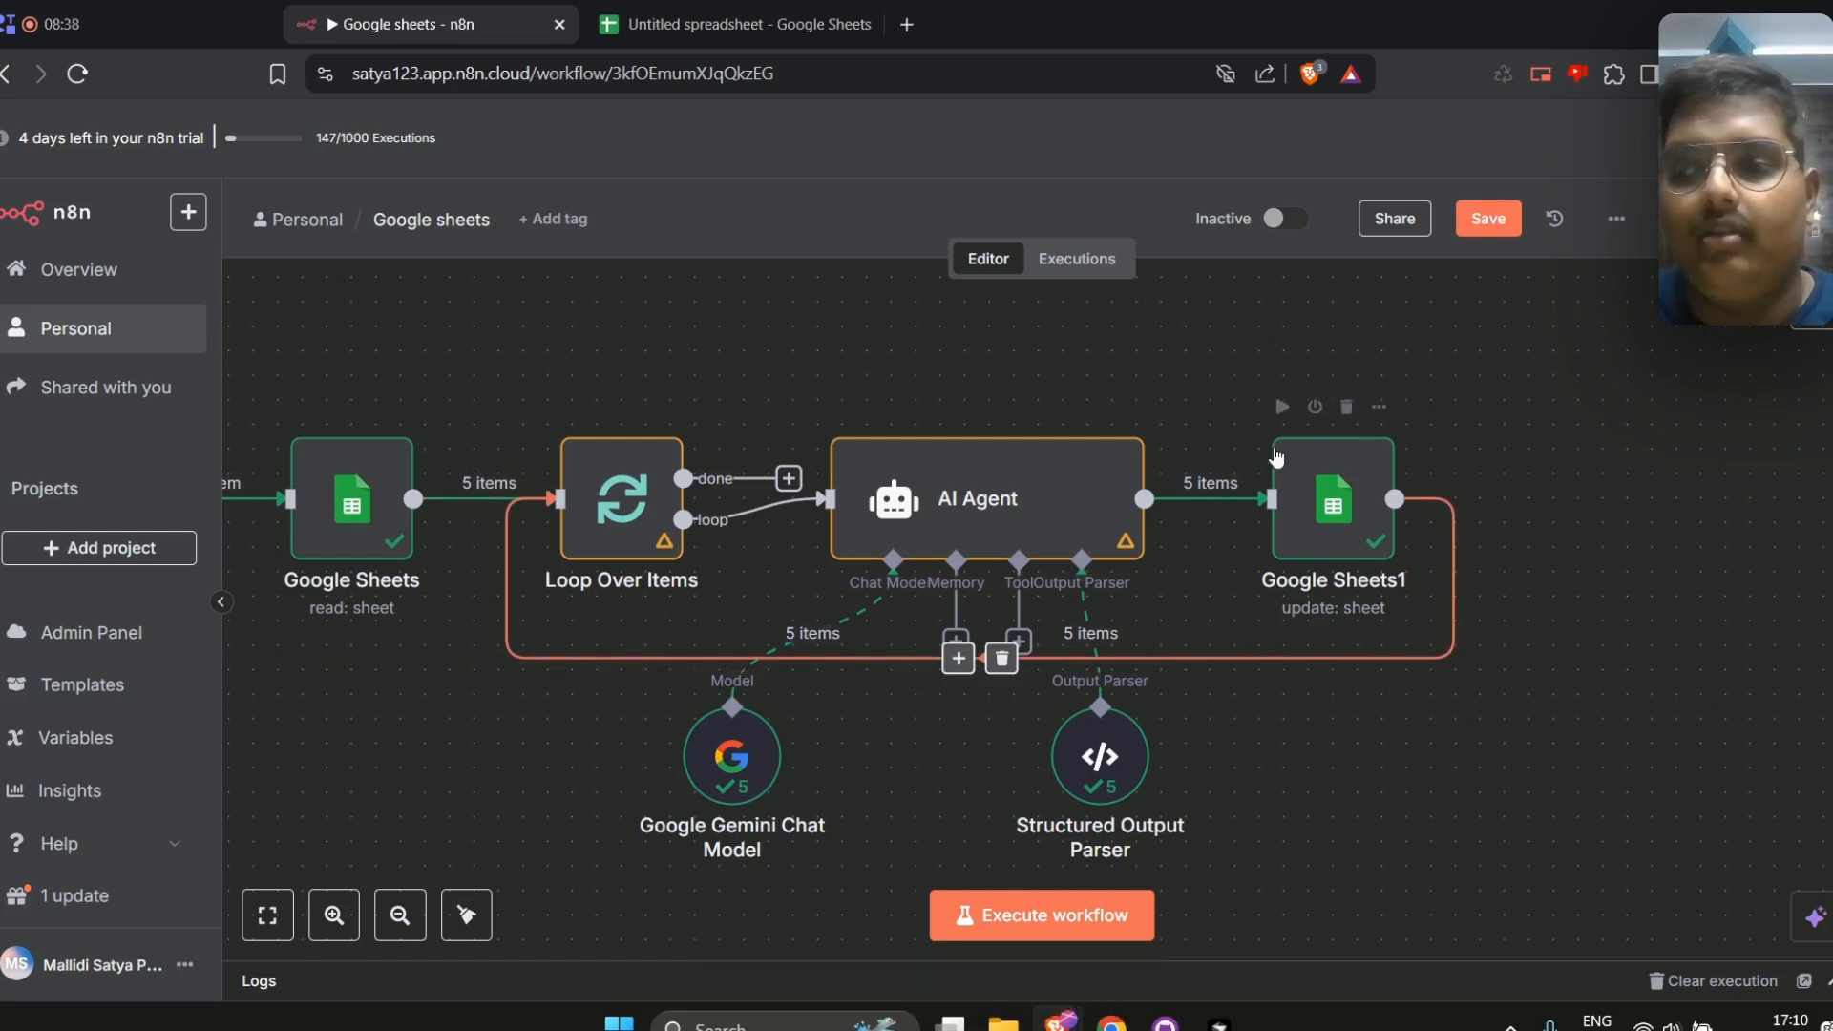
pyautogui.click(1487, 221)
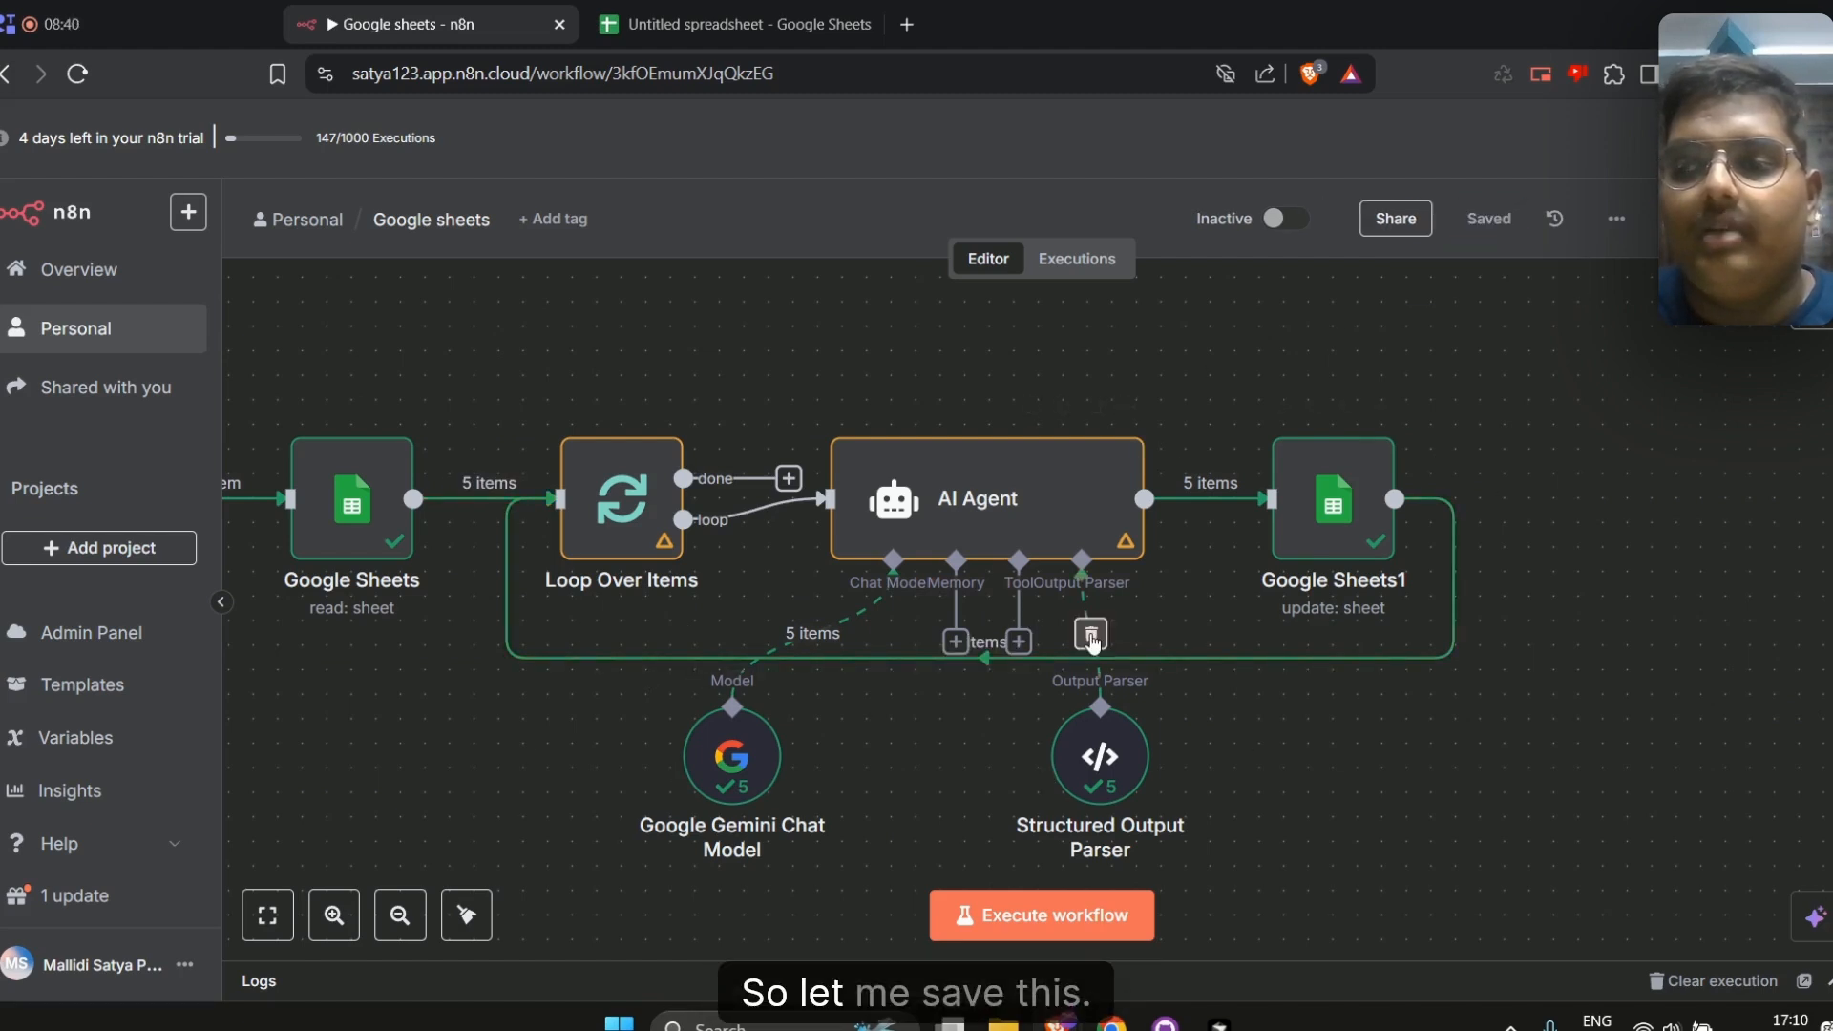
# Open the AI Agent node to review its grading prompt, then return to the canvas
pyautogui.doubleClick(1017, 467)
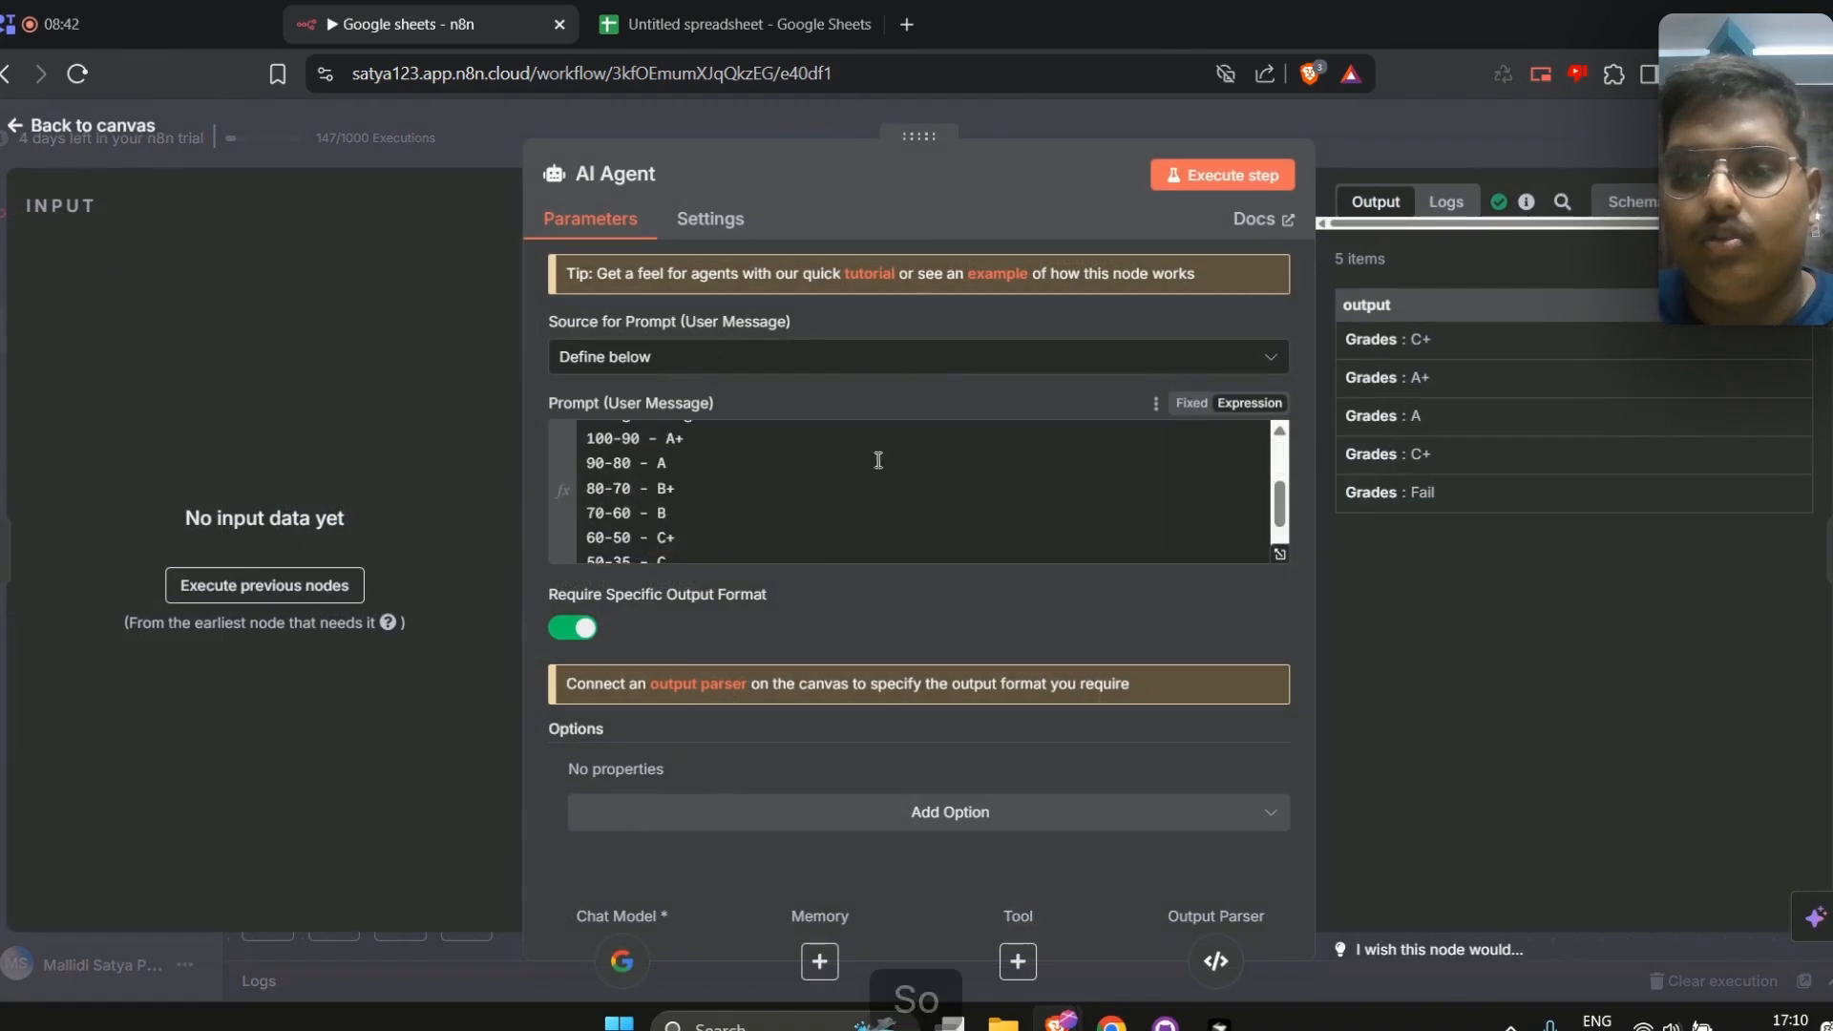
pyautogui.scroll(-2, 876, 458)
pyautogui.click(1383, 145)
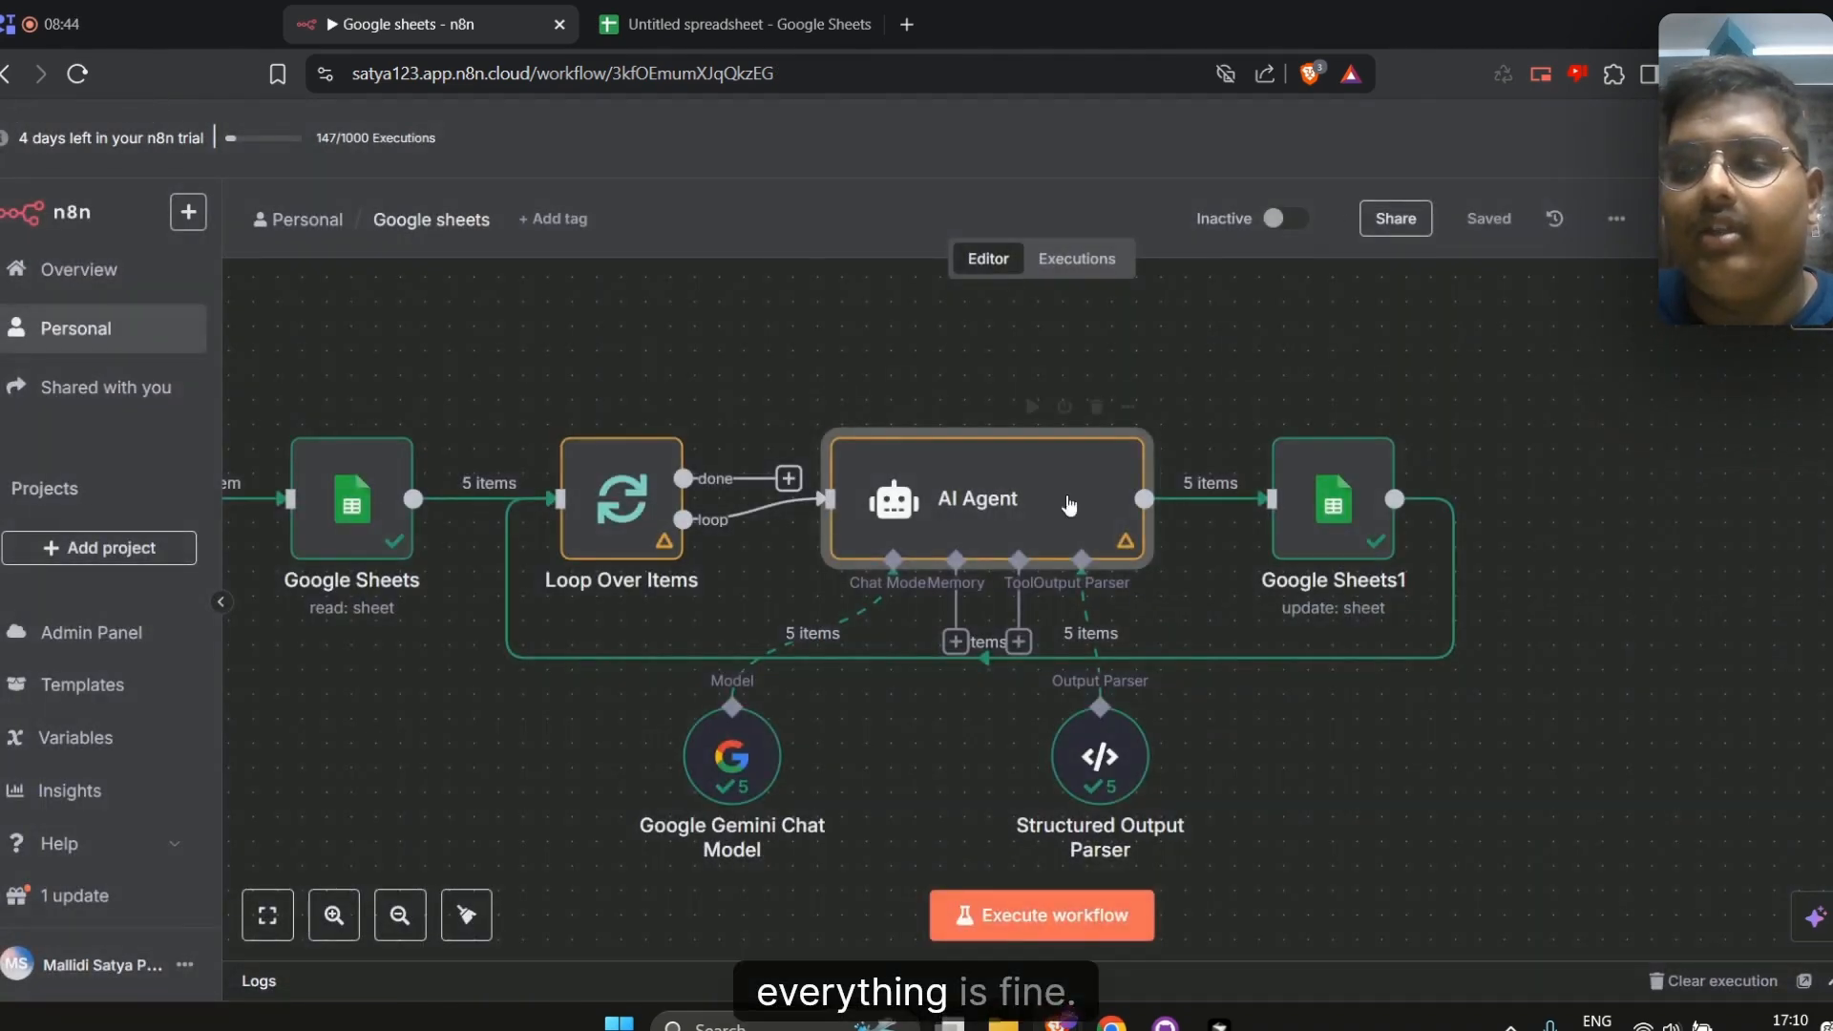
pyautogui.hscroll(-3, 376, 437)
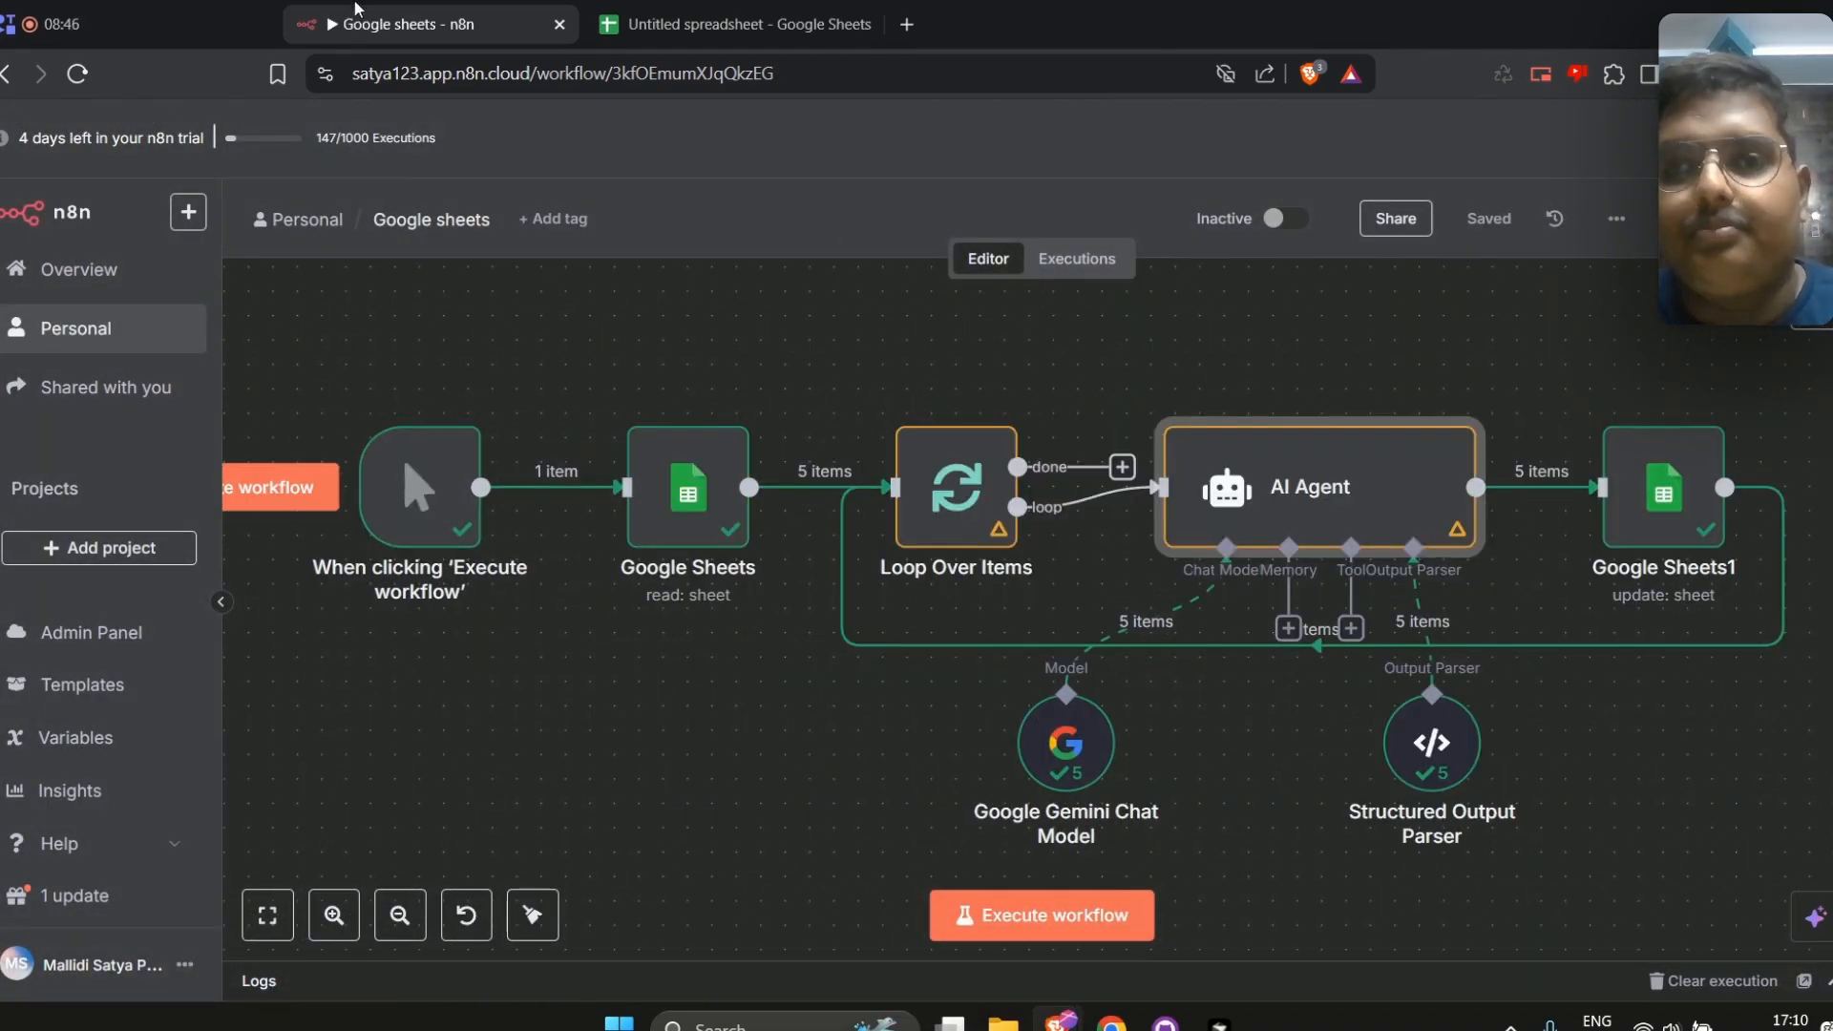
# Clear the grades in cells F2 to F6 of the spreadsheet
pyautogui.click(782, 11)
pyautogui.scroll(3, 382, 458)
pyautogui.scroll(10, 437, 555)
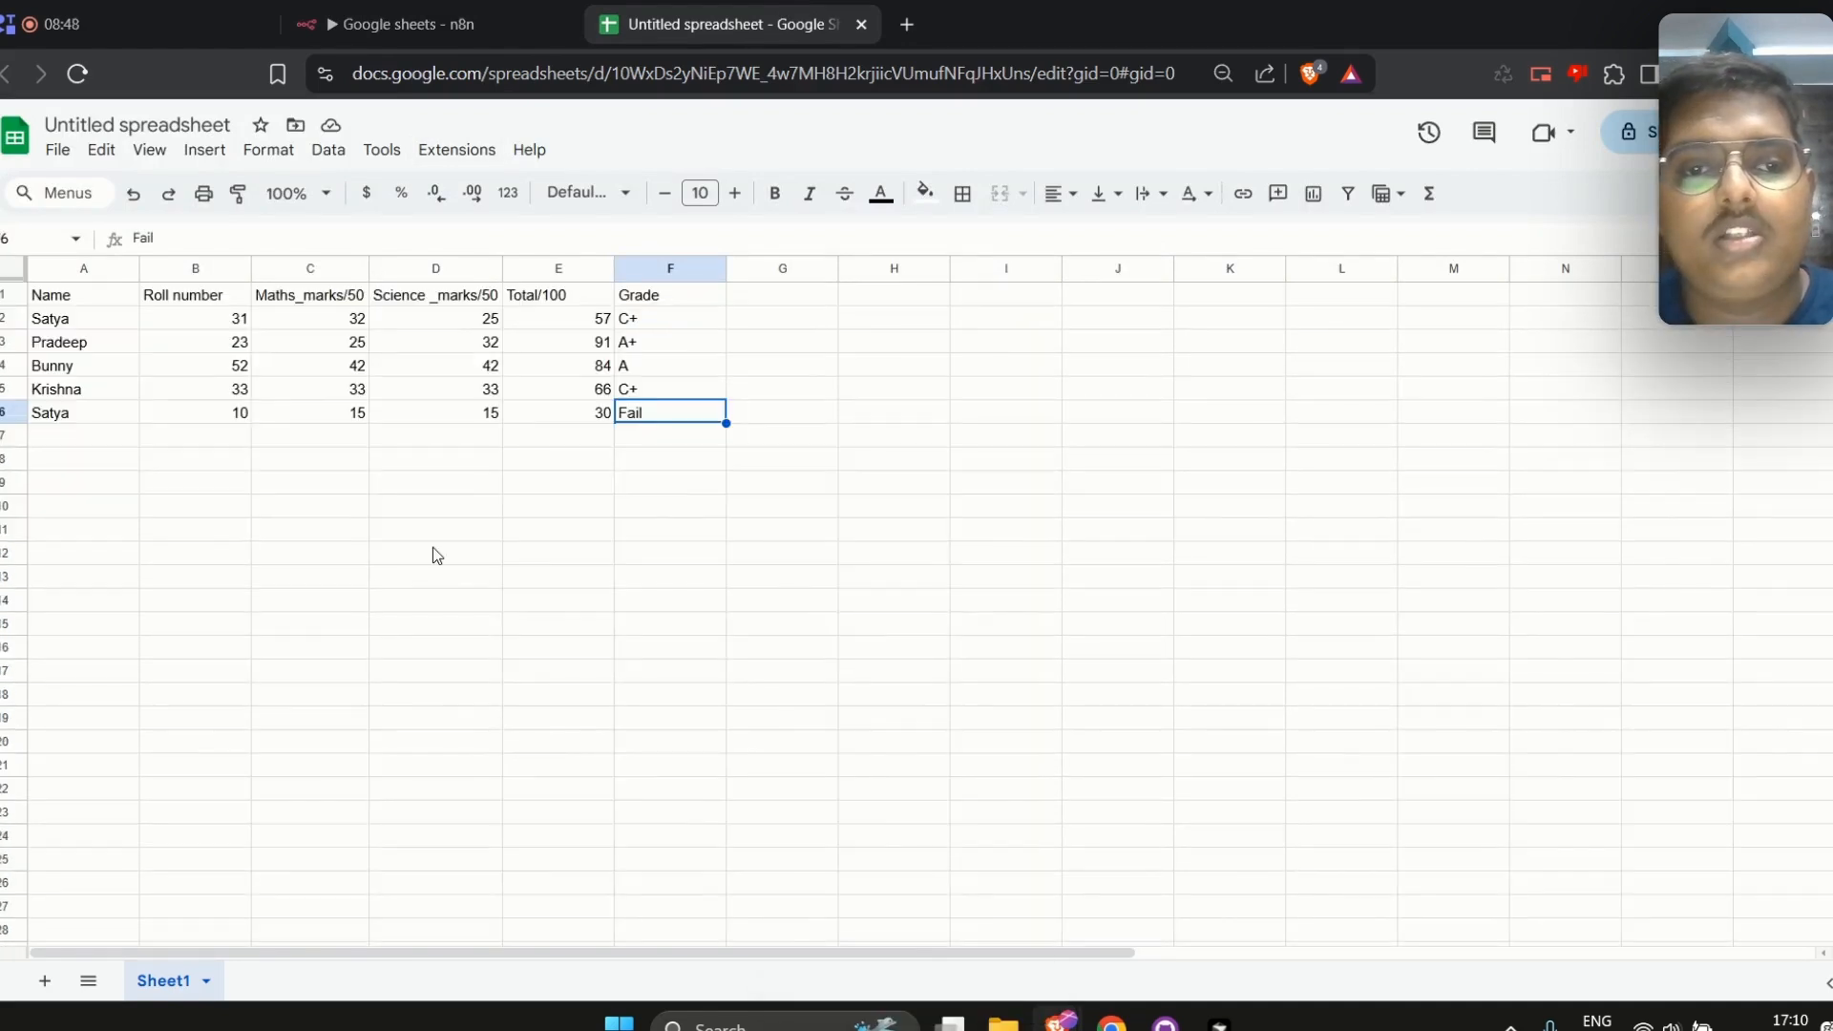
pyautogui.moveTo(679, 419); pyautogui.dragTo(659, 335)
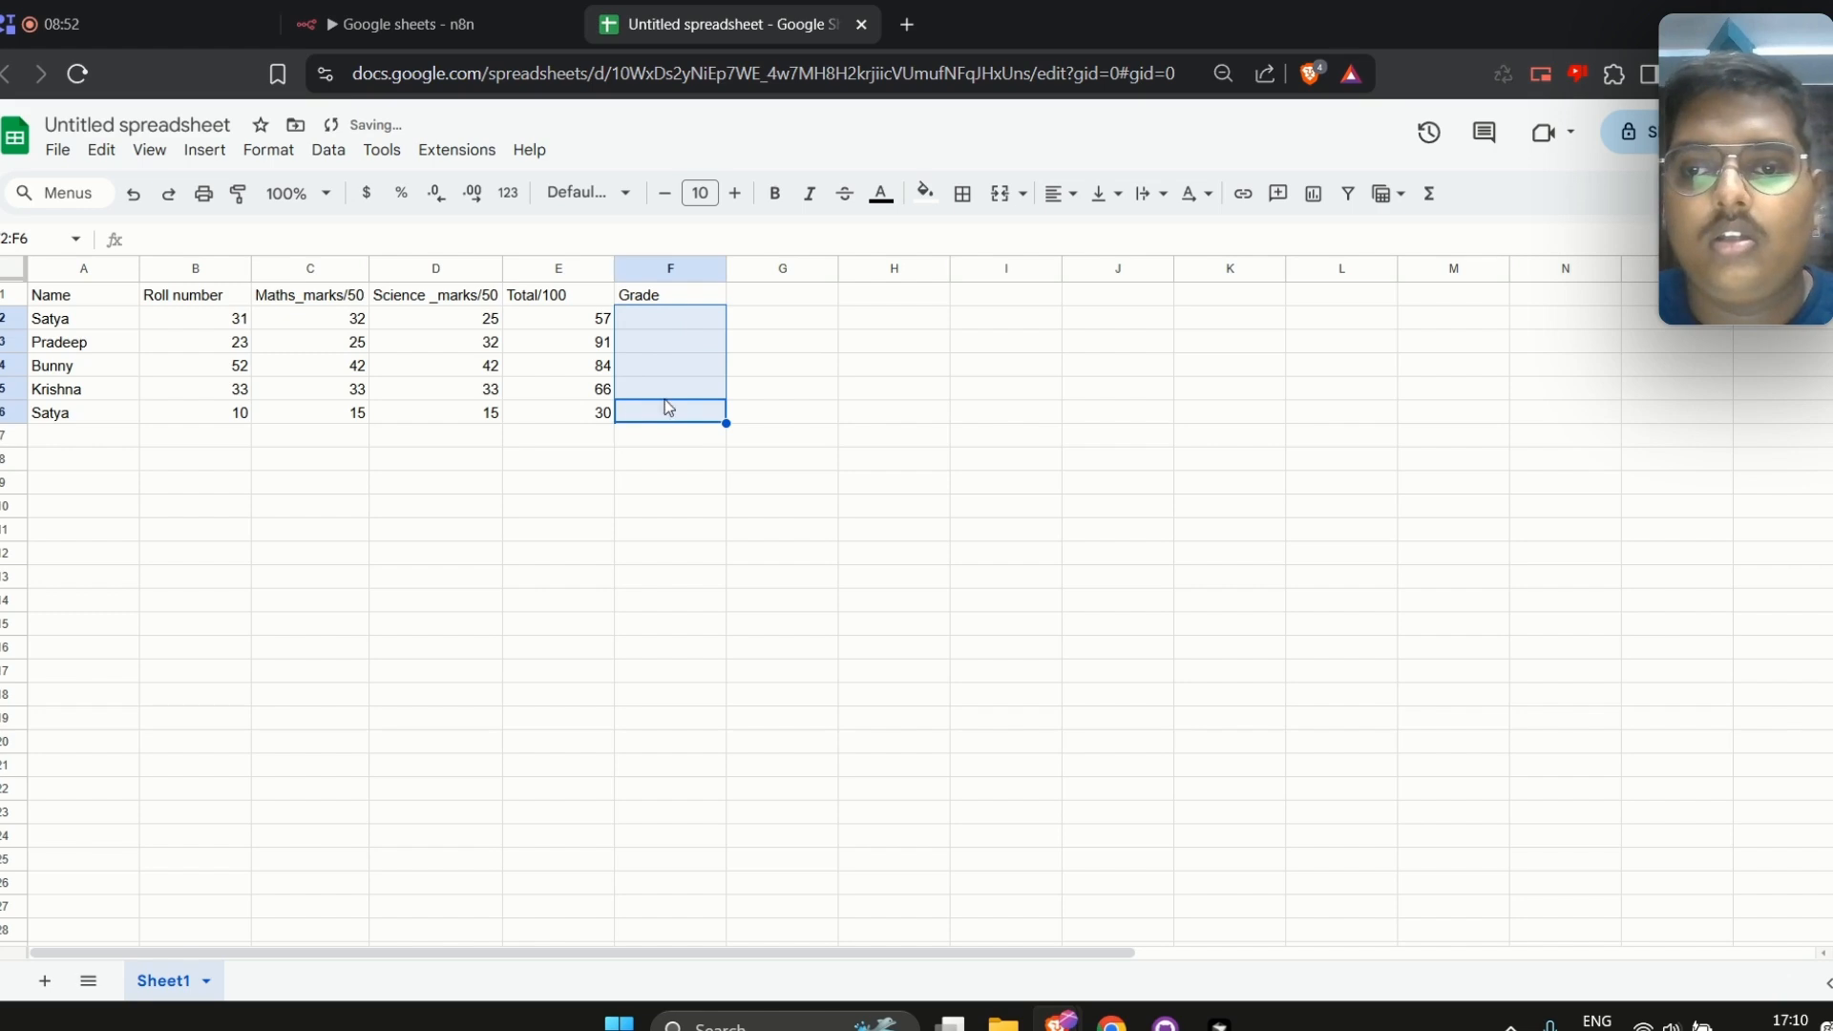
# Copy the student rows 2 to 6 across columns A to E and paste them starting at row 7
pyautogui.moveTo(585, 416); pyautogui.dragTo(106, 311)
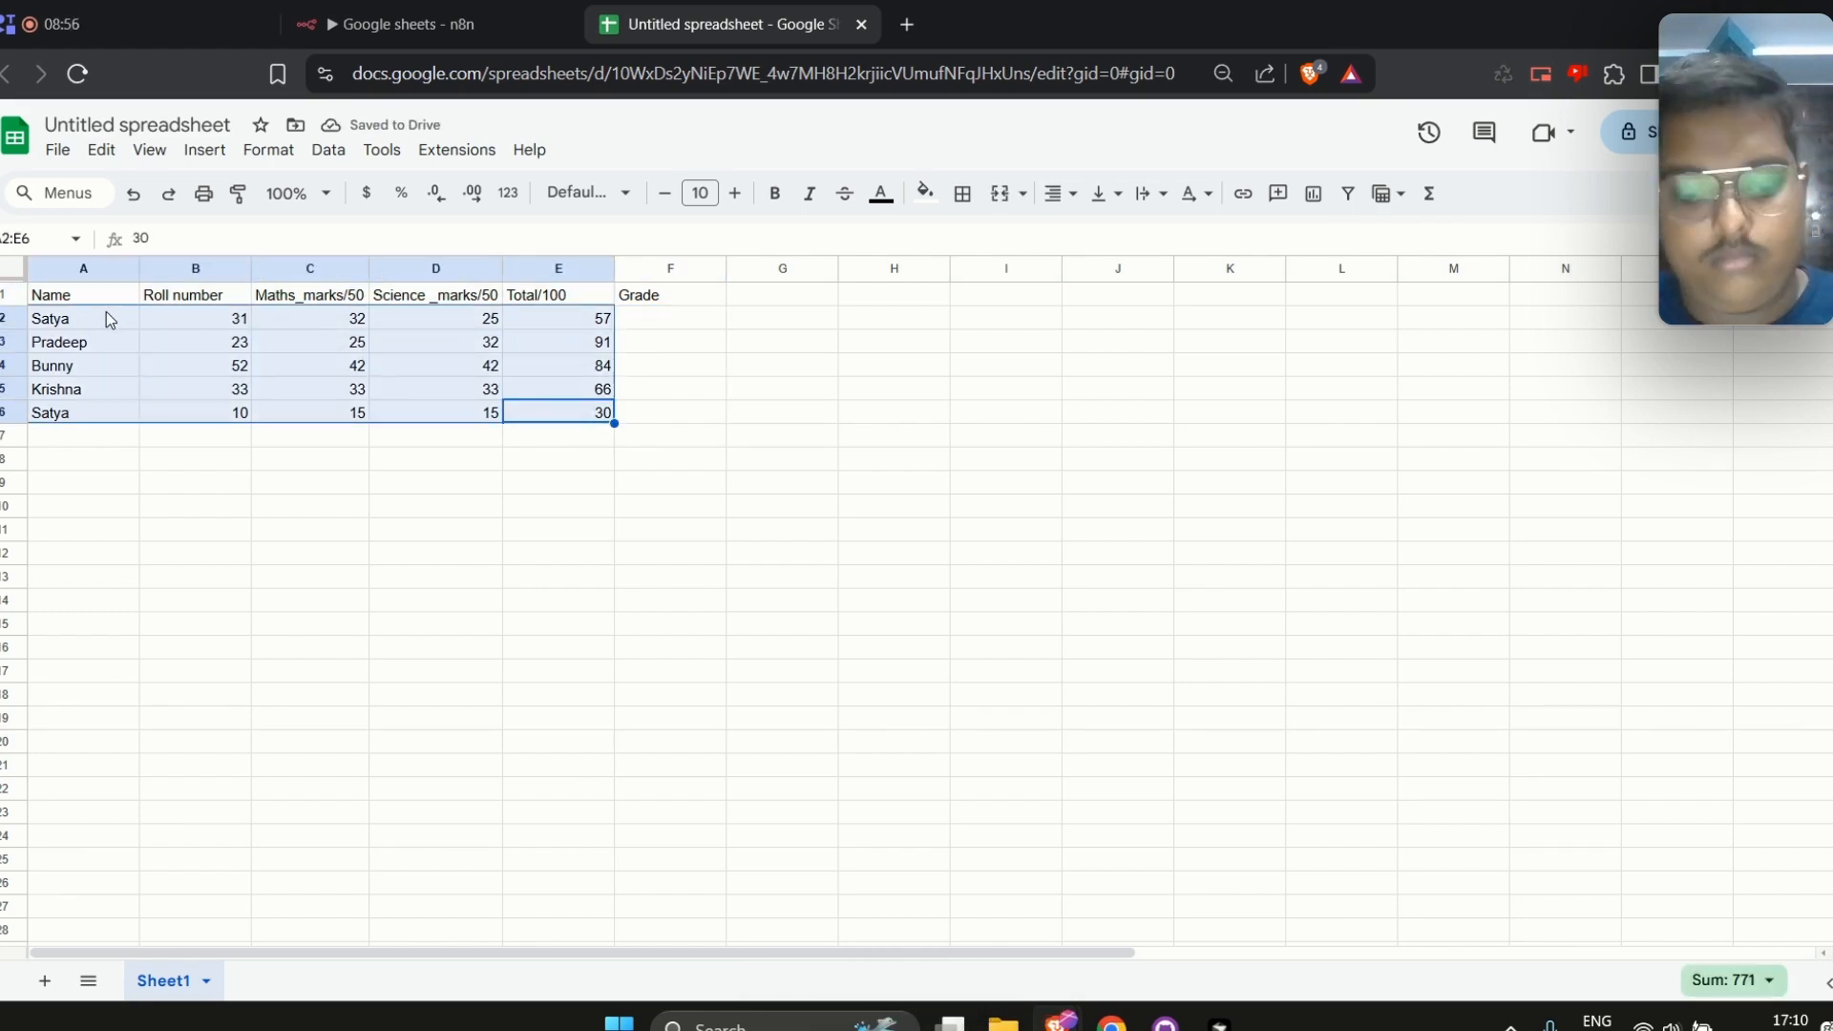
pyautogui.hotkey('ctrl', 'c')
pyautogui.click(109, 441)
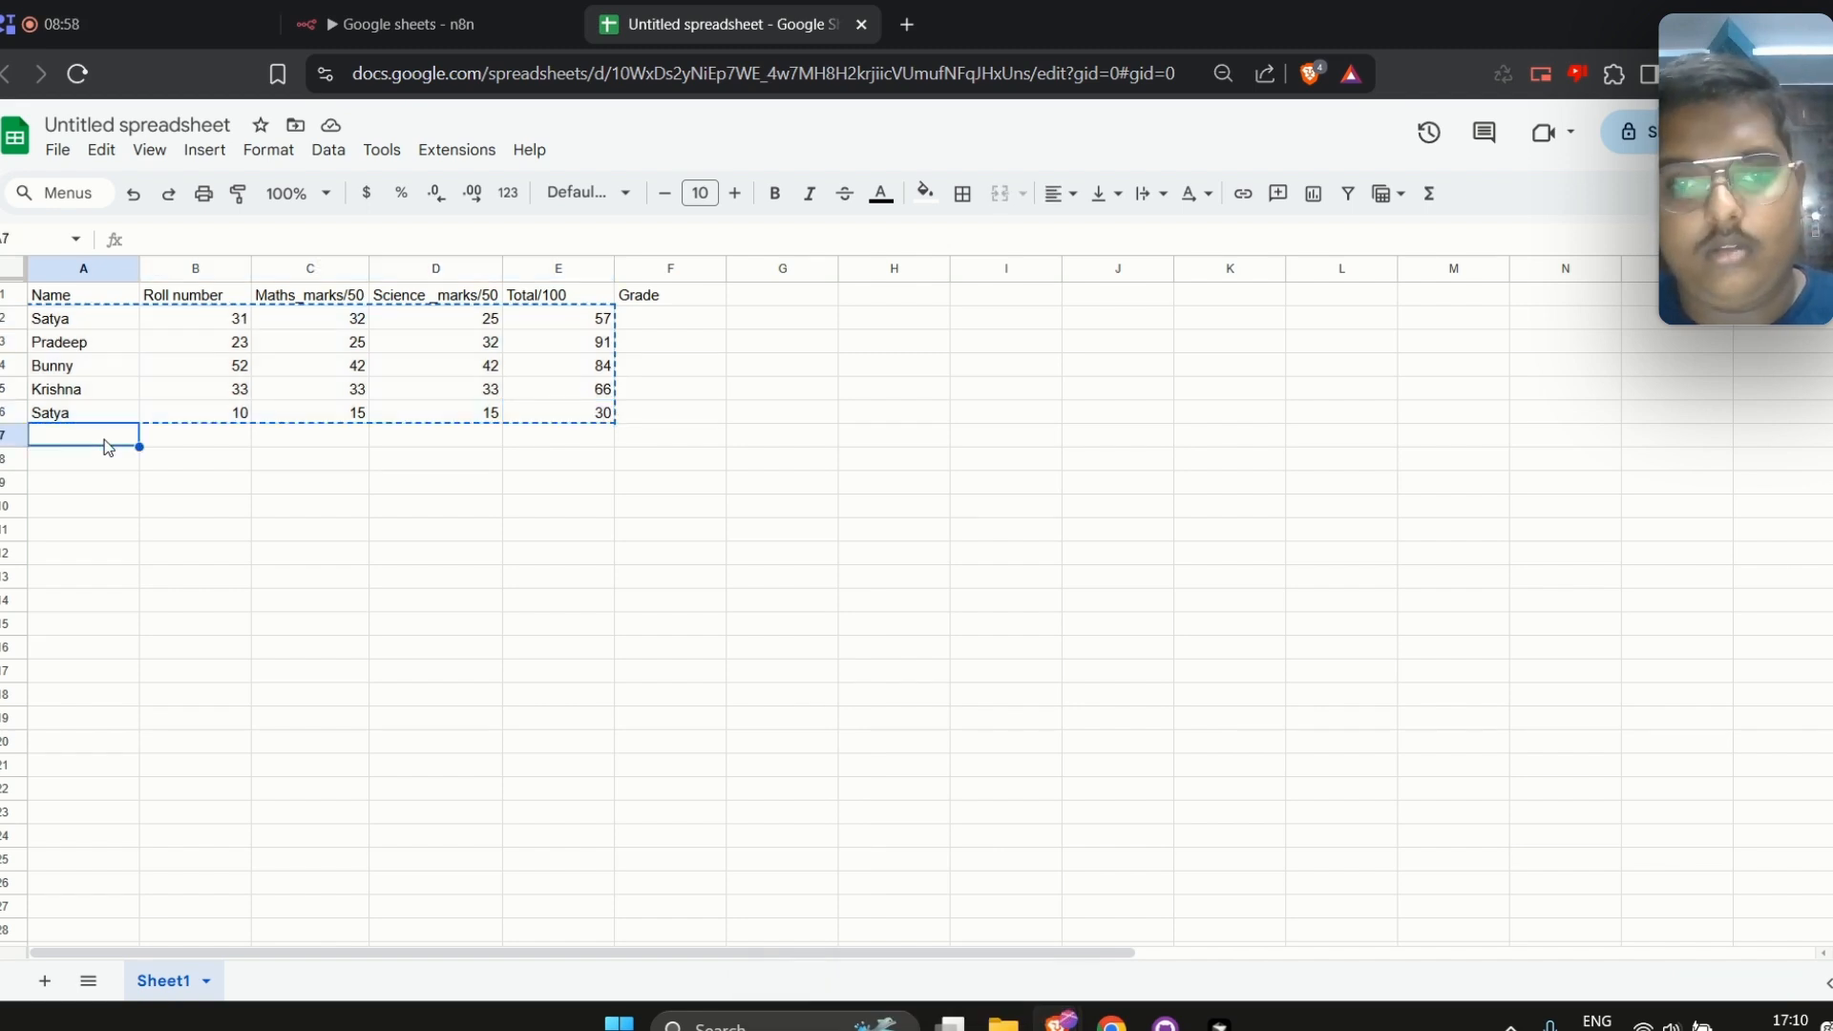
pyautogui.hotkey('ctrl', 'v')
pyautogui.click(777, 340)
# Execute the workflow from the n8n canvas
pyautogui.click(401, 24)
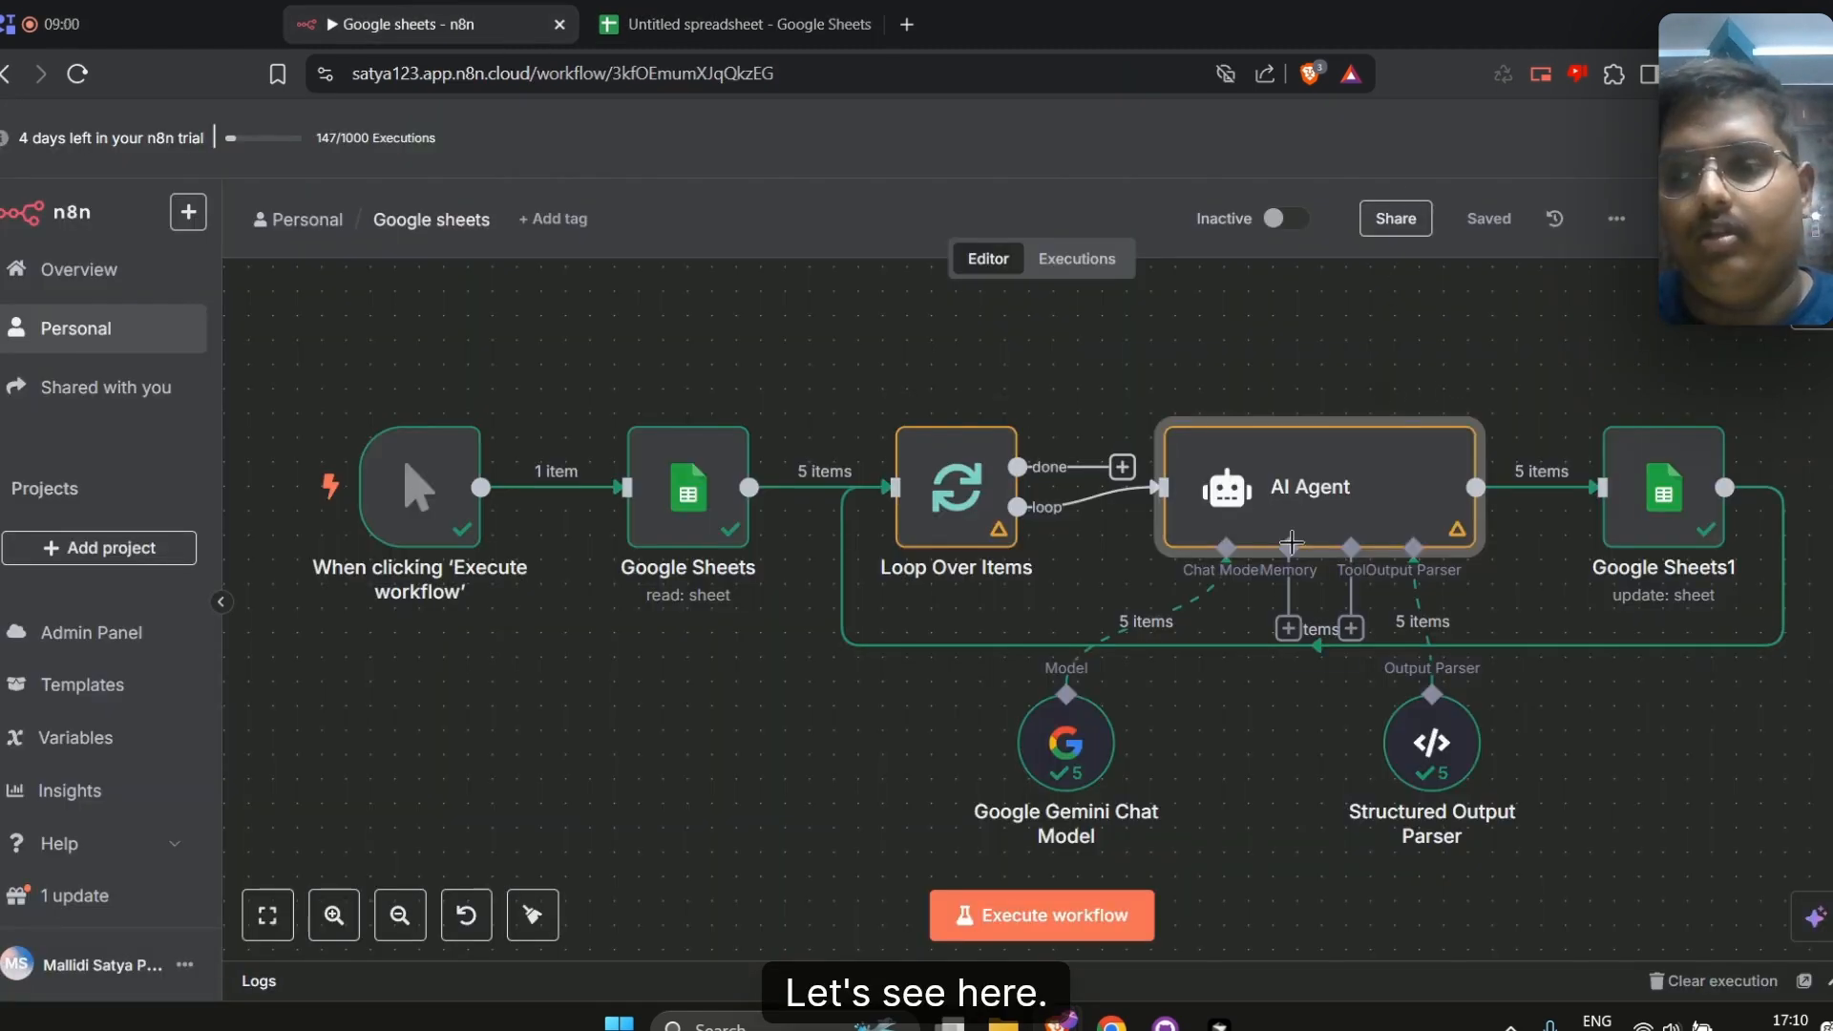
pyautogui.click(1098, 907)
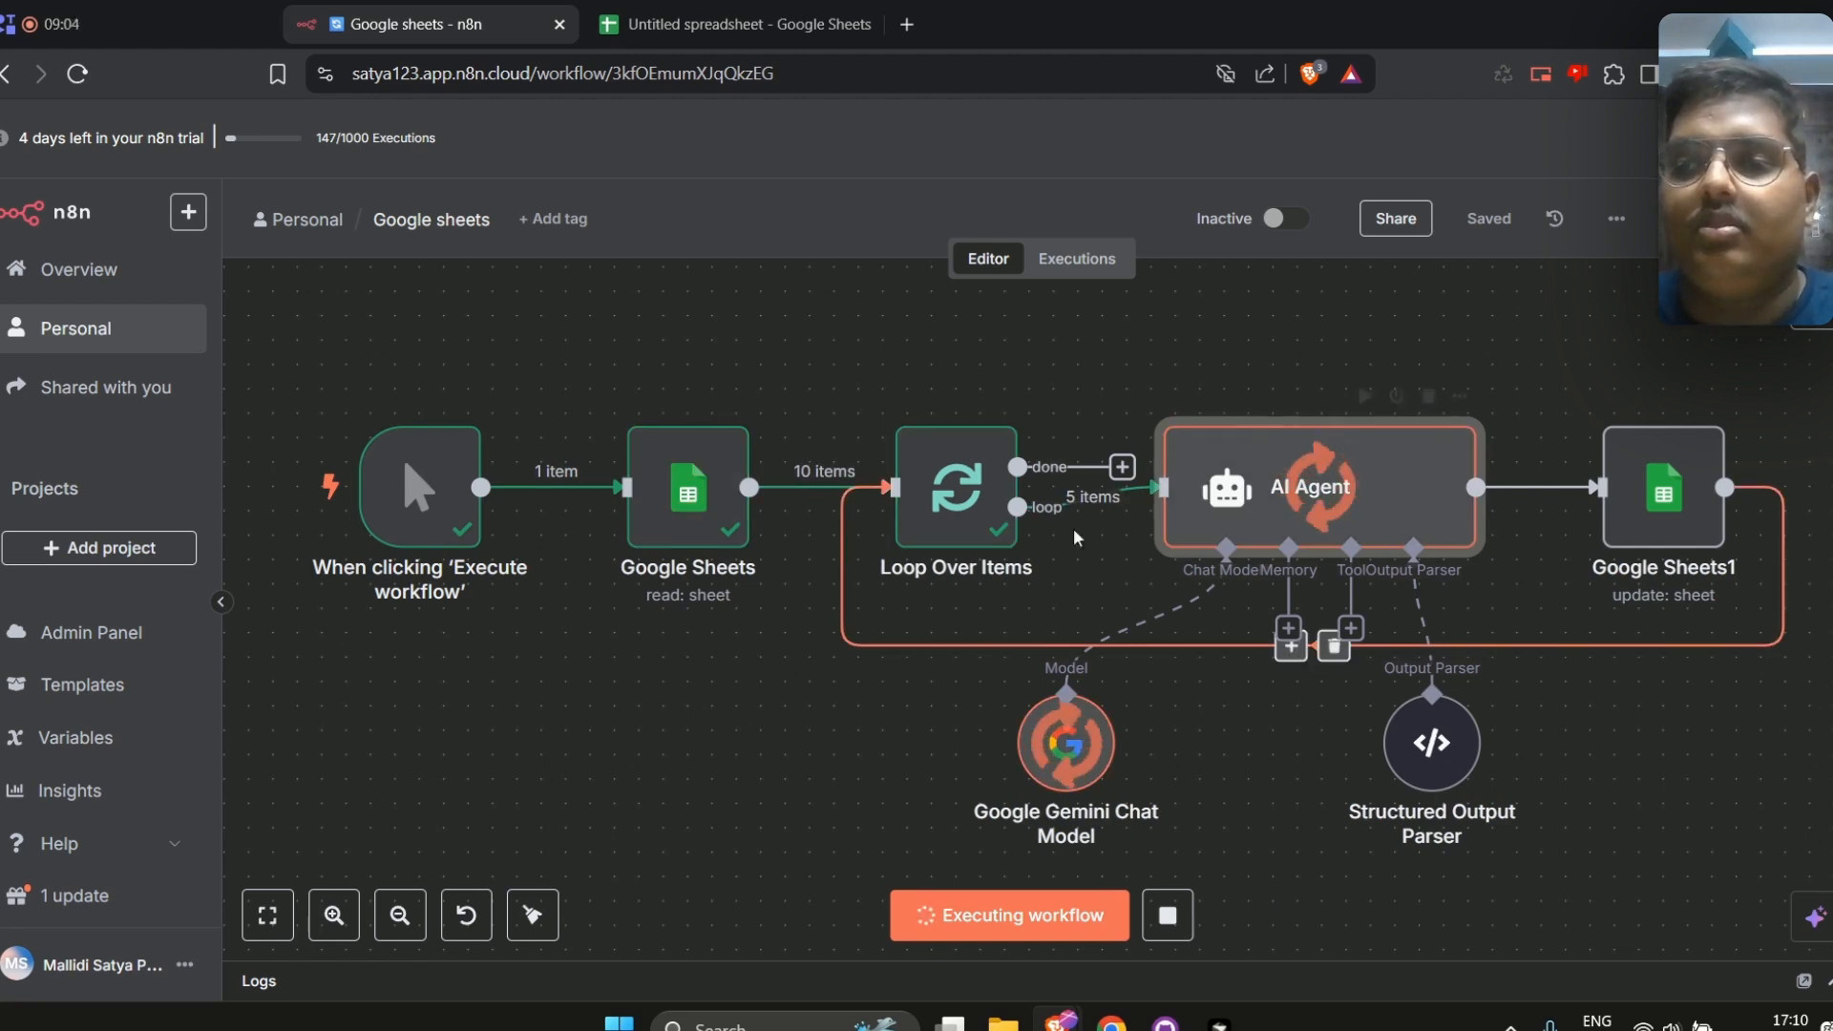
pyautogui.scroll(-1, 1785, 752)
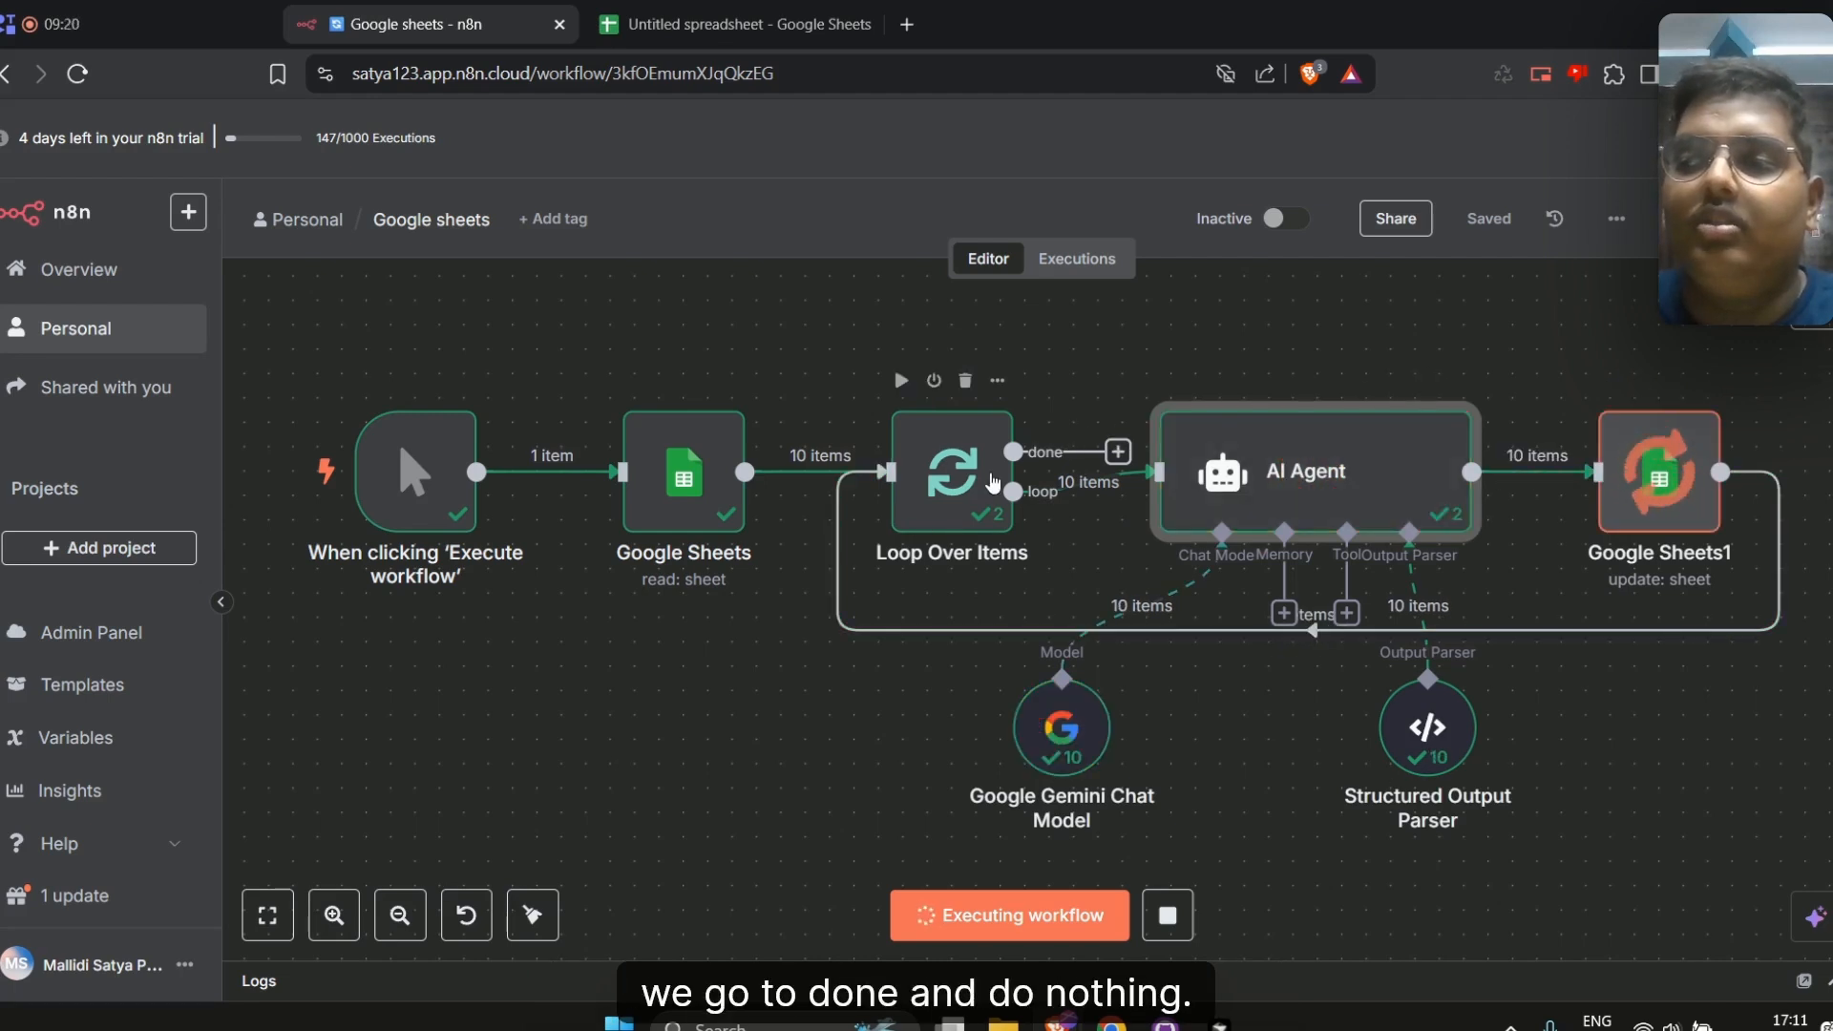
# Check the spreadsheet's Grade column for the values written by the workflow
pyautogui.click(730, 24)
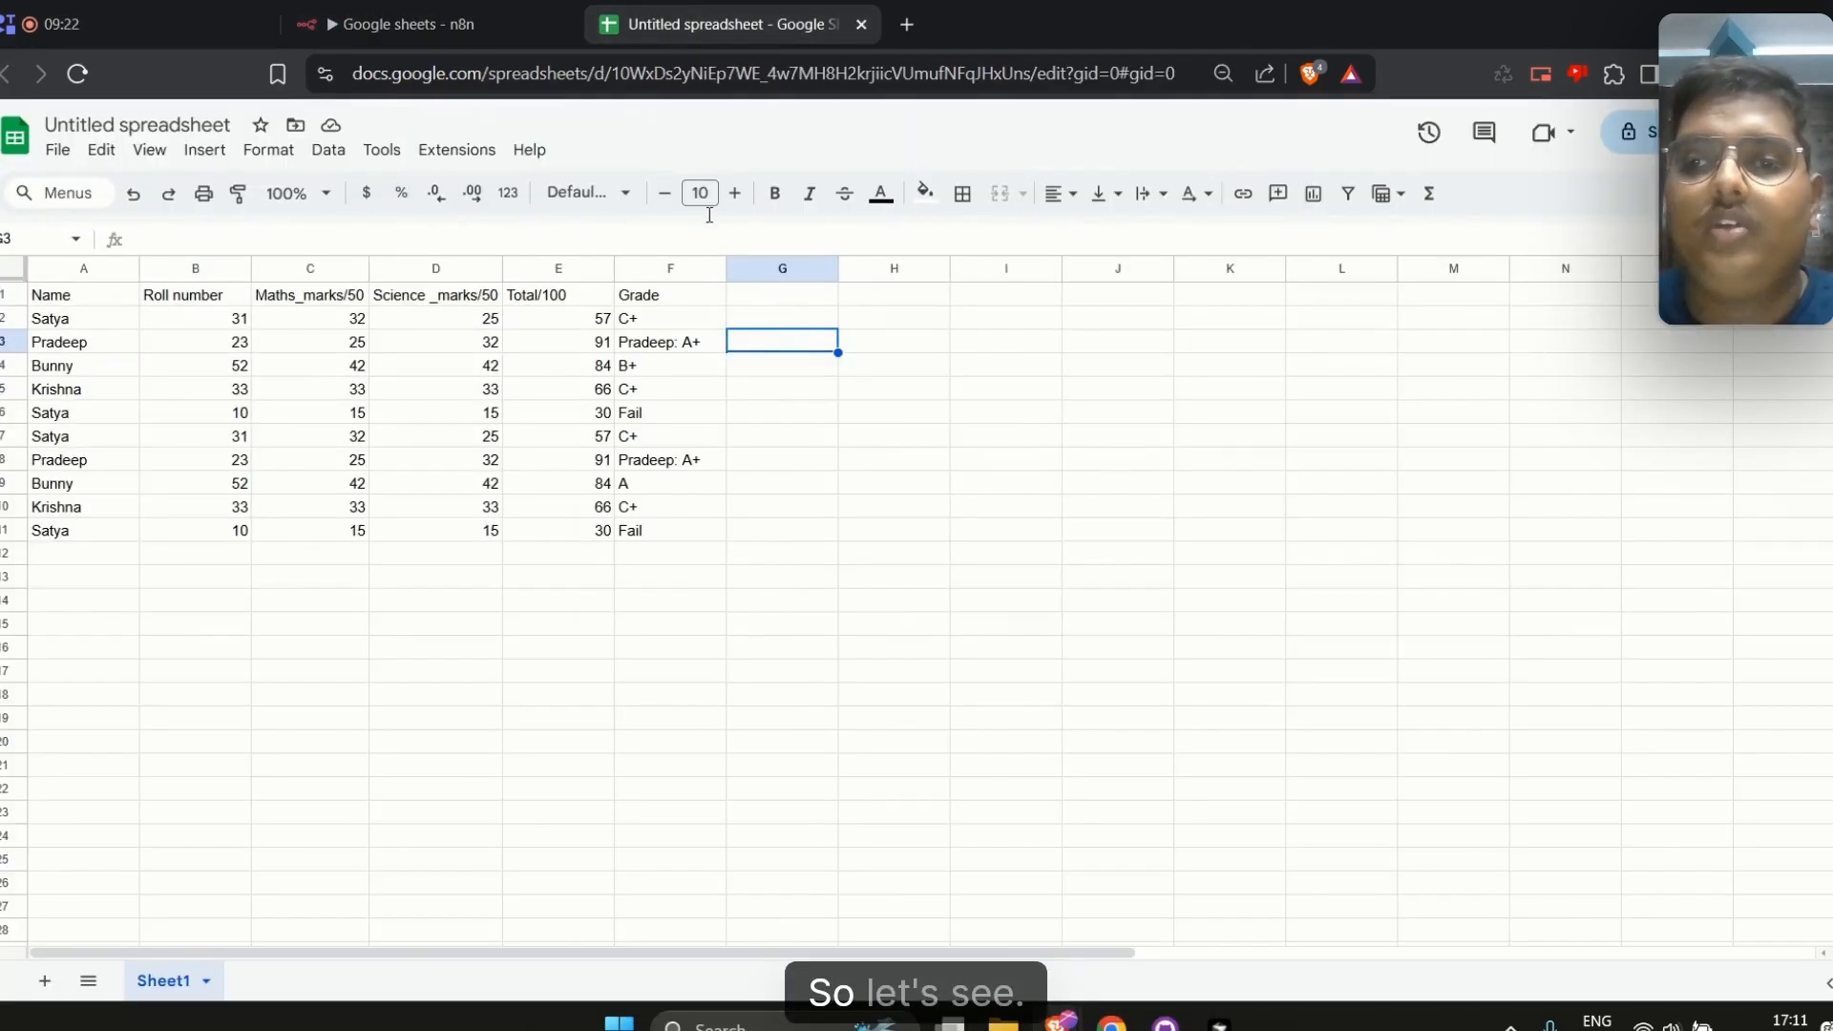
pyautogui.click(688, 345)
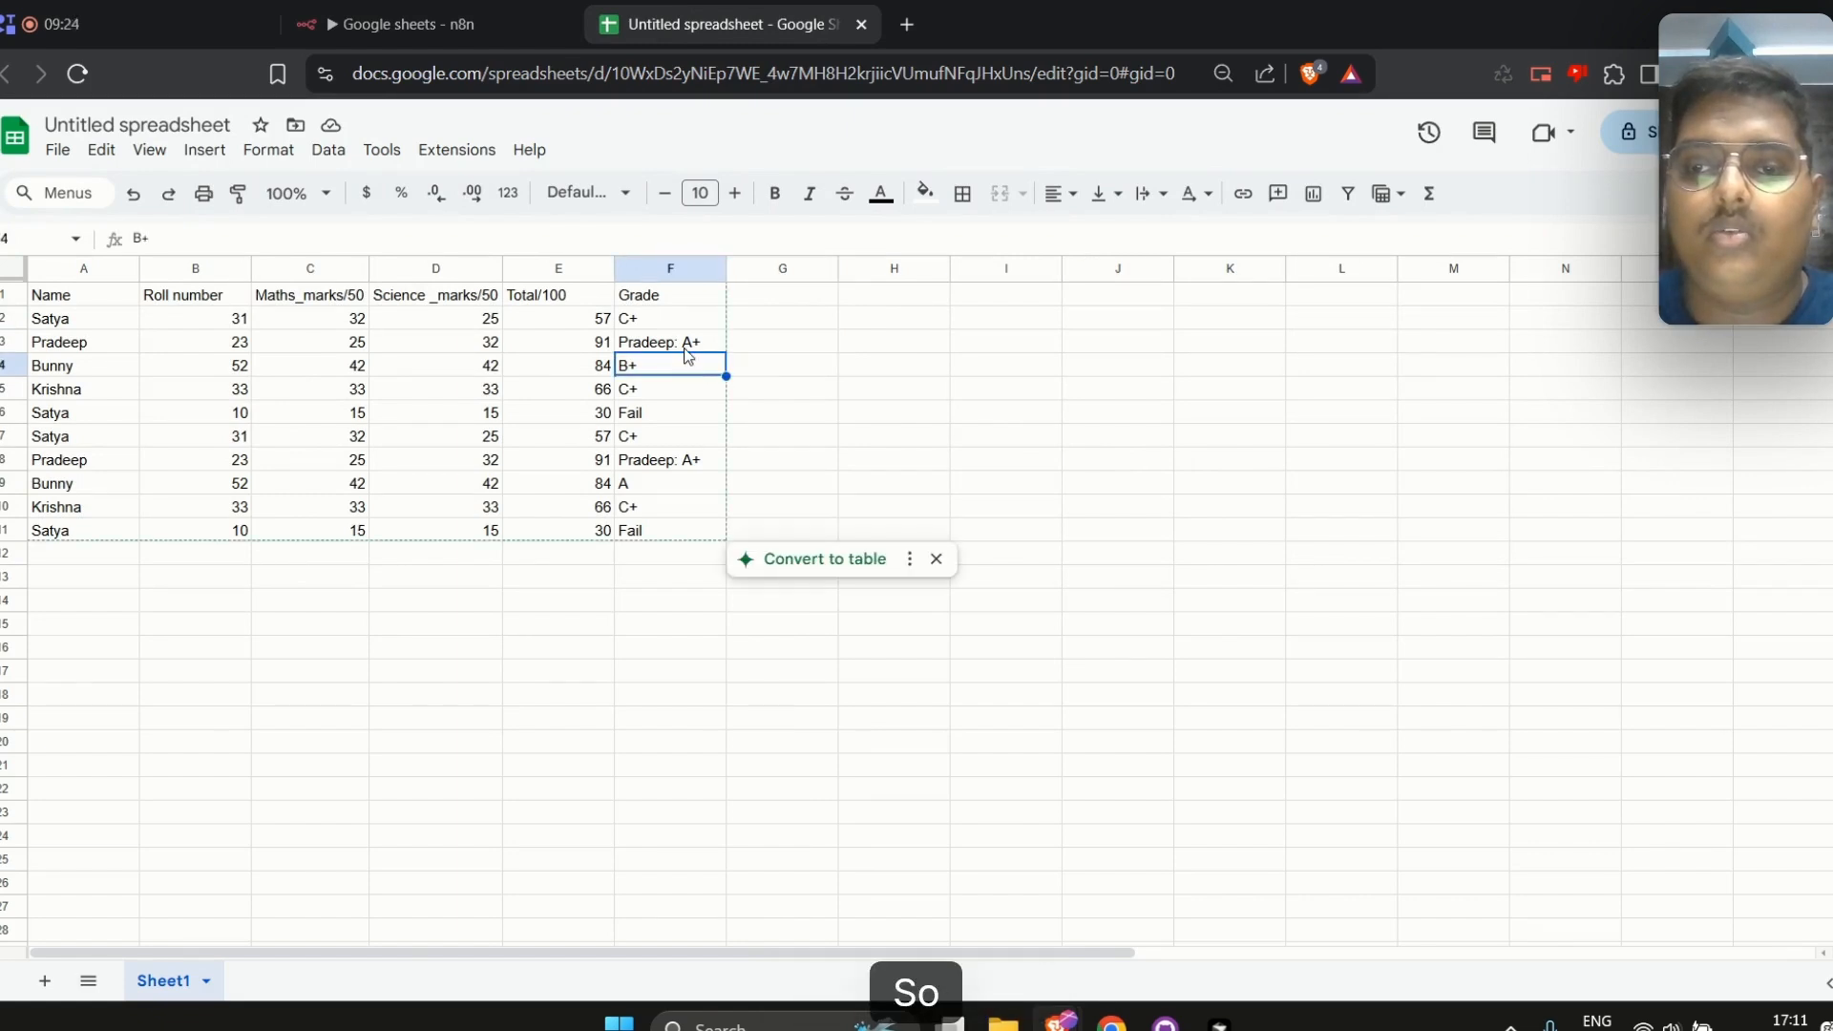
pyautogui.click(681, 470)
# Append "Only give me grades and not names" as a new line in the AI Agent prompt and save the workflow
pyautogui.click(456, 16)
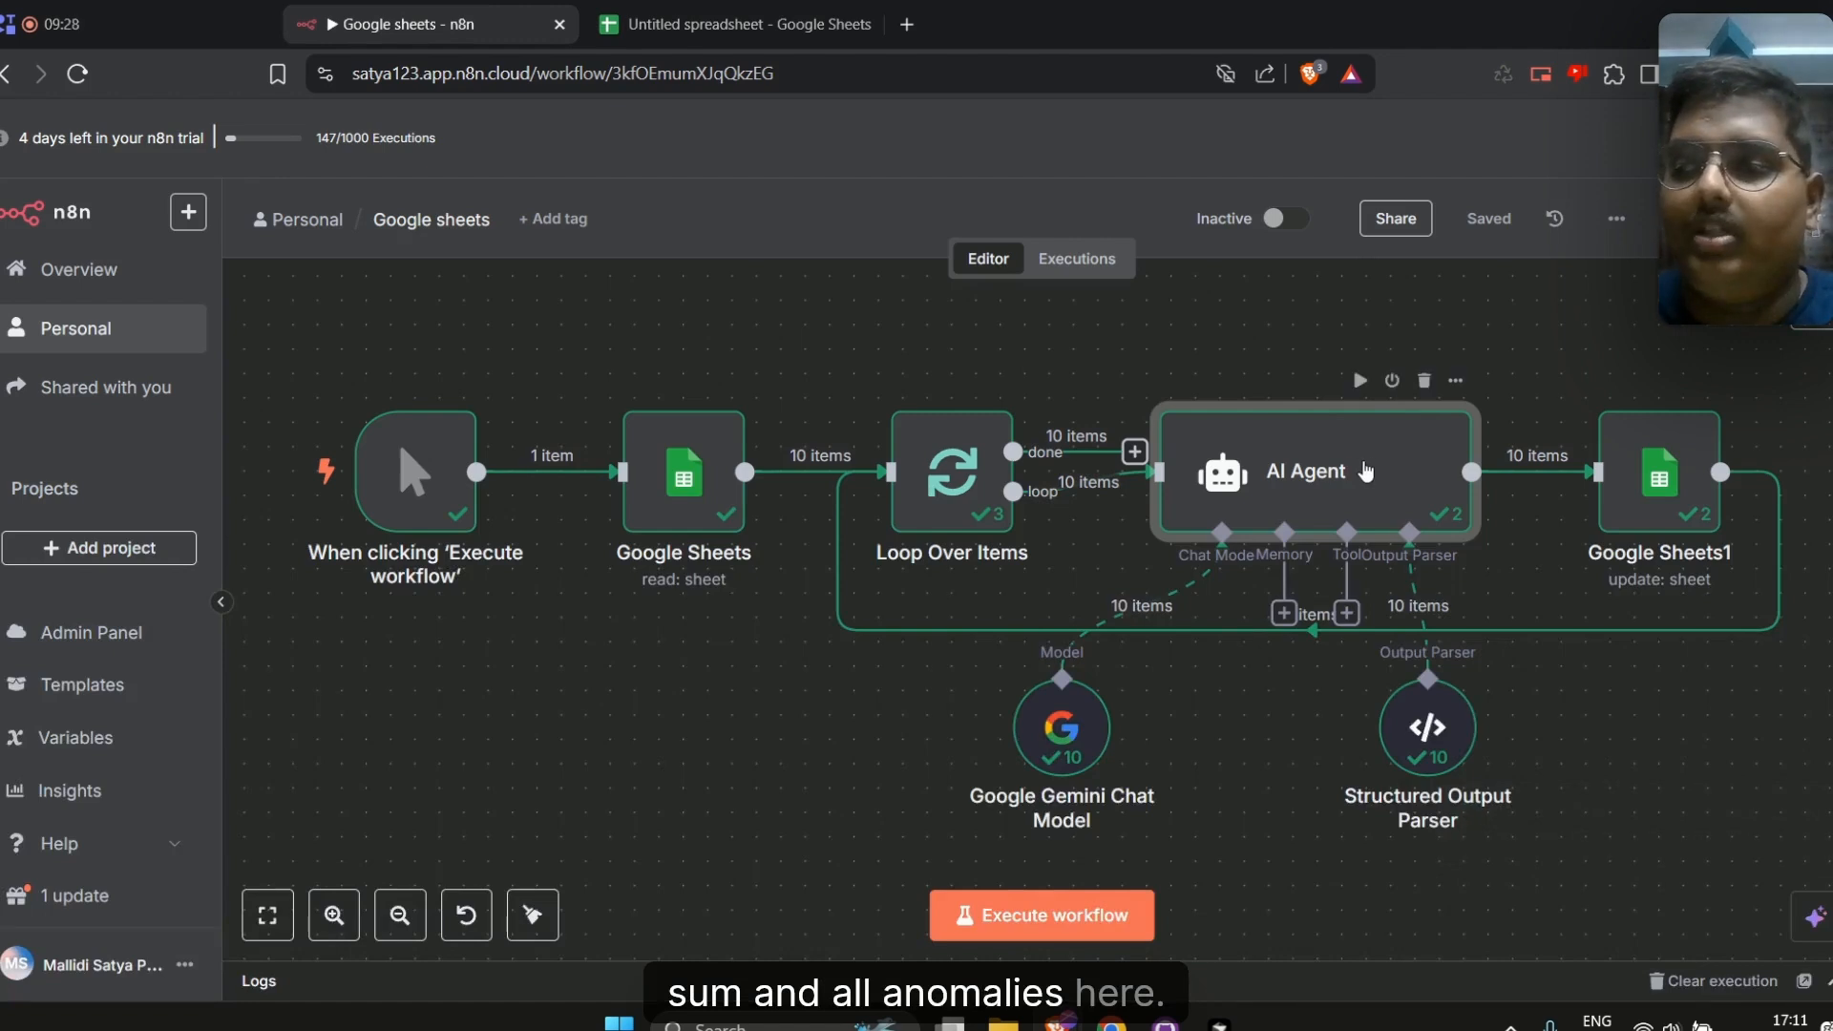
pyautogui.doubleClick(1366, 472)
pyautogui.scroll(-5, 791, 532)
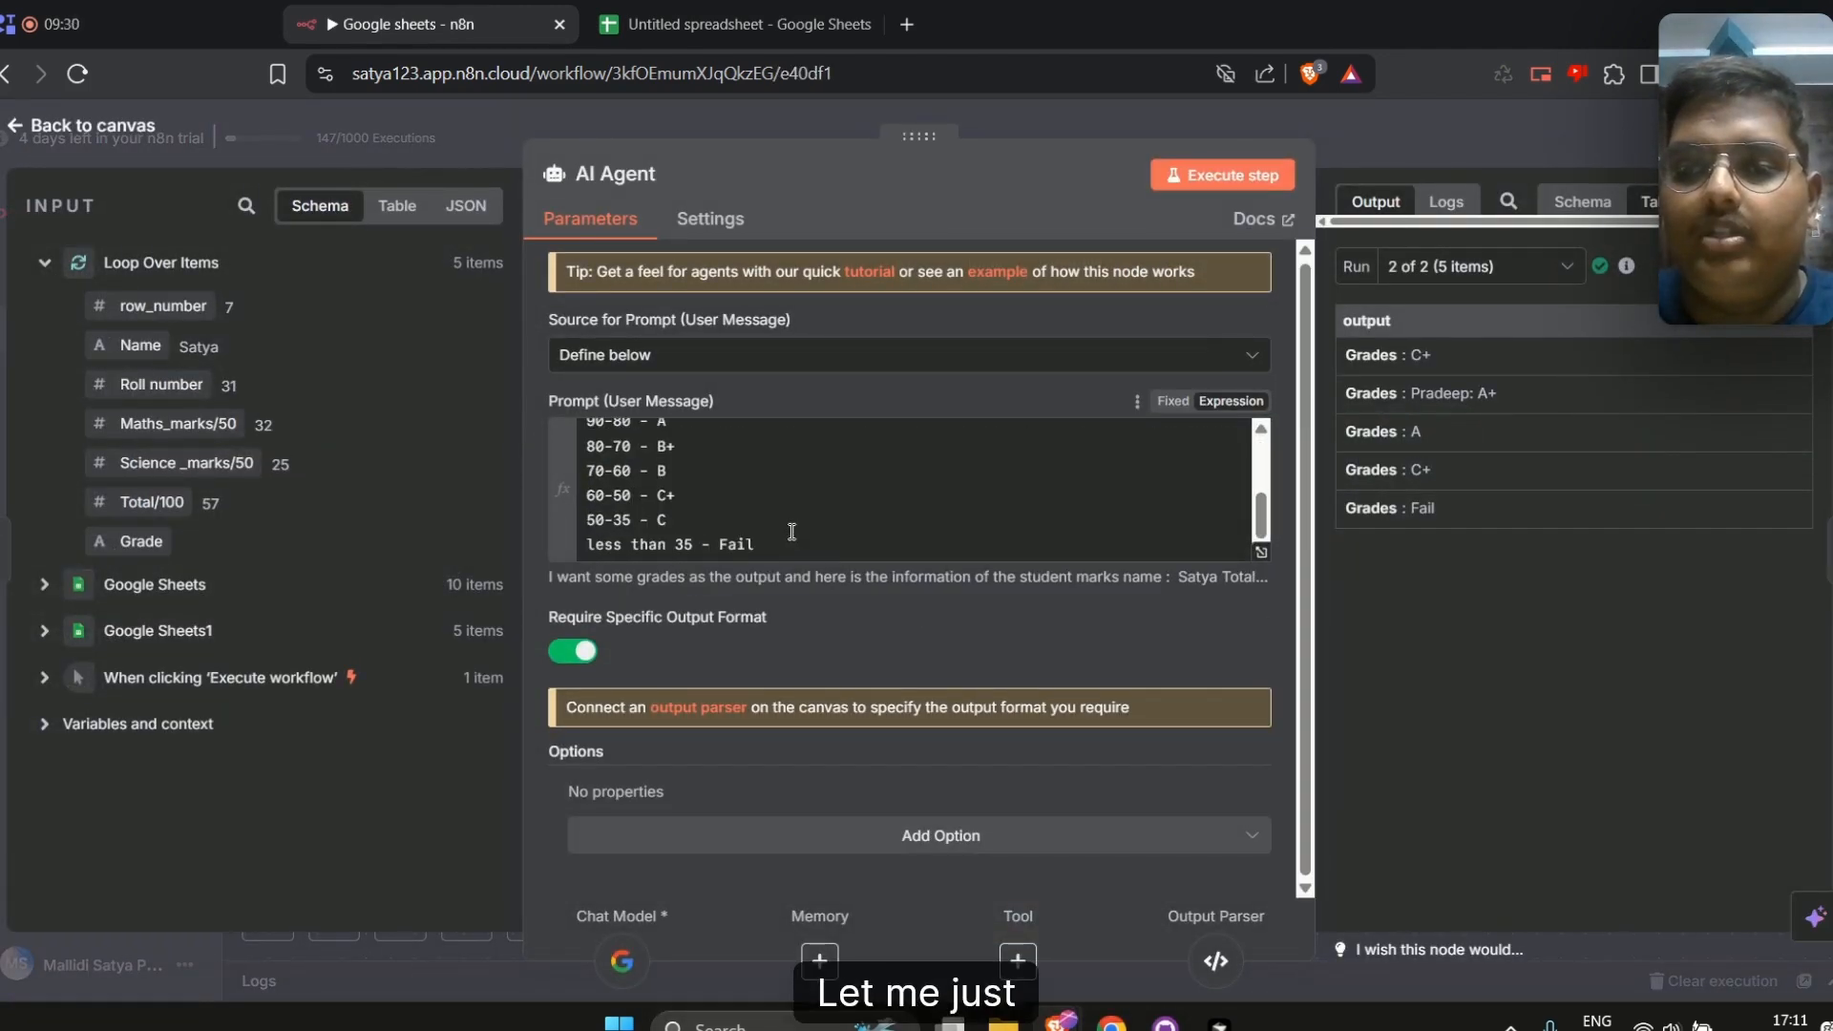
pyautogui.click(792, 531)
pyautogui.press('Return')
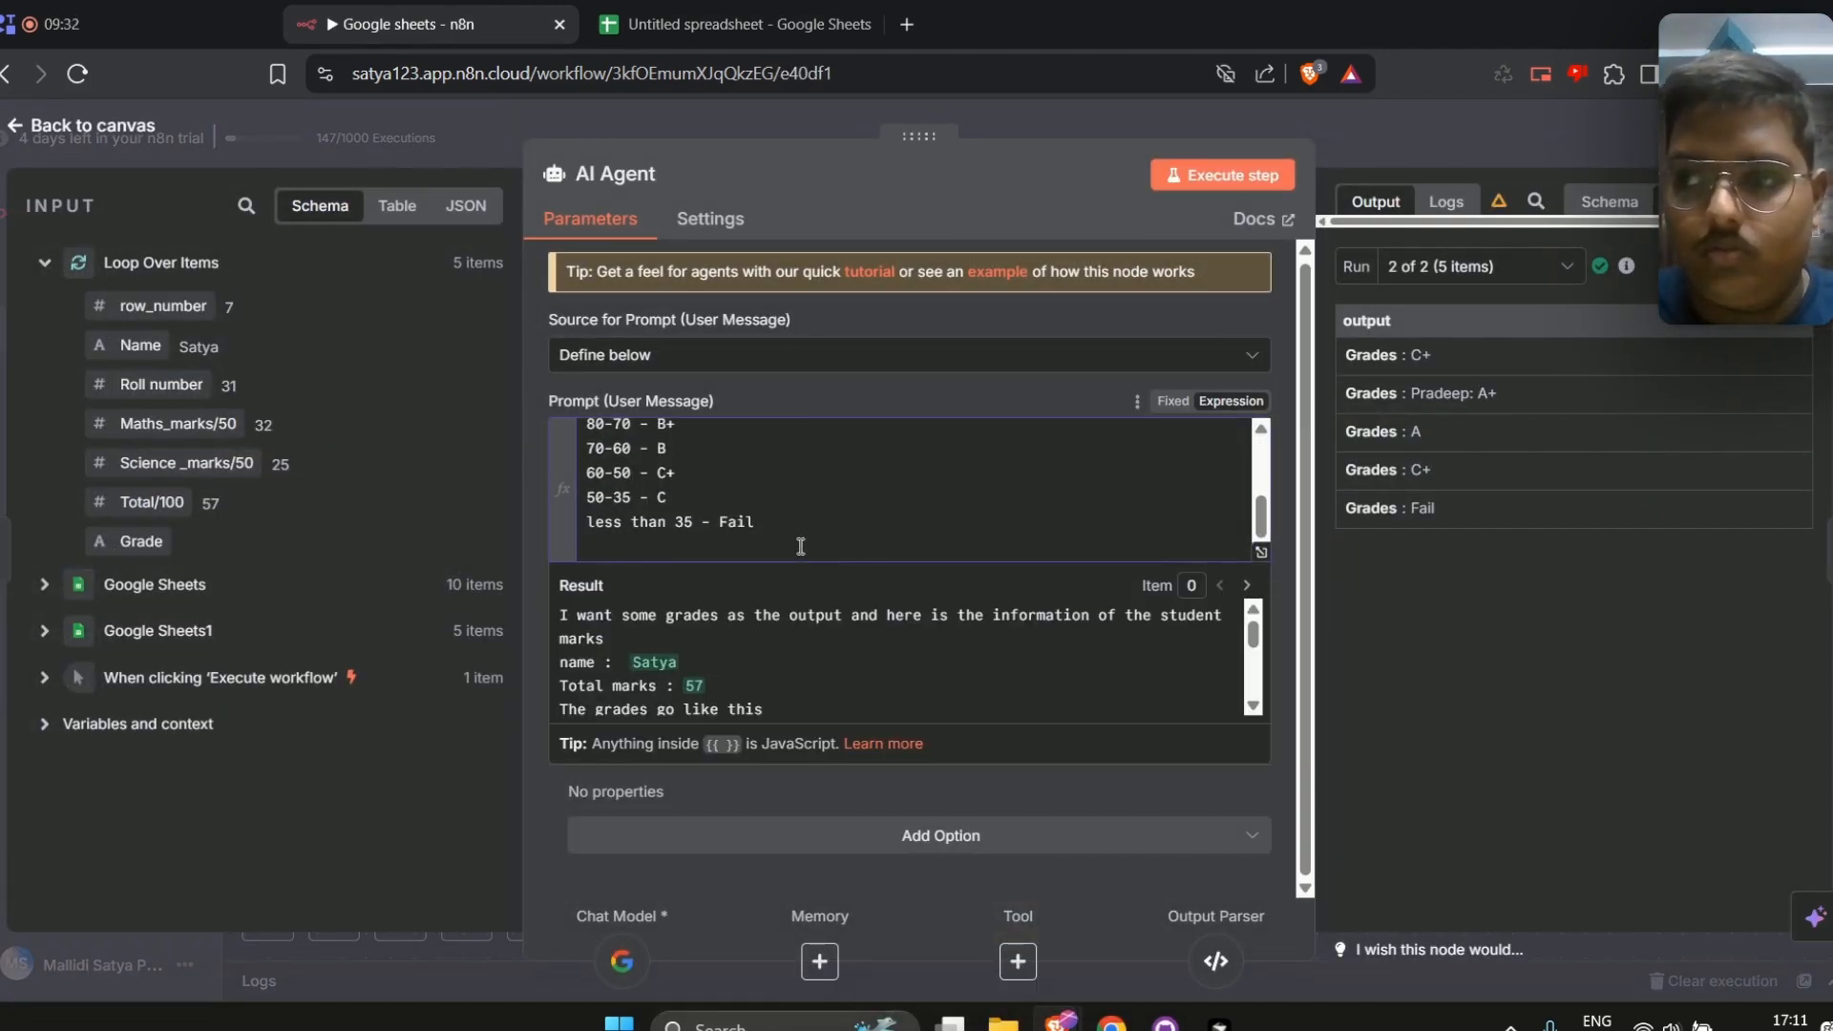
pyautogui.write('Only gi')
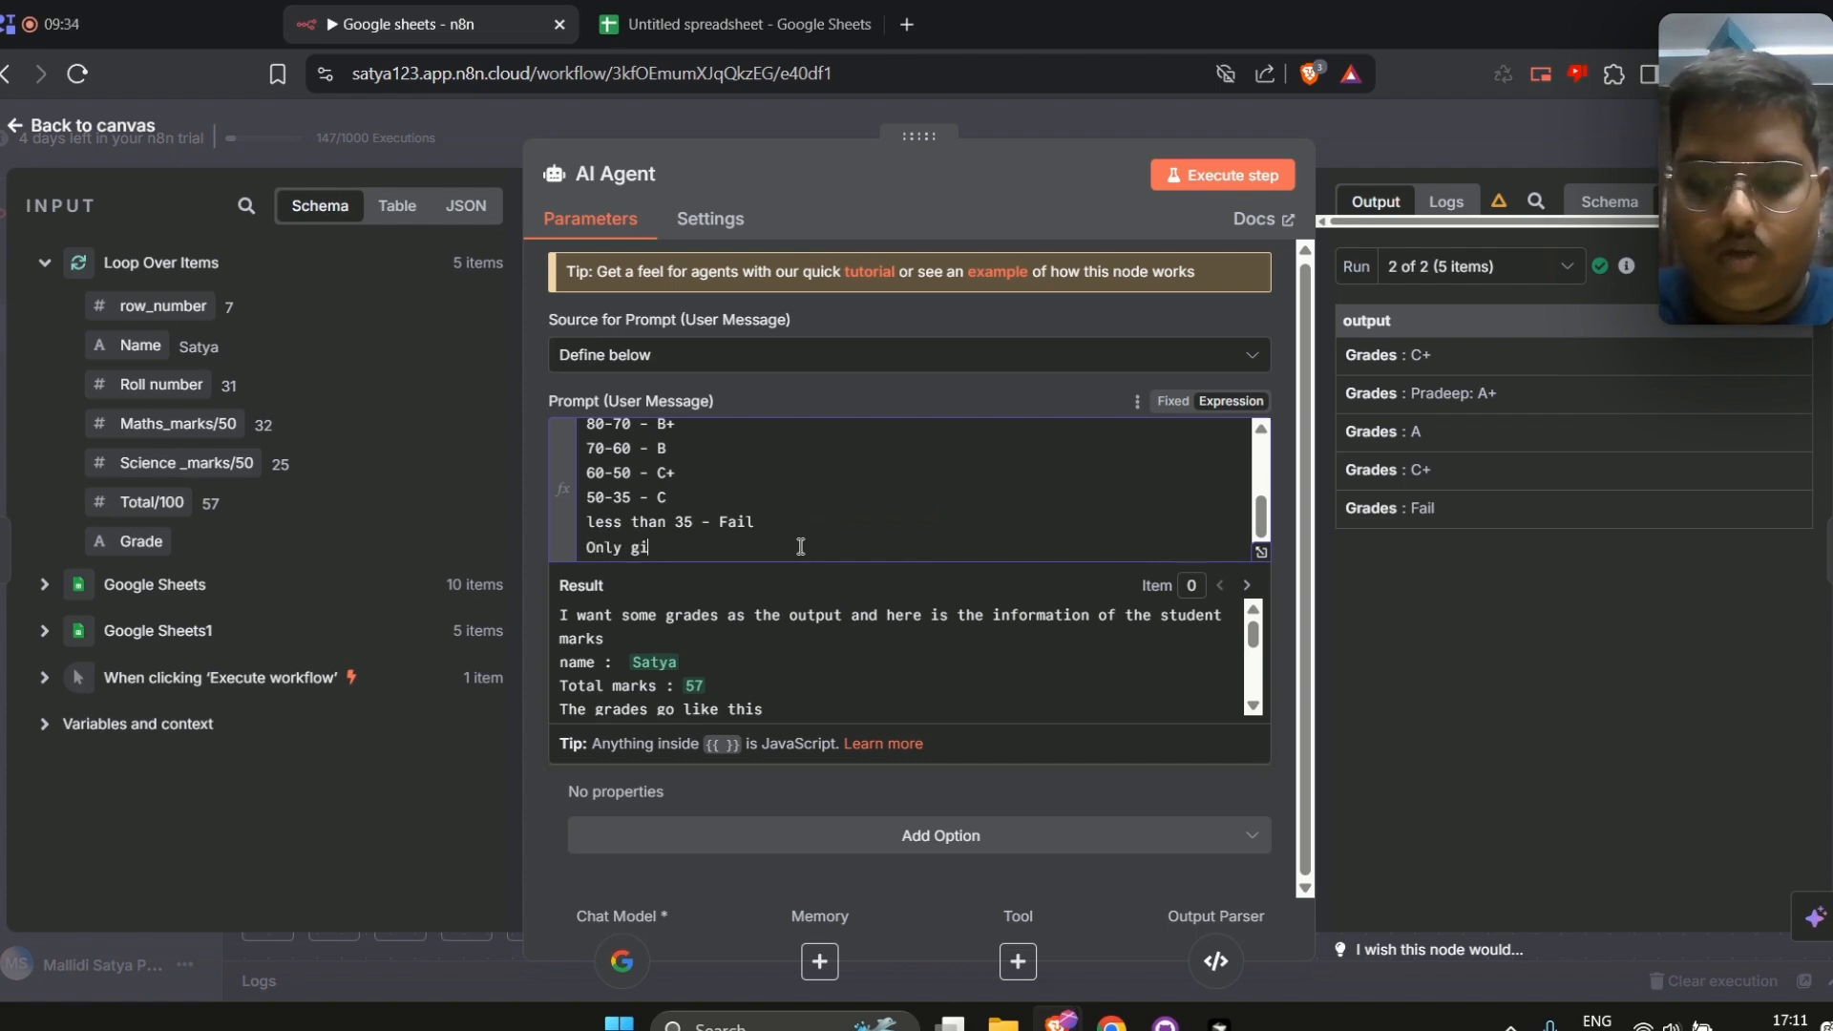
pyautogui.write('ve me grades')
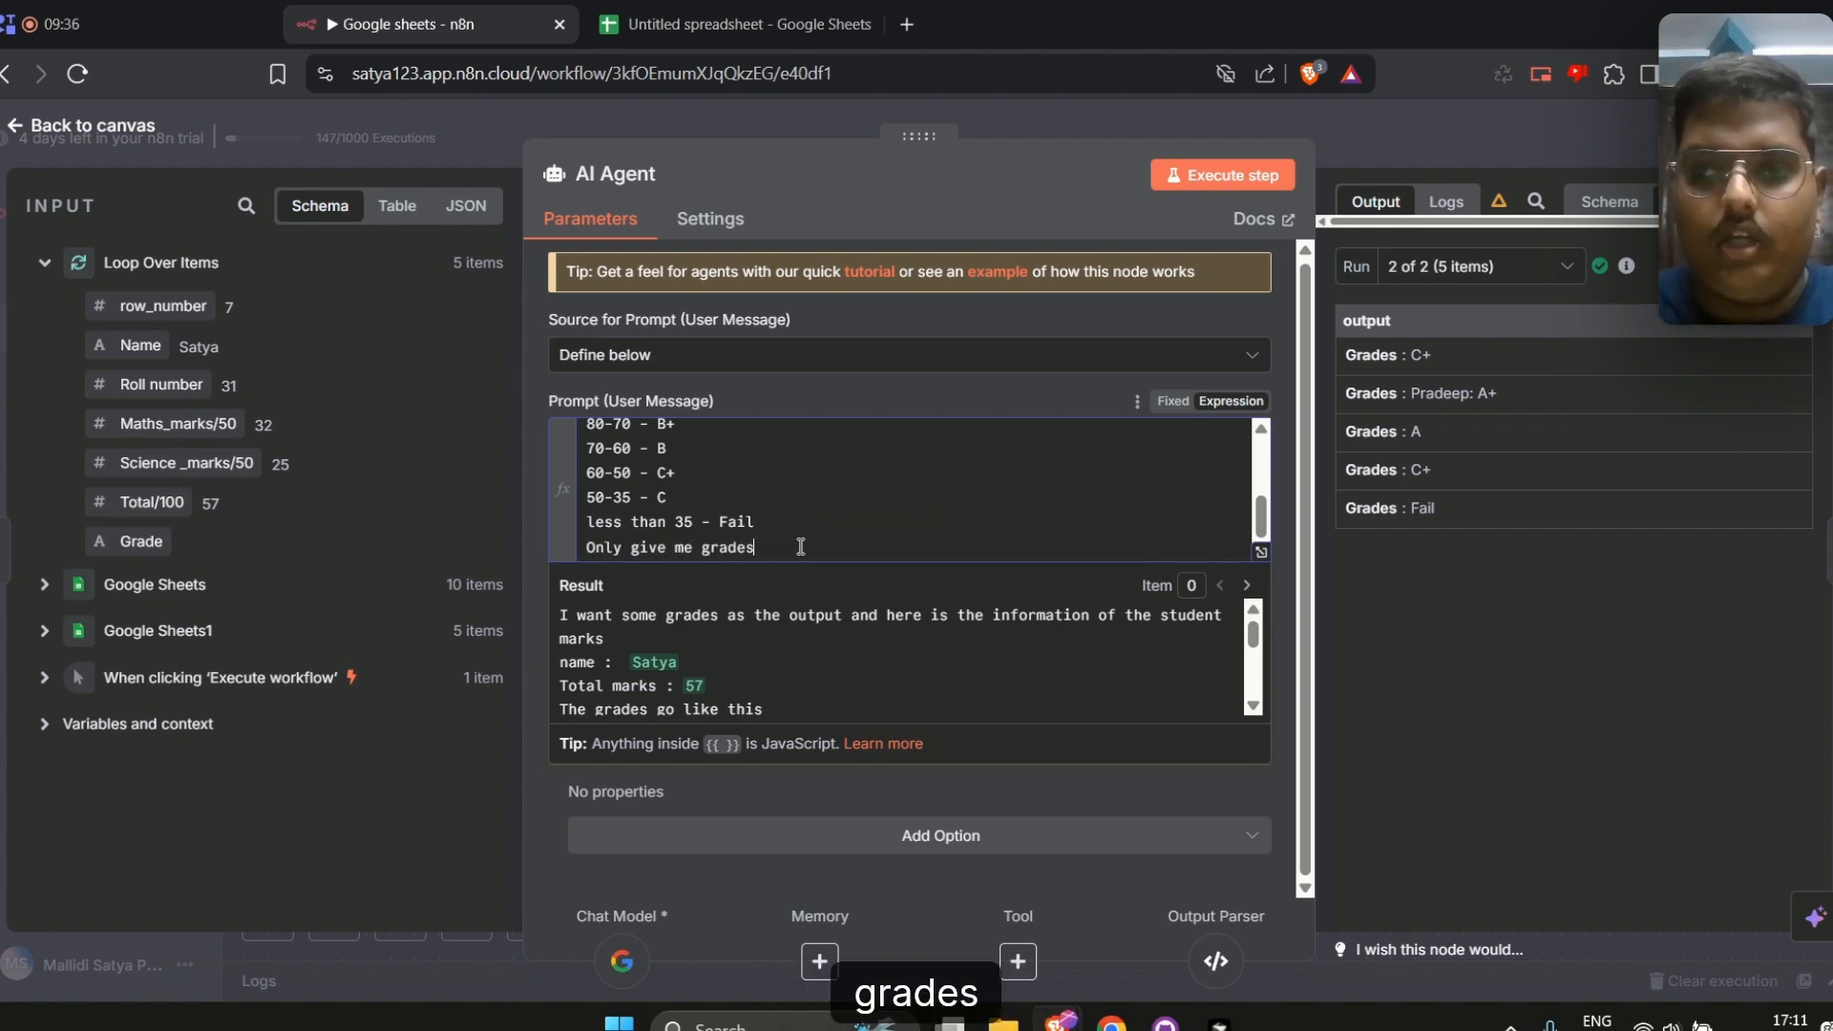
pyautogui.write(' and ')
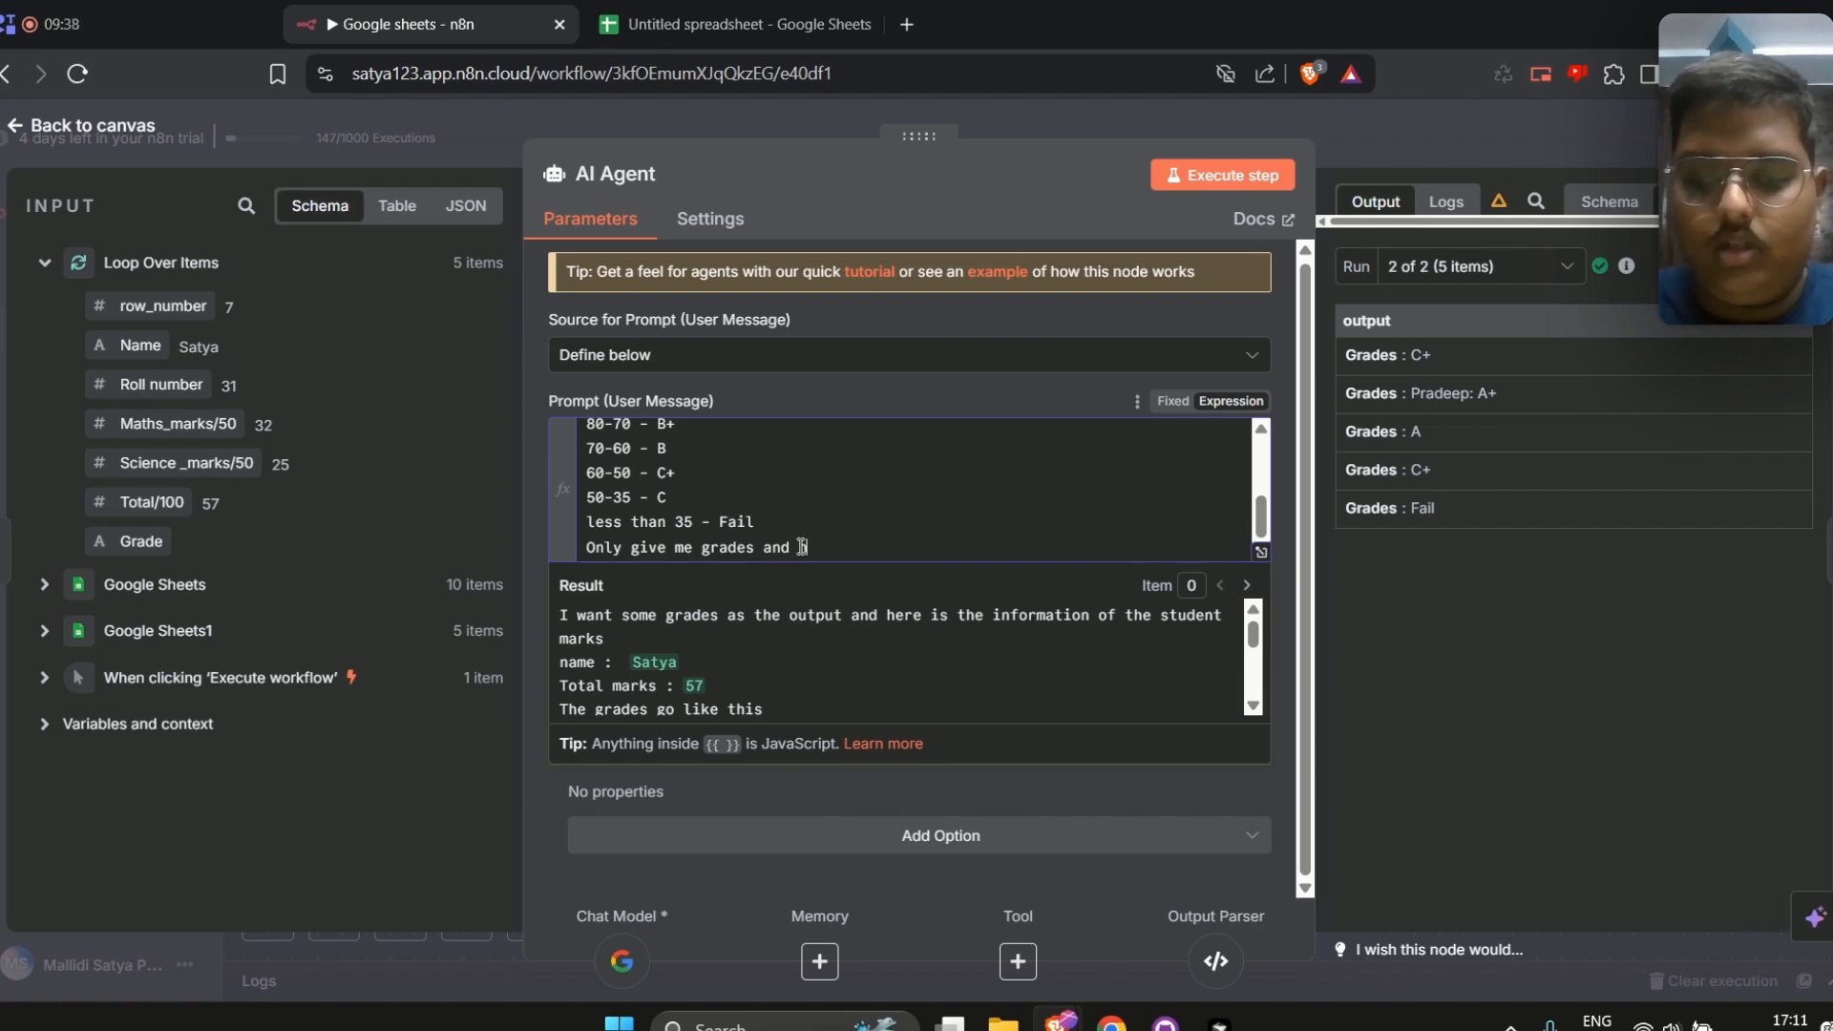
pyautogui.write('not names')
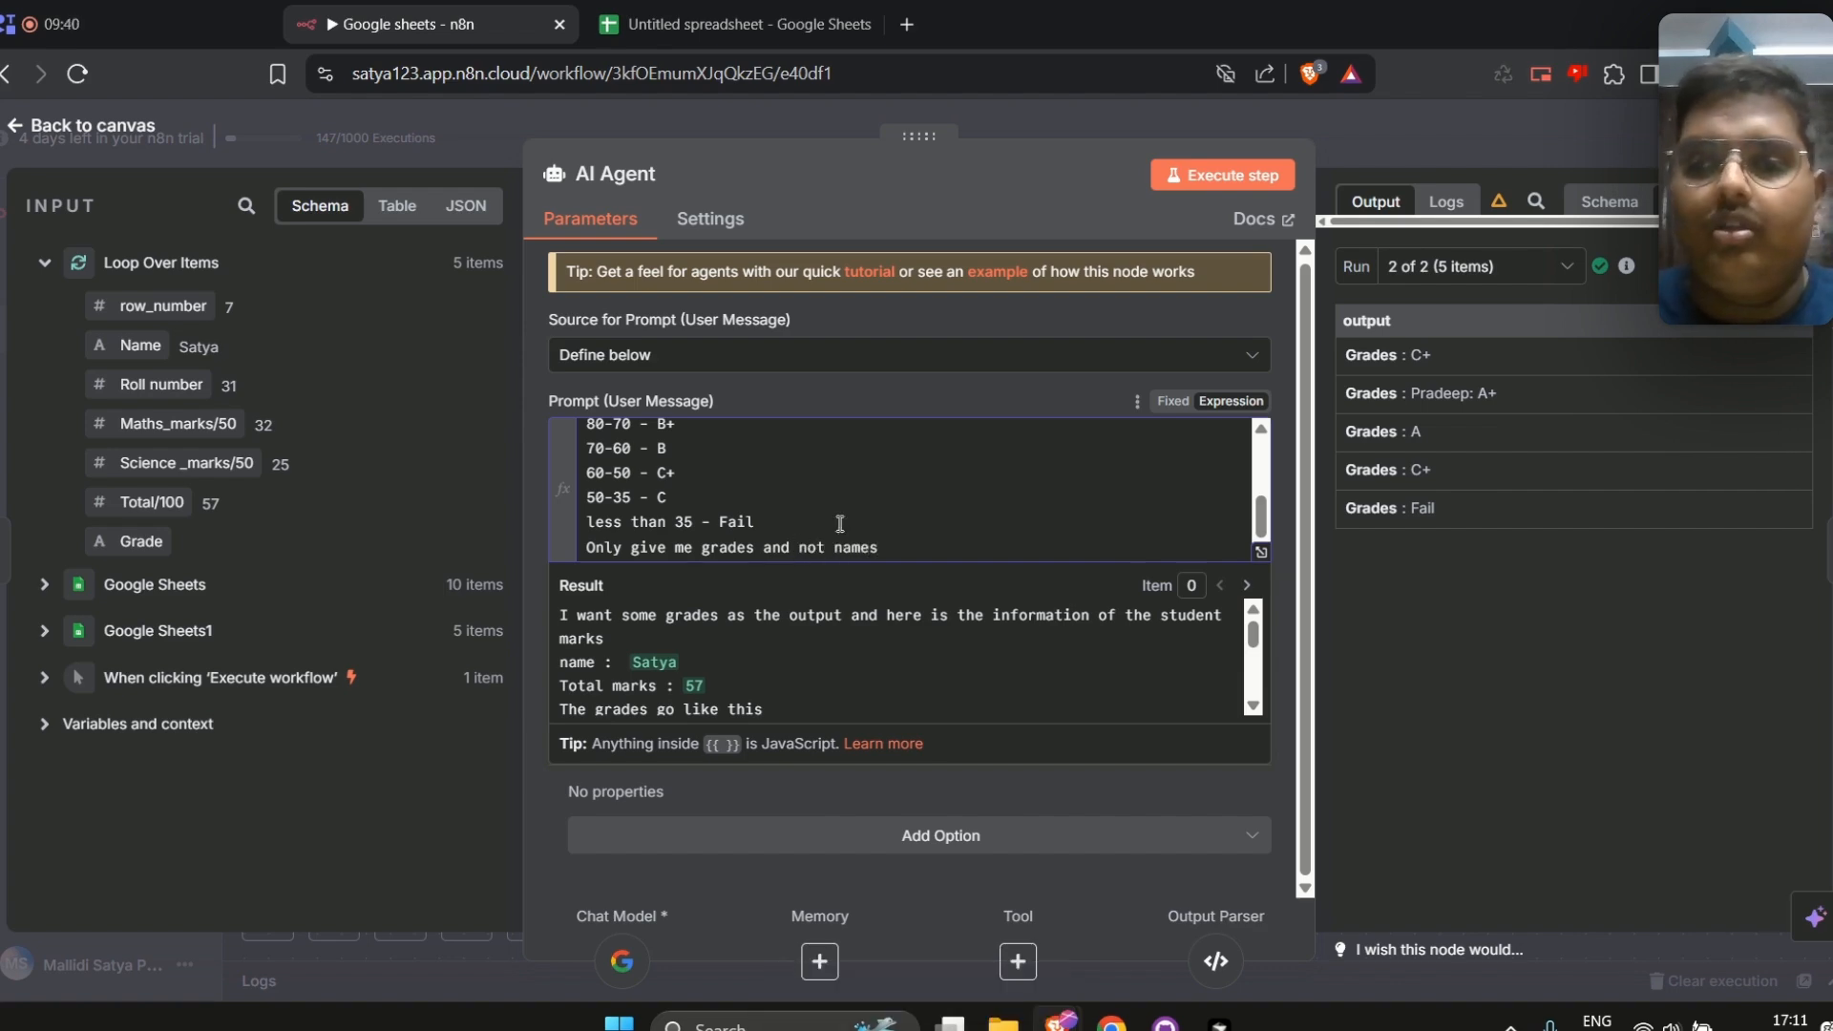
pyautogui.press('Escape')
pyautogui.hotkey('ctrl', 's')
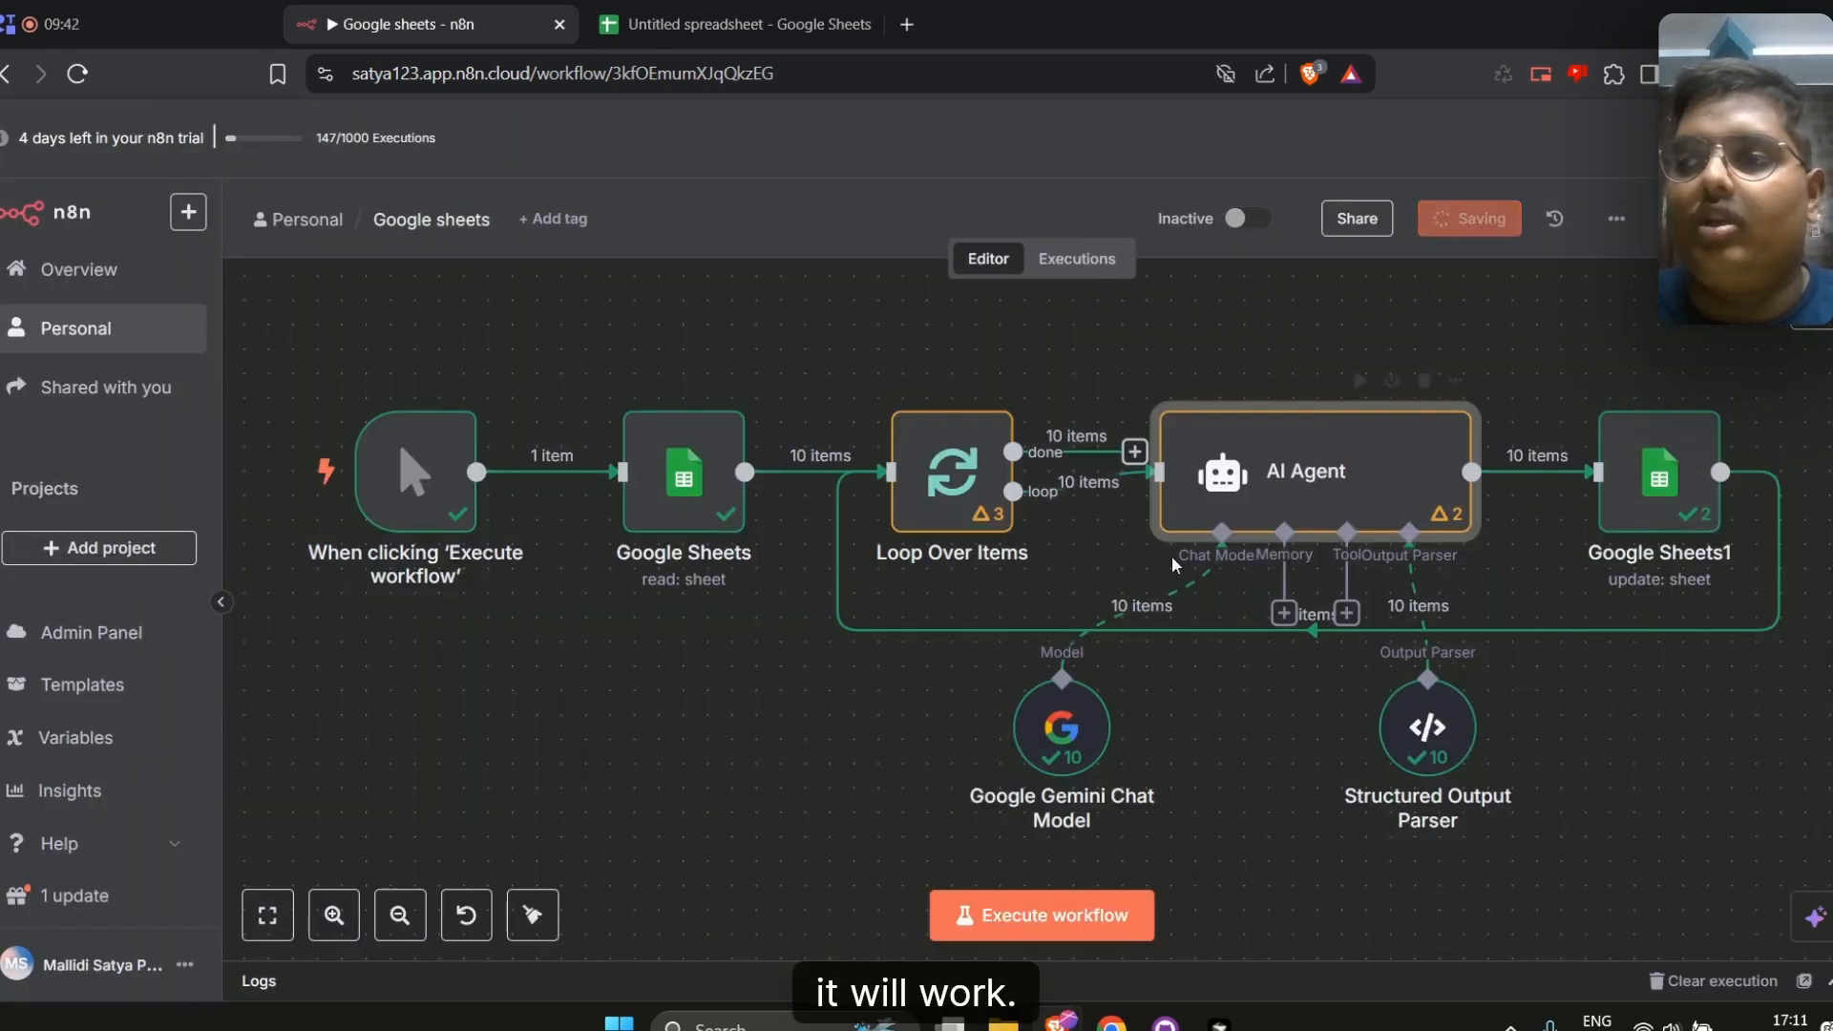
# Clear the Grade column cells F2 to F11 in the spreadsheet
pyautogui.click(733, 23)
pyautogui.moveTo(703, 526); pyautogui.dragTo(682, 318)
pyautogui.press('Delete')
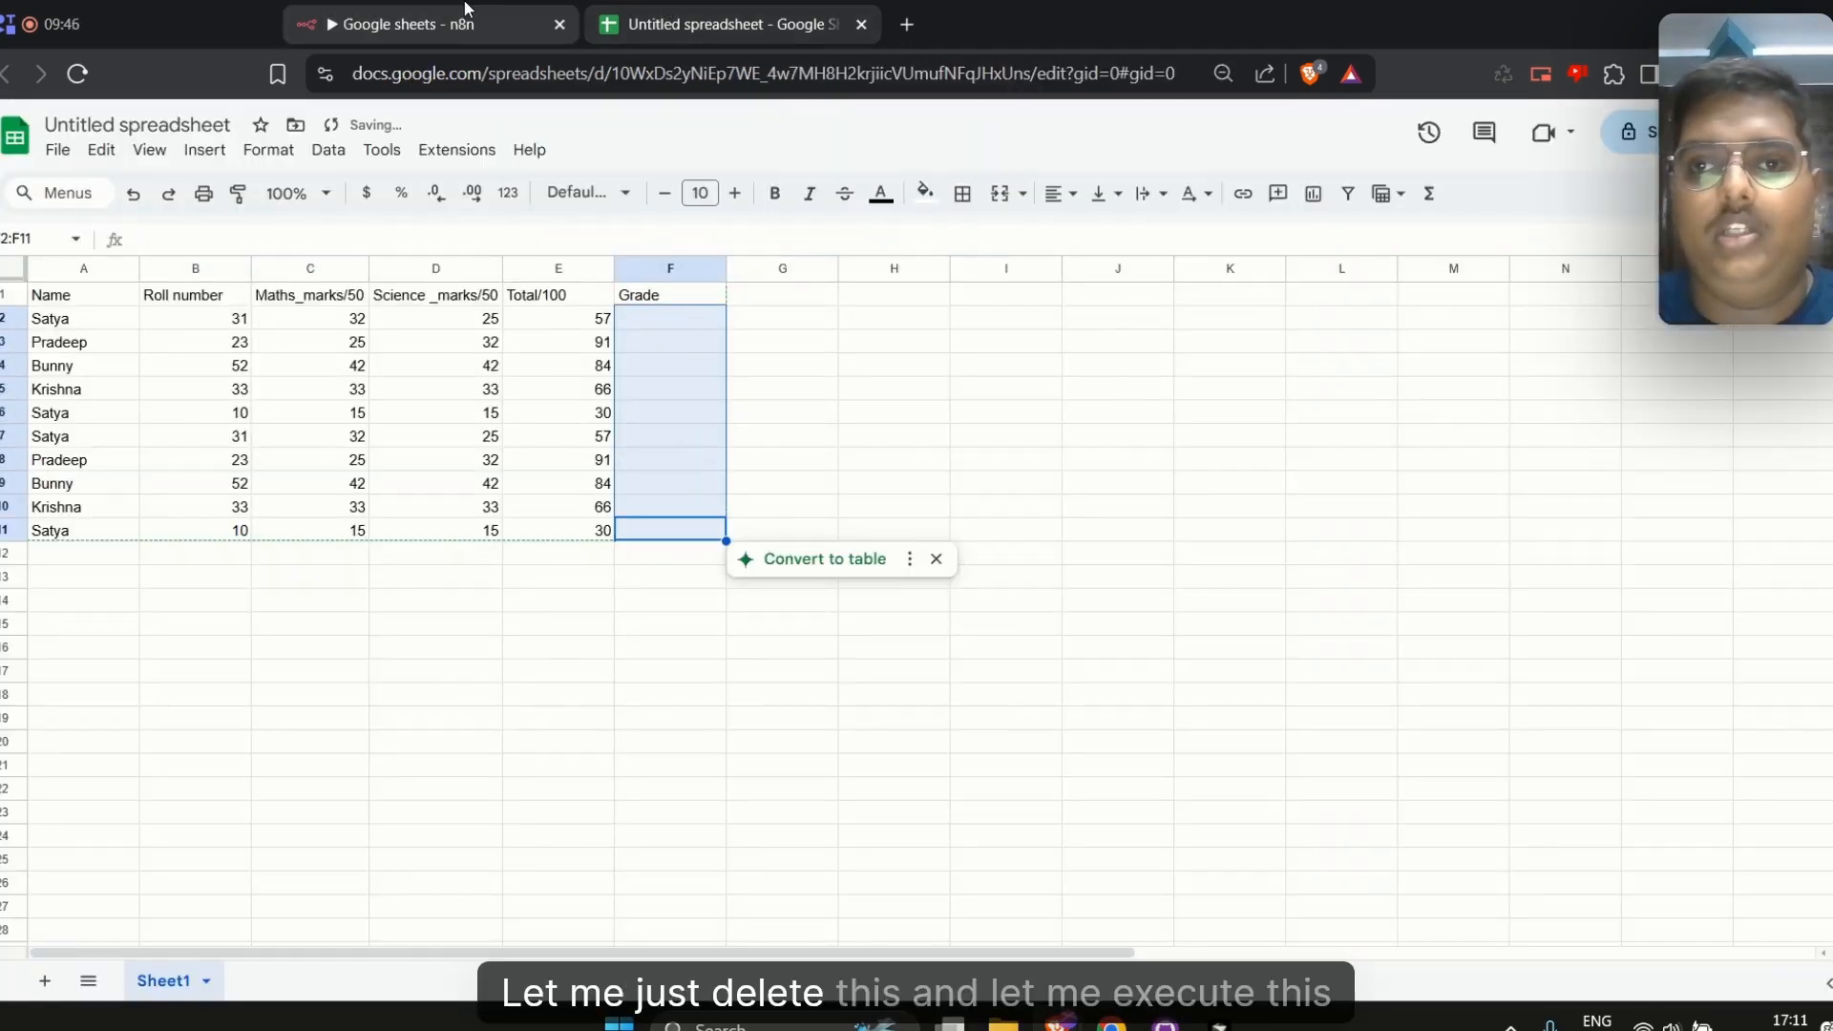
# Execute the workflow again and open the AI Agent node to watch it run
pyautogui.click(401, 24)
pyautogui.click(1015, 935)
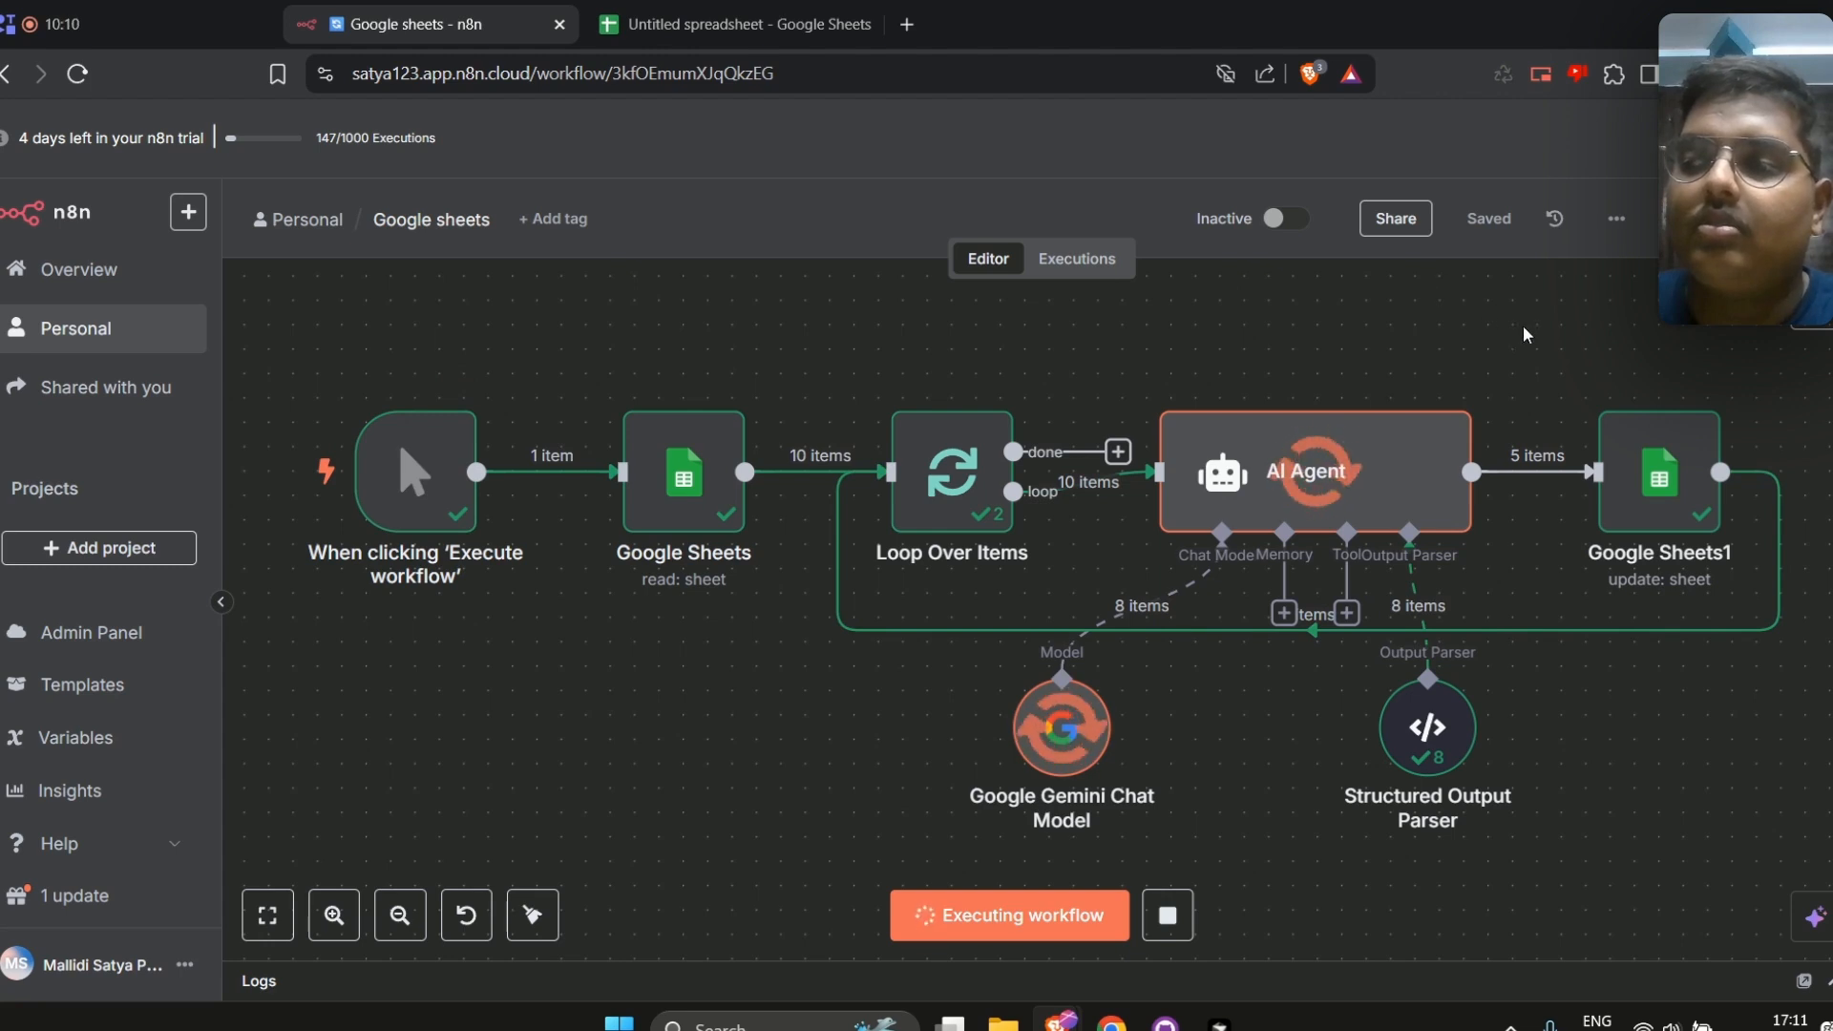
pyautogui.doubleClick(1360, 449)
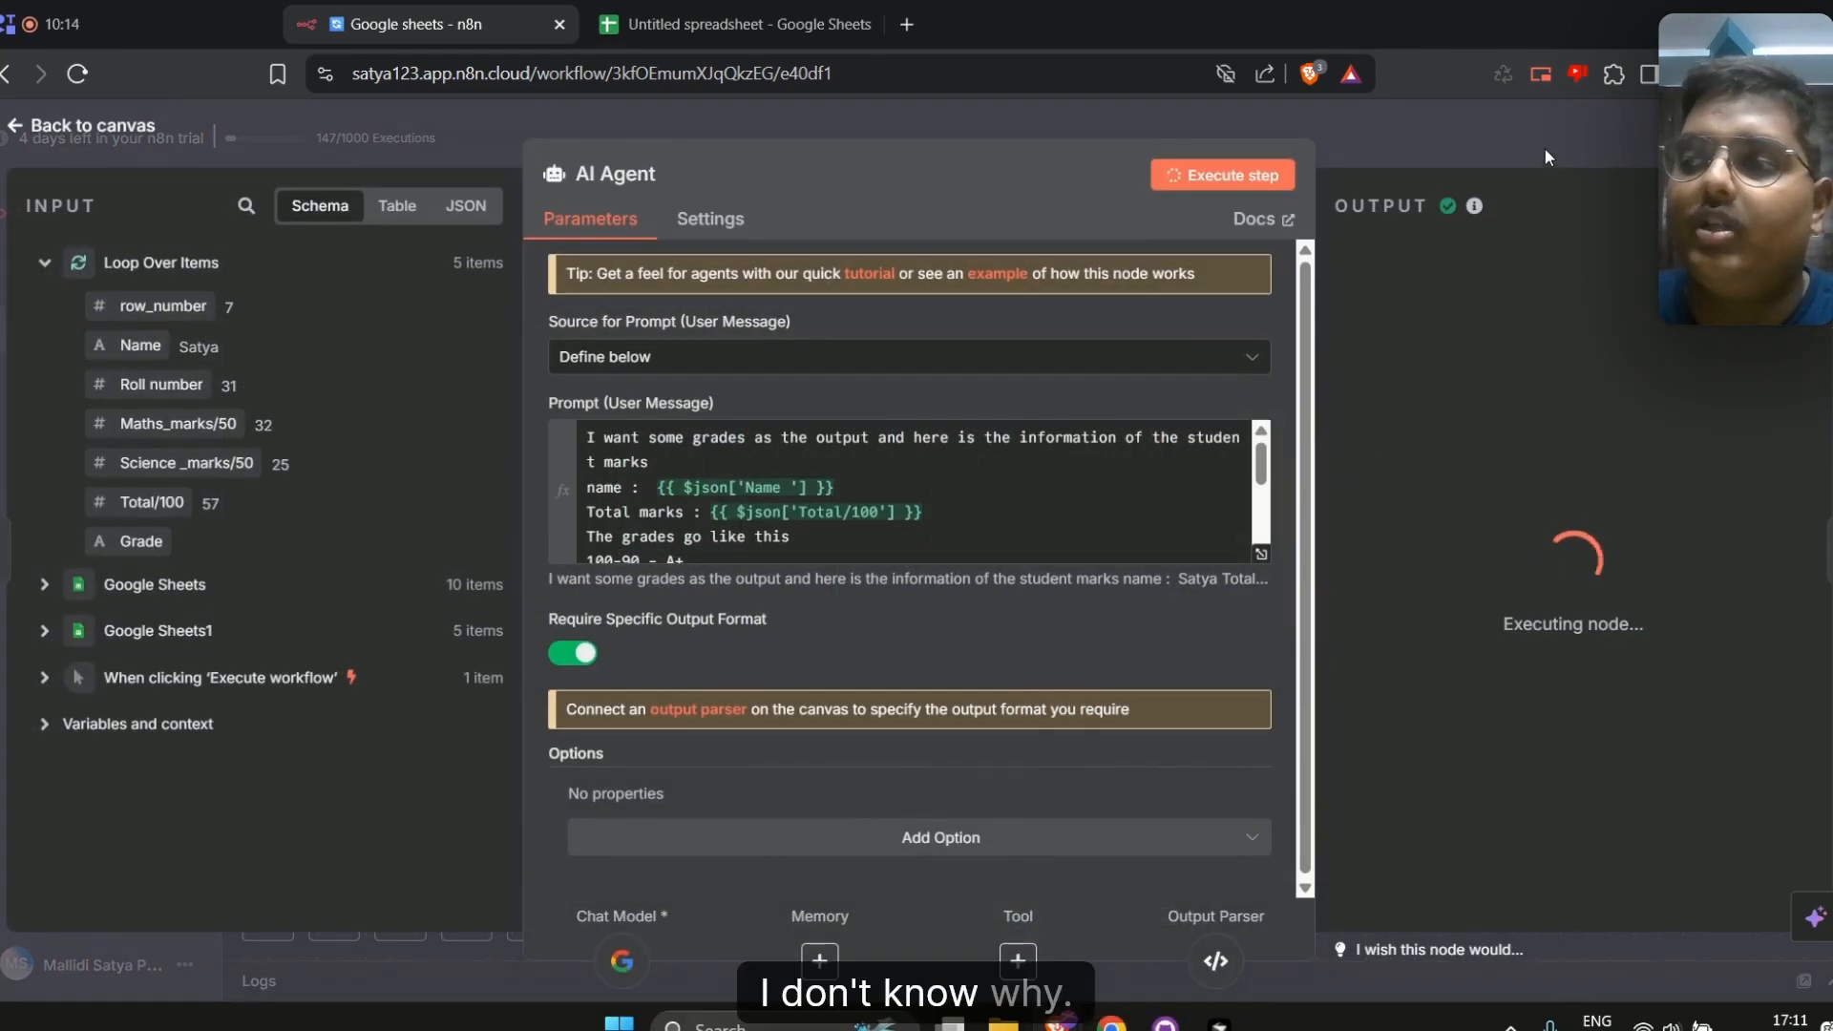
pyautogui.click(1544, 147)
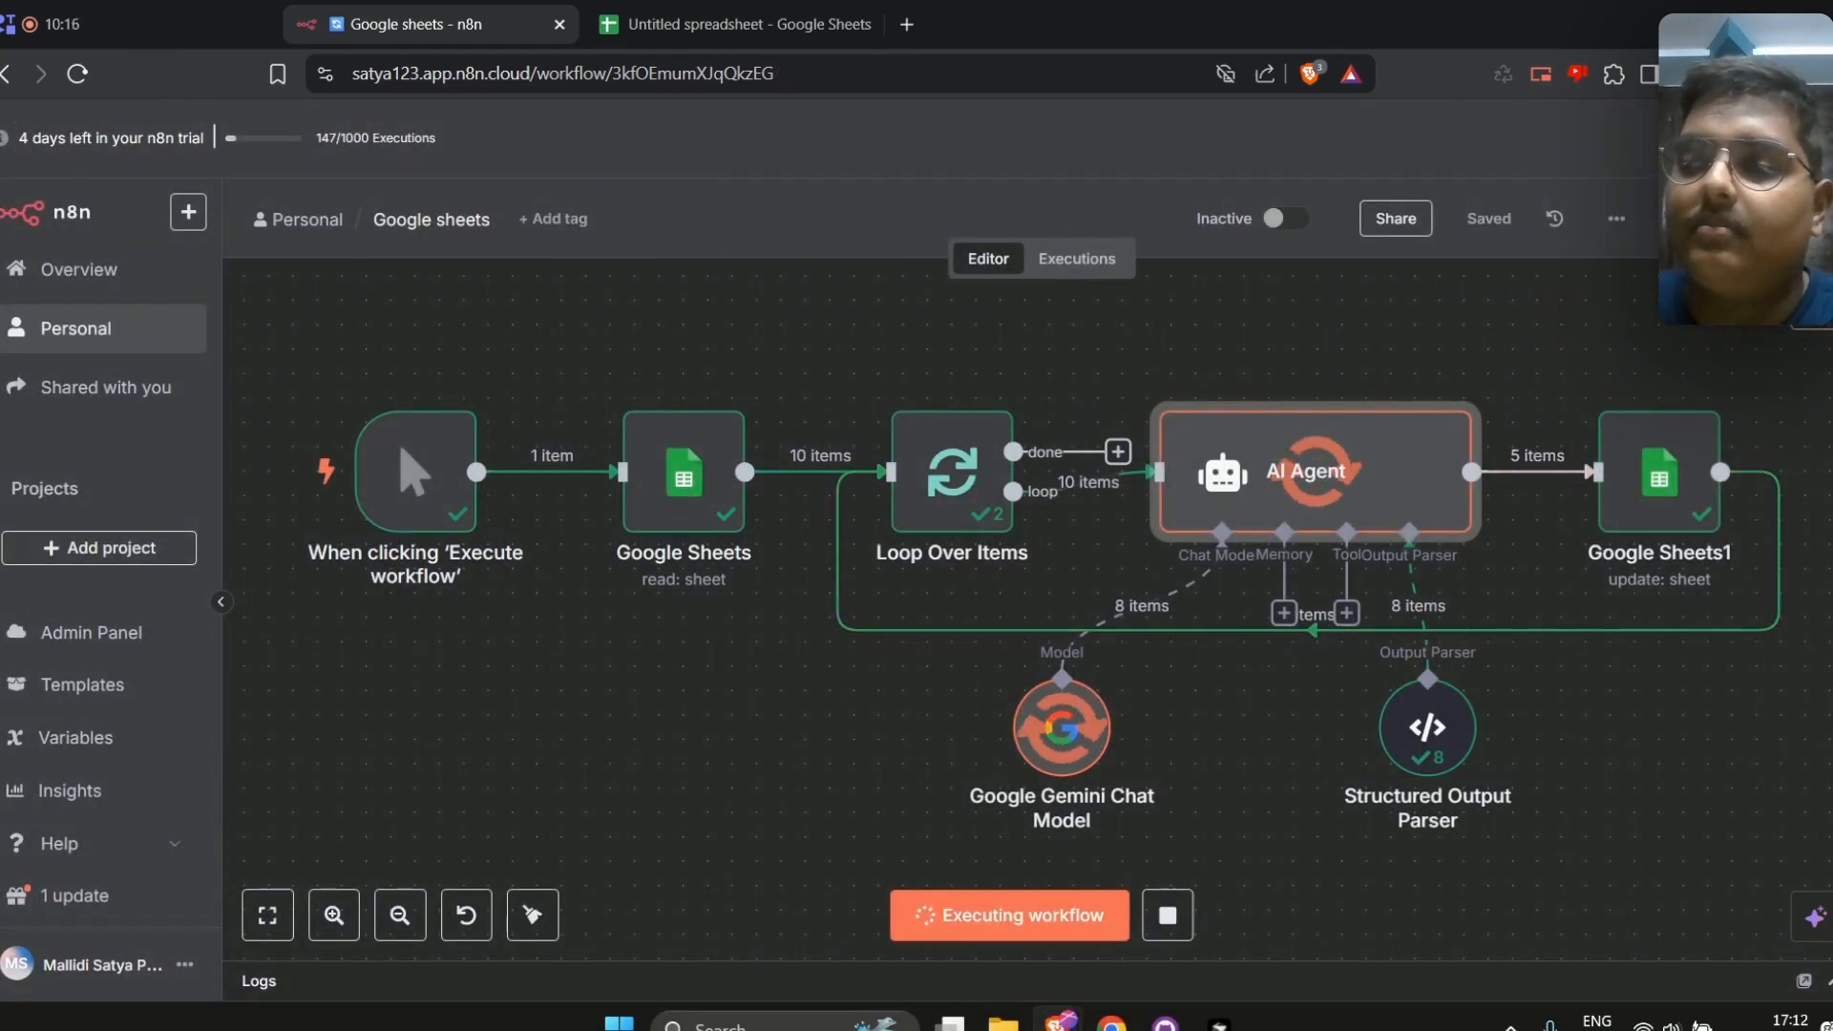
# Check the spreadsheet's Grade column for the newly written grades
pyautogui.click(802, 10)
pyautogui.click(662, 436)
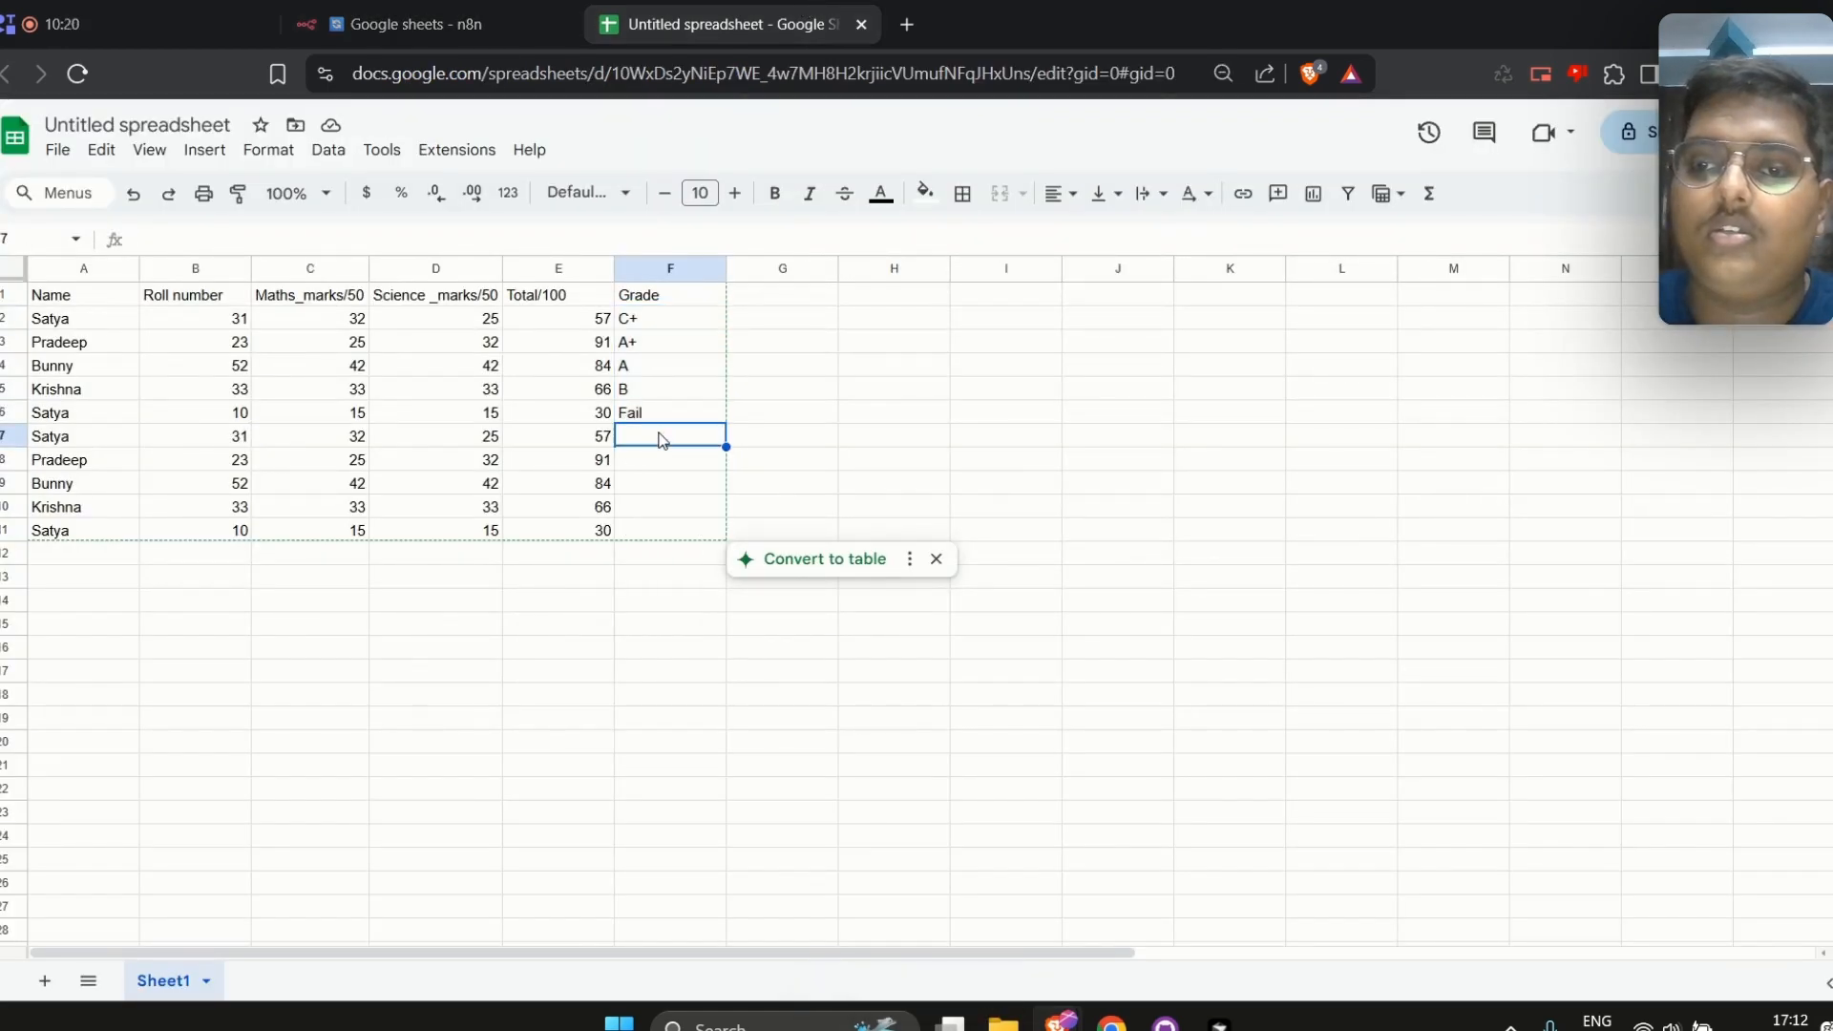
# Stop the currently running workflow execution
pyautogui.click(447, 9)
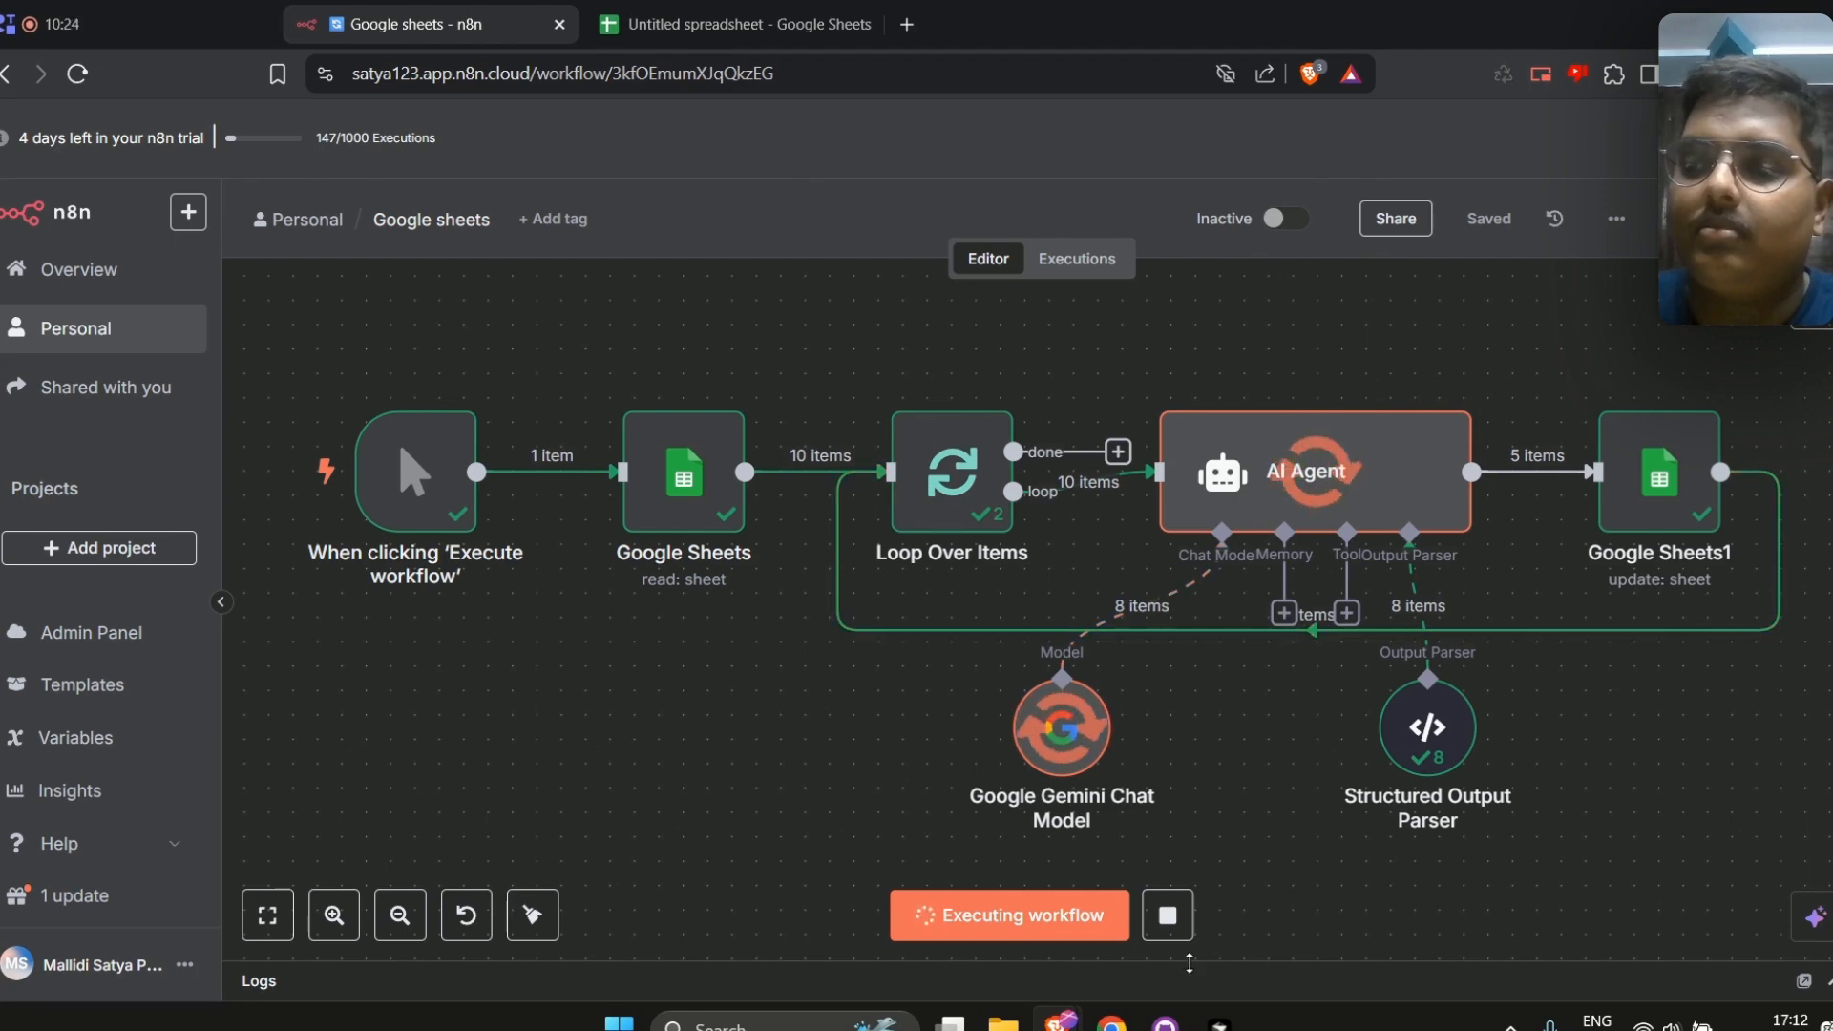
pyautogui.click(1174, 919)
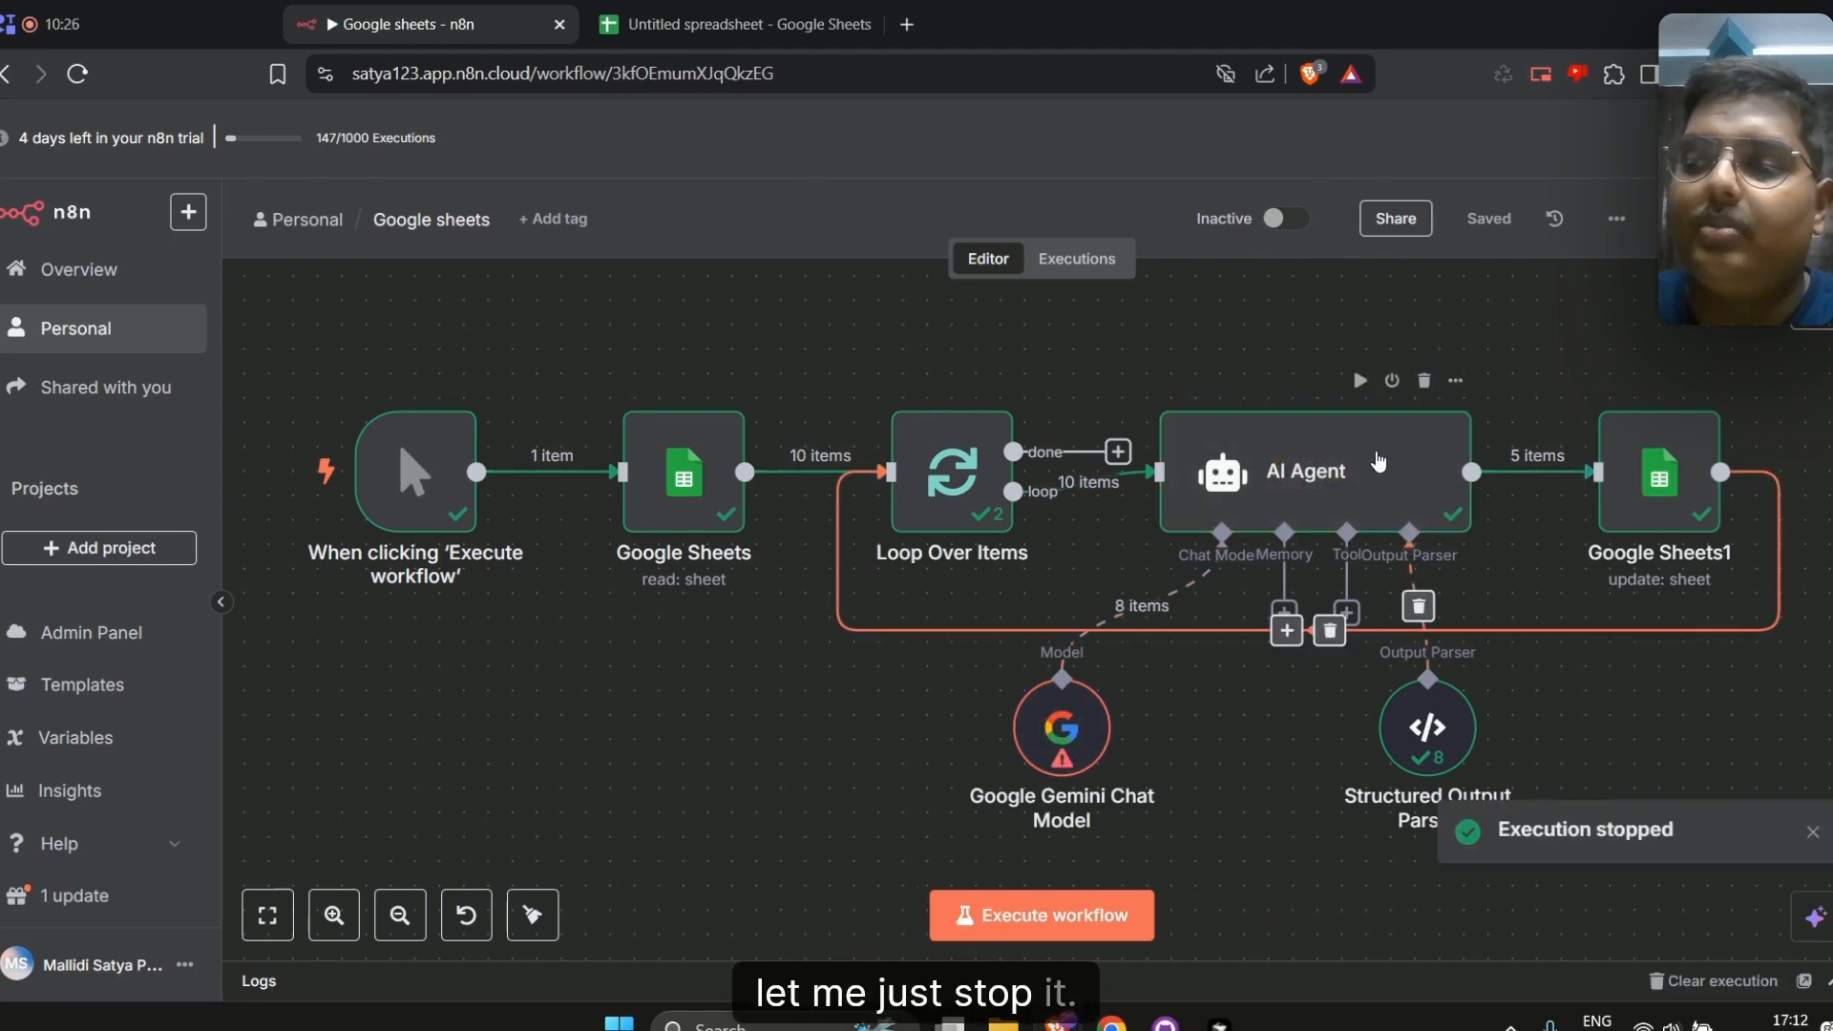
# Open the AI Agent and Google Gemini Chat Model nodes to inspect their run data
pyautogui.doubleClick(1378, 462)
pyautogui.press('Escape')
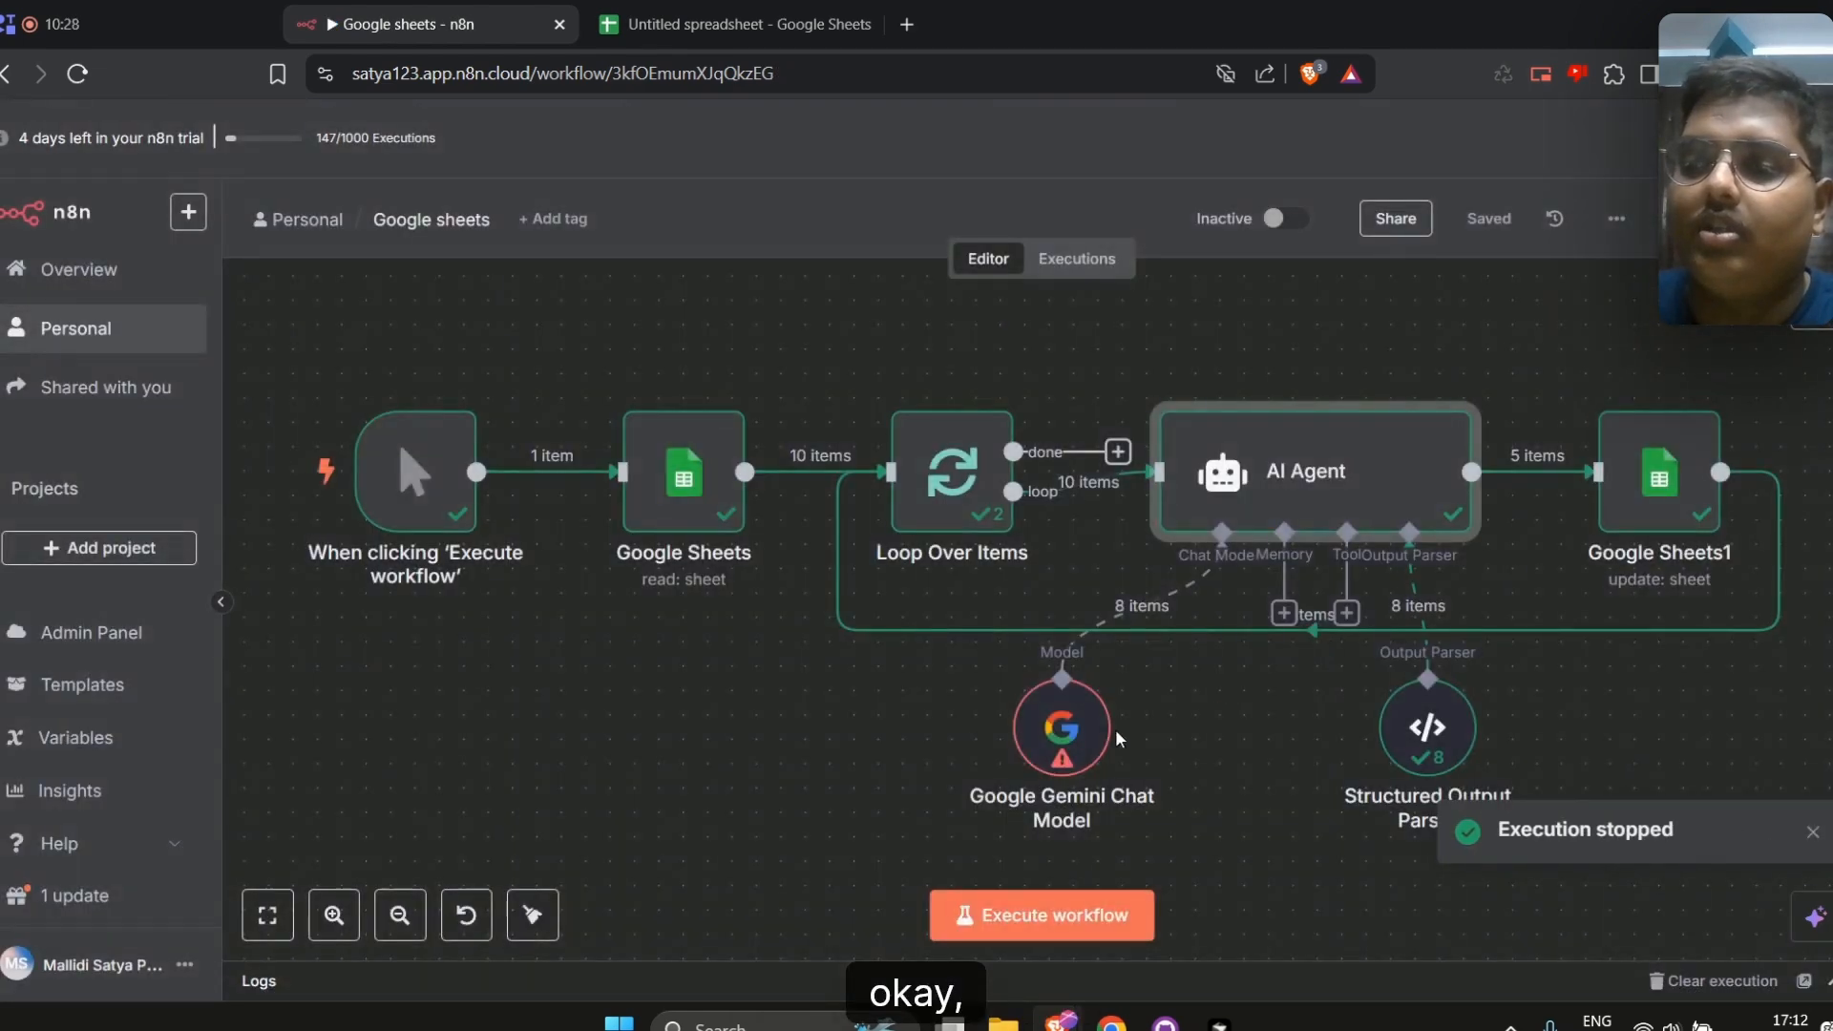
pyautogui.doubleClick(1088, 740)
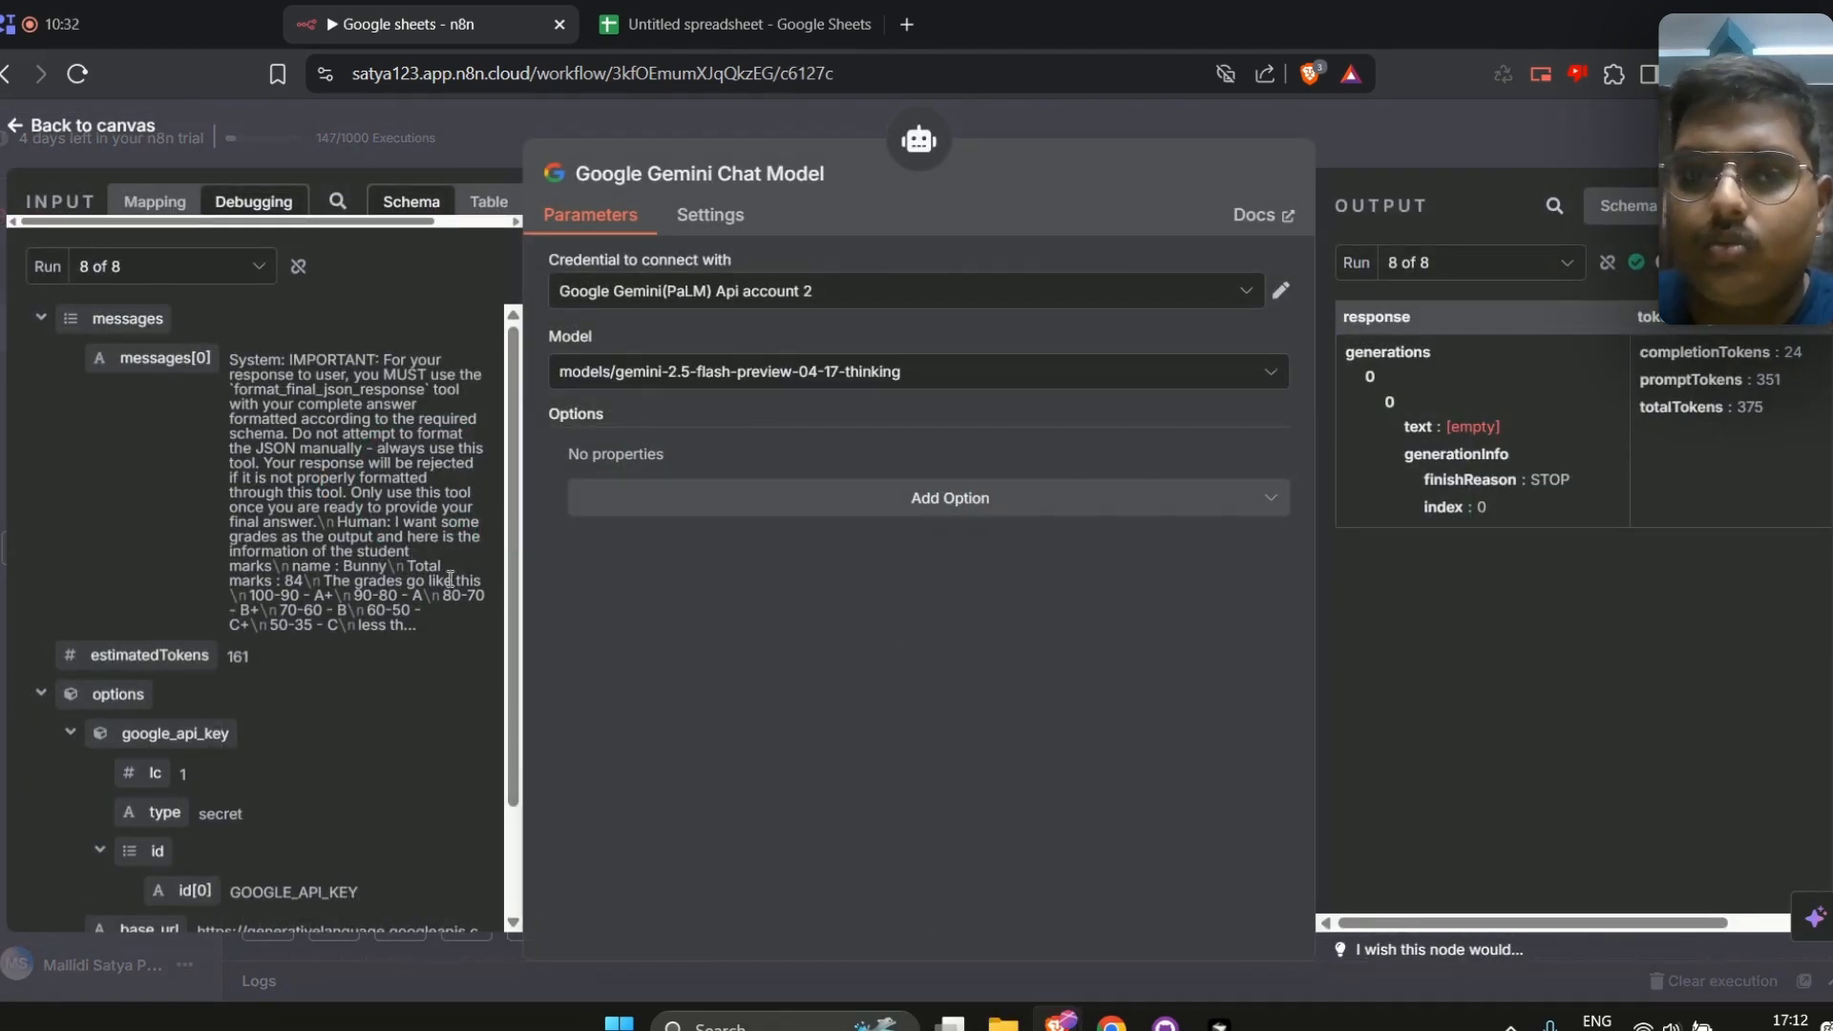
pyautogui.click(1440, 134)
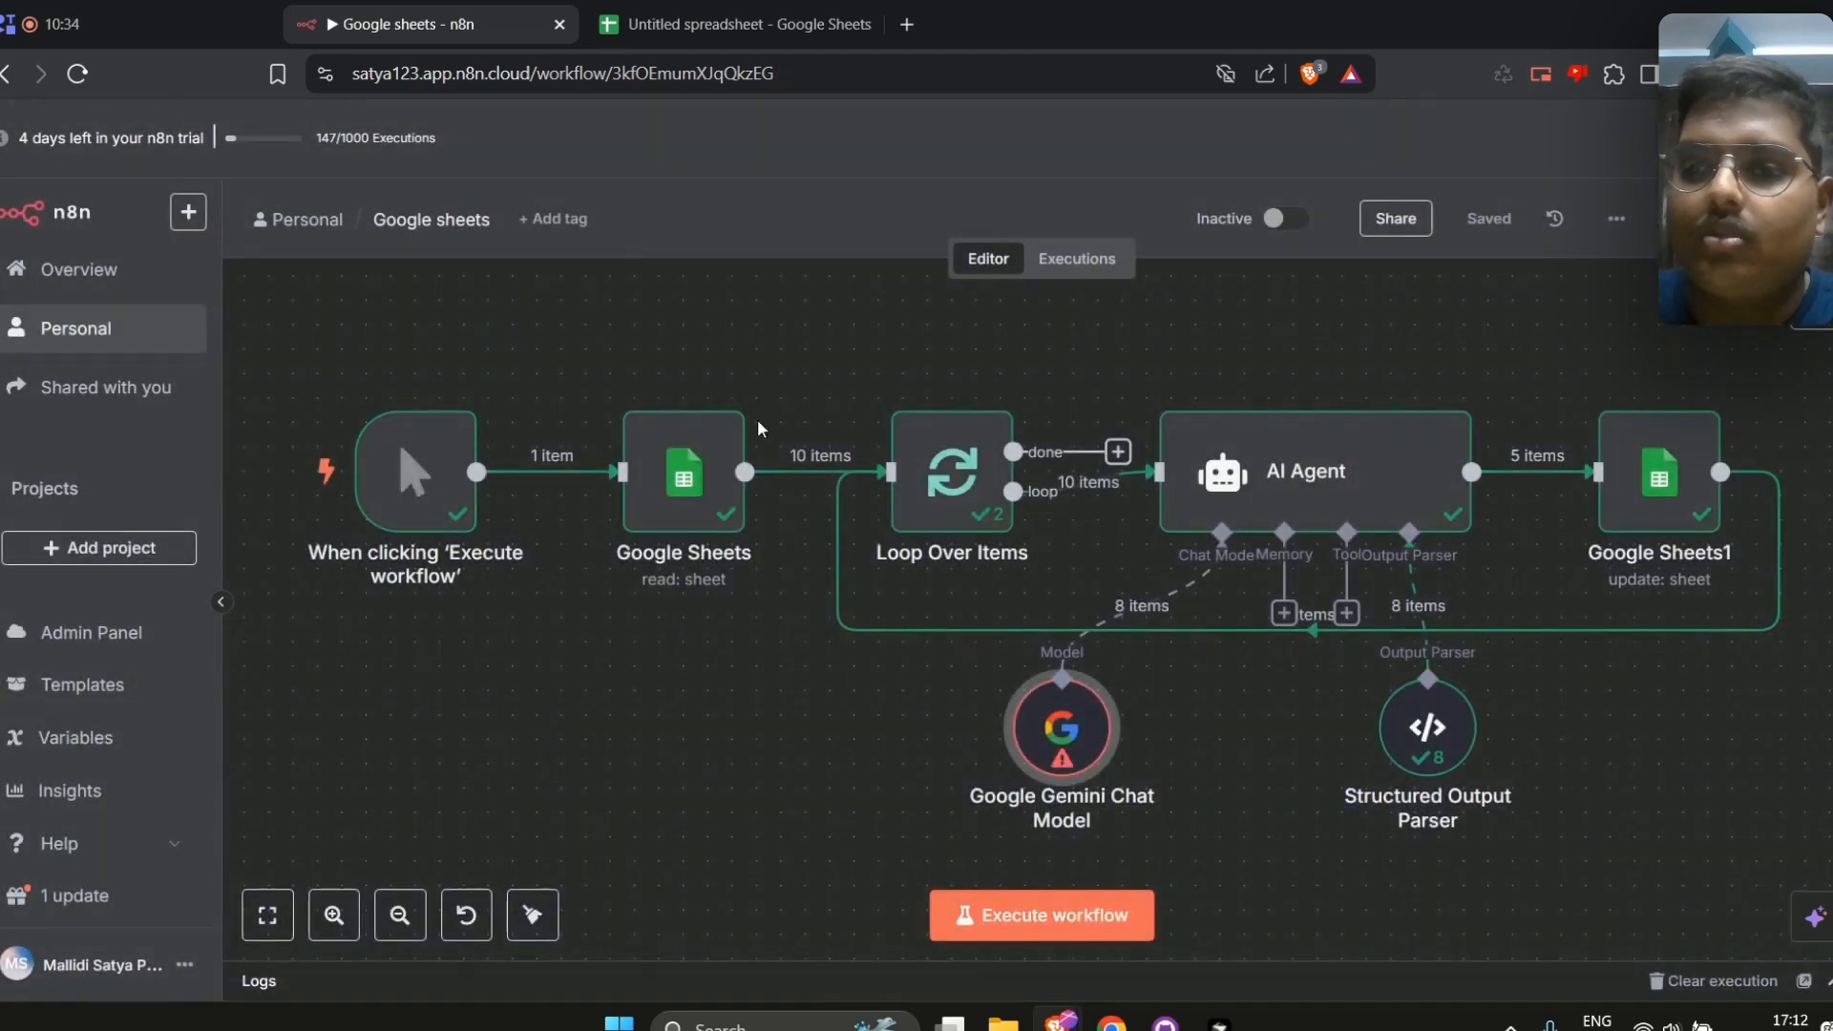
# Set the Loop Over Items node's batch size to 1
pyautogui.doubleClick(954, 472)
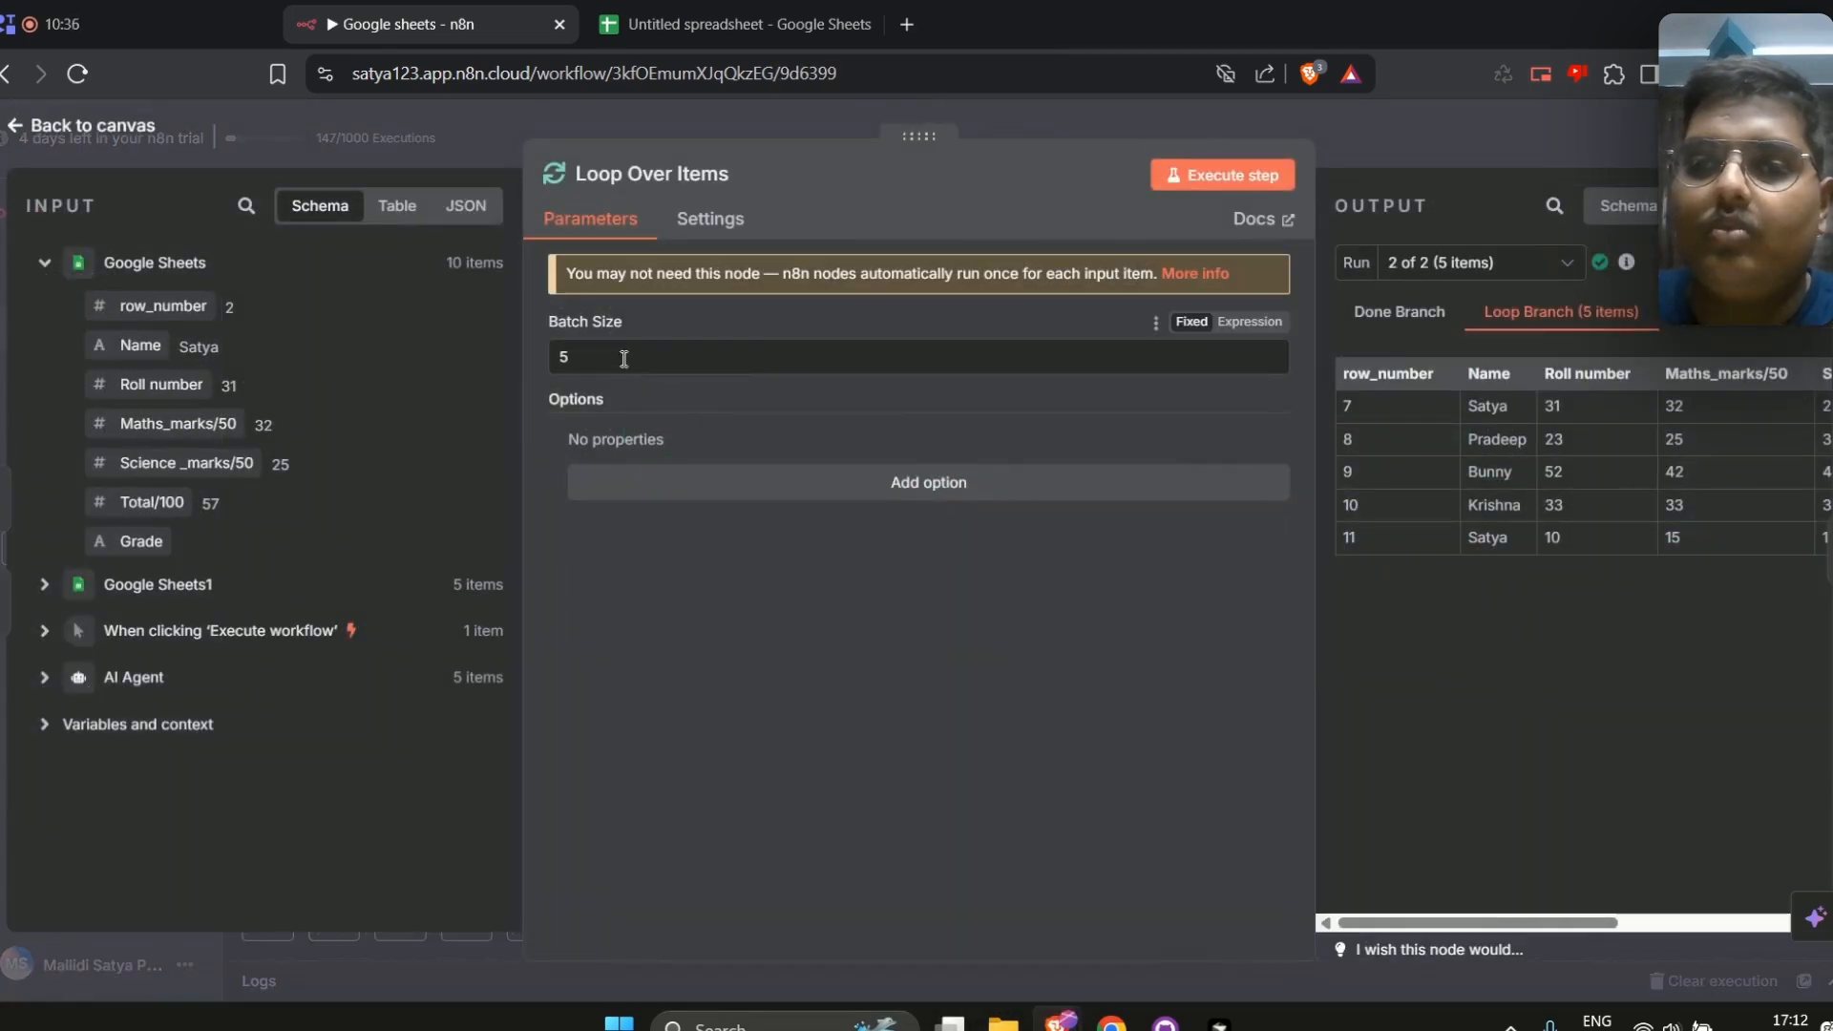
pyautogui.write('1')
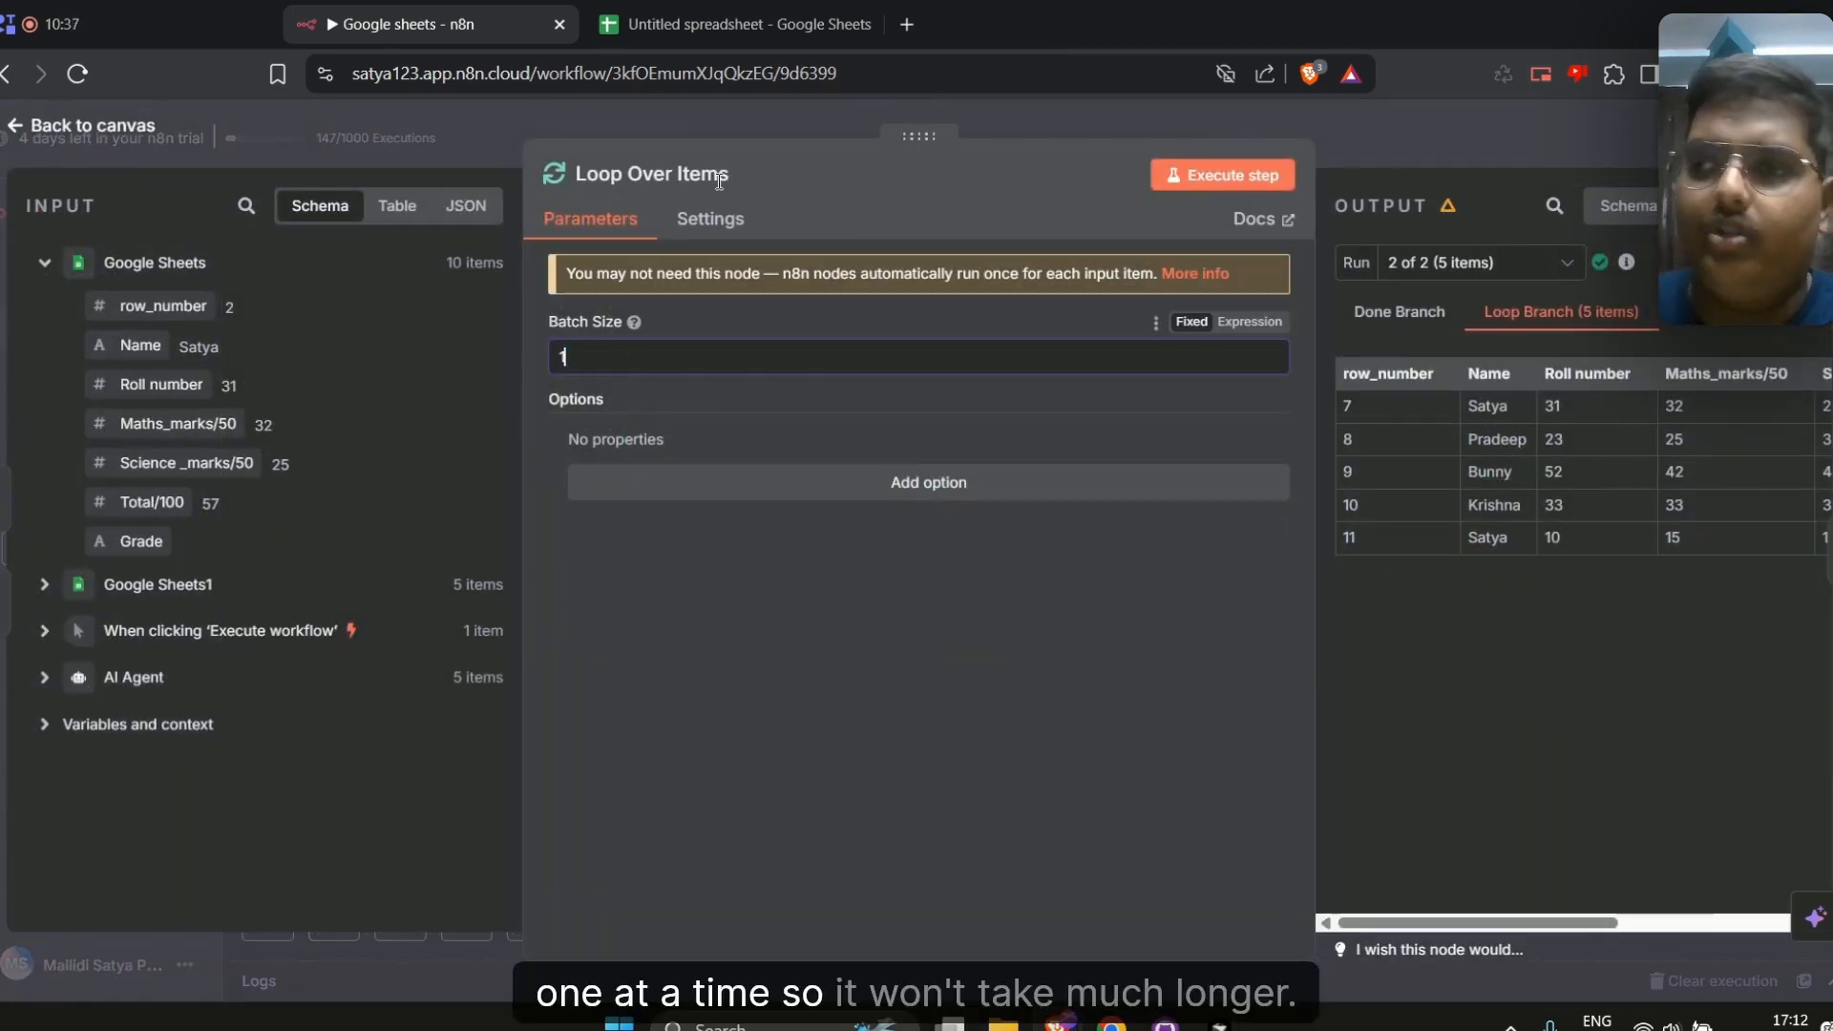
pyautogui.click(1481, 161)
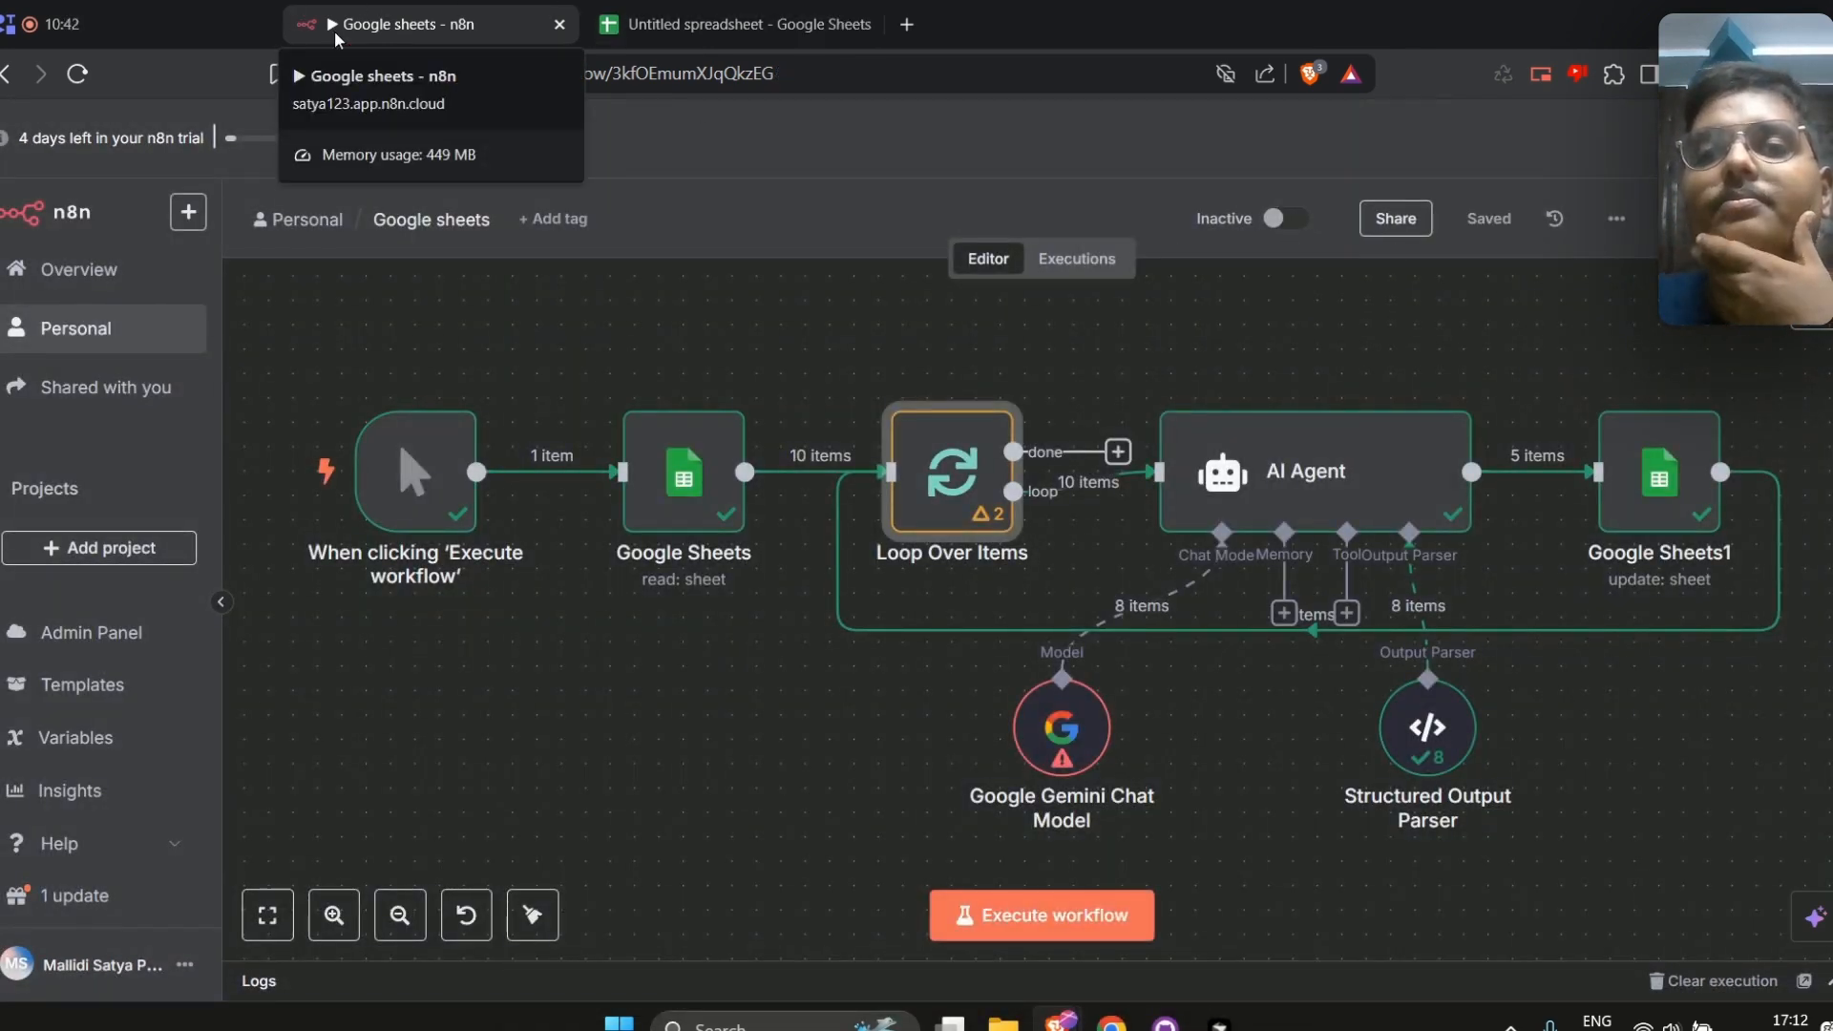
# Clear the Grade column cells F2 to F6 in the spreadsheet
pyautogui.click(649, 24)
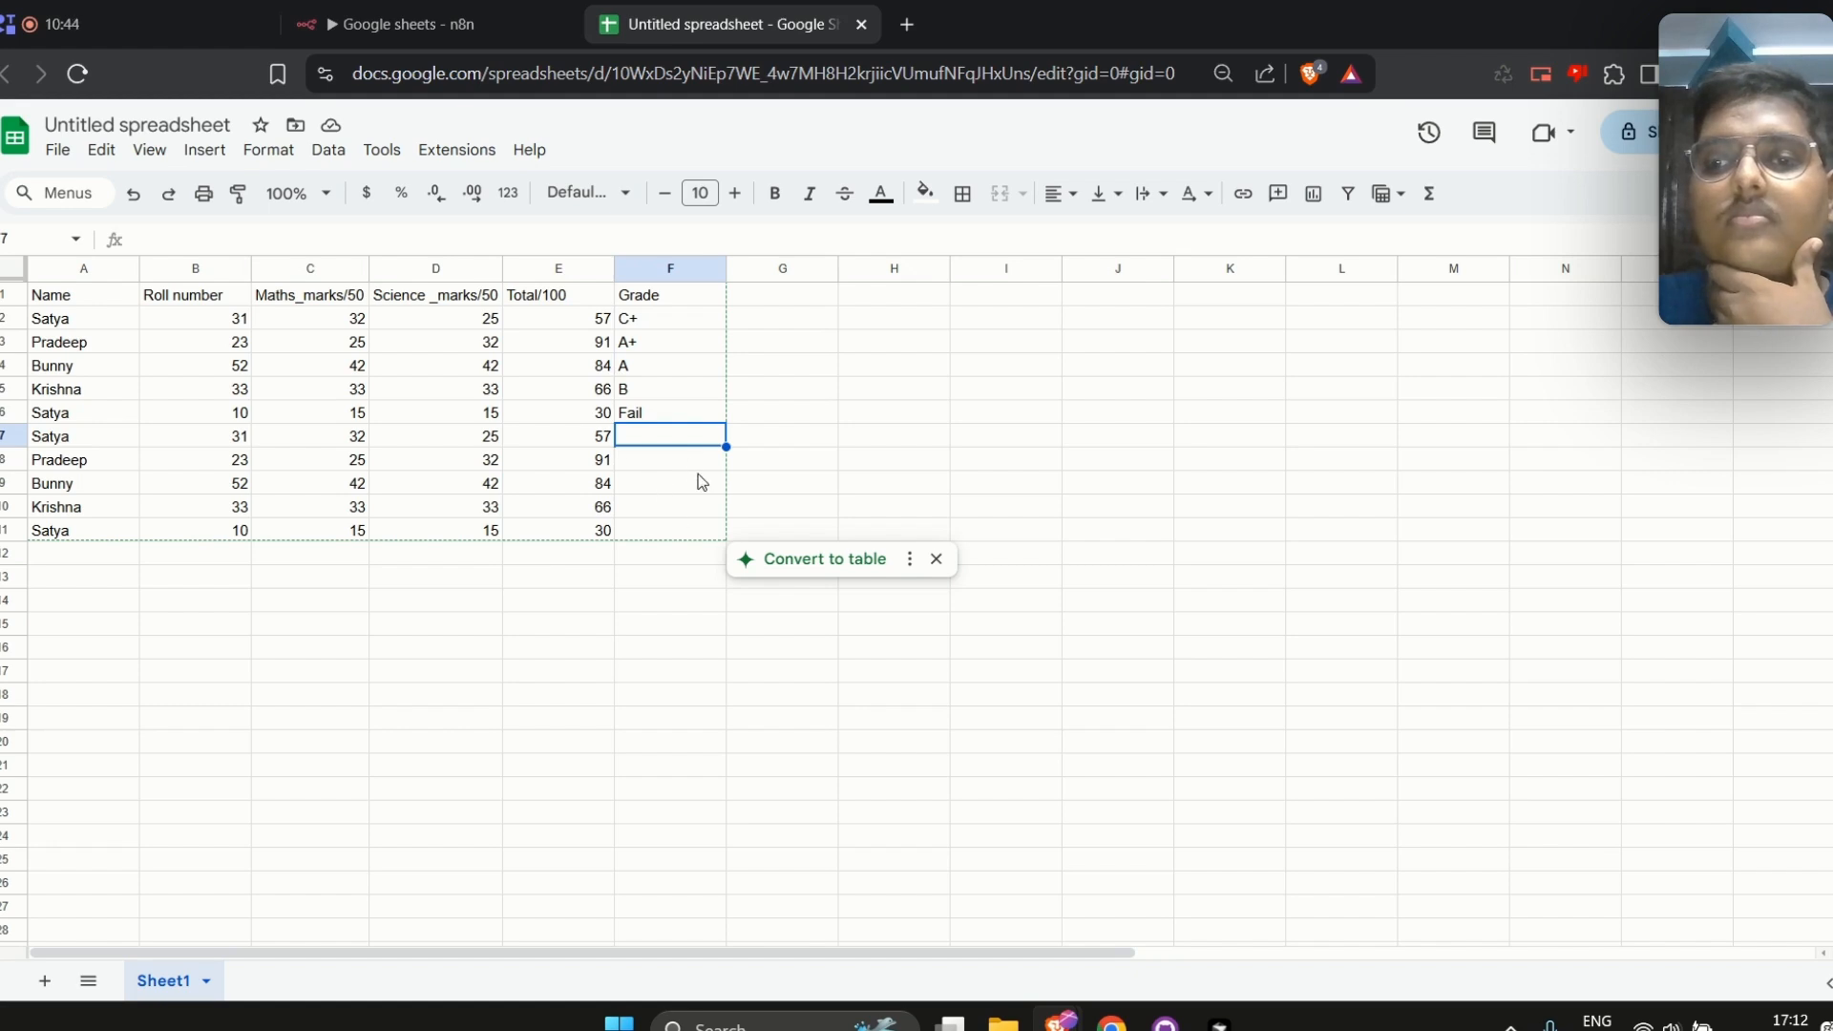
pyautogui.moveTo(678, 418); pyautogui.dragTo(658, 332)
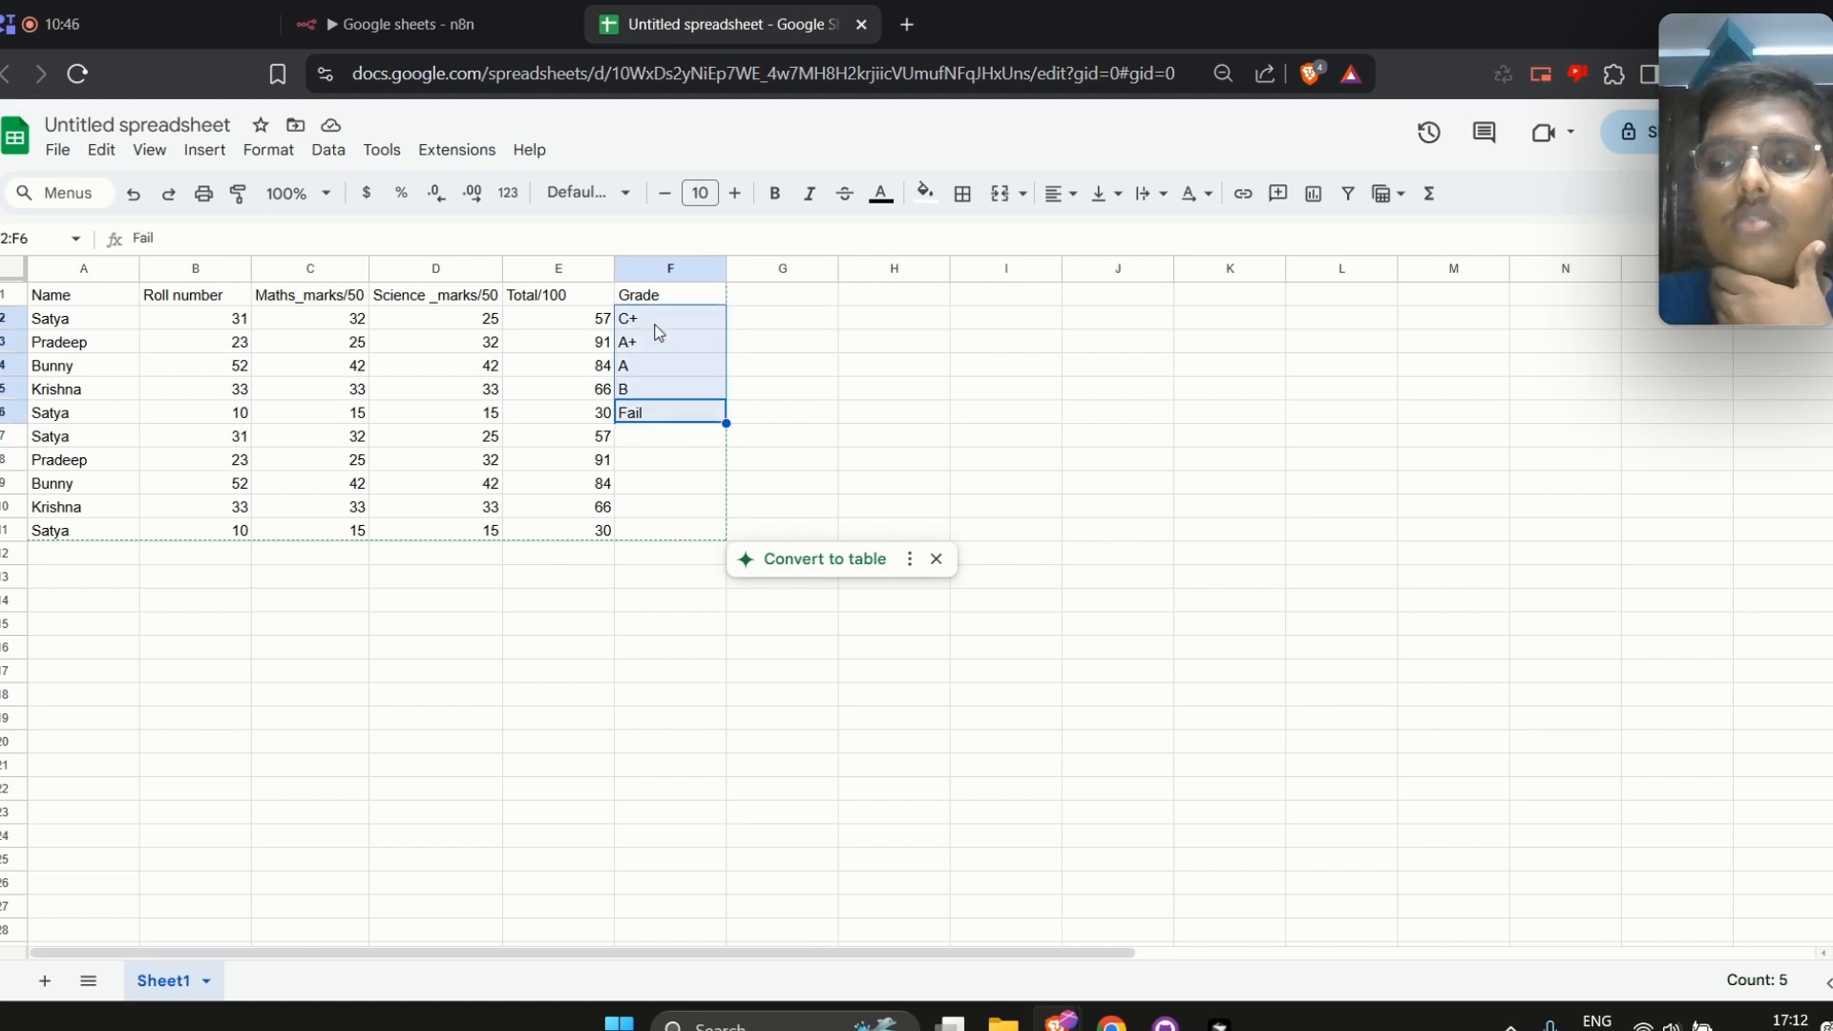
pyautogui.click(401, 24)
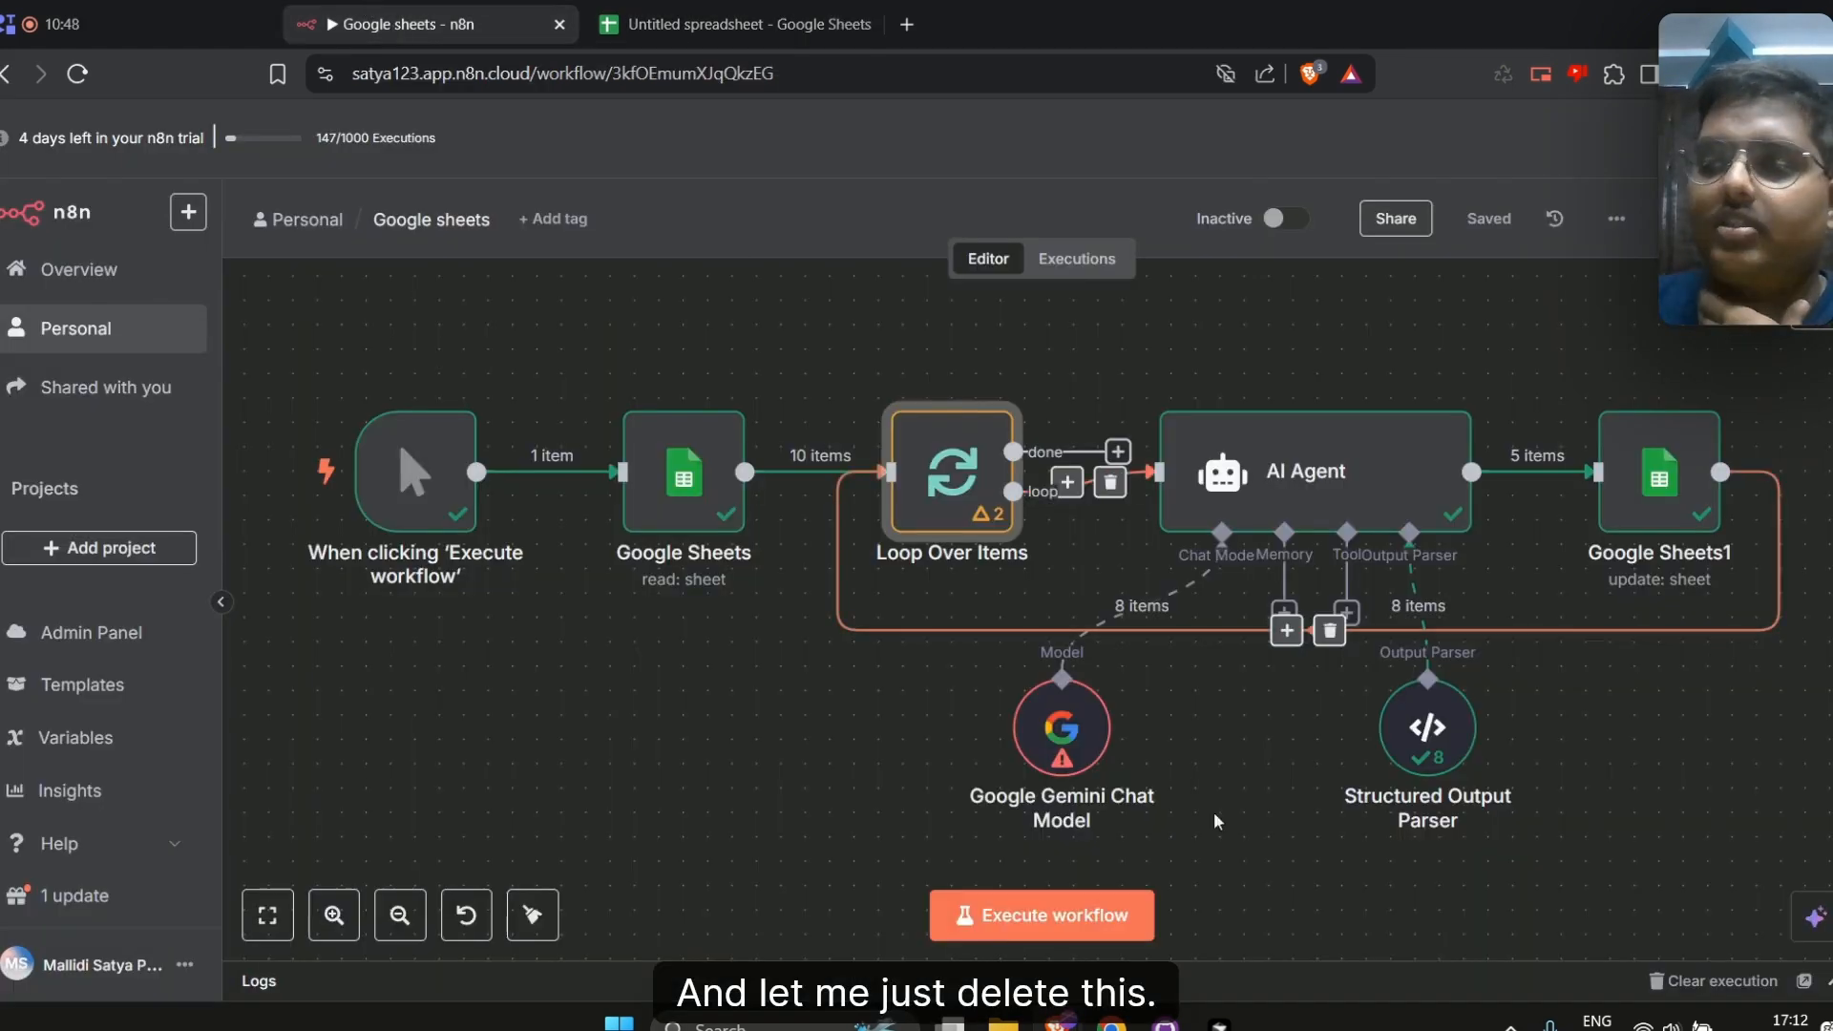
pyautogui.click(1085, 938)
pyautogui.click(611, 21)
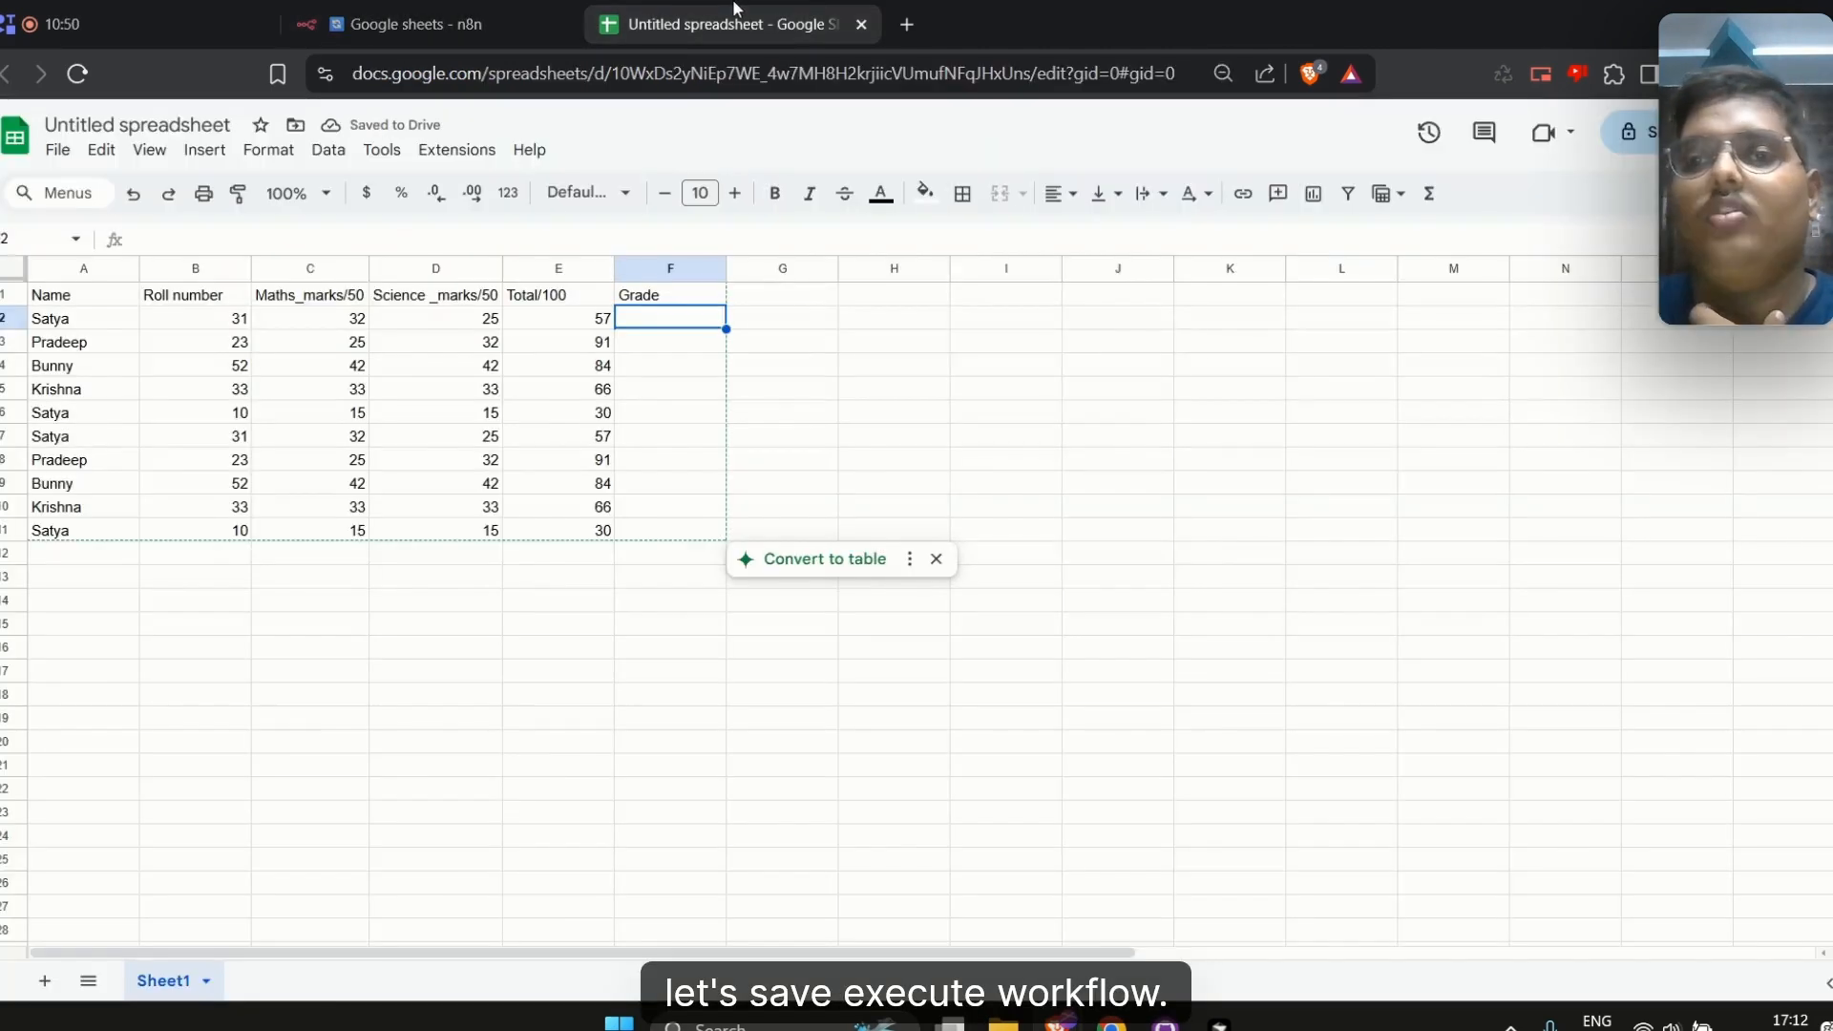
# Execute the workflow and switch between it and the spreadsheet while the items are processed
pyautogui.click(528, 9)
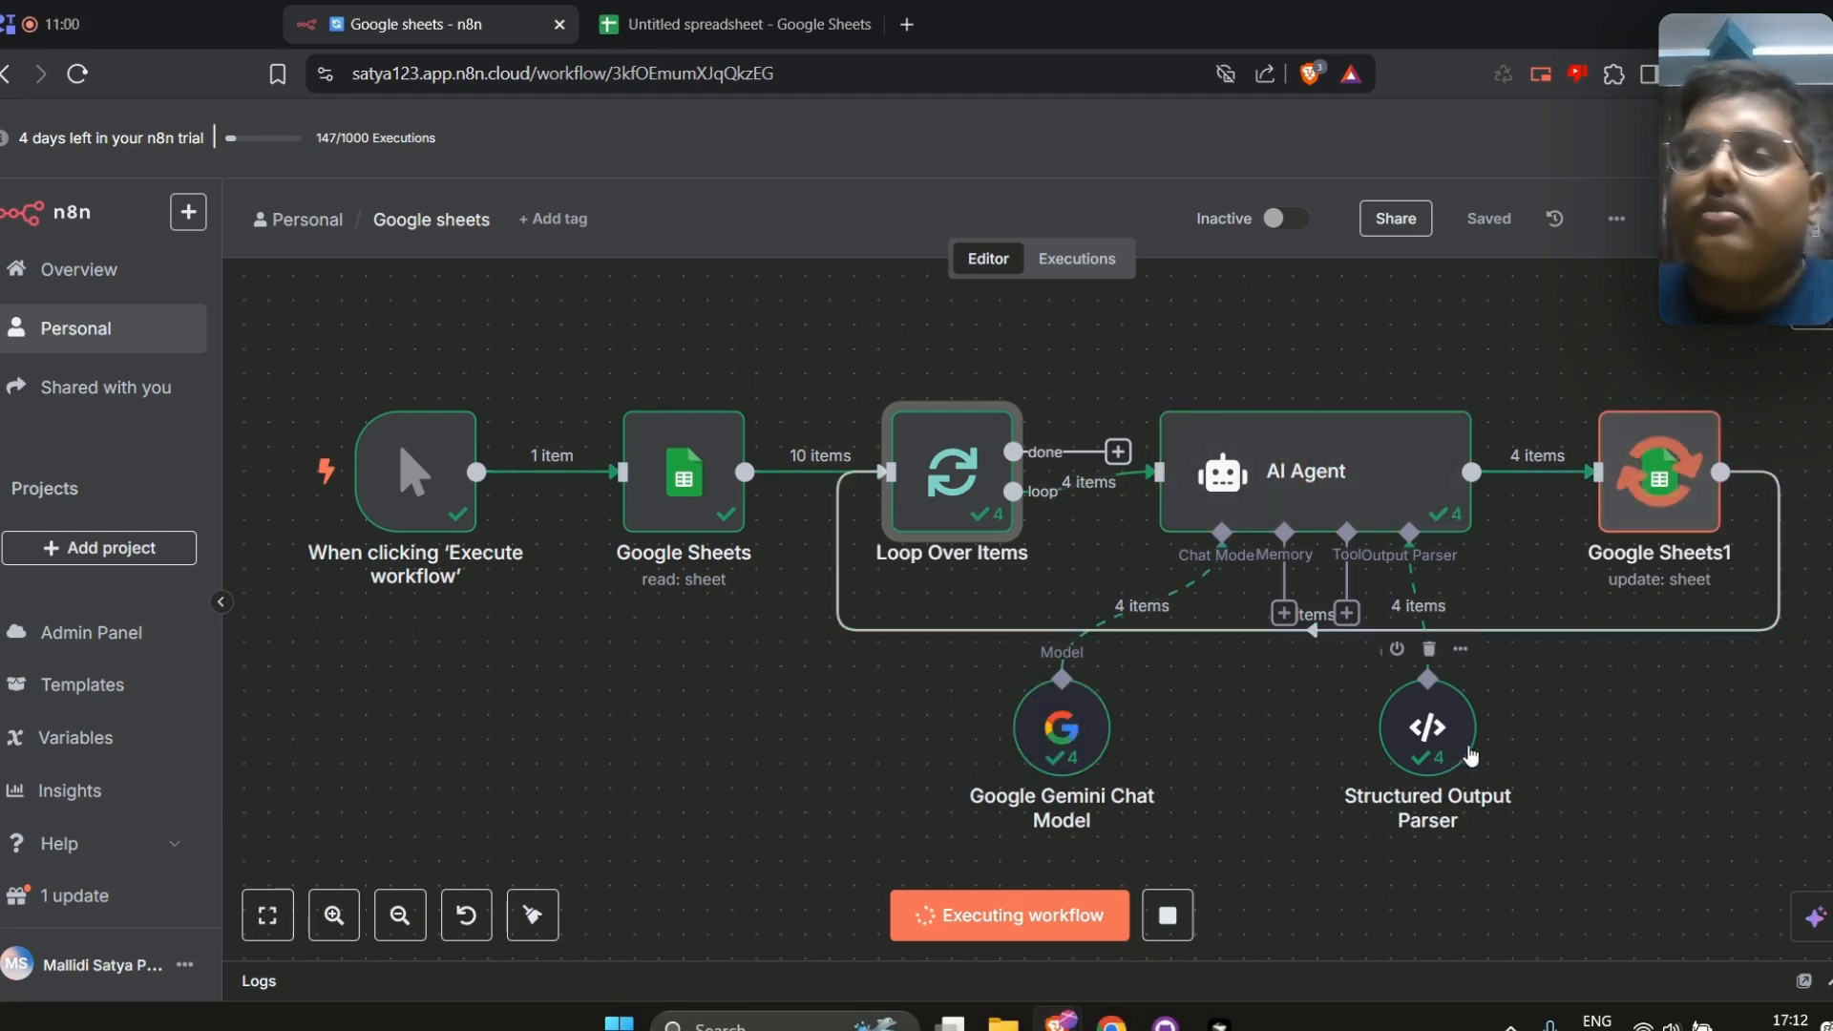
pyautogui.click(770, 11)
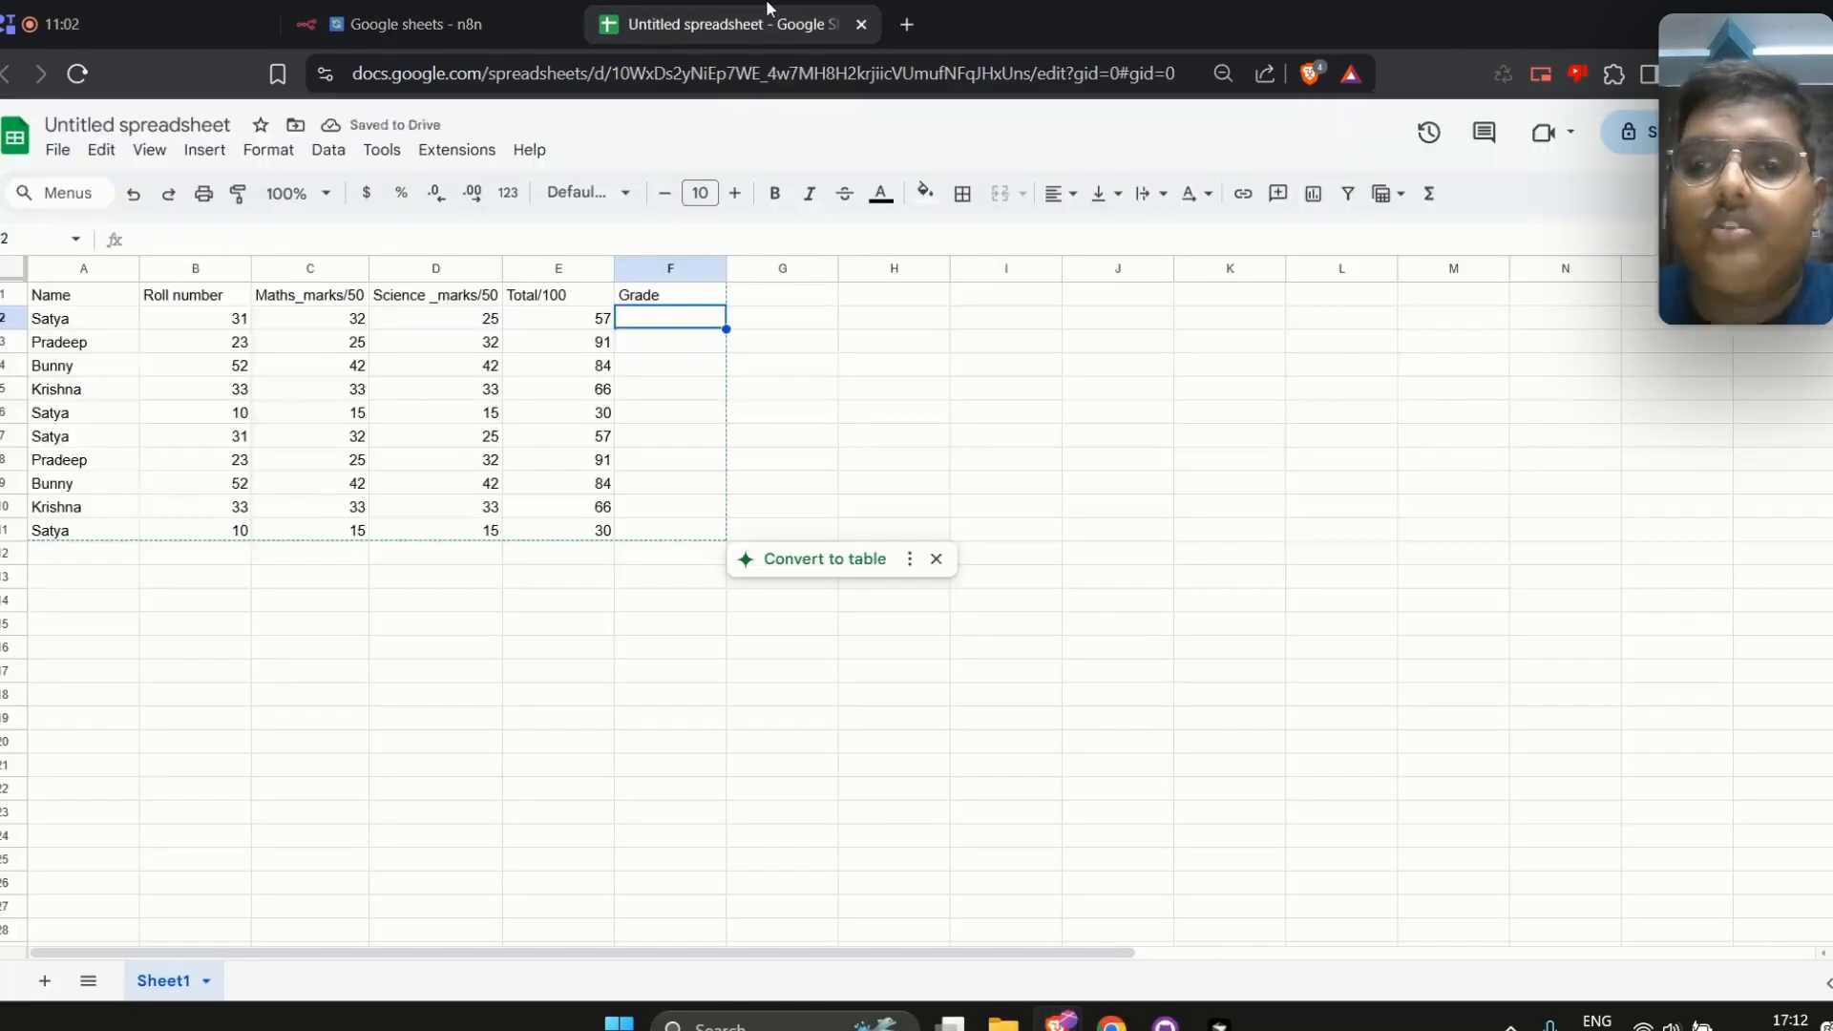
pyautogui.click(411, 24)
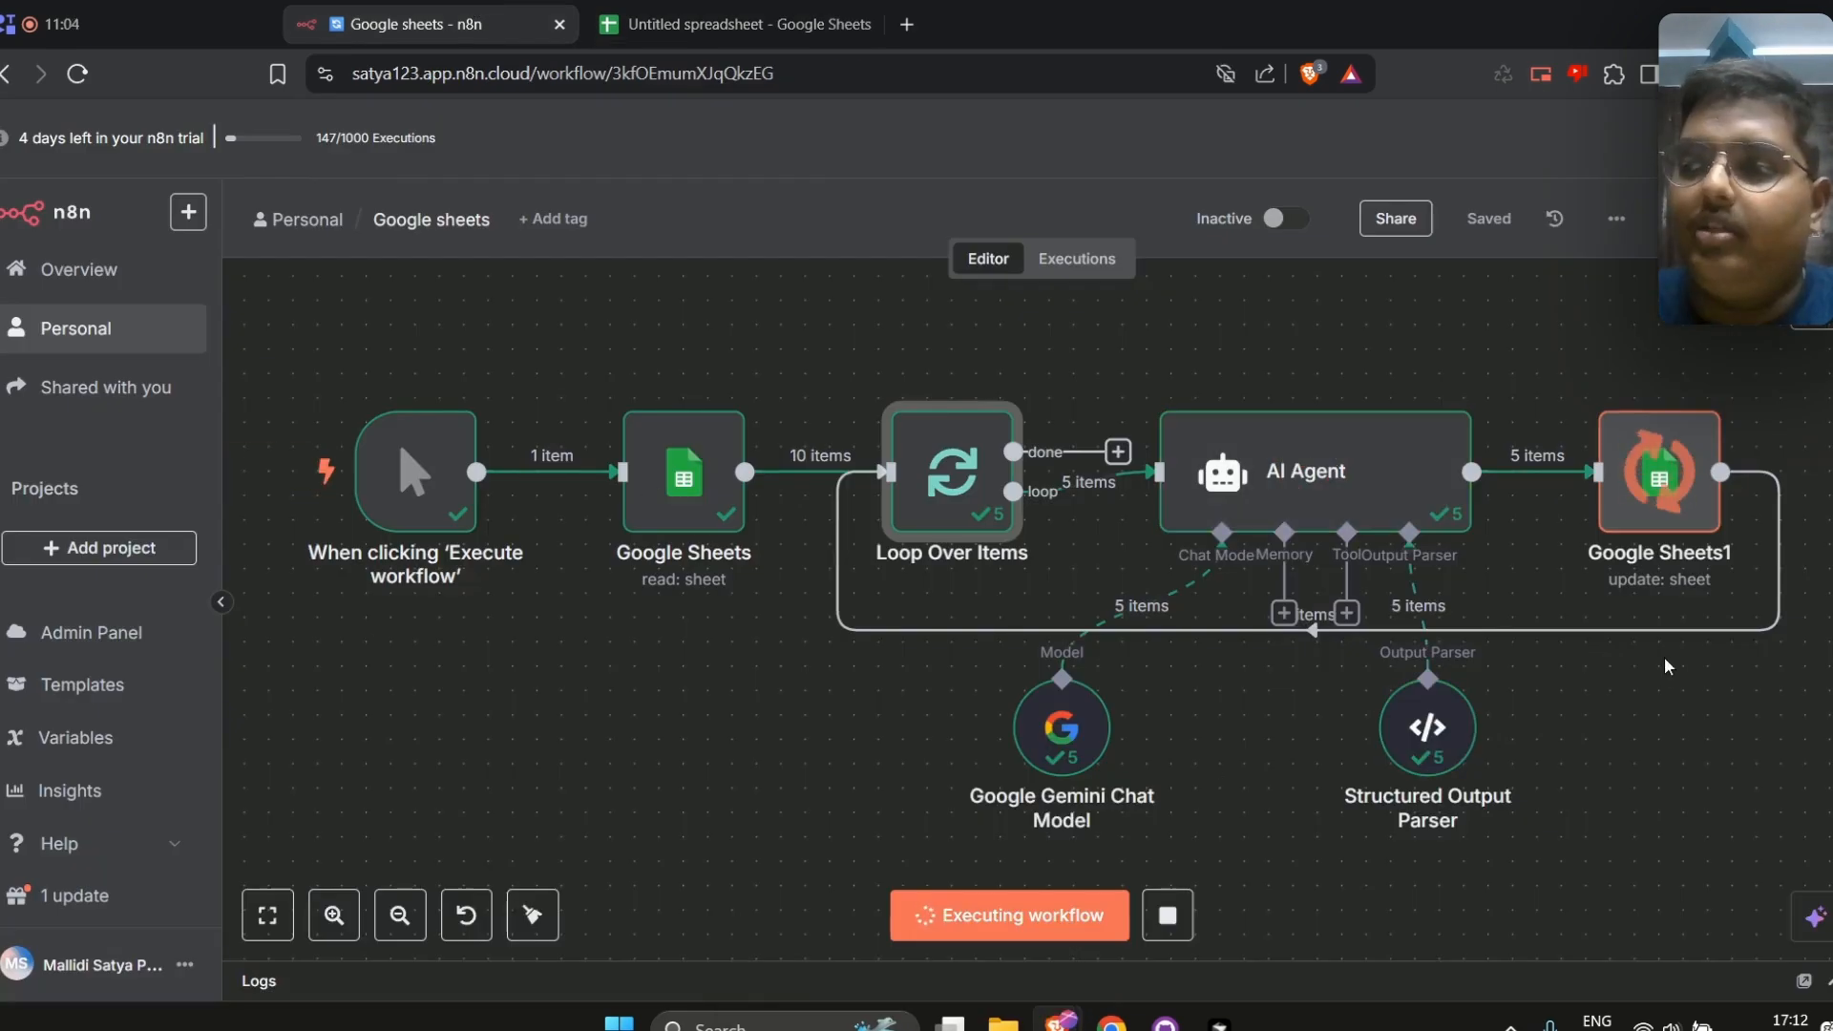
pyautogui.click(825, 13)
pyautogui.click(420, 24)
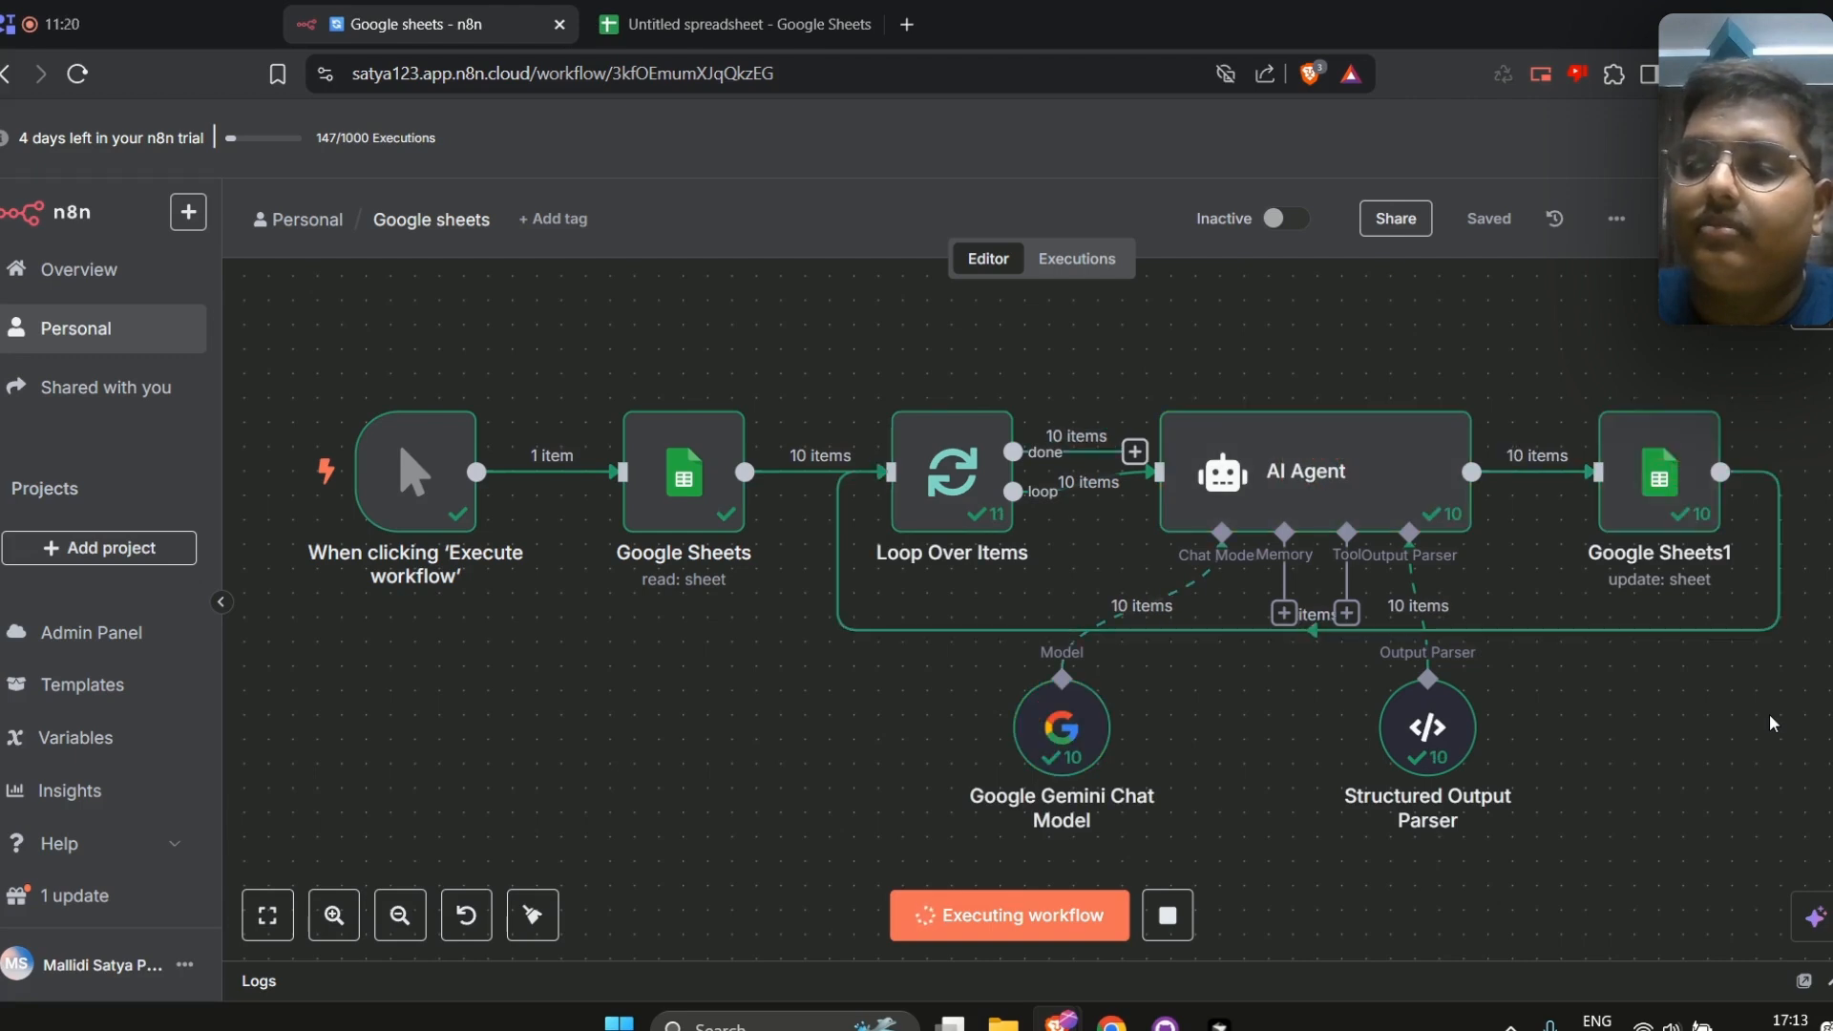
# Check the grades written into the spreadsheet's Grade column
pyautogui.click(753, 8)
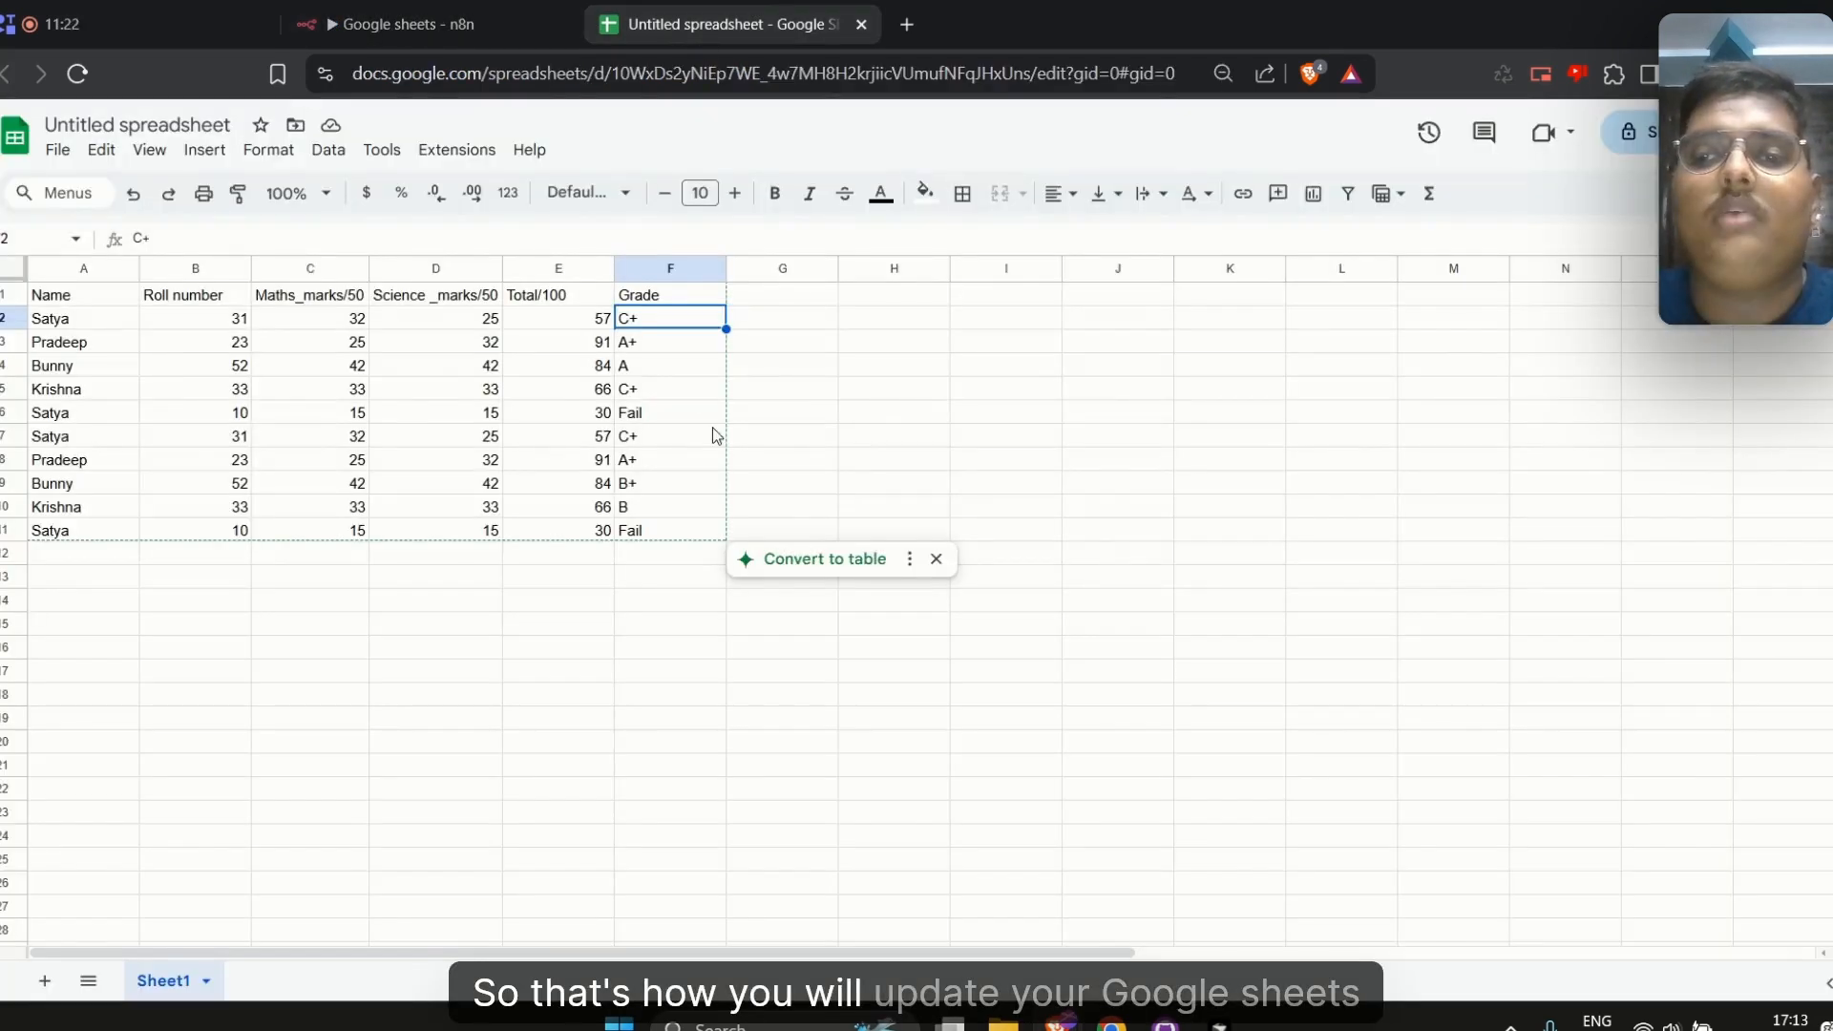
pyautogui.click(643, 370)
pyautogui.click(642, 416)
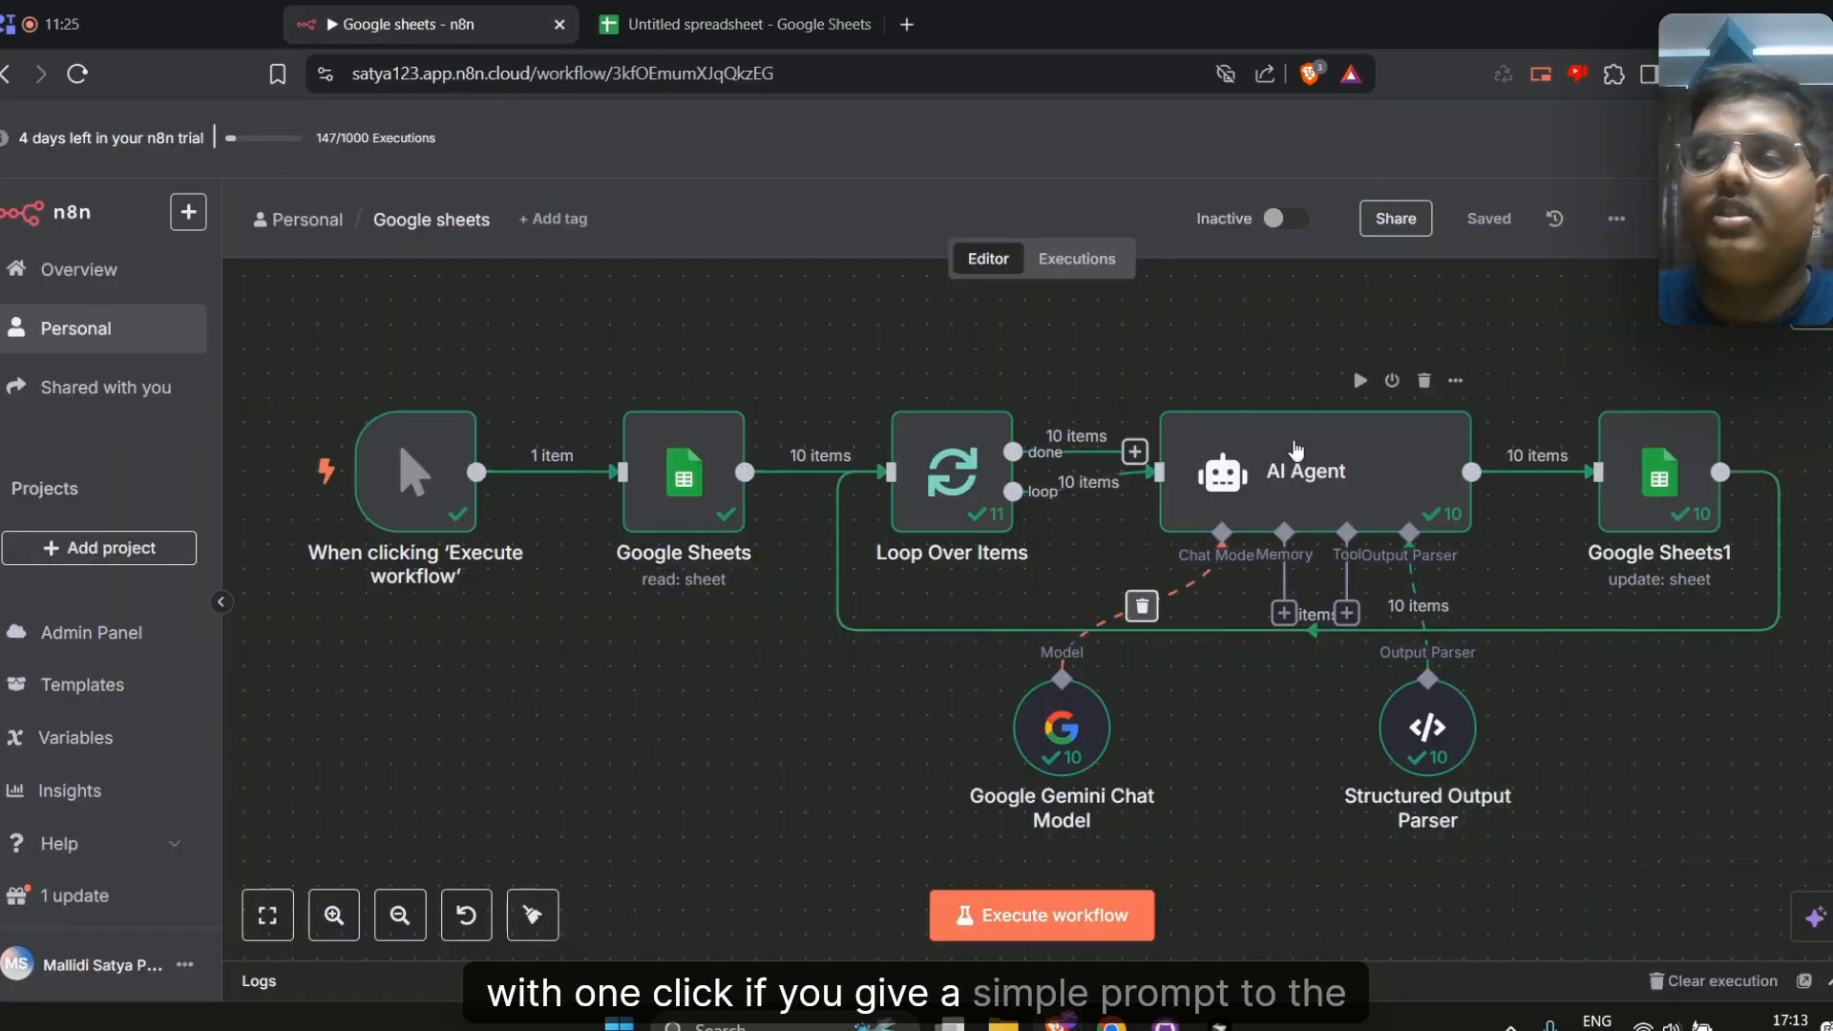
# Open the AI Agent node to review its prompt and output, then return to the canvas
pyautogui.doubleClick(1258, 473)
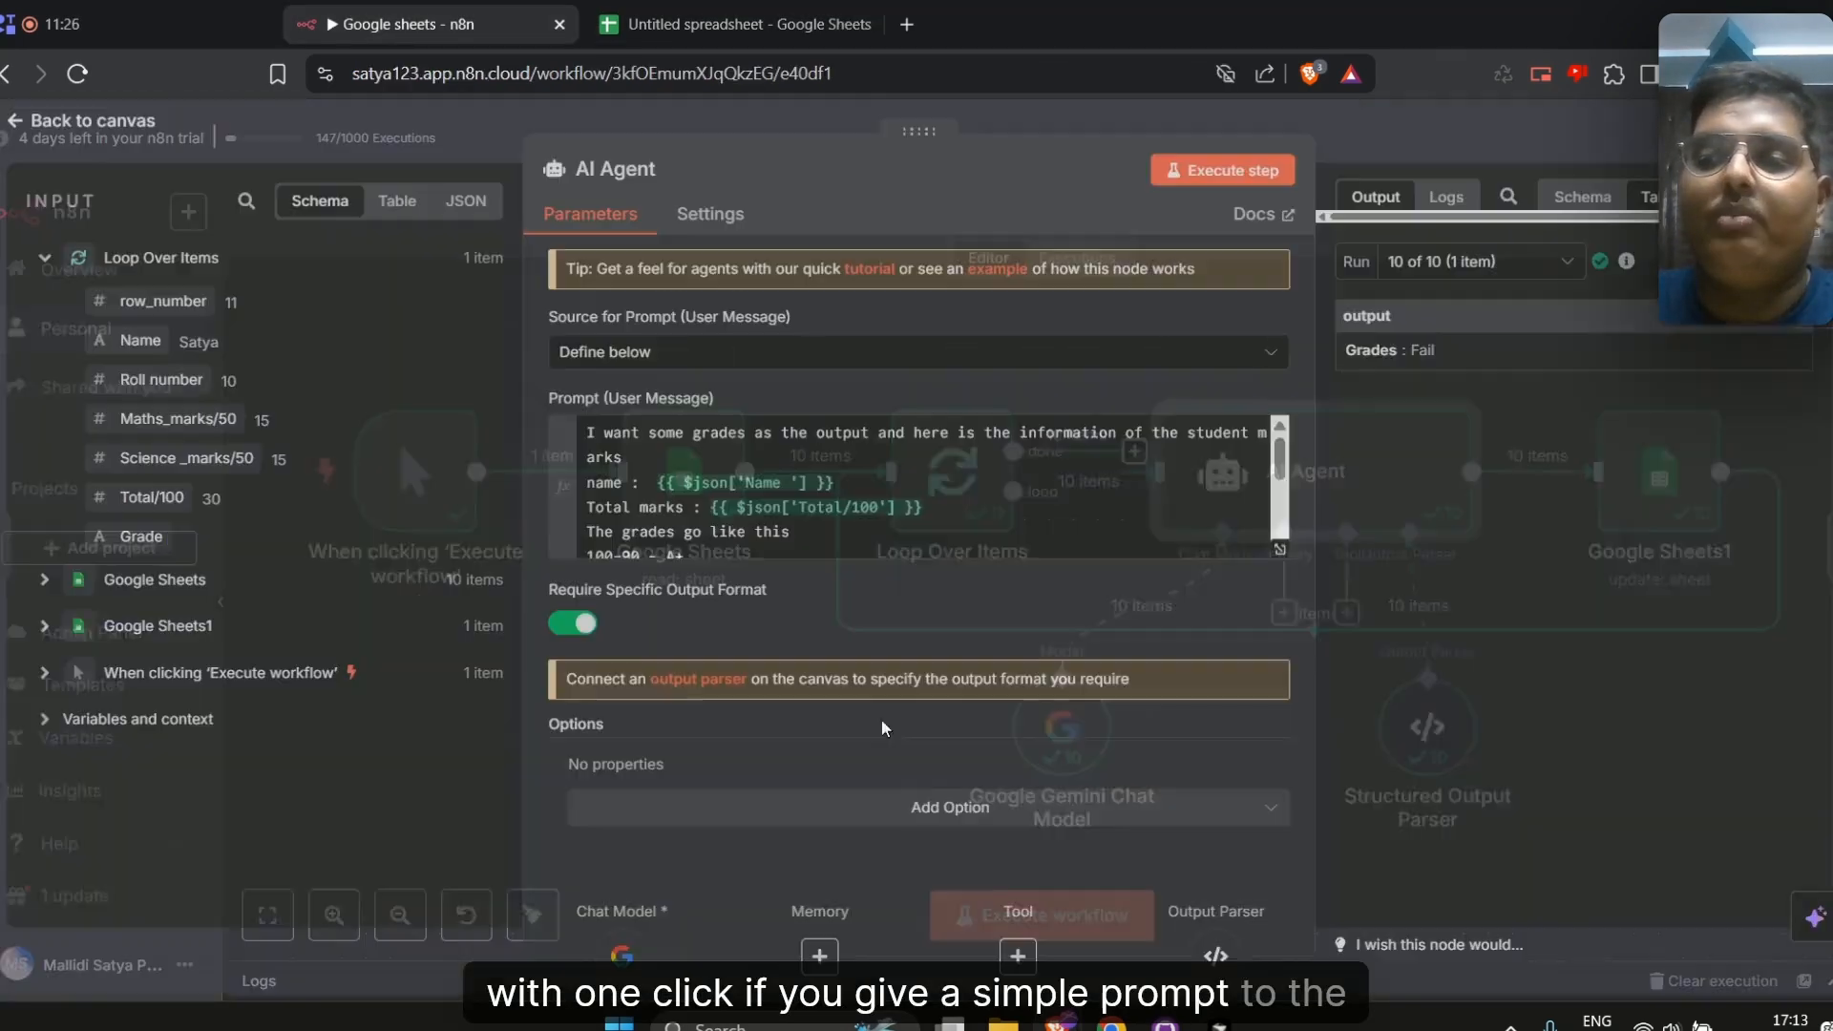
pyautogui.scroll(-3, 914, 503)
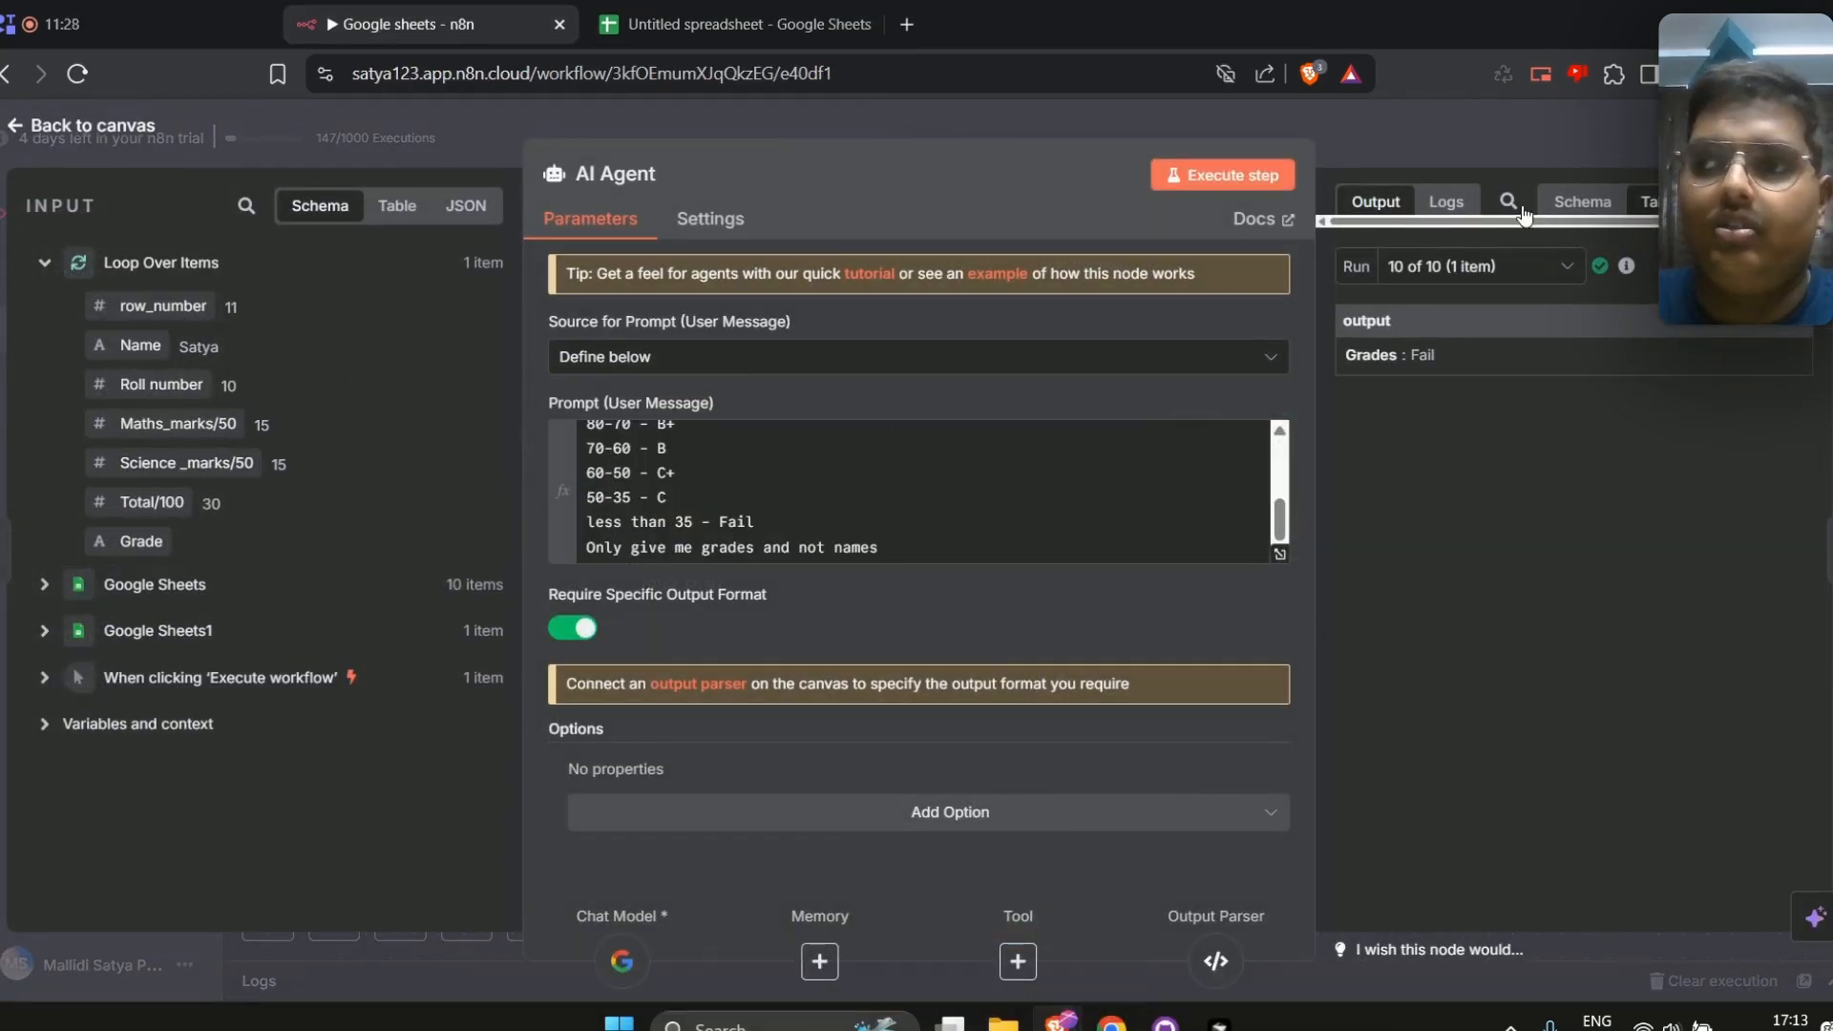
pyautogui.click(1405, 135)
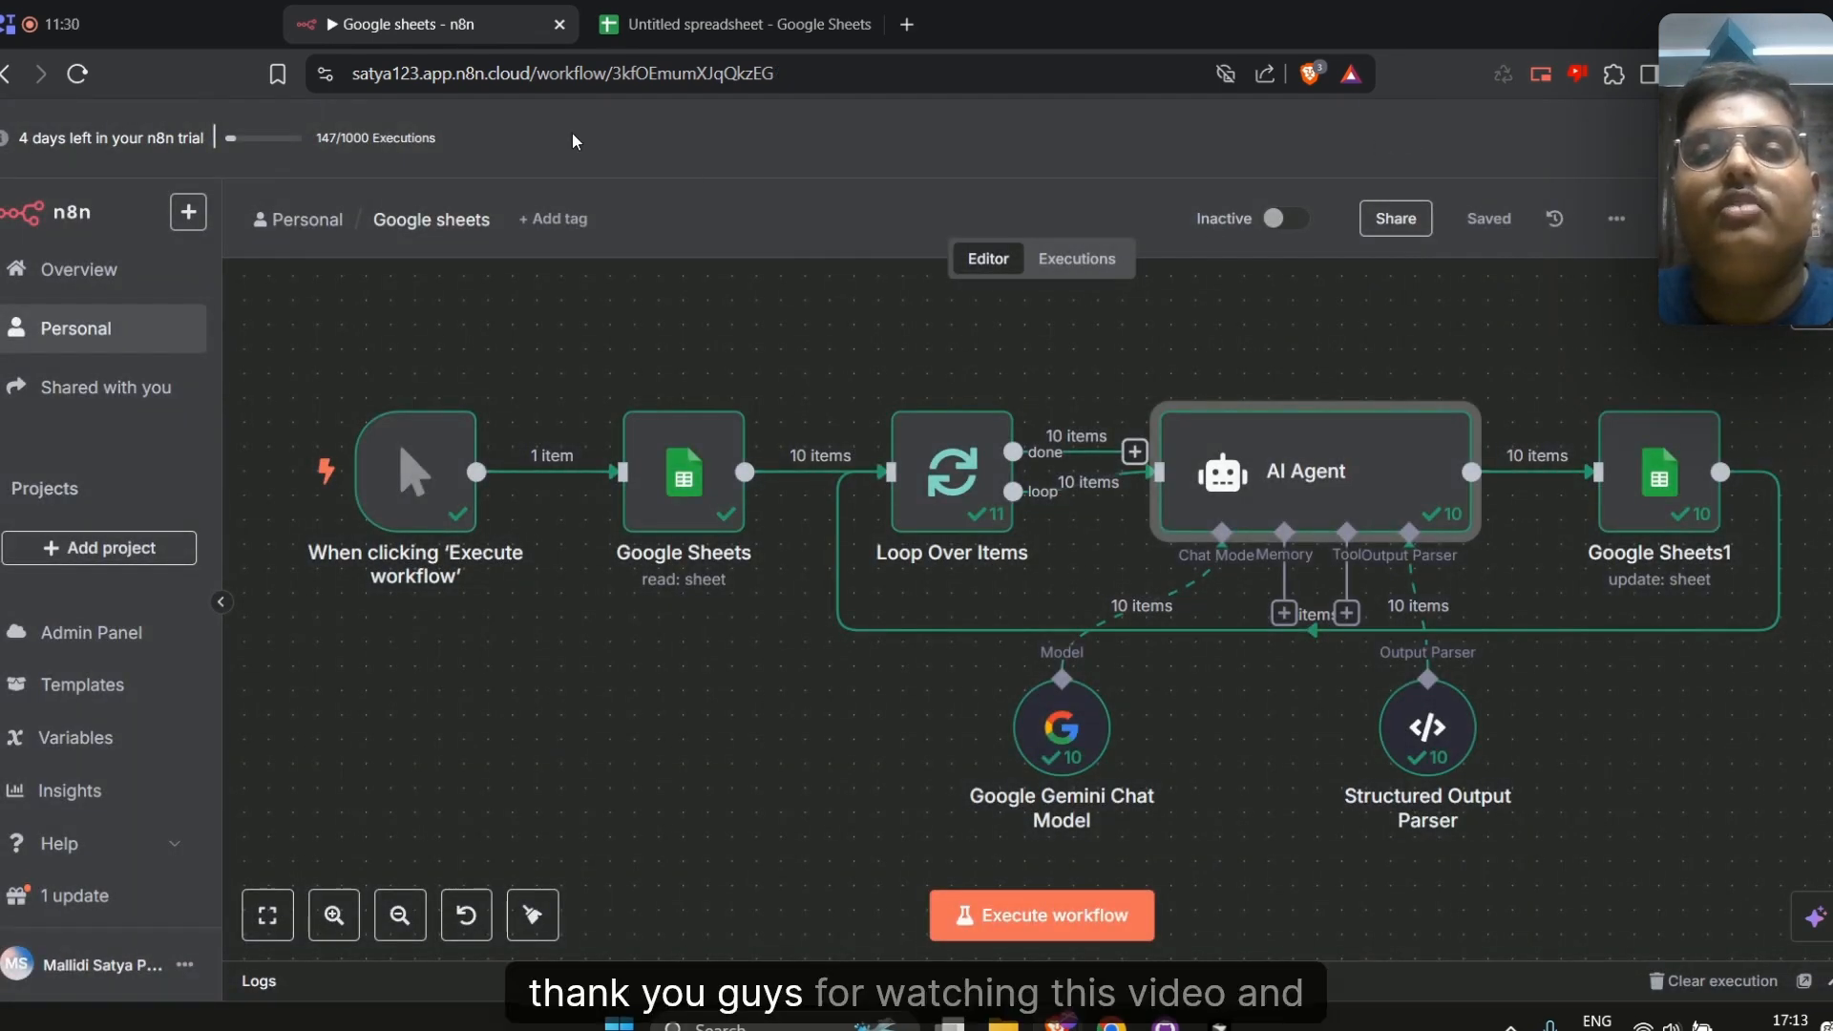